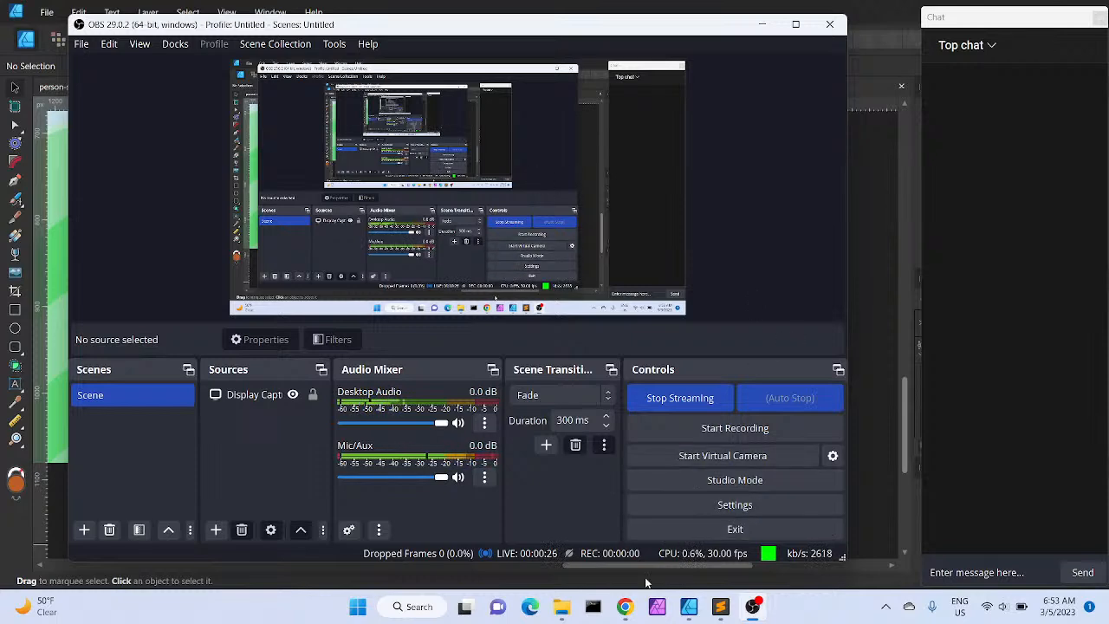
# Open a new browser tab and go to the aftermathhouse.com Pathfinder page
pyautogui.click(528, 604)
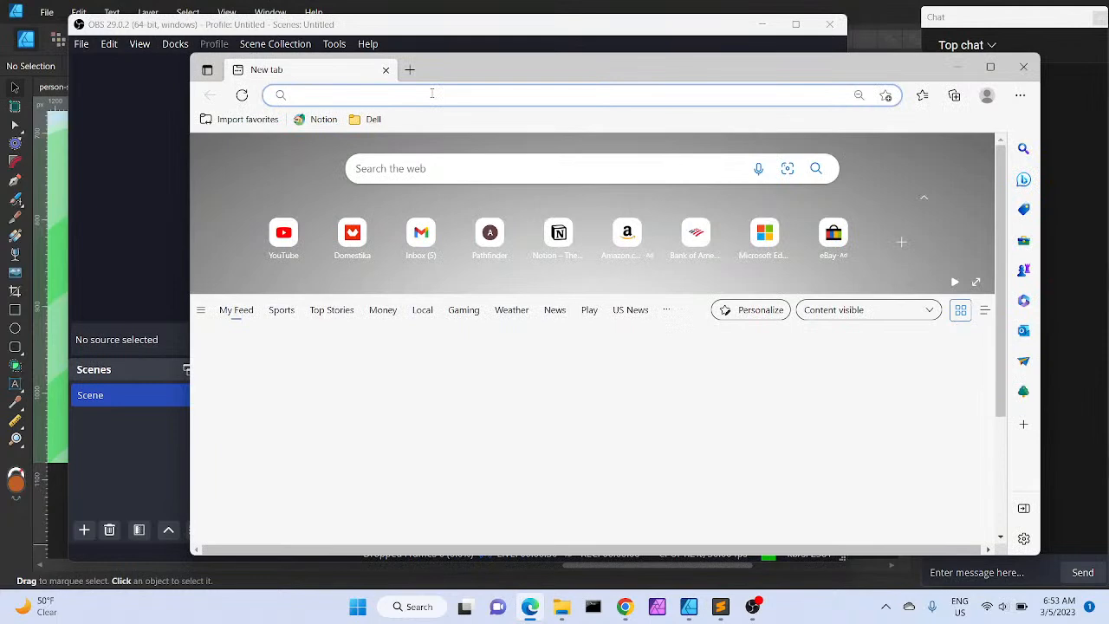
pyautogui.write('after')
pyautogui.press('Return')
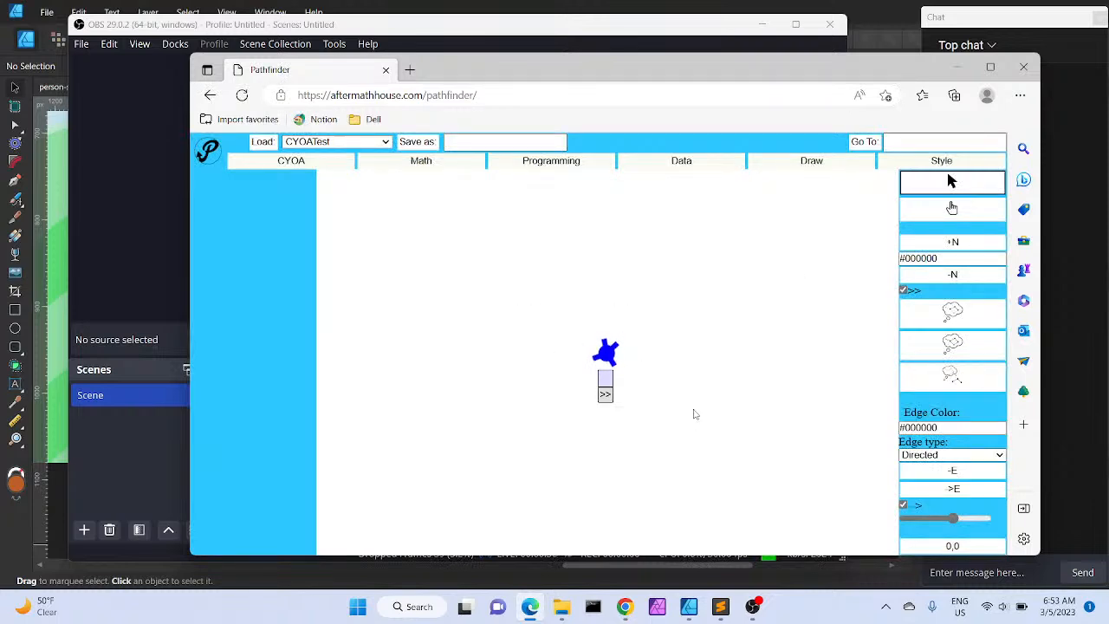
# Move the starting node to the upper left, add a new node and place it to the upper right
pyautogui.moveTo(602, 358); pyautogui.dragTo(406, 259)
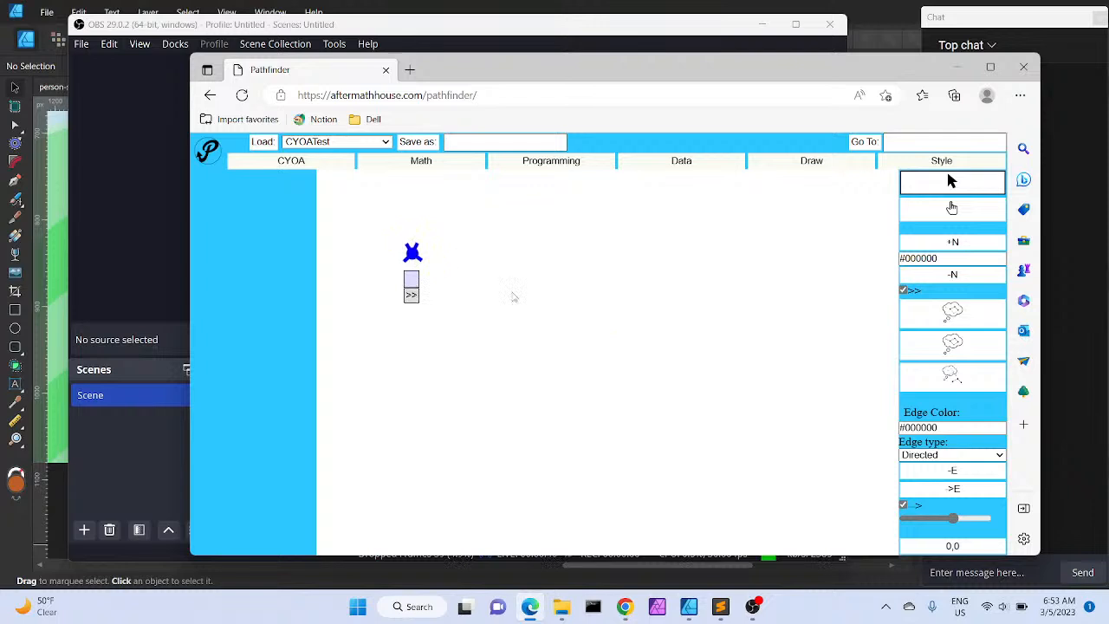
pyautogui.click(974, 248)
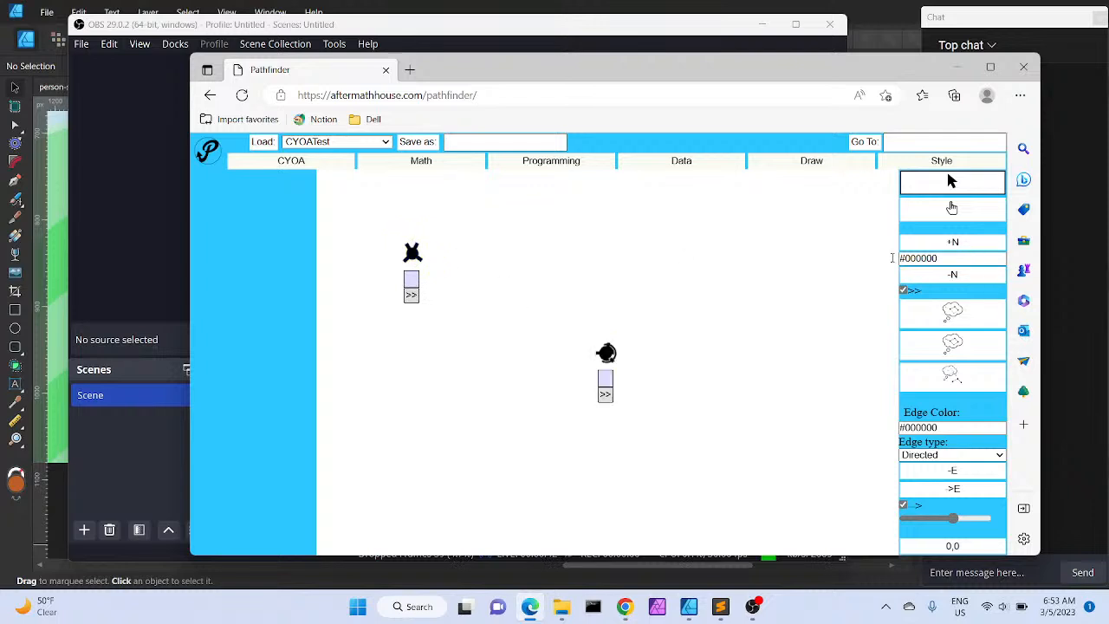
pyautogui.moveTo(609, 355); pyautogui.dragTo(676, 256)
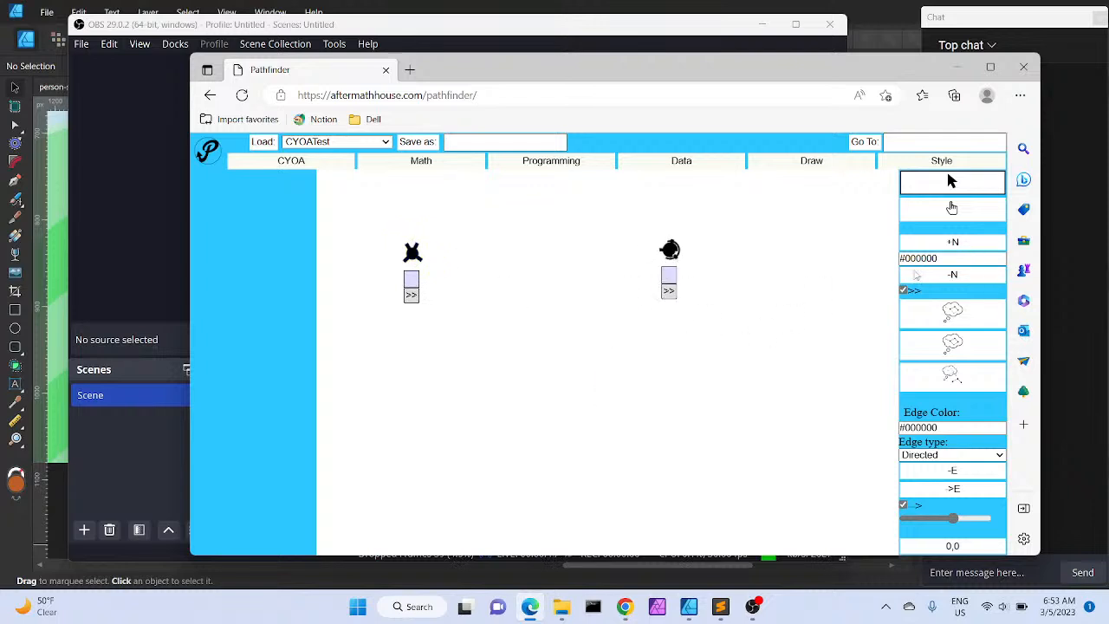
# Add a third node, marquee-select all three nodes and clear the selection
pyautogui.click(954, 244)
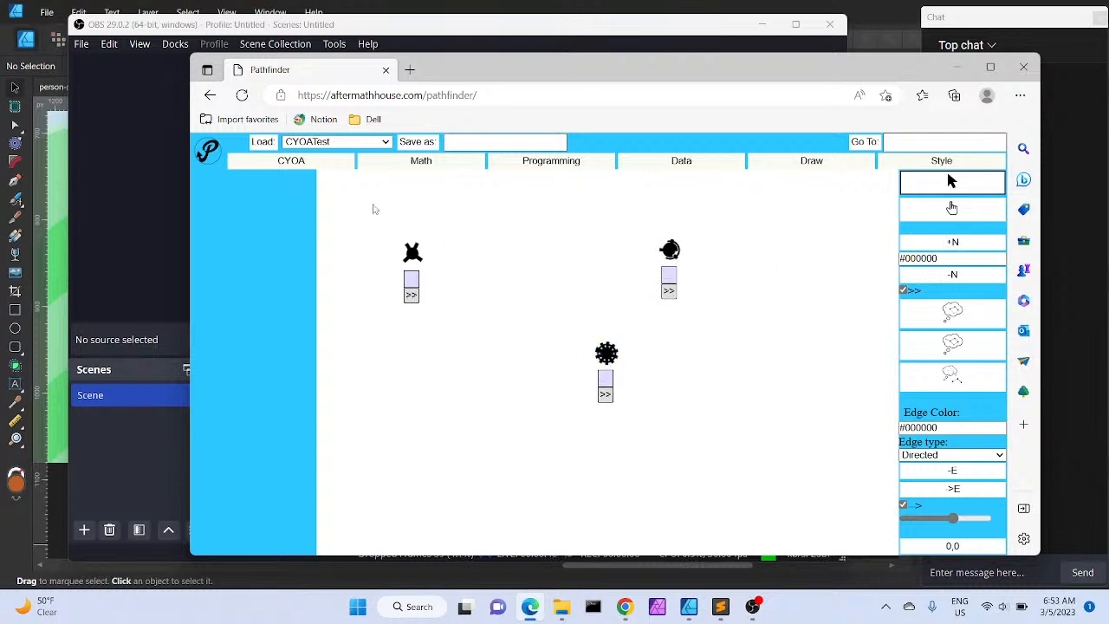
pyautogui.moveTo(374, 209); pyautogui.dragTo(826, 409)
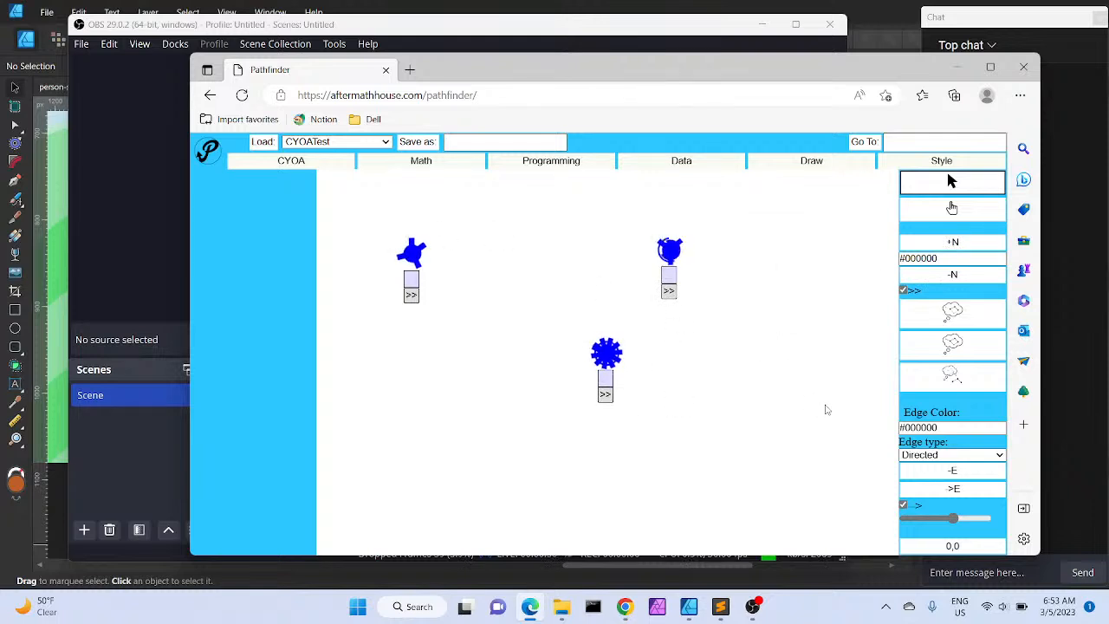
pyautogui.click(723, 303)
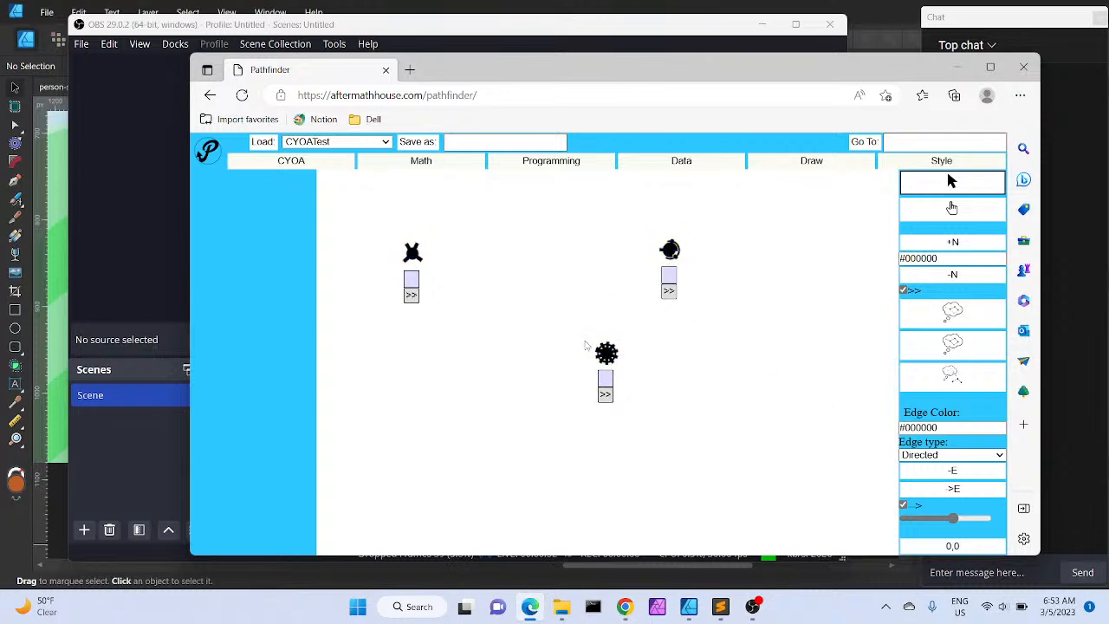
# Shift the third node slightly left and connect it with a directed edge to the upper-right node
pyautogui.moveTo(606, 351); pyautogui.dragTo(543, 344)
pyautogui.click(542, 344)
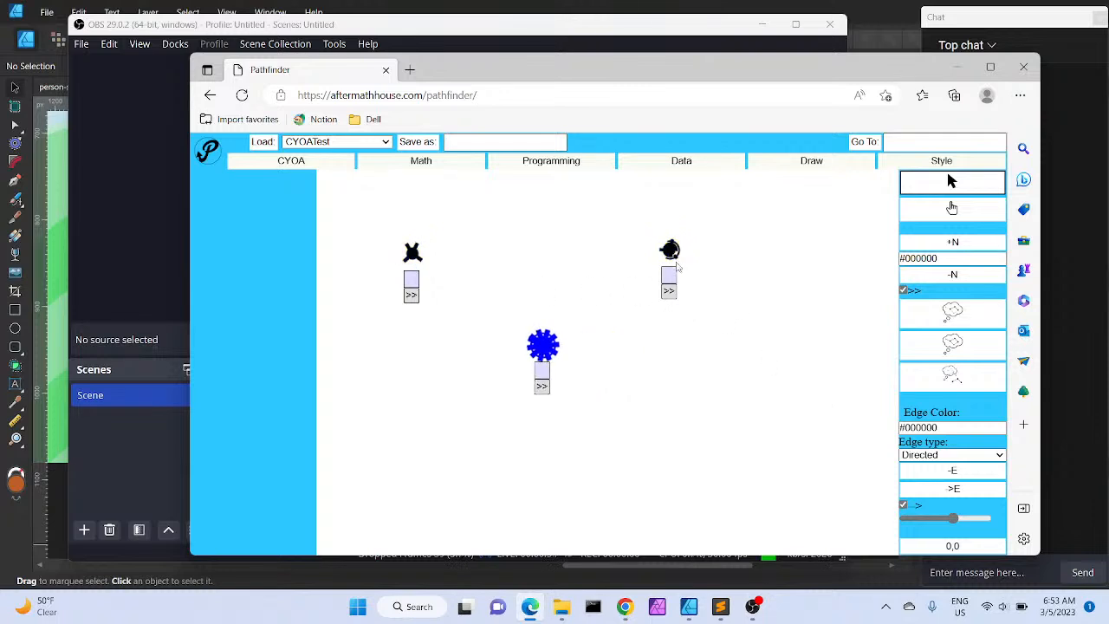
pyautogui.click(676, 258)
pyautogui.click(730, 305)
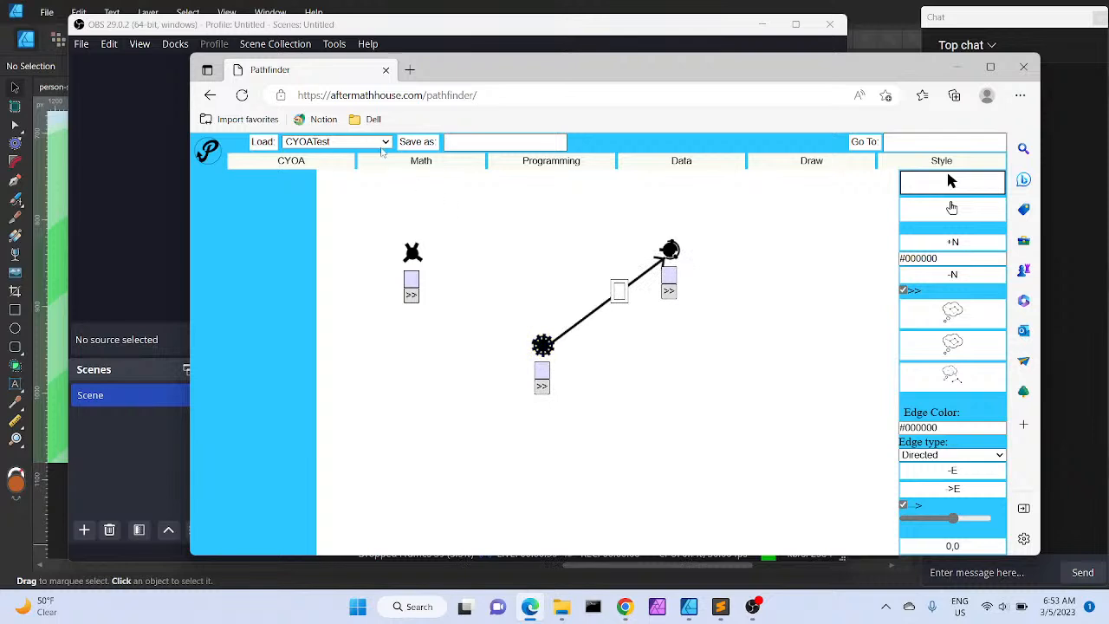
# Load the CYOATest graph
pyautogui.click(260, 144)
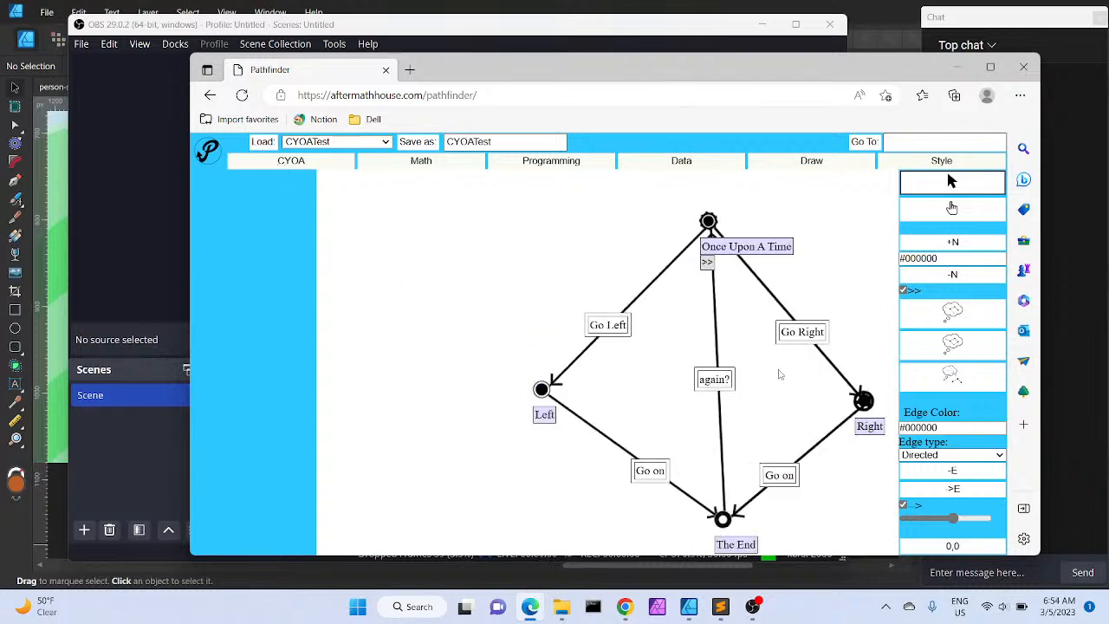
pyautogui.click(956, 216)
pyautogui.moveTo(841, 271); pyautogui.dragTo(741, 239)
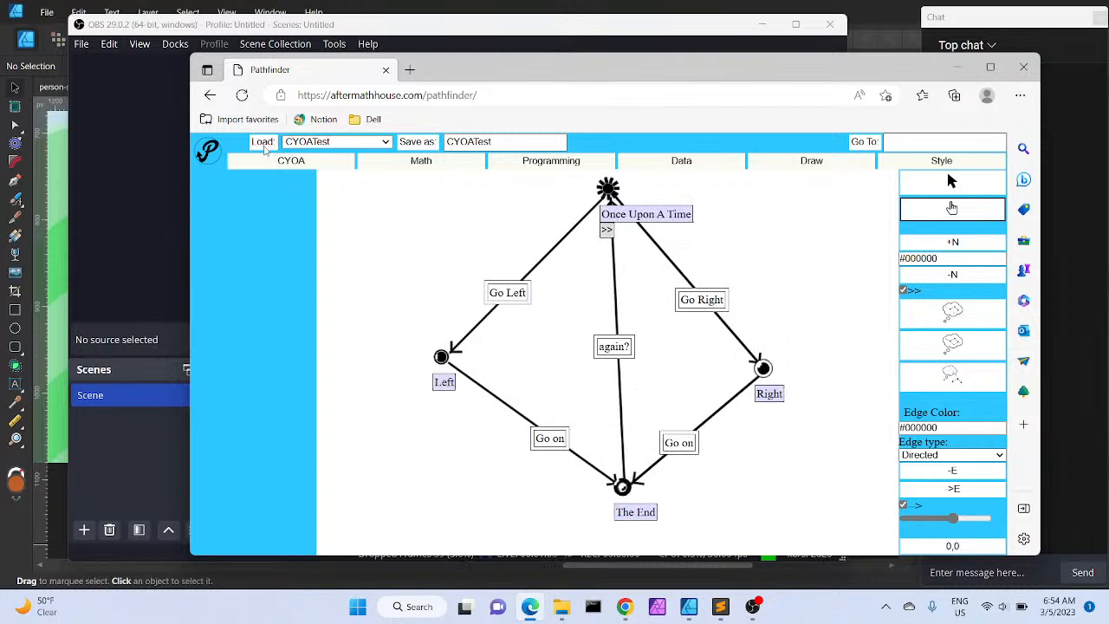
pyautogui.moveTo(827, 282); pyautogui.dragTo(747, 265)
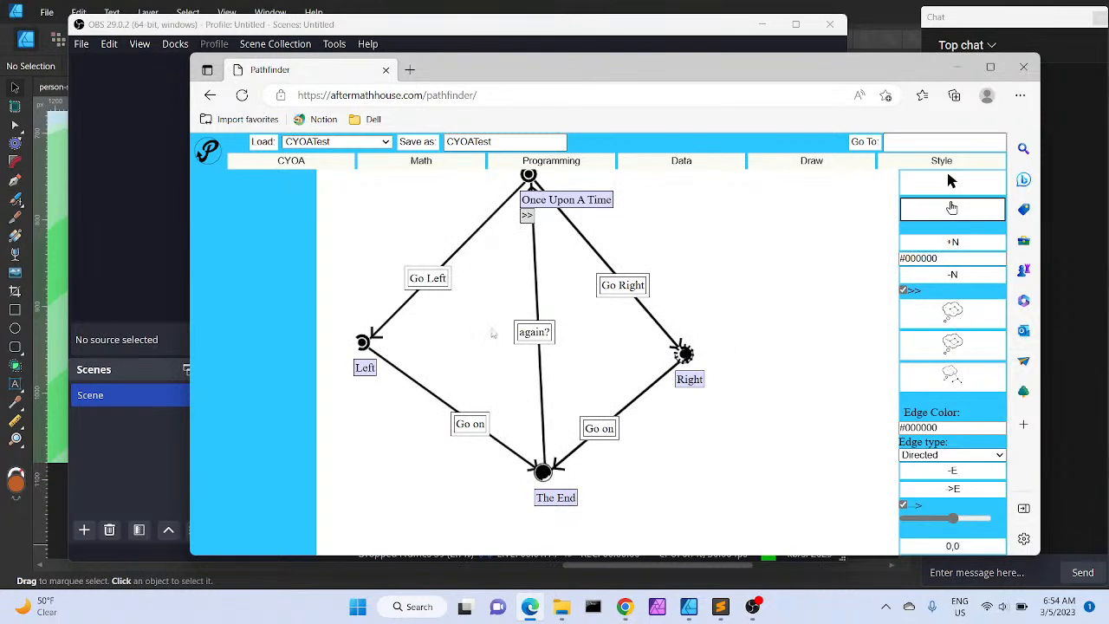
# Load the Circle HUD Generator graph
pyautogui.click(381, 142)
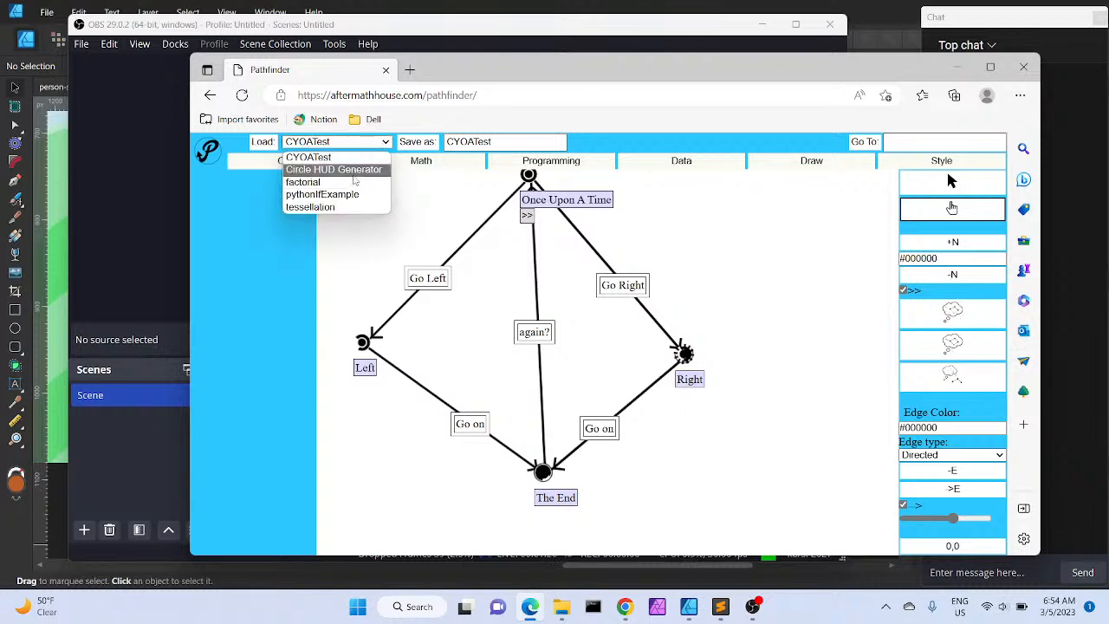
pyautogui.click(352, 170)
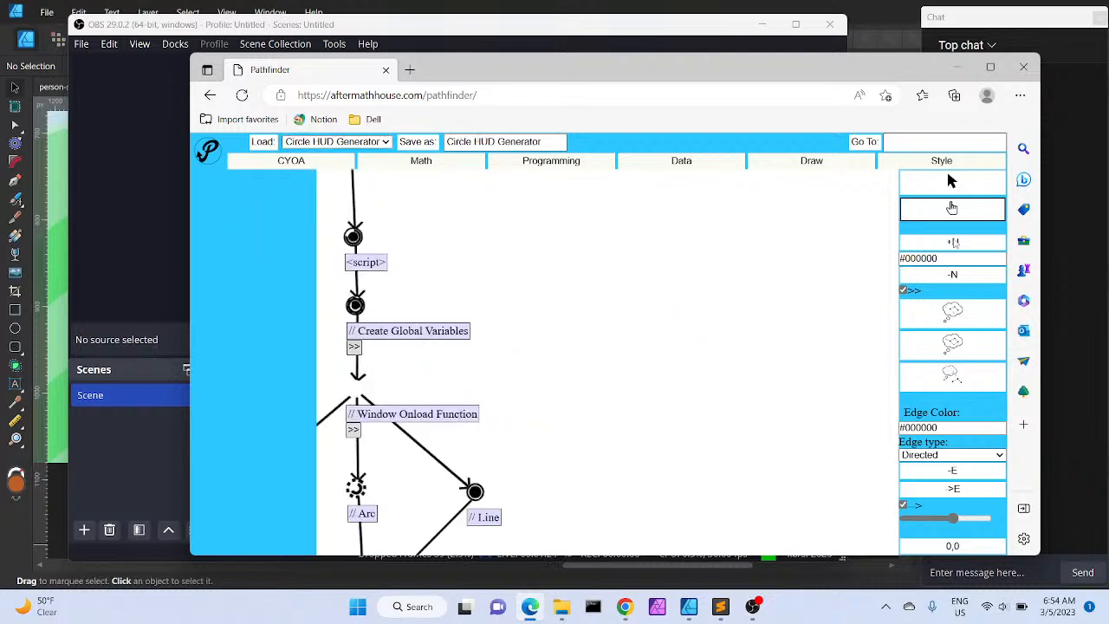
pyautogui.moveTo(682, 340); pyautogui.dragTo(674, 213)
pyautogui.moveTo(669, 426)
pyautogui.mouseDown()
pyautogui.moveTo(597, 216)
pyautogui.moveTo(607, 189)
pyautogui.mouseUp()
# Marquee-select the Object Version branch with its Arc, Blank, Circle and HUD Element nodes
pyautogui.click(980, 190)
pyautogui.moveTo(417, 195); pyautogui.dragTo(797, 507)
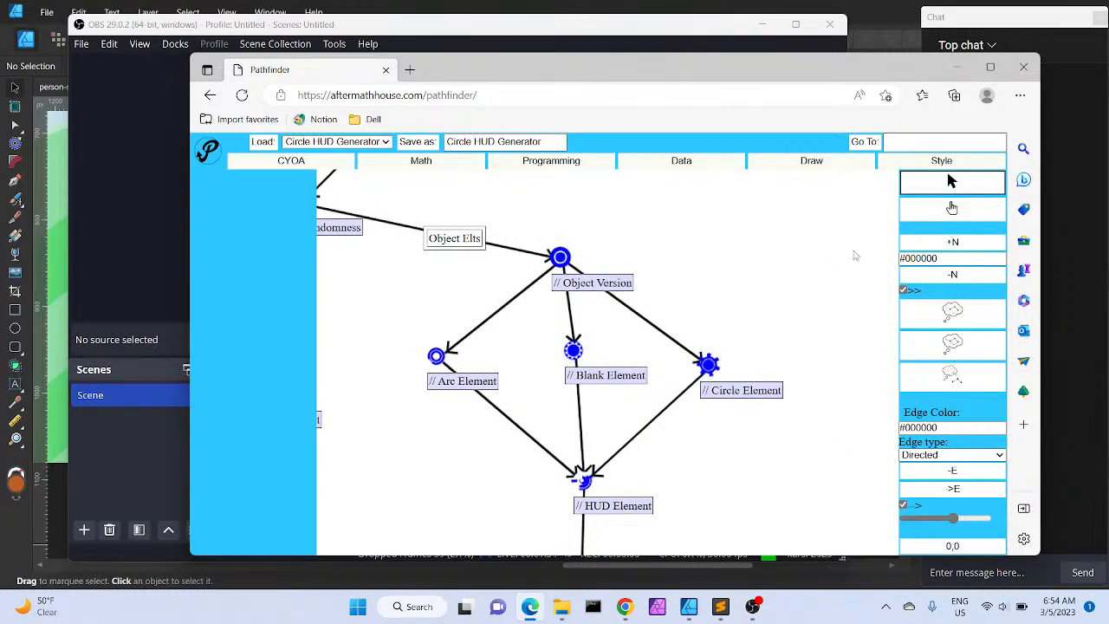
pyautogui.click(952, 208)
pyautogui.moveTo(824, 286); pyautogui.dragTo(349, 224)
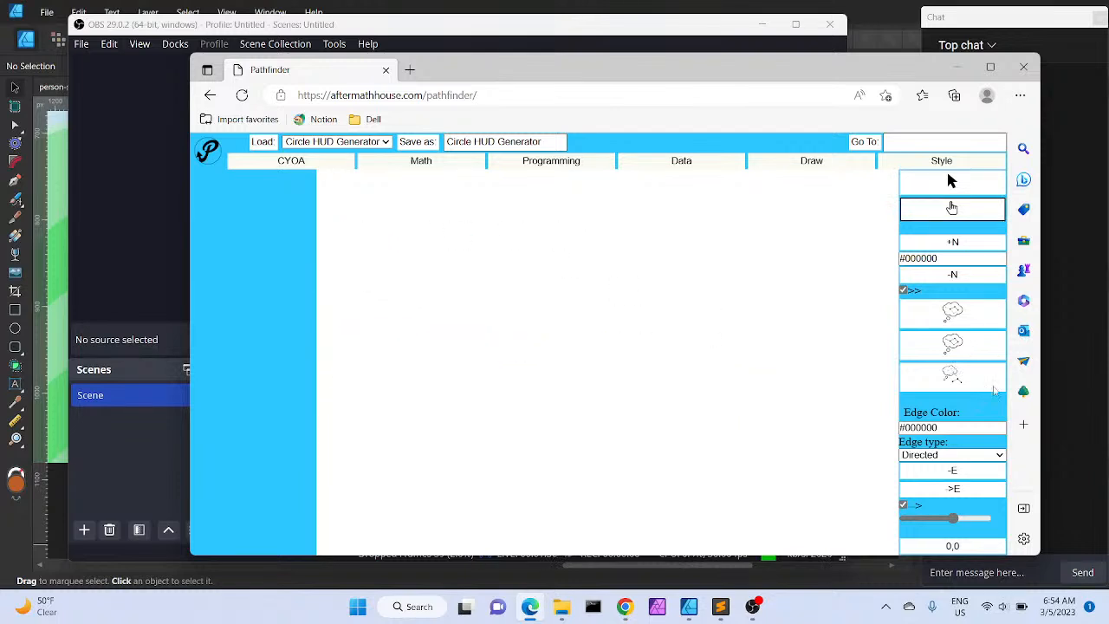
pyautogui.click(974, 390)
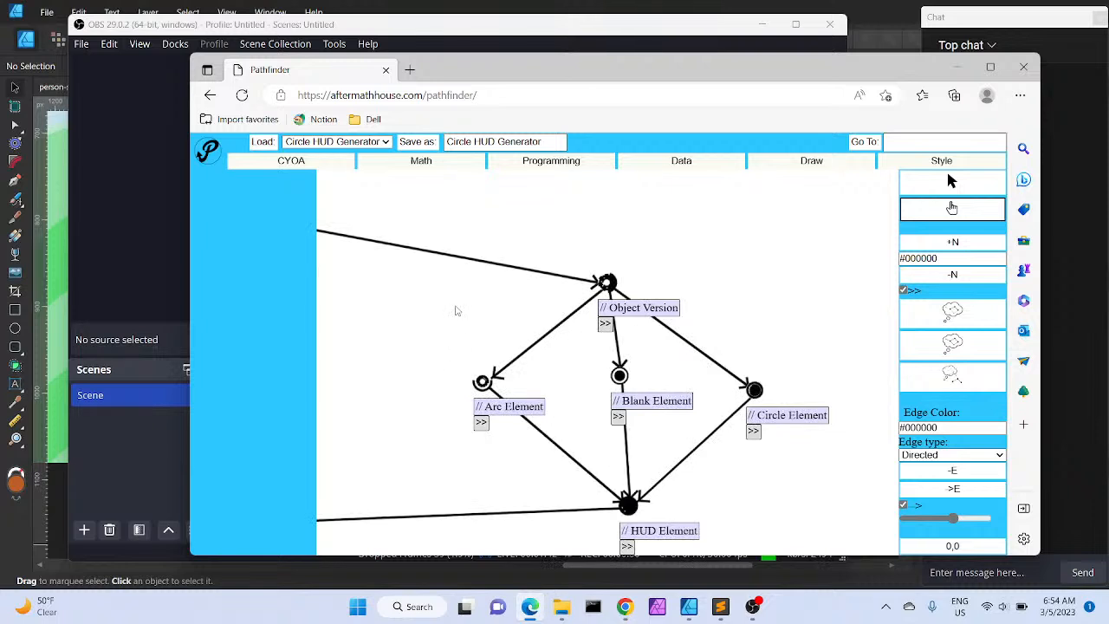
# Select the Arc Element node and delete the edges attached to it
pyautogui.click(483, 381)
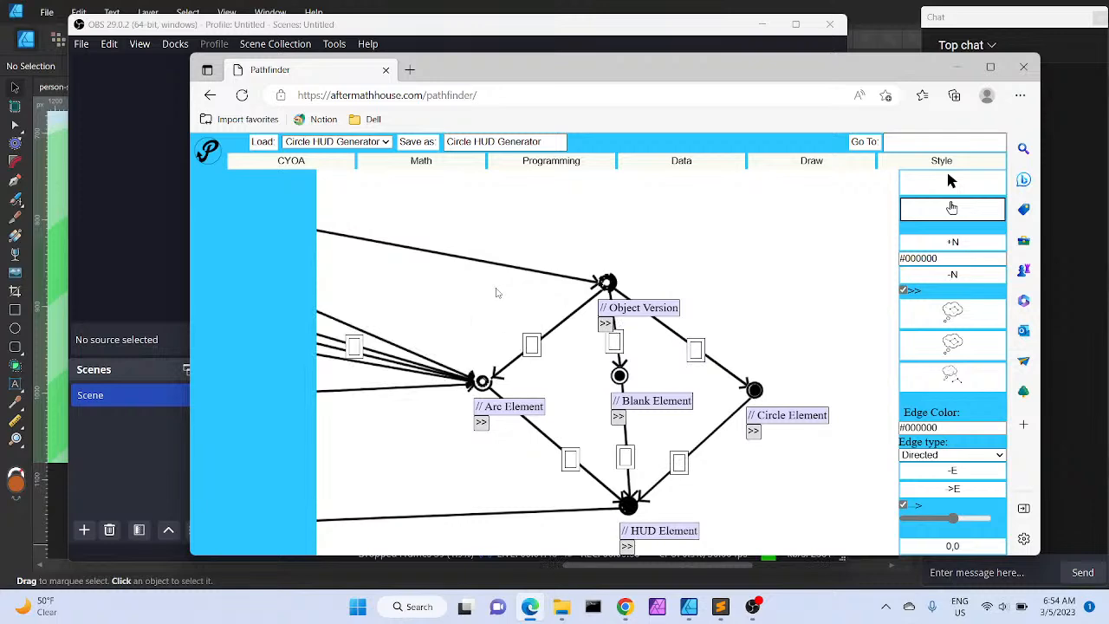
pyautogui.moveTo(483, 327); pyautogui.dragTo(574, 310)
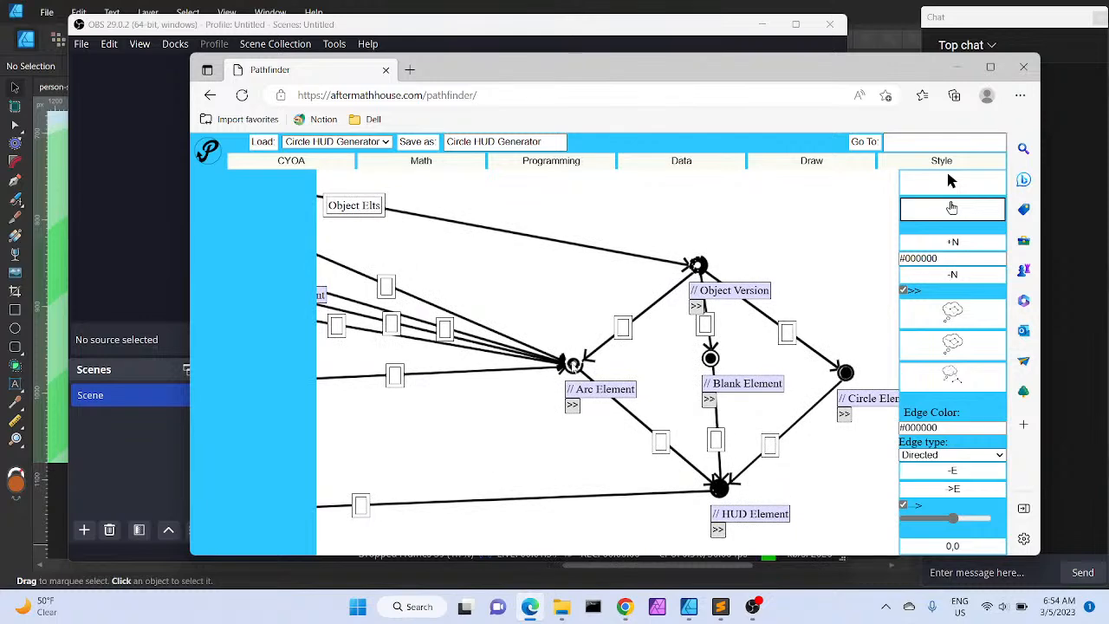
pyautogui.click(907, 192)
pyautogui.click(576, 368)
pyautogui.press('Delete')
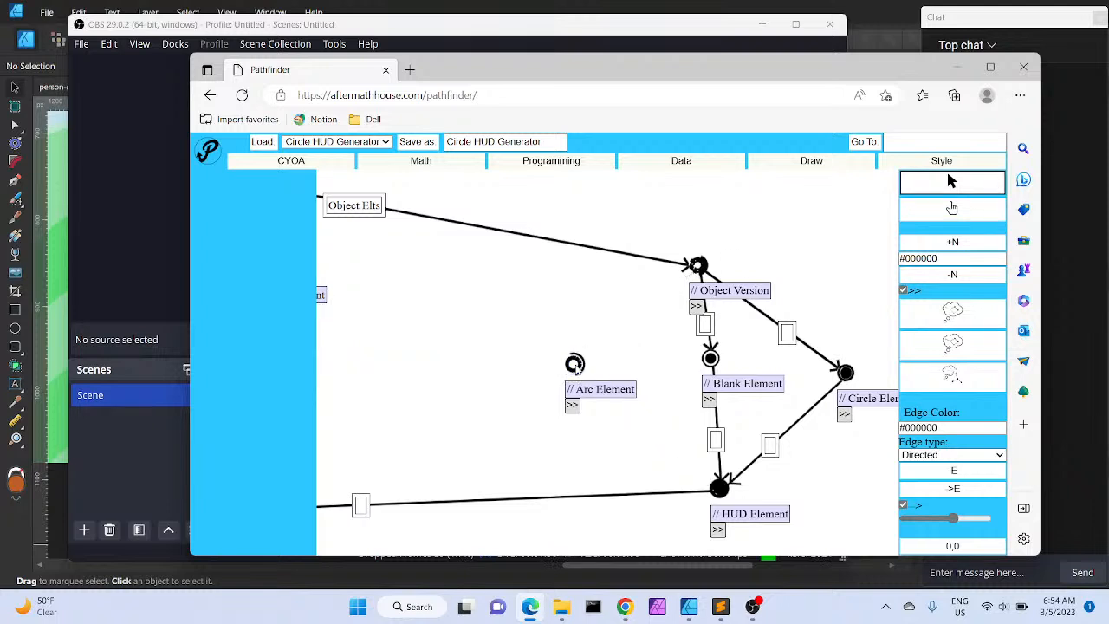
# Connect Object Version to Arc Element and Arc Element to HUD Element with new edges
pyautogui.click(698, 265)
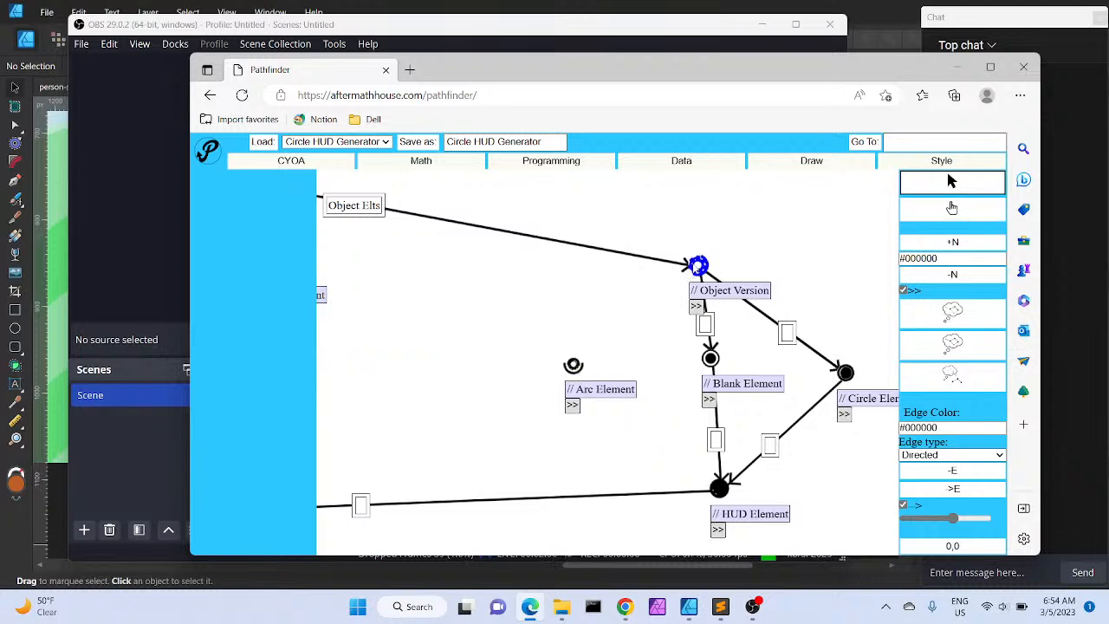
pyautogui.click(573, 364)
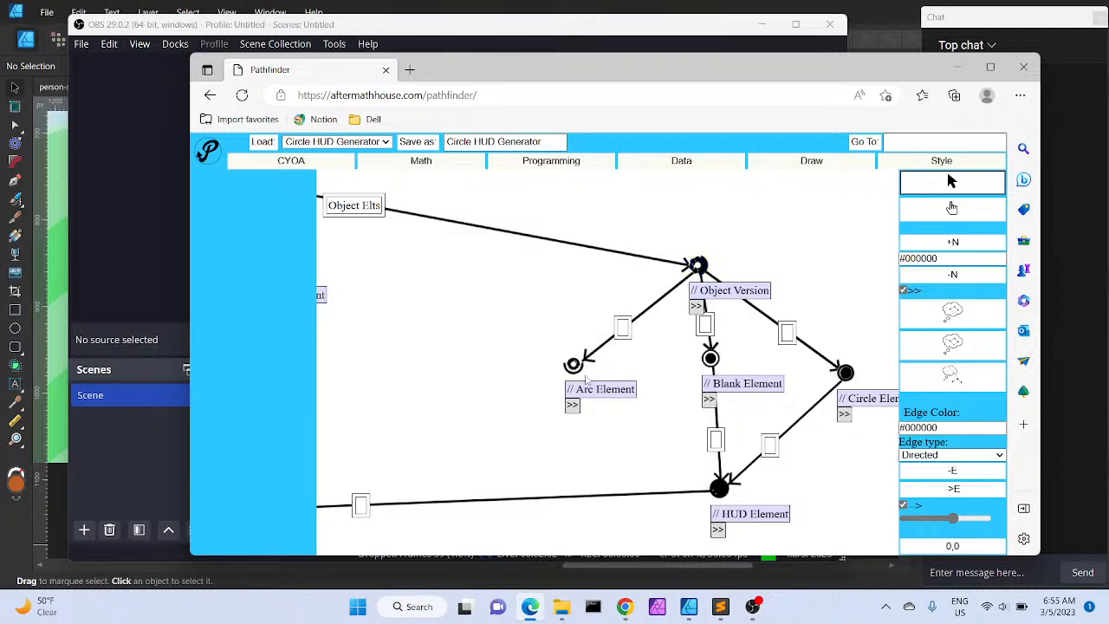
pyautogui.click(574, 364)
pyautogui.click(730, 491)
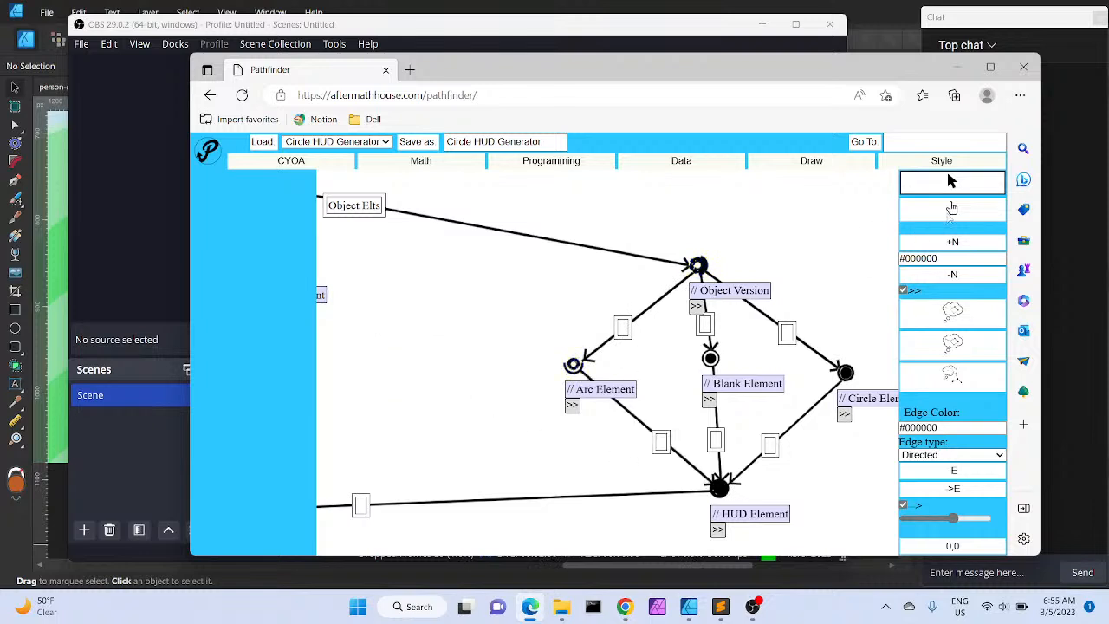
pyautogui.click(952, 209)
pyautogui.moveTo(561, 343); pyautogui.dragTo(779, 417)
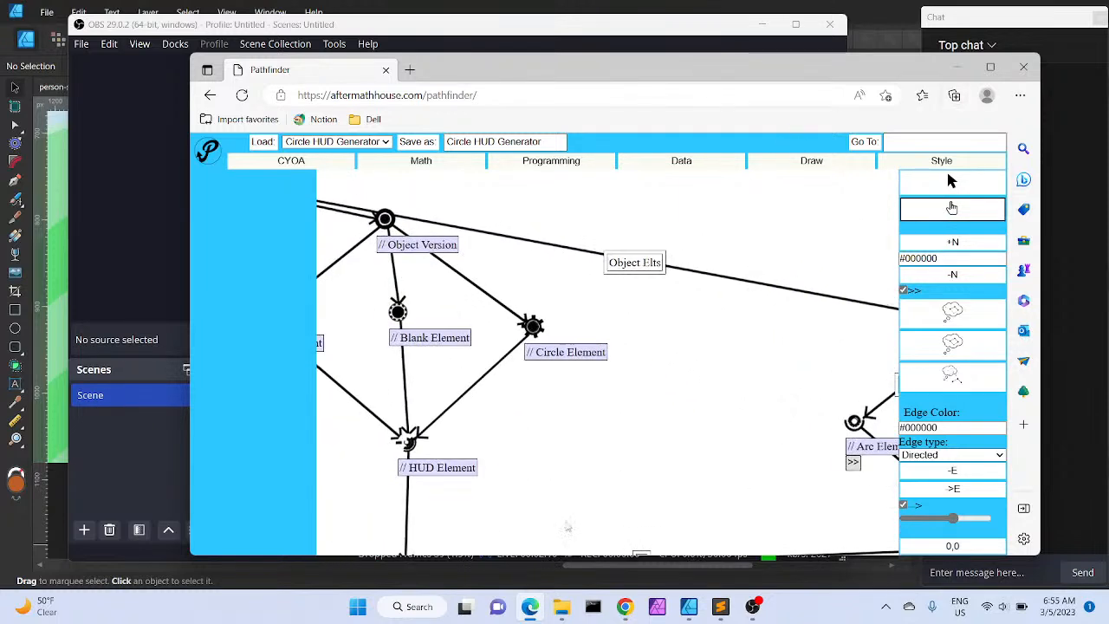
# Switch to the YouTube music video in Chrome and adjust the system volume down and back up
pyautogui.moveTo(625, 606)
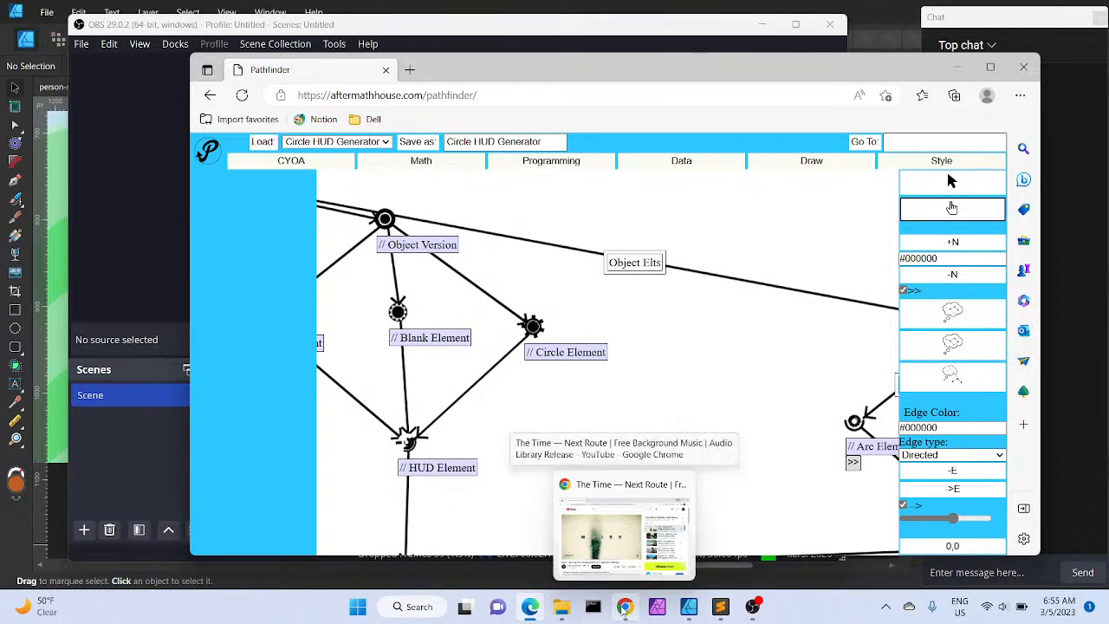
pyautogui.click(622, 529)
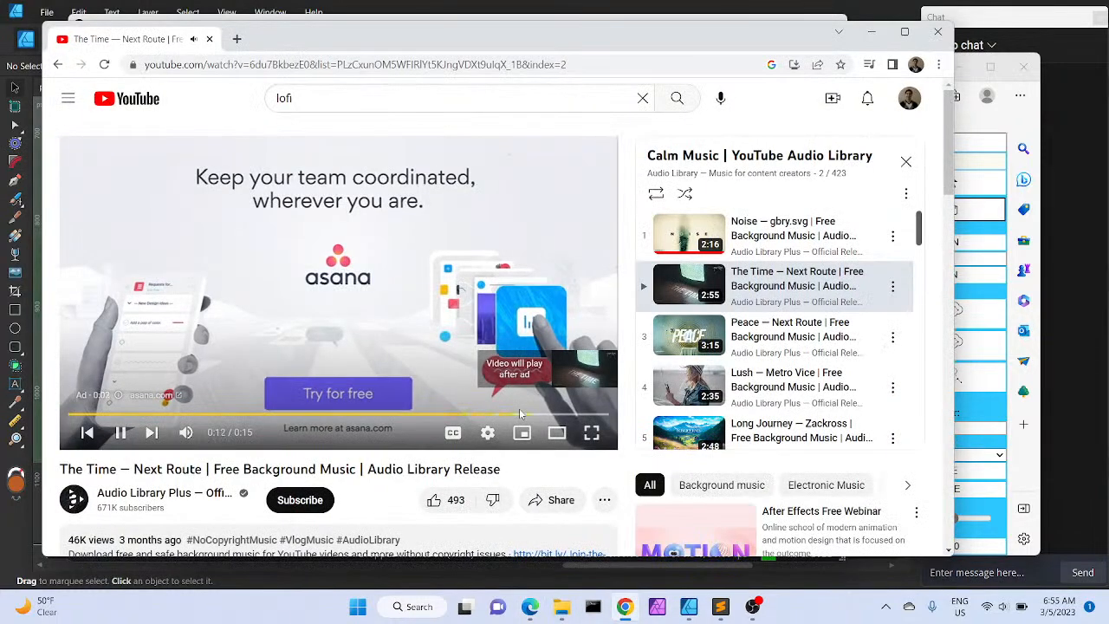
pyautogui.press('XF86AudioLowerVolume')
pyautogui.press('XF86AudioLowerVolume')
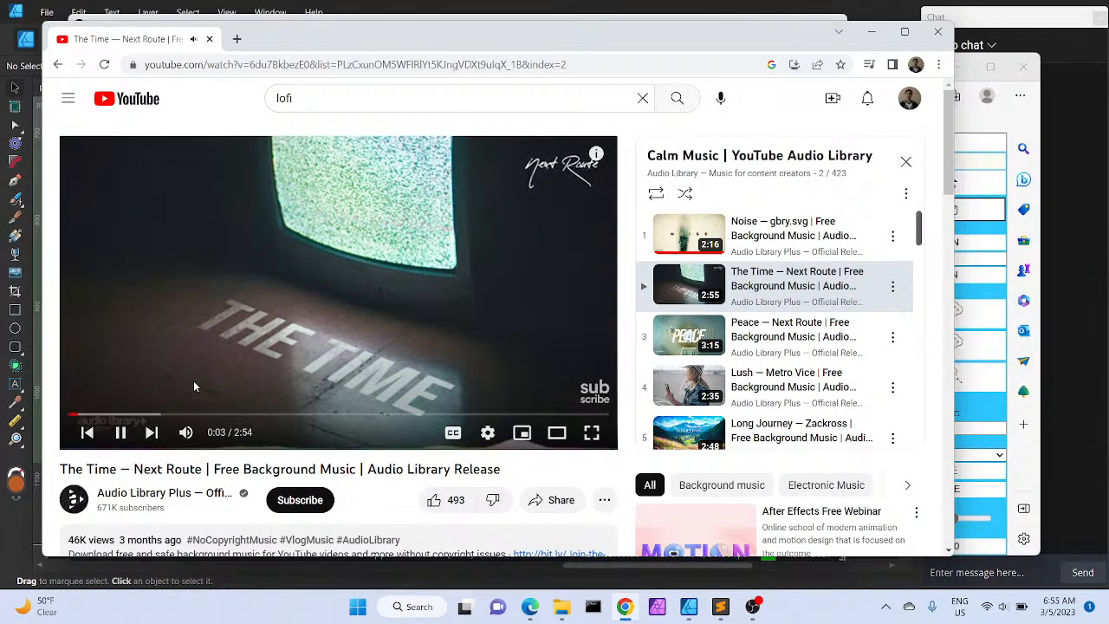
pyautogui.press('XF86AudioRaiseVolume')
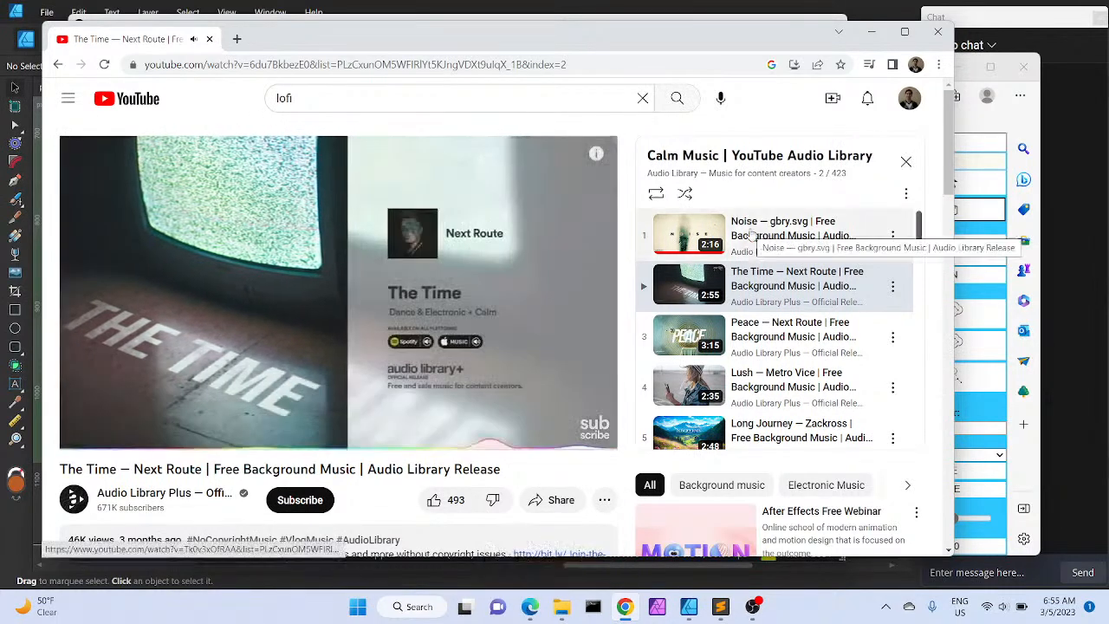
# Minimize Chrome and close the Pathfinder browser window
pyautogui.click(870, 32)
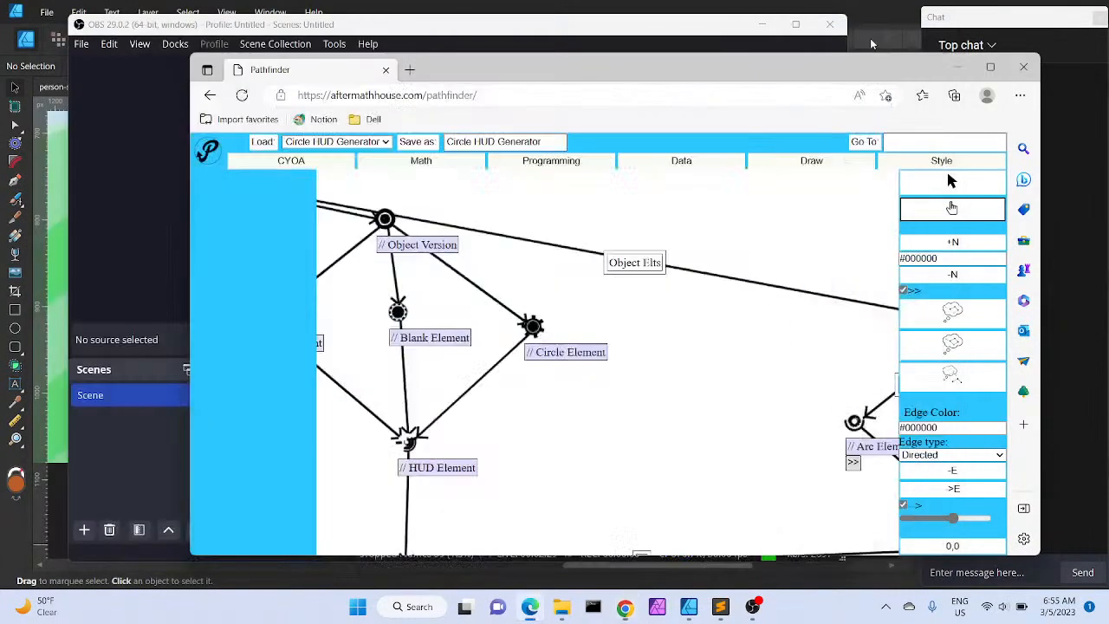
pyautogui.click(1019, 68)
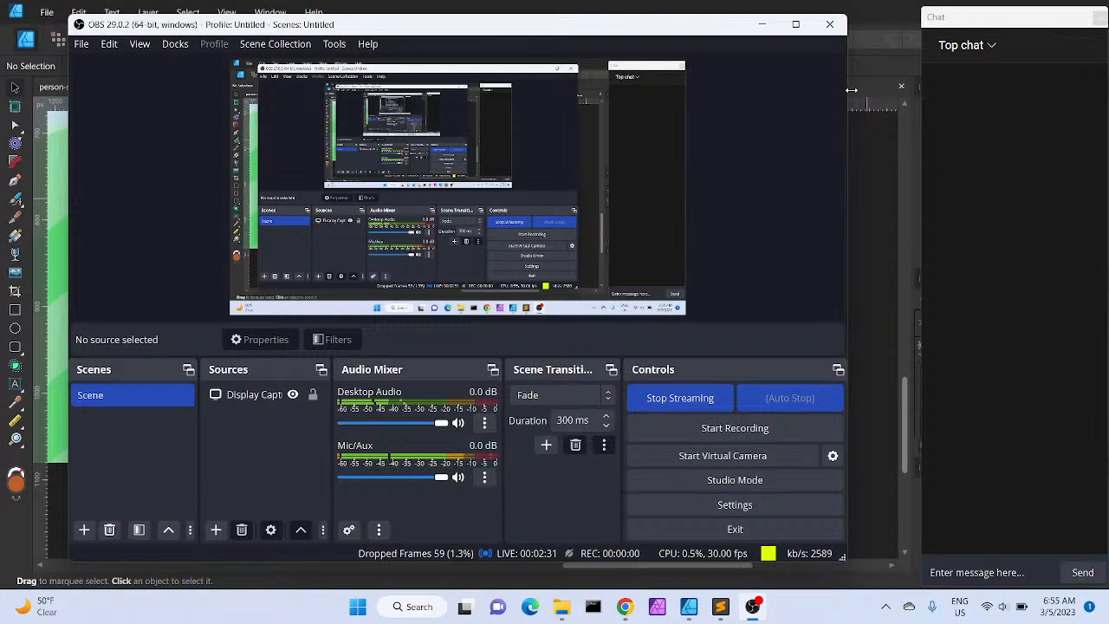
# Bring the Affinity Designer window to the front and restore it down from maximized
pyautogui.click(869, 208)
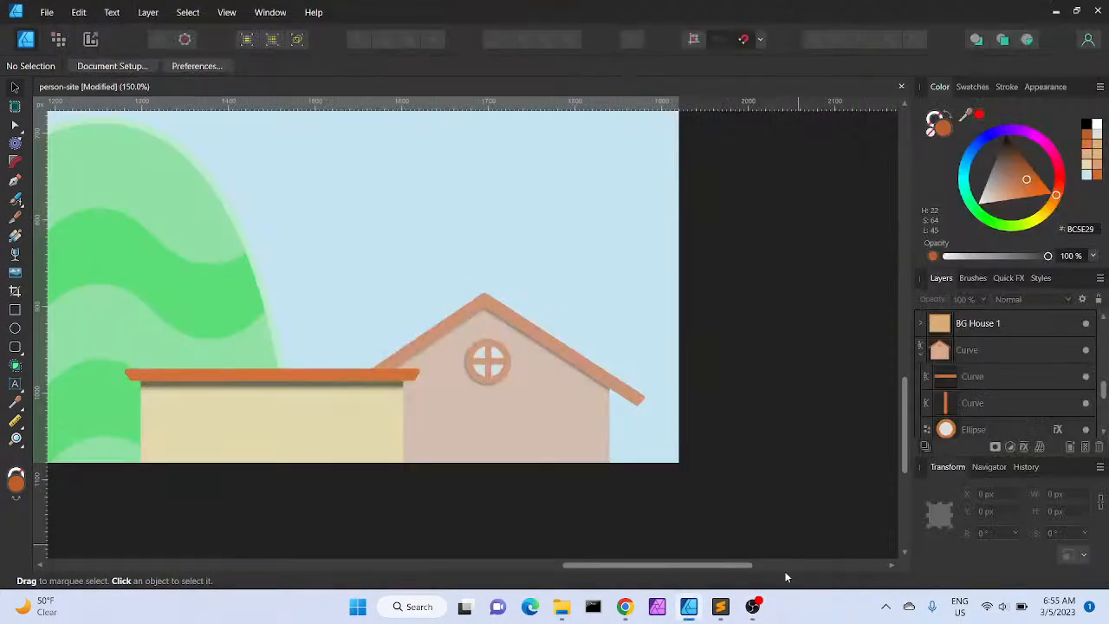
pyautogui.moveTo(758, 618)
pyautogui.click(737, 533)
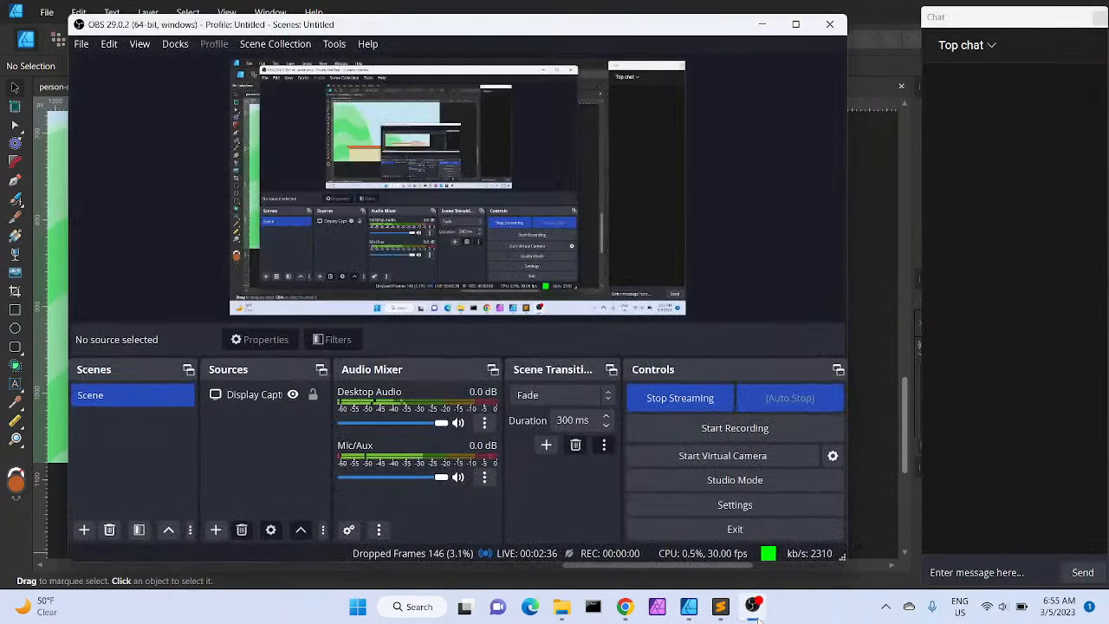
pyautogui.click(885, 6)
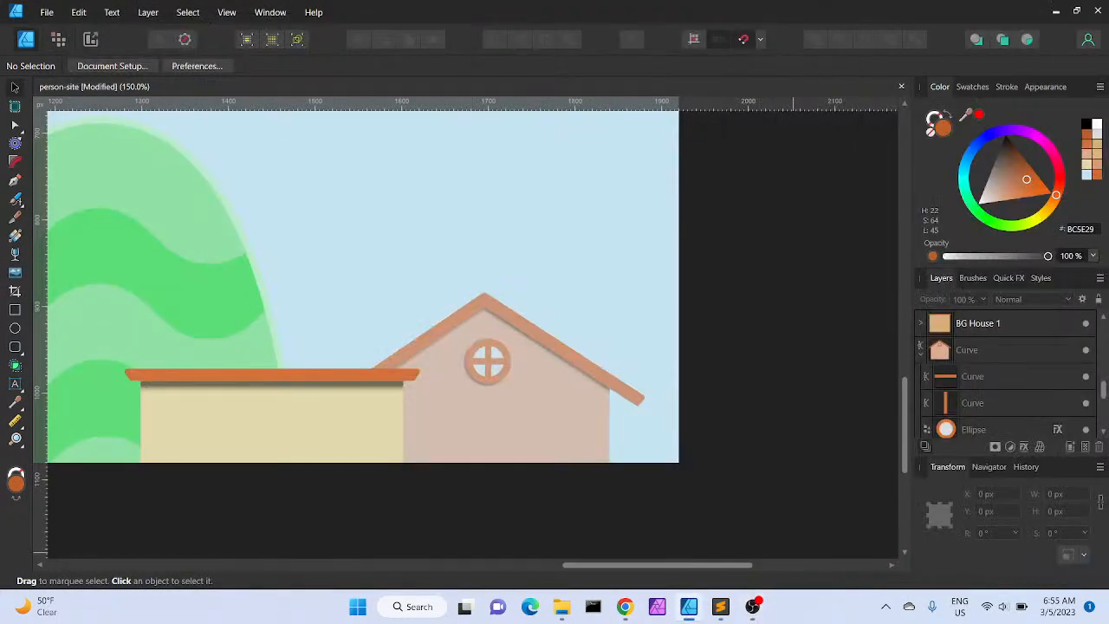
pyautogui.click(1078, 12)
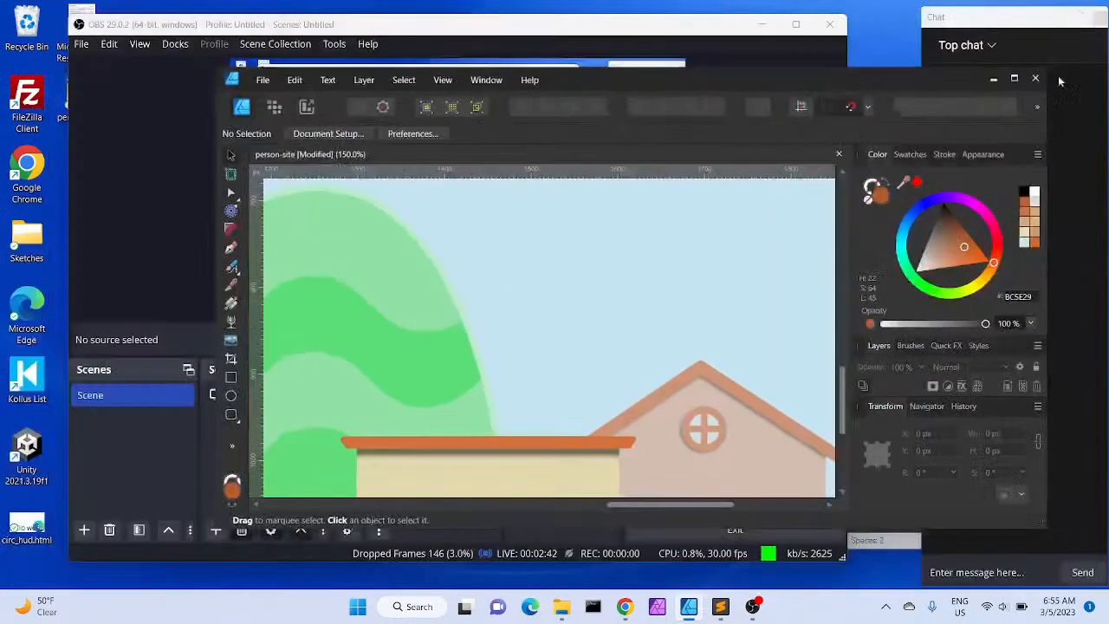
# Move the Affinity Designer window up and enlarge it sideways and downward to fill the screen beside the chat
pyautogui.moveTo(966, 79); pyautogui.dragTo(749, 14)
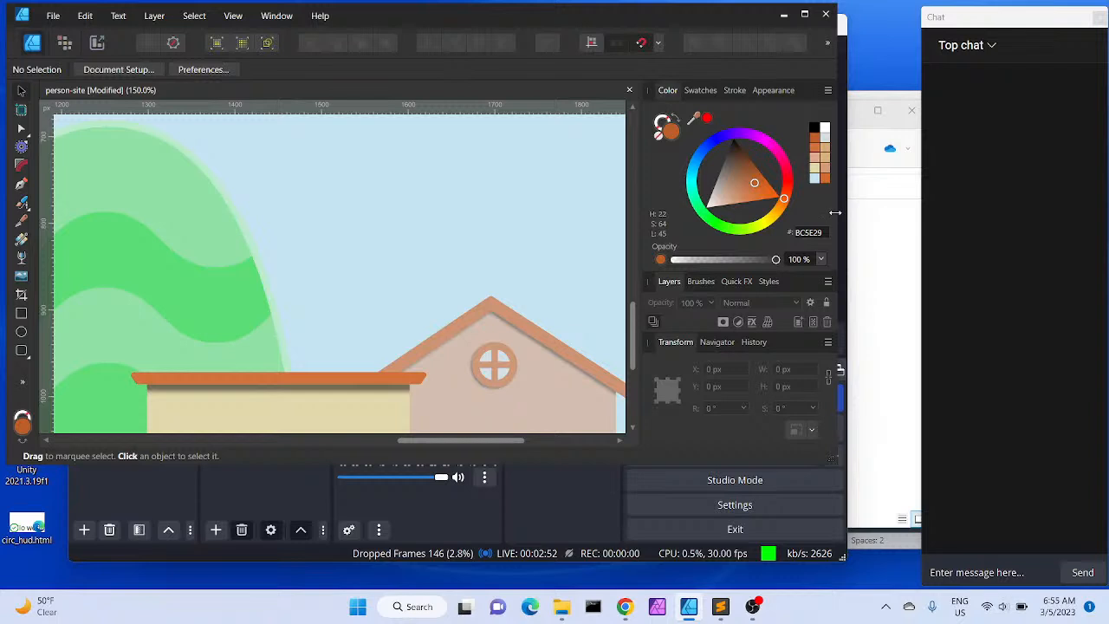
pyautogui.moveTo(836, 213); pyautogui.dragTo(918, 217)
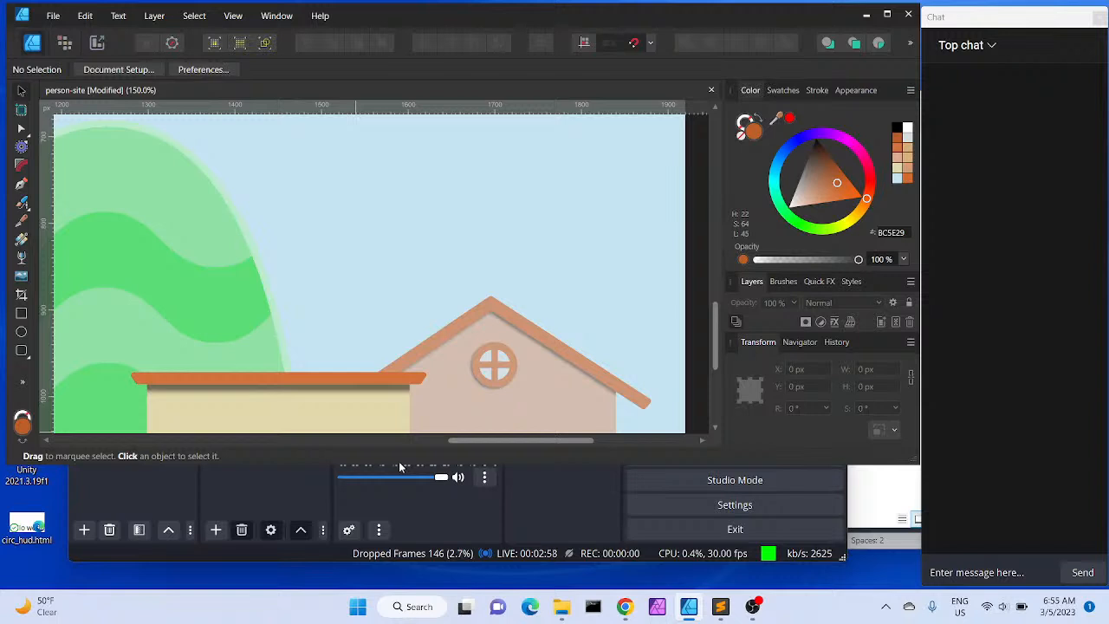
pyautogui.moveTo(398, 464); pyautogui.dragTo(406, 589)
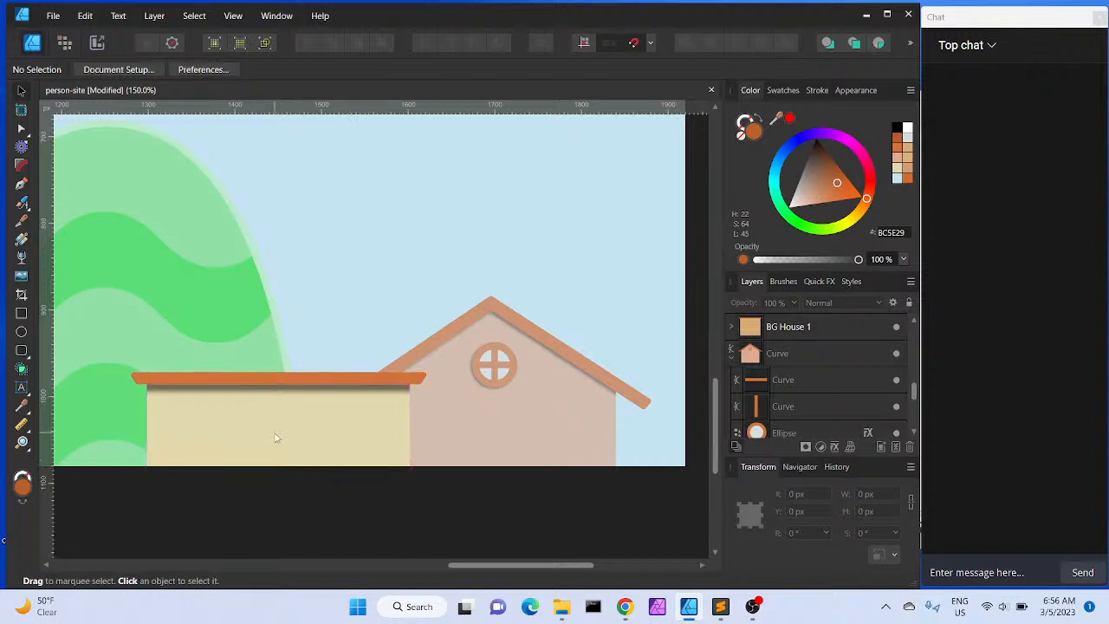
# Lower the system volume and zoom out and pan to view the whole house scene with the MBK lettering
pyautogui.press('XF86AudioLowerVolume')
pyautogui.press('XF86AudioLowerVolume')
pyautogui.hotkey('ctrl', '-')
pyautogui.hotkey('ctrl', '-')
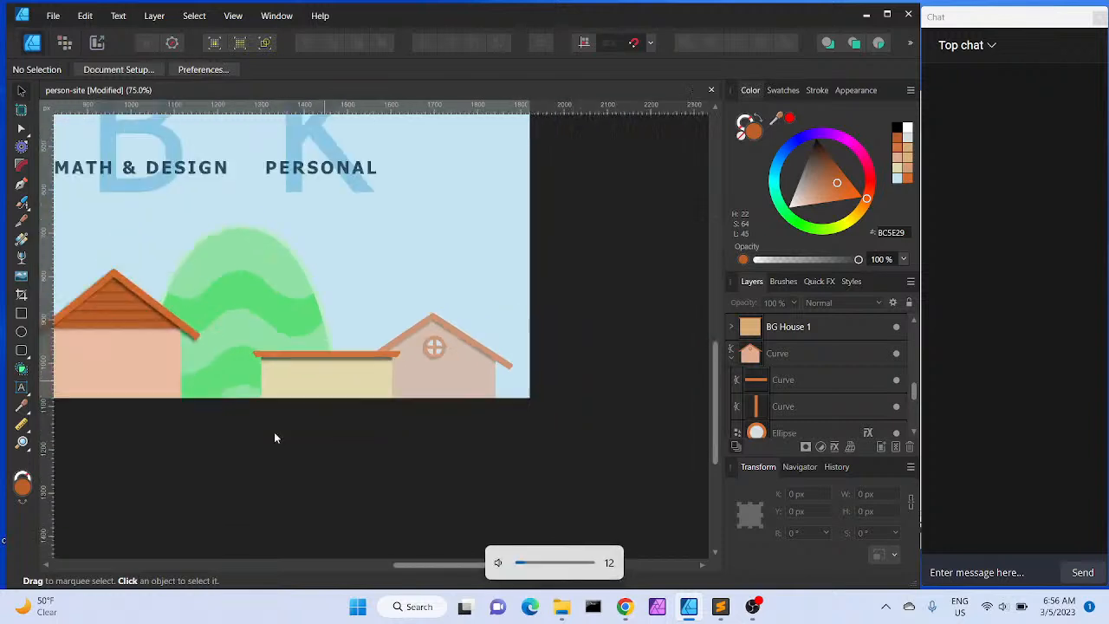
pyautogui.press('space')
pyautogui.moveTo(338, 302); pyautogui.dragTo(587, 423)
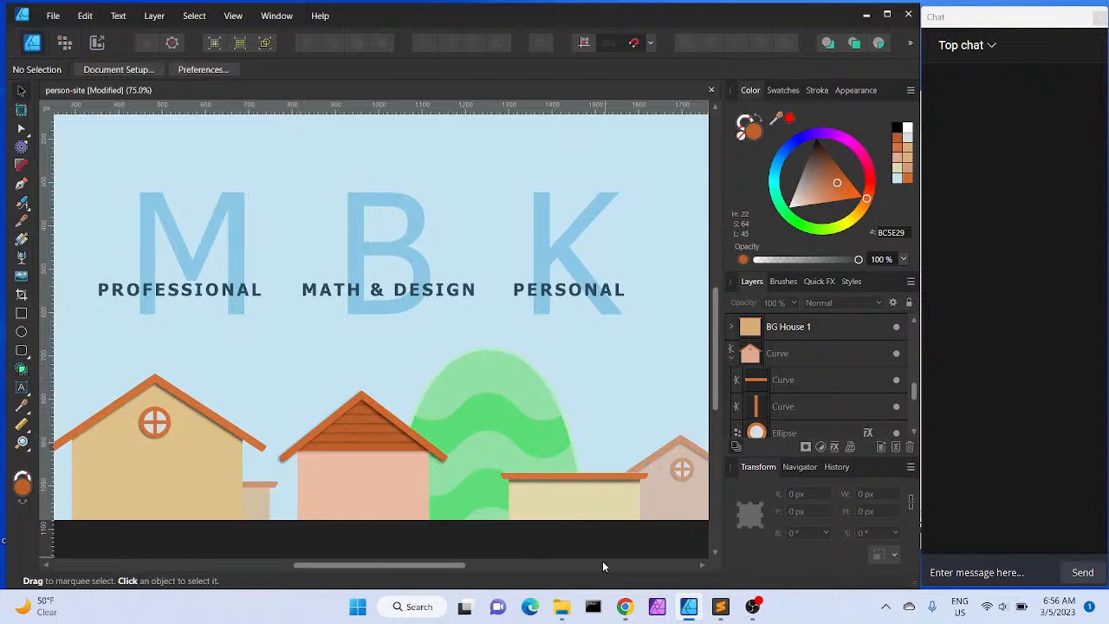
# Open Edge, search Bing images for bluey neighborhood, and open a neighbourhood house picture
pyautogui.click(530, 606)
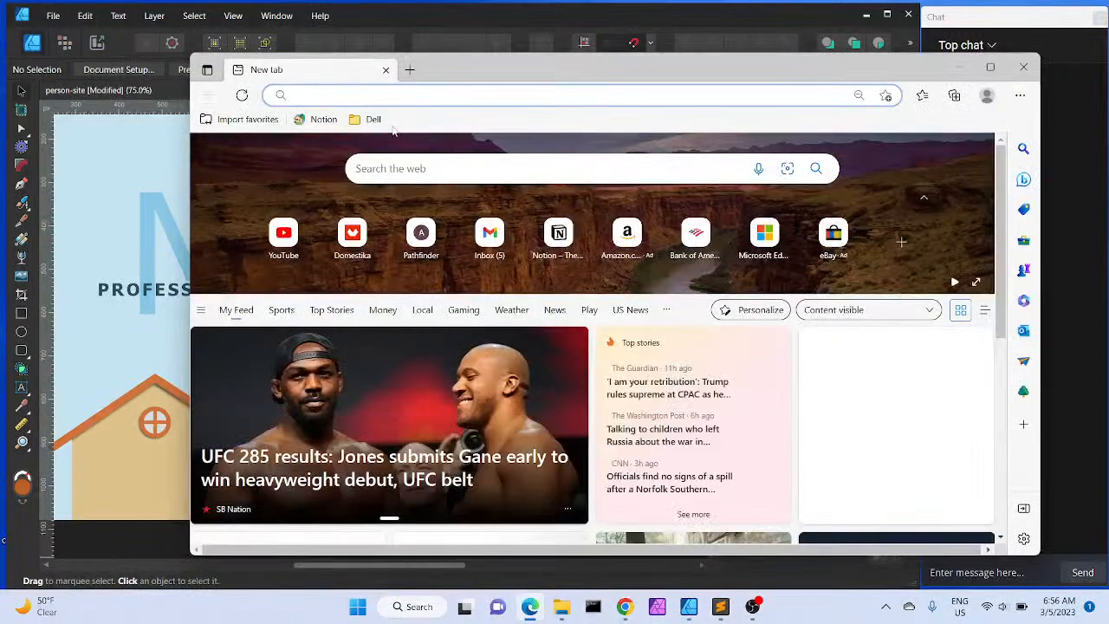
pyautogui.write('bluey ne')
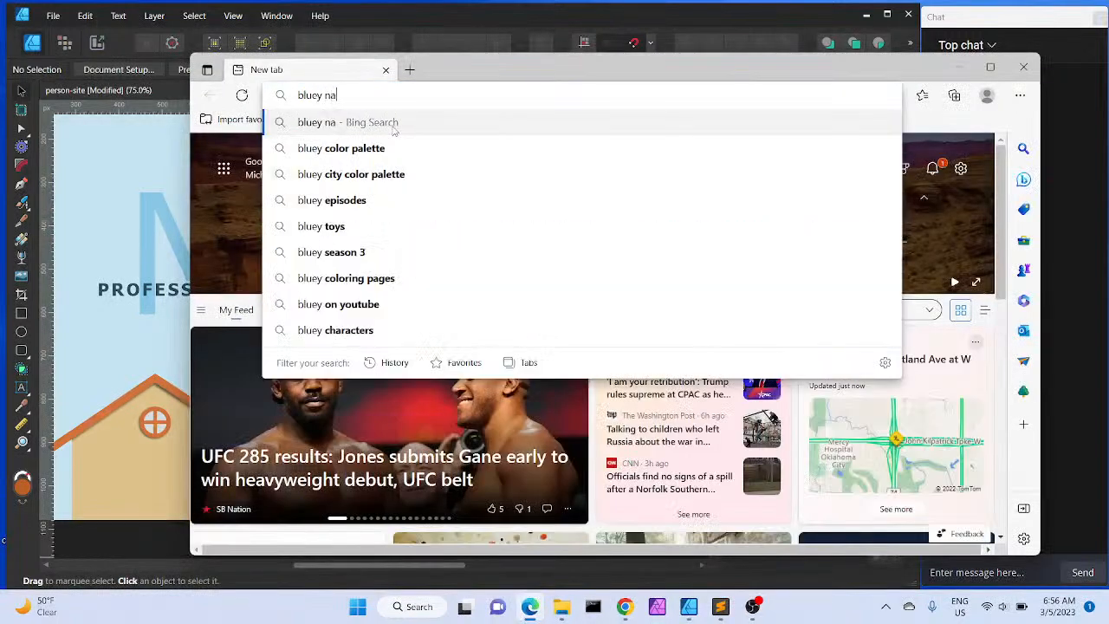
pyautogui.write('ighborhood')
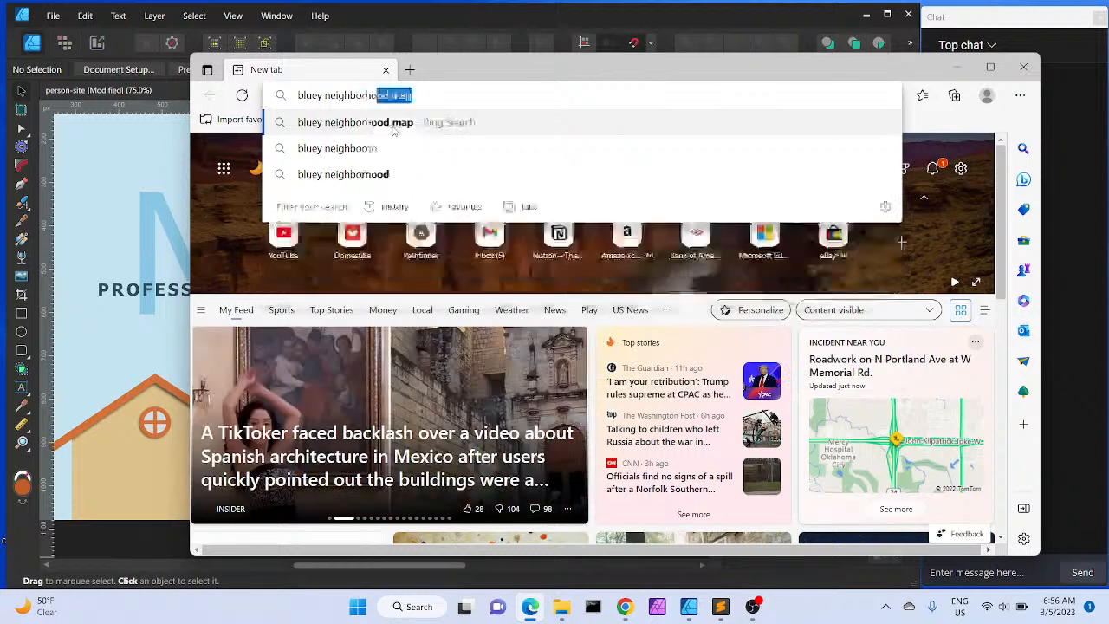
pyautogui.press('Return')
pyautogui.moveTo(470, 164); pyautogui.dragTo(445, 165)
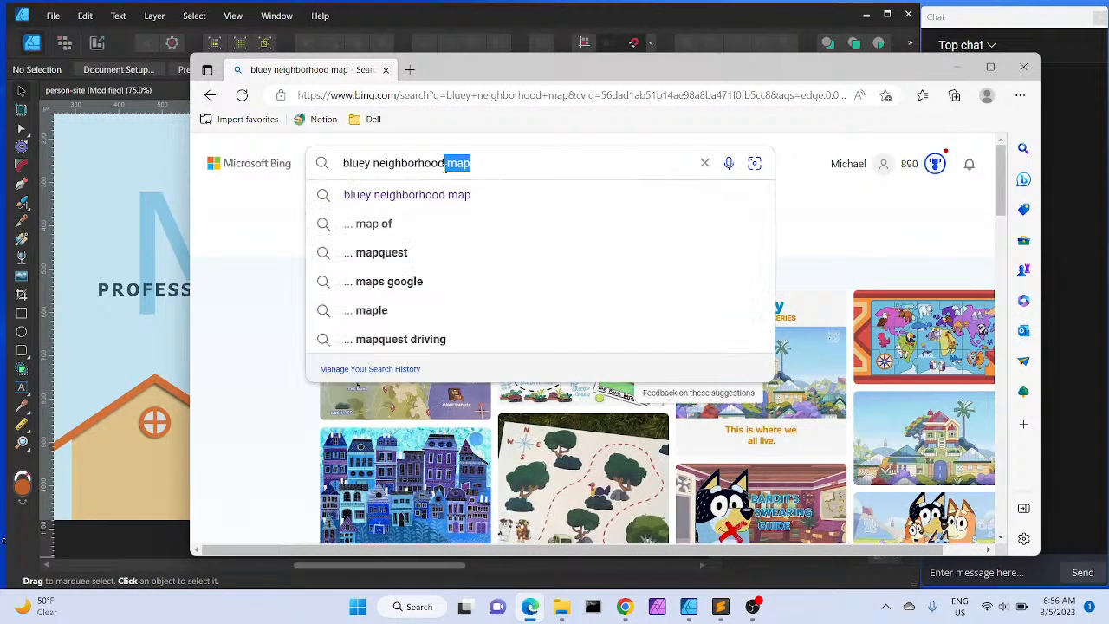
pyautogui.press('BackSpace')
pyautogui.press('Return')
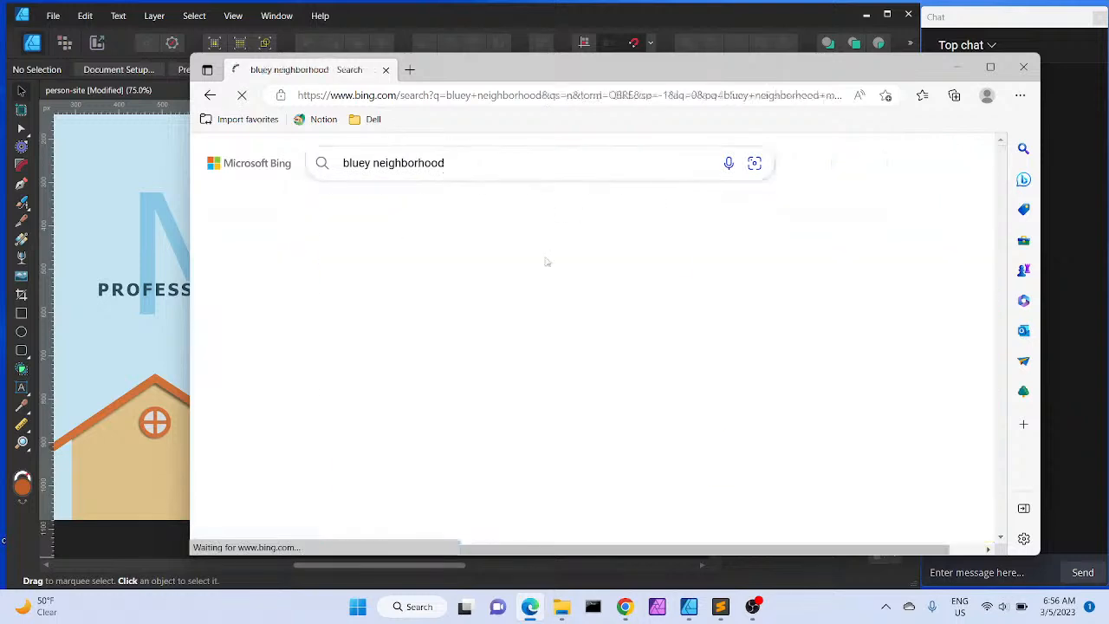
pyautogui.click(383, 201)
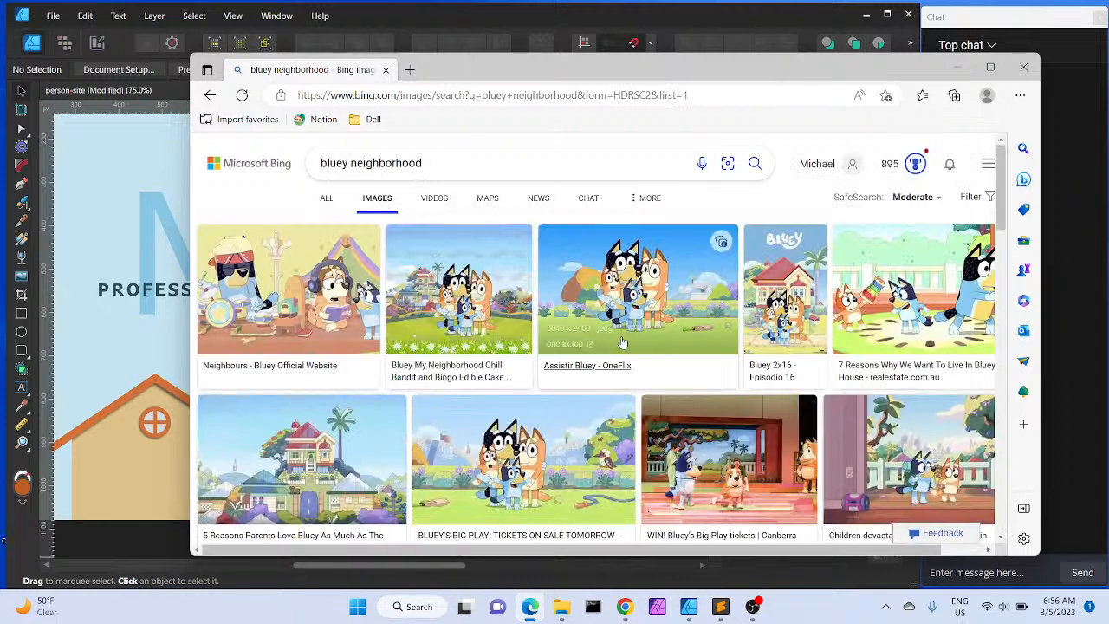
pyautogui.click(296, 449)
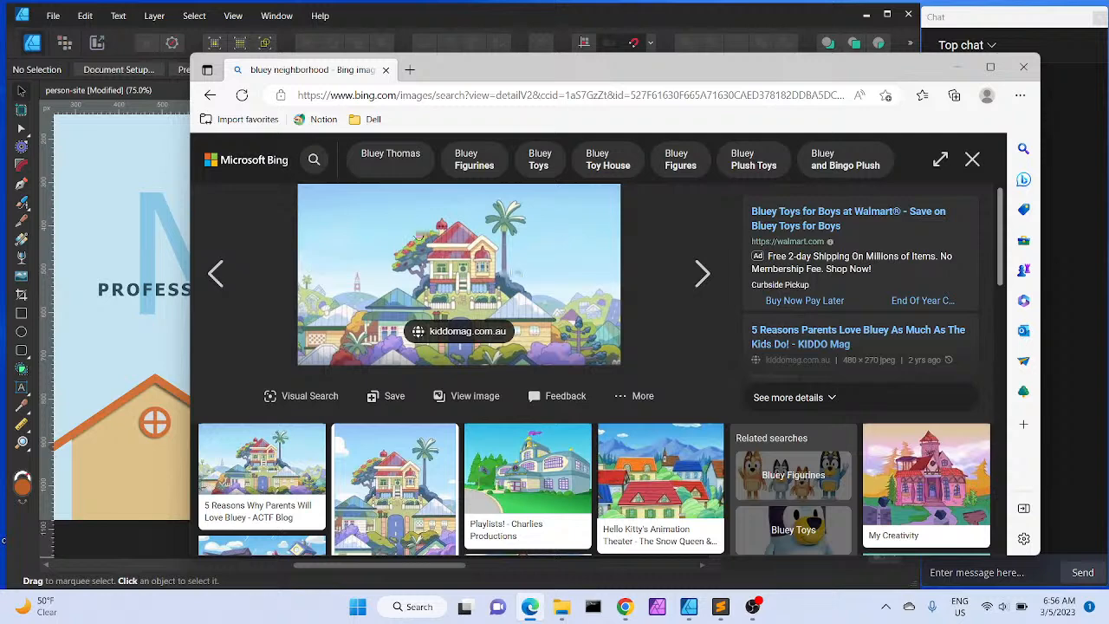
# Search Bing images for felix colgrave bugs
pyautogui.click(425, 103)
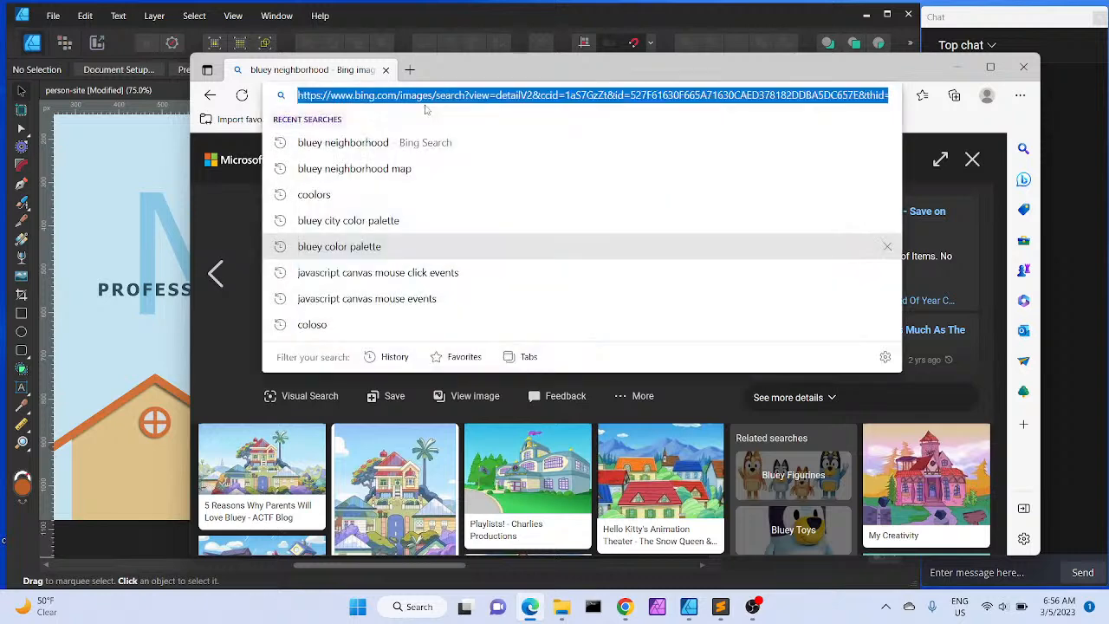
pyautogui.write('felix co')
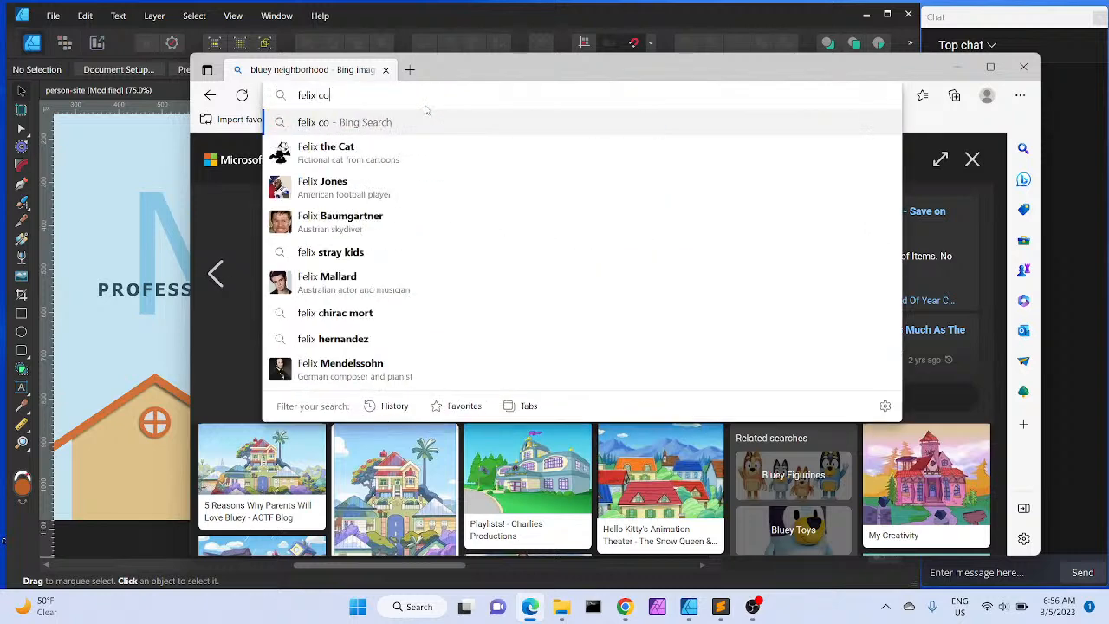
pyautogui.write('lgrave ')
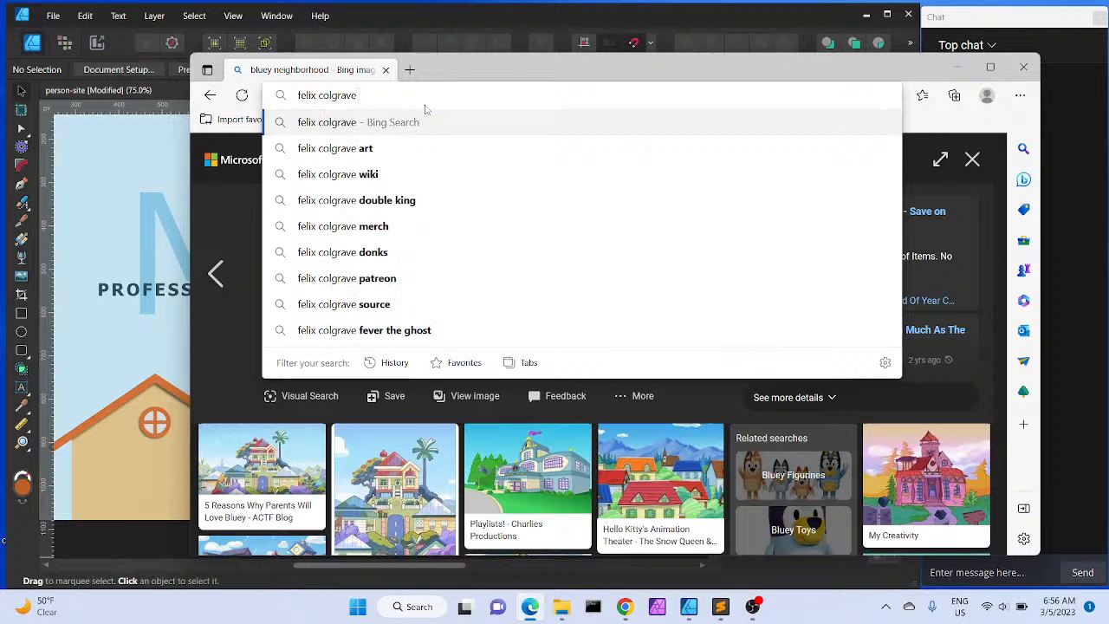
pyautogui.write('bugs')
pyautogui.press('Return')
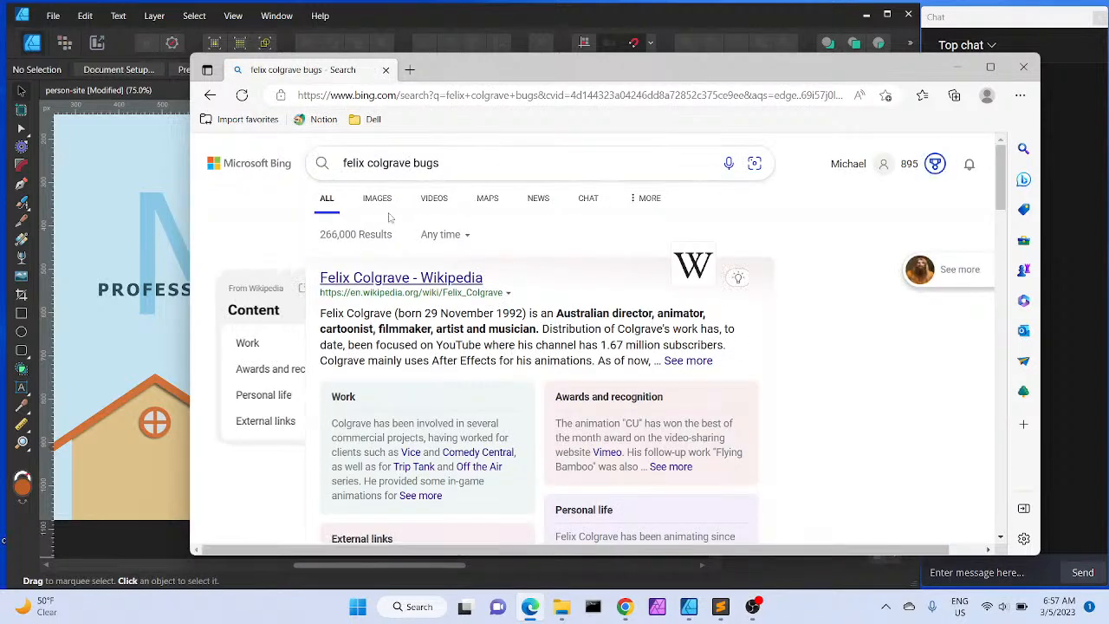
pyautogui.click(380, 206)
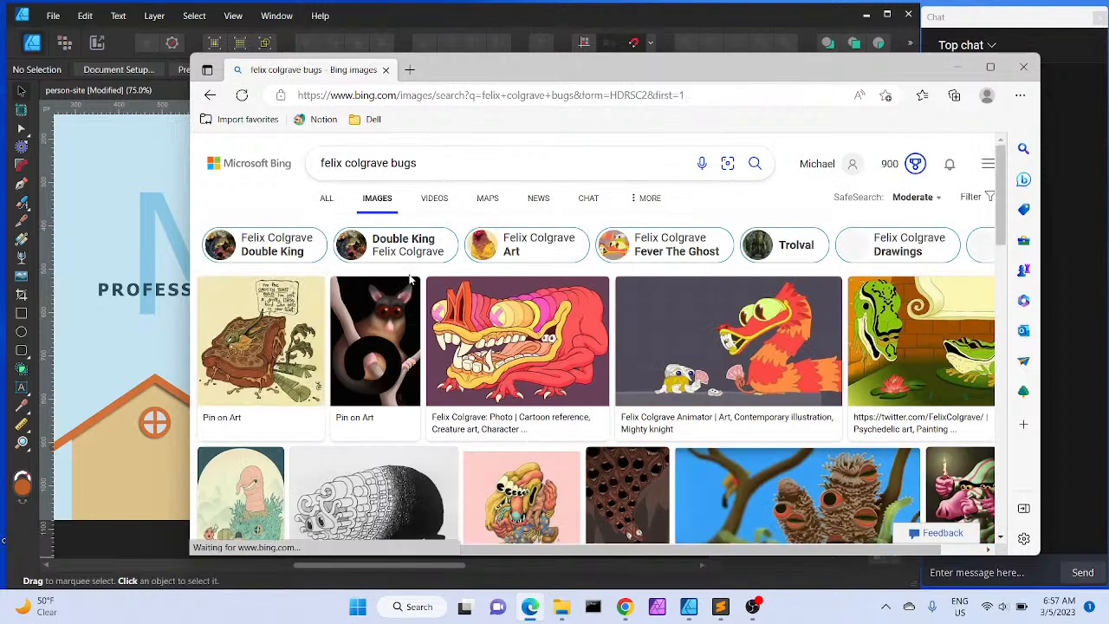
# Browse the Felix Colgrave bug images, open the Pictoplasma Conference picture, then close the browser tab
pyautogui.scroll(-1, 440, 319)
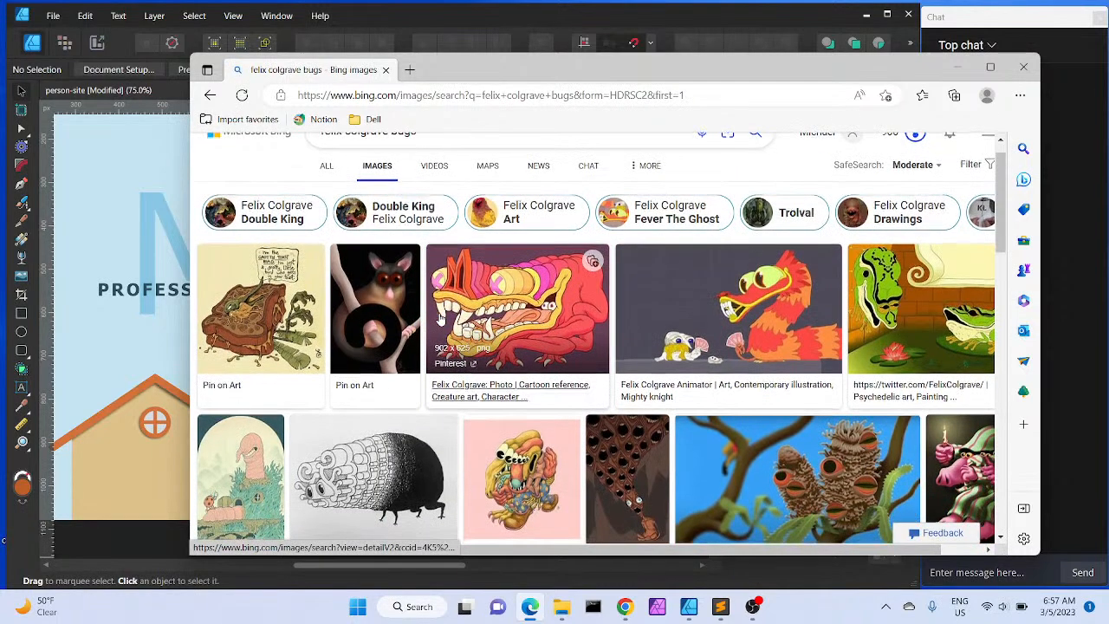
pyautogui.scroll(-1, 440, 318)
pyautogui.scroll(-4, 440, 319)
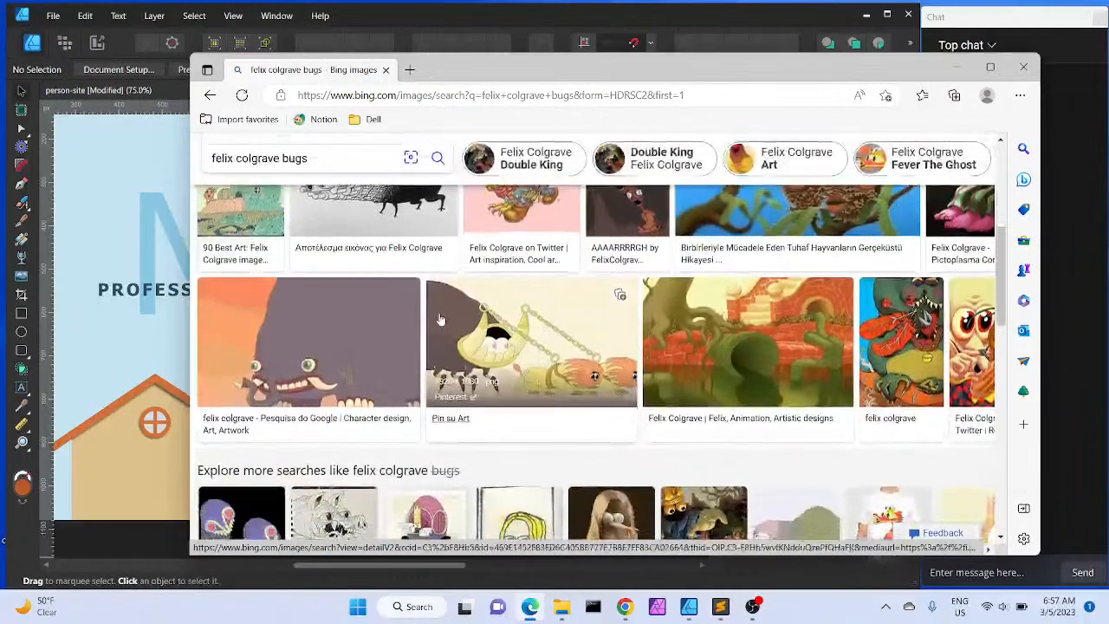
pyautogui.scroll(-6, 440, 319)
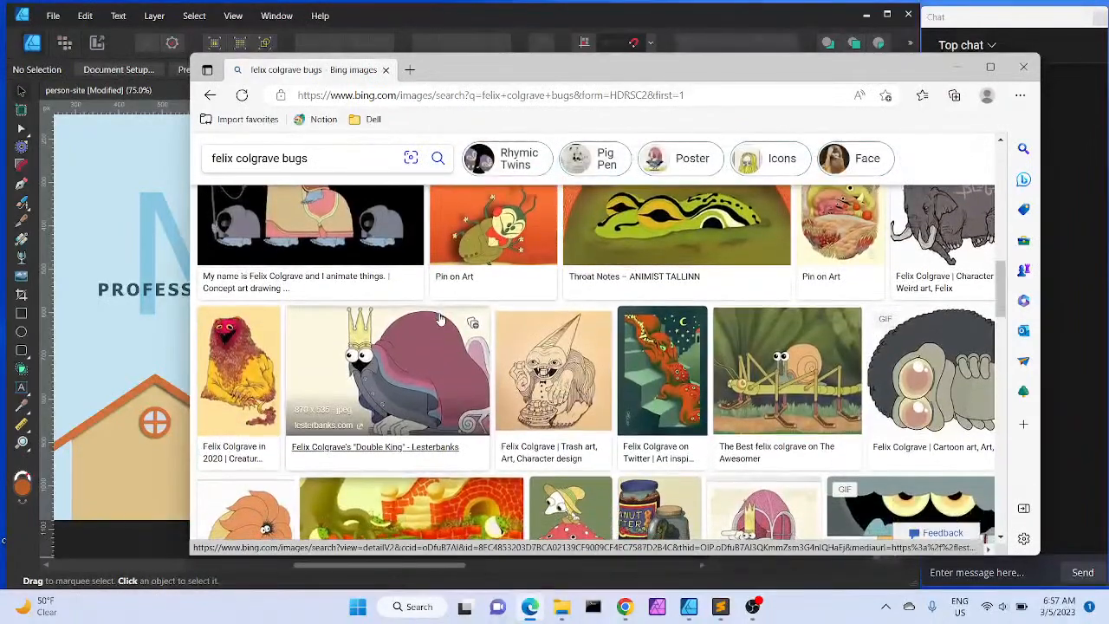
pyautogui.scroll(-2, 440, 319)
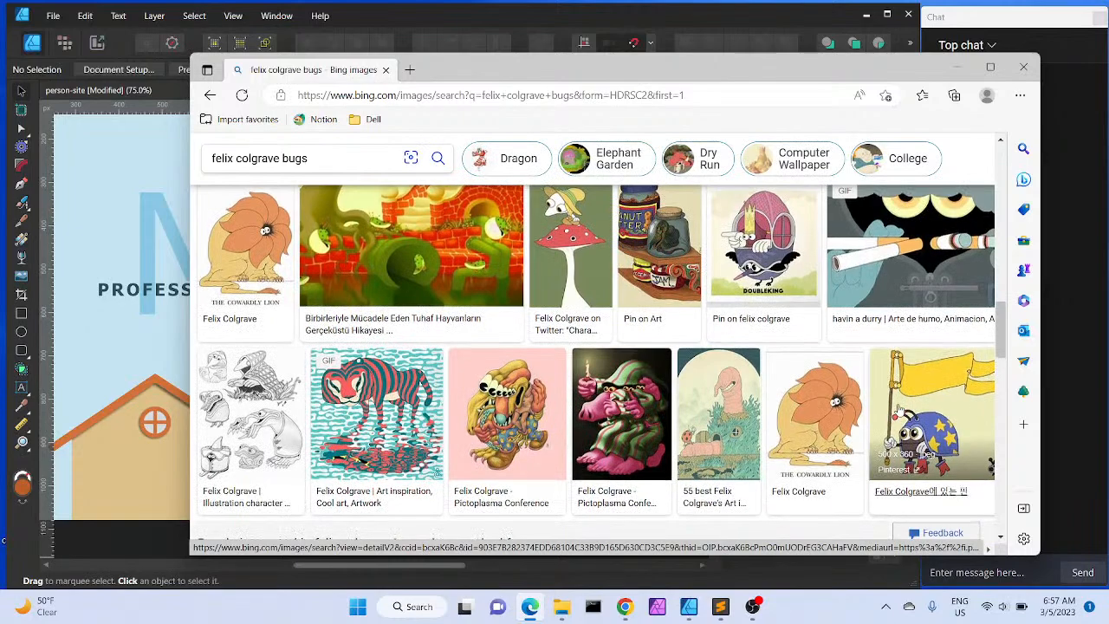
pyautogui.scroll(-4, 899, 407)
pyautogui.scroll(-1, 899, 407)
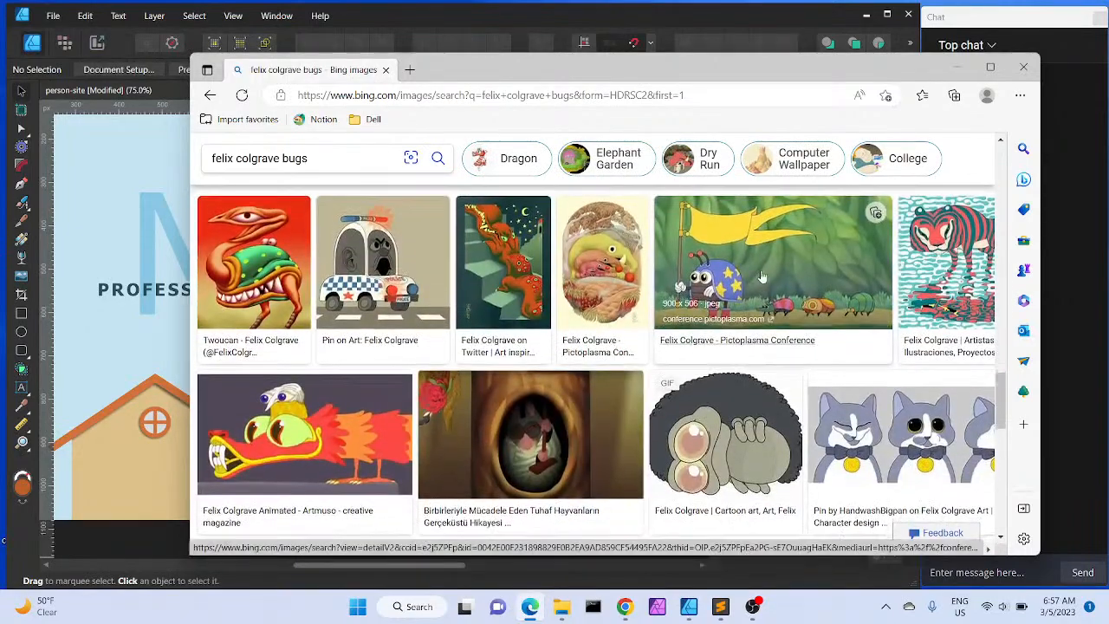
pyautogui.click(756, 254)
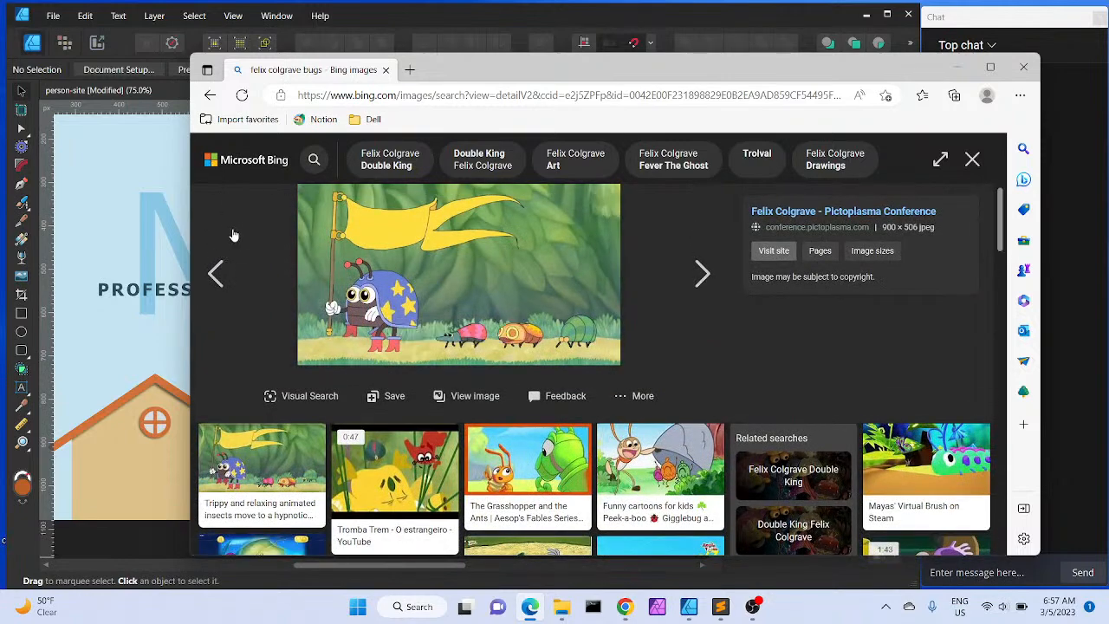
pyautogui.scroll(-6, 292, 349)
pyautogui.scroll(-1, 292, 349)
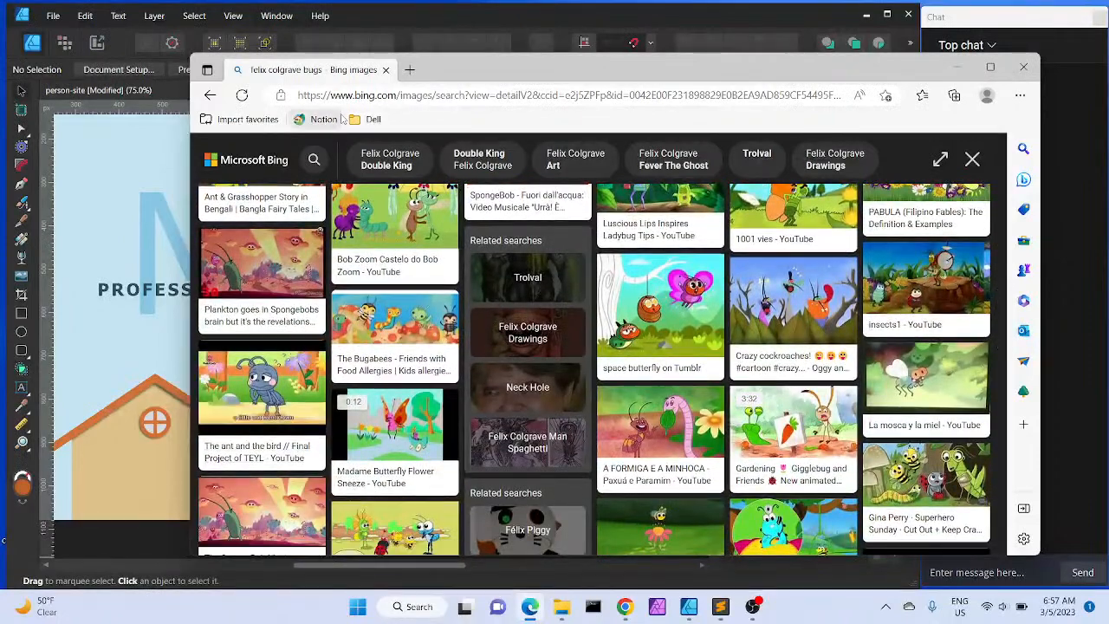
pyautogui.click(386, 70)
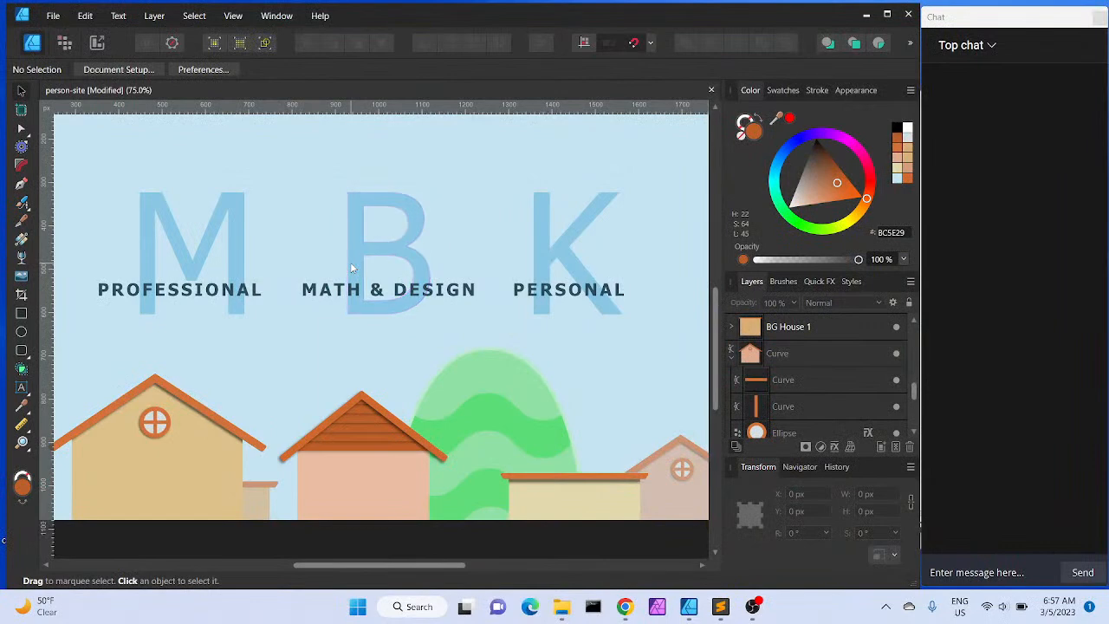
# Zoom and pan around the illustration to inspect the houses on the left side of the scene
pyautogui.scroll(3, 352, 268)
pyautogui.scroll(-1, 352, 268)
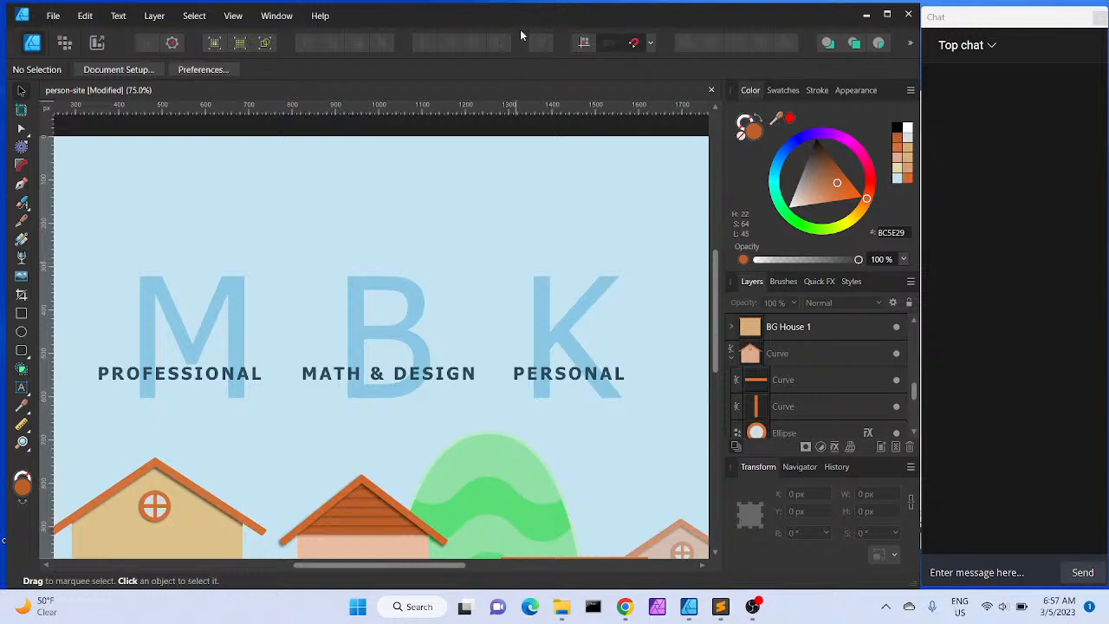
pyautogui.hotkey('ctrl', '-')
pyautogui.hotkey('ctrl', '-')
pyautogui.hotkey('ctrl', '+')
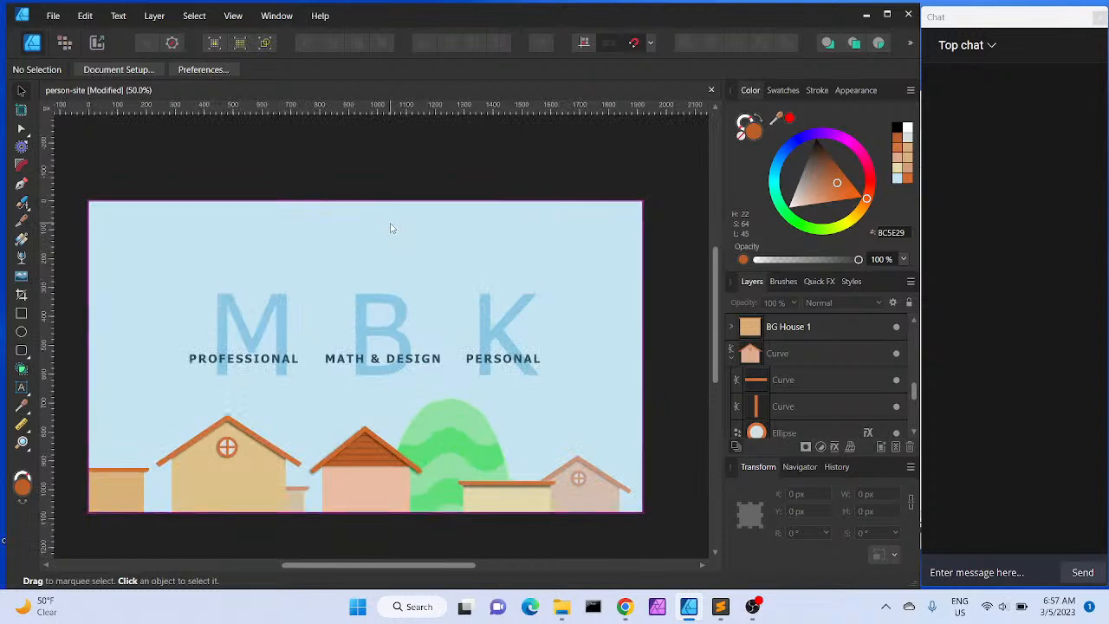
pyautogui.scroll(-1, 390, 228)
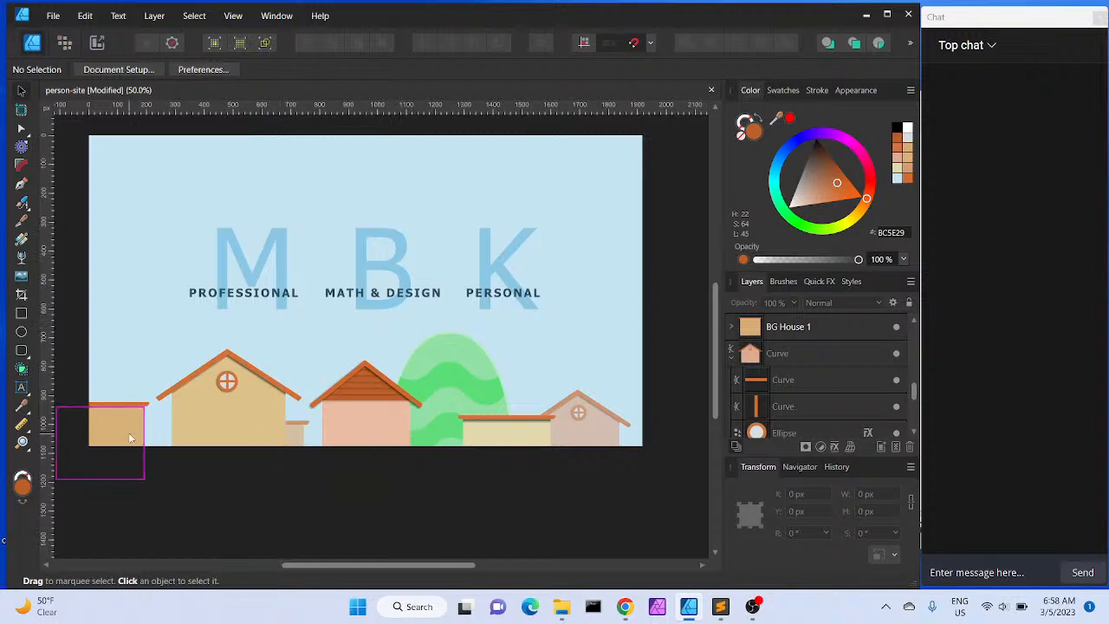
pyautogui.hotkey('ctrl', '+')
pyautogui.hotkey('ctrl', '+')
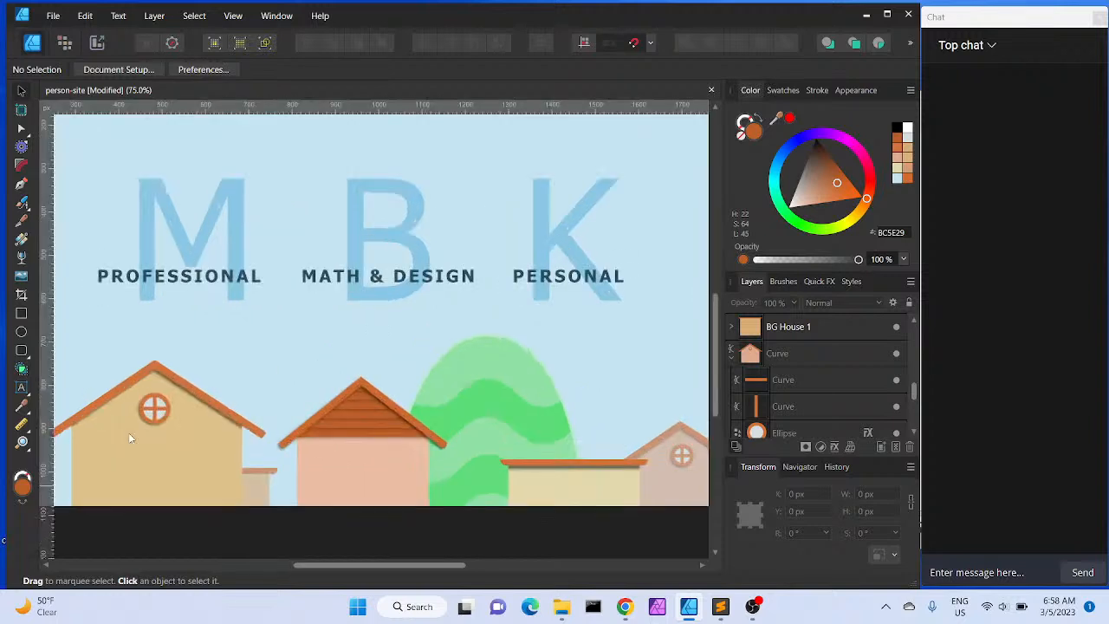
pyautogui.moveTo(275, 373); pyautogui.dragTo(442, 303)
pyautogui.moveTo(324, 441); pyautogui.dragTo(587, 317)
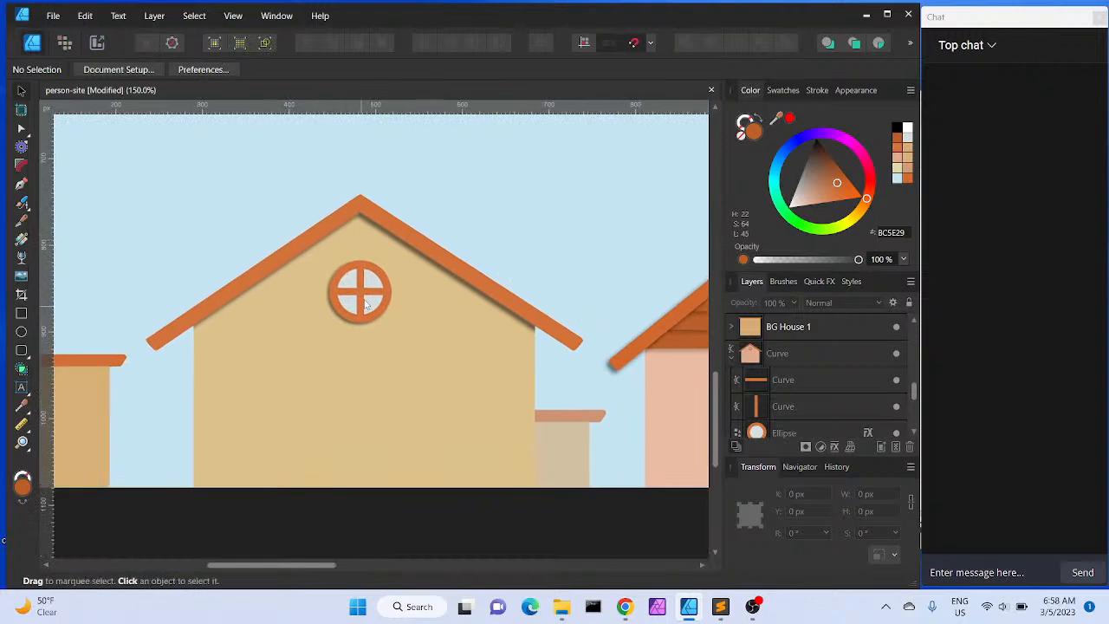
pyautogui.press('space')
pyautogui.moveTo(172, 390); pyautogui.dragTo(314, 356)
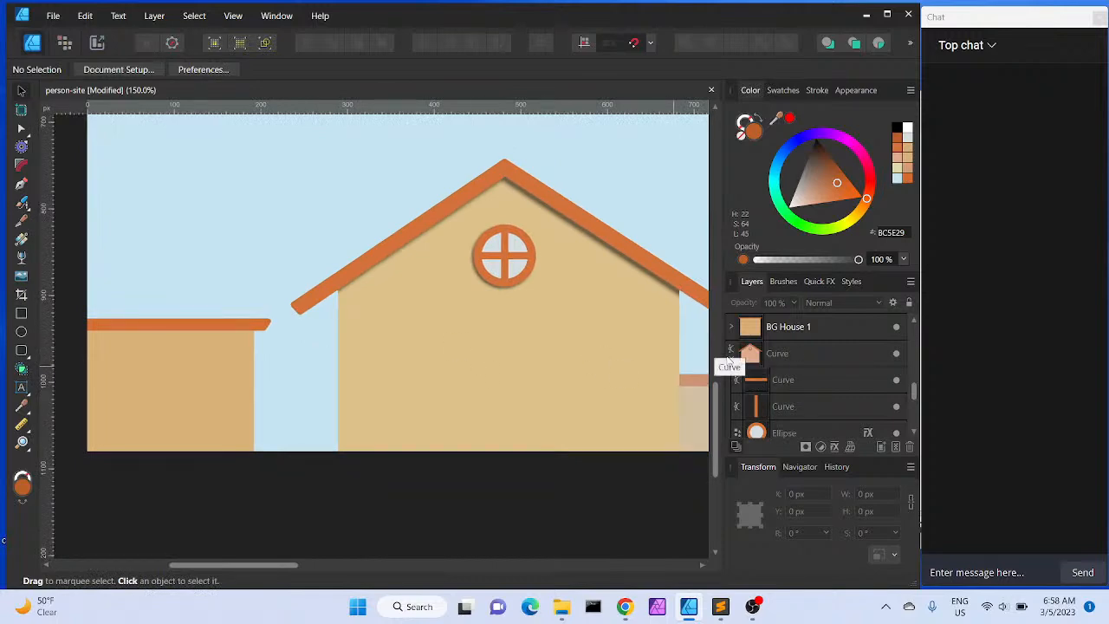
# Add an outer shadow to the left house's roof curve with radius 7.9 px, offset 3.1 px and intensity 24%
pyautogui.click(731, 356)
pyautogui.click(200, 359)
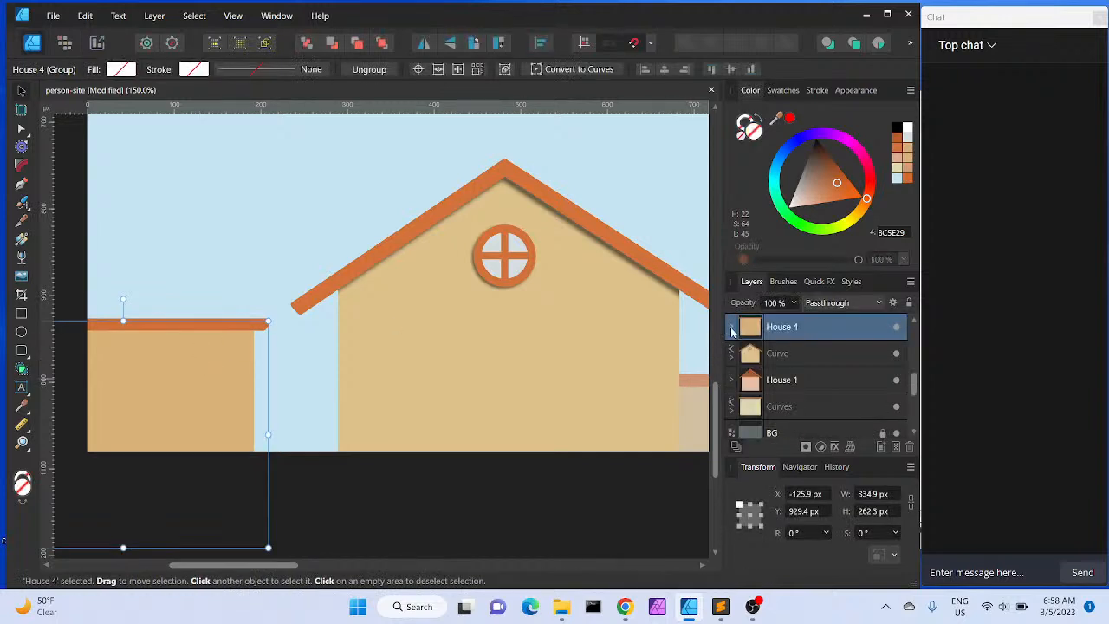
pyautogui.click(732, 328)
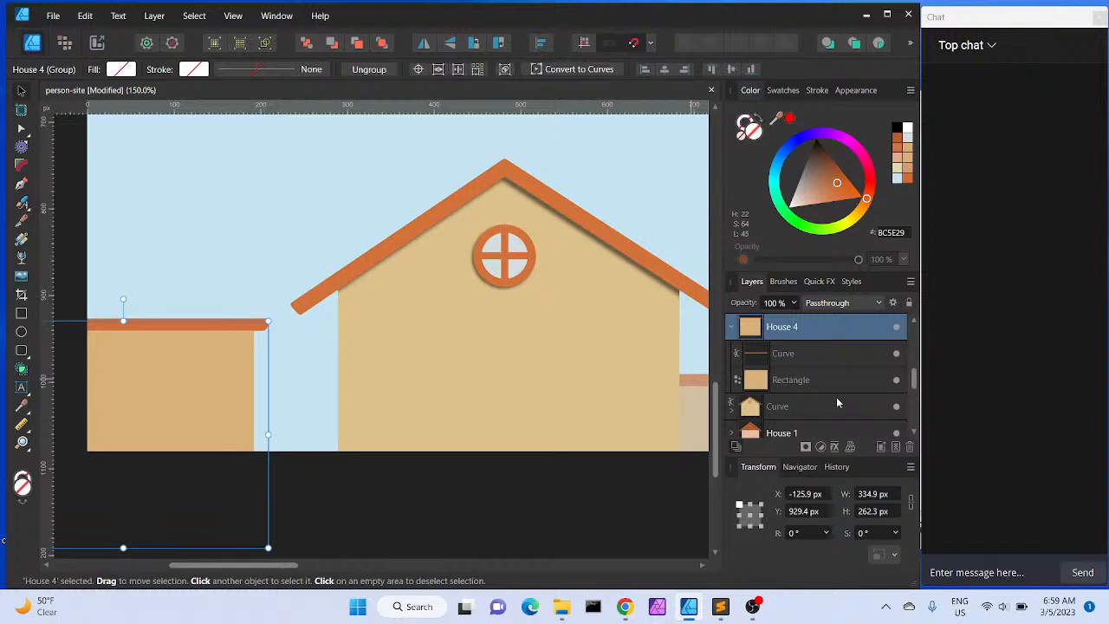
pyautogui.click(779, 353)
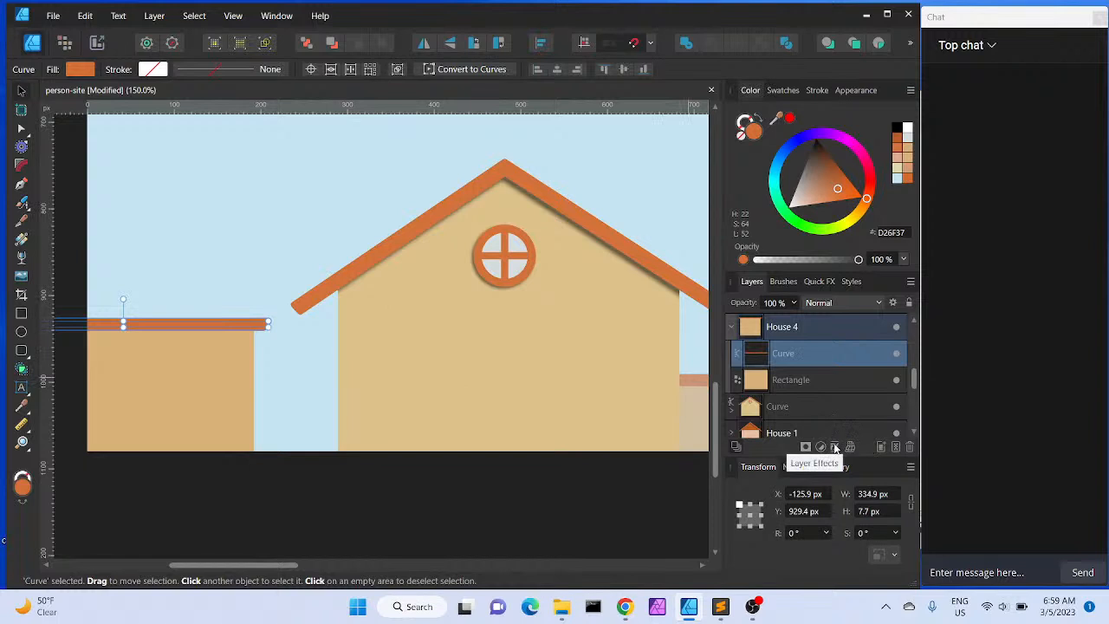
pyautogui.click(835, 448)
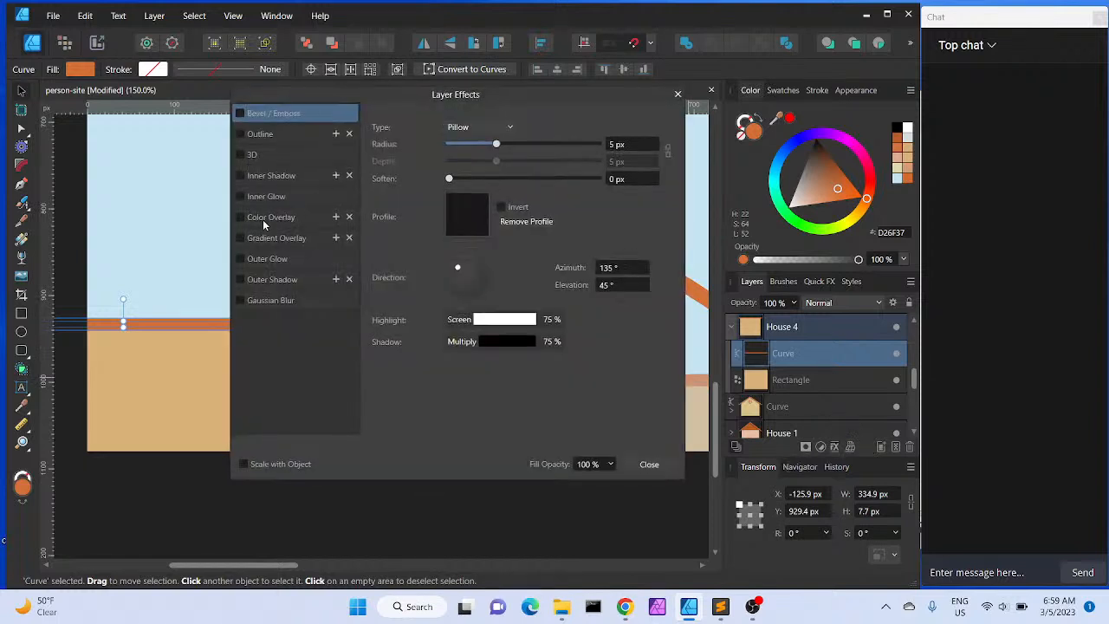
pyautogui.click(241, 279)
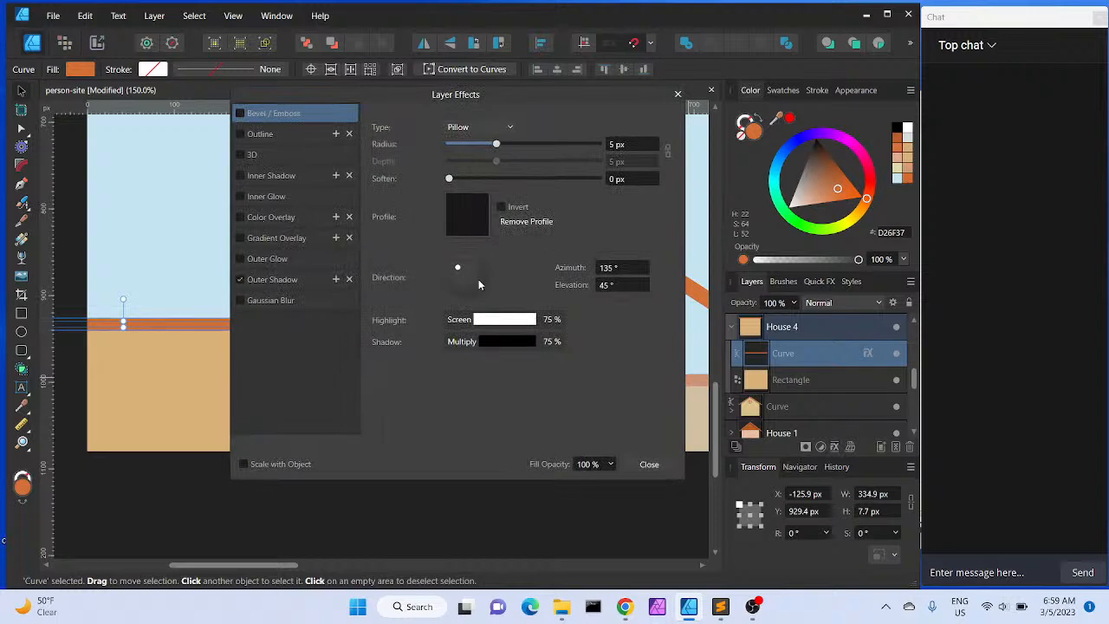
pyautogui.click(307, 279)
pyautogui.moveTo(465, 257); pyautogui.dragTo(457, 260)
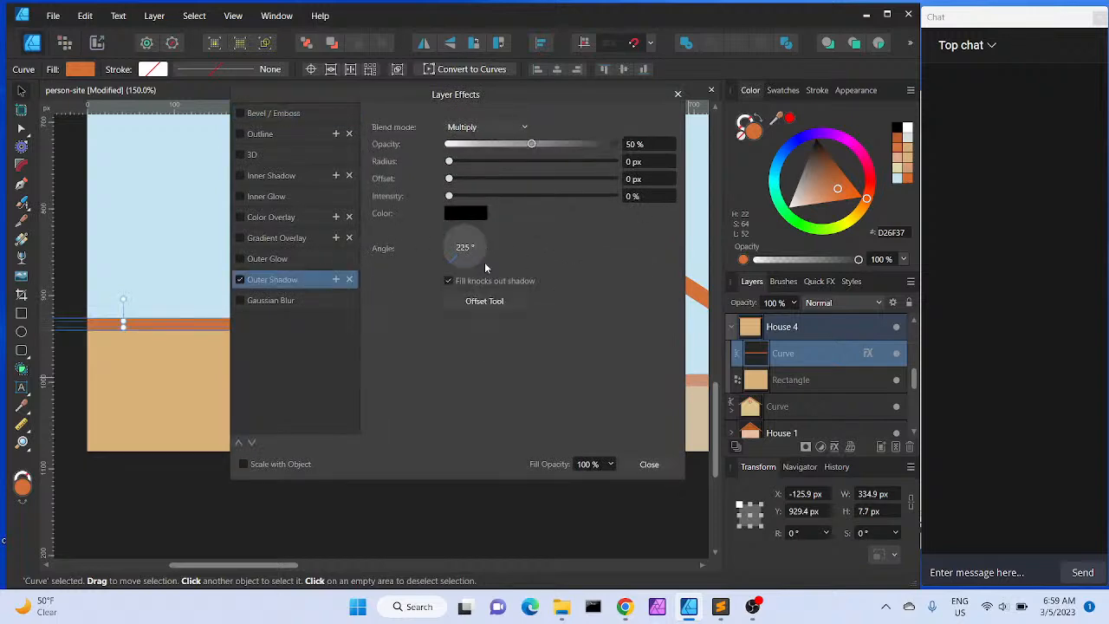
pyautogui.moveTo(448, 161); pyautogui.dragTo(511, 162)
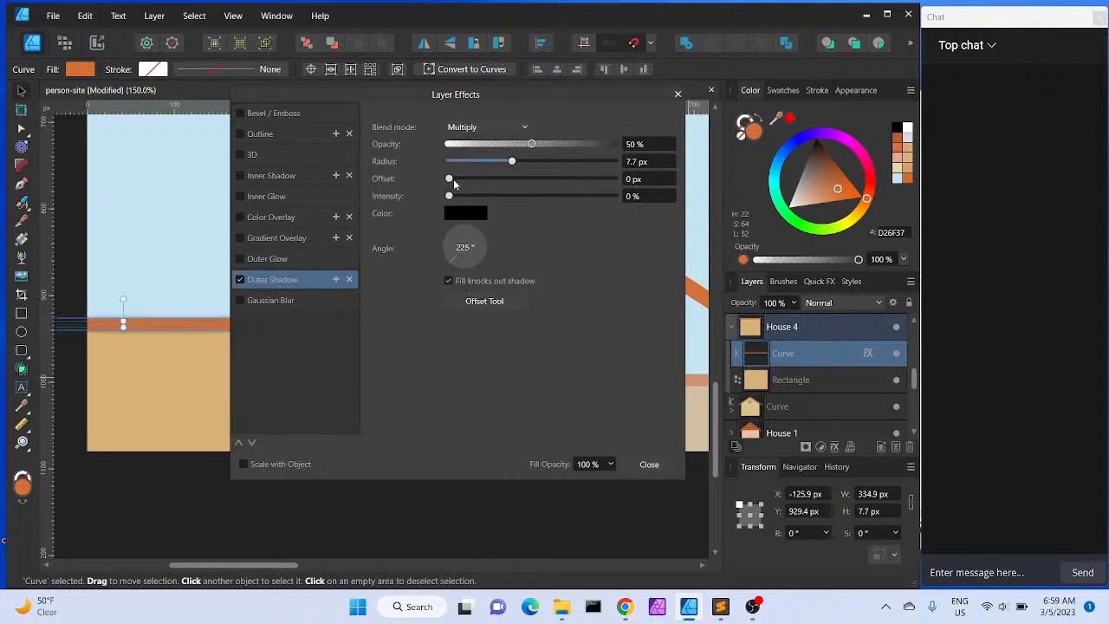
pyautogui.moveTo(450, 181); pyautogui.dragTo(488, 212)
pyautogui.moveTo(511, 162); pyautogui.dragTo(516, 164)
pyautogui.moveTo(517, 164); pyautogui.dragTo(512, 164)
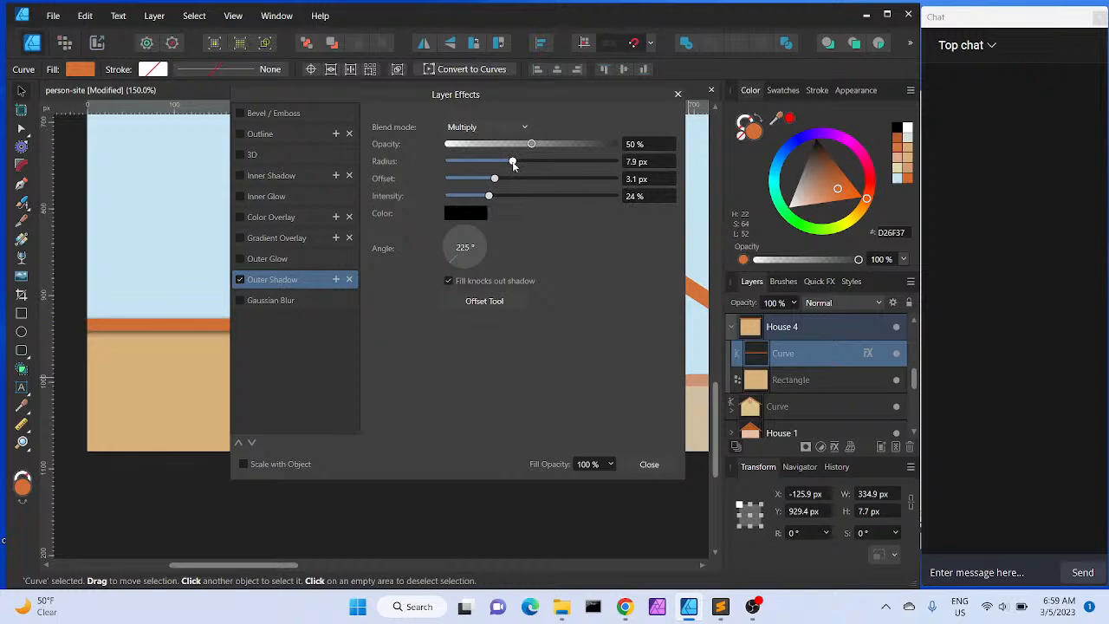
pyautogui.moveTo(514, 97)
pyautogui.mouseDown()
pyautogui.moveTo(722, 139)
pyautogui.moveTo(976, 156)
pyautogui.moveTo(965, 165)
pyautogui.moveTo(898, 132)
pyautogui.mouseUp()
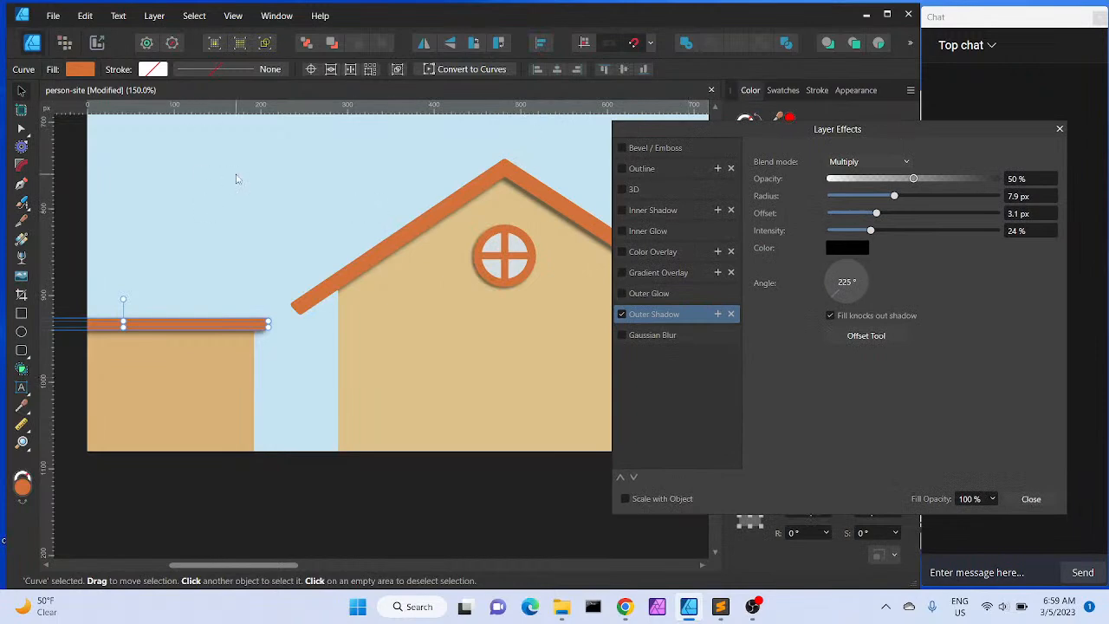
pyautogui.click(245, 214)
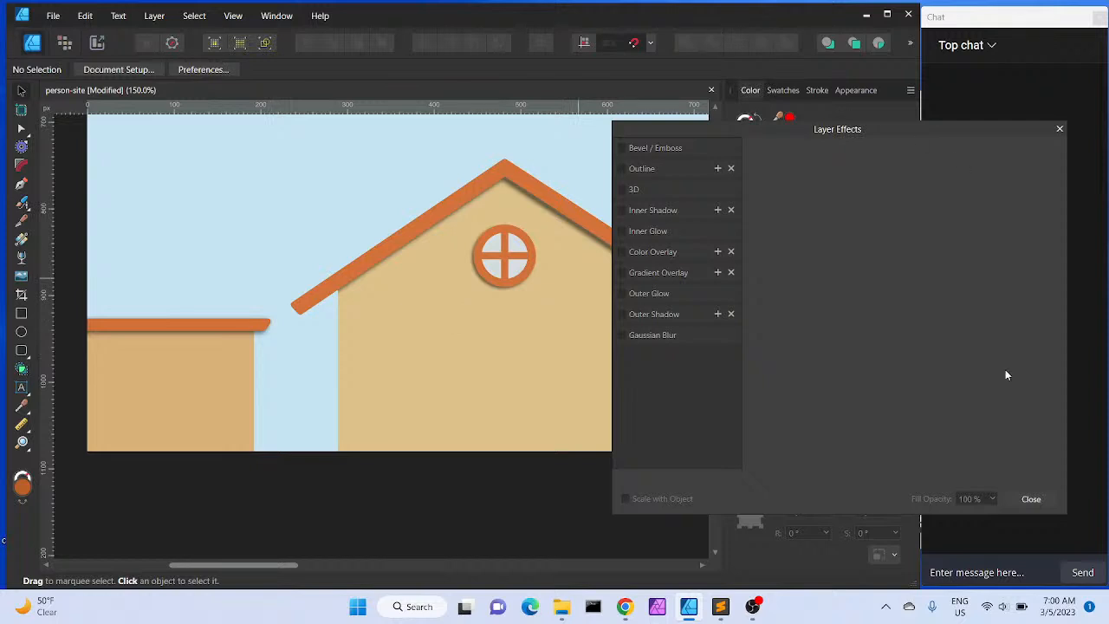
pyautogui.click(1030, 499)
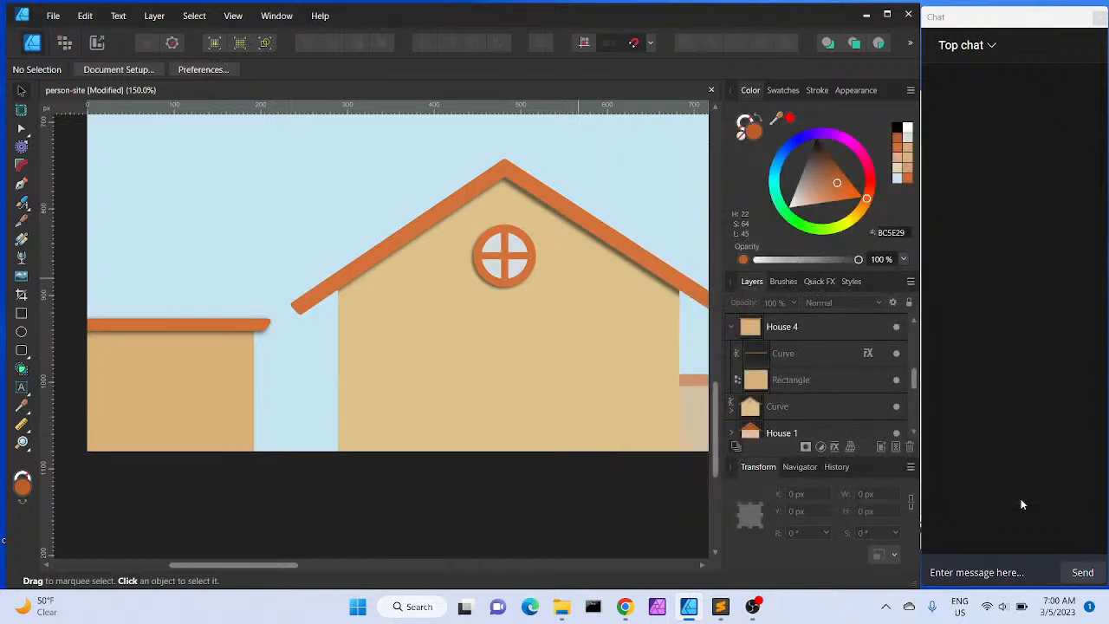
# Duplicate the left house's roof curve and wall rectangle out of the House 4 group
pyautogui.click(811, 351)
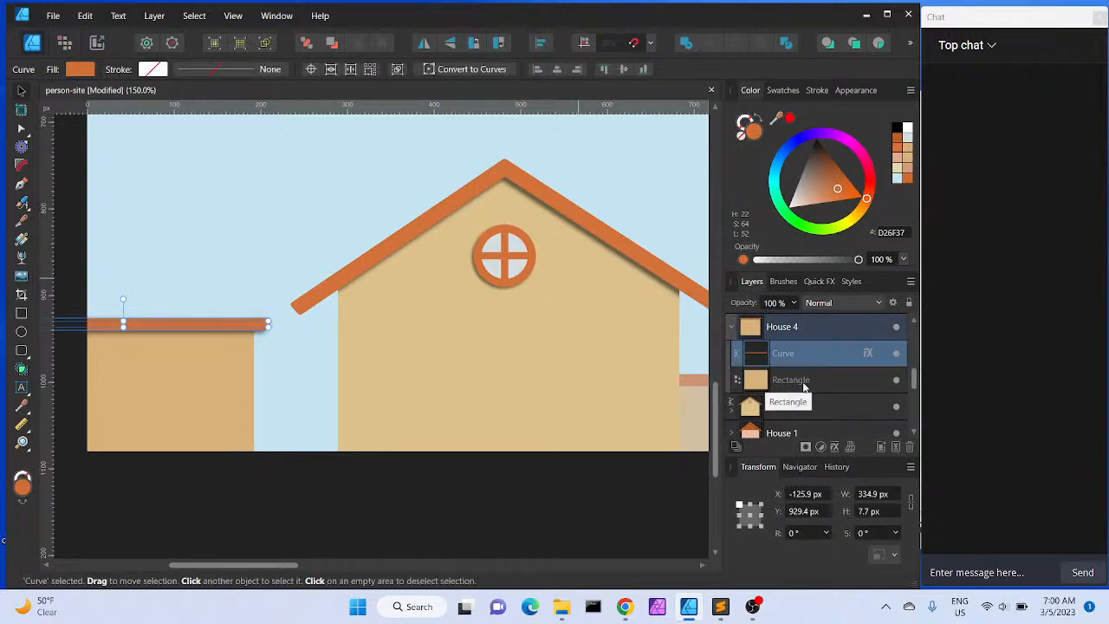
pyautogui.keyDown('shift'); pyautogui.click(804, 385); pyautogui.keyUp('shift')
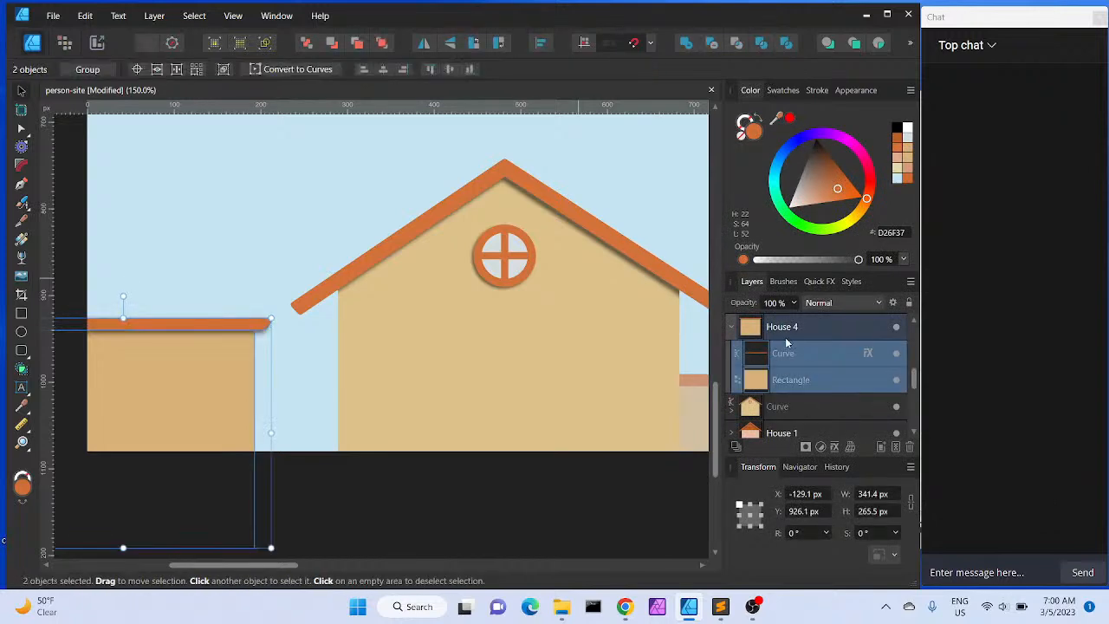
pyautogui.click(914, 321)
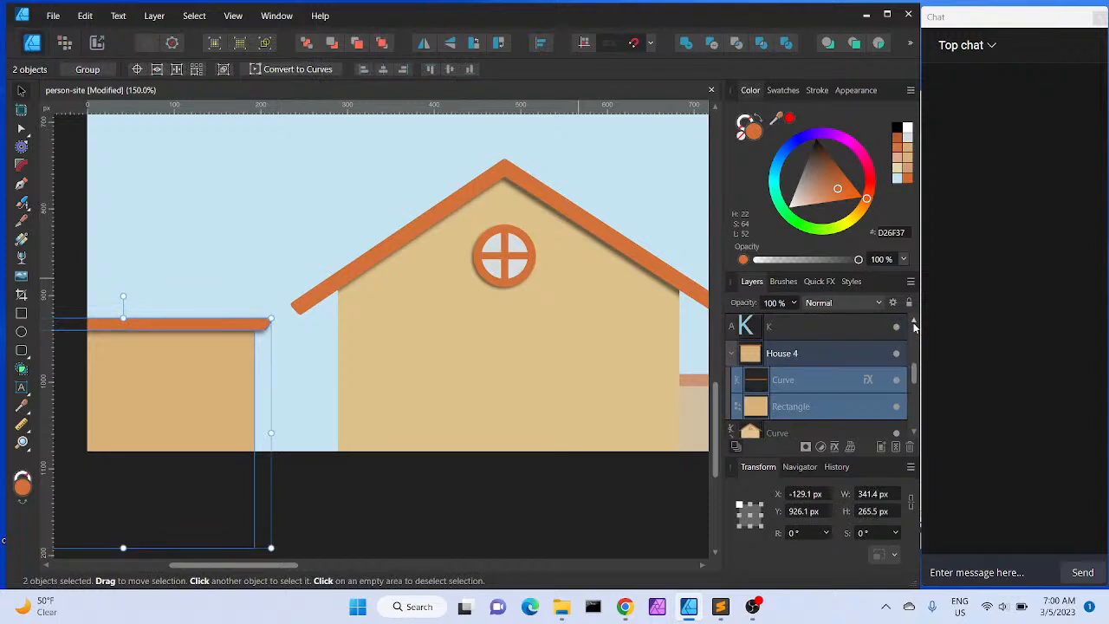
pyautogui.moveTo(802, 382); pyautogui.dragTo(779, 344)
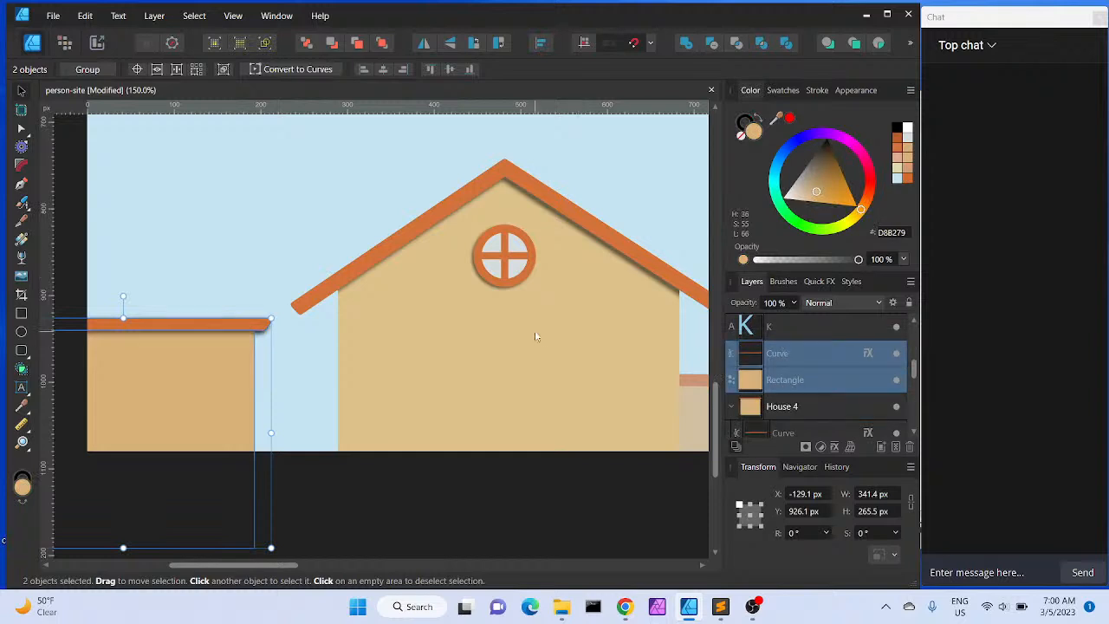
# Try combining the duplicated roof and wall into one shape with Add, then undo the combine
pyautogui.click(685, 45)
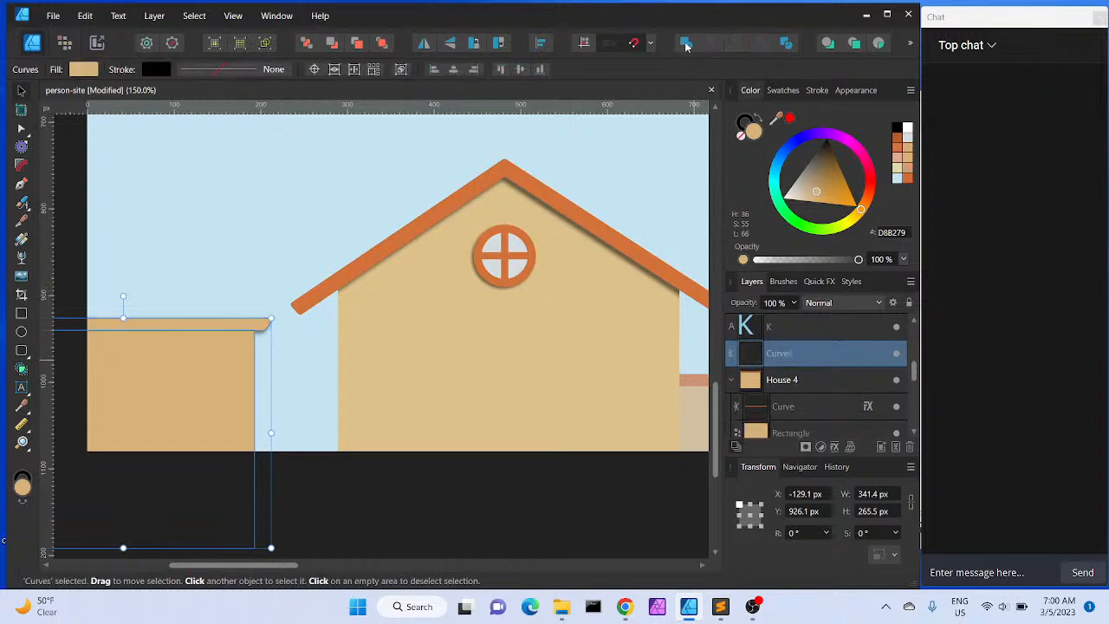
pyautogui.click(273, 242)
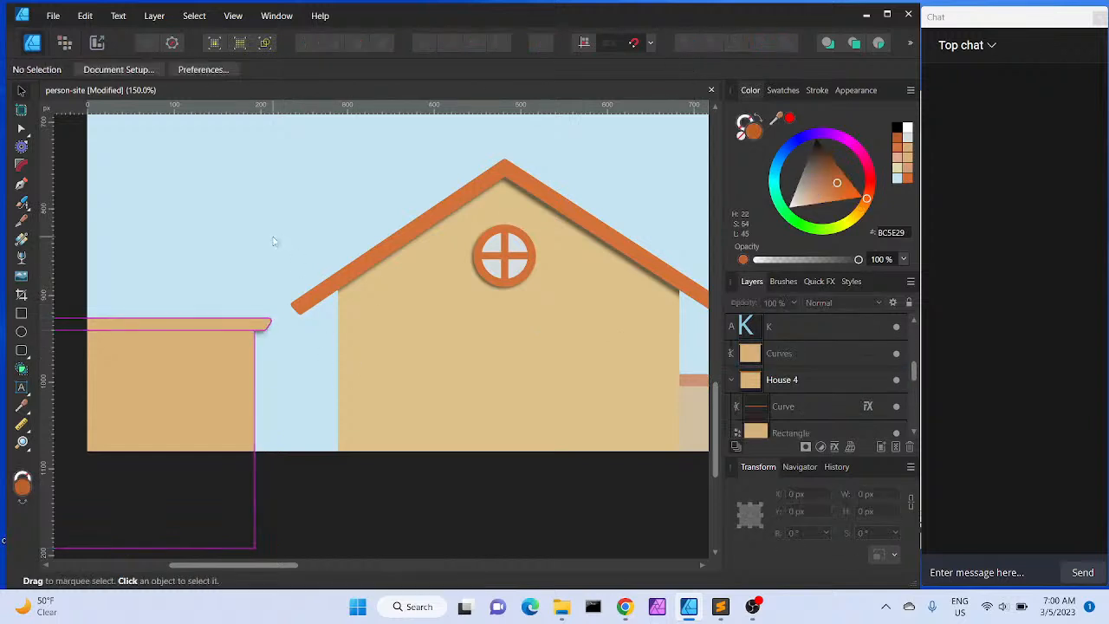
pyautogui.click(800, 360)
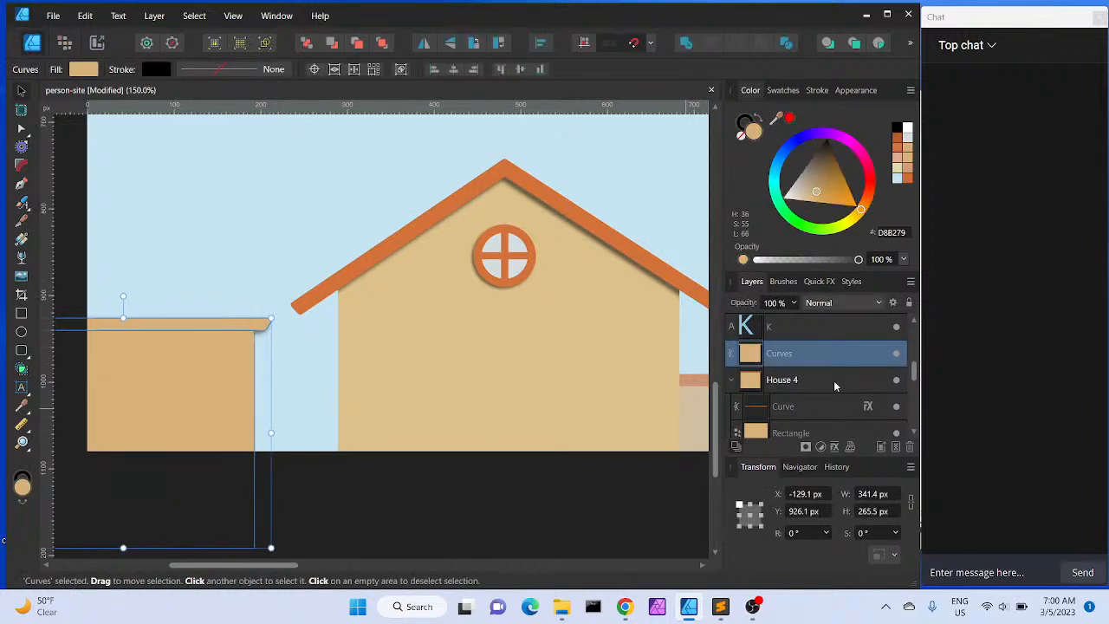
pyautogui.click(22, 130)
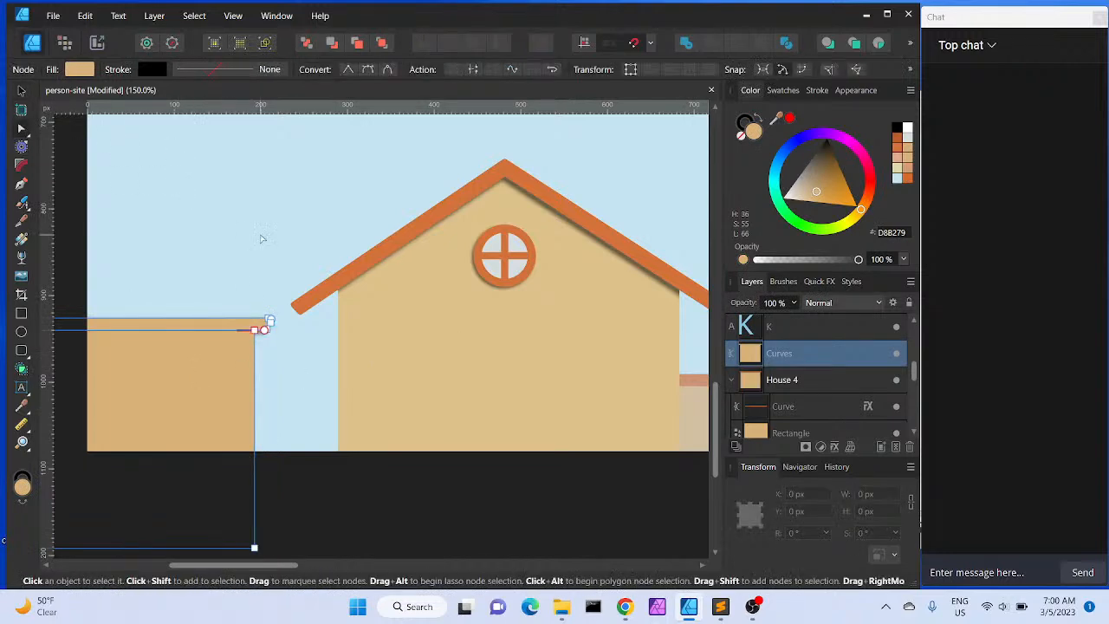
pyautogui.click(312, 324)
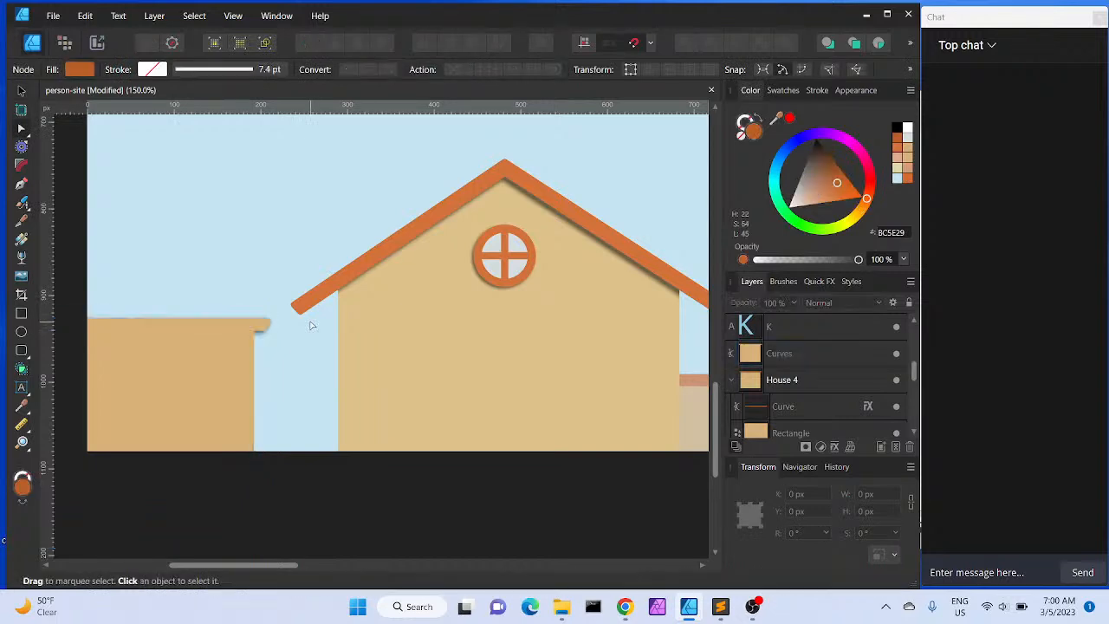
pyautogui.click(218, 337)
pyautogui.click(218, 338)
pyautogui.click(218, 338)
pyautogui.hotkey('ctrl', 'z')
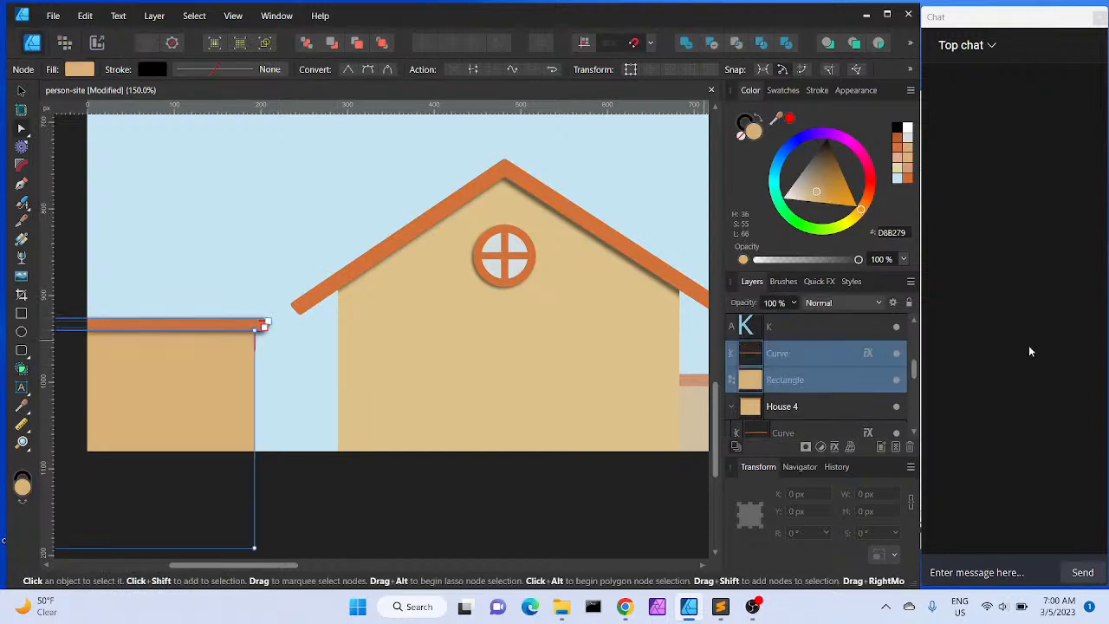
# Turn off the outer shadow effect on the duplicated roof curve
pyautogui.click(819, 351)
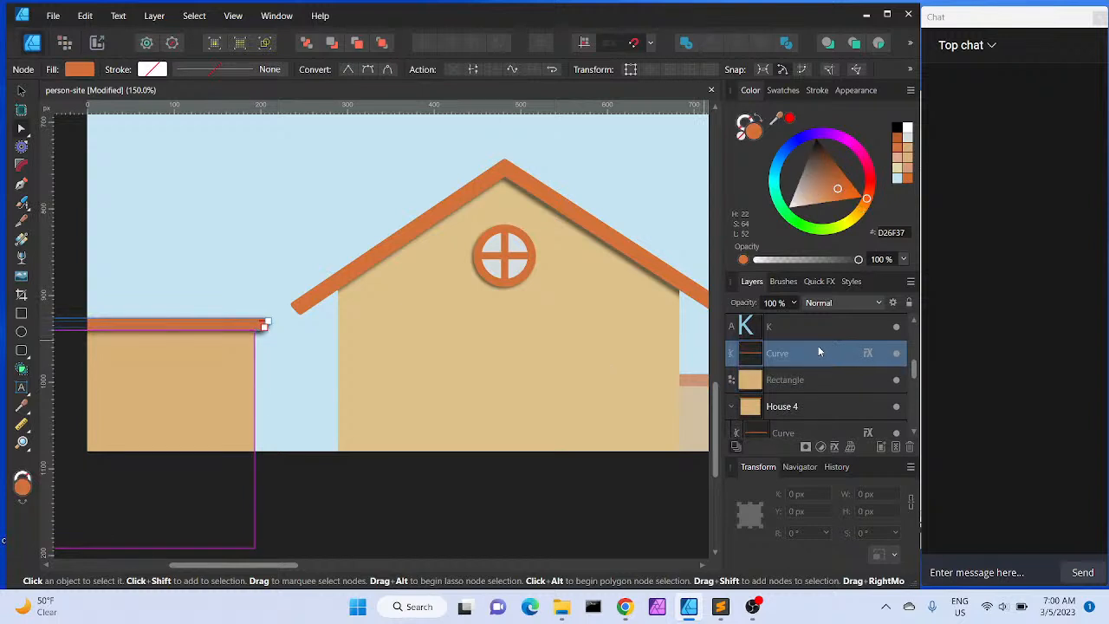
pyautogui.click(868, 353)
pyautogui.click(622, 314)
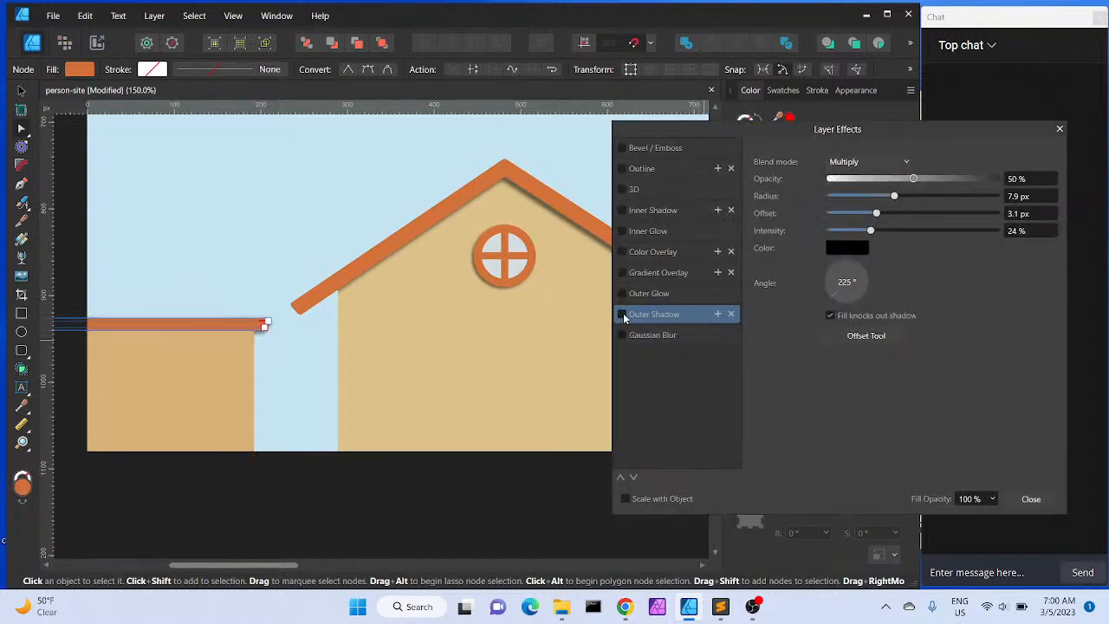
pyautogui.click(1027, 499)
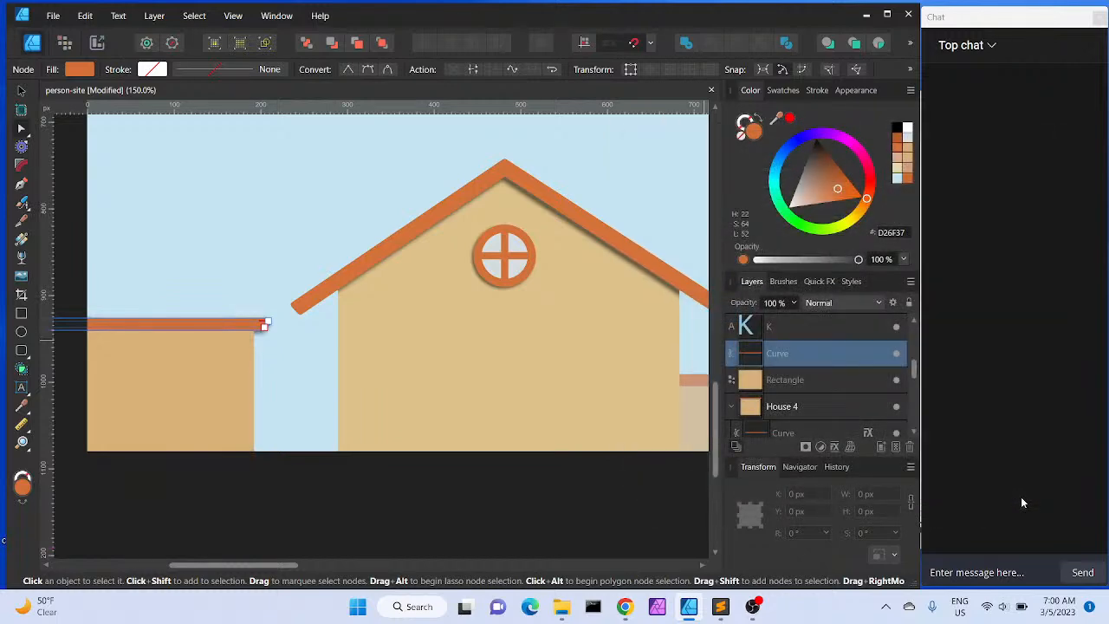
# Combine the duplicated roof curve and wall rectangle into a single shape with Add
pyautogui.keyDown('ctrl'); pyautogui.click(818, 379); pyautogui.keyUp('ctrl')
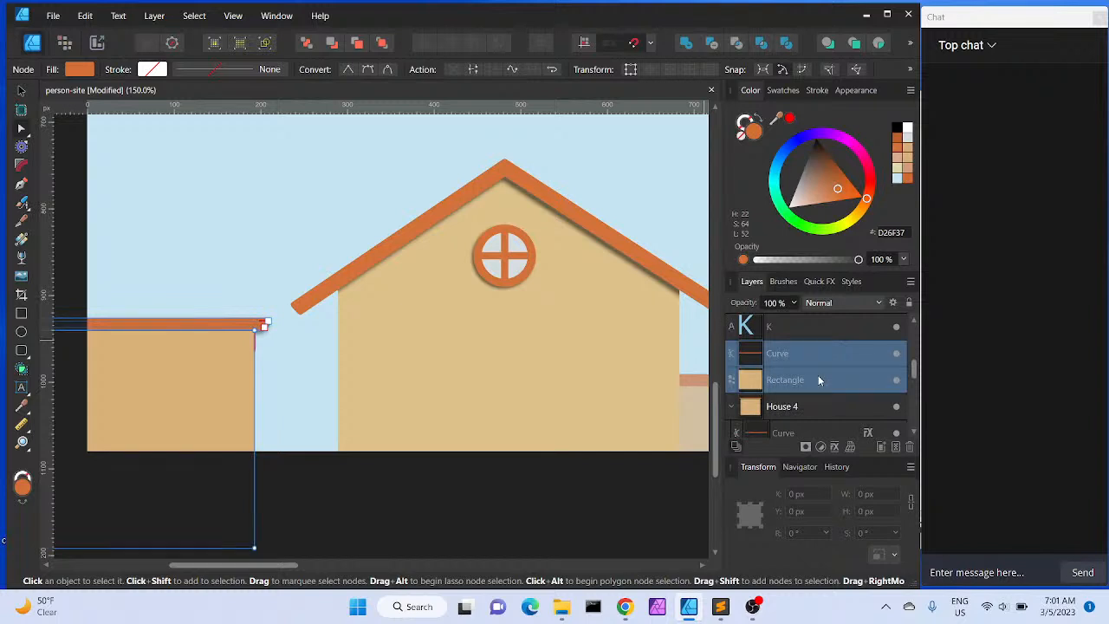
pyautogui.hotkey('ctrl', 'g')
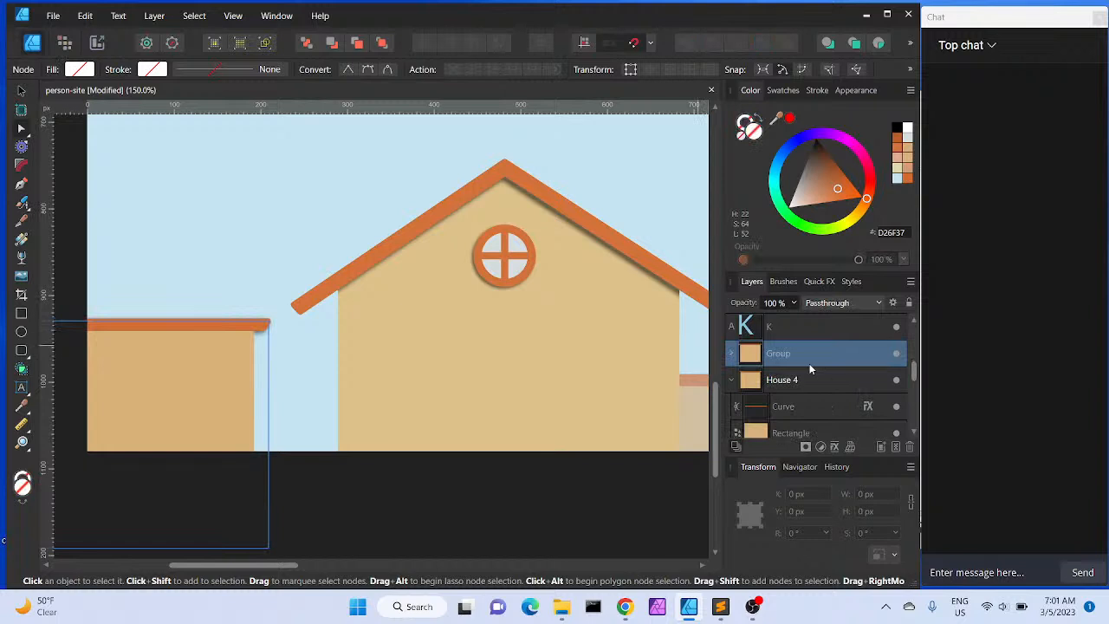
pyautogui.hotkey('ctrl', 'shift', 'g')
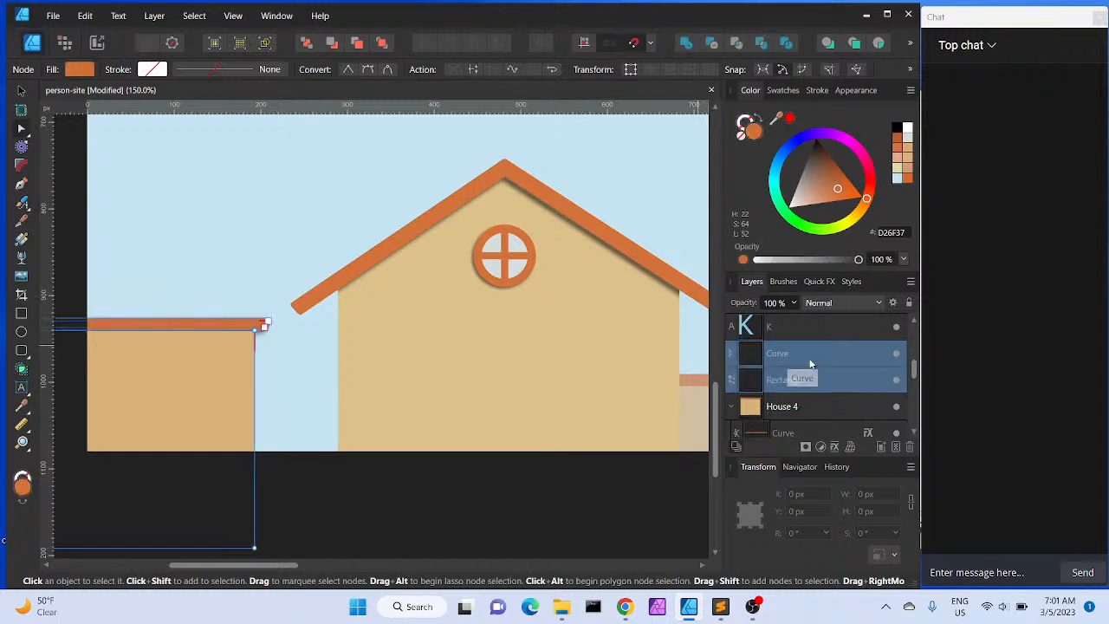
pyautogui.click(689, 44)
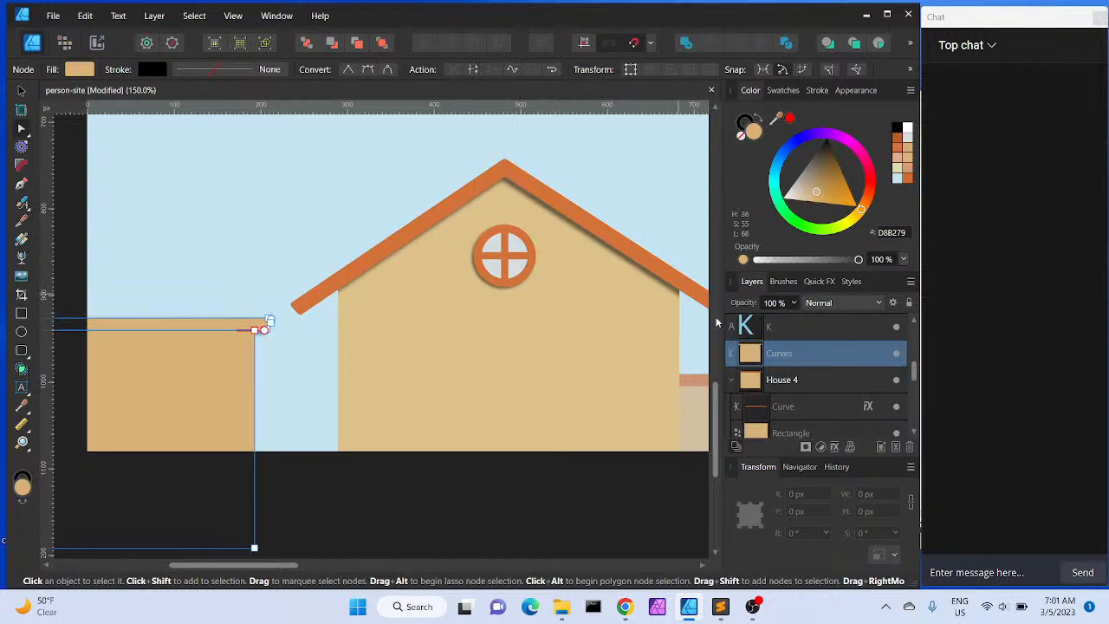
pyautogui.click(306, 374)
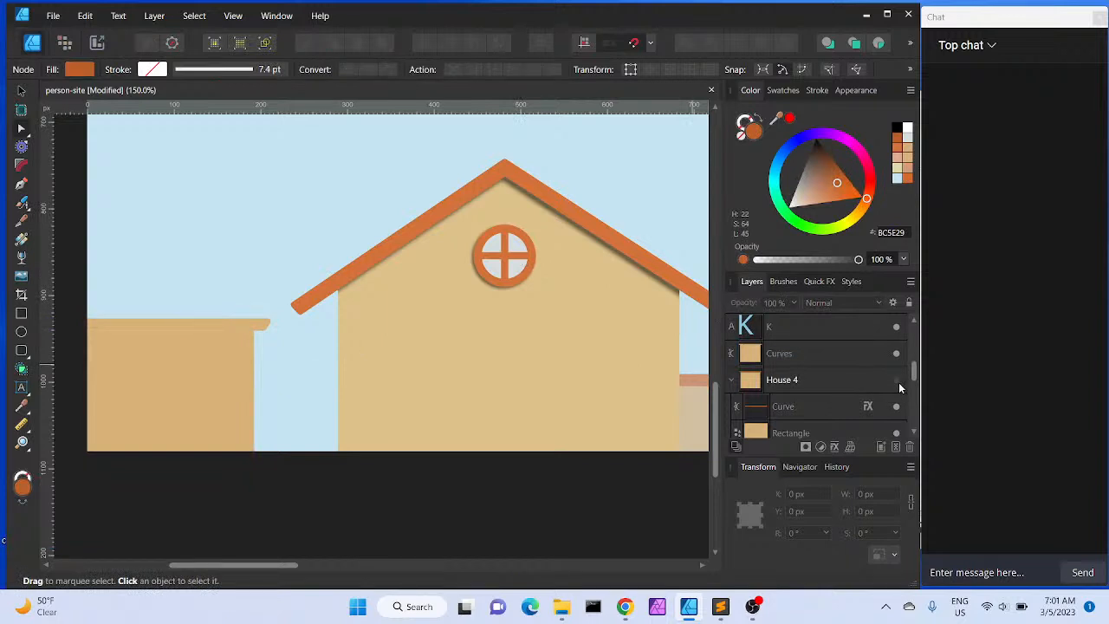
# Move the original roof curve and wall rectangle from the House 4 group into the combined Curves shape
pyautogui.click(897, 383)
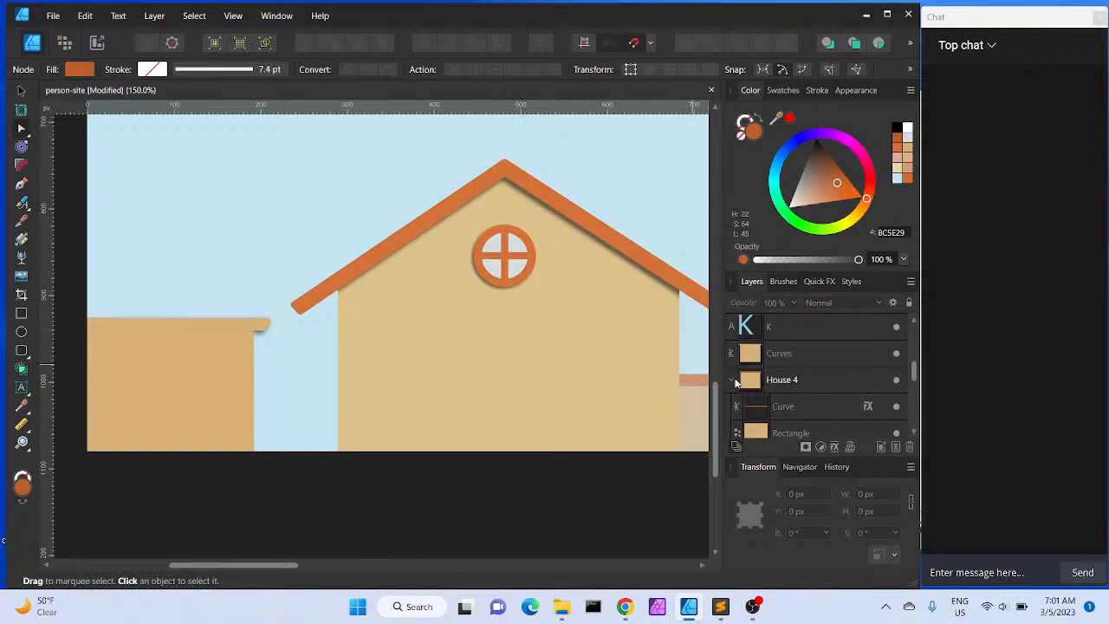
pyautogui.click(731, 379)
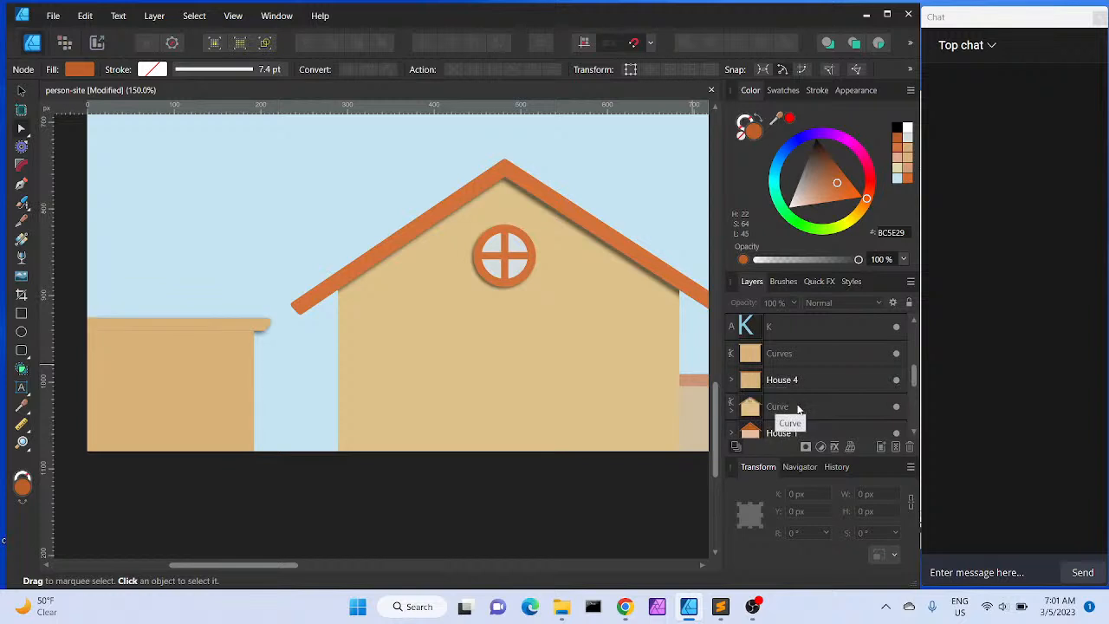
pyautogui.click(732, 383)
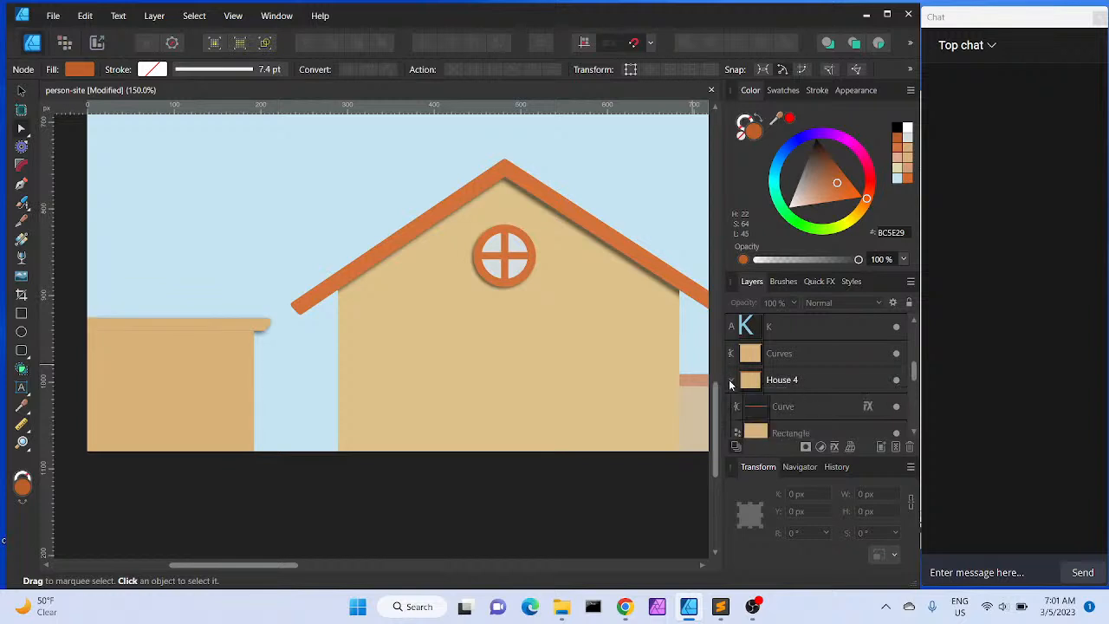
pyautogui.click(784, 404)
pyautogui.scroll(-3, 784, 406)
pyautogui.scroll(3, 784, 406)
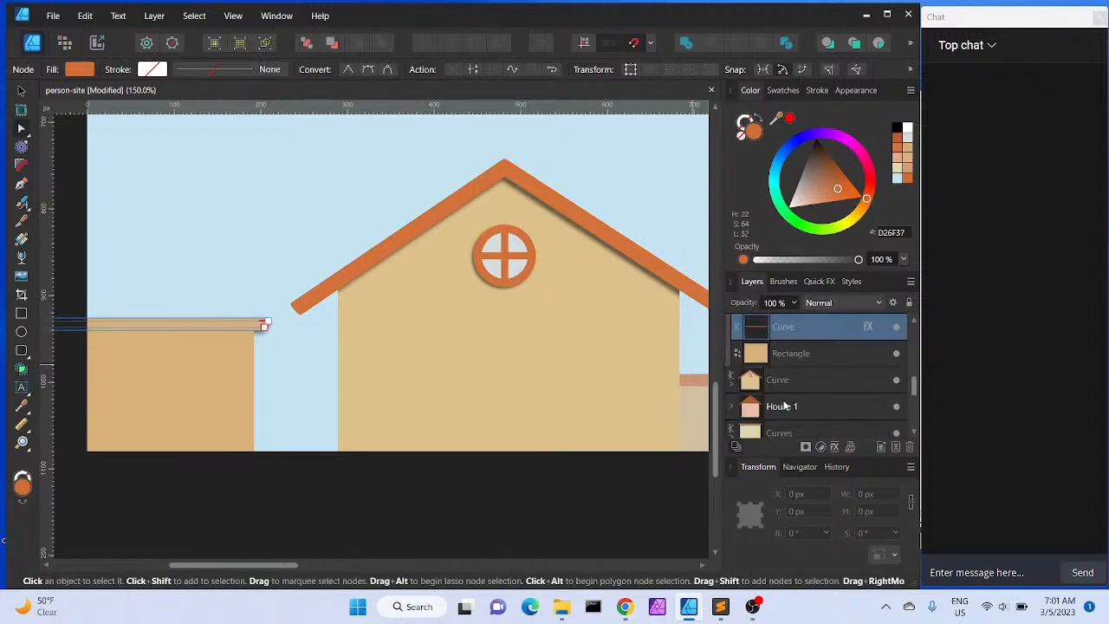
pyautogui.keyDown('shift'); pyautogui.click(790, 364); pyautogui.keyUp('shift')
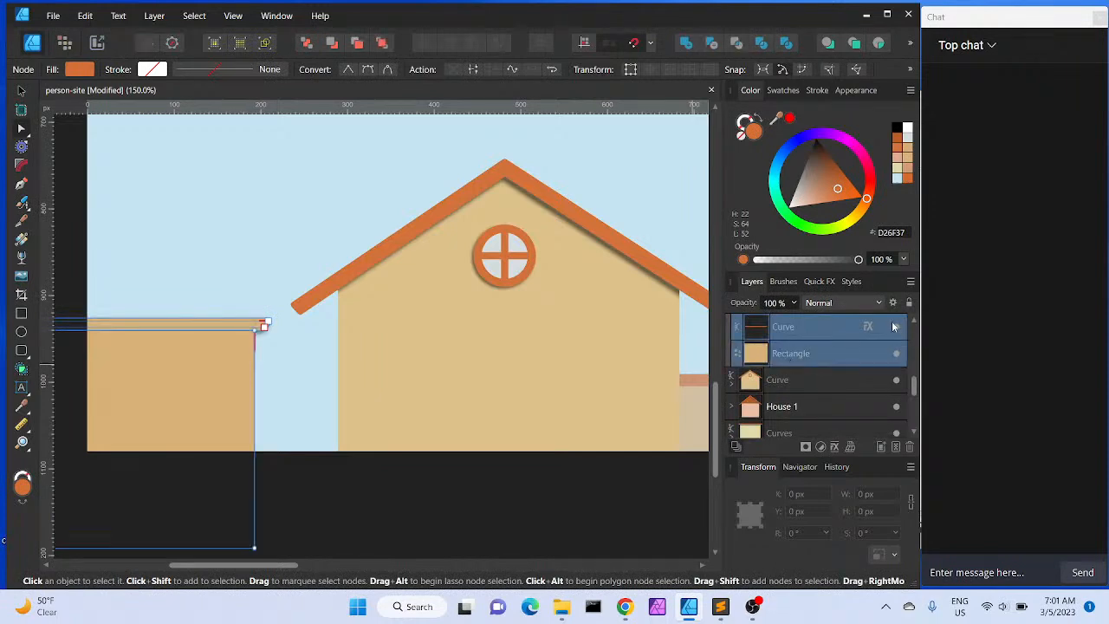
pyautogui.click(913, 321)
pyautogui.click(913, 321)
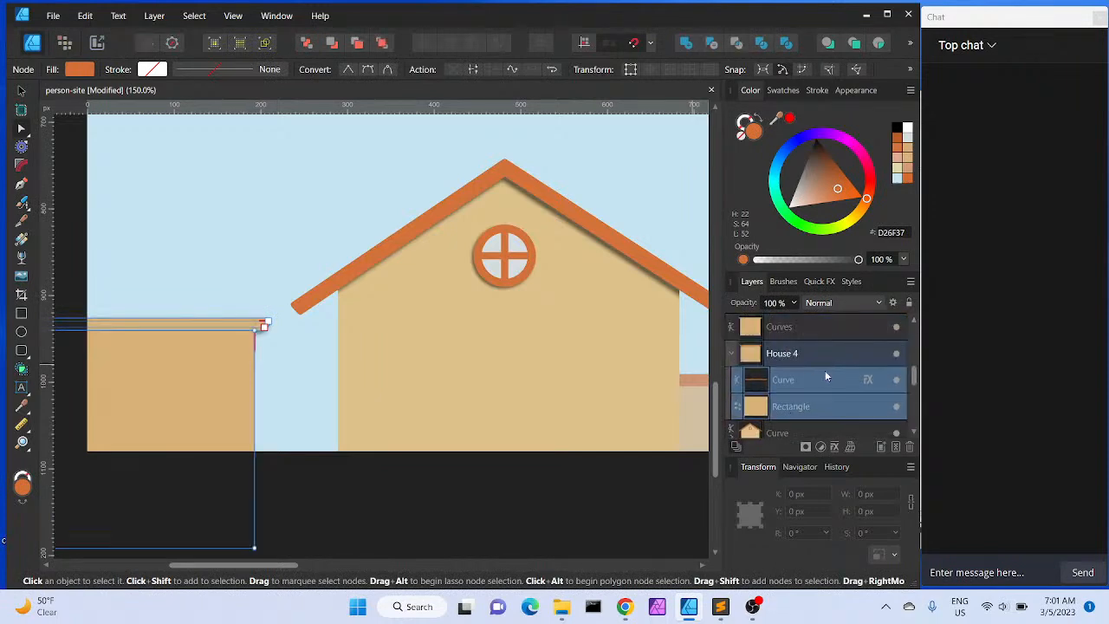
pyautogui.moveTo(811, 379); pyautogui.dragTo(795, 330)
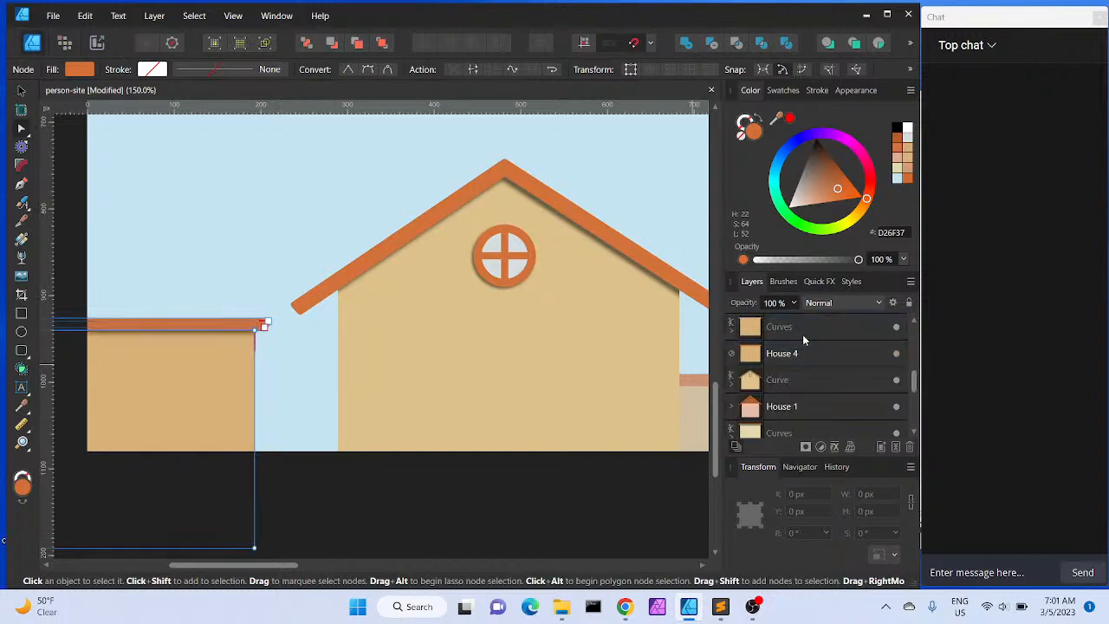
# Delete the empty House 4 group
pyautogui.click(203, 246)
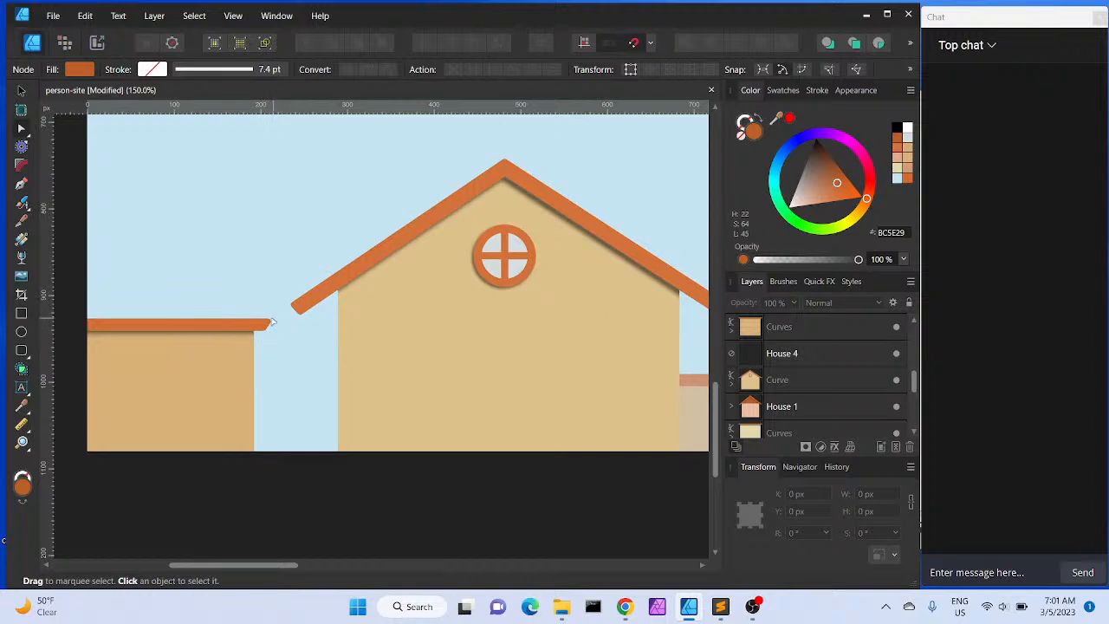
pyautogui.click(804, 359)
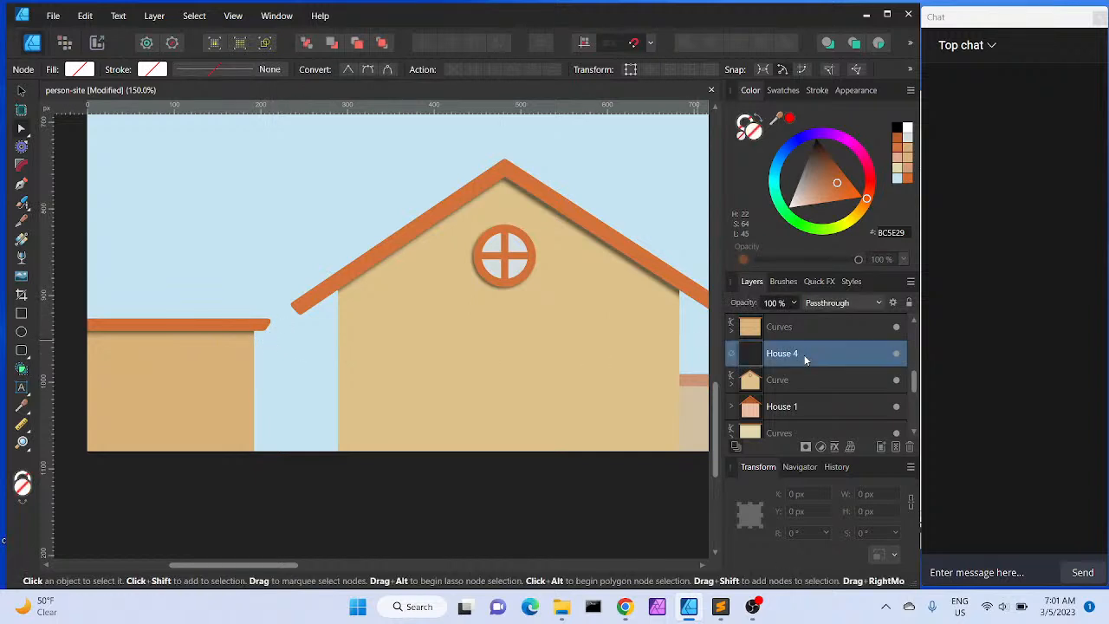
pyautogui.press('Delete')
# Duplicate the roof curve and wall rectangle inside the BG House 1 group
pyautogui.click(240, 247)
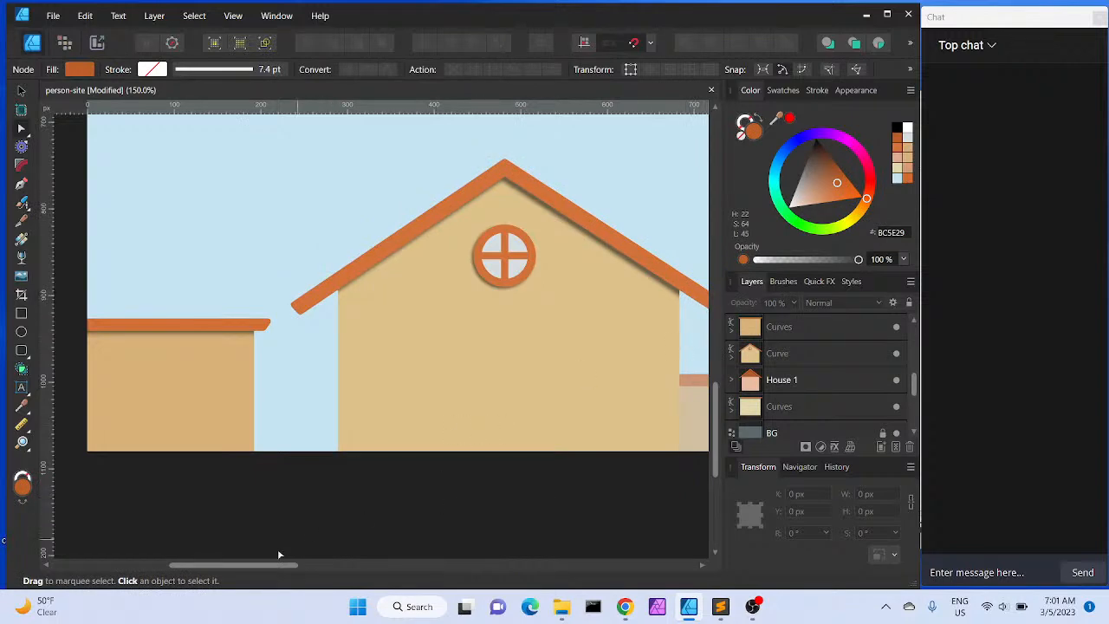
pyautogui.moveTo(267, 565); pyautogui.dragTo(365, 567)
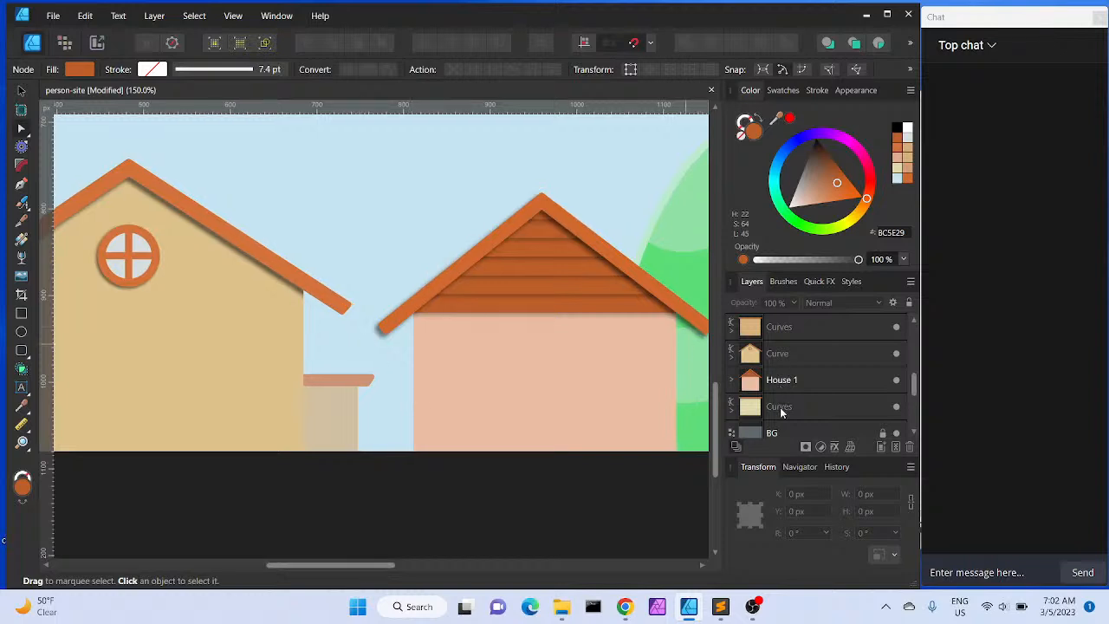
pyautogui.click(780, 409)
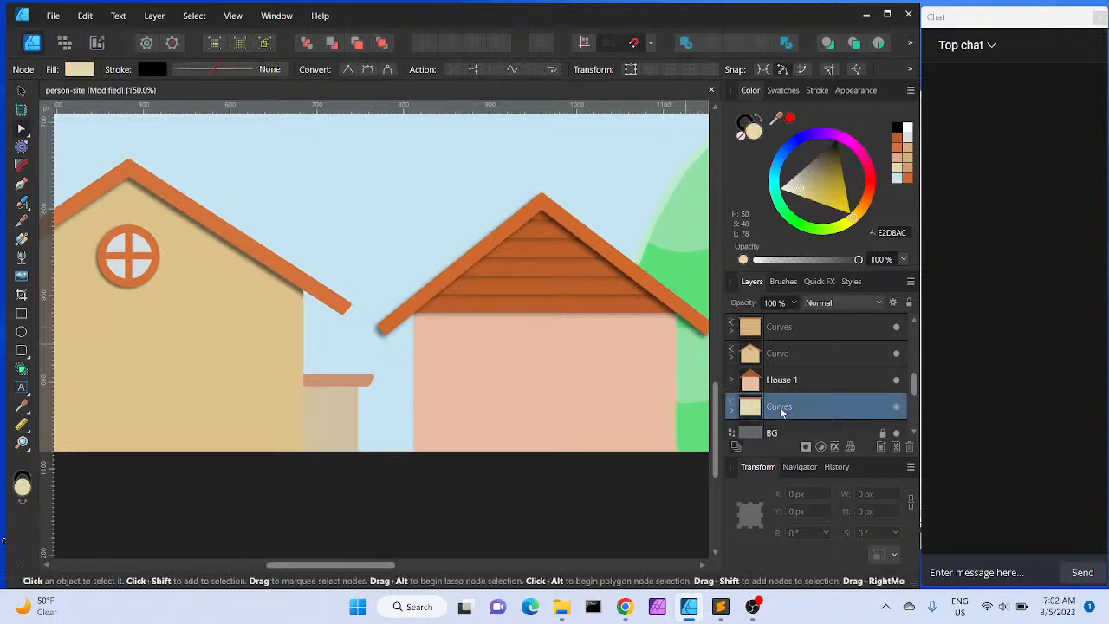
pyautogui.click(914, 433)
pyautogui.click(914, 434)
pyautogui.click(914, 434)
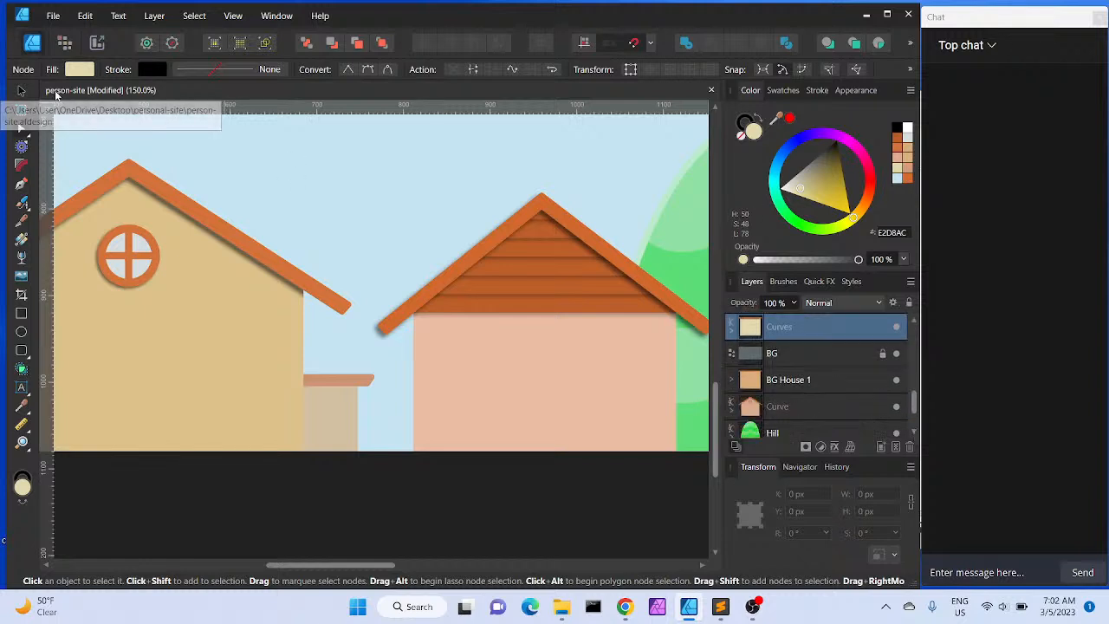
pyautogui.press('v')
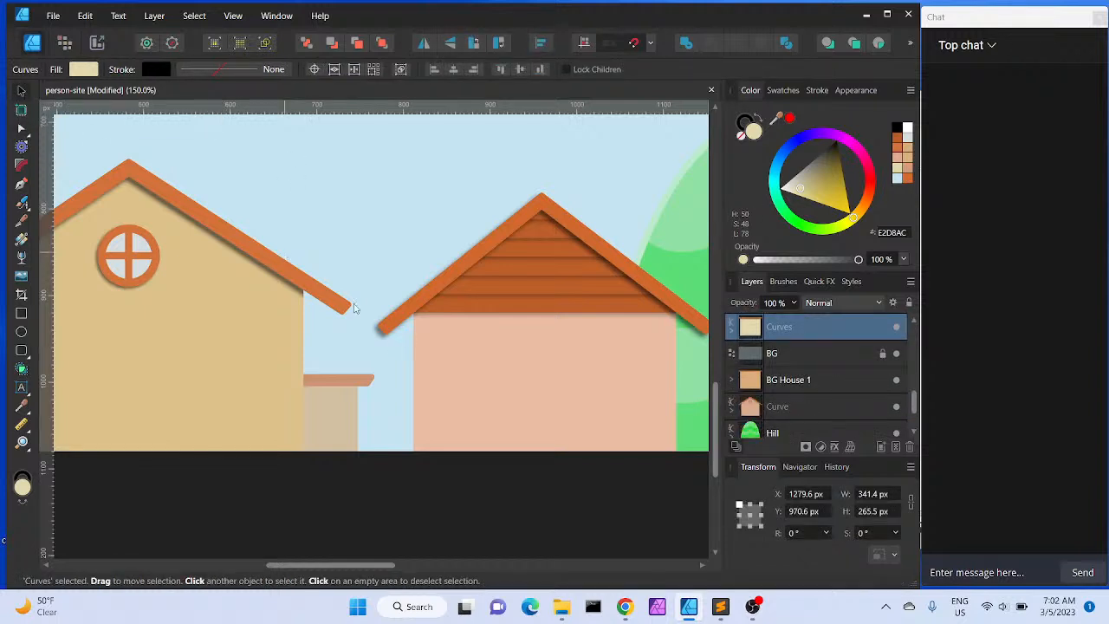
pyautogui.click(355, 382)
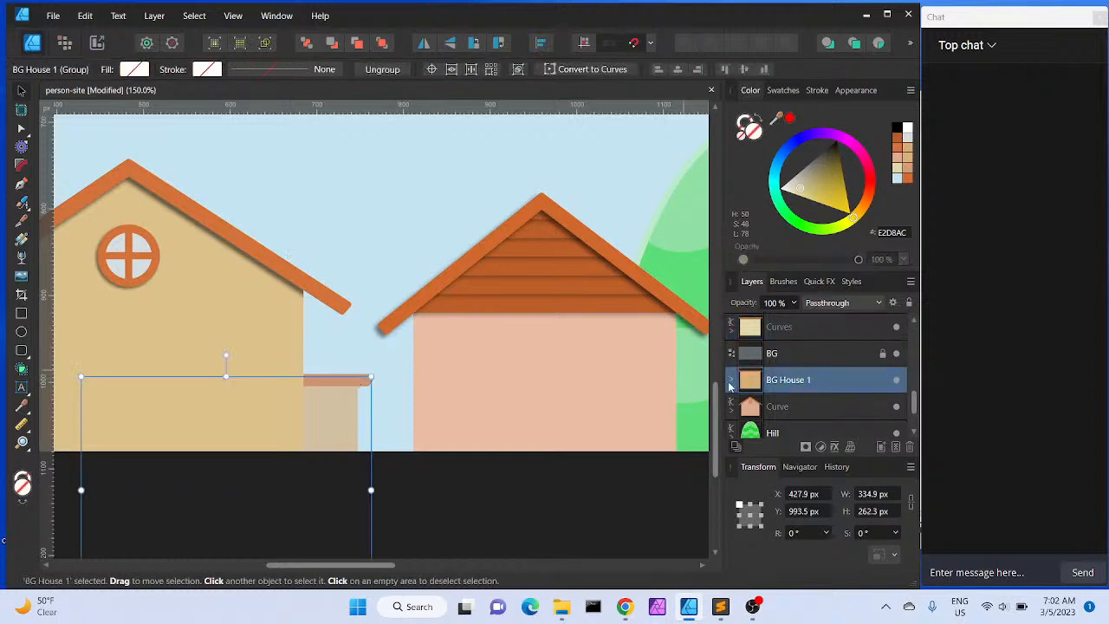
pyautogui.click(730, 382)
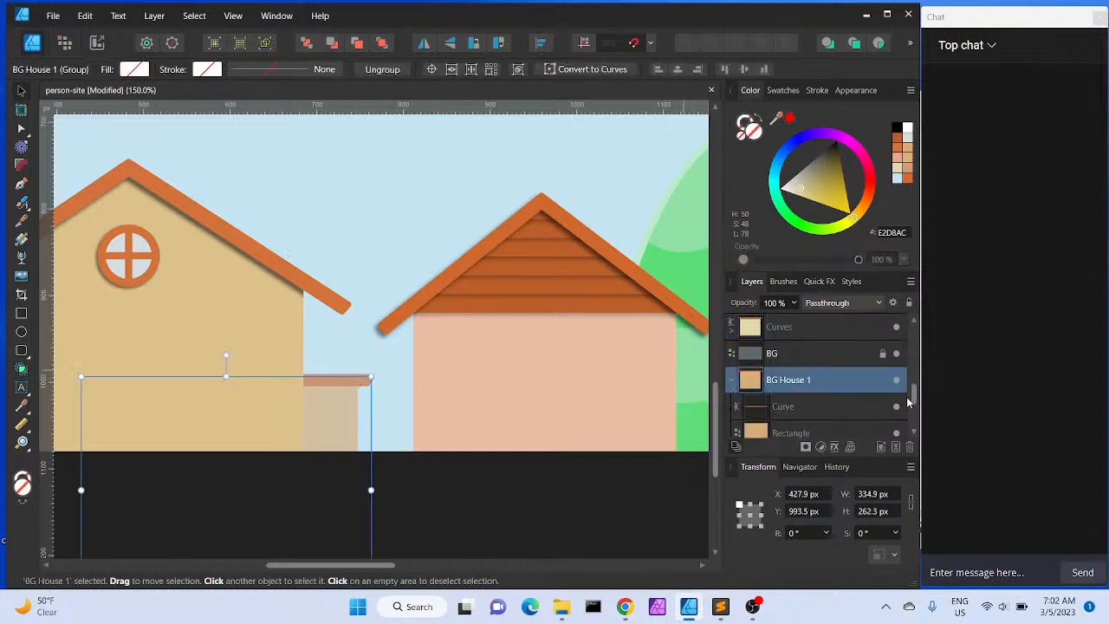
pyautogui.scroll(-2, 913, 432)
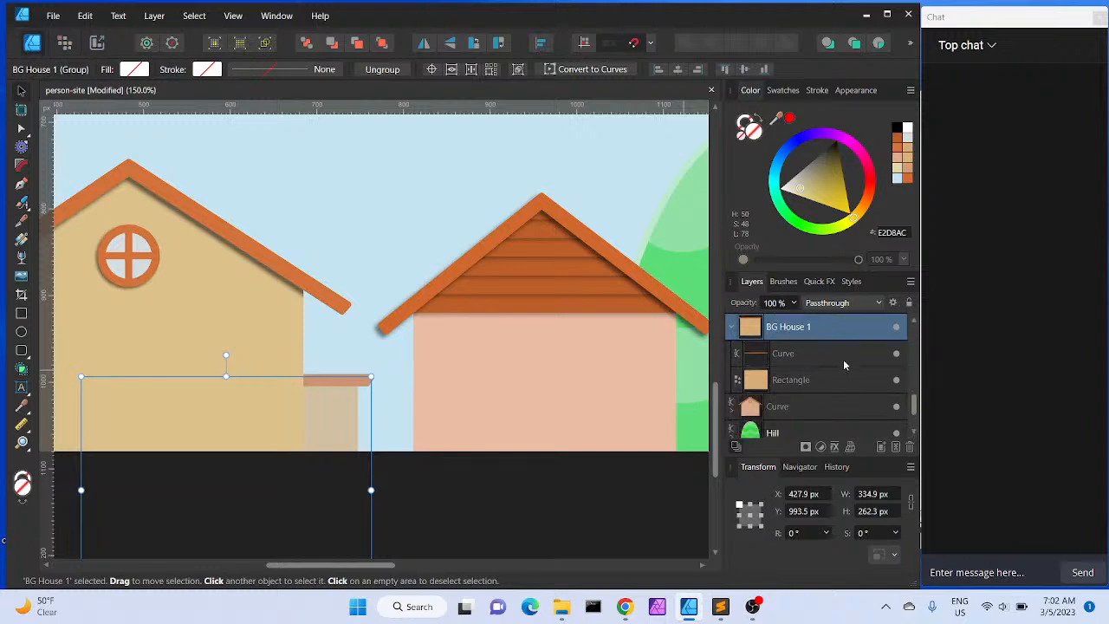
pyautogui.click(838, 360)
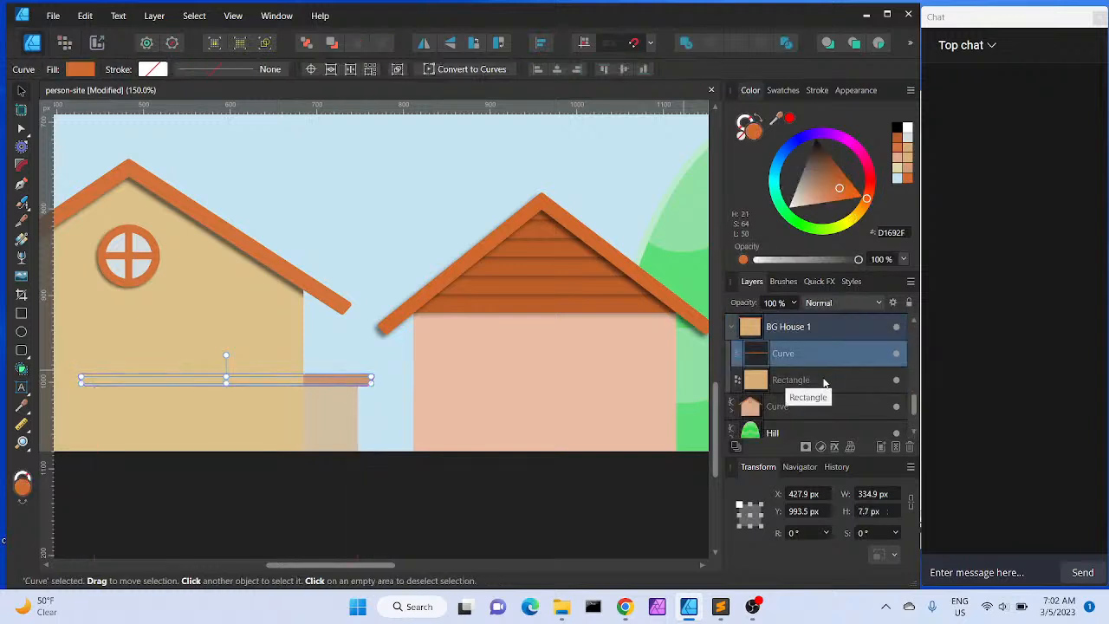
pyautogui.keyDown('shift'); pyautogui.click(823, 382); pyautogui.keyUp('shift')
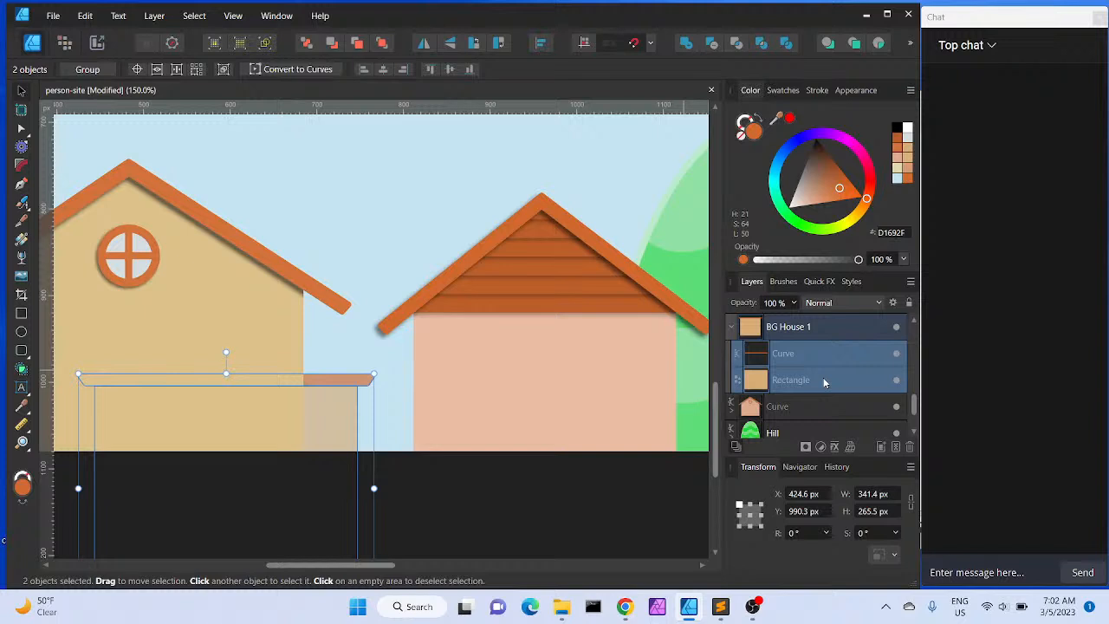
pyautogui.hotkey('ctrl', 'j')
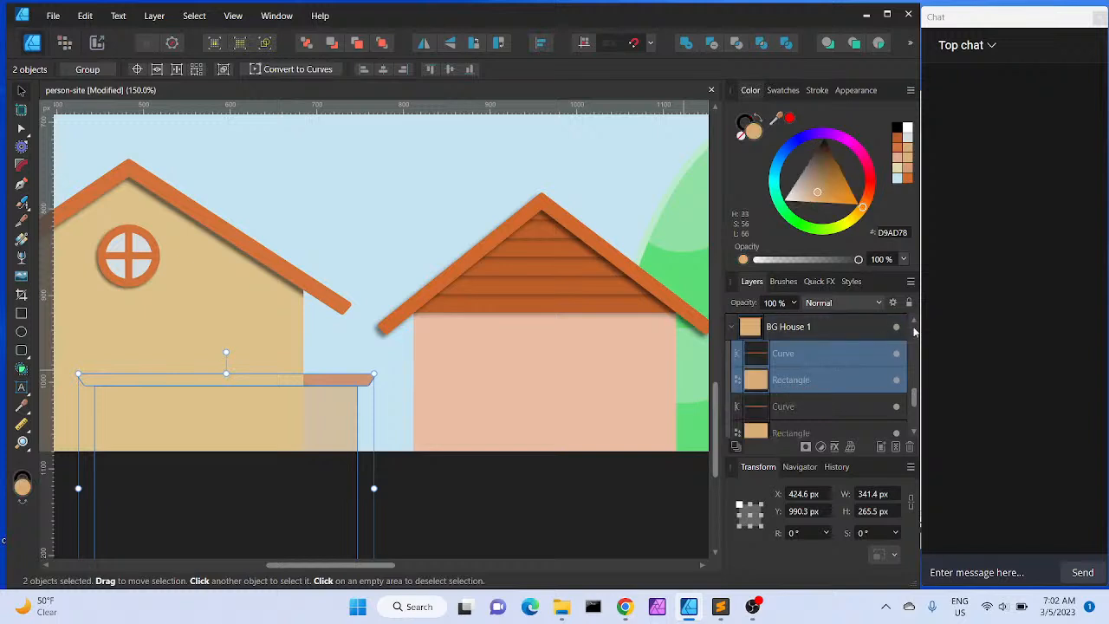
# Move the duplicated roof and wall out of the group and combine them into one shape with Add
pyautogui.scroll(2, 914, 325)
pyautogui.moveTo(809, 410); pyautogui.dragTo(795, 377)
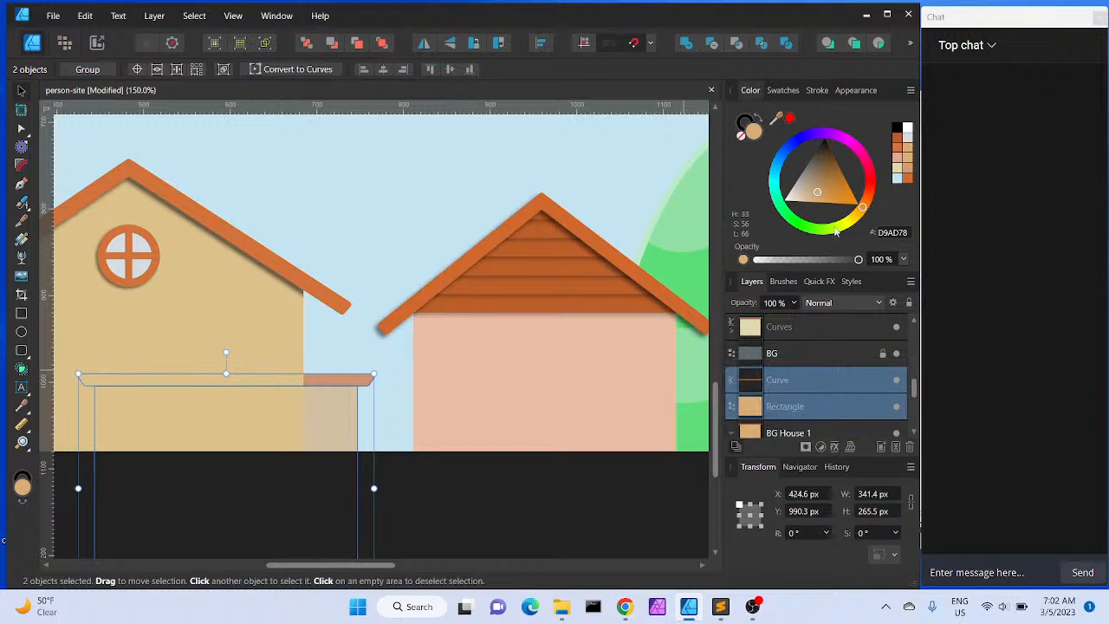
pyautogui.click(687, 45)
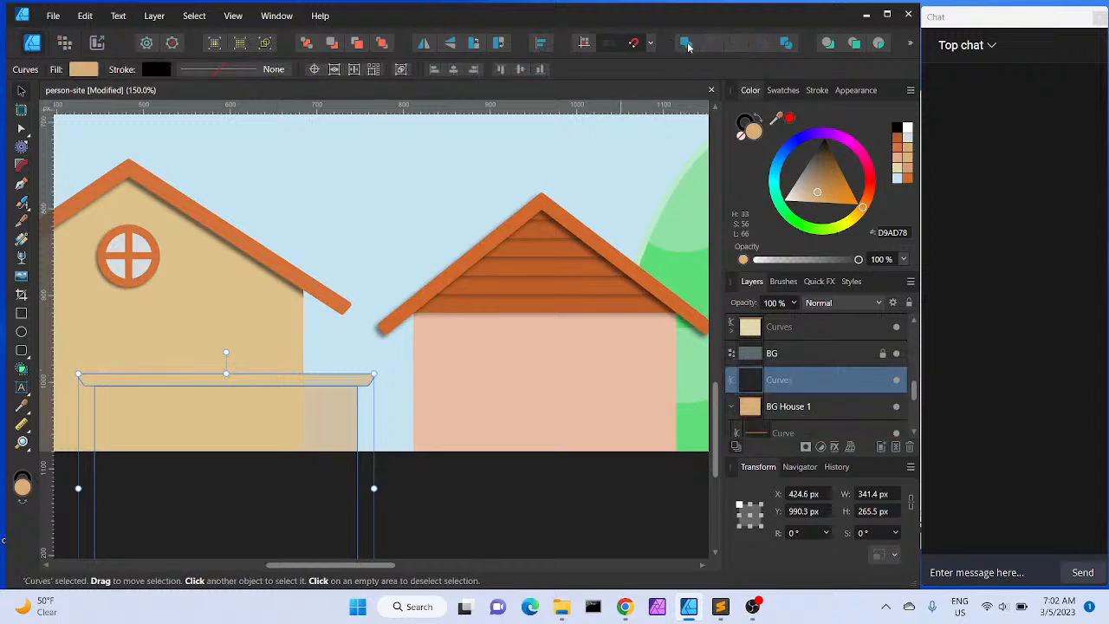
# Move the original roof curve and wall rectangle from BG House 1 into the combined Curves shape
pyautogui.click(391, 206)
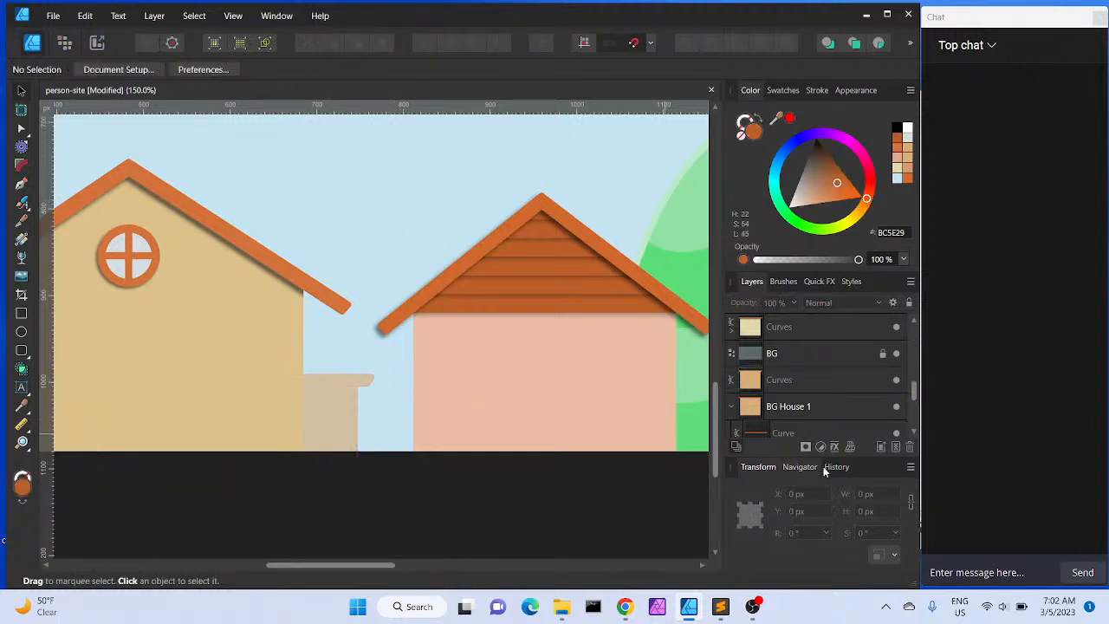
pyautogui.click(912, 433)
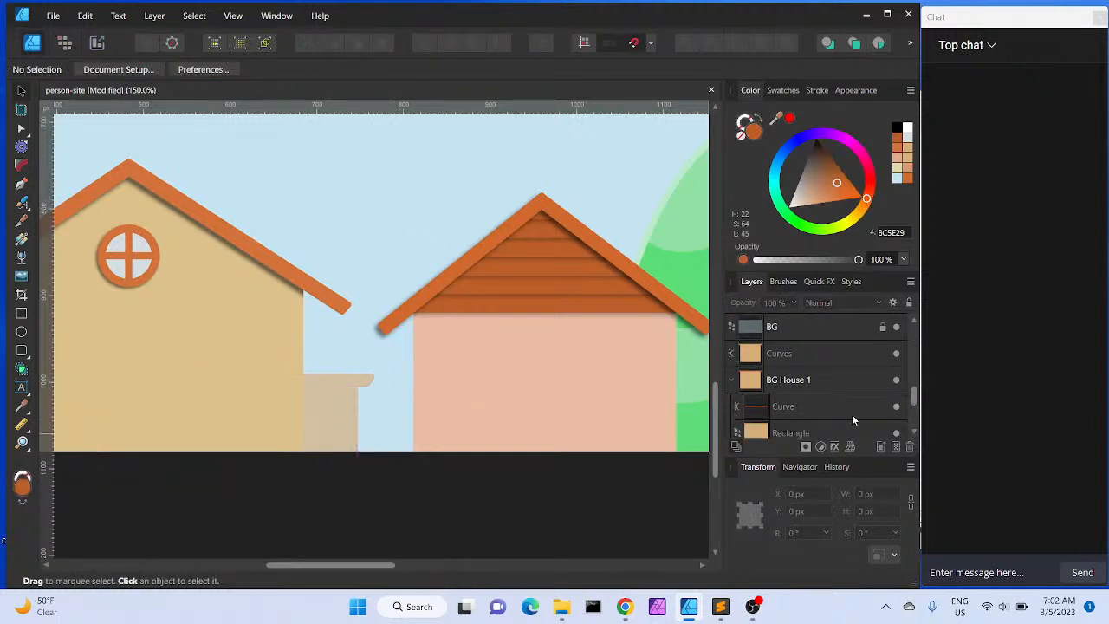
pyautogui.click(821, 411)
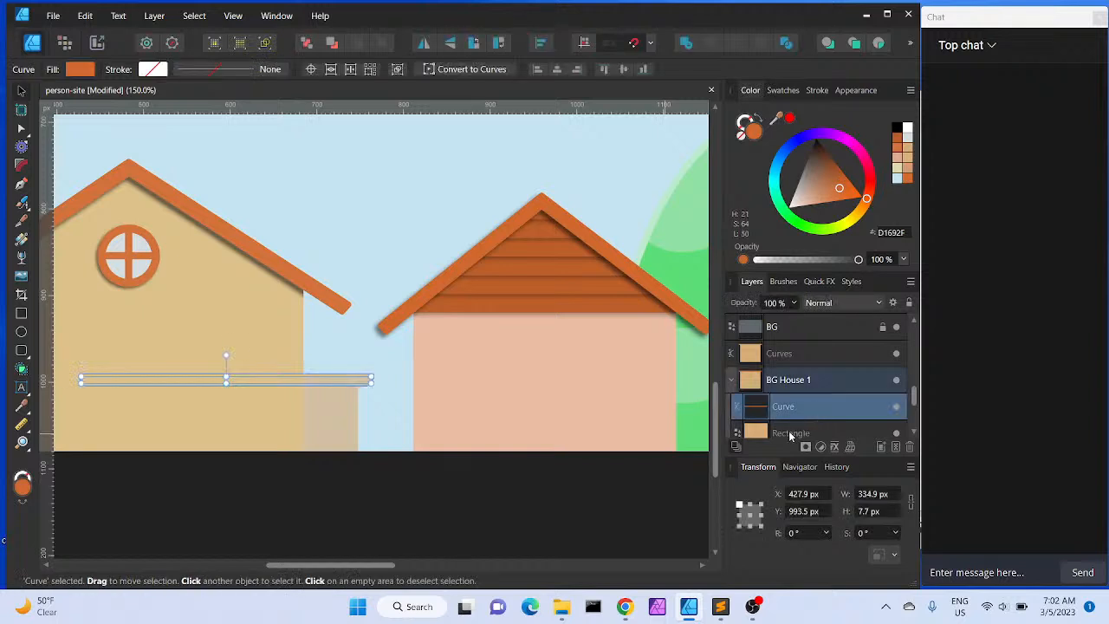
pyautogui.keyDown('shift'); pyautogui.click(790, 436); pyautogui.keyUp('shift')
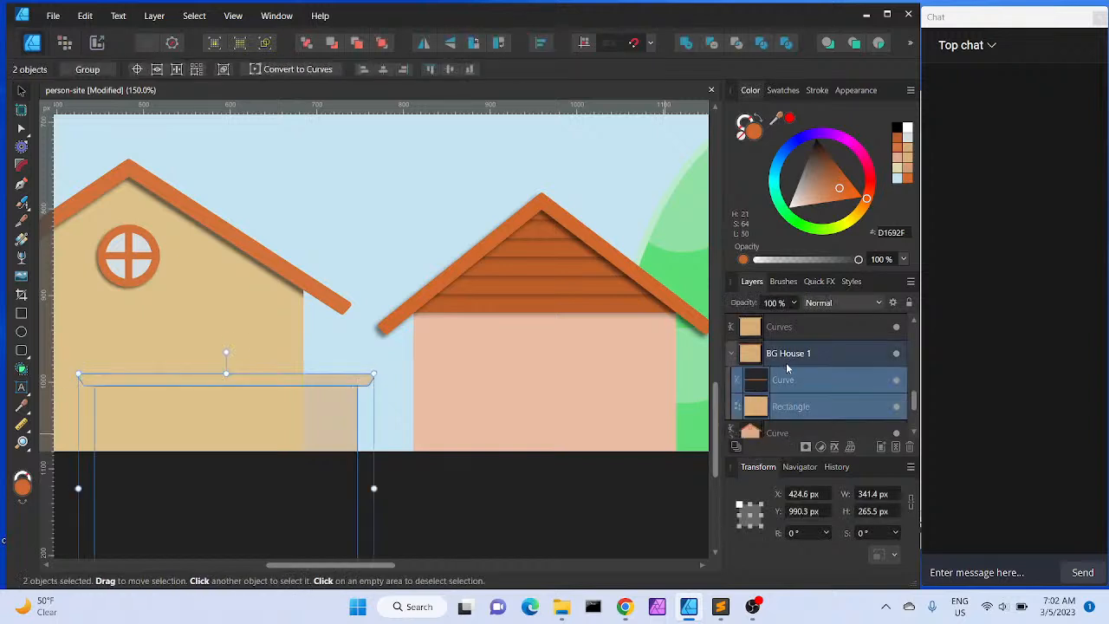
pyautogui.moveTo(787, 375); pyautogui.dragTo(788, 405)
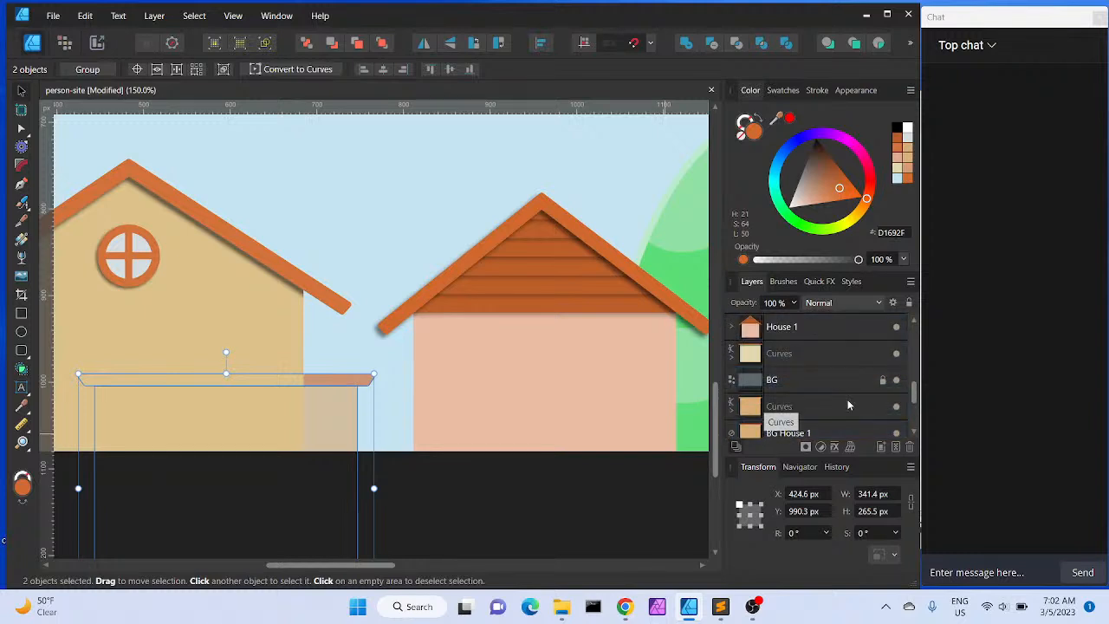
# Delete the empty BG House 1 group
pyautogui.scroll(-3, 913, 422)
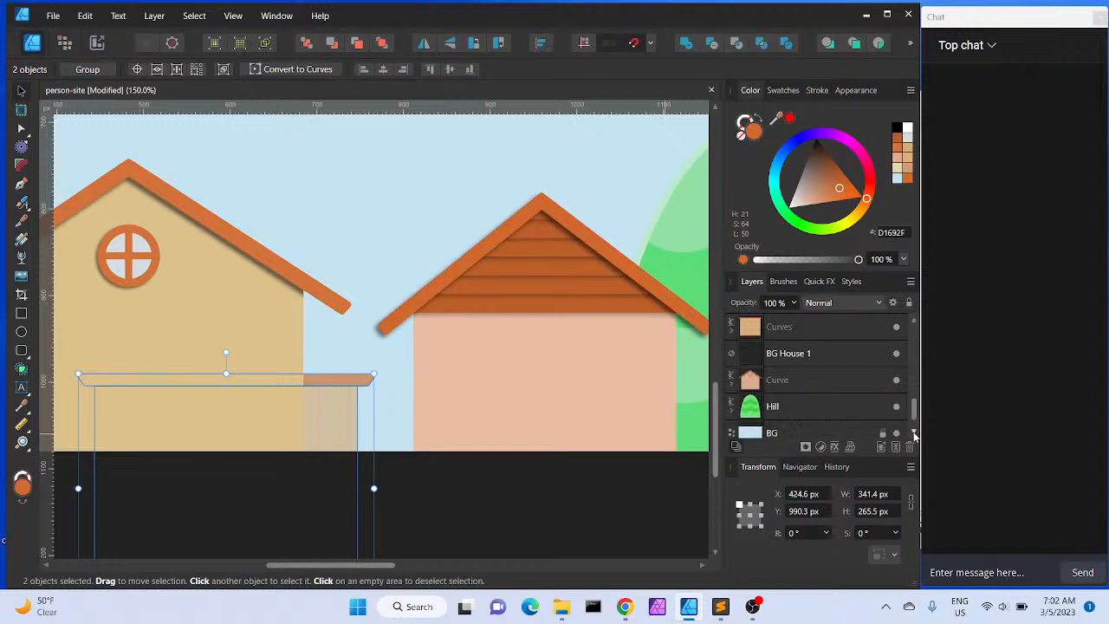
pyautogui.click(821, 352)
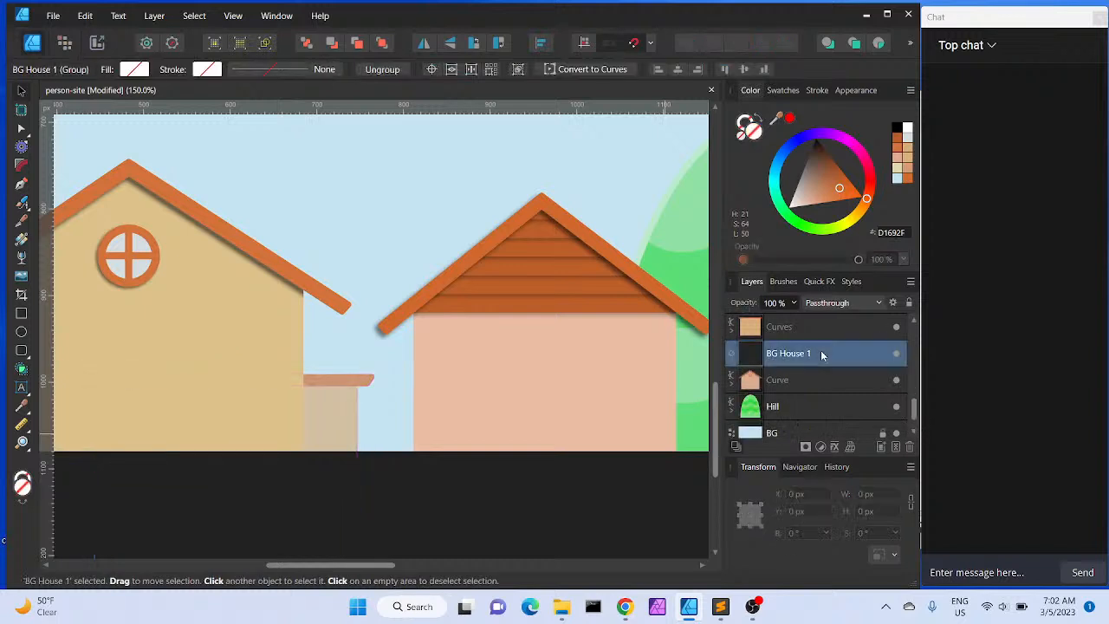
pyautogui.press('Delete')
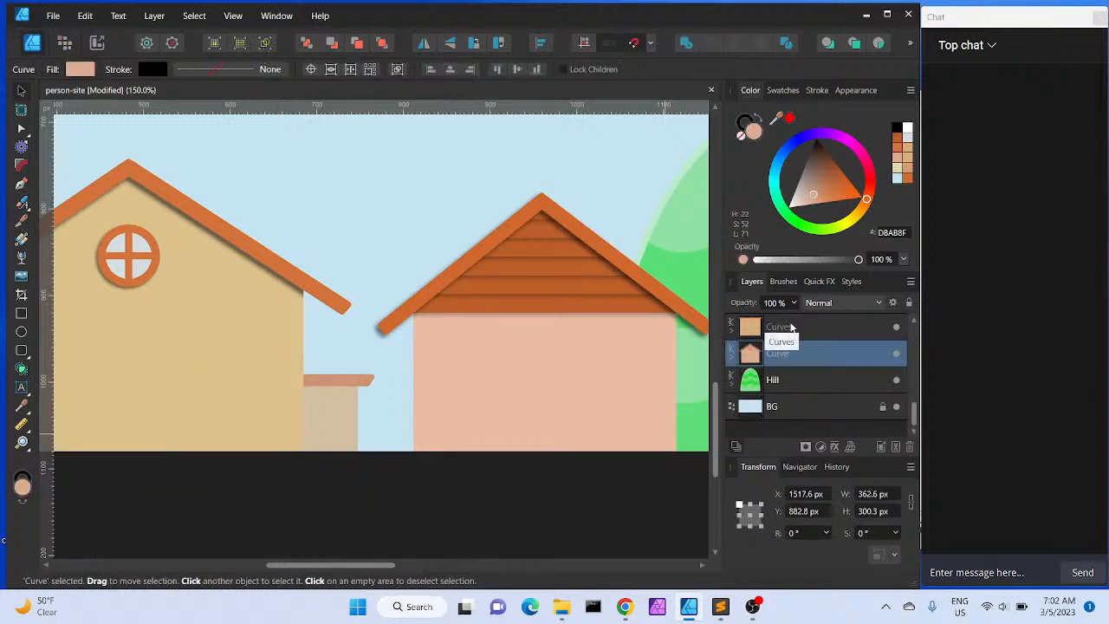
# Give the inner roof curve an outer shadow with radius 9.3 px, offset about 7 px and intensity 12%
pyautogui.click(731, 330)
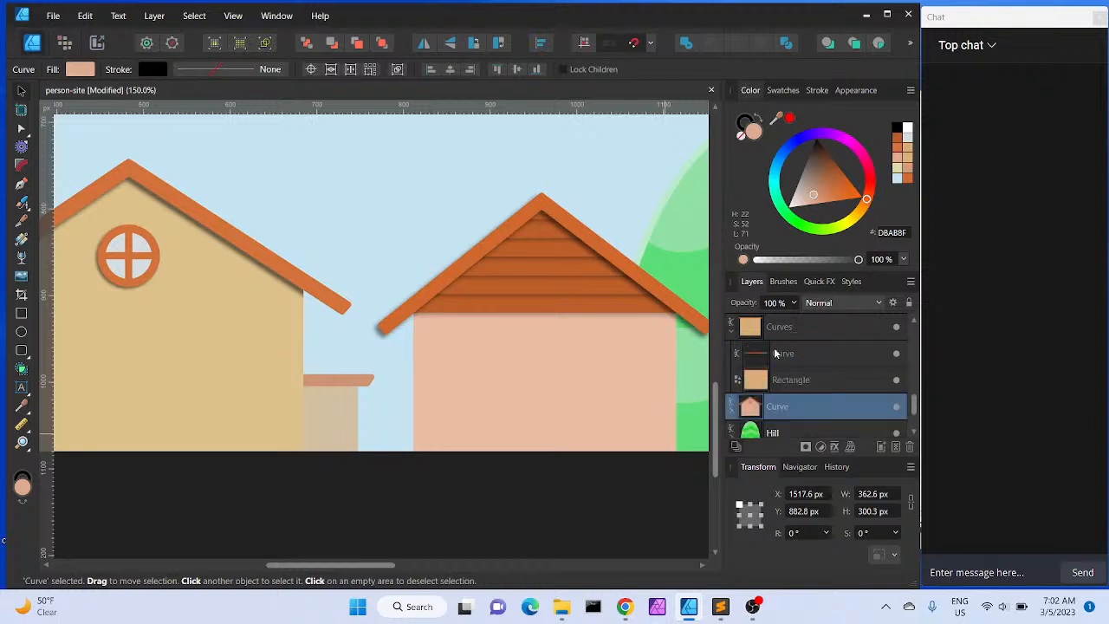
pyautogui.click(797, 356)
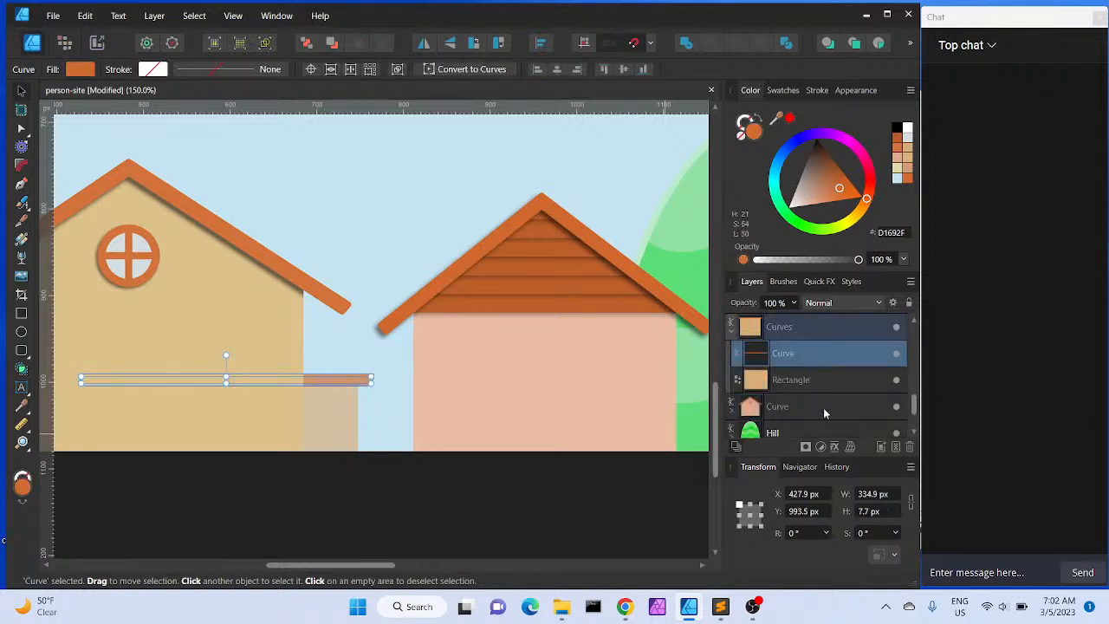
pyautogui.click(834, 447)
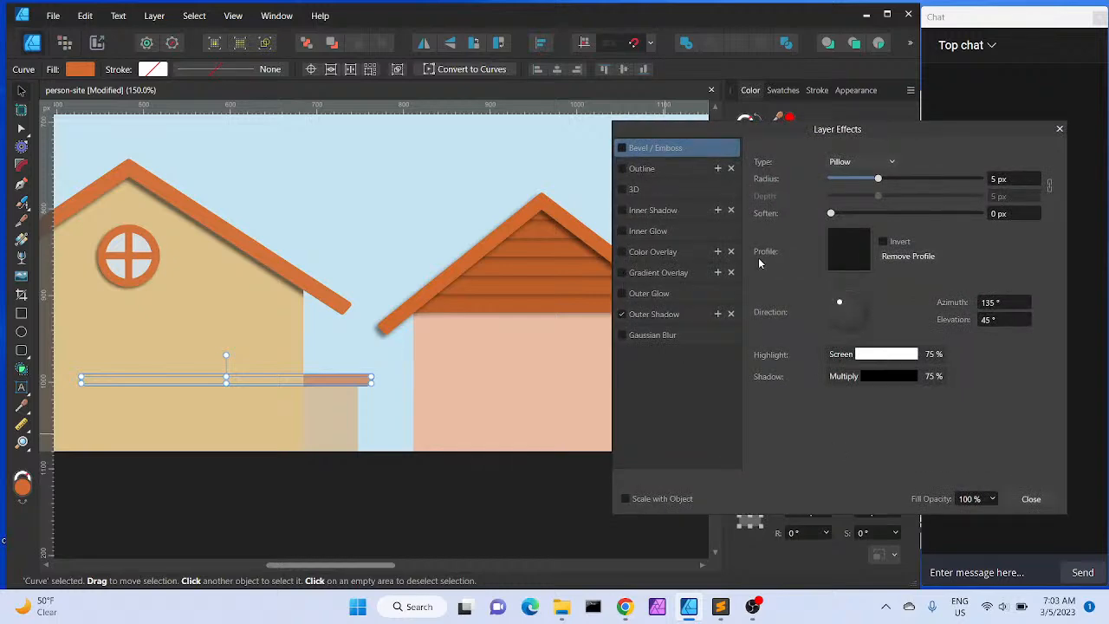
pyautogui.click(666, 317)
pyautogui.click(835, 295)
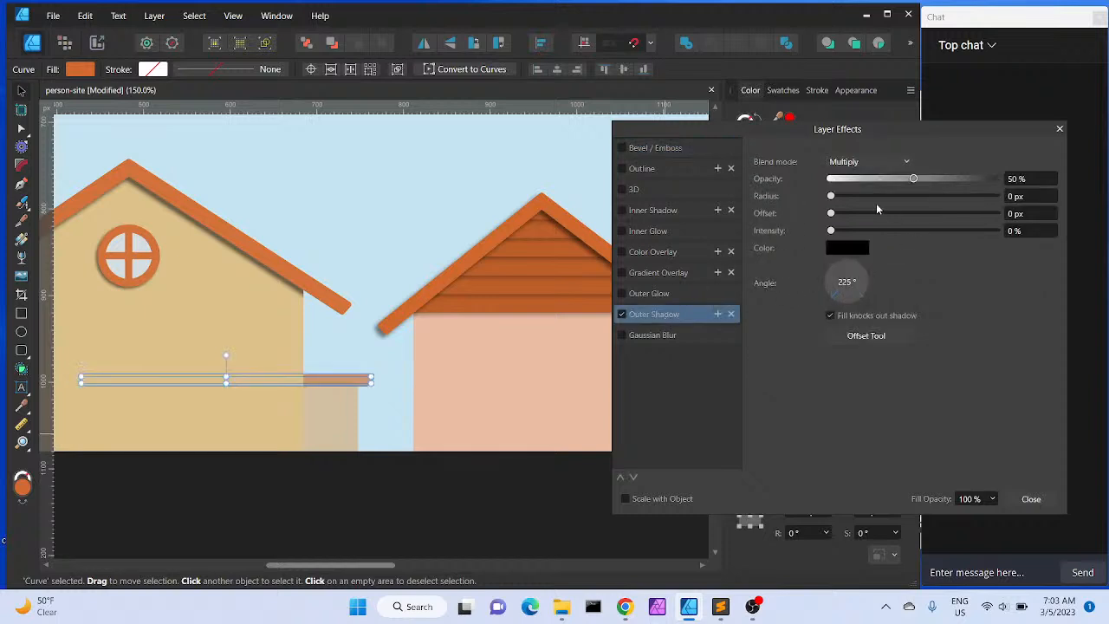
pyautogui.moveTo(831, 195); pyautogui.dragTo(899, 198)
pyautogui.moveTo(830, 214); pyautogui.dragTo(892, 218)
pyautogui.moveTo(831, 232); pyautogui.dragTo(849, 231)
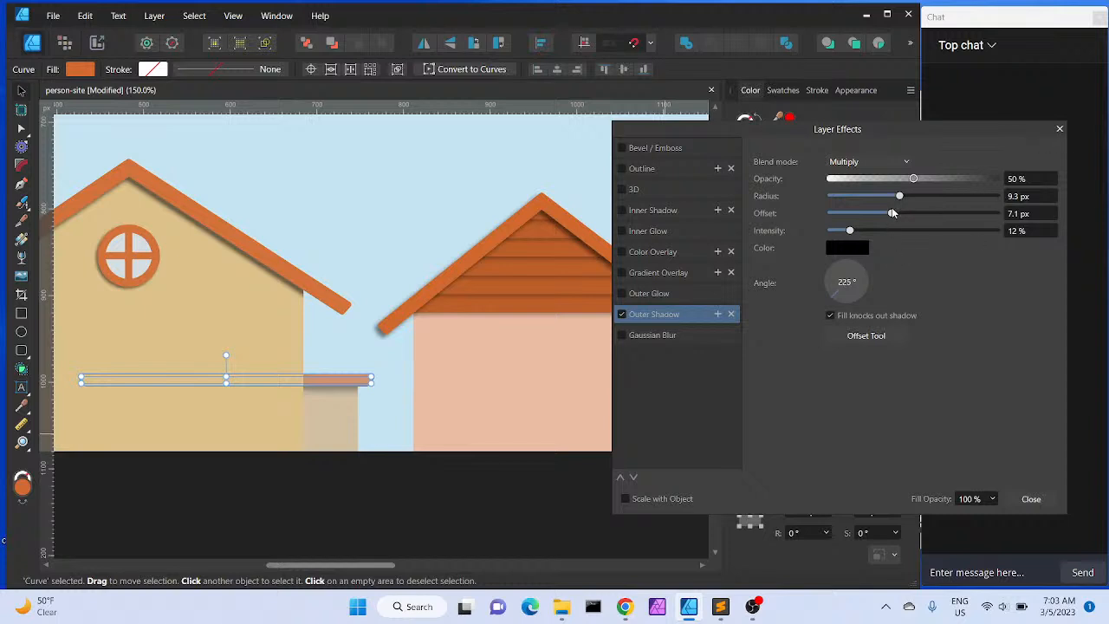
pyautogui.moveTo(892, 214); pyautogui.dragTo(885, 214)
pyautogui.click(1031, 498)
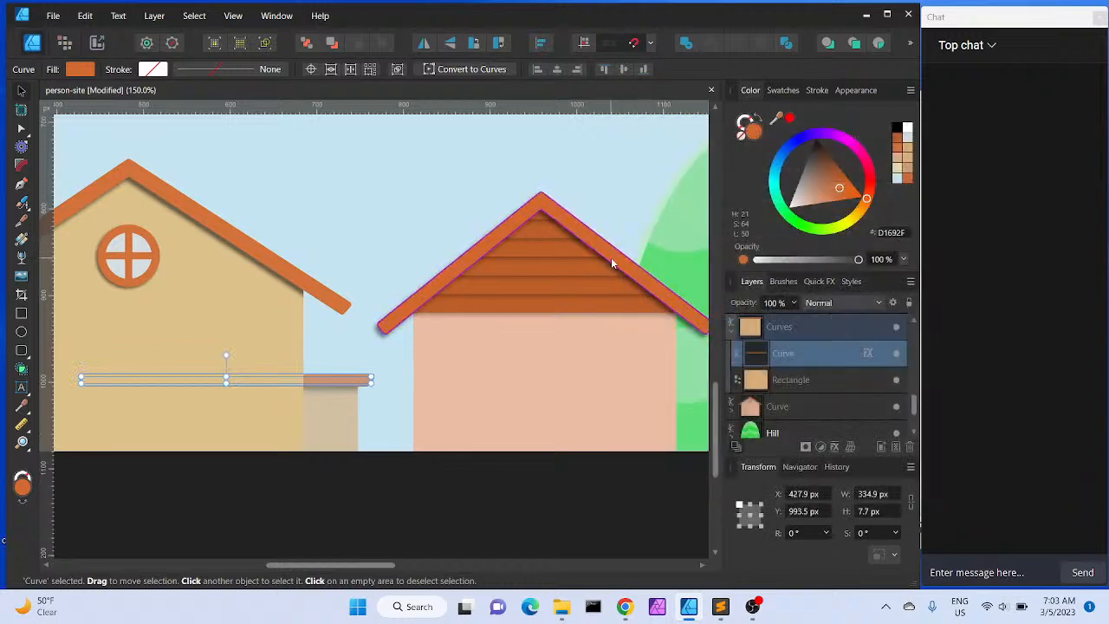
# Nudge the large B and M letters slightly to the left
pyautogui.hotkey('ctrl', '-')
pyautogui.hotkey('ctrl', '-')
pyautogui.hotkey('ctrl', '-')
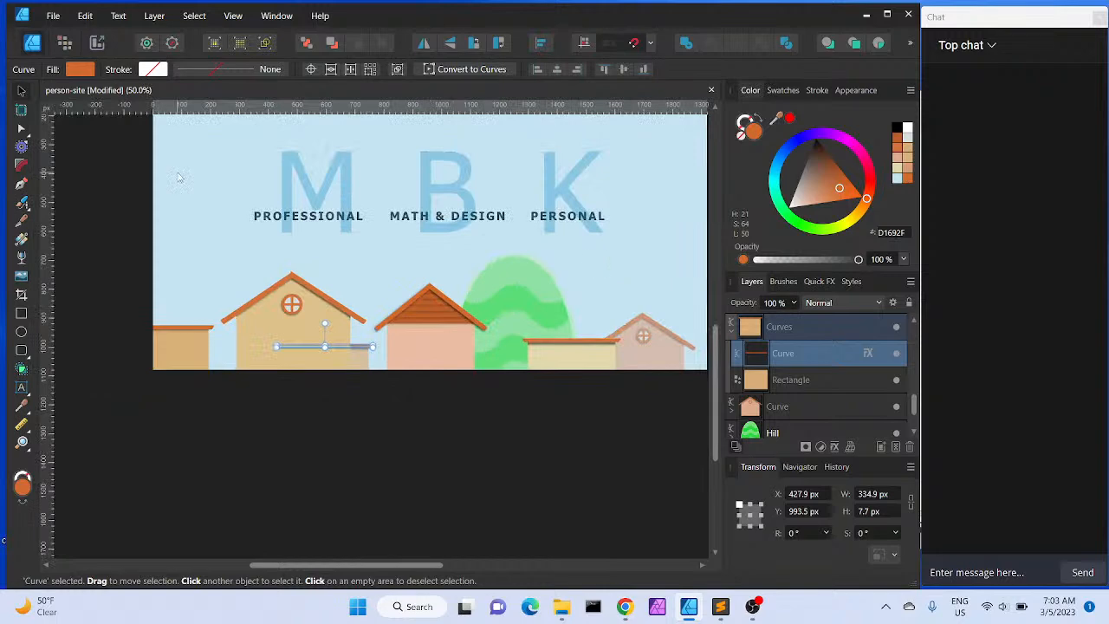
pyautogui.click(371, 434)
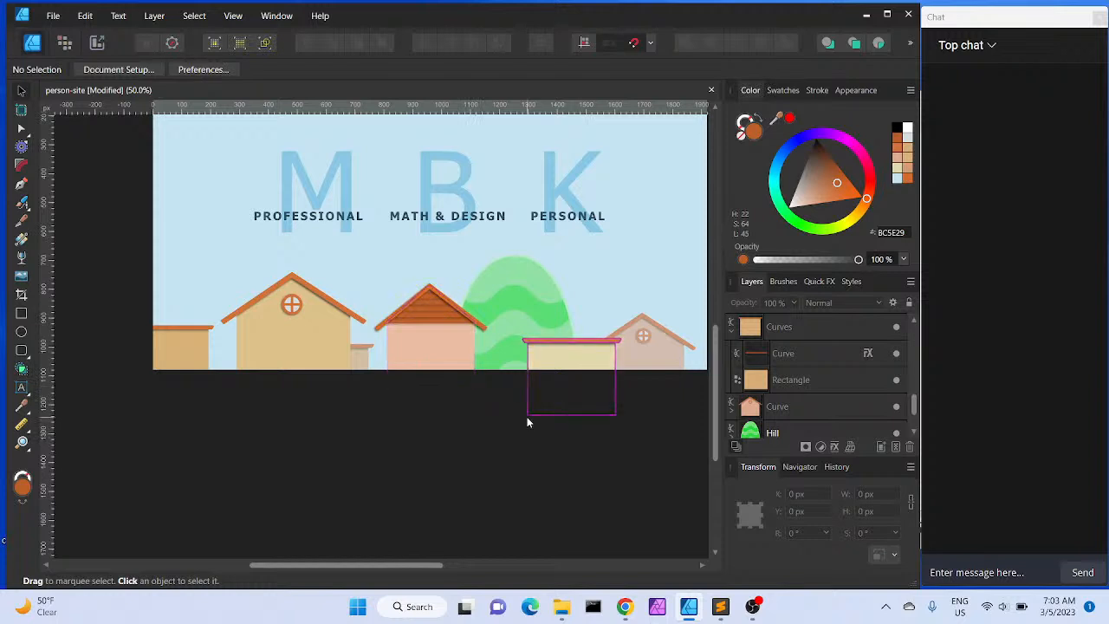
pyautogui.scroll(3, 448, 475)
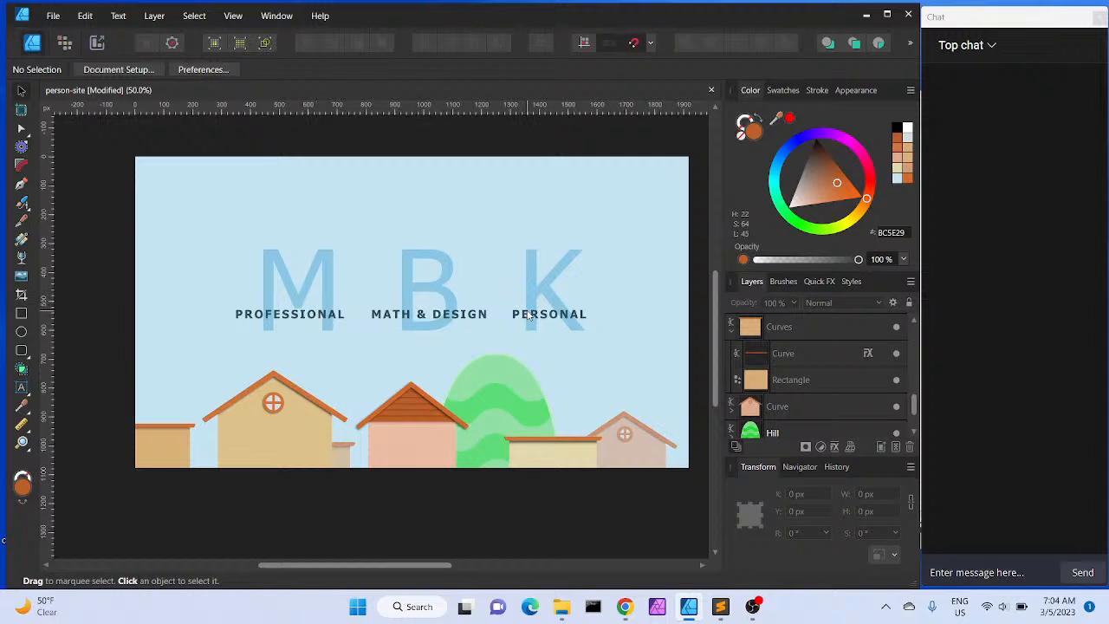
pyautogui.click(451, 268)
pyautogui.moveTo(453, 266); pyautogui.dragTo(442, 267)
pyautogui.click(559, 264)
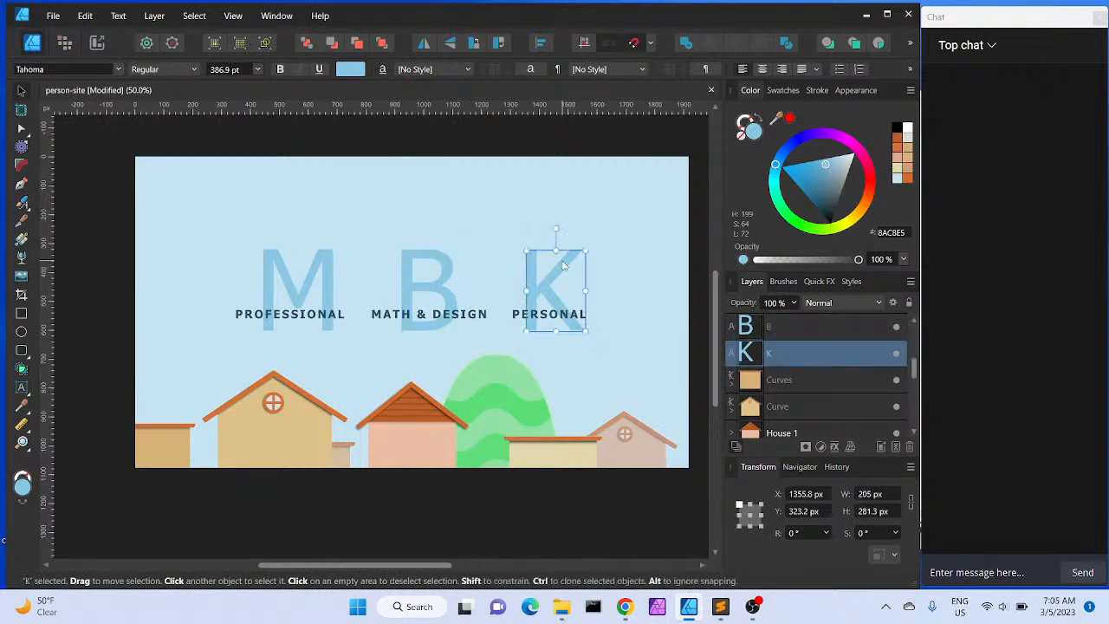
pyautogui.click(314, 301)
pyautogui.moveTo(302, 278); pyautogui.dragTo(293, 272)
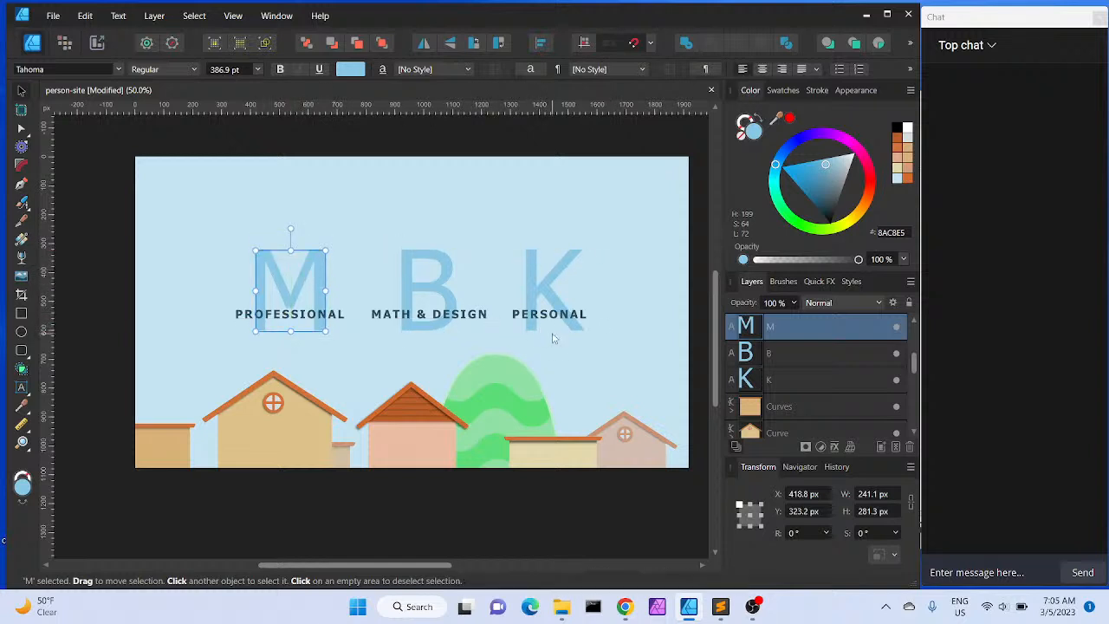
pyautogui.click(580, 342)
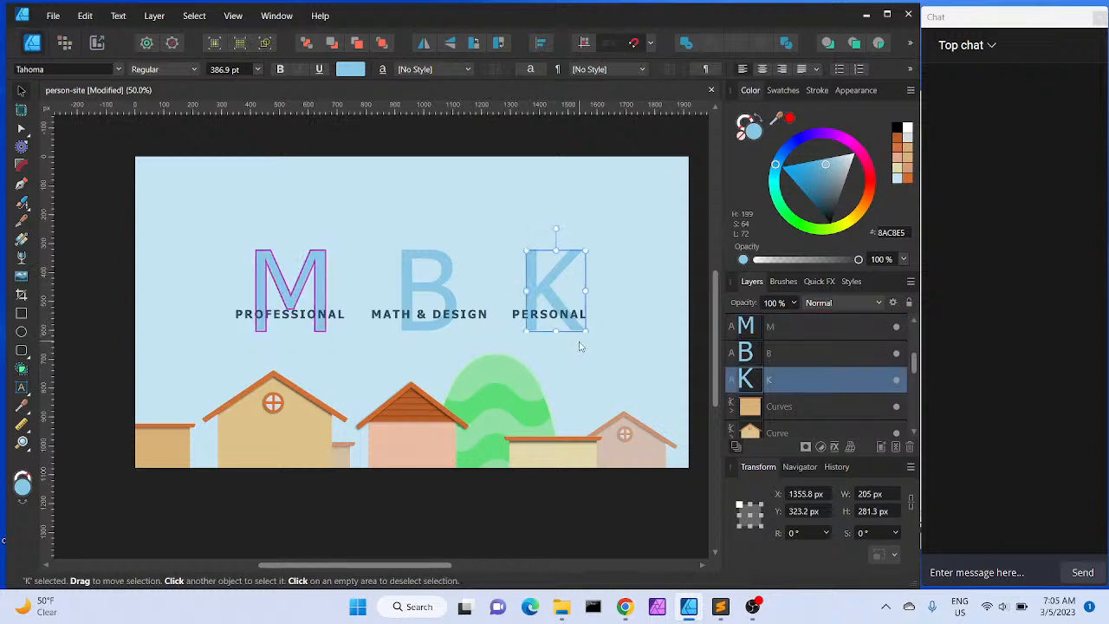
pyautogui.hscroll(1, 579, 342)
pyautogui.hscroll(1, 580, 346)
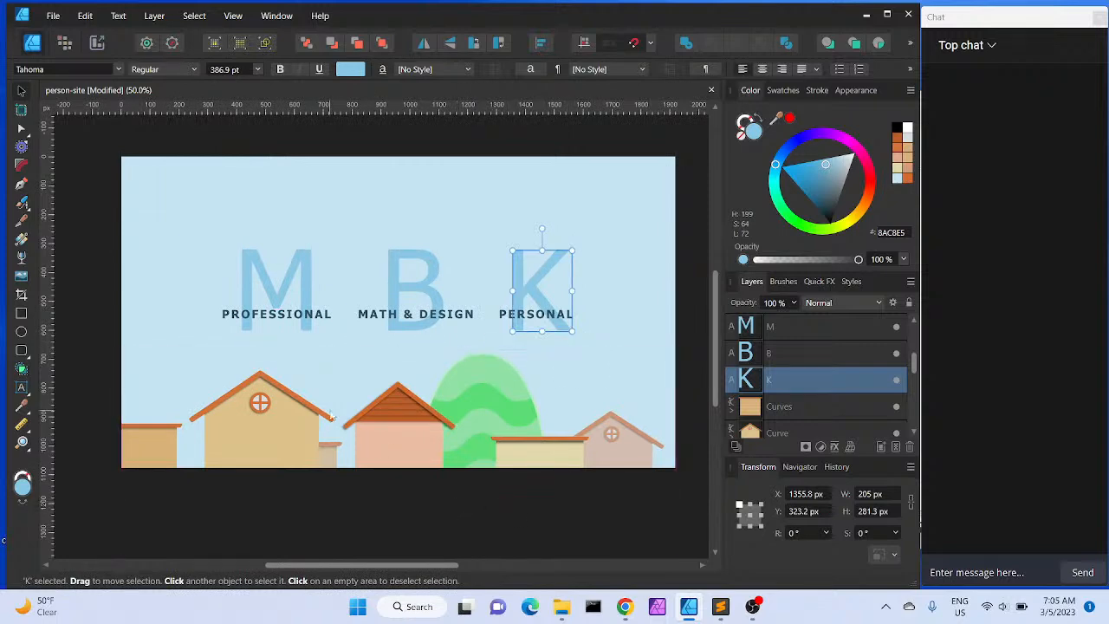
pyautogui.hscroll(-3, 558, 411)
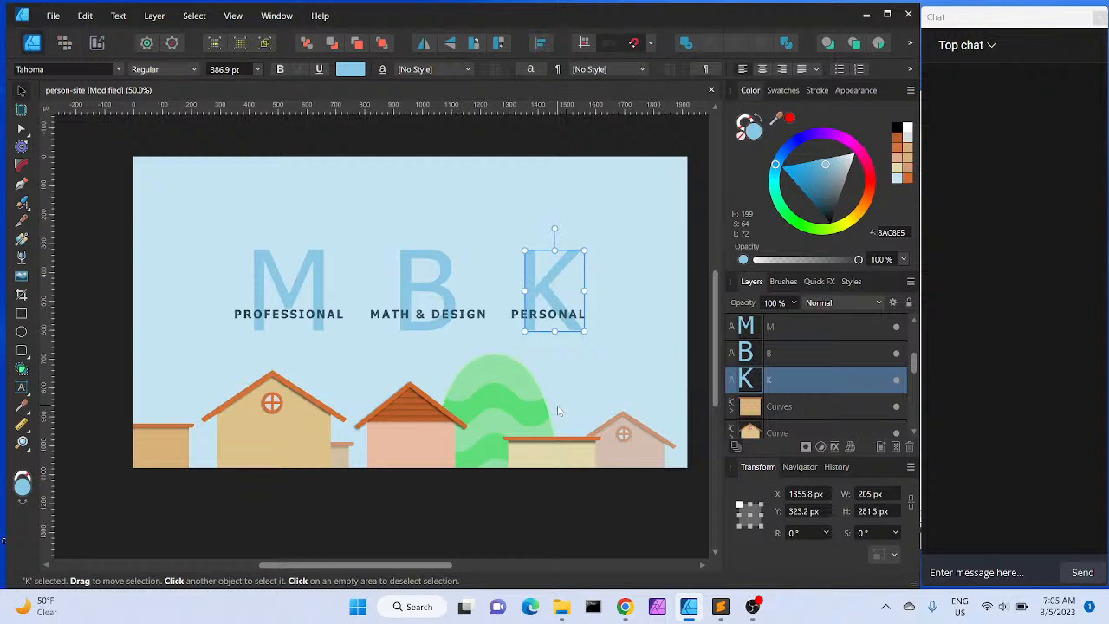
pyautogui.scroll(-2, 558, 411)
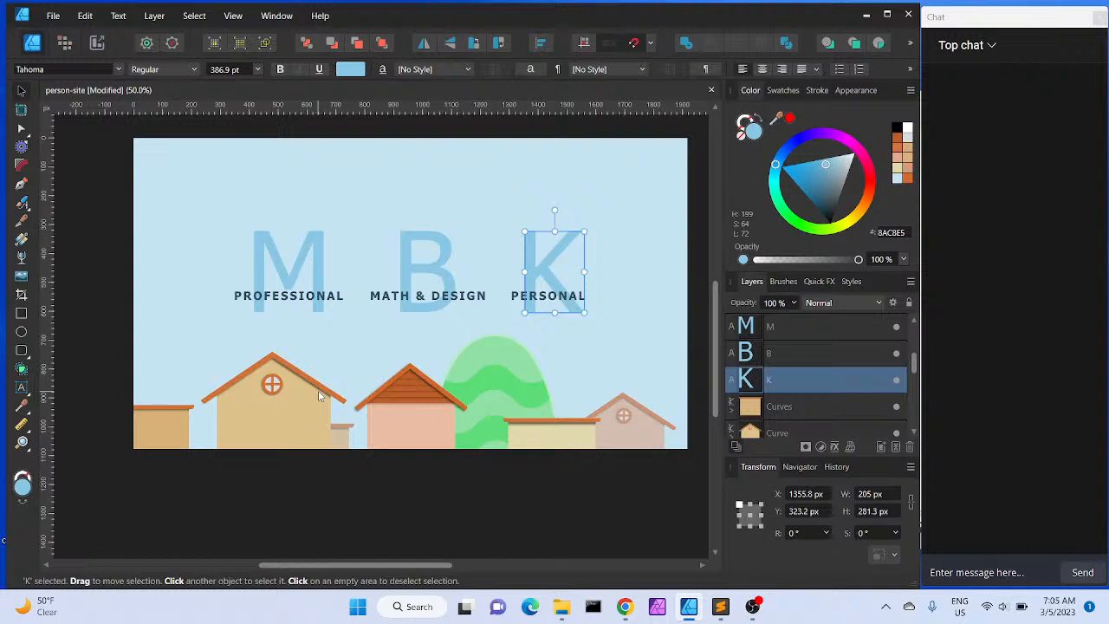
# Draw a rounded rectangle about 63 × 54 px on the middle house's roof gable
pyautogui.hotkey('ctrl', '+')
pyautogui.hotkey('ctrl', '+')
pyautogui.hotkey('ctrl', '+')
pyautogui.hotkey('ctrl', '+')
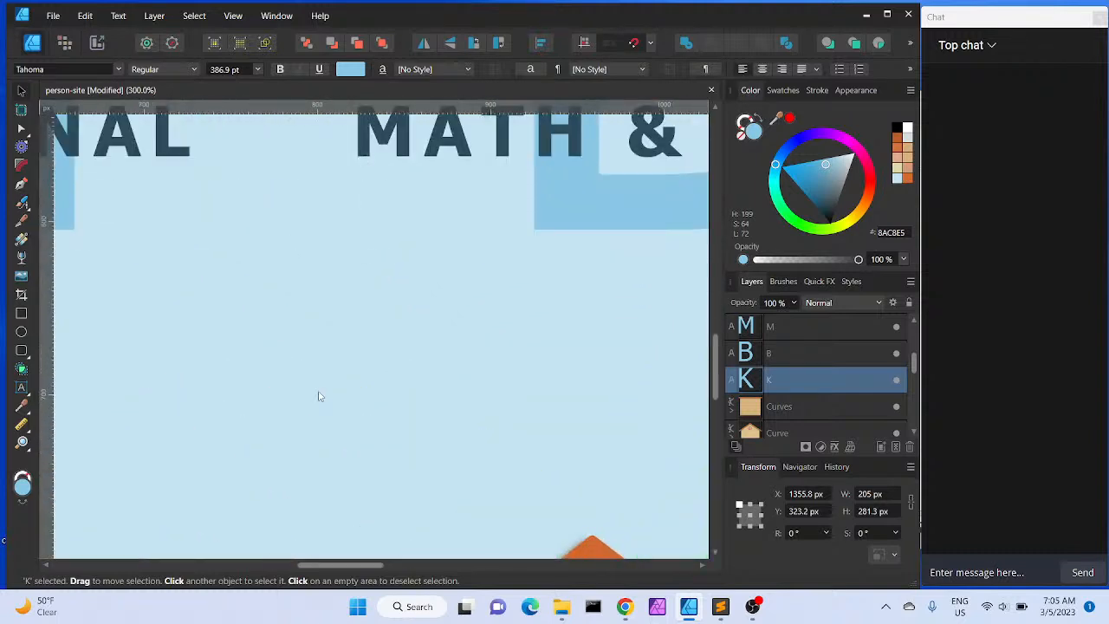
pyautogui.scroll(-5, 319, 396)
pyautogui.hscroll(2, 318, 396)
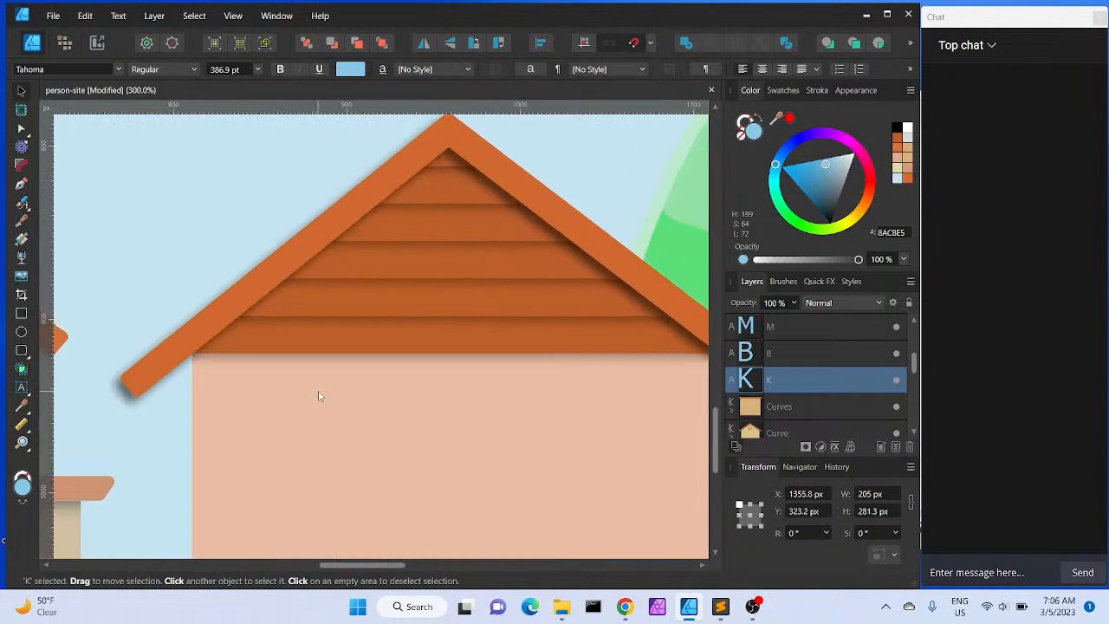
pyautogui.hscroll(3, 319, 395)
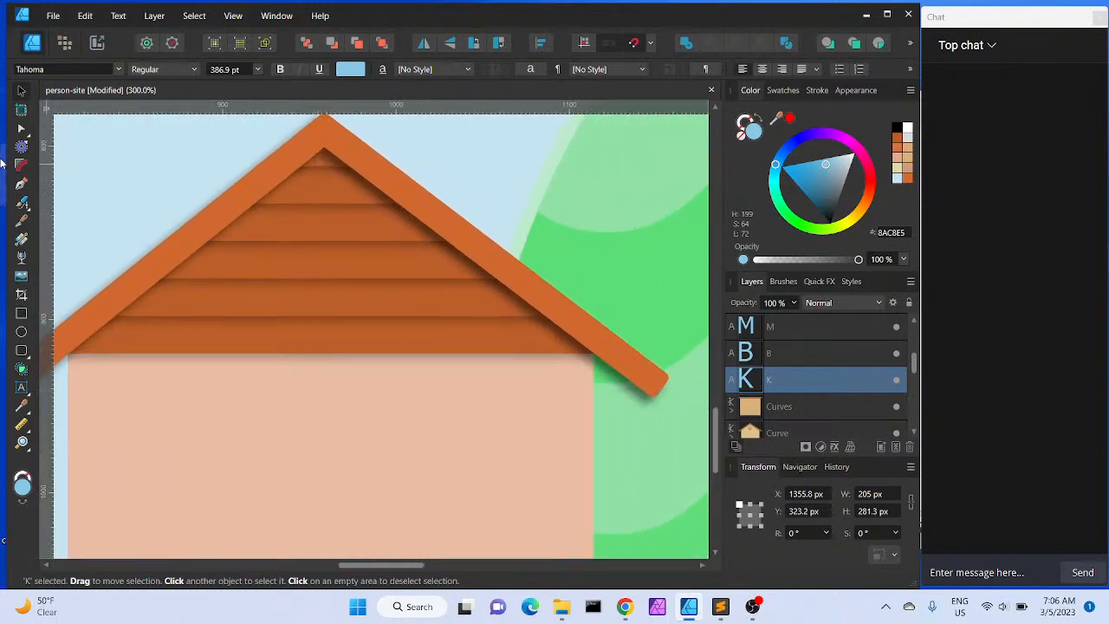
pyautogui.click(21, 350)
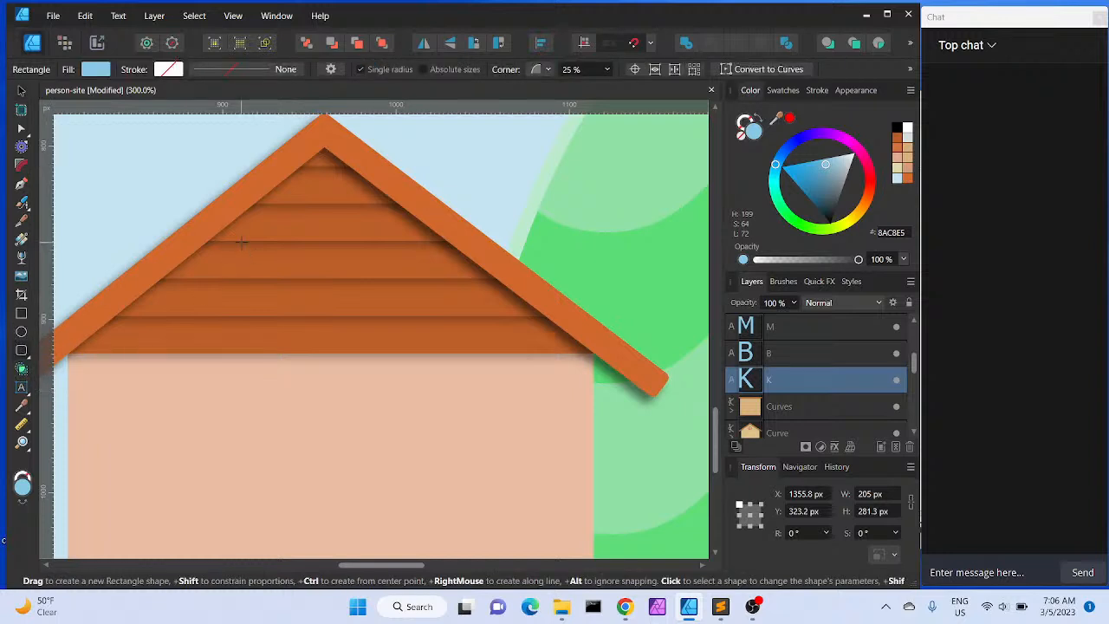
pyautogui.moveTo(240, 241); pyautogui.dragTo(351, 333)
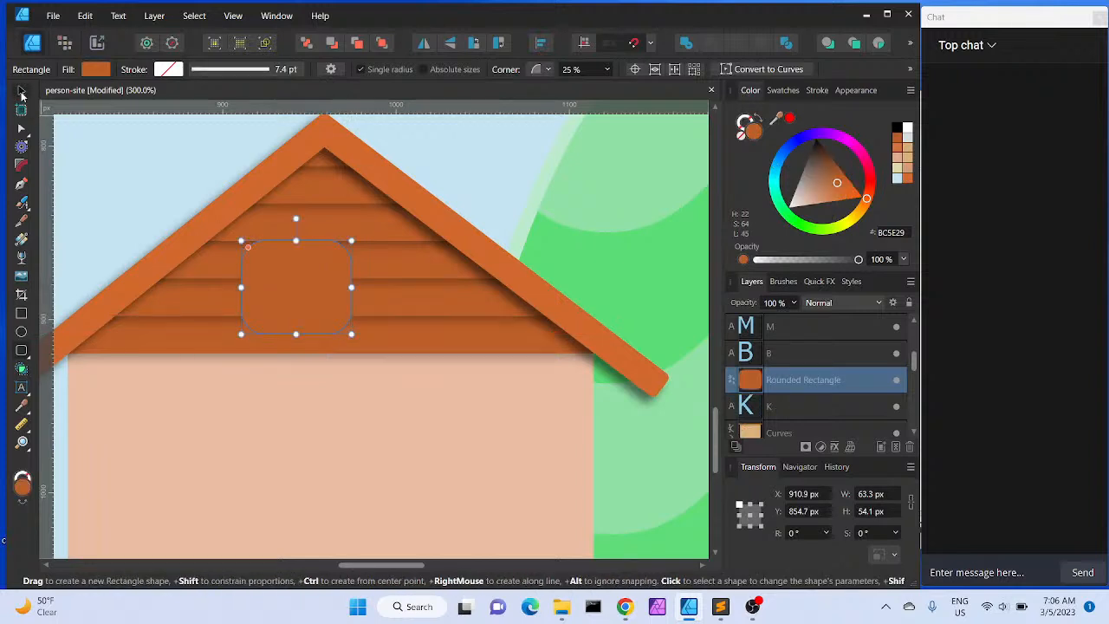
# Move the rounded rectangle down onto the middle house's wall
pyautogui.click(21, 90)
pyautogui.moveTo(297, 264); pyautogui.dragTo(215, 445)
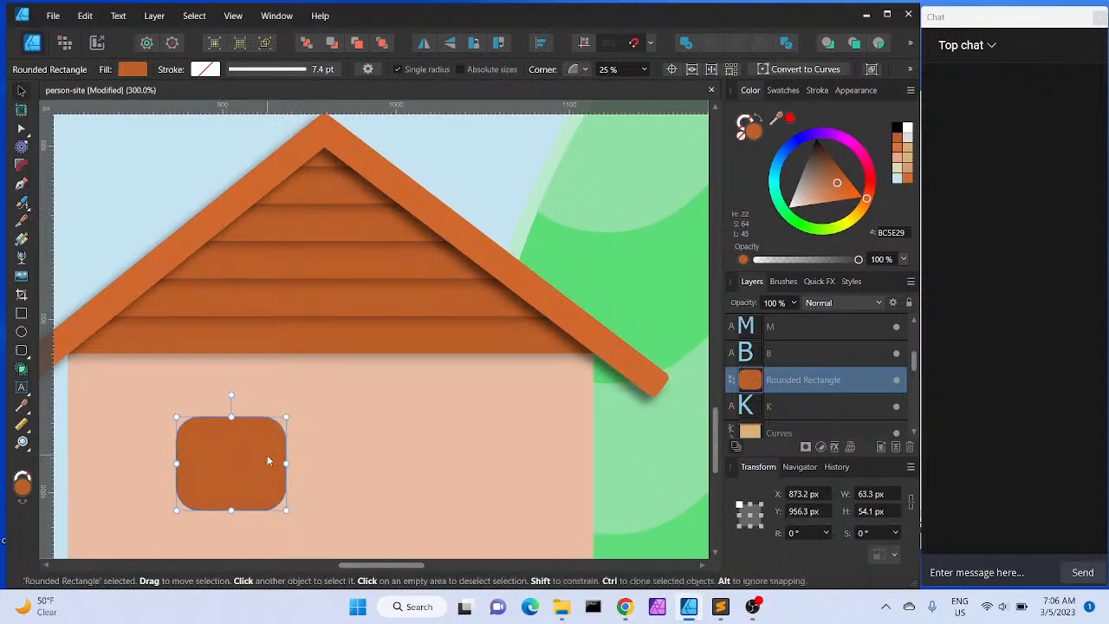
pyautogui.moveTo(246, 464); pyautogui.dragTo(246, 465)
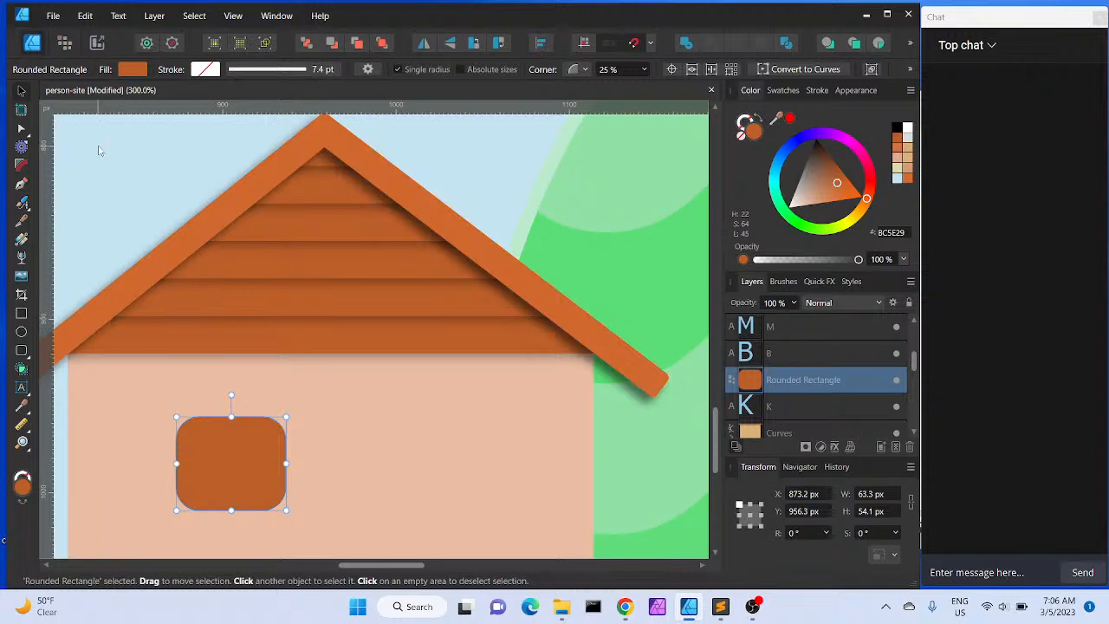
# Set the rectangle's corner radius to 20% and swap its orange fill to the stroke
pyautogui.click(580, 69)
pyautogui.click(644, 71)
pyautogui.moveTo(645, 87); pyautogui.dragTo(643, 98)
pyautogui.click(743, 123)
pyautogui.click(759, 120)
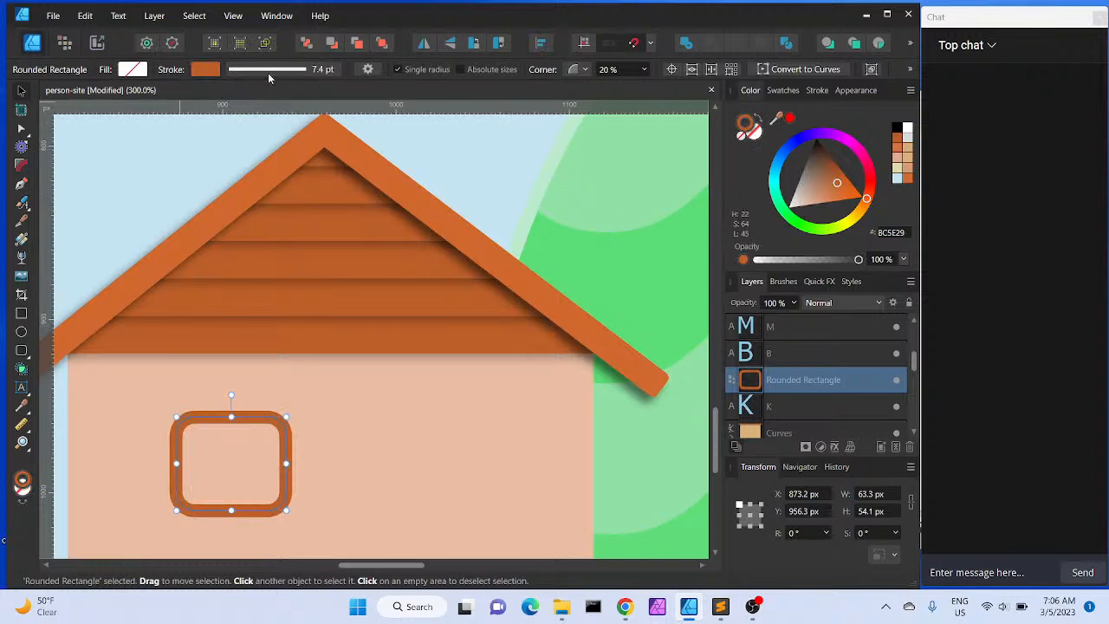
# Set the rectangle's stroke to square caps and inside alignment
pyautogui.click(242, 72)
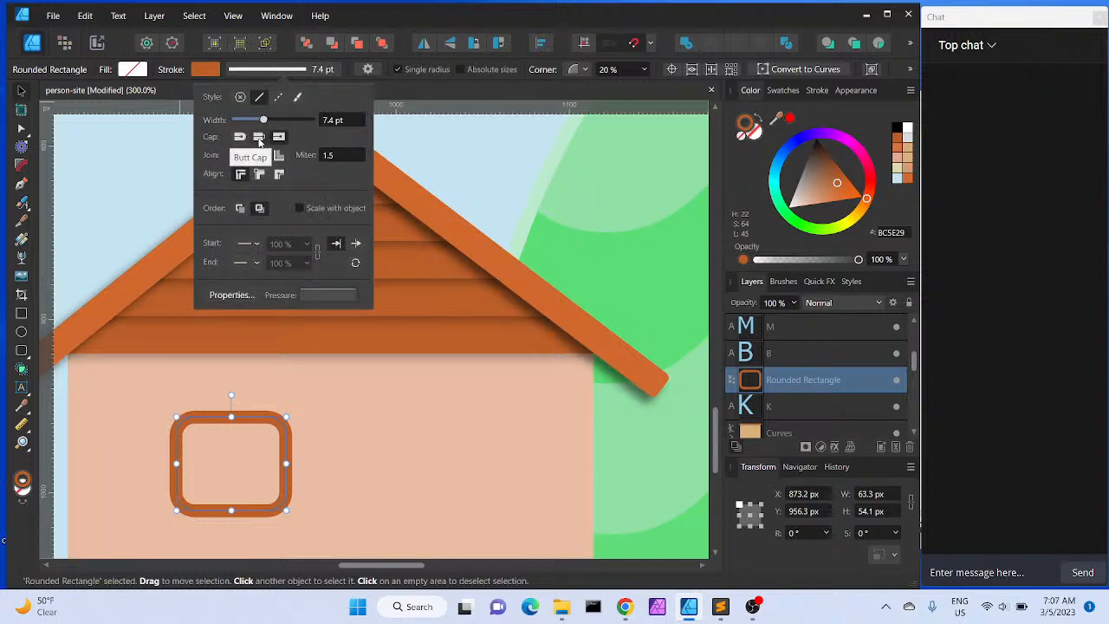
pyautogui.click(279, 139)
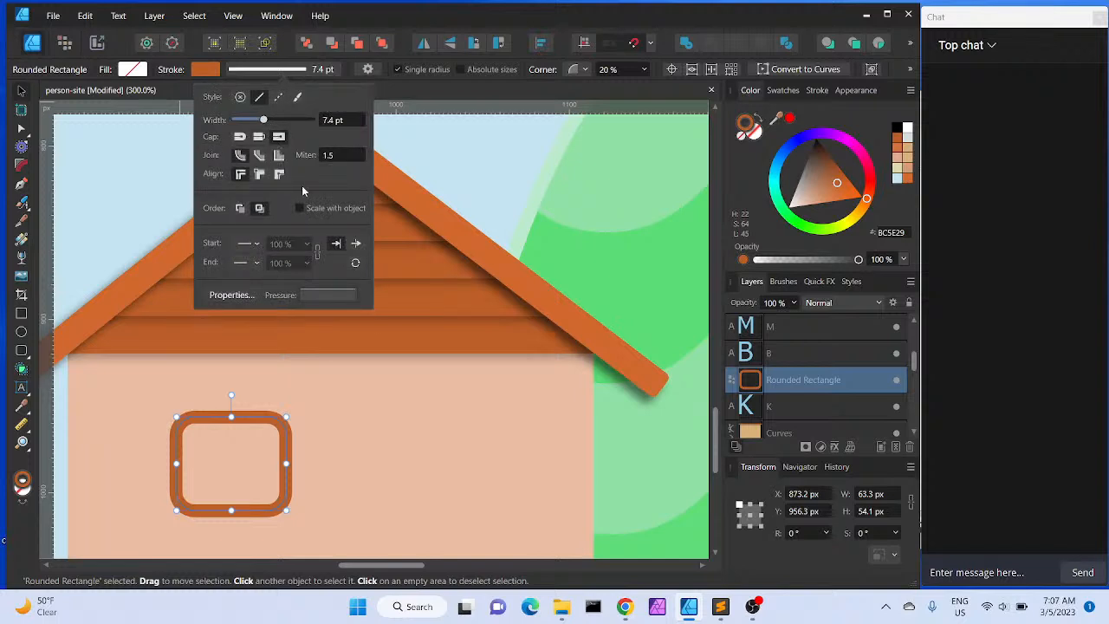
pyautogui.click(261, 175)
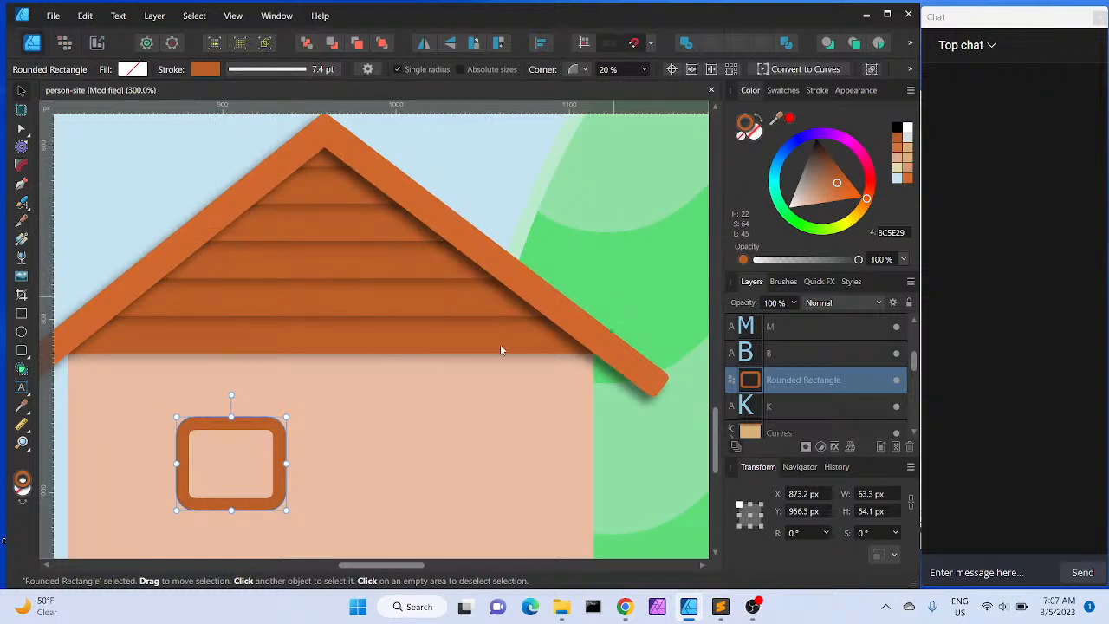
# Set the rectangle's width to 54.1*1.6 px
pyautogui.click(862, 512)
pyautogui.click(862, 511)
pyautogui.doubleClick(863, 511)
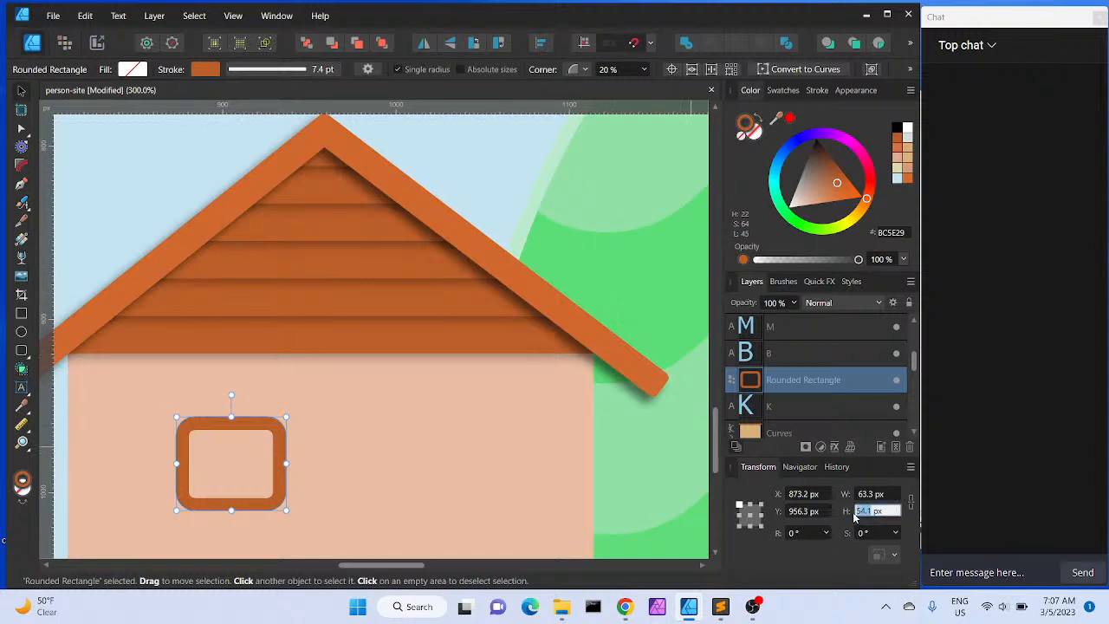
pyautogui.click(874, 494)
pyautogui.click(874, 494)
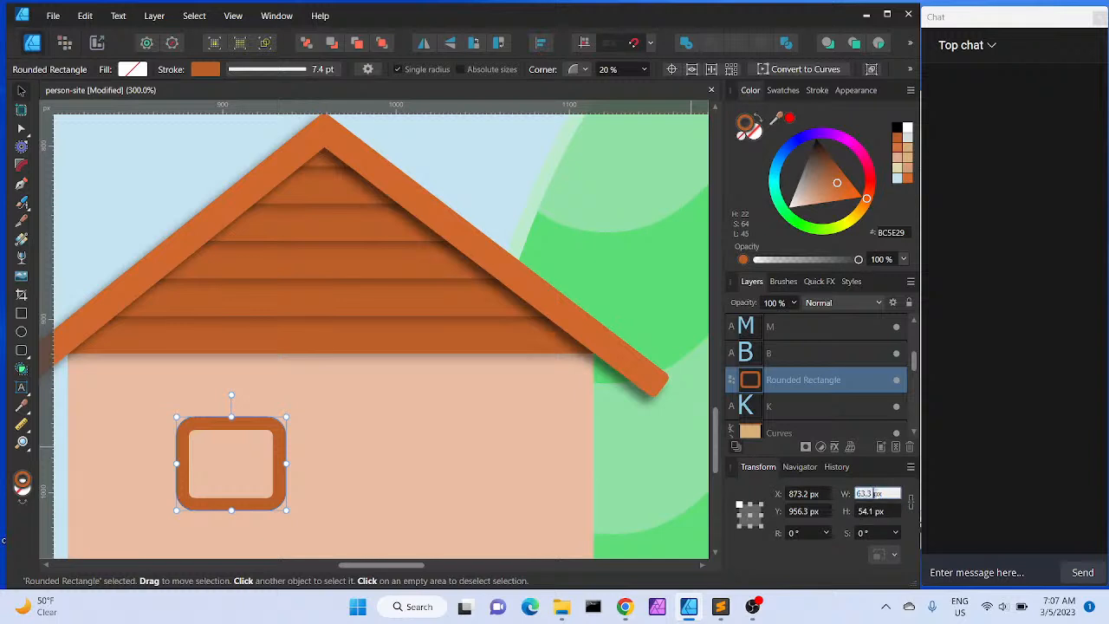
pyautogui.doubleClick(857, 498)
pyautogui.write('8')
pyautogui.press('BackSpace')
pyautogui.write('54.1*1.618 p')
pyautogui.press('Return')
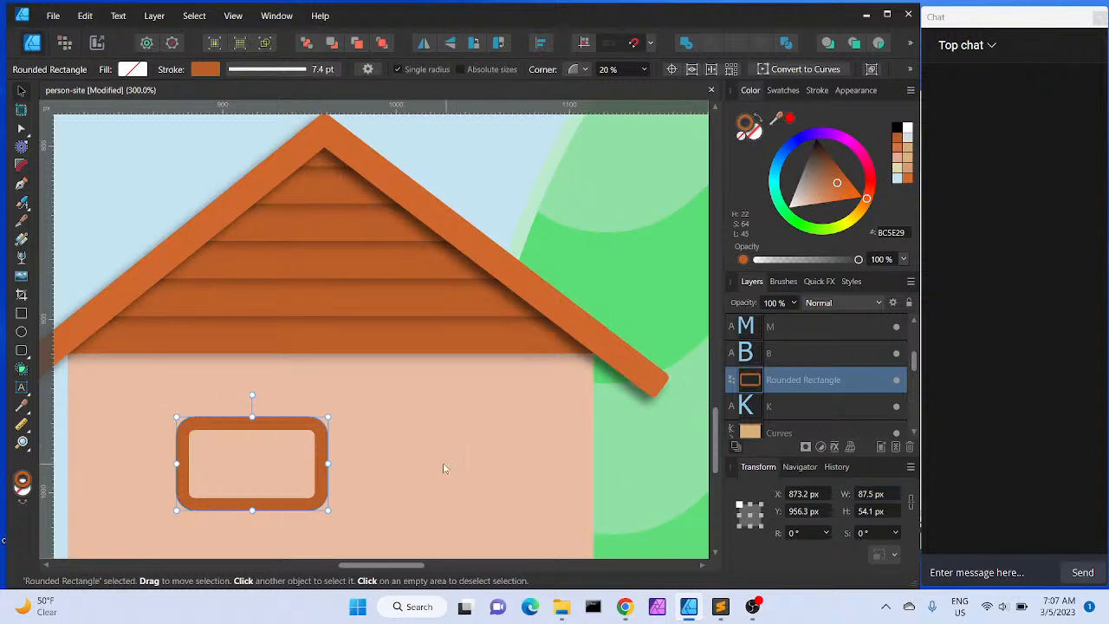
# Fill the rectangle with the sky blue picked from the background
pyautogui.hotkey('ctrl', '-')
pyautogui.hotkey('ctrl', '-')
pyautogui.hotkey('ctrl', '-')
pyautogui.hotkey('ctrl', '-')
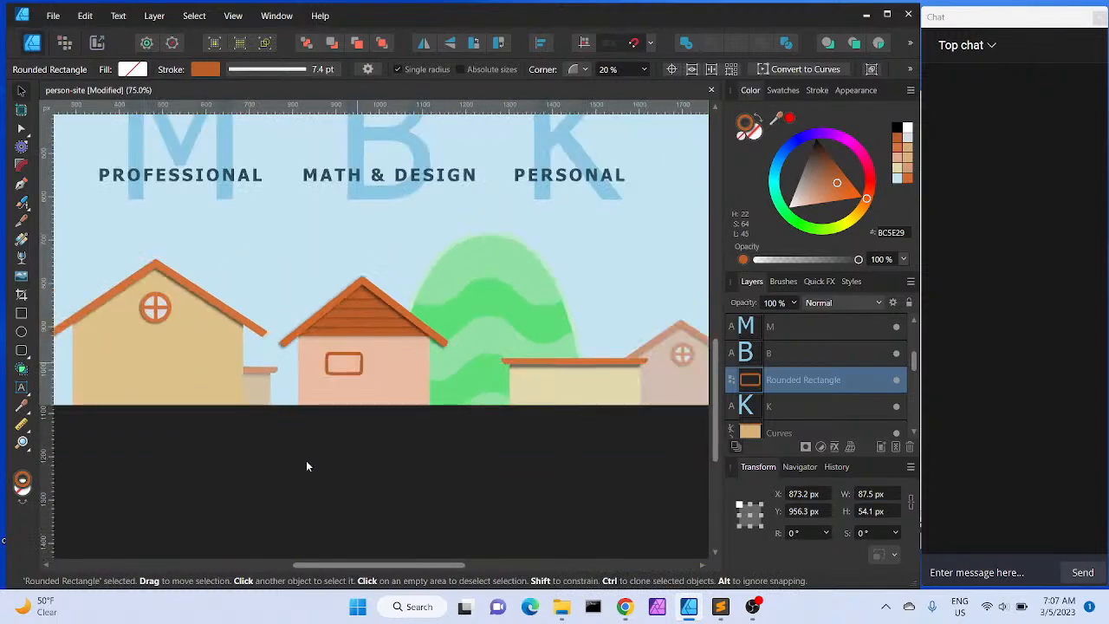
pyautogui.hotkey('ctrl', '+')
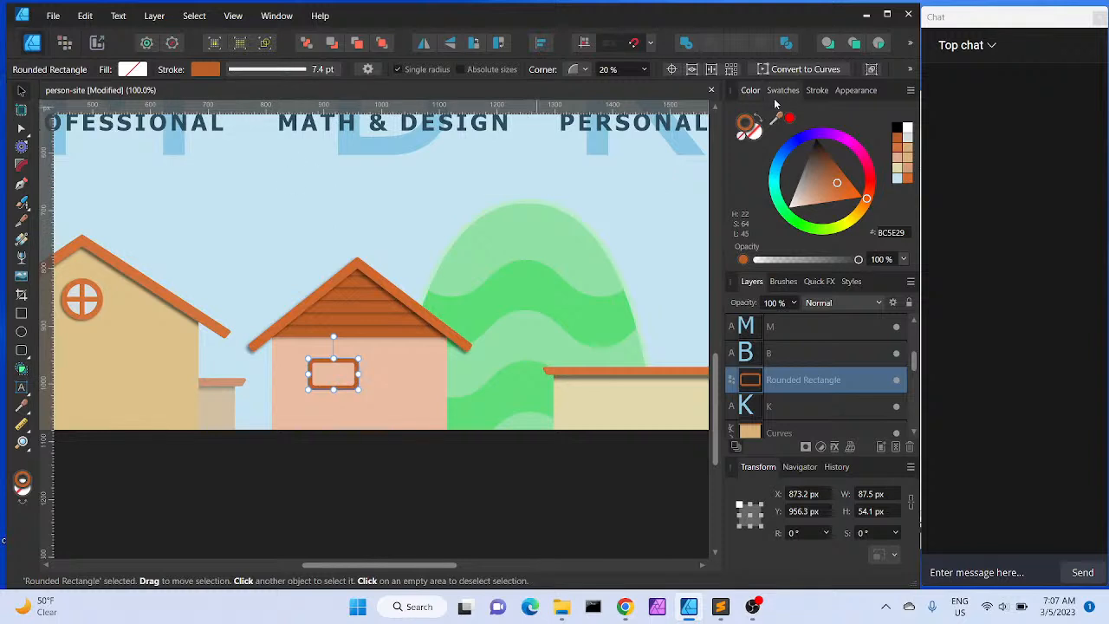
pyautogui.click(758, 138)
pyautogui.moveTo(771, 121); pyautogui.dragTo(337, 223)
pyautogui.click(790, 120)
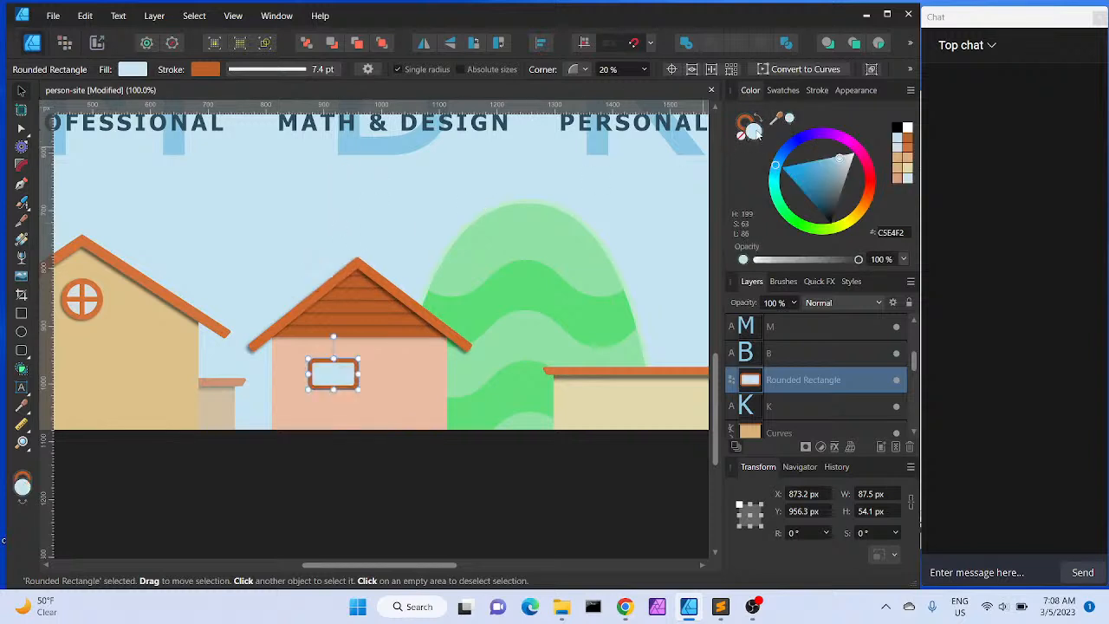
# Set the rectangle's fill saturation to 0
pyautogui.doubleClick(753, 131)
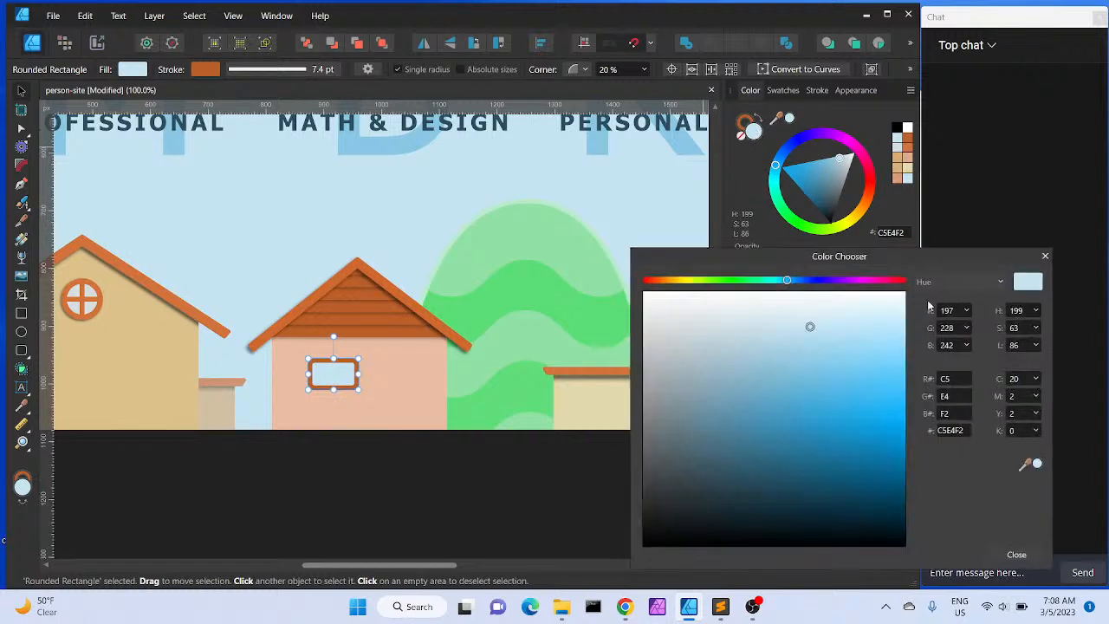
pyautogui.click(1036, 328)
pyautogui.moveTo(1037, 344); pyautogui.dragTo(966, 344)
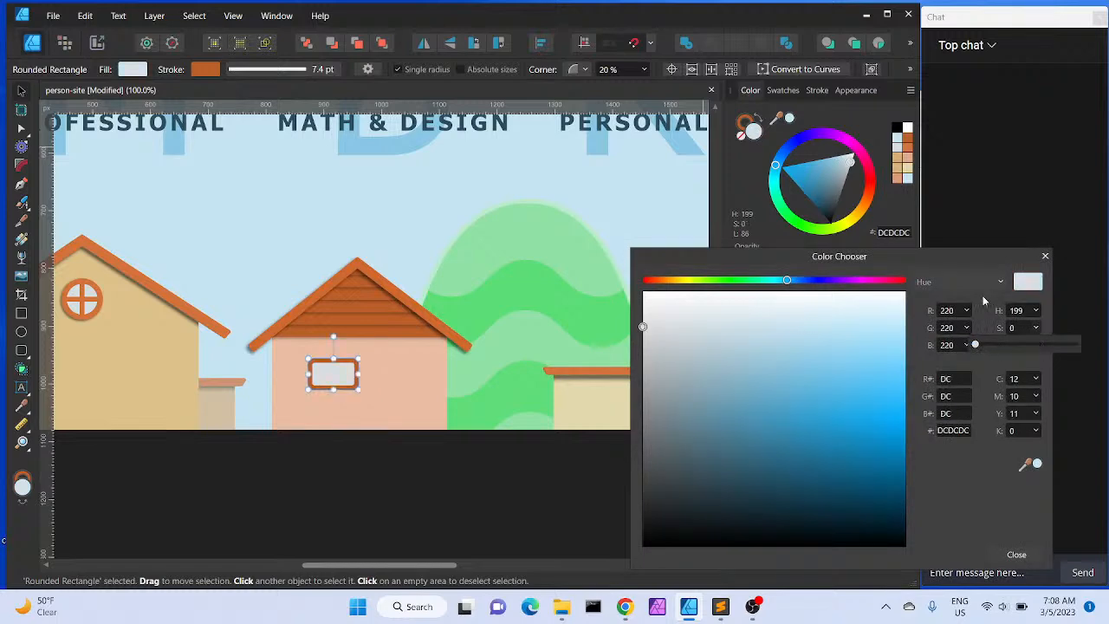
pyautogui.click(983, 300)
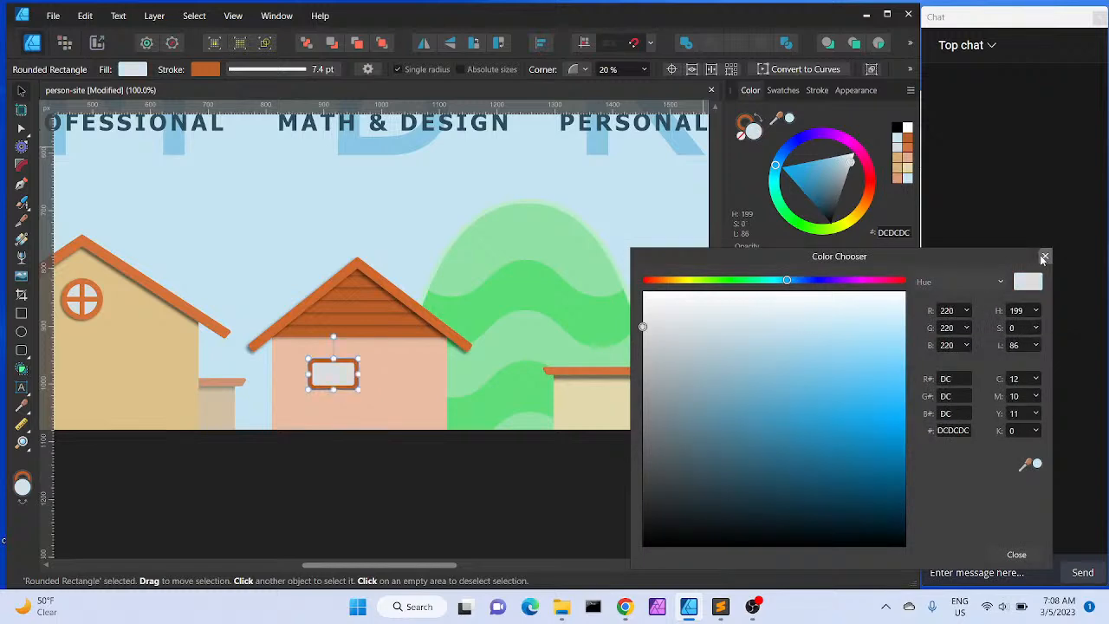
pyautogui.click(1044, 258)
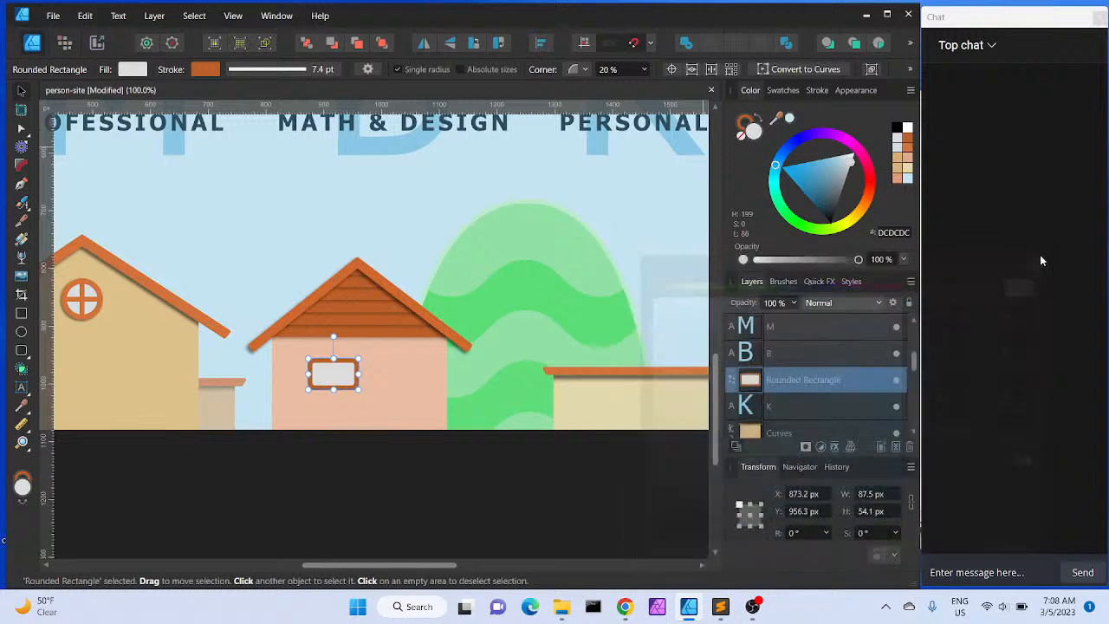
# Set the fill saturation to 20 and nudge the window frame slightly up and left
pyautogui.click(756, 132)
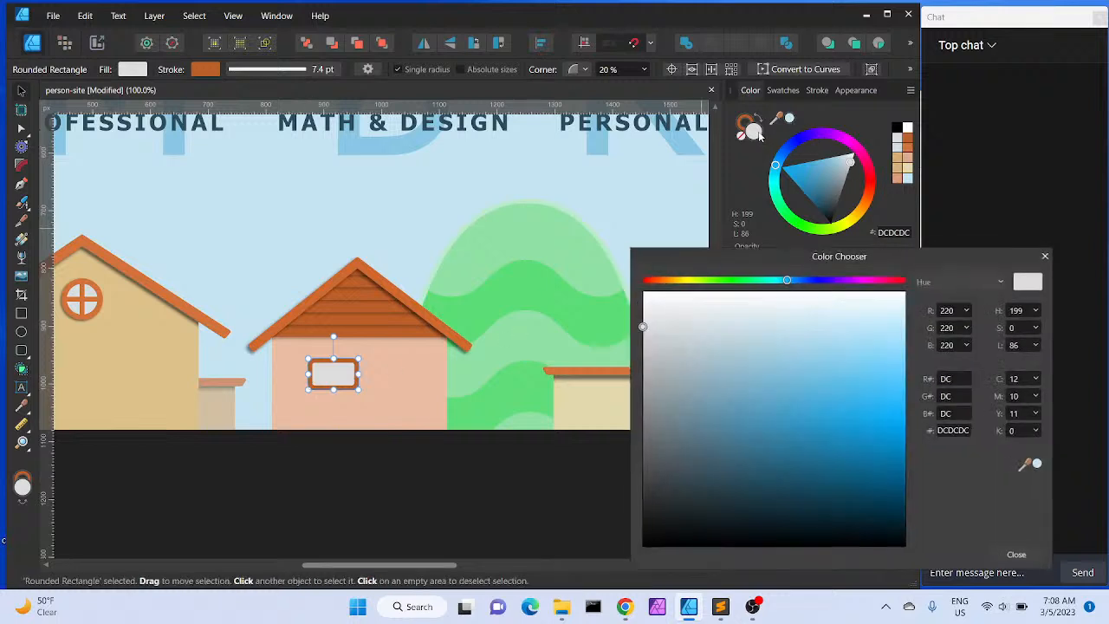
pyautogui.click(1036, 327)
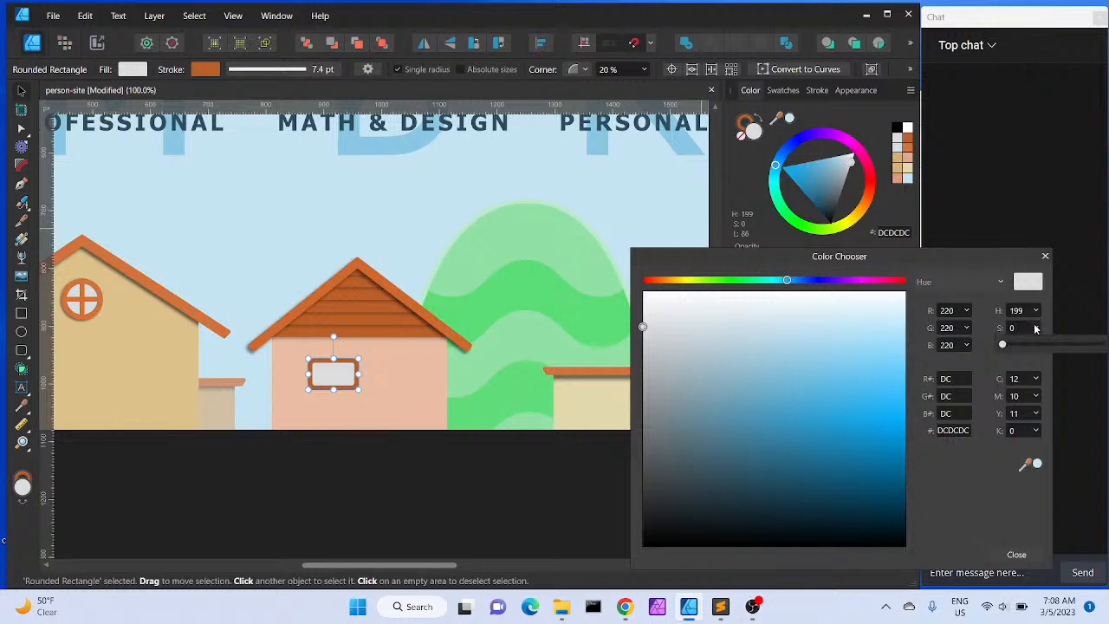
pyautogui.moveTo(1003, 347); pyautogui.dragTo(1023, 345)
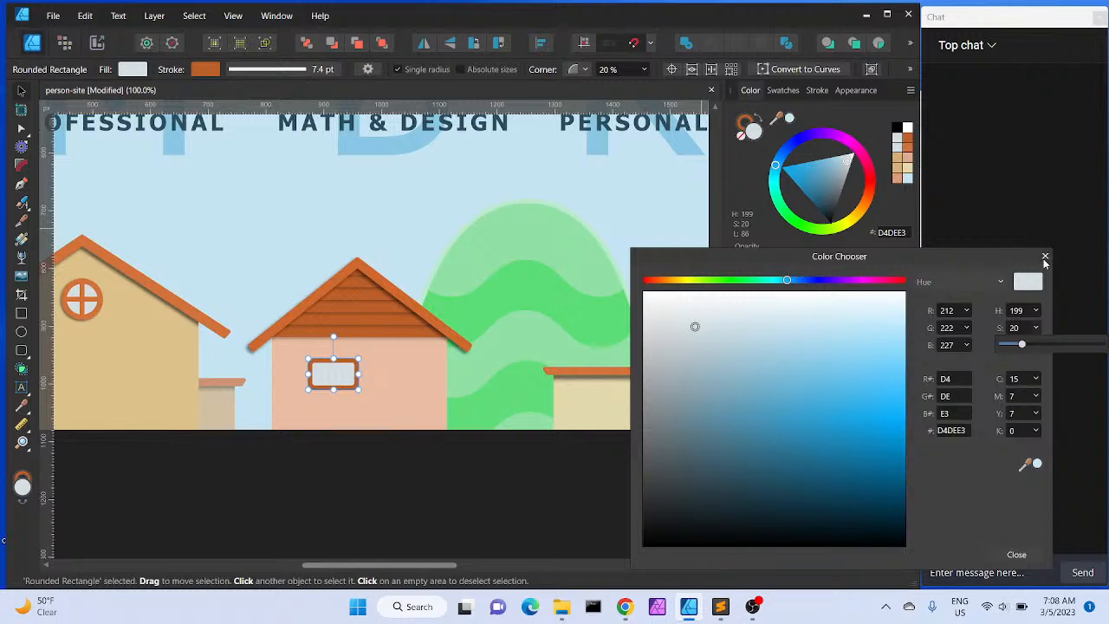
pyautogui.click(1045, 258)
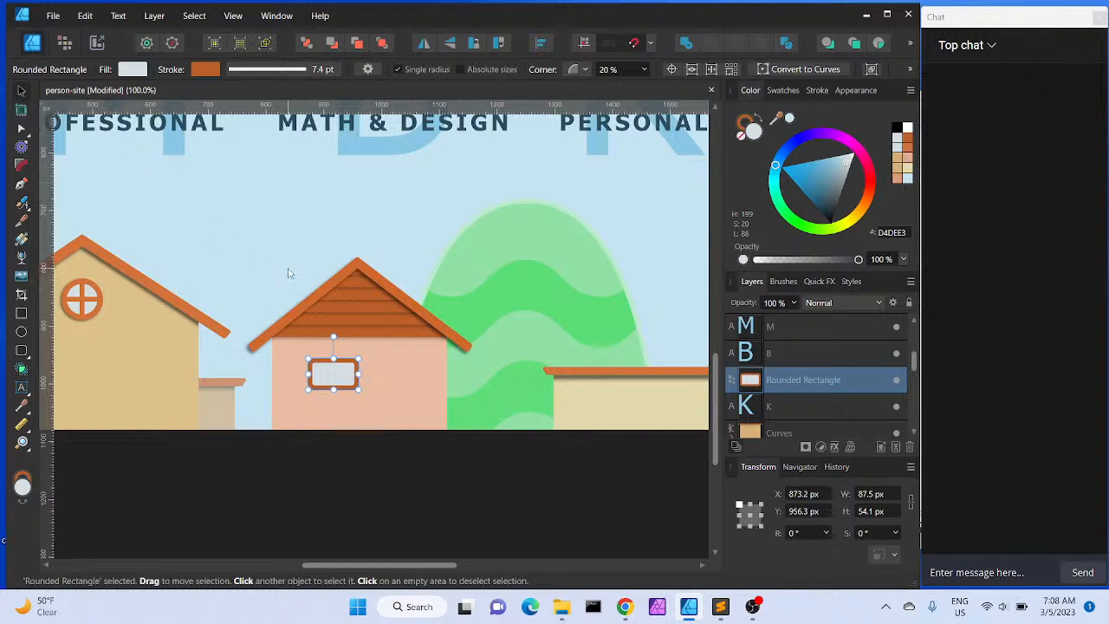
pyautogui.moveTo(347, 380); pyautogui.dragTo(330, 374)
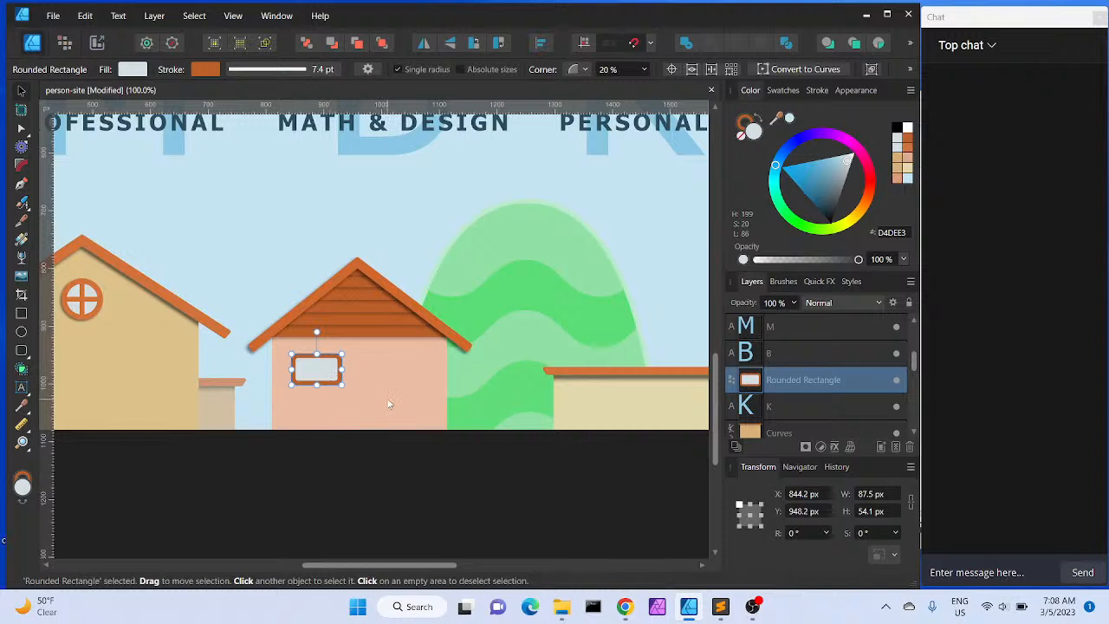
# Move the window frame slightly down on the middle house
pyautogui.keyDown('ctrl'); pyautogui.scroll(4, 388, 404); pyautogui.keyUp('ctrl')
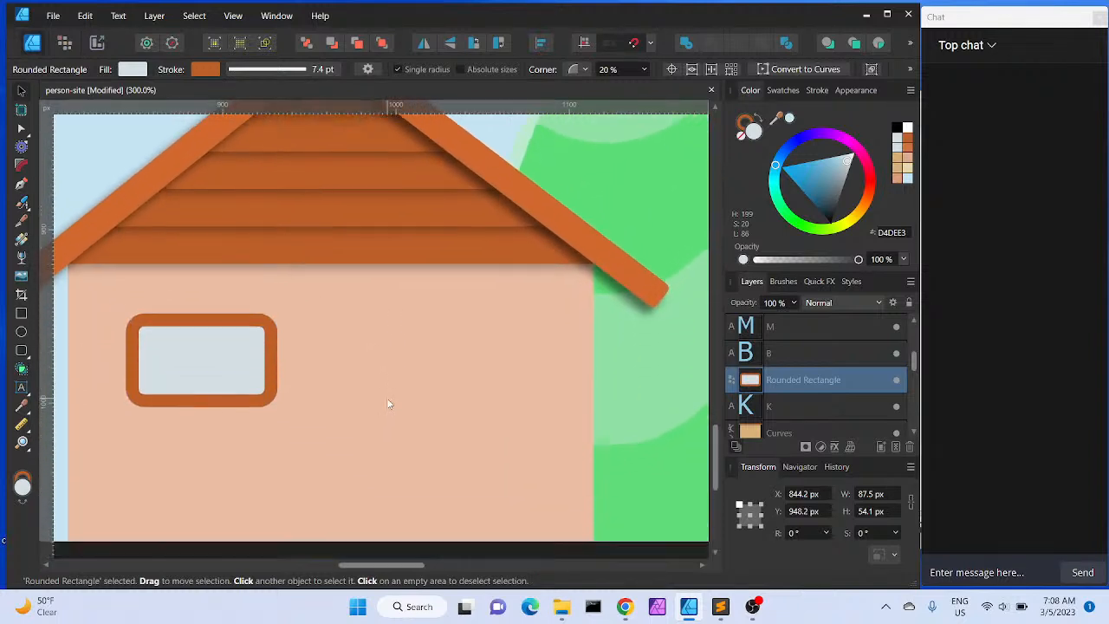
pyautogui.hscroll(-2, 263, 363)
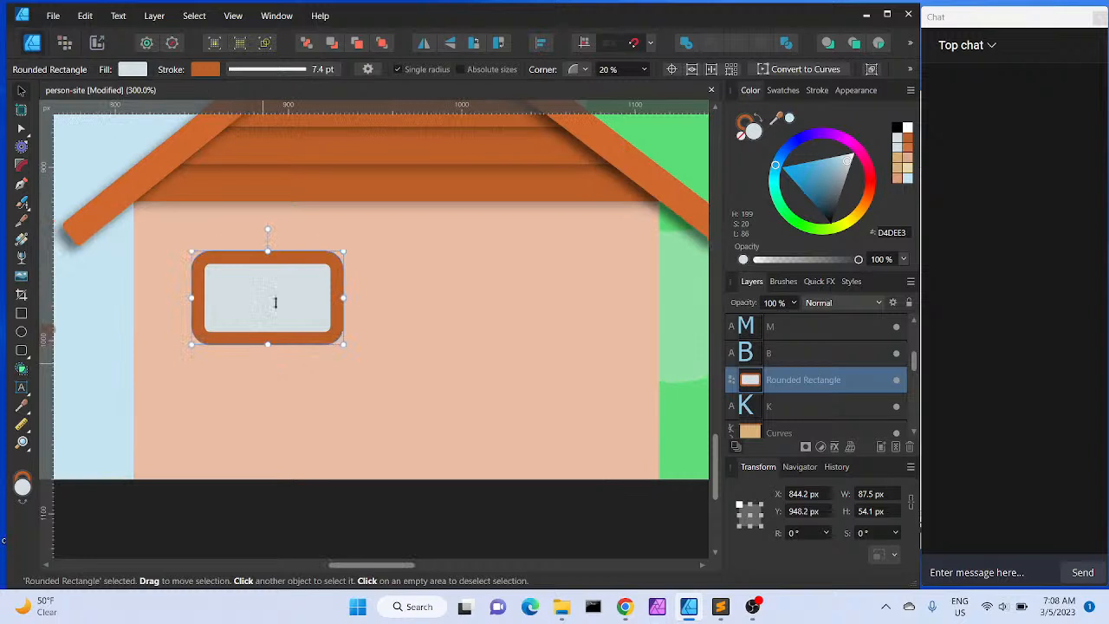
pyautogui.moveTo(286, 287); pyautogui.dragTo(289, 322)
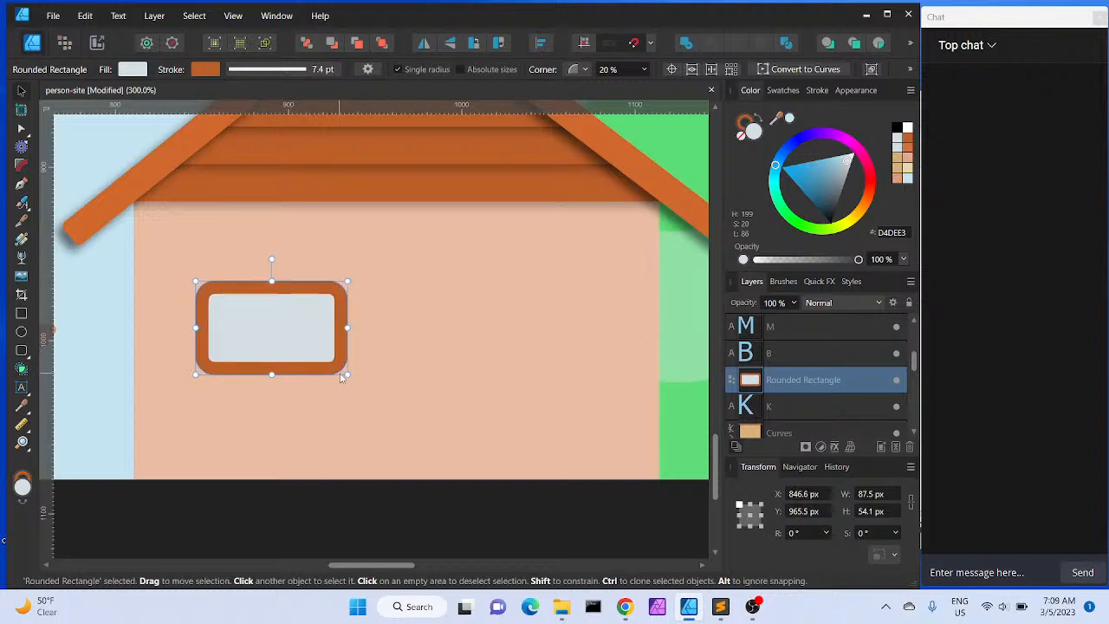
# Enlarge the window frame to about 95 × 59 px
pyautogui.moveTo(343, 372); pyautogui.dragTo(356, 386)
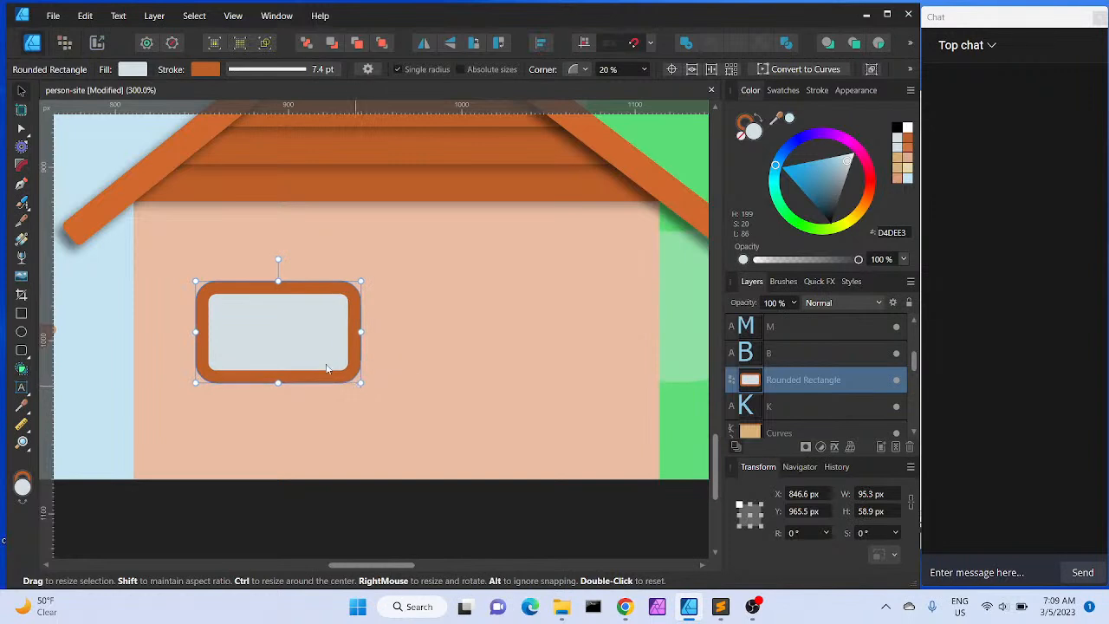
pyautogui.moveTo(267, 324)
pyautogui.mouseDown()
pyautogui.moveTo(261, 308)
pyautogui.moveTo(266, 324)
pyautogui.mouseUp()
# Reduce the window frame's stroke width to 4.4 pt
pyautogui.click(294, 78)
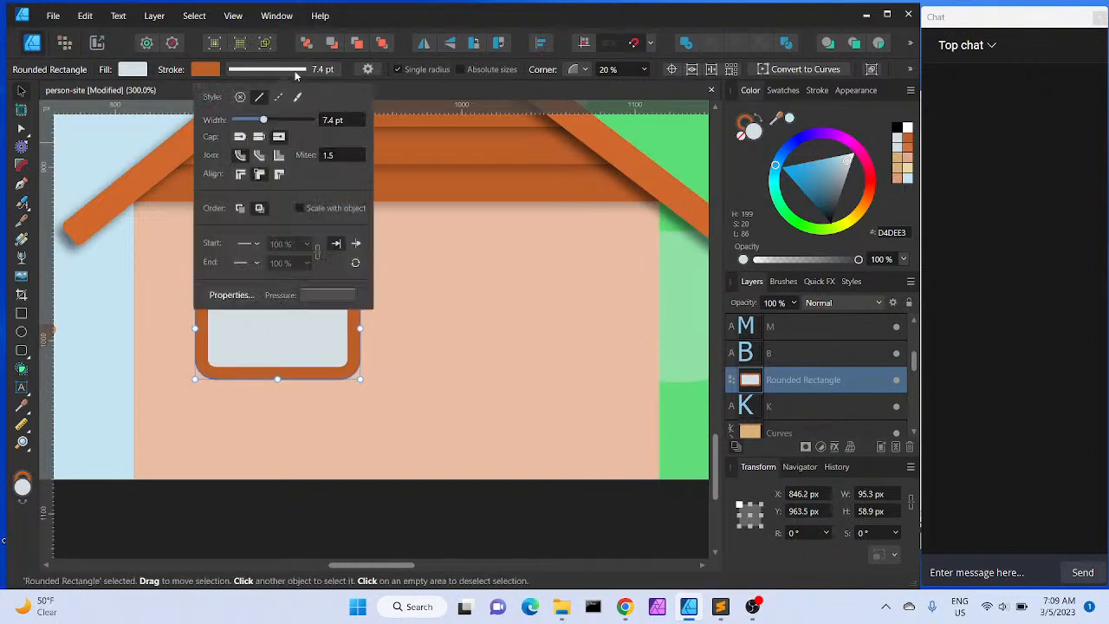
pyautogui.moveTo(267, 121); pyautogui.dragTo(258, 124)
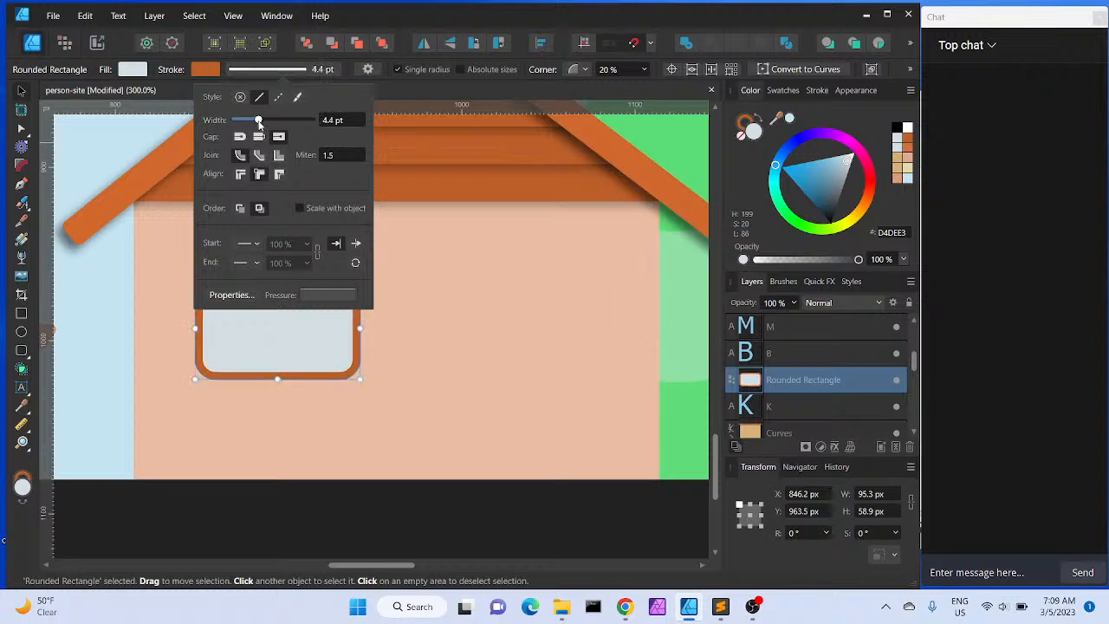
pyautogui.click(406, 307)
pyautogui.click(262, 322)
pyautogui.moveTo(258, 322)
pyautogui.mouseDown()
pyautogui.moveTo(258, 309)
pyautogui.moveTo(254, 345)
pyautogui.moveTo(256, 328)
pyautogui.mouseUp()
pyautogui.hotkey('ctrl', 'z')
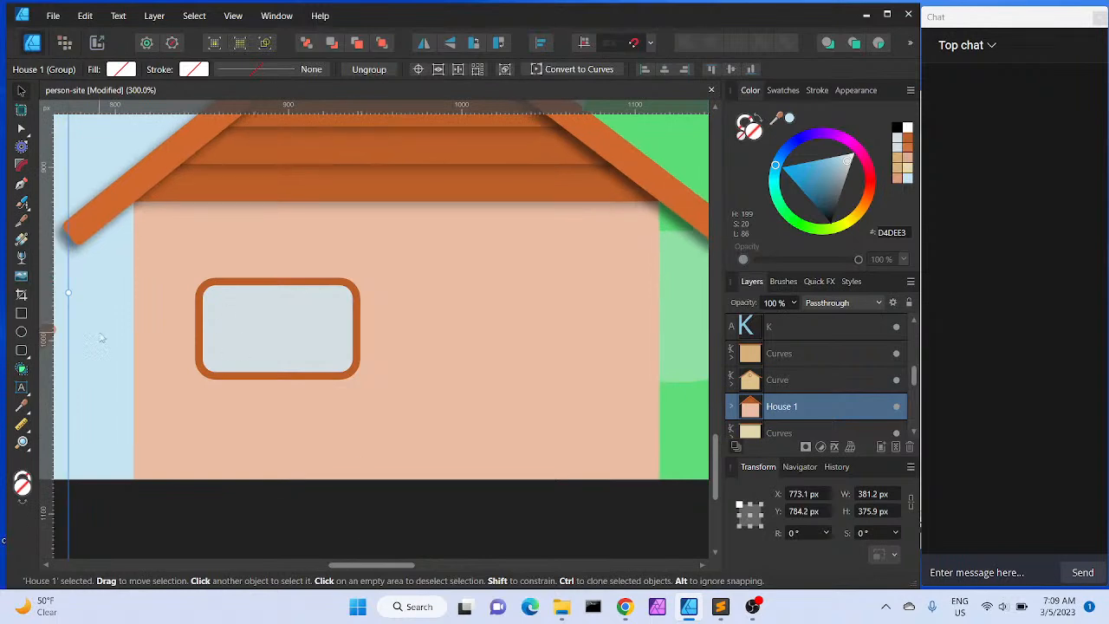
# Browse the layers list to find the window rectangle and the House 1 group
pyautogui.click(64, 340)
pyautogui.click(304, 314)
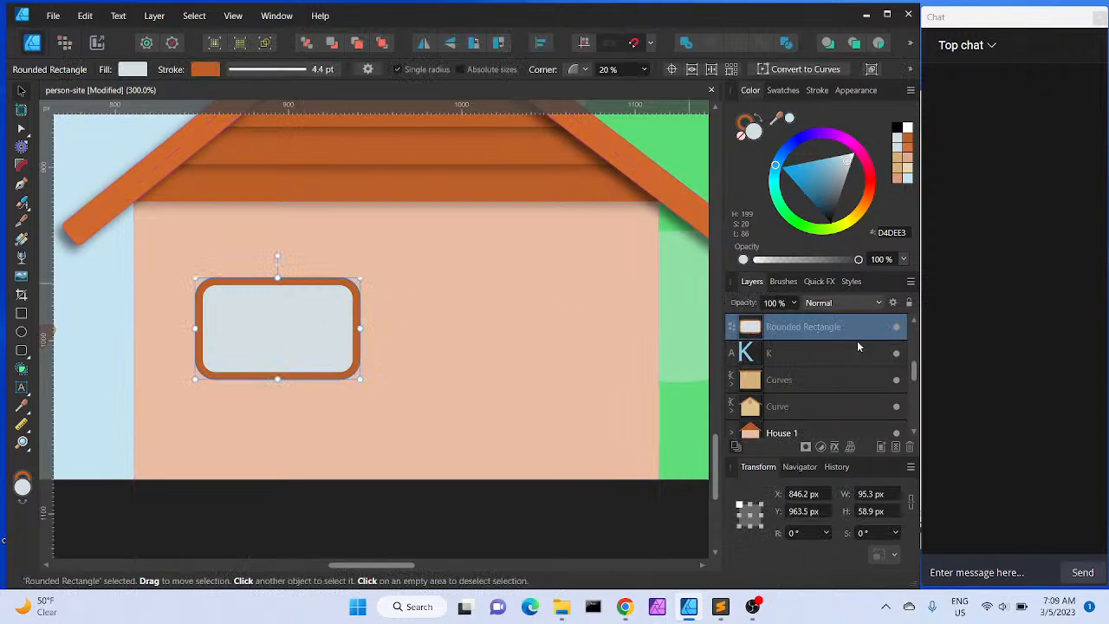
pyautogui.click(610, 331)
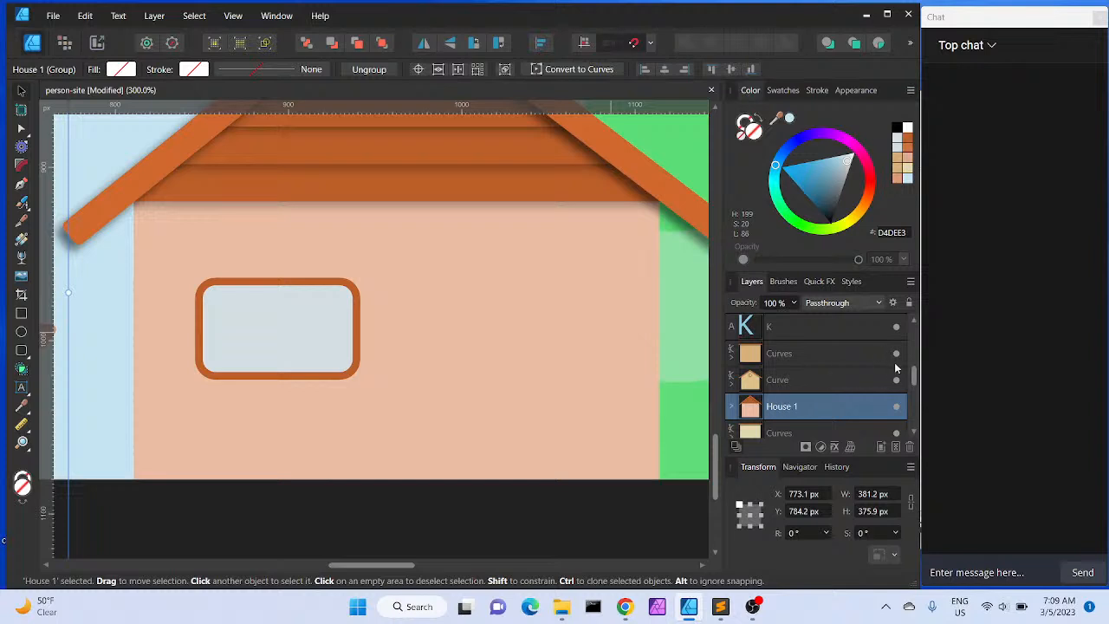
pyautogui.moveTo(912, 373); pyautogui.dragTo(912, 375)
pyautogui.moveTo(913, 376); pyautogui.dragTo(914, 319)
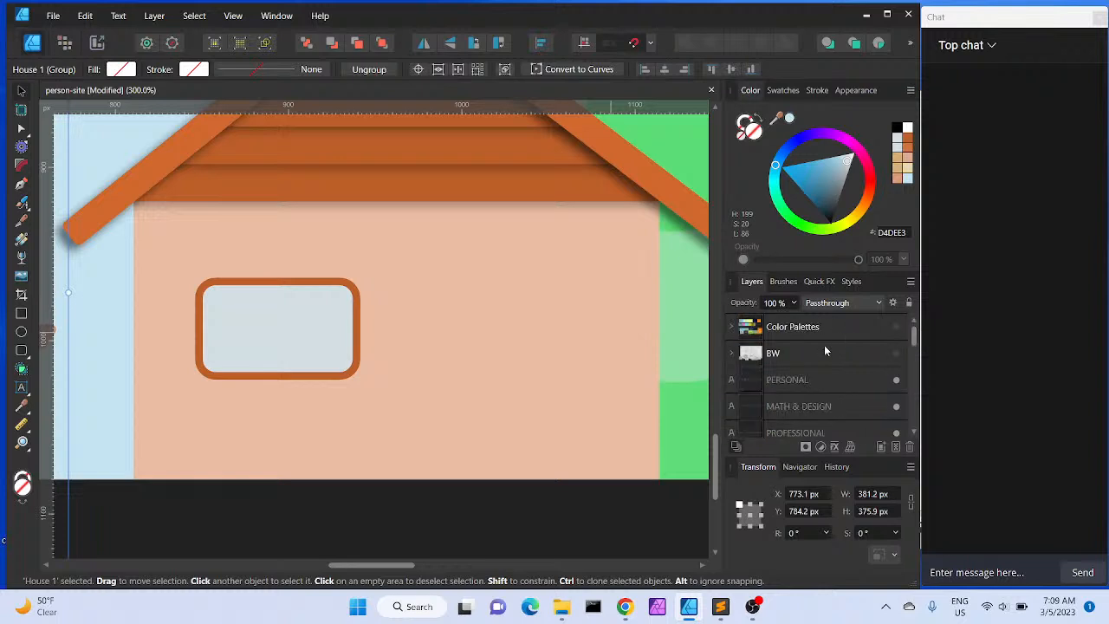
pyautogui.scroll(-5, 826, 364)
pyautogui.scroll(3, 828, 370)
pyautogui.scroll(2, 827, 370)
pyautogui.click(913, 433)
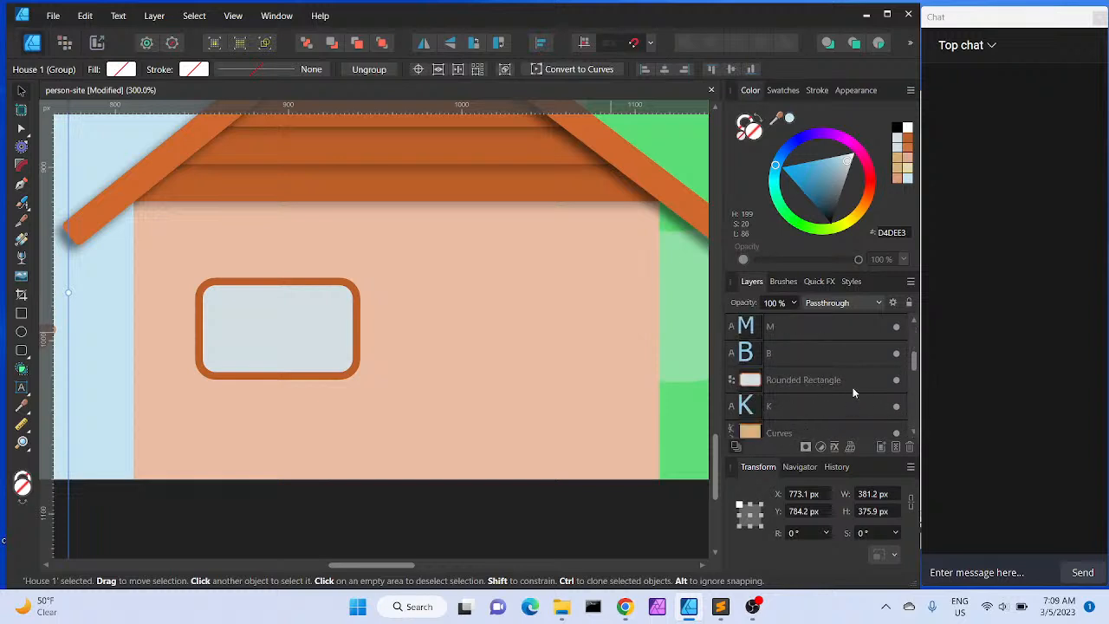
# Move the window rectangle layer into the House 1 group
pyautogui.click(847, 389)
pyautogui.moveTo(827, 389)
pyautogui.mouseDown()
pyautogui.moveTo(831, 433)
pyautogui.moveTo(812, 333)
pyautogui.mouseUp()
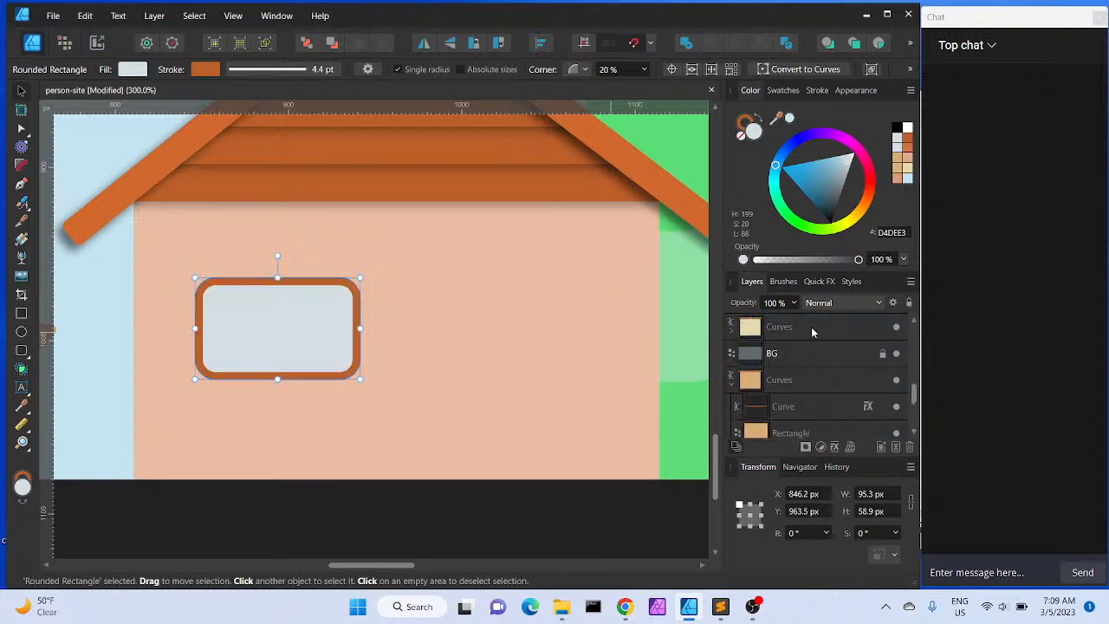
pyautogui.scroll(-2, 792, 371)
pyautogui.rightClick(790, 370)
pyautogui.click(913, 320)
pyautogui.click(913, 321)
pyautogui.click(913, 321)
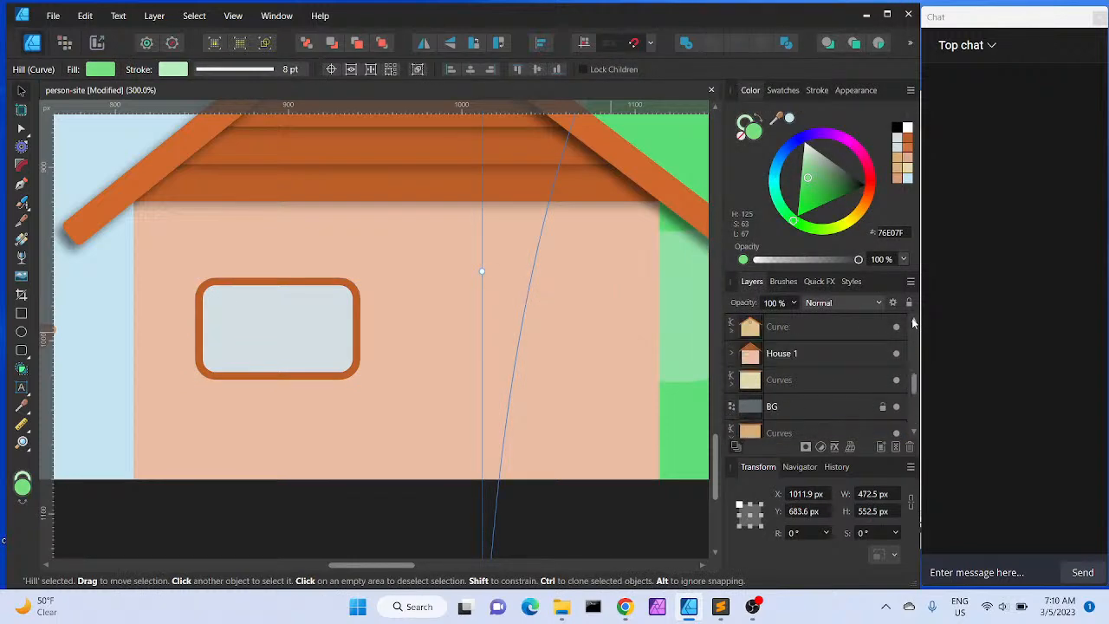
pyautogui.click(730, 353)
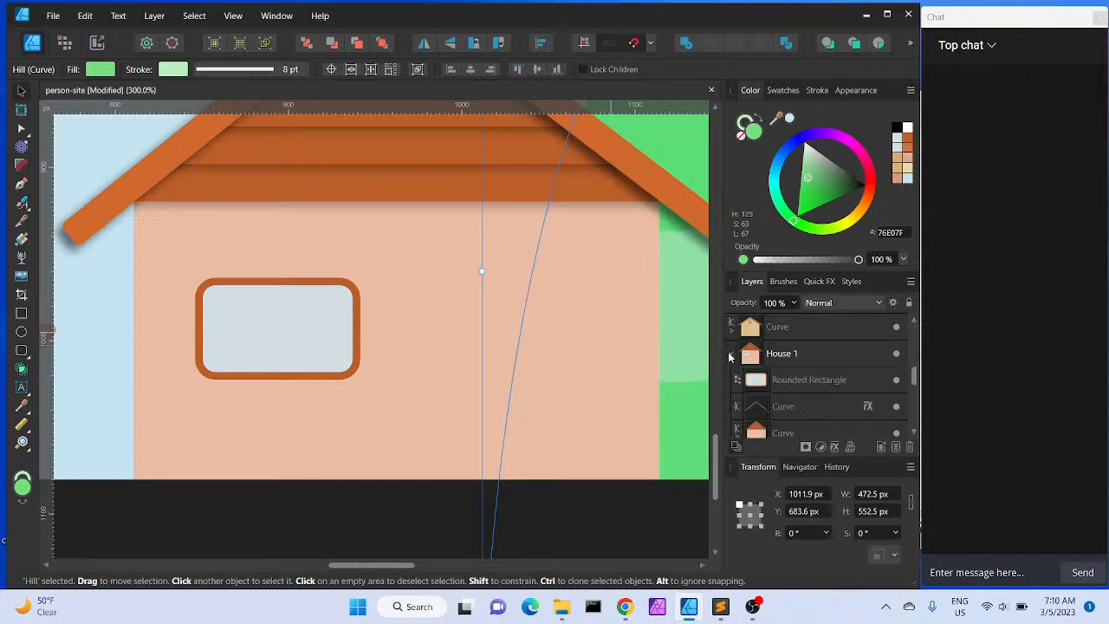
pyautogui.click(792, 380)
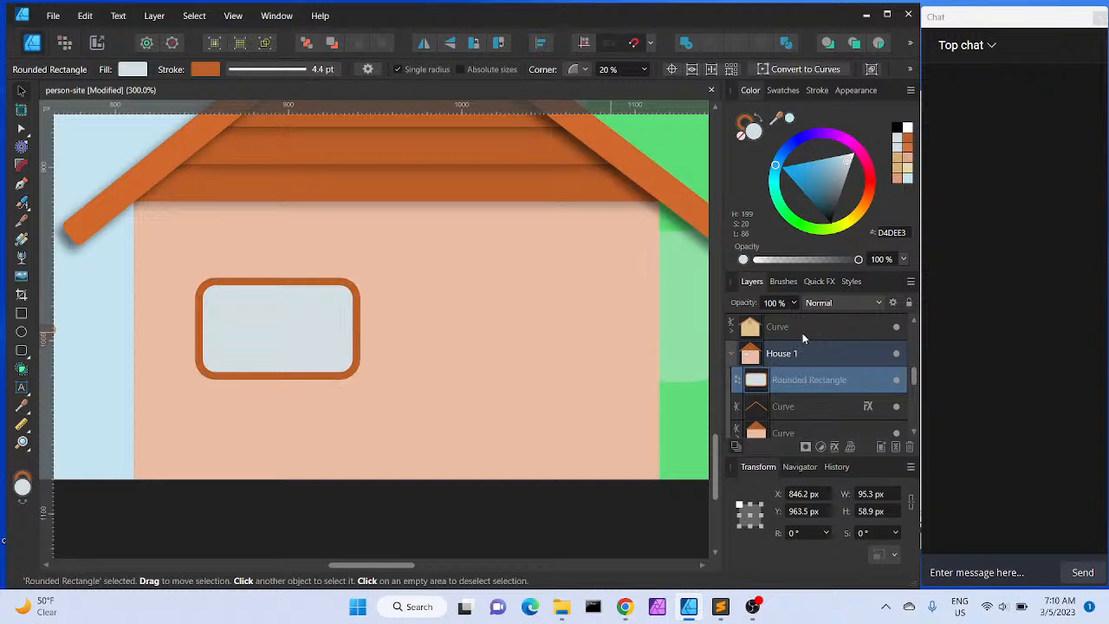
pyautogui.click(802, 329)
pyautogui.click(801, 385)
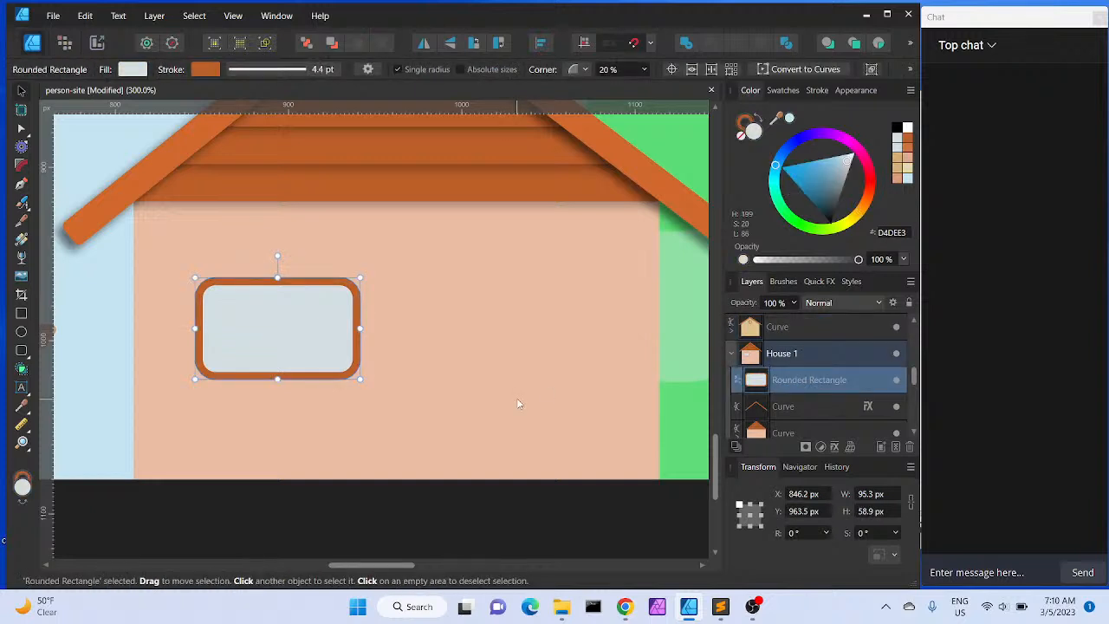
# Duplicate the window frame to the right side of the middle house
pyautogui.moveTo(275, 324)
pyautogui.keyDown('ctrl'); pyautogui.mouseDown()
pyautogui.moveTo(510, 324)
pyautogui.moveTo(496, 325)
pyautogui.mouseUp(); pyautogui.keyUp('ctrl')
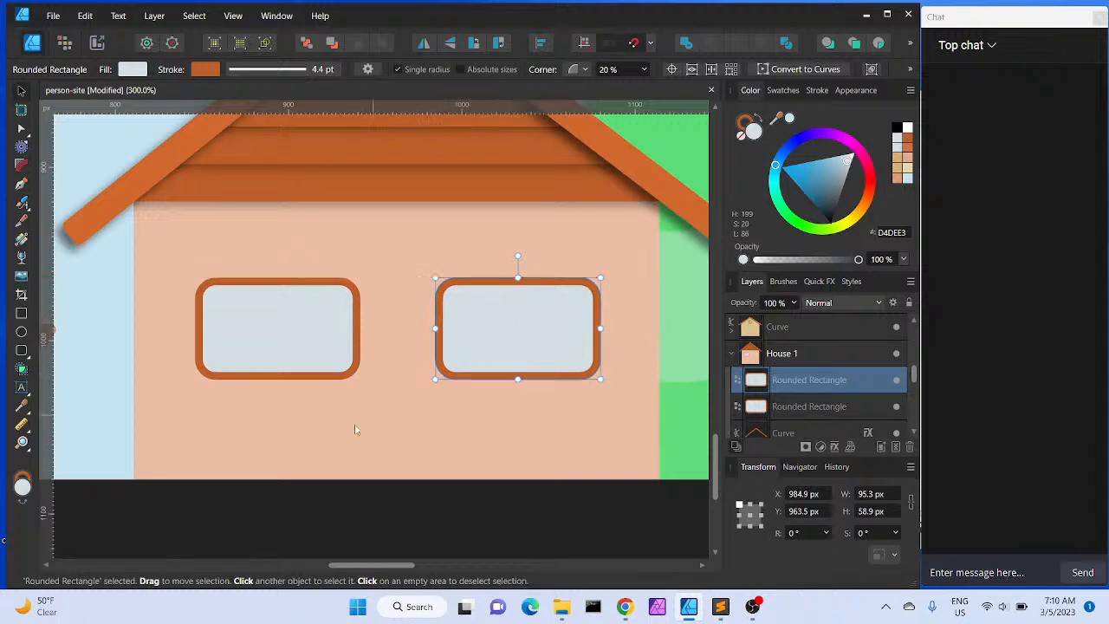
pyautogui.keyDown('shift'); pyautogui.click(306, 340); pyautogui.keyUp('shift')
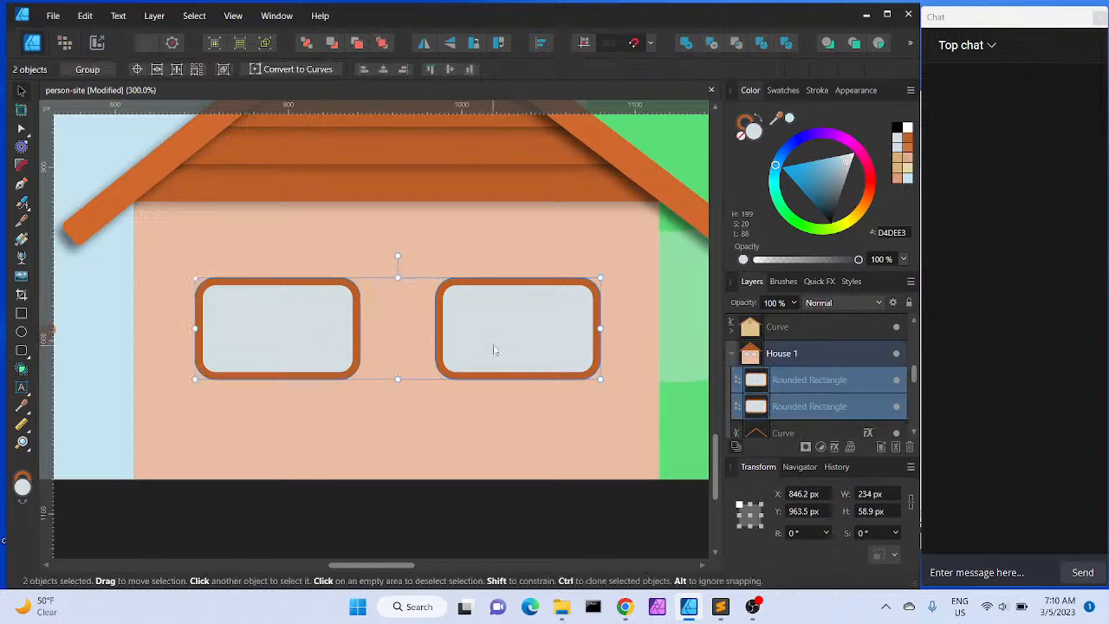
pyautogui.moveTo(523, 352)
pyautogui.mouseDown()
pyautogui.moveTo(537, 451)
pyautogui.moveTo(520, 472)
pyautogui.moveTo(529, 493)
pyautogui.mouseUp()
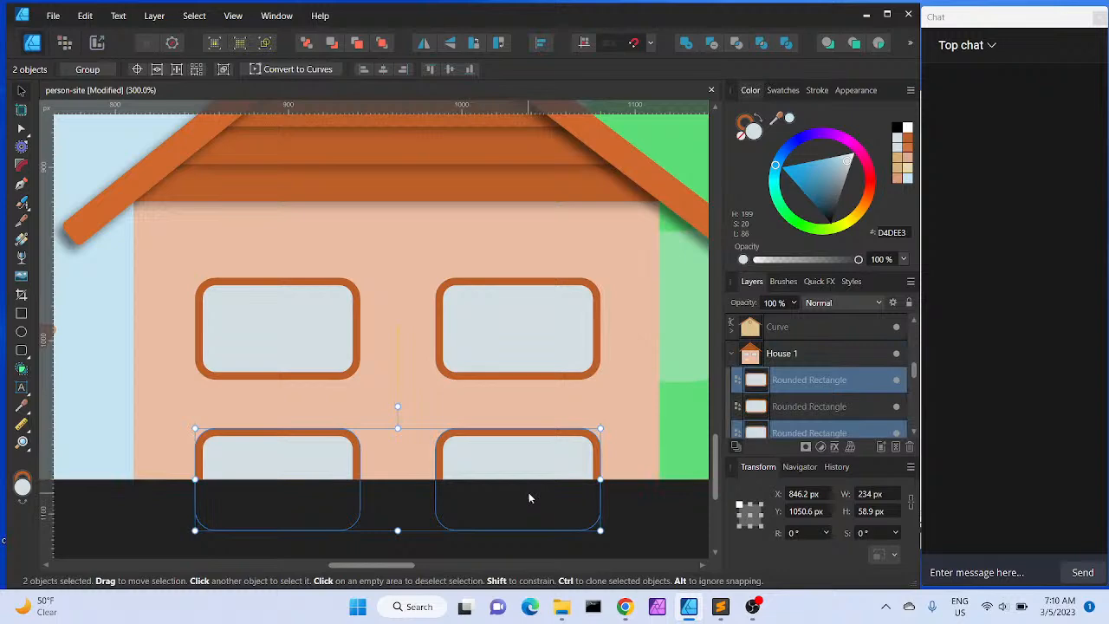
pyautogui.hotkey('ctrl', '-')
pyautogui.hotkey('ctrl', '-')
pyautogui.hotkey('ctrl', '-')
pyautogui.hotkey('ctrl', '-')
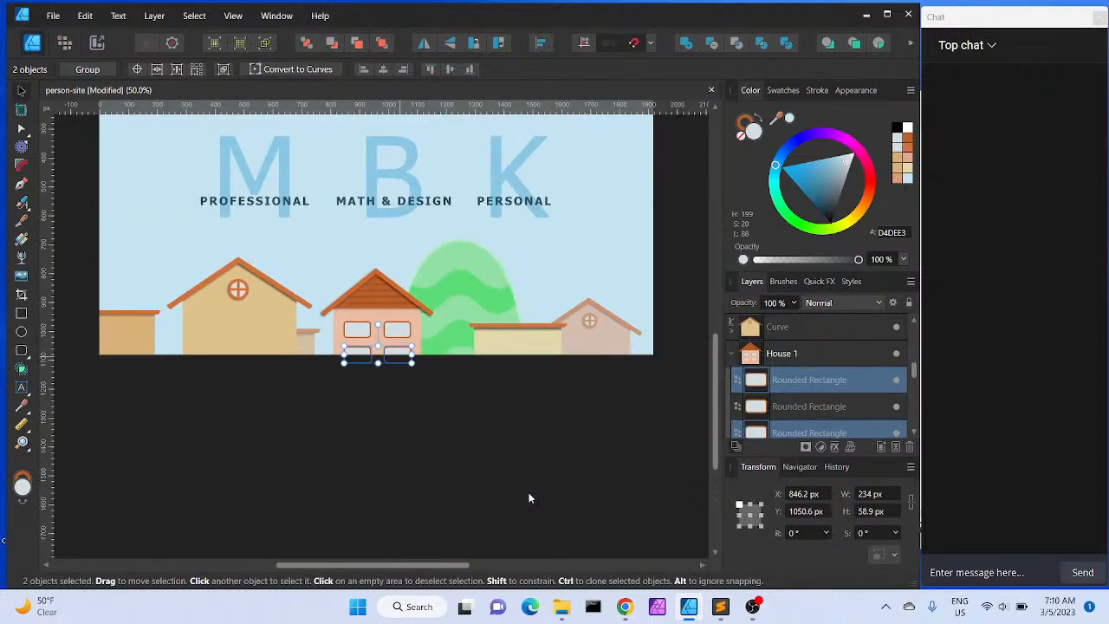
pyautogui.hotkey('ctrl', '=')
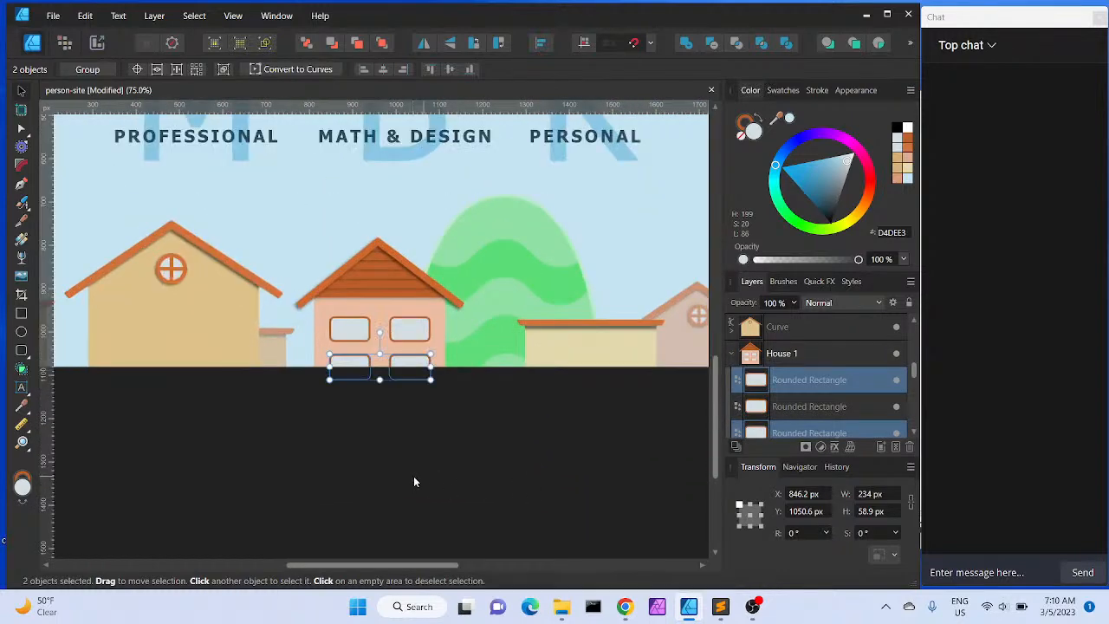
pyautogui.press('space')
pyautogui.moveTo(414, 482); pyautogui.dragTo(442, 534)
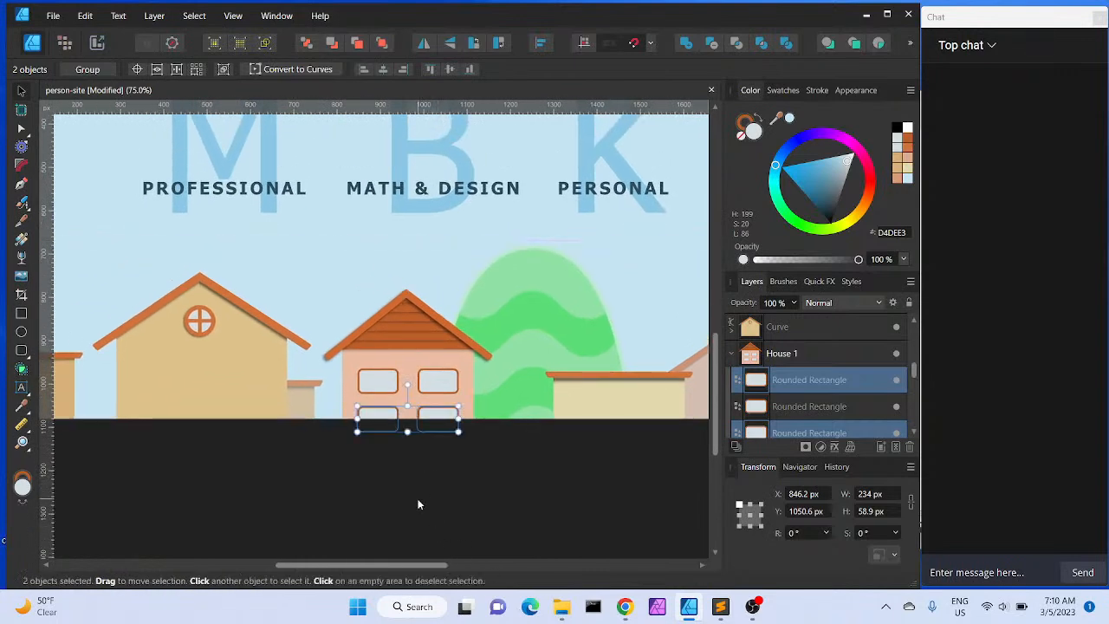
pyautogui.press('Delete')
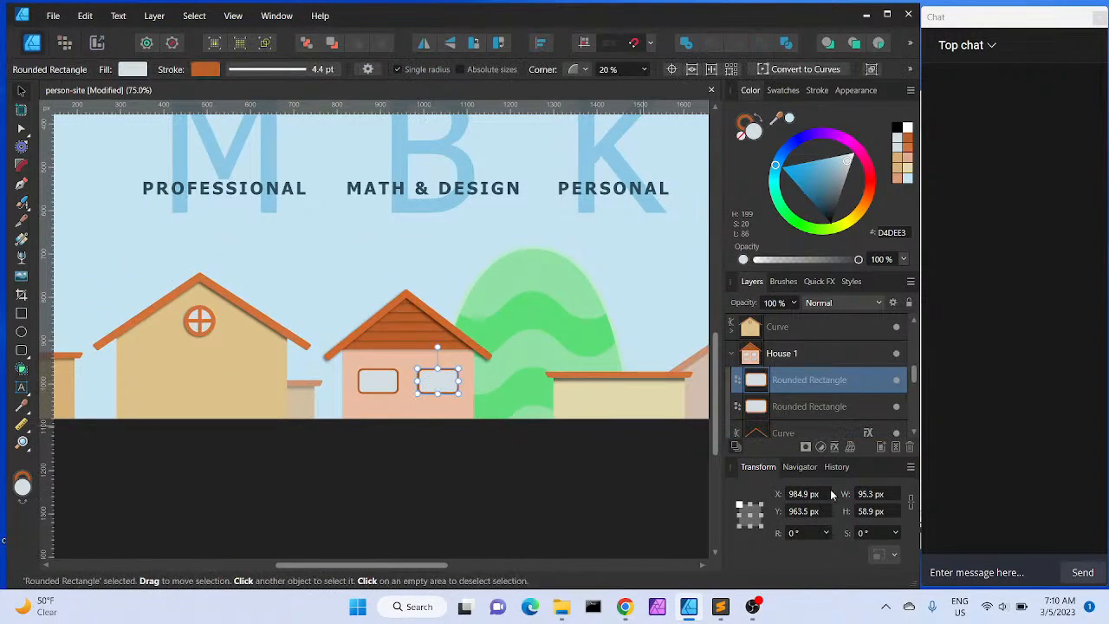
# Set the right window's height to 95.3*1.618 px and move it slightly up
pyautogui.click(863, 495)
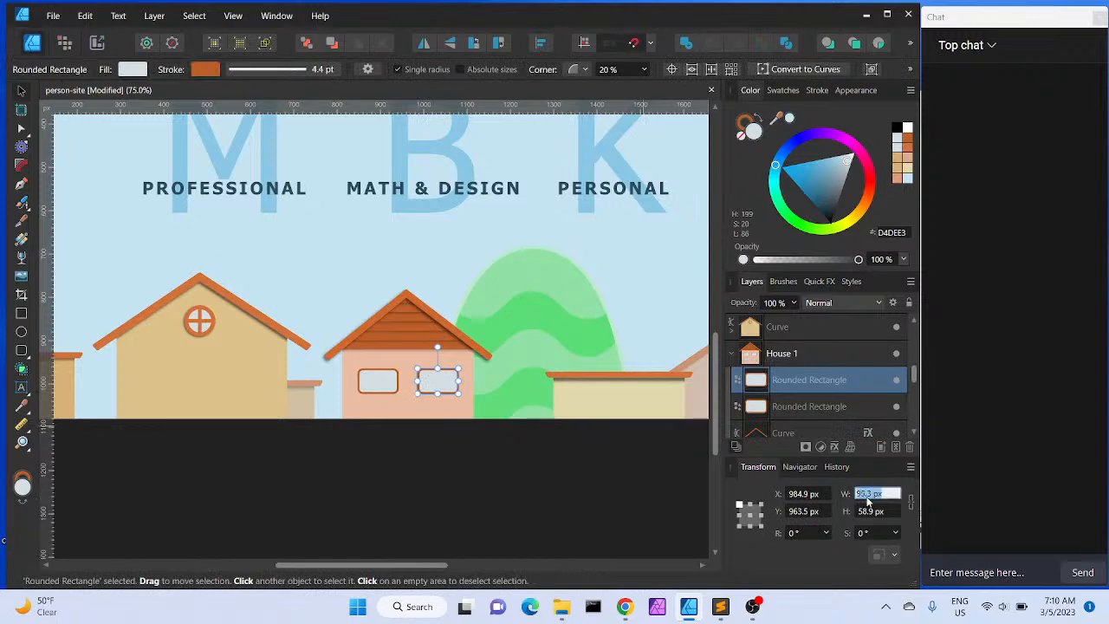
pyautogui.doubleClick(857, 495)
pyautogui.click(868, 512)
pyautogui.click(868, 511)
pyautogui.moveTo(869, 511); pyautogui.dragTo(849, 518)
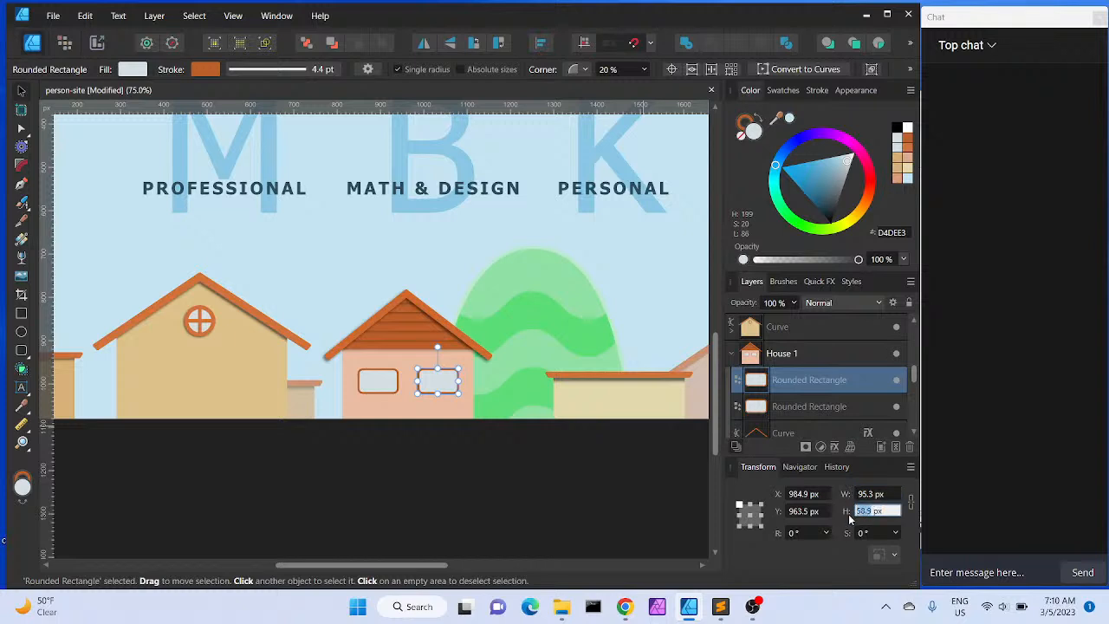
pyautogui.write('95.3*1.618')
pyautogui.press('Return')
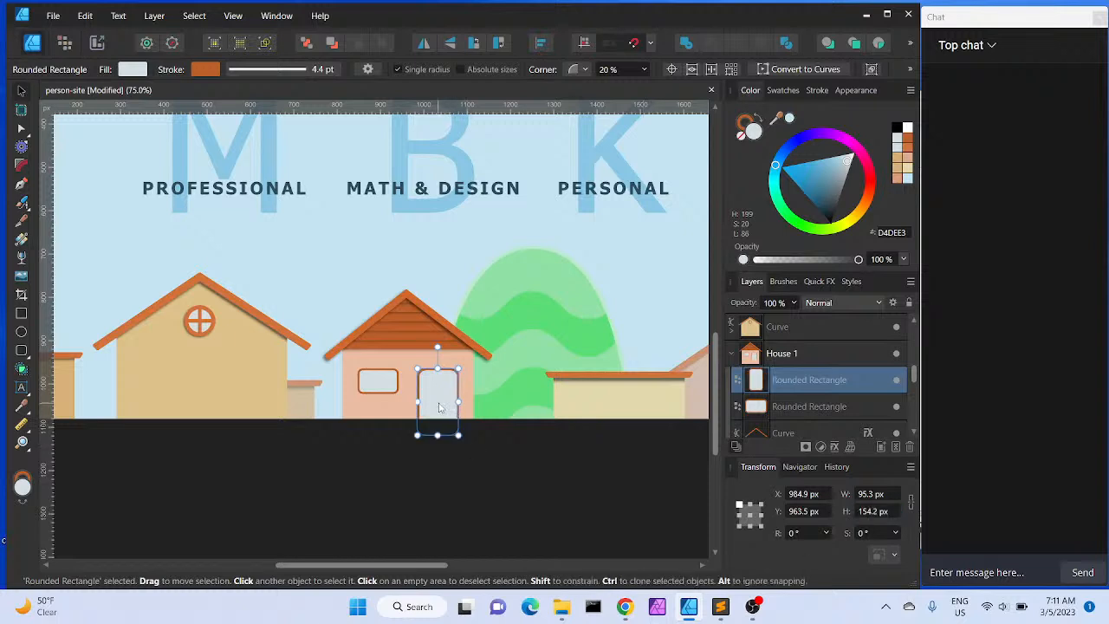
pyautogui.moveTo(434, 404); pyautogui.dragTo(438, 379)
# Replace the wide left window with a copy of the tall window placed to its left
pyautogui.click(385, 389)
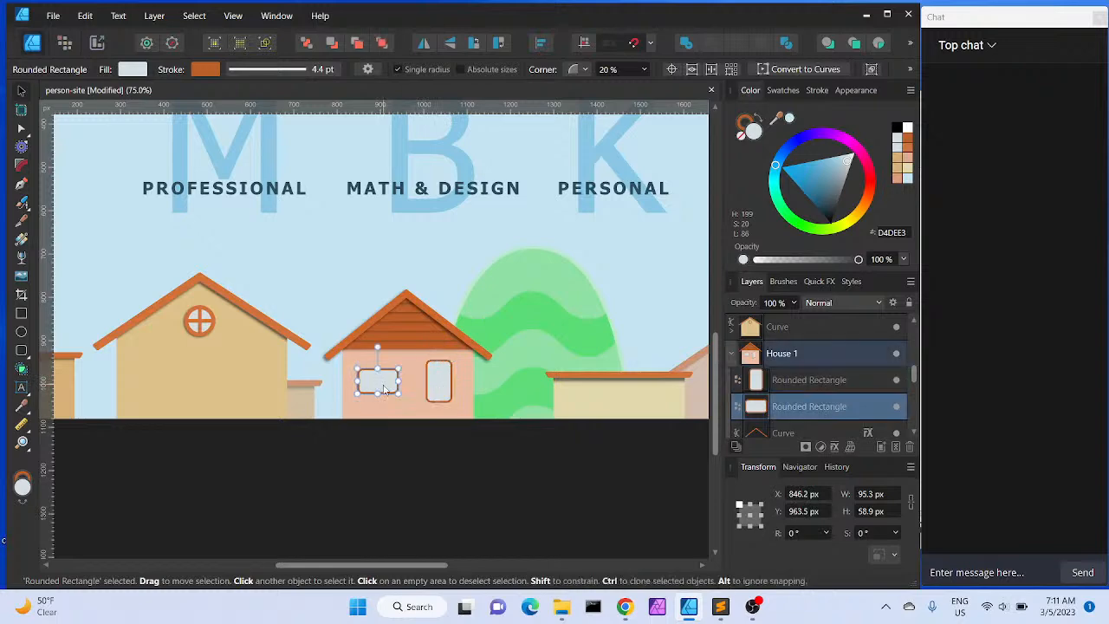
pyautogui.press('Delete')
pyautogui.click(439, 381)
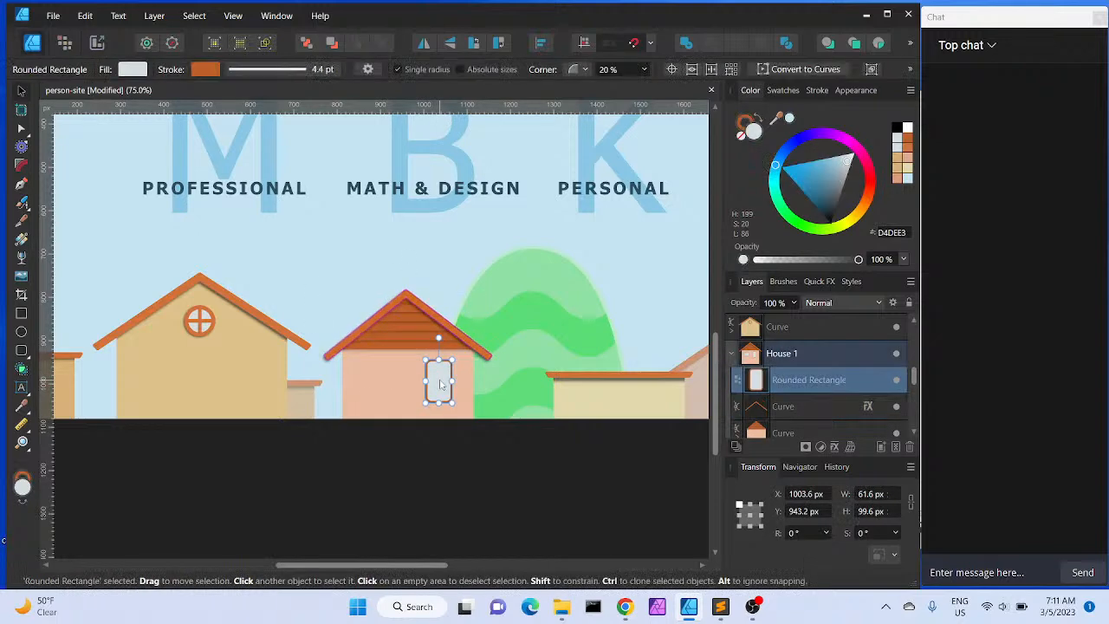
pyautogui.moveTo(440, 385); pyautogui.dragTo(394, 386)
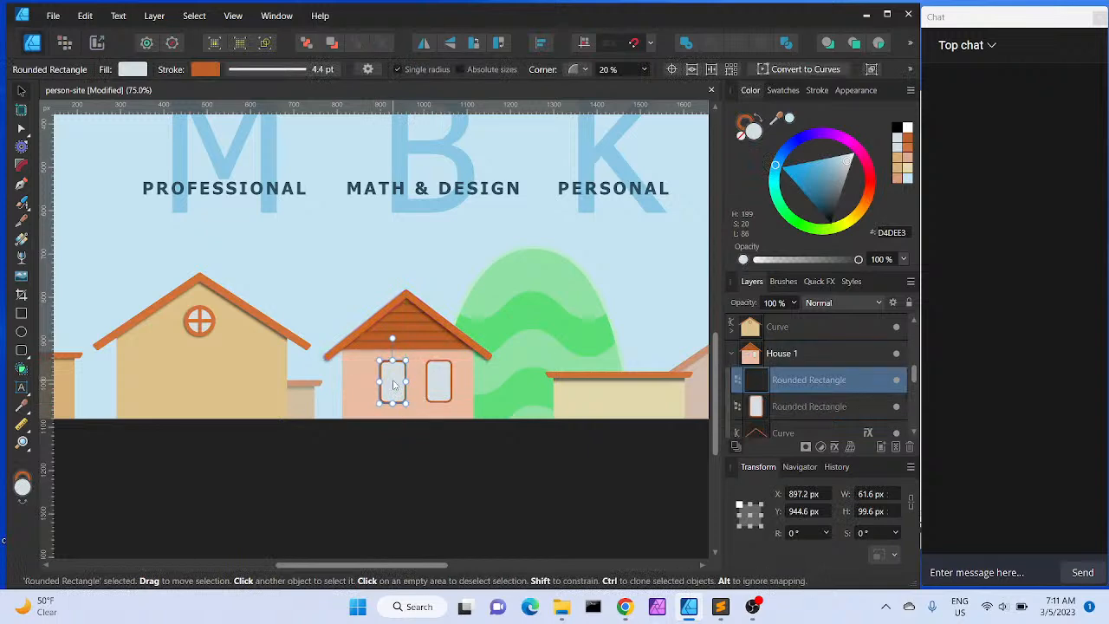
# Add an inner shadow to the right window of the middle house with radius 1.6 px, offset 2.4 px and angle 225°
pyautogui.click(435, 441)
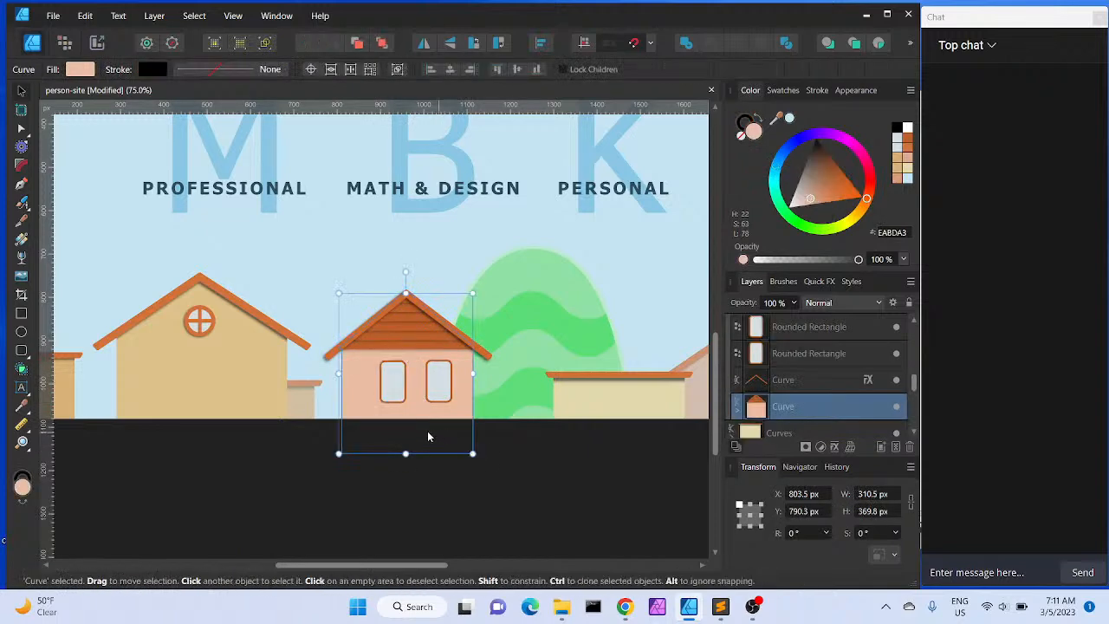
pyautogui.click(438, 381)
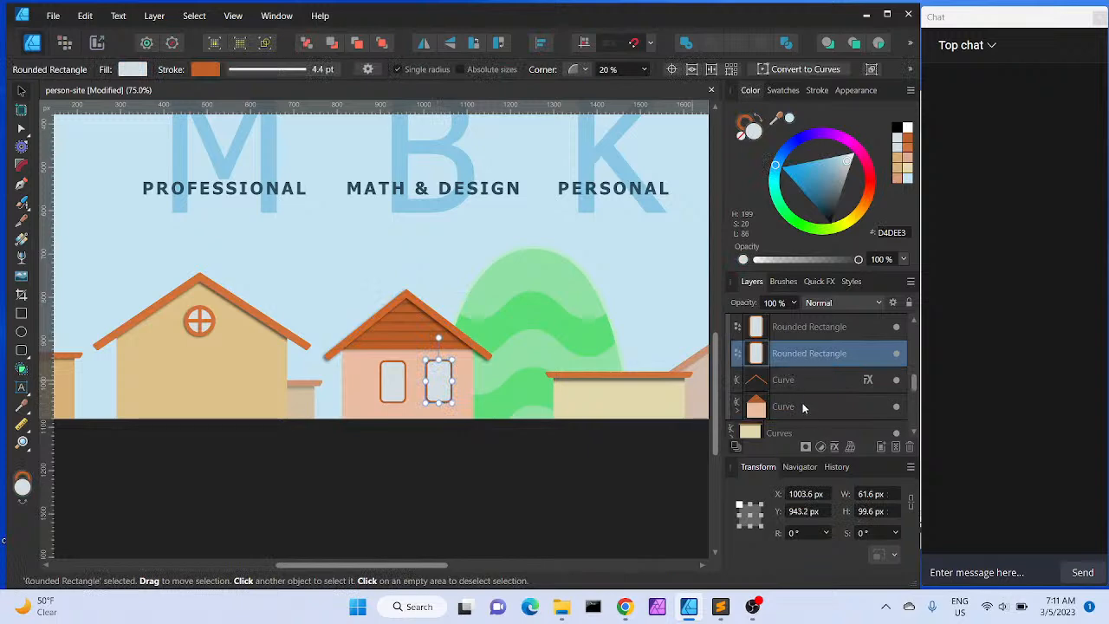
pyautogui.hotkey('ctrl', '=')
pyautogui.hotkey('ctrl', '=')
pyautogui.hotkey('ctrl', '=')
pyautogui.hotkey('ctrl', '=')
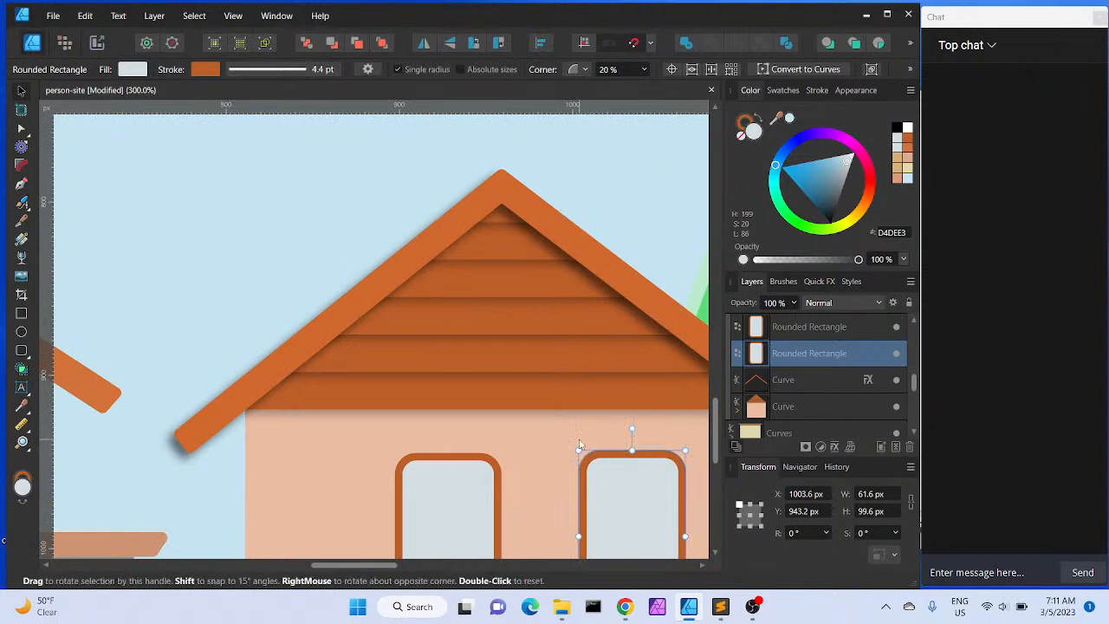
pyautogui.scroll(-3, 580, 443)
pyautogui.hscroll(3, 580, 444)
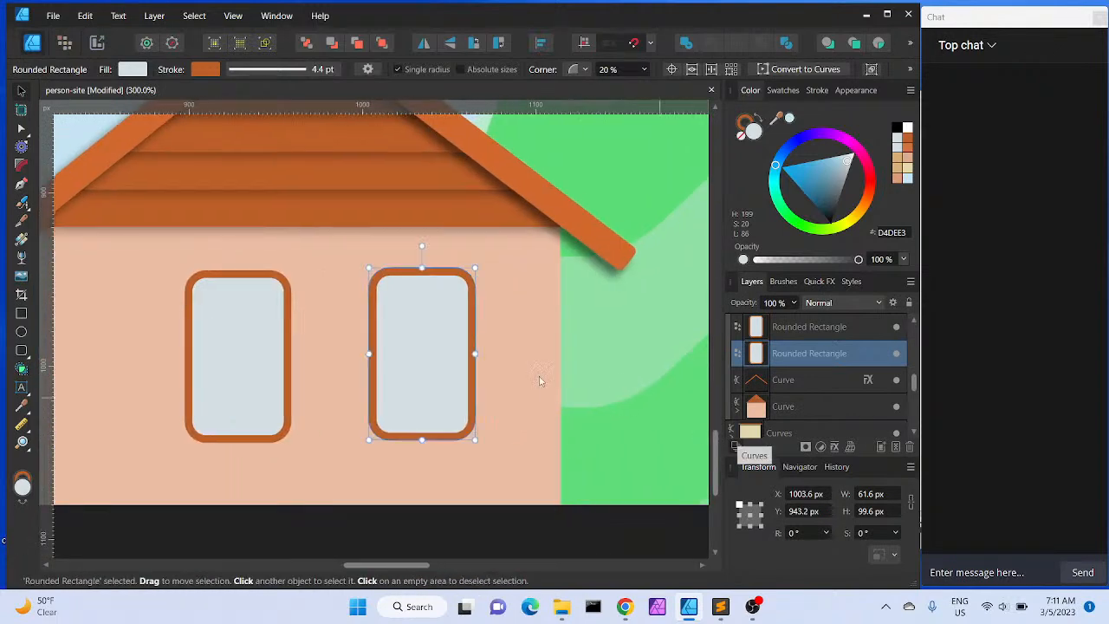
pyautogui.click(836, 447)
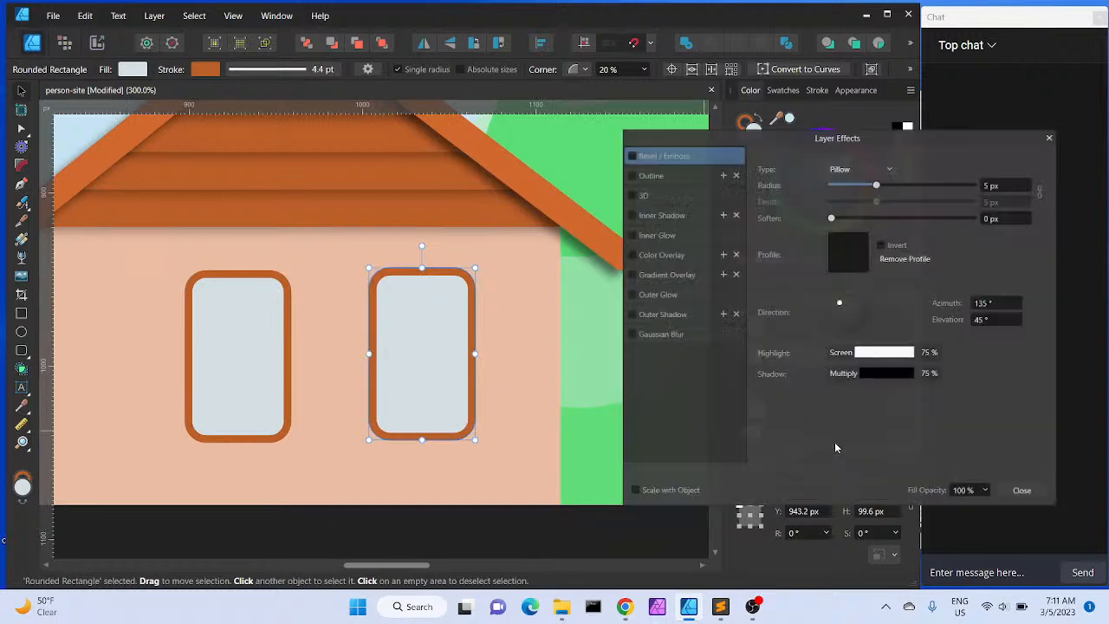
pyautogui.click(645, 213)
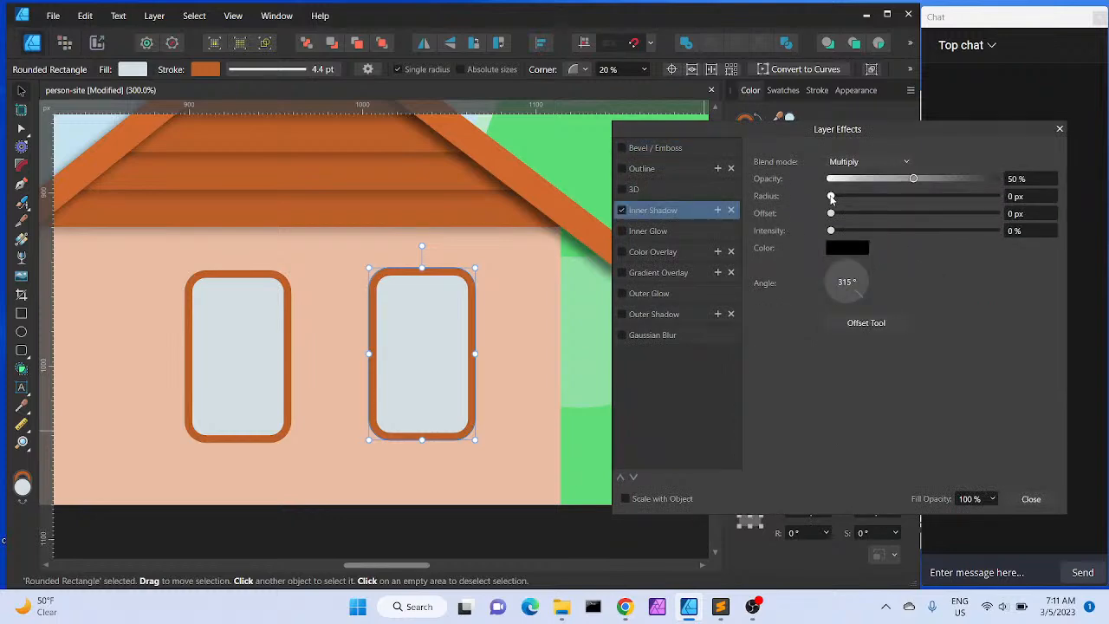
pyautogui.moveTo(830, 198); pyautogui.dragTo(870, 196)
pyautogui.moveTo(871, 281); pyautogui.dragTo(839, 299)
pyautogui.moveTo(832, 214)
pyautogui.mouseDown()
pyautogui.moveTo(884, 218)
pyautogui.moveTo(835, 232)
pyautogui.moveTo(888, 228)
pyautogui.moveTo(848, 228)
pyautogui.mouseUp()
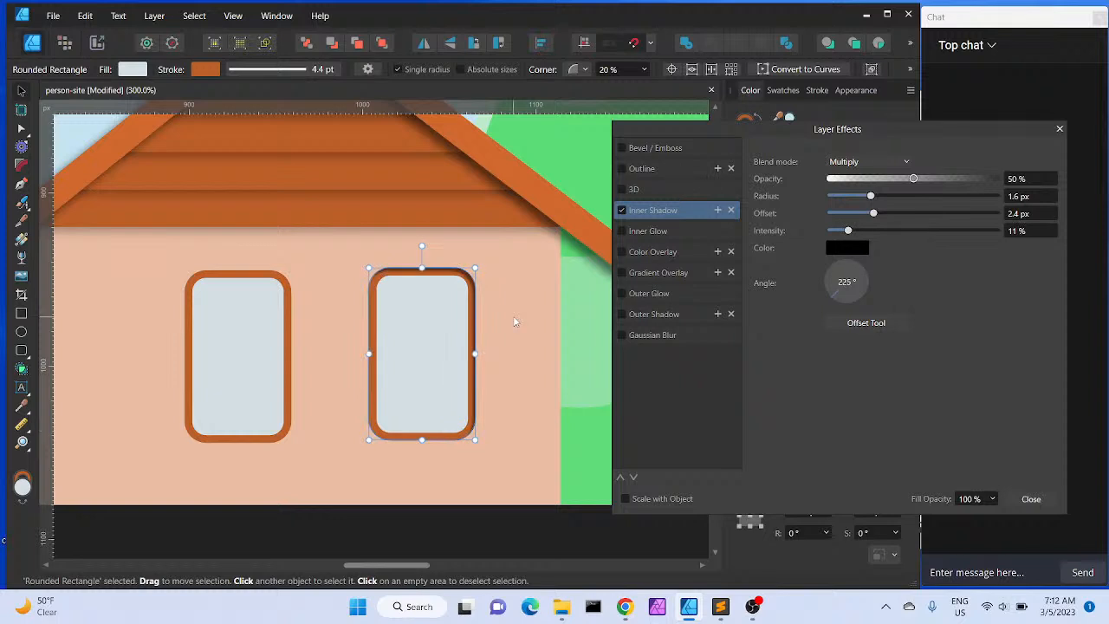
pyautogui.click(1030, 498)
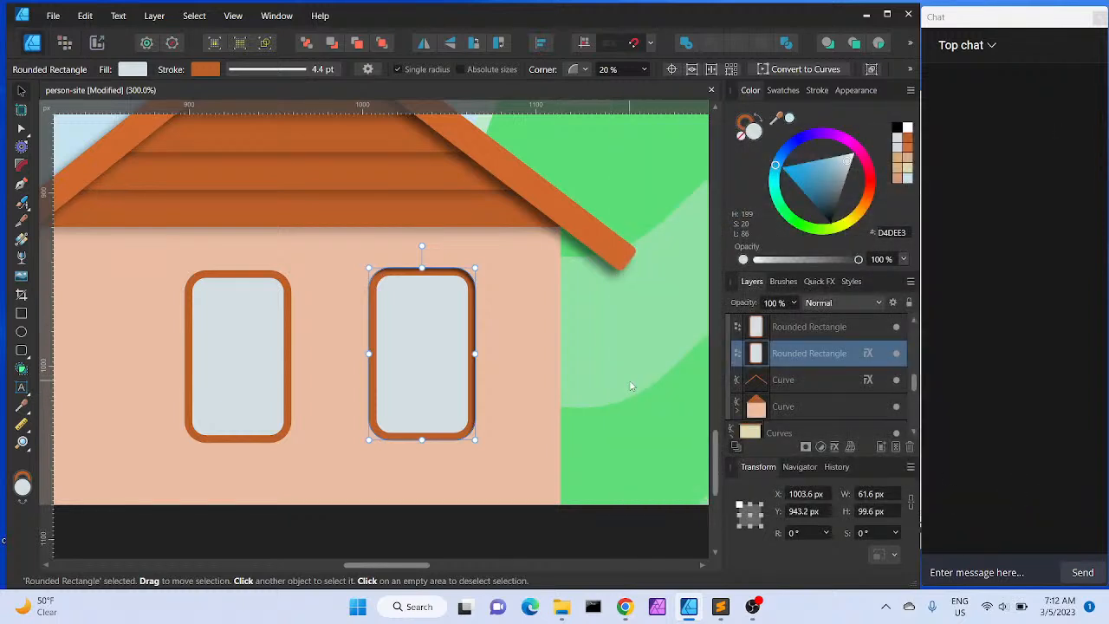
# Turn off the right window's inner shadow
pyautogui.click(867, 353)
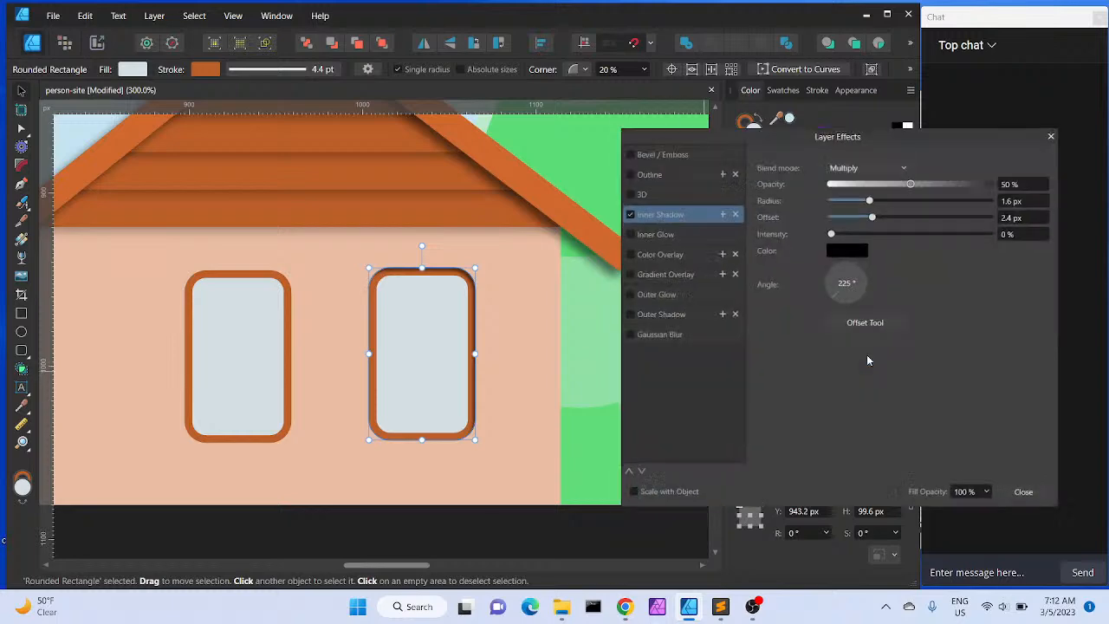
pyautogui.click(621, 211)
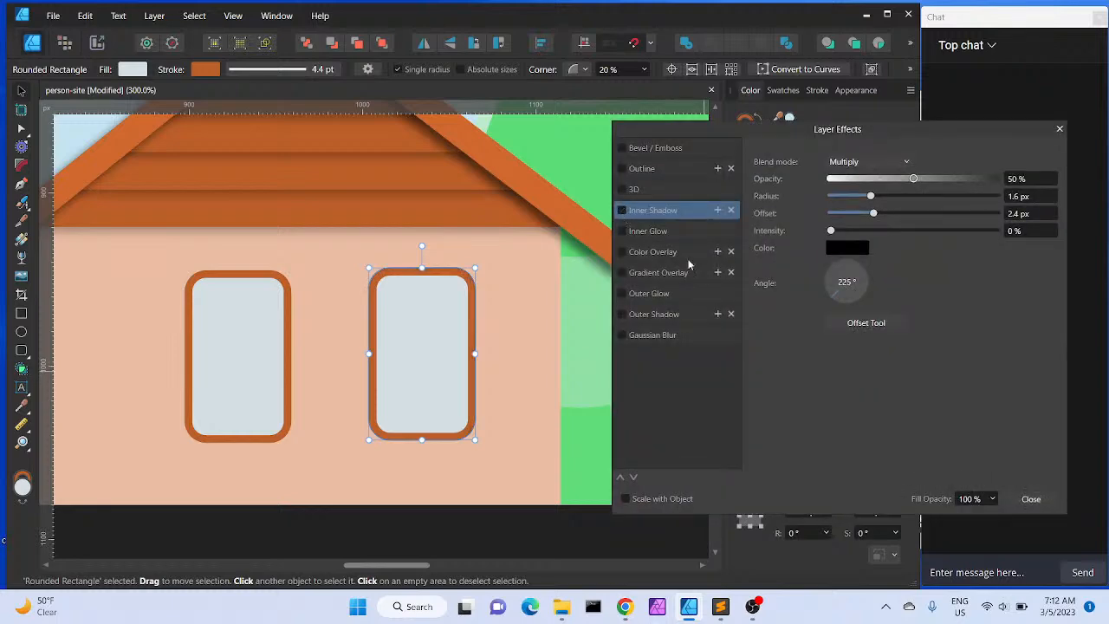
pyautogui.click(1030, 499)
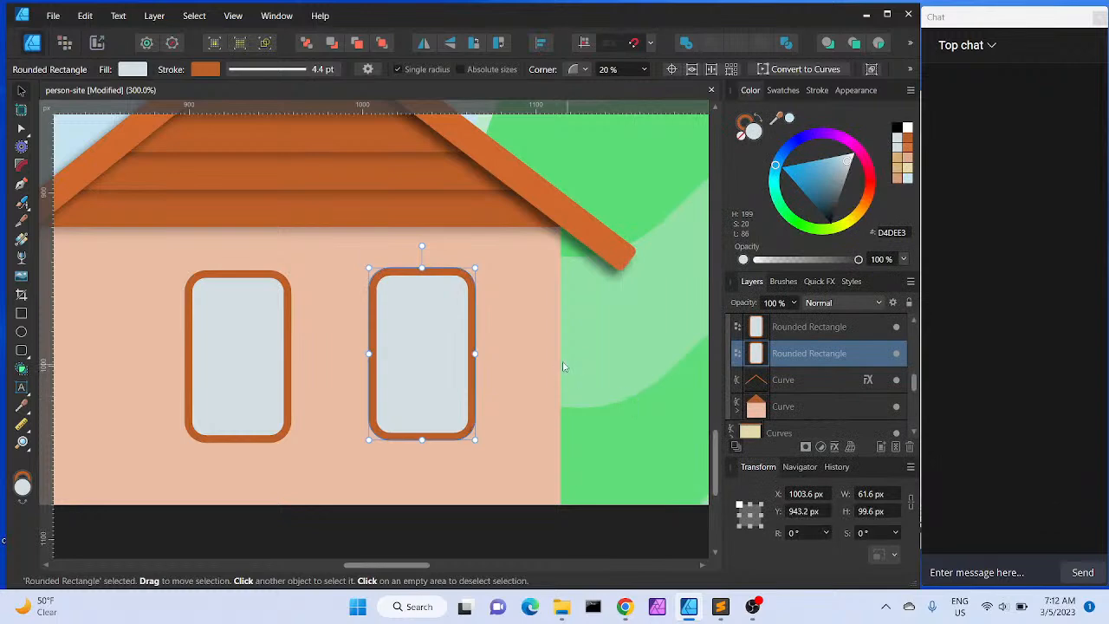
# Expand the right window's stroke into a separate frame curve
pyautogui.click(162, 17)
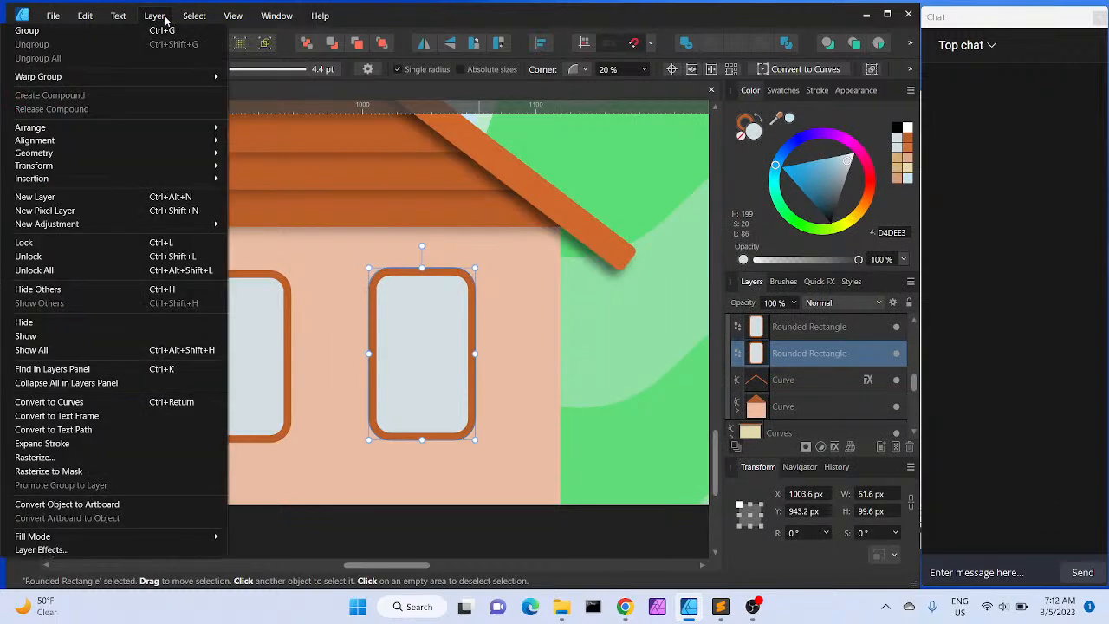
pyautogui.click(100, 444)
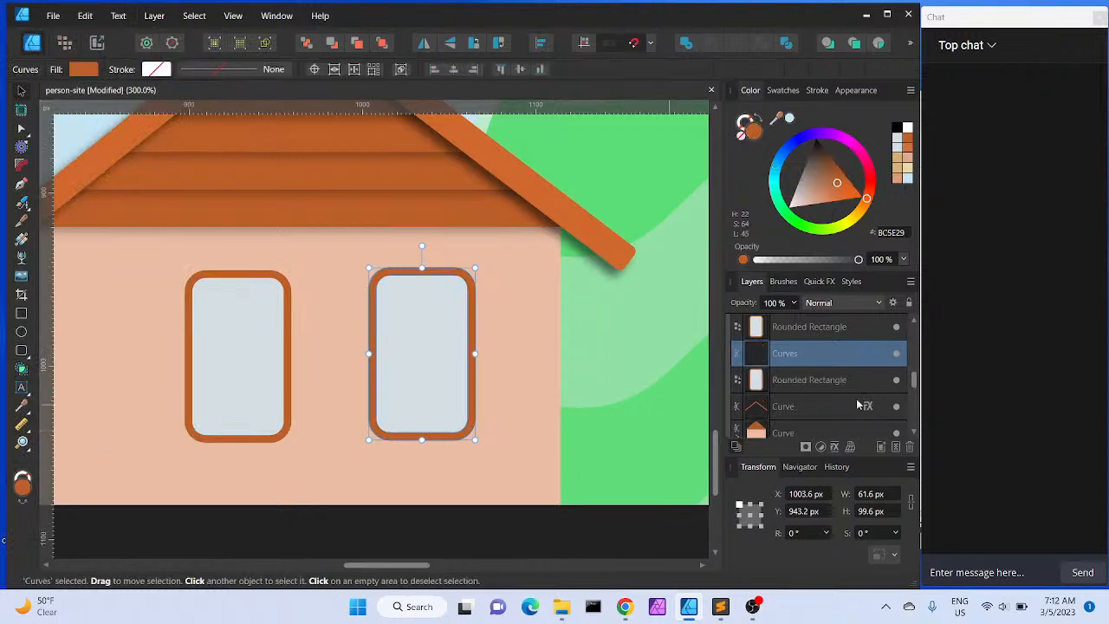
pyautogui.click(796, 379)
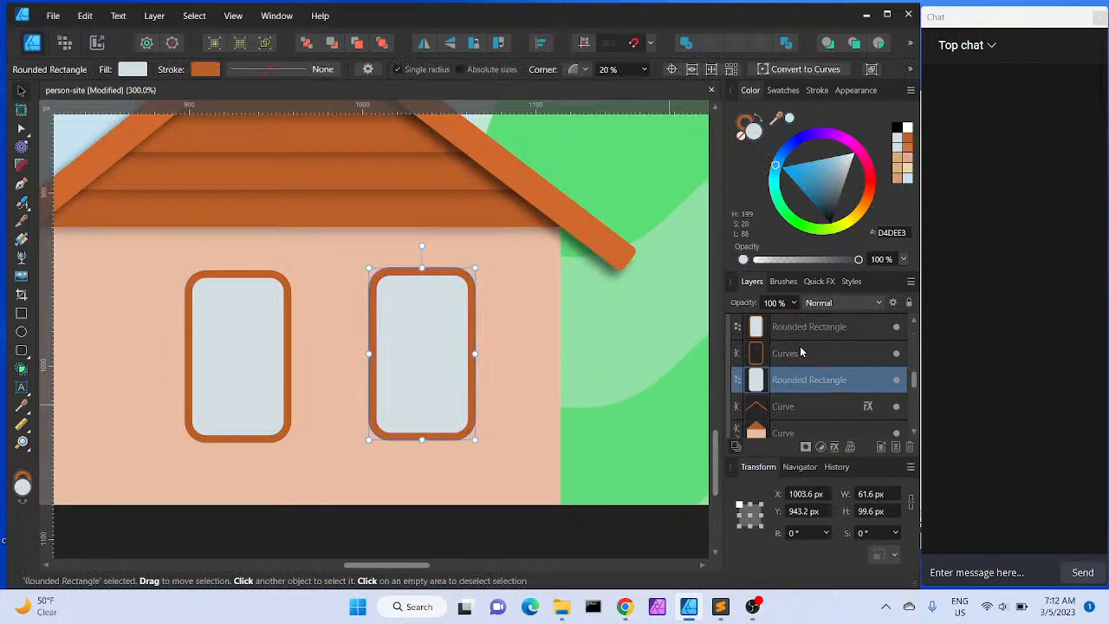
pyautogui.click(801, 351)
pyautogui.click(798, 380)
pyautogui.click(796, 355)
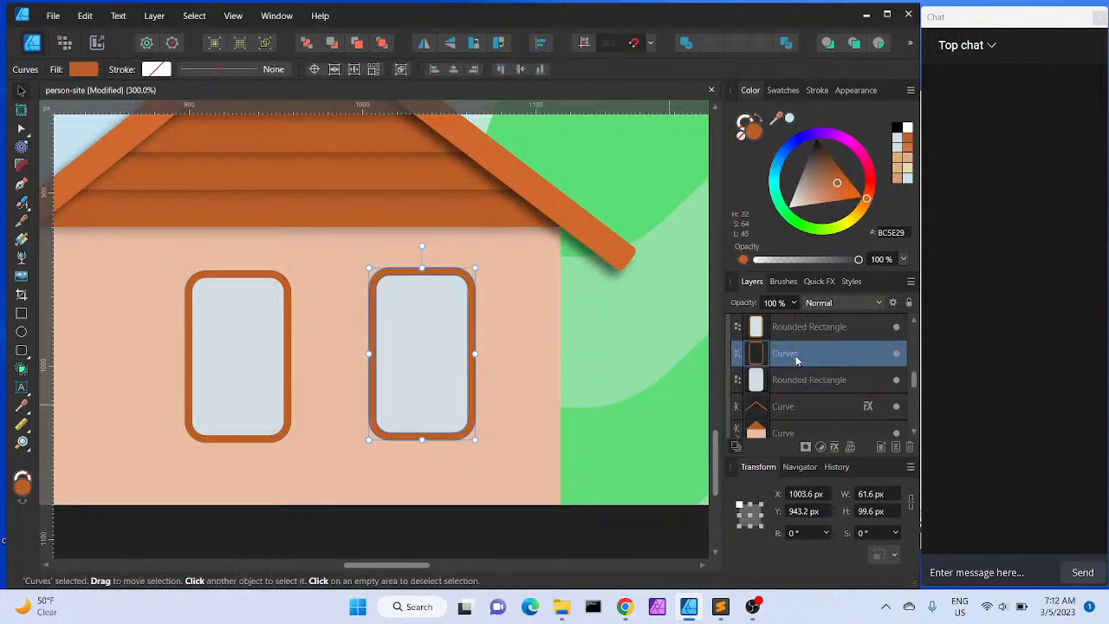
# Delete the left window of the middle house
pyautogui.click(809, 328)
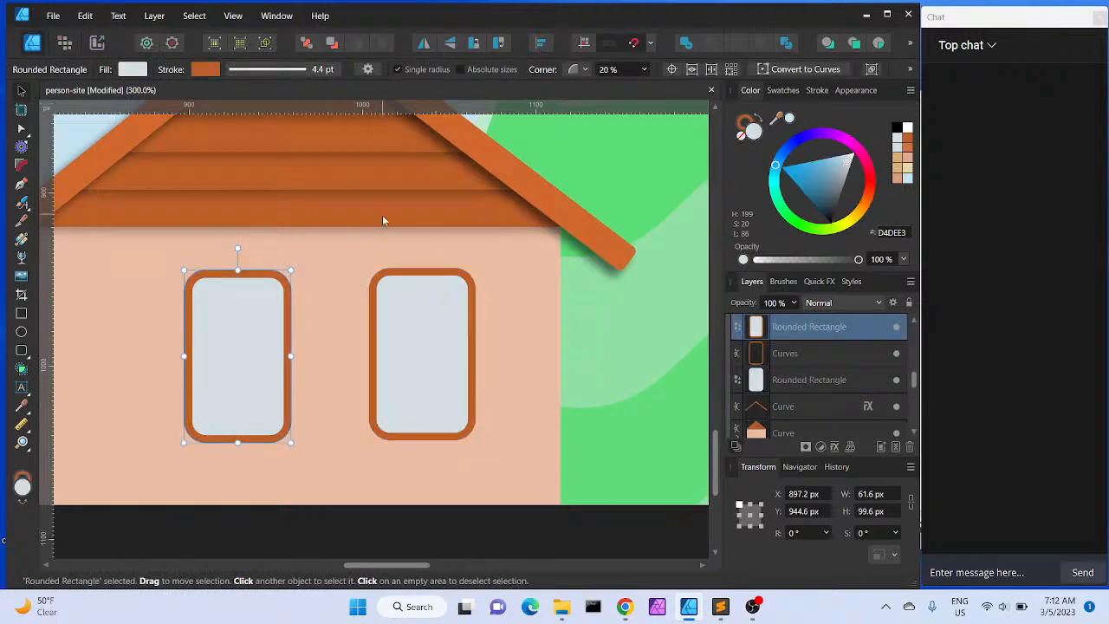
pyautogui.press('Delete')
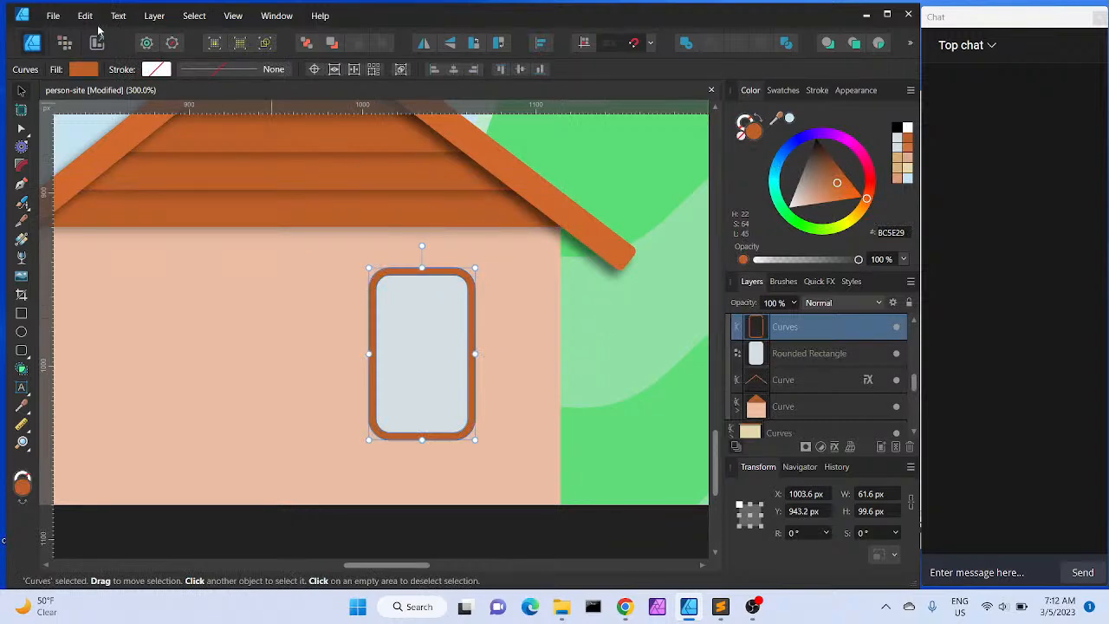
# Shrink the window's glass rectangle to about 52 × 89 px inside the expanded frame
pyautogui.click(830, 357)
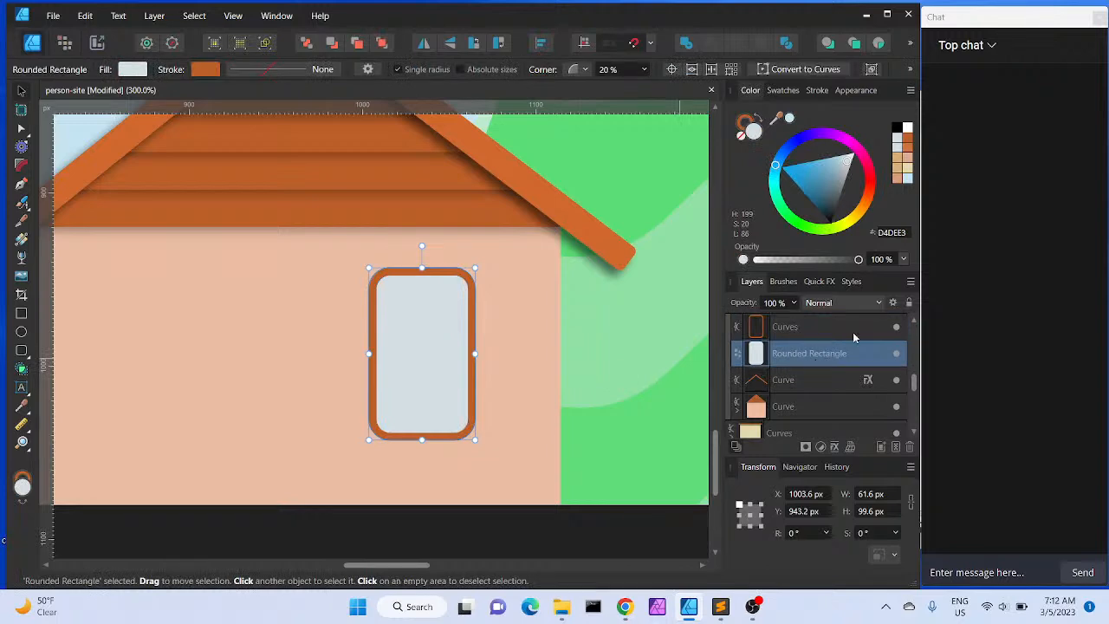
pyautogui.click(895, 327)
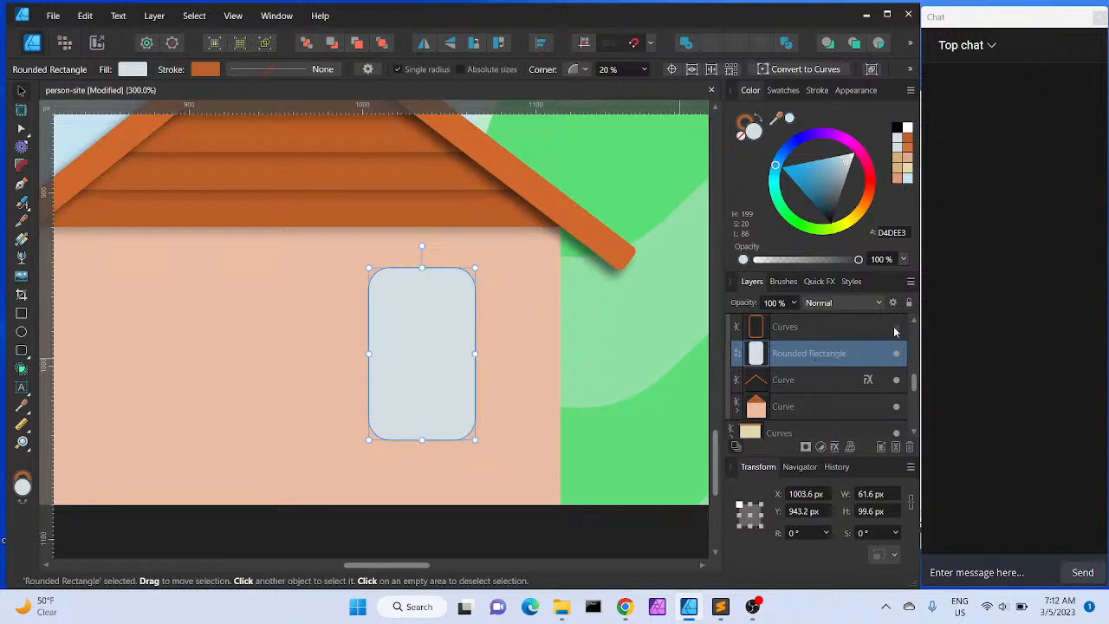
pyautogui.click(895, 327)
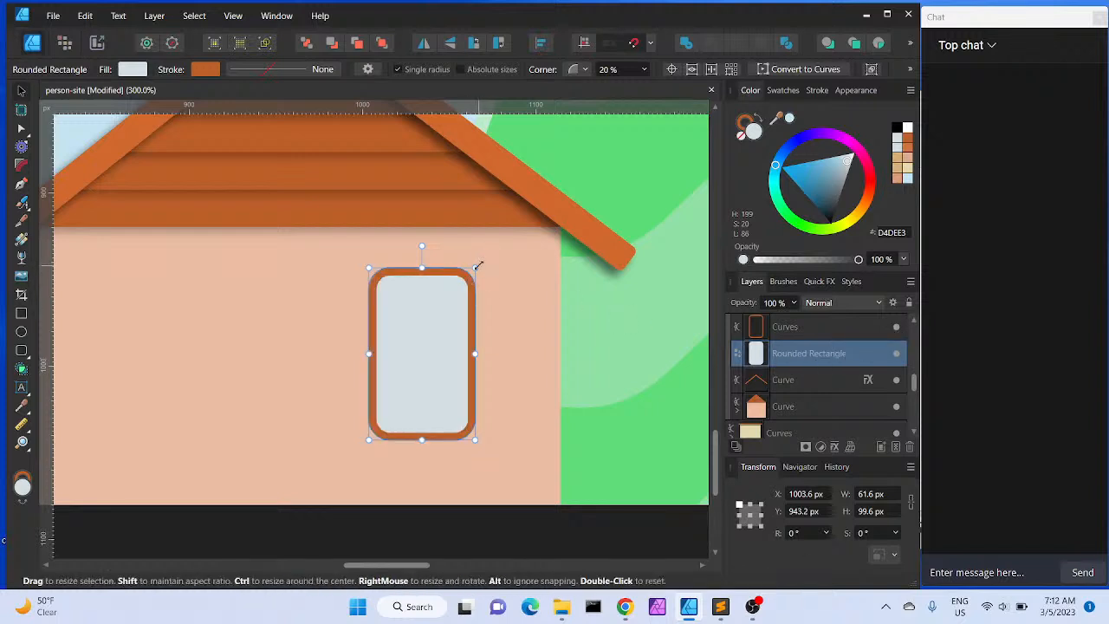
pyautogui.moveTo(476, 266); pyautogui.dragTo(470, 270)
pyautogui.moveTo(470, 273); pyautogui.dragTo(470, 276)
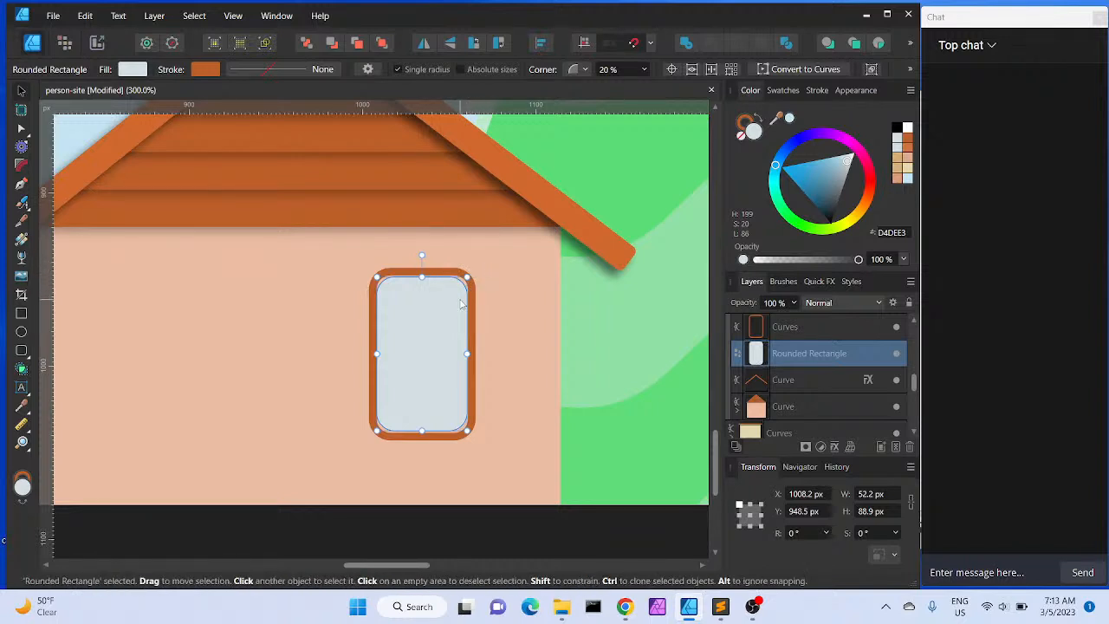
# Fit the glass rectangle to about 52.6 × 91.1 px inside the frame and set its corner to 15%
pyautogui.hotkey('ctrl', '=')
pyautogui.hotkey('ctrl', '=')
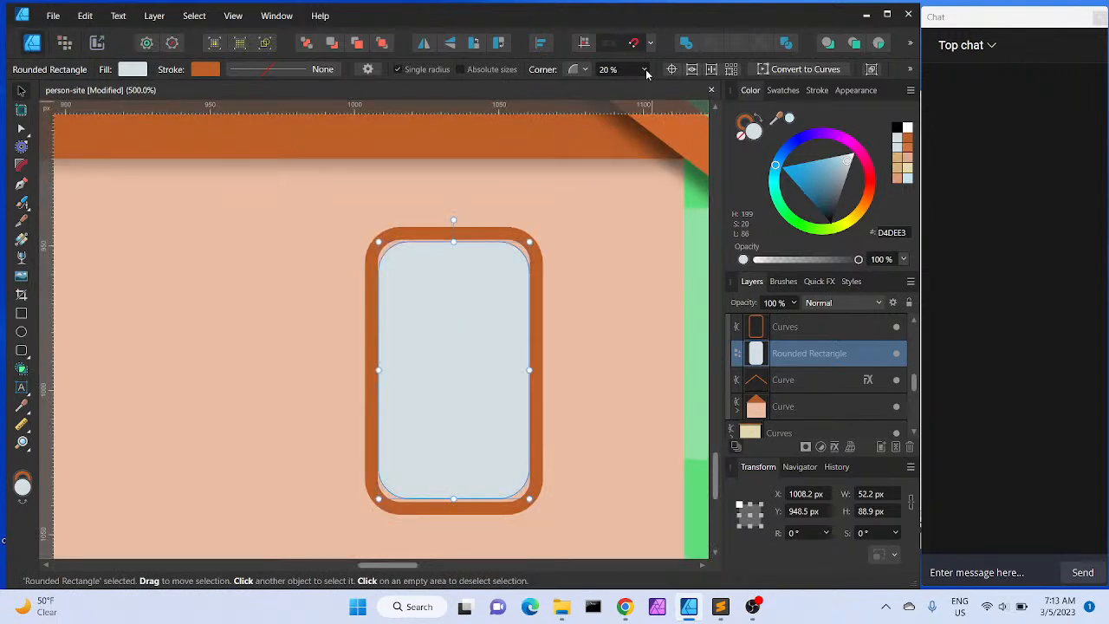
pyautogui.moveTo(454, 241); pyautogui.dragTo(454, 239)
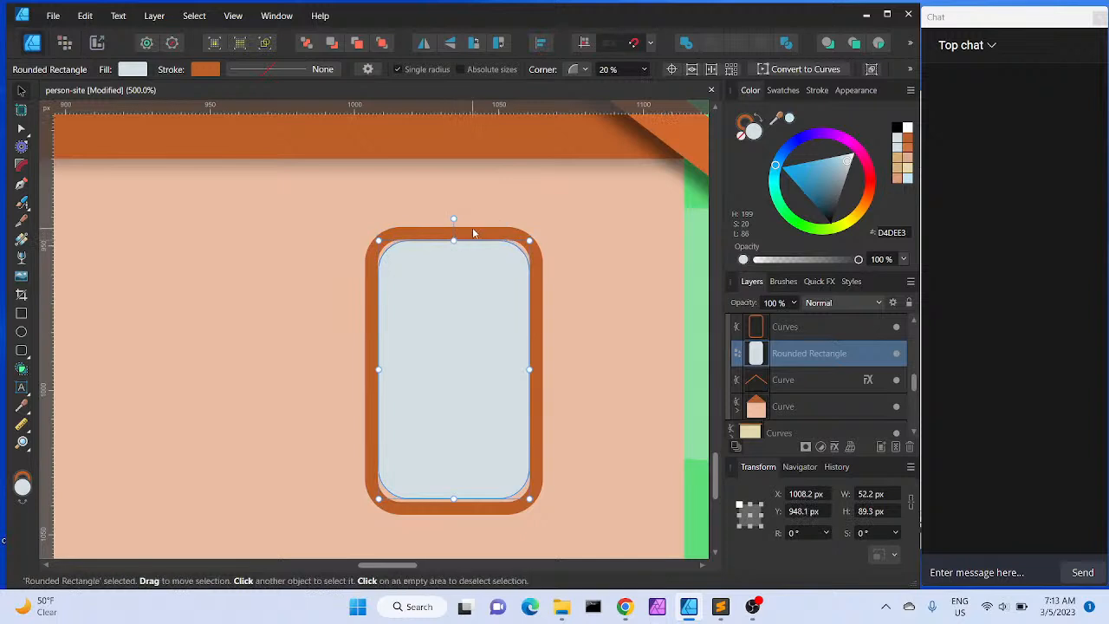
pyautogui.click(473, 232)
pyautogui.click(447, 285)
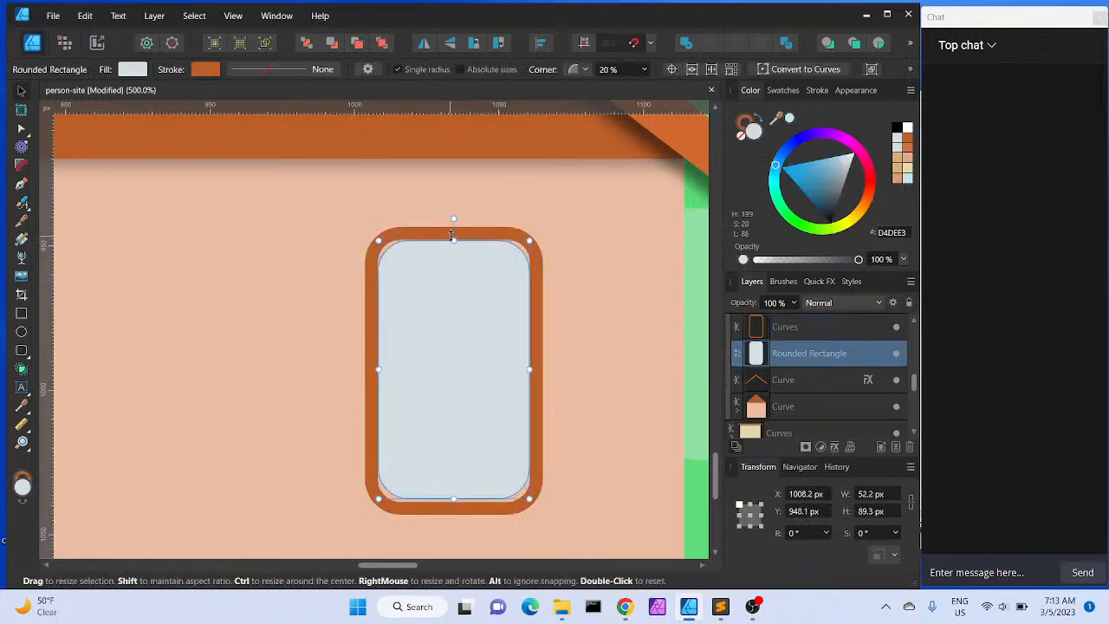
pyautogui.moveTo(453, 238)
pyautogui.mouseDown()
pyautogui.moveTo(454, 248)
pyautogui.moveTo(454, 238)
pyautogui.mouseUp()
pyautogui.moveTo(530, 368); pyautogui.dragTo(532, 368)
pyautogui.moveTo(454, 499); pyautogui.dragTo(451, 502)
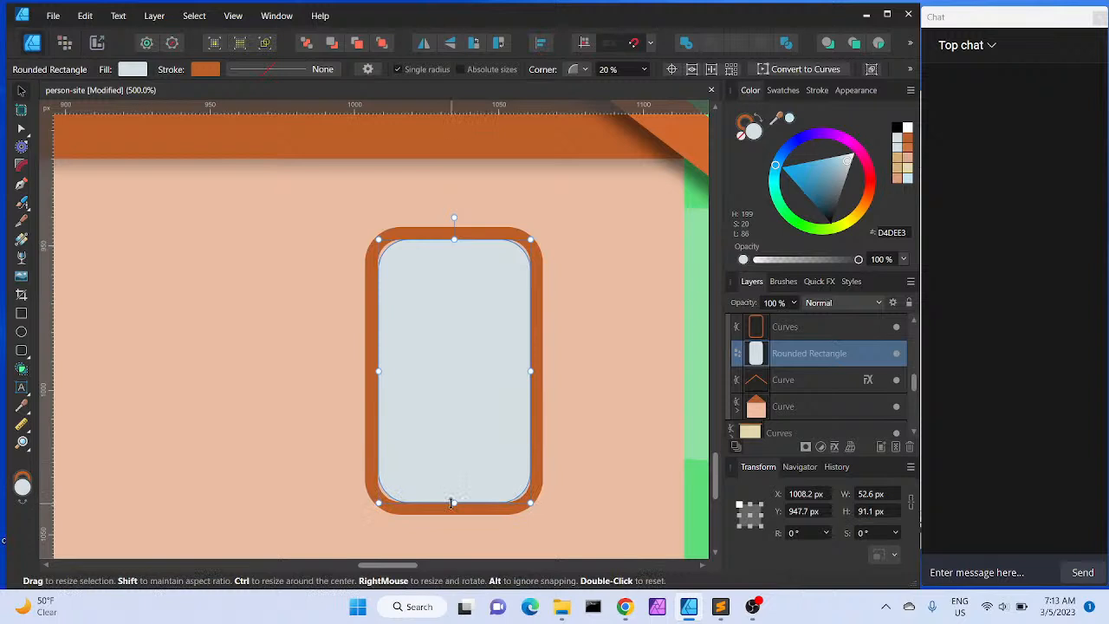
pyautogui.click(645, 70)
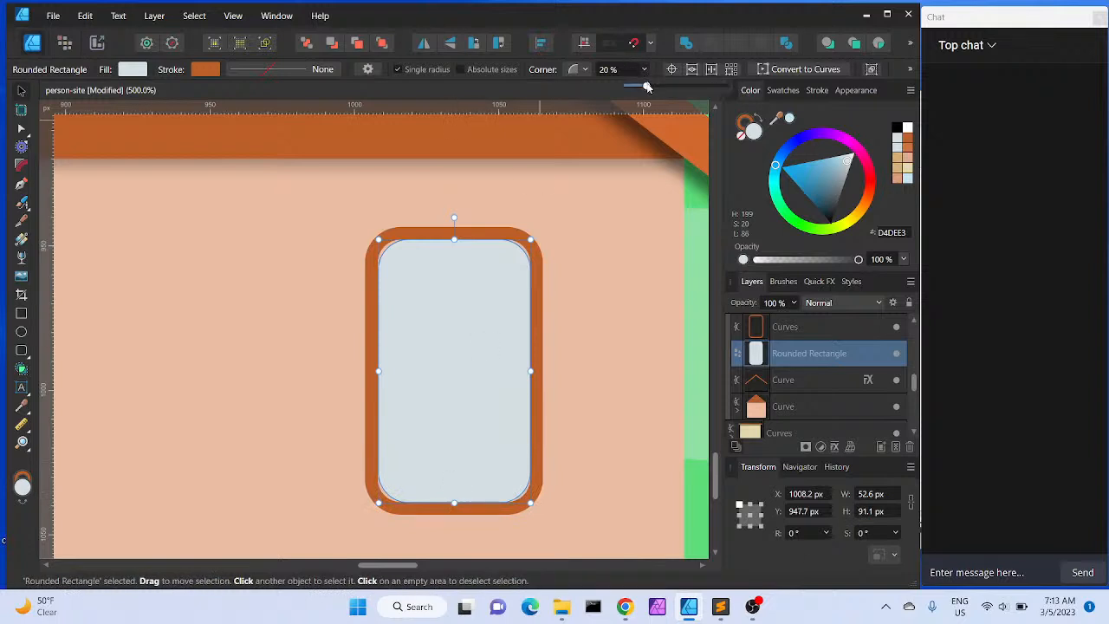
pyautogui.moveTo(646, 87); pyautogui.dragTo(642, 90)
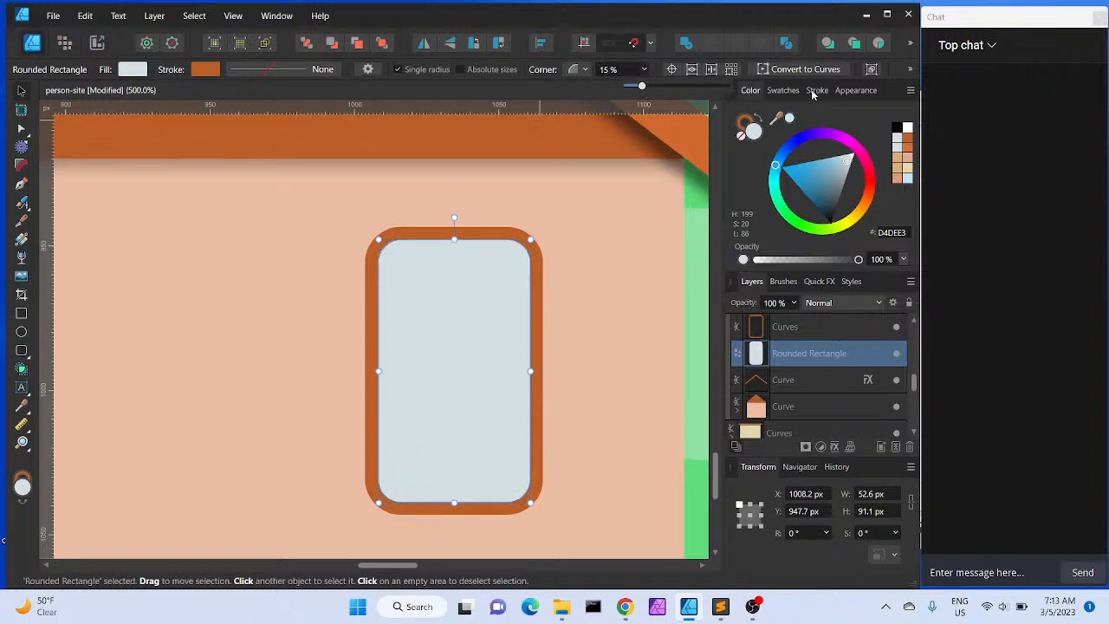
# Add an inner shadow to the window glass with radius 5.4 px, offset 1.3 px and intensity 3%
pyautogui.click(836, 447)
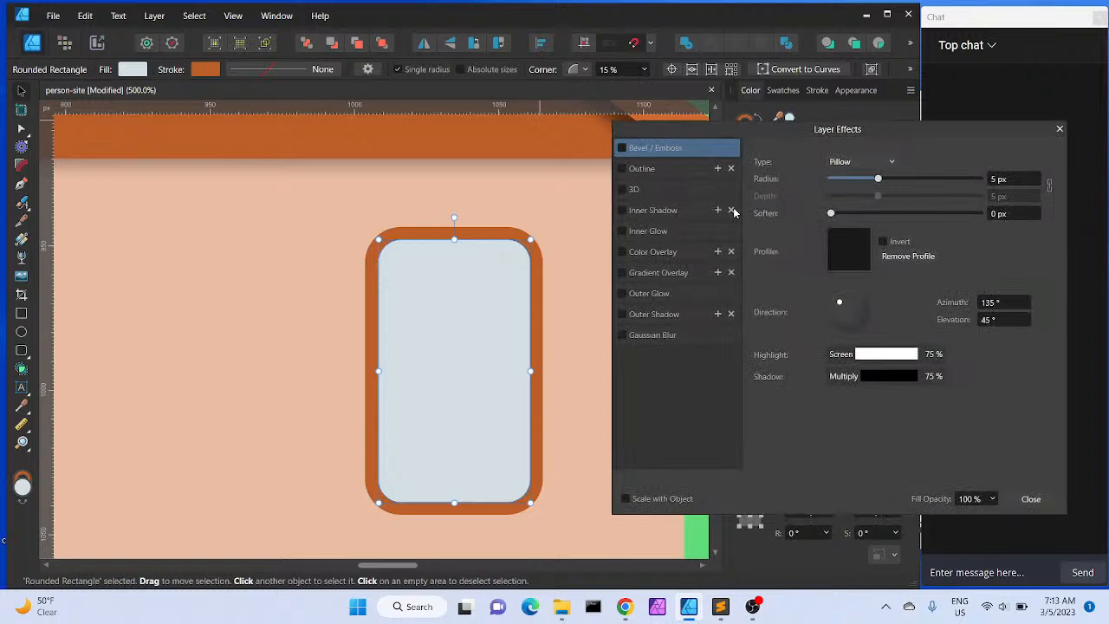
pyautogui.click(623, 210)
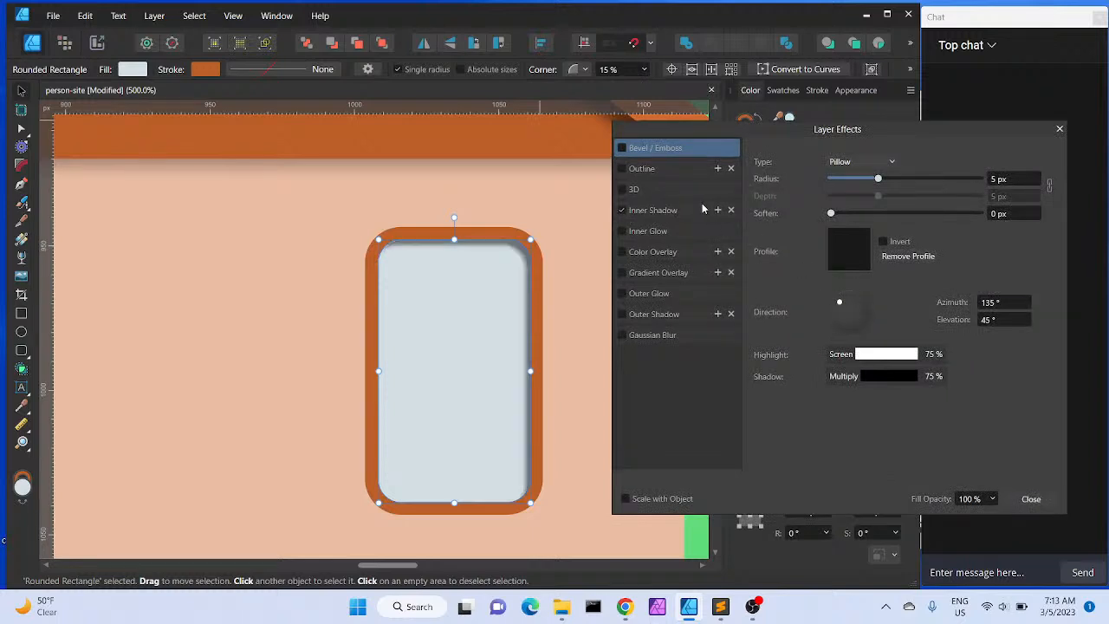
pyautogui.click(665, 211)
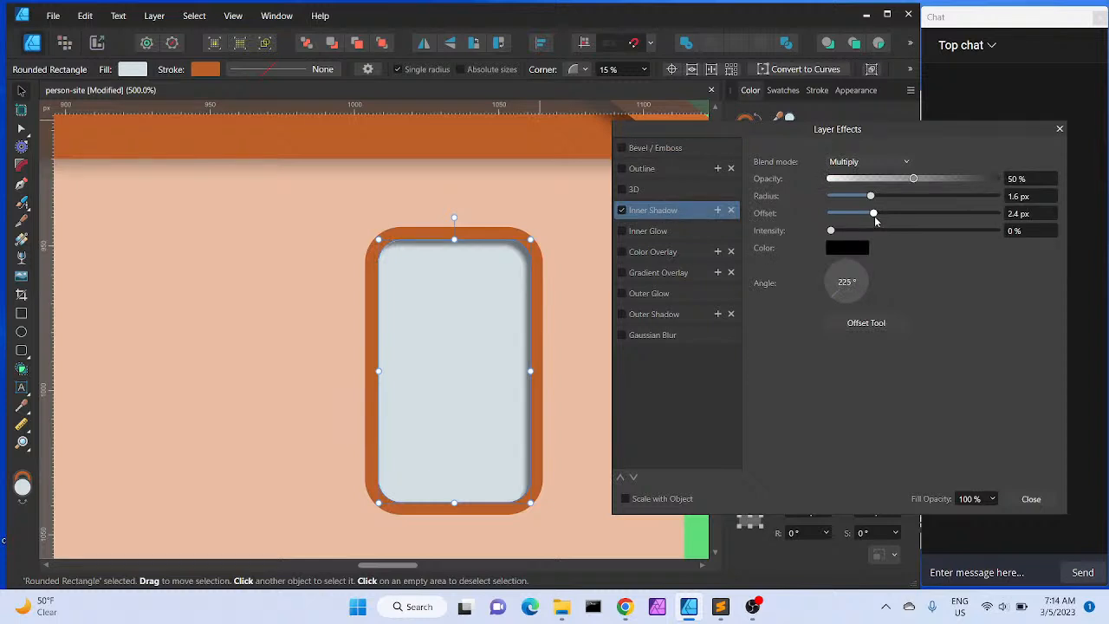
pyautogui.moveTo(833, 235); pyautogui.dragTo(884, 200)
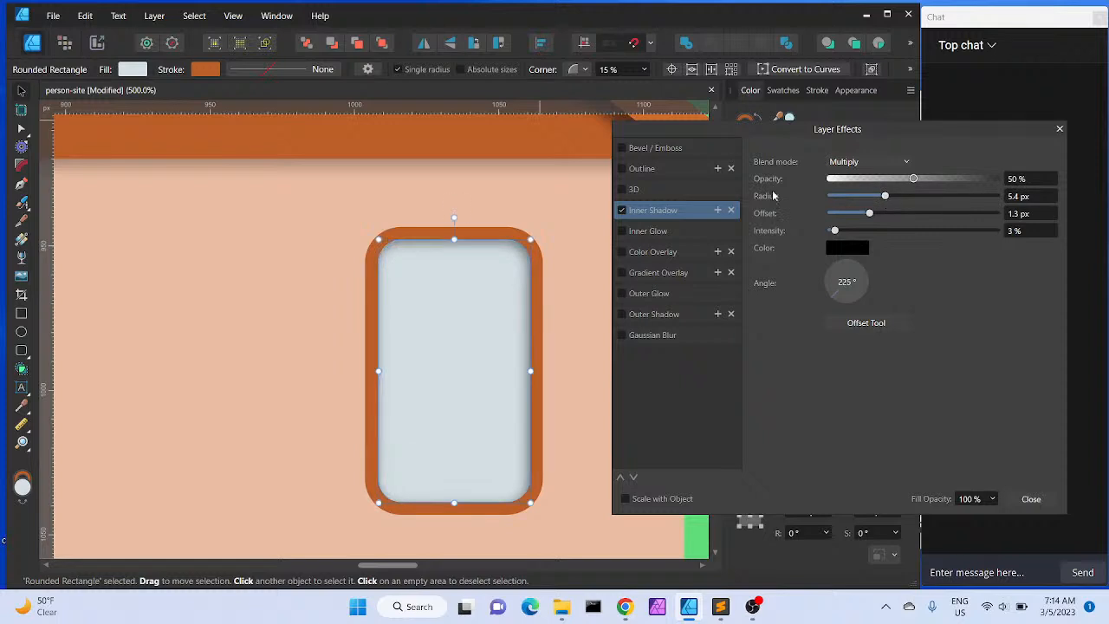
pyautogui.click(1032, 499)
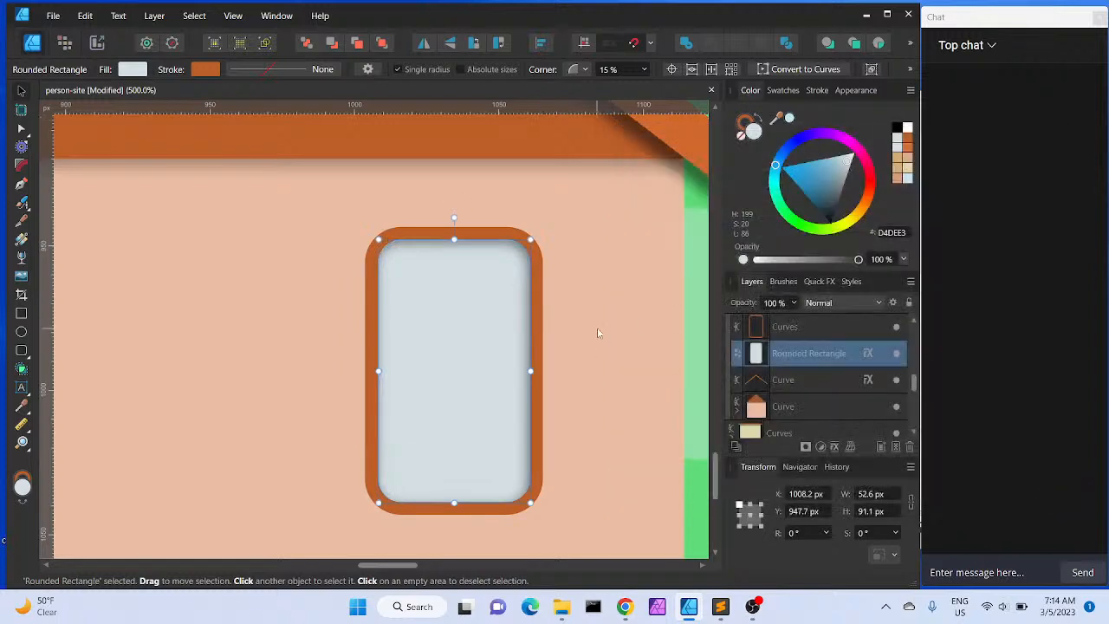
# Enable an outer shadow on the window frame curve
pyautogui.click(769, 334)
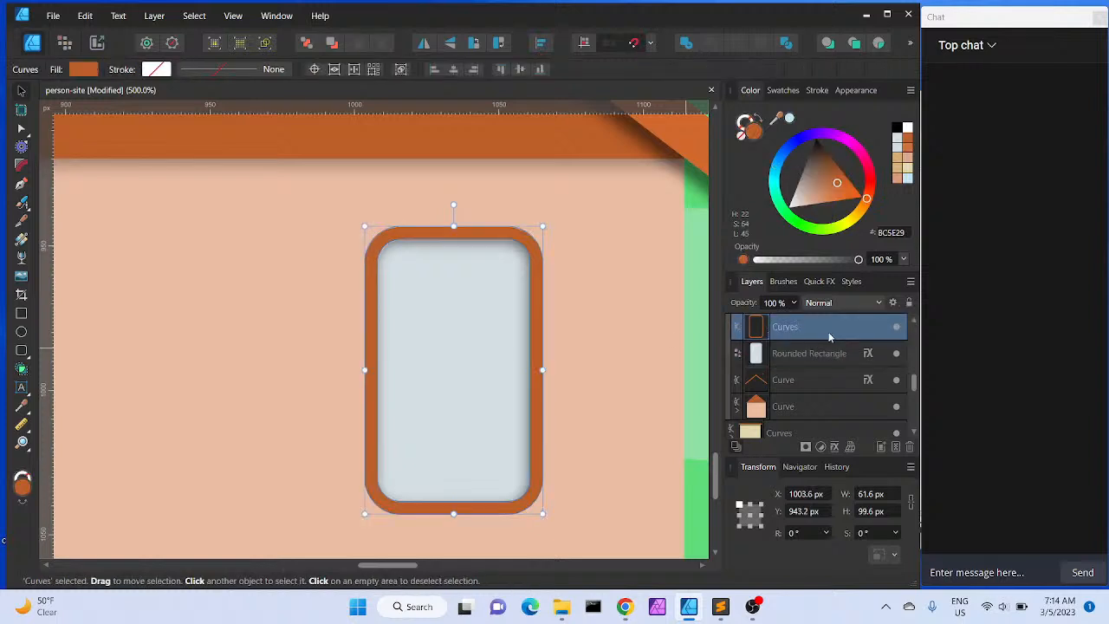
pyautogui.click(834, 447)
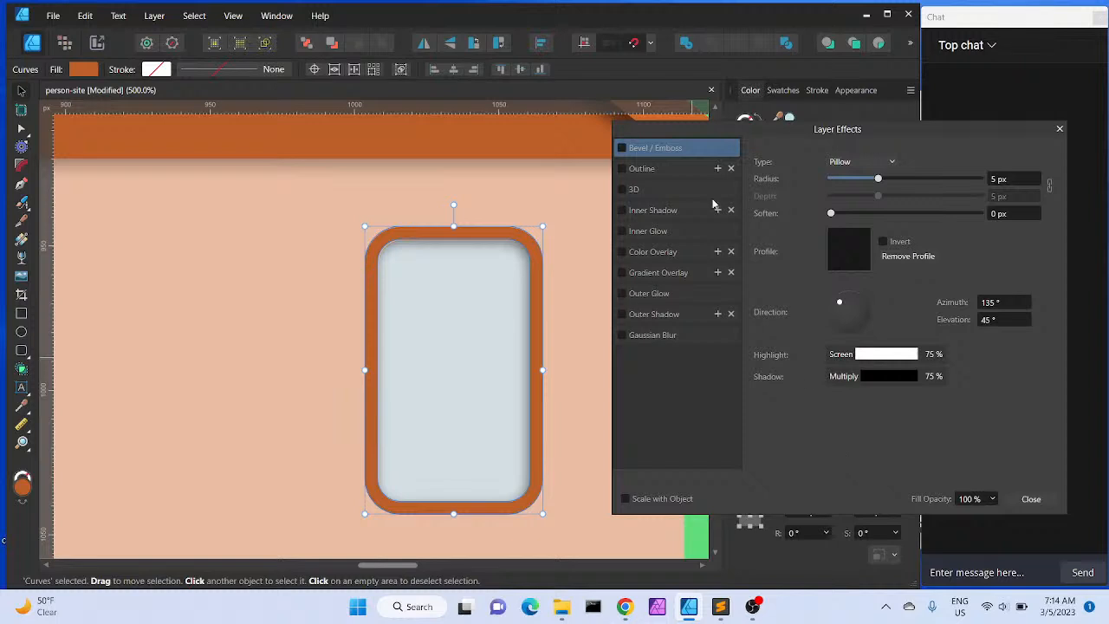
pyautogui.click(627, 315)
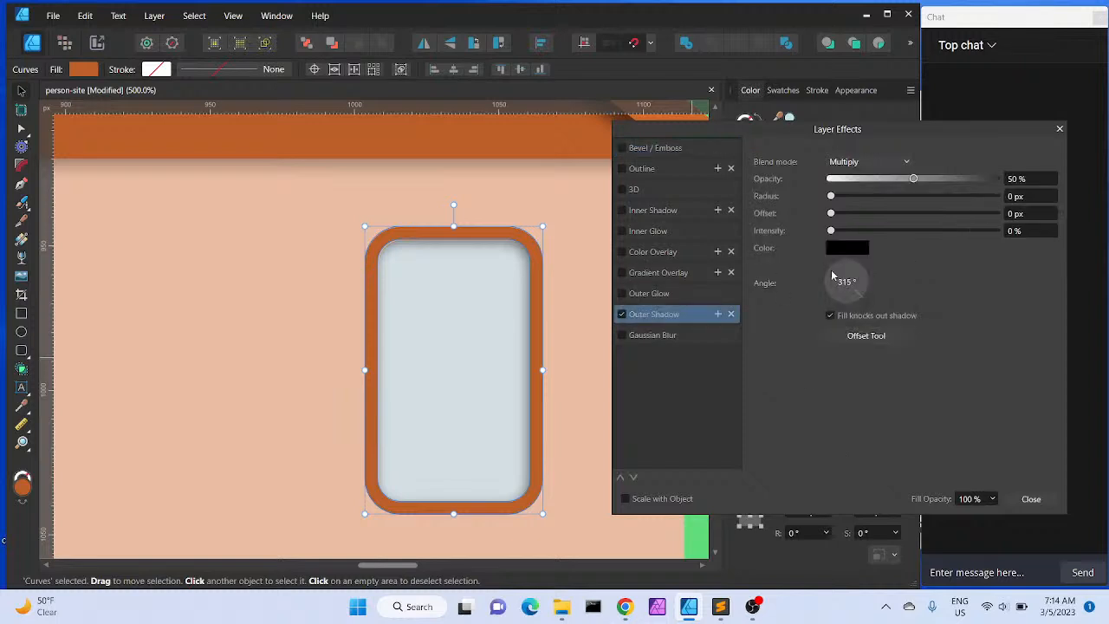
pyautogui.click(625, 607)
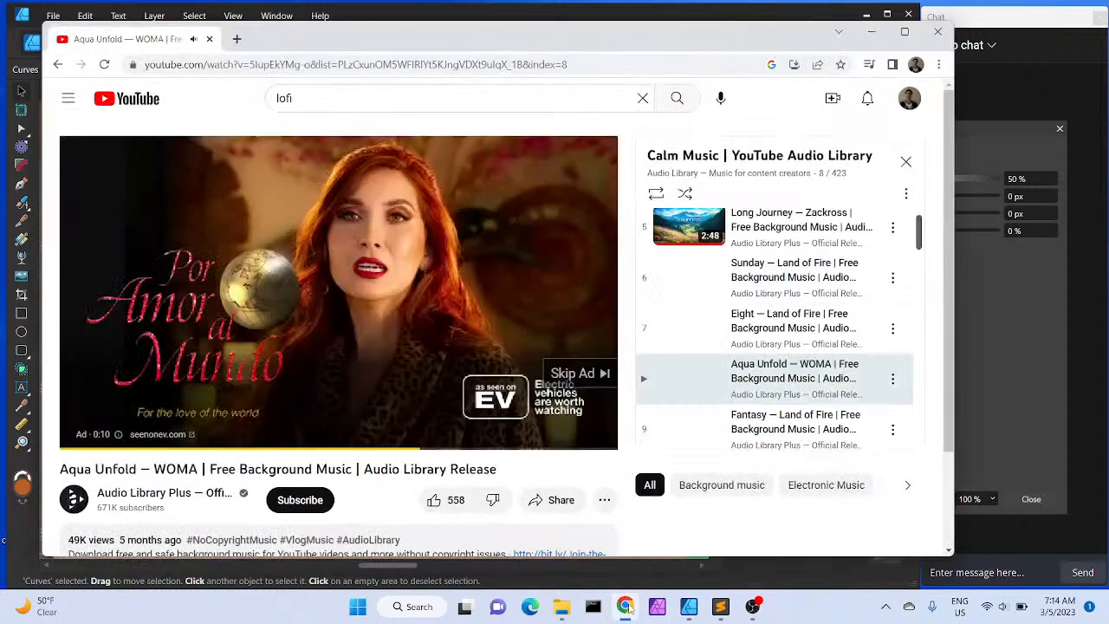
pyautogui.click(560, 378)
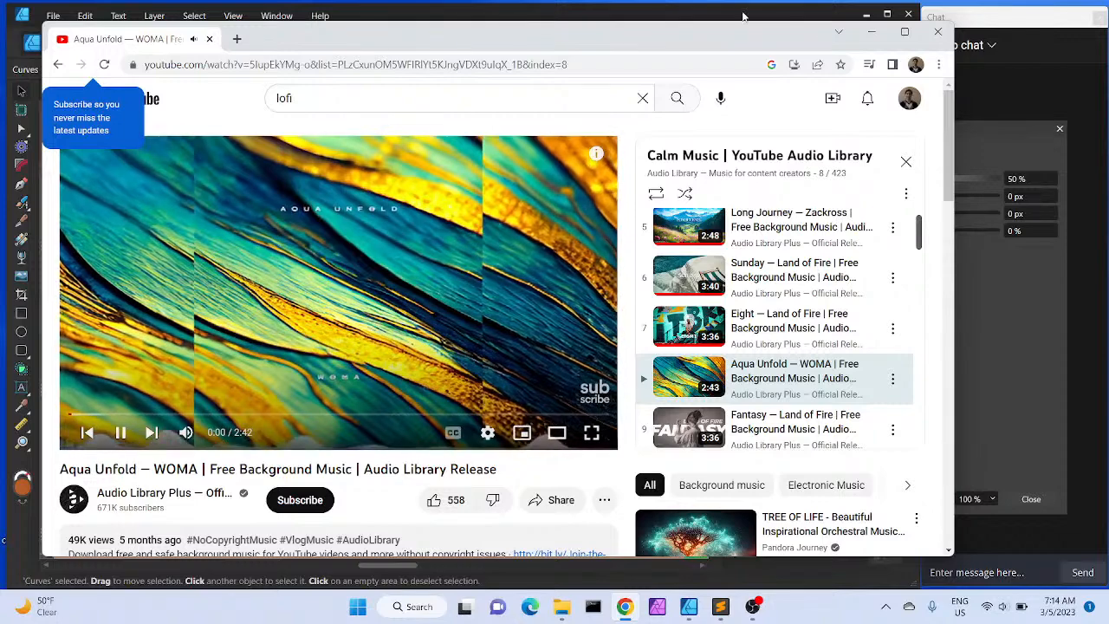
pyautogui.click(872, 33)
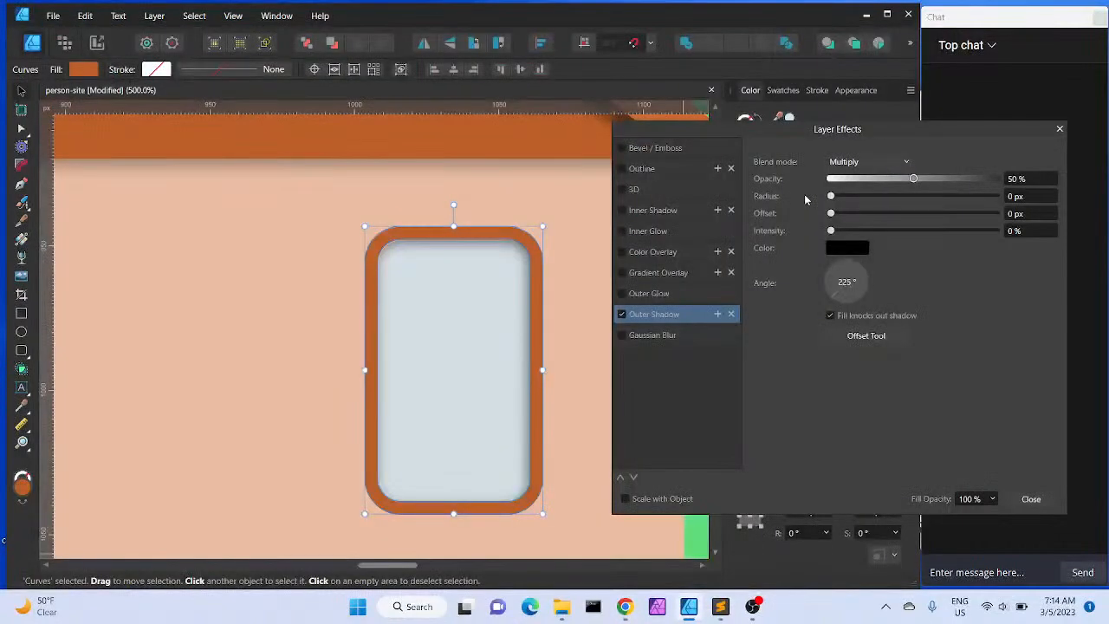
pyautogui.press('XF86AudioLowerVolume')
# Set the window frame's outer shadow to radius 2.8 px, offset 1.8 px and intensity 18%
pyautogui.moveTo(831, 202); pyautogui.dragTo(872, 216)
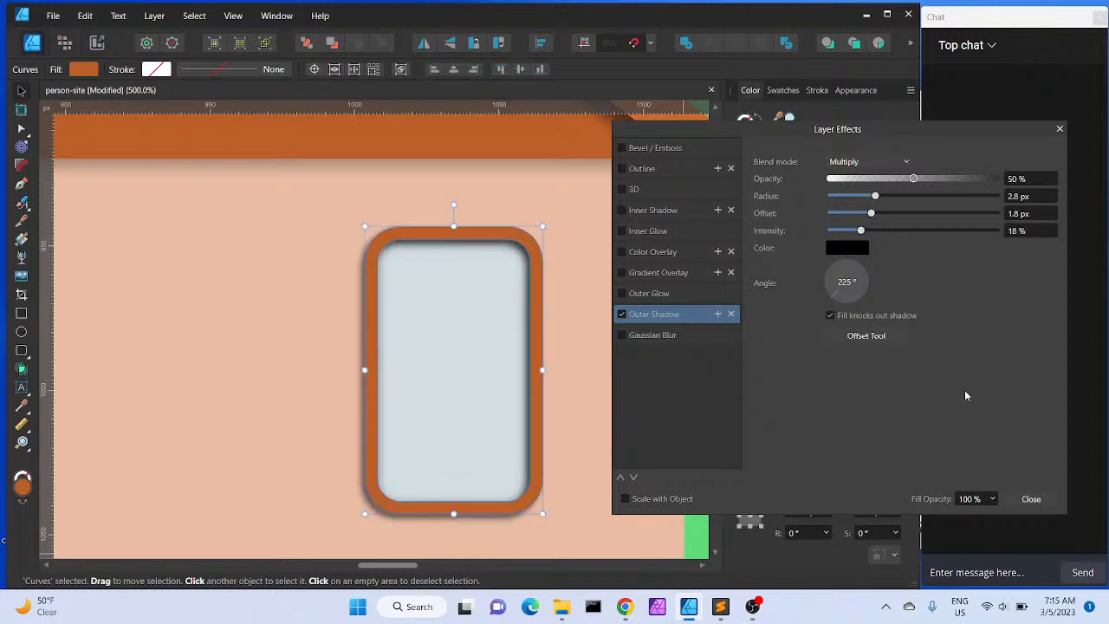
pyautogui.click(1029, 498)
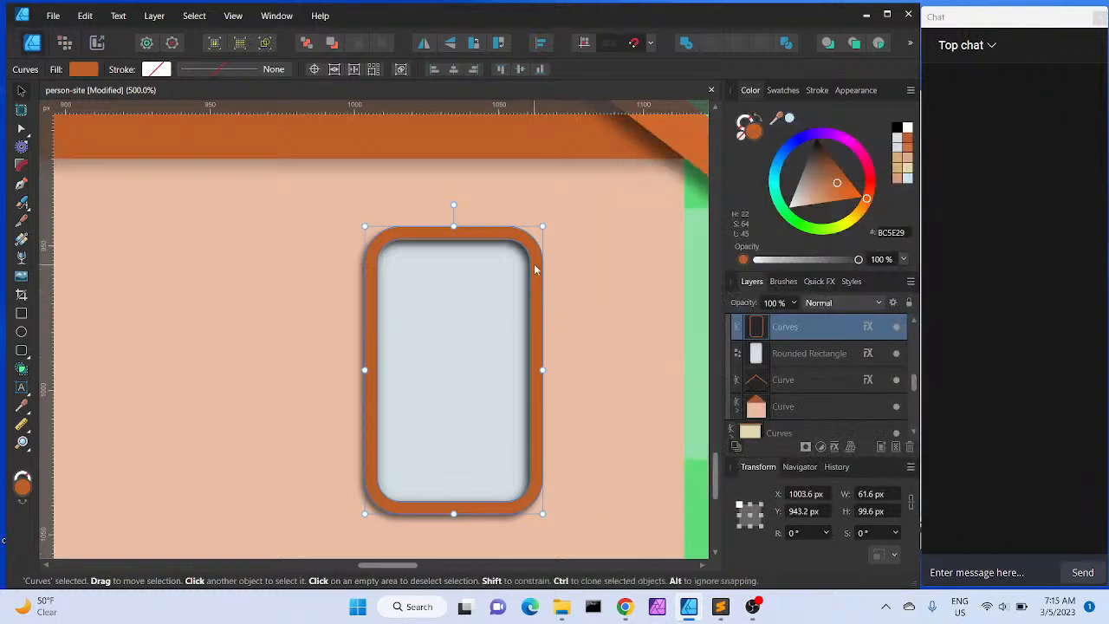
# Lower the window glass's inner shadow opacity to 28%
pyautogui.click(789, 355)
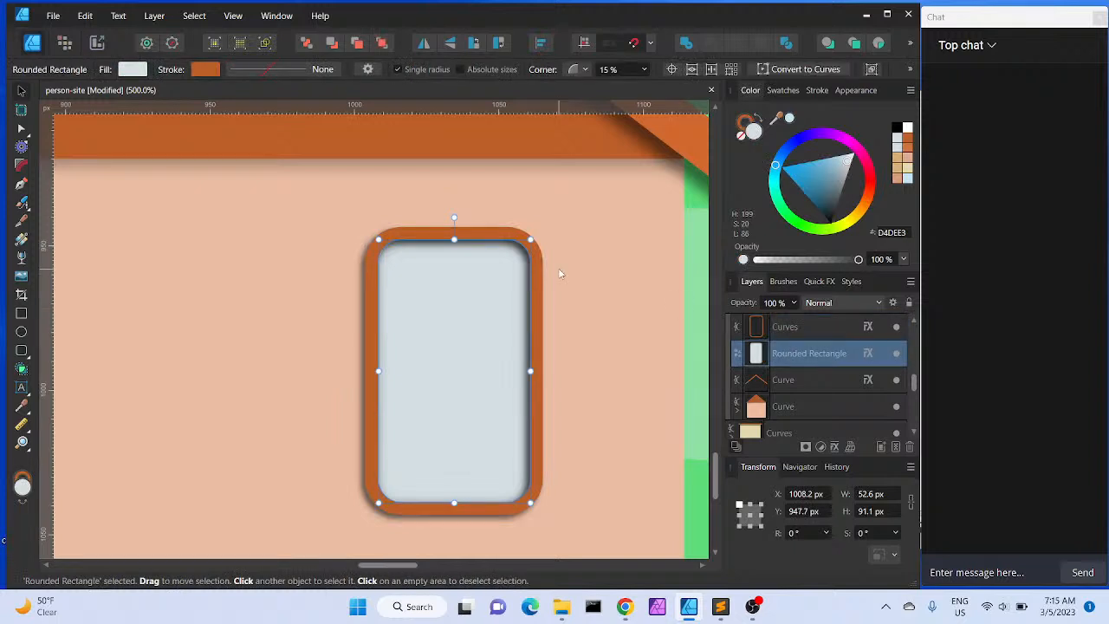
pyautogui.click(869, 355)
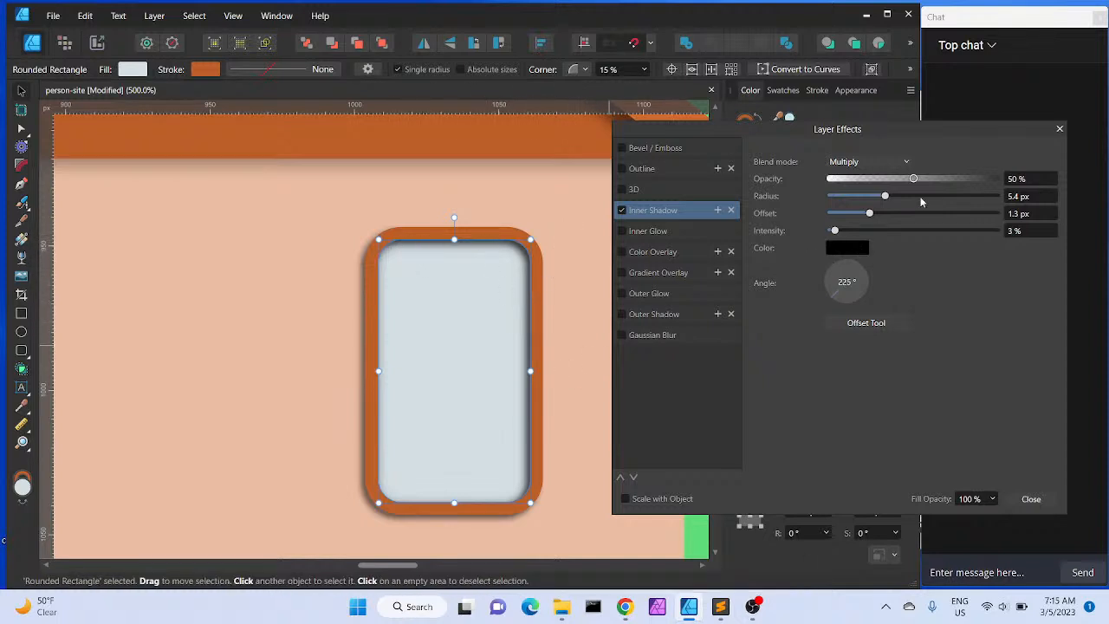
pyautogui.moveTo(914, 179); pyautogui.dragTo(877, 188)
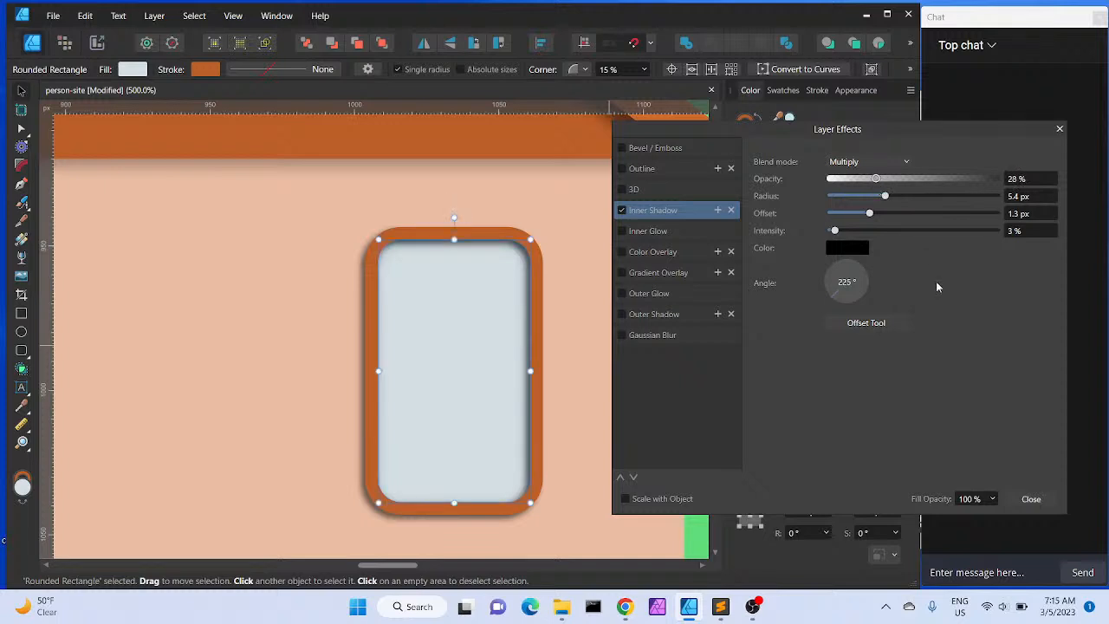
pyautogui.click(1030, 498)
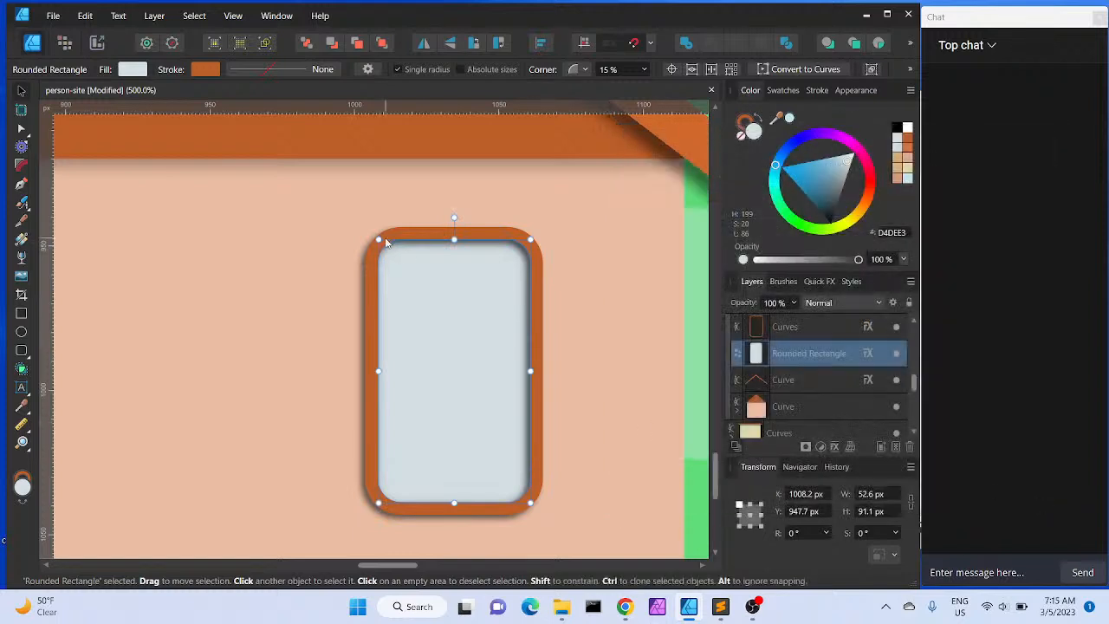
# Zoom out to view the whole header illustration around the middle house
pyautogui.click(193, 293)
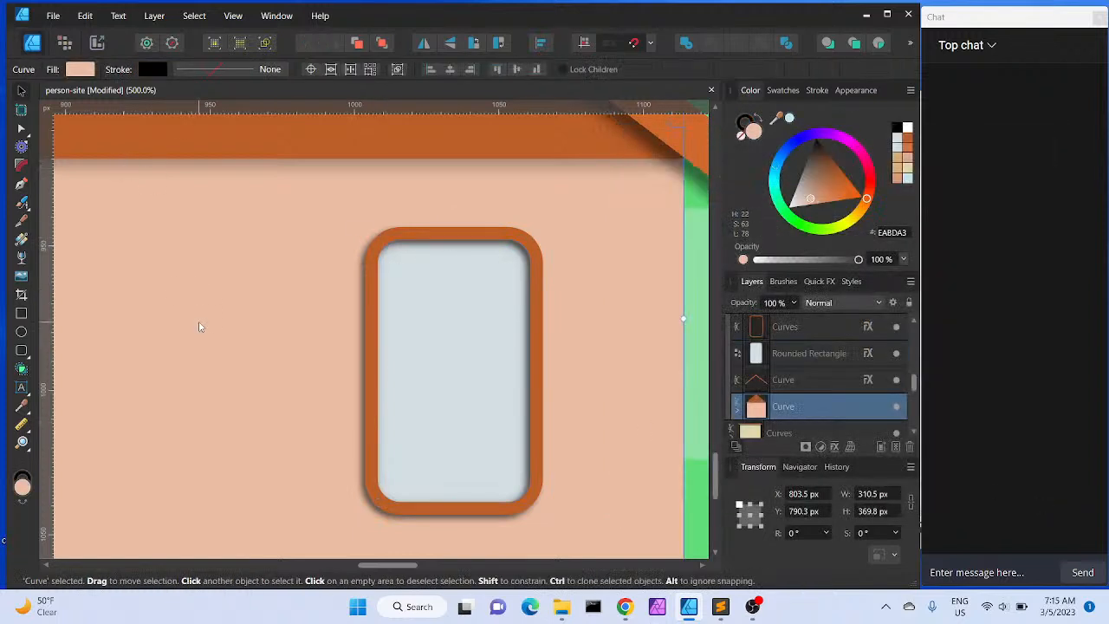
pyautogui.hotkey('ctrl', '-')
pyautogui.hotkey('ctrl', '-')
pyautogui.hotkey('ctrl', '-')
pyautogui.hotkey('ctrl', '-')
pyautogui.hotkey('ctrl', '-')
pyautogui.hotkey('ctrl', '-')
pyautogui.hotkey('ctrl', '-')
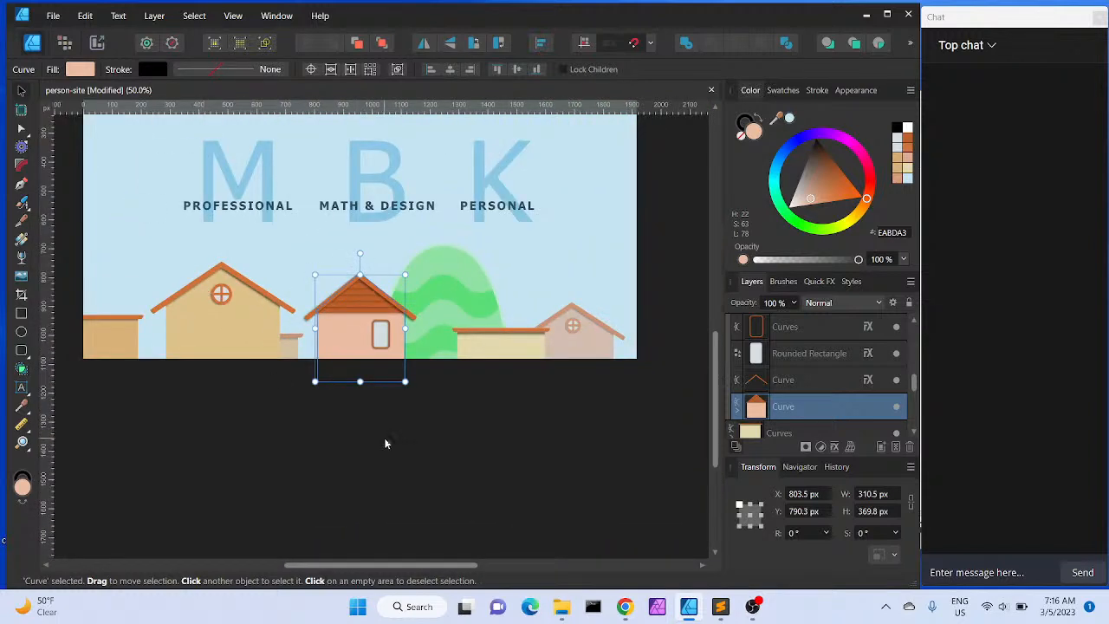
pyautogui.press('space')
pyautogui.moveTo(389, 445); pyautogui.dragTo(408, 527)
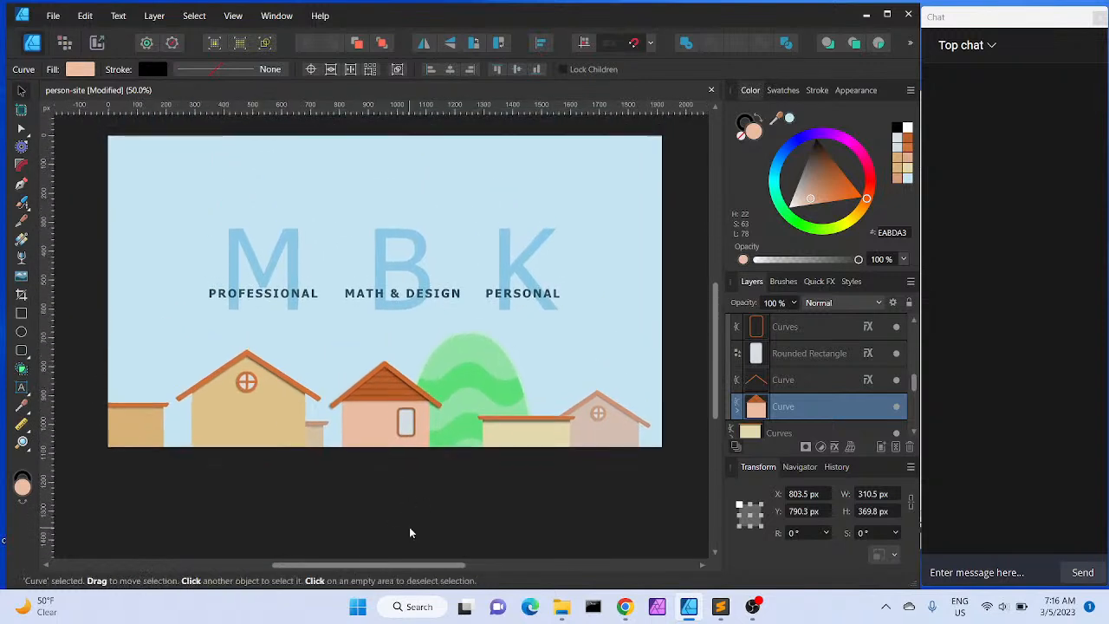
pyautogui.click(453, 506)
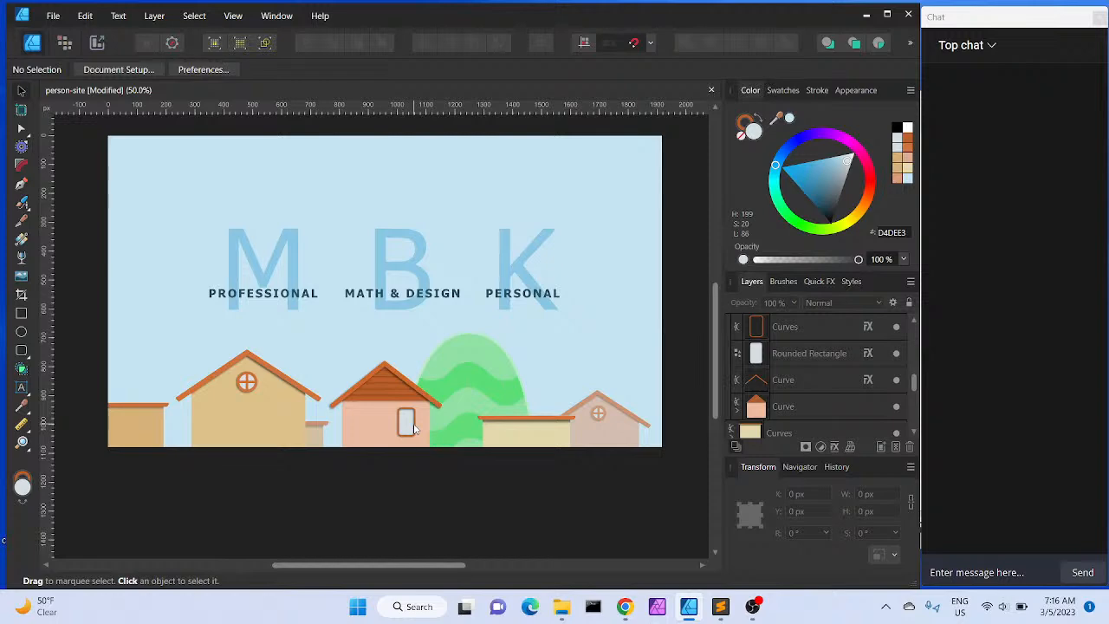
# Group the window frame curve and its glass rounded rectangle together inside House 1
pyautogui.scroll(5, 413, 426)
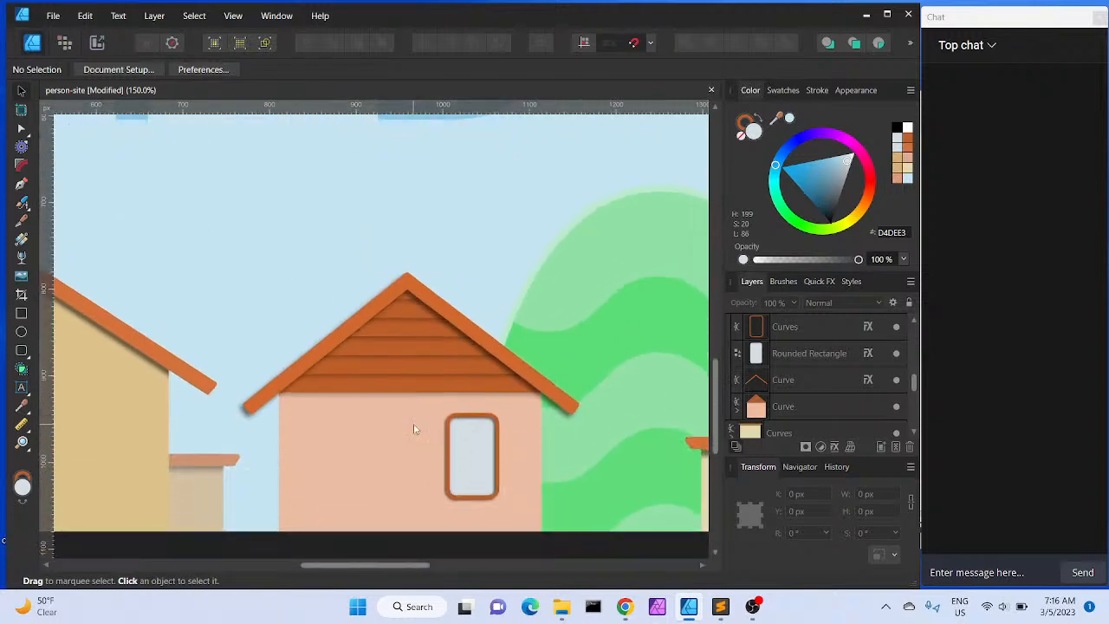
pyautogui.scroll(-2, 413, 428)
pyautogui.click(480, 403)
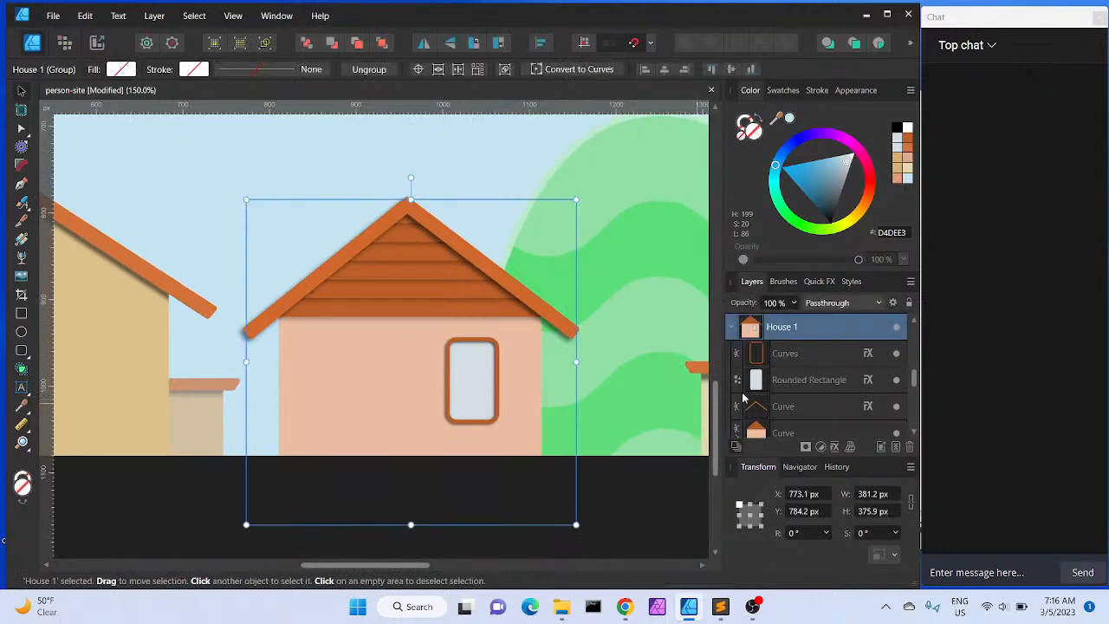
pyautogui.click(790, 362)
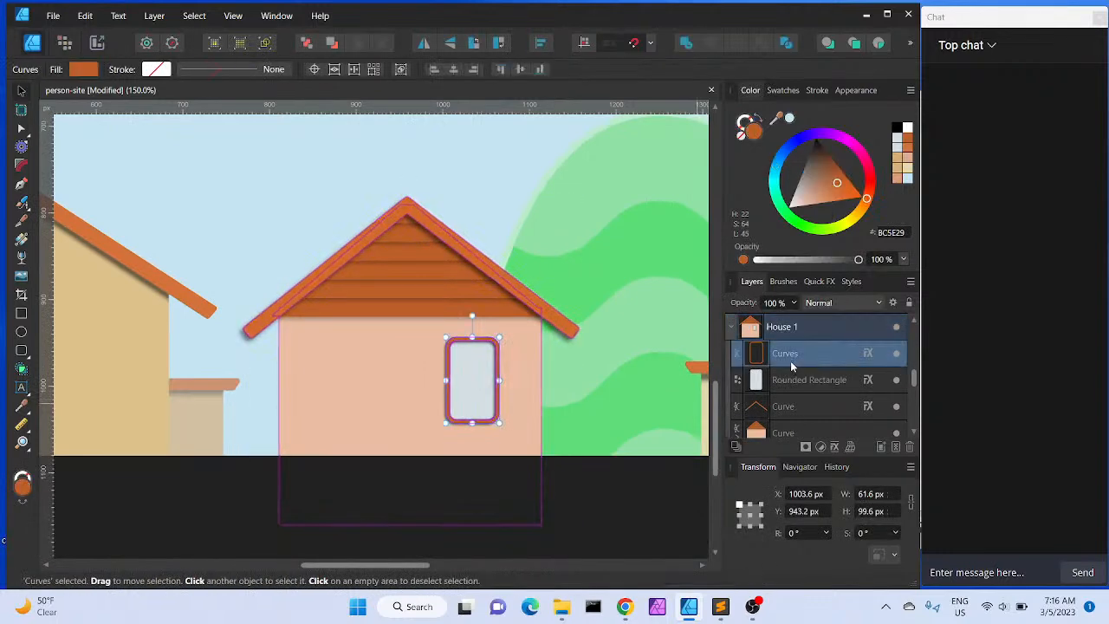
pyautogui.keyDown('shift'); pyautogui.click(789, 381); pyautogui.keyUp('shift')
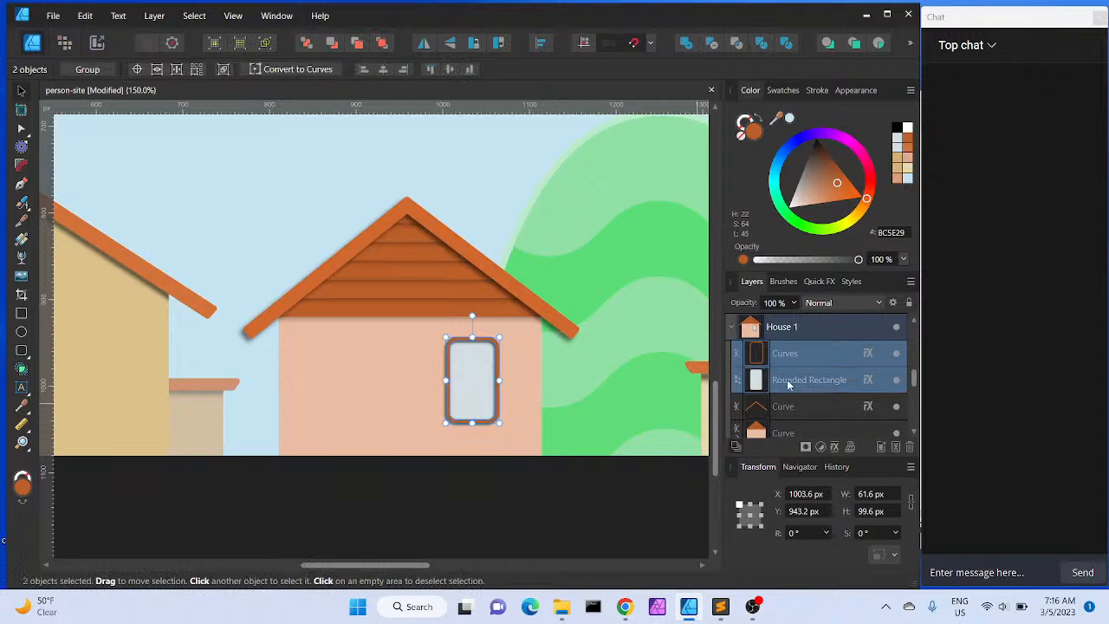
pyautogui.hotkey('ctrl', 'g')
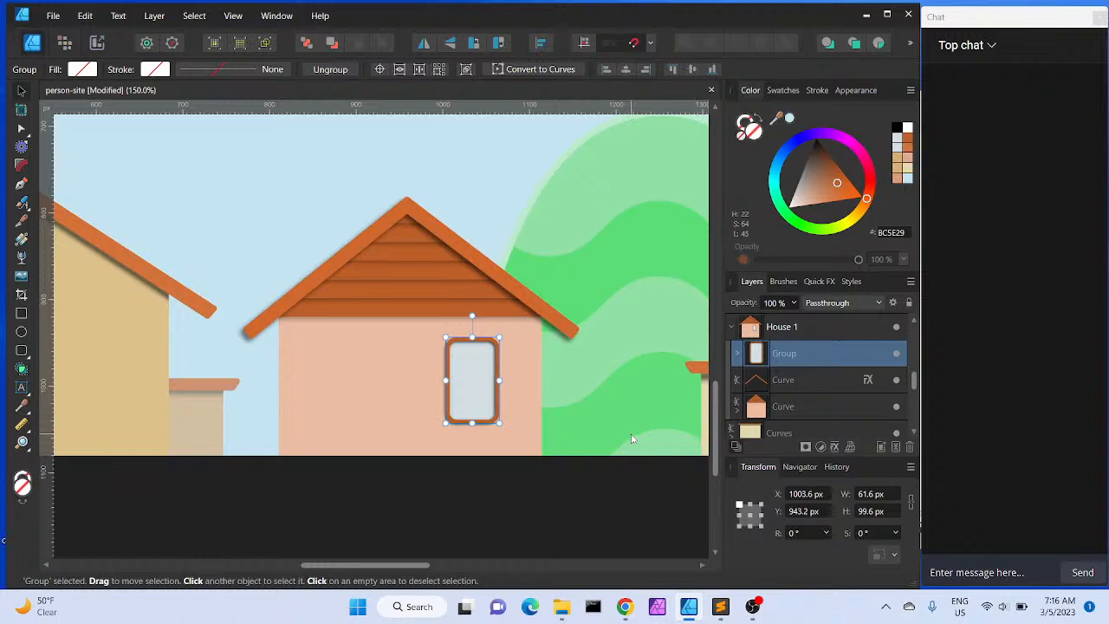
# Duplicate the window group and move the copy left onto the house wall
pyautogui.hotkey('ctrl', 'j')
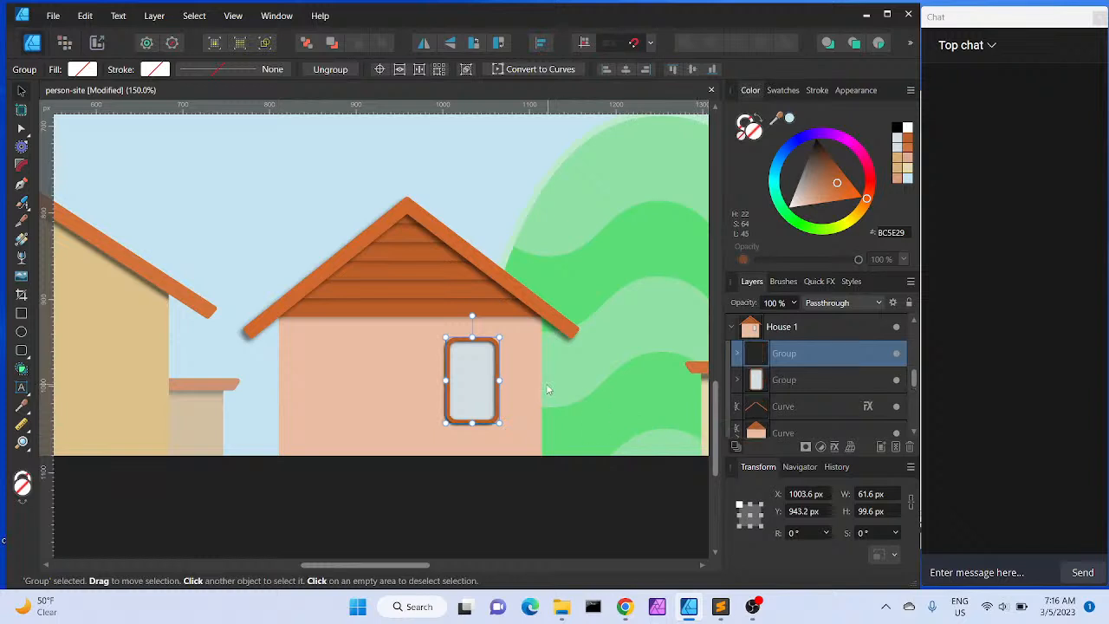
pyautogui.moveTo(469, 379); pyautogui.dragTo(381, 380)
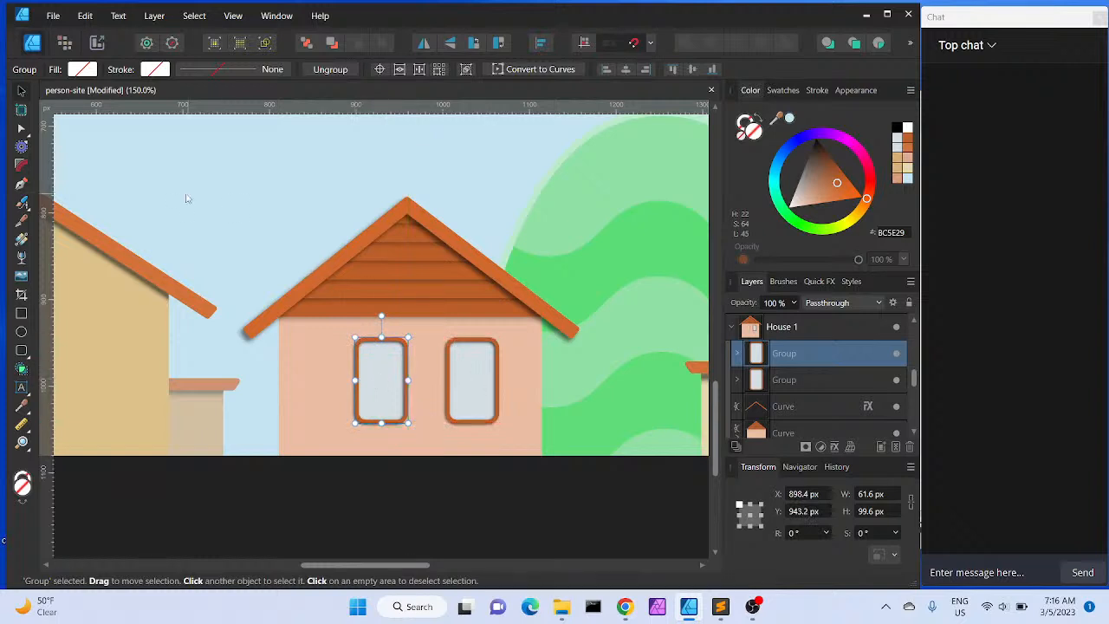
# Nudge the original window group about 3 px to the right to space the two windows evenly
pyautogui.click(458, 355)
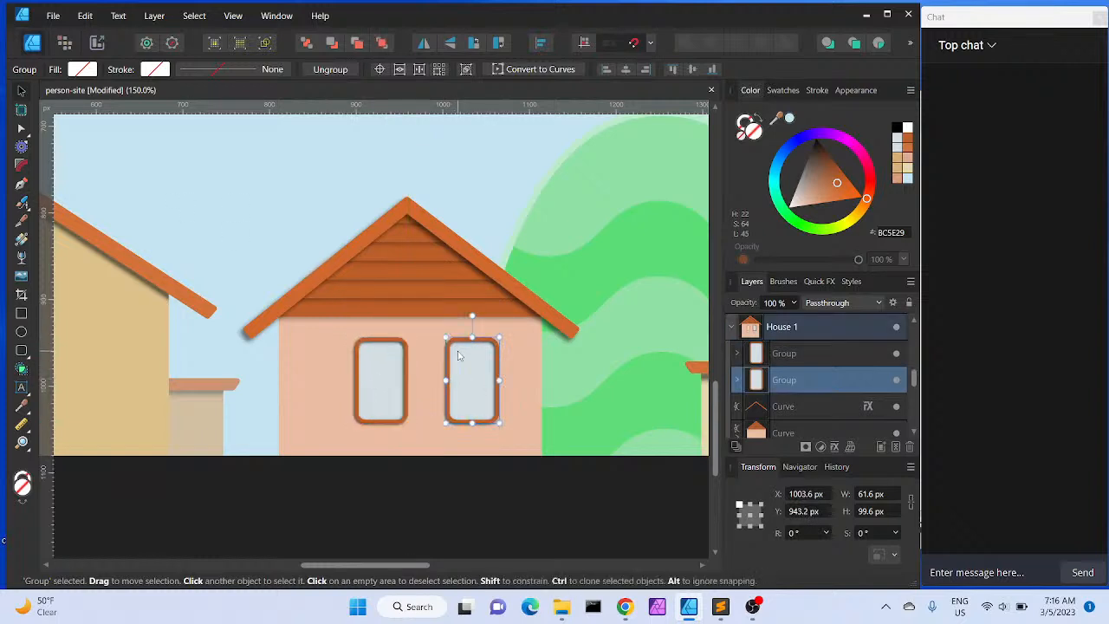
pyautogui.press('Right')
pyautogui.press('Right')
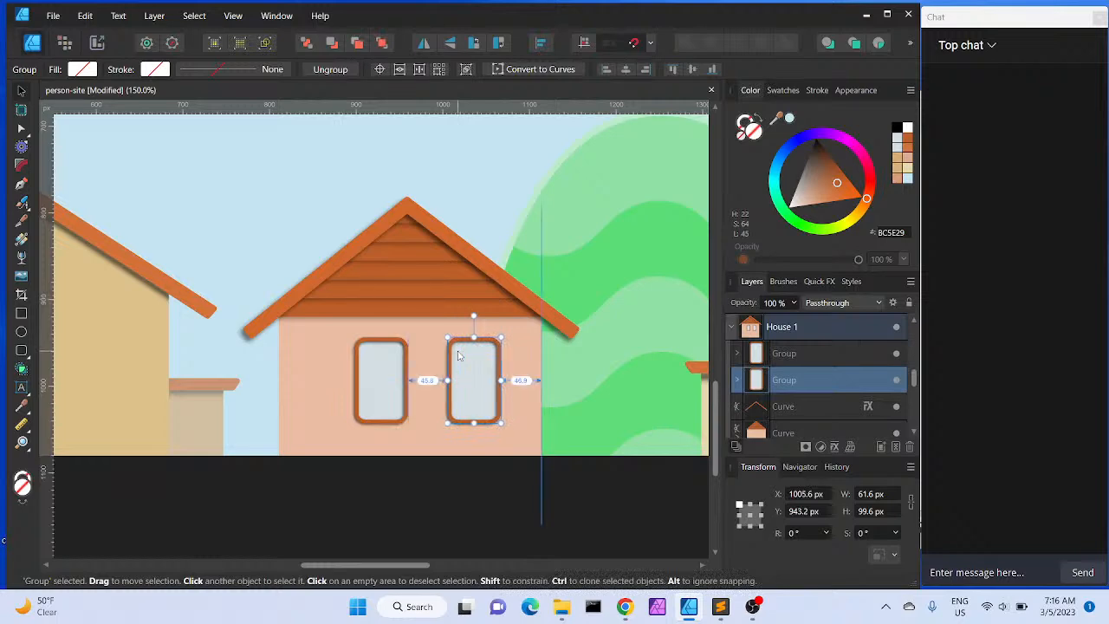
pyautogui.press('Right')
pyautogui.press('Left')
pyautogui.press('Right')
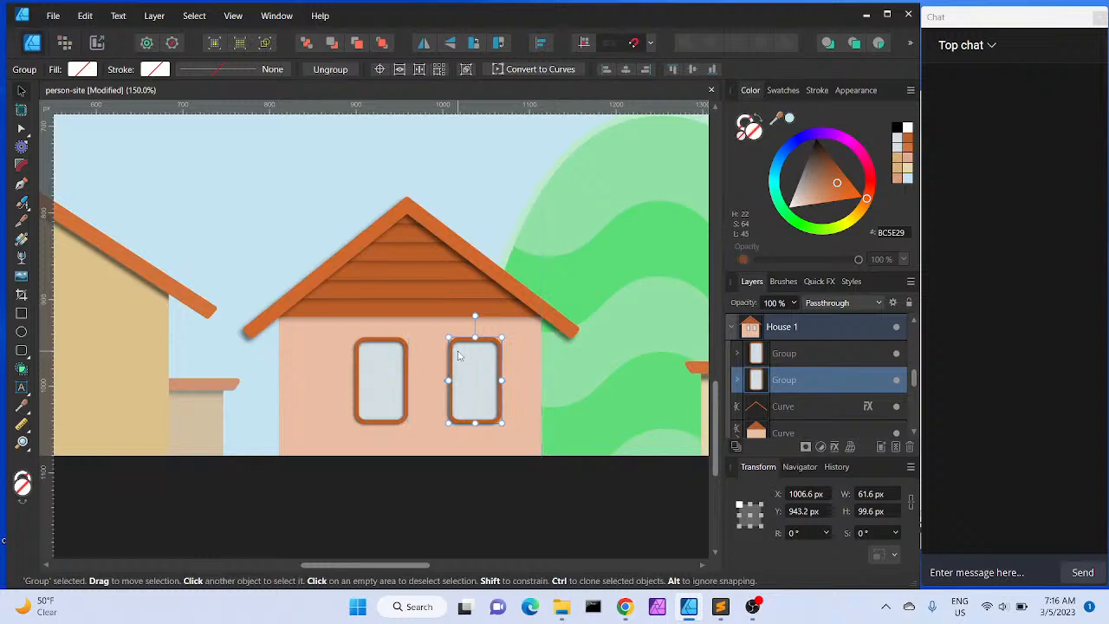
# Zoom out and review the full header with the two-window middle house
pyautogui.click(592, 387)
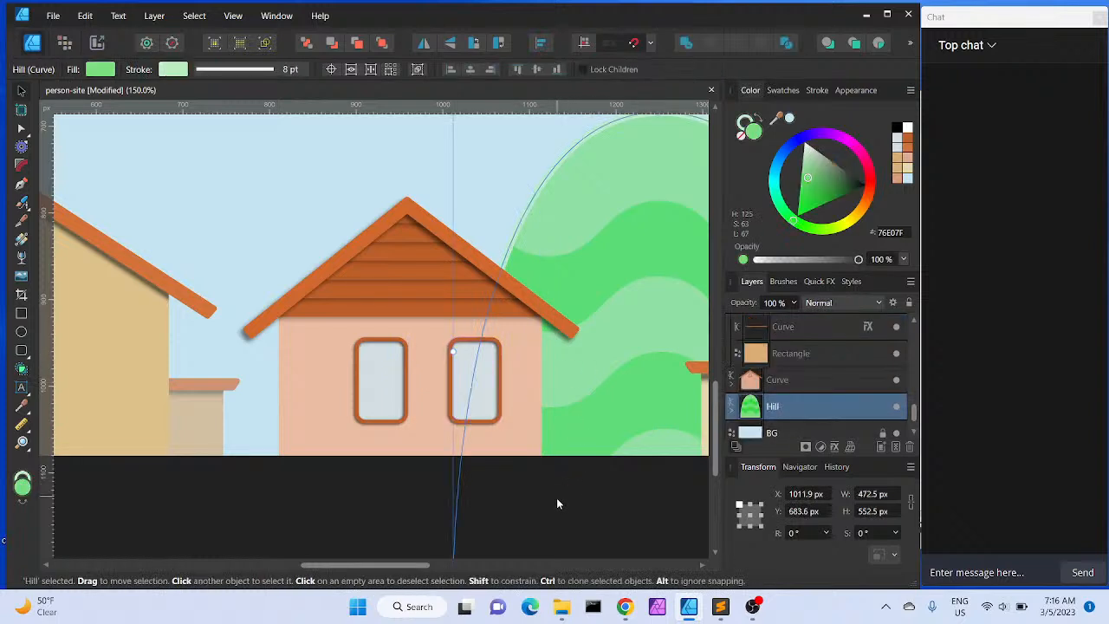
pyautogui.click(373, 517)
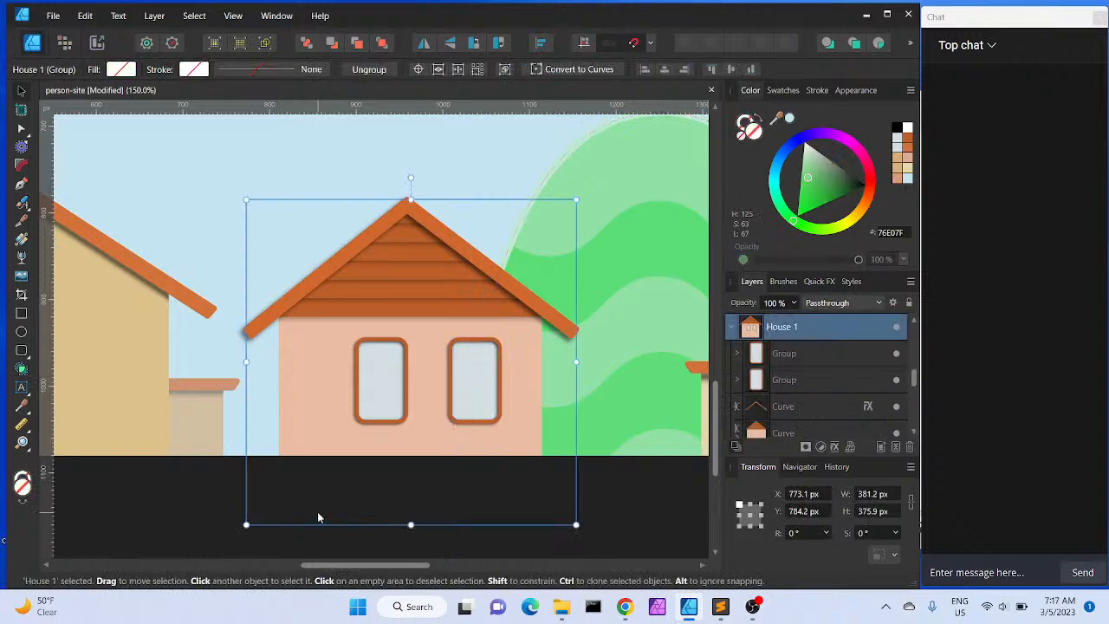
pyautogui.hotkey('ctrl', '0')
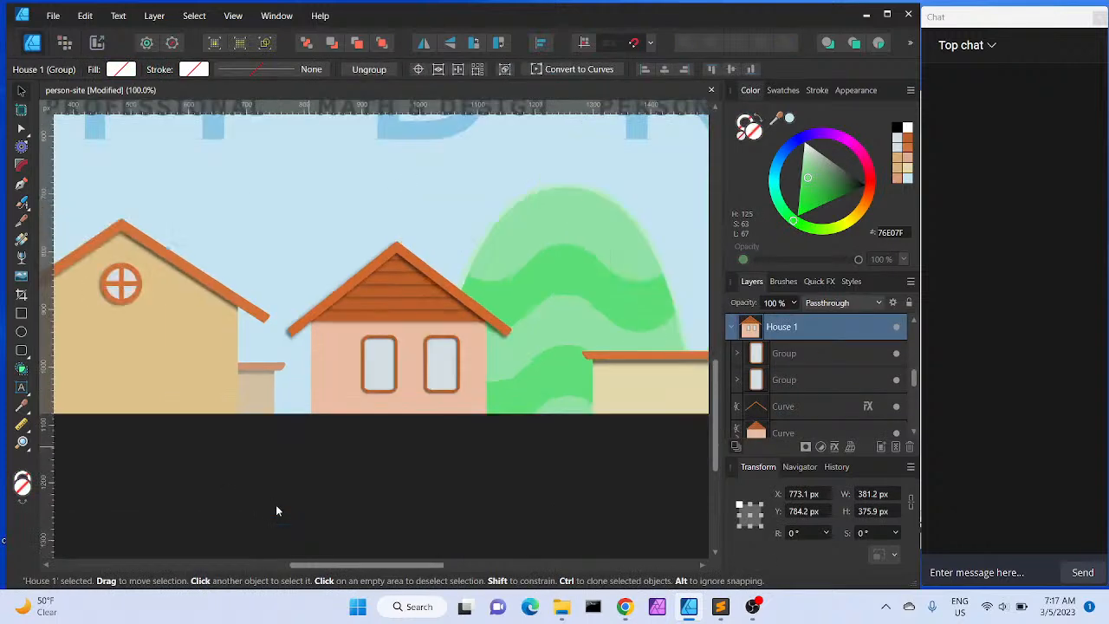
pyautogui.scroll(3, 276, 506)
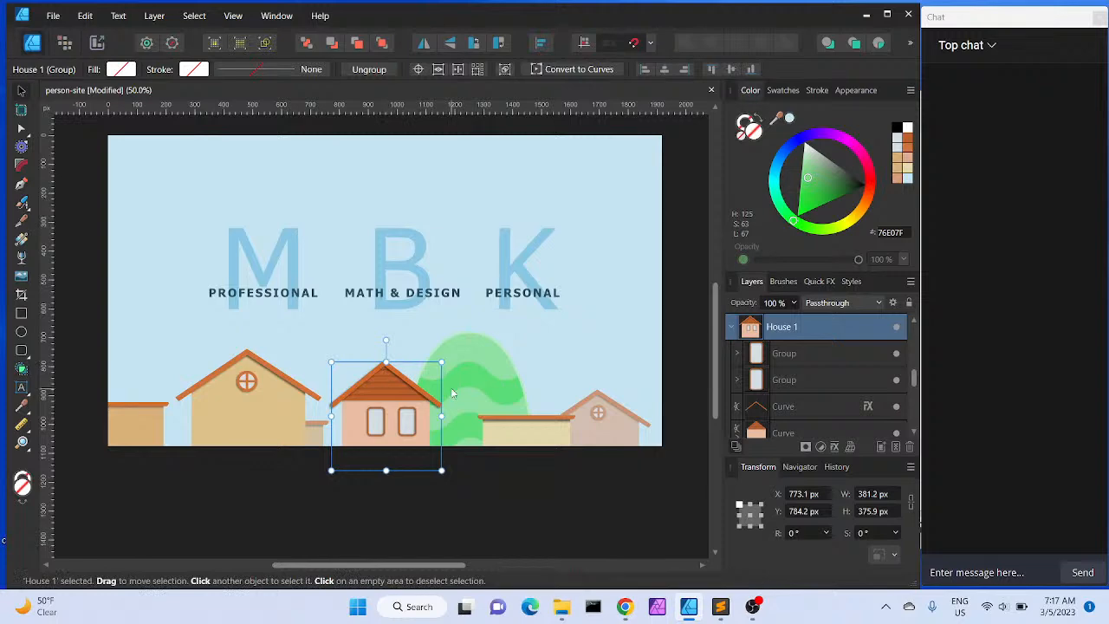
pyautogui.click(533, 507)
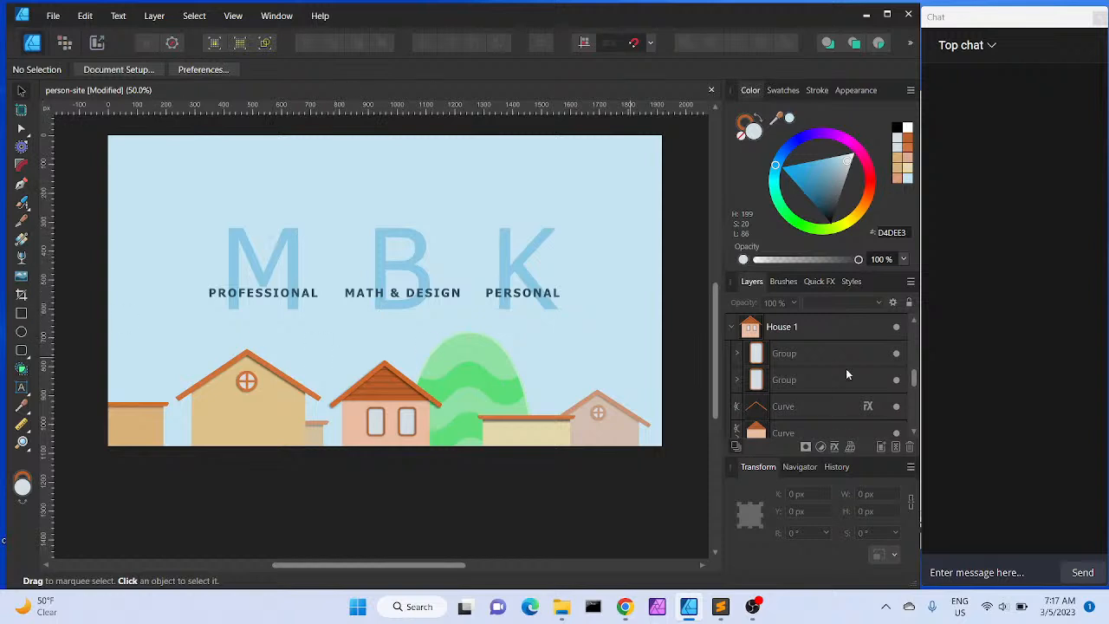
pyautogui.scroll(5, 847, 374)
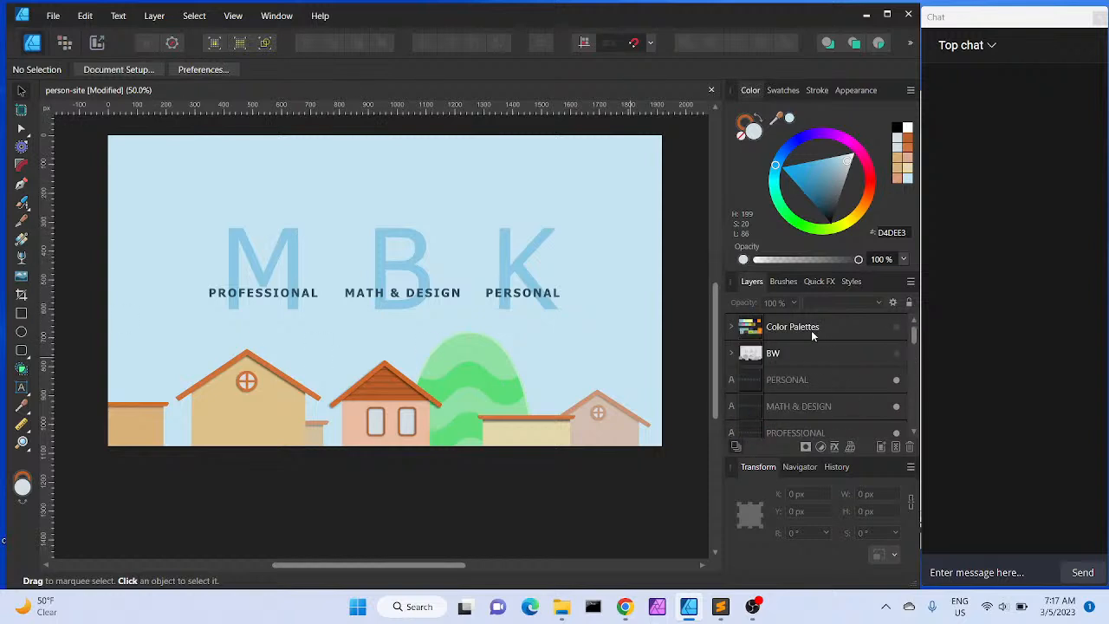
# Add a Black & White adjustment layer to preview the illustration in grayscale
pyautogui.click(820, 447)
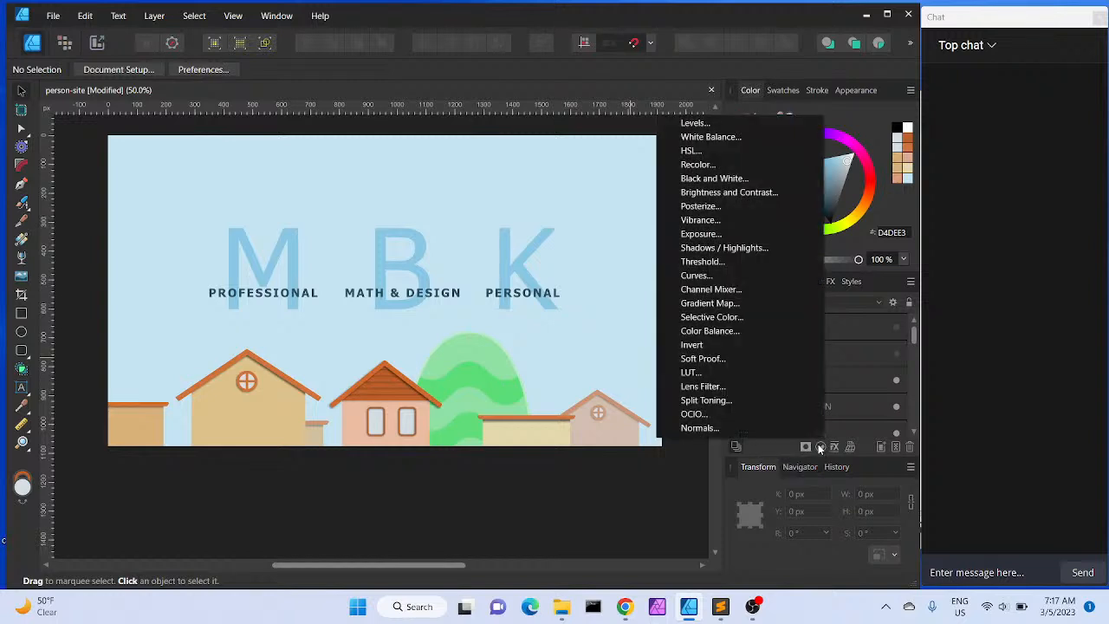
pyautogui.click(724, 179)
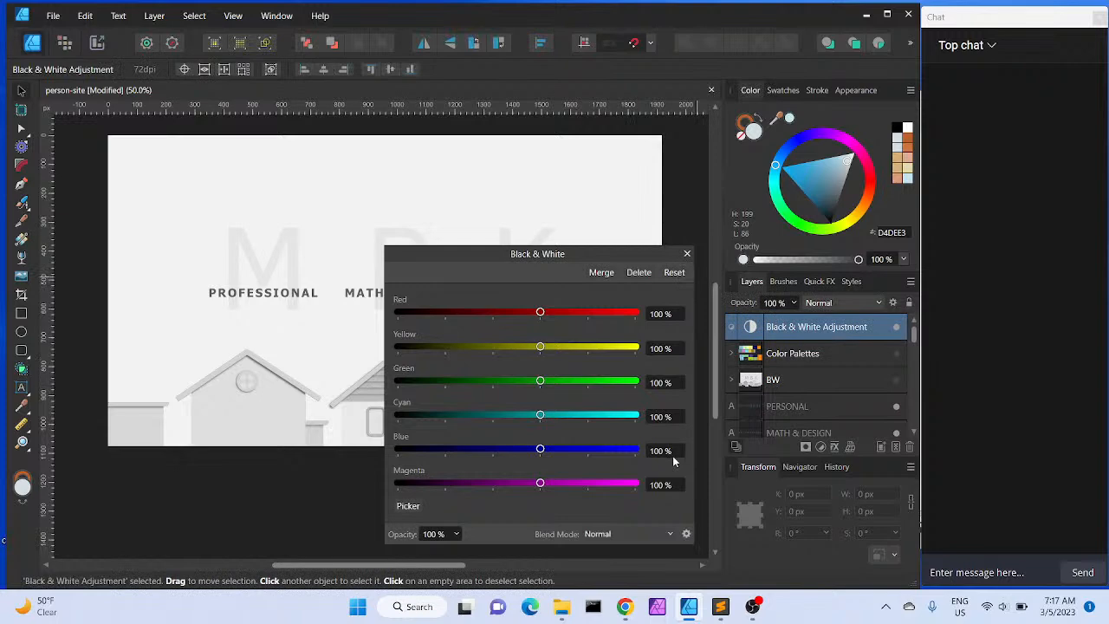
pyautogui.click(687, 253)
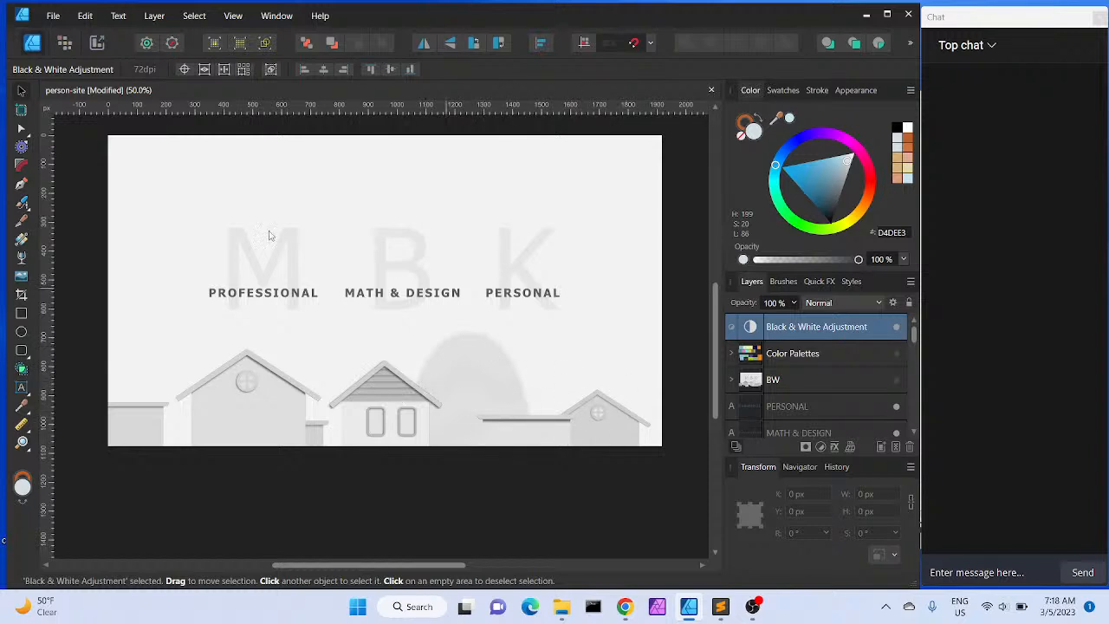
# Move the middle house group about 36 px to the right
pyautogui.click(379, 410)
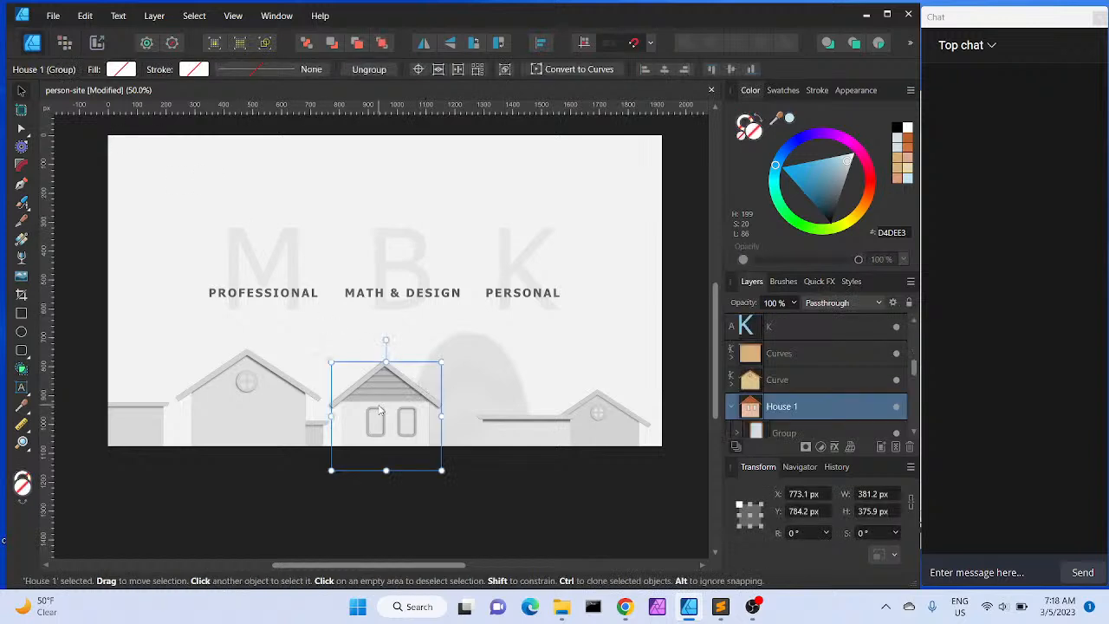
pyautogui.moveTo(380, 411); pyautogui.dragTo(378, 411)
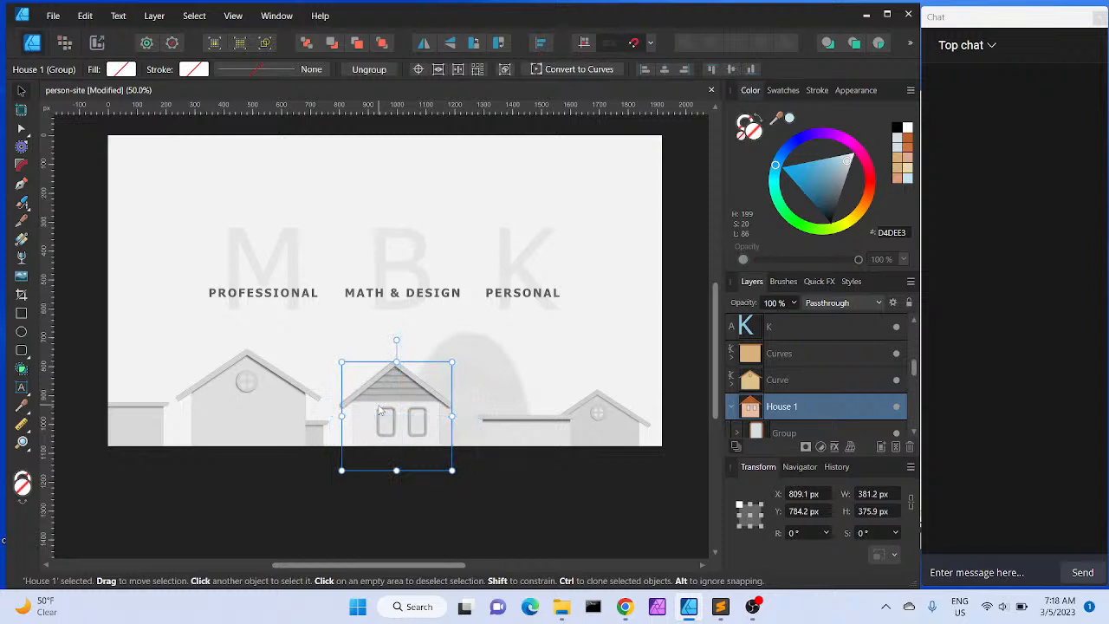
# Select the left house together with its annex and nudge them slightly to the right
pyautogui.click(326, 431)
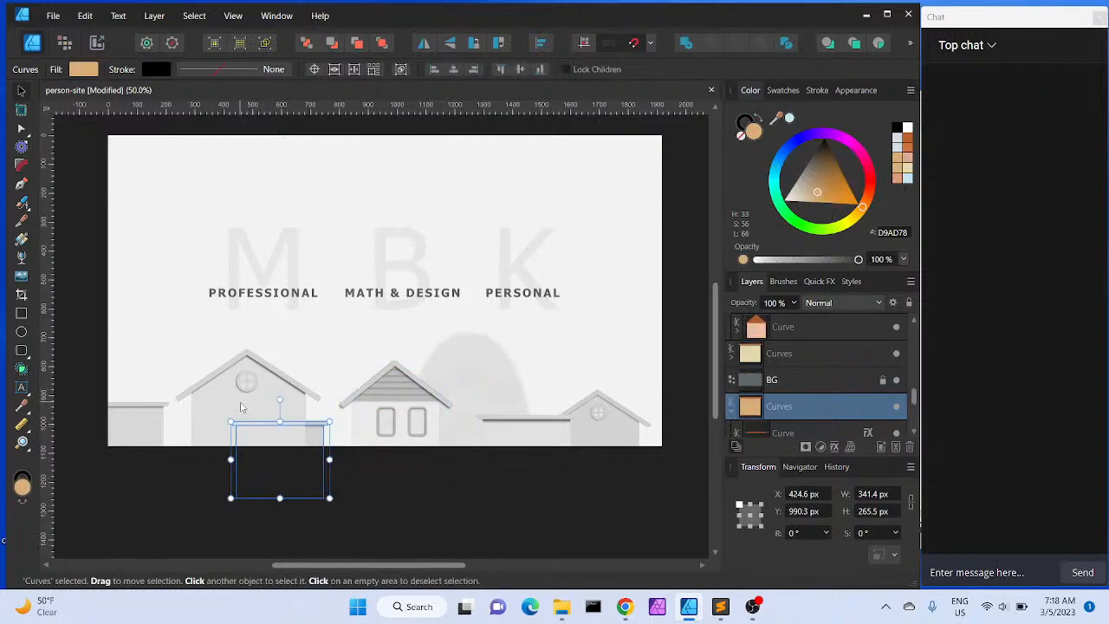
pyautogui.keyDown('shift'); pyautogui.click(234, 411); pyautogui.keyUp('shift')
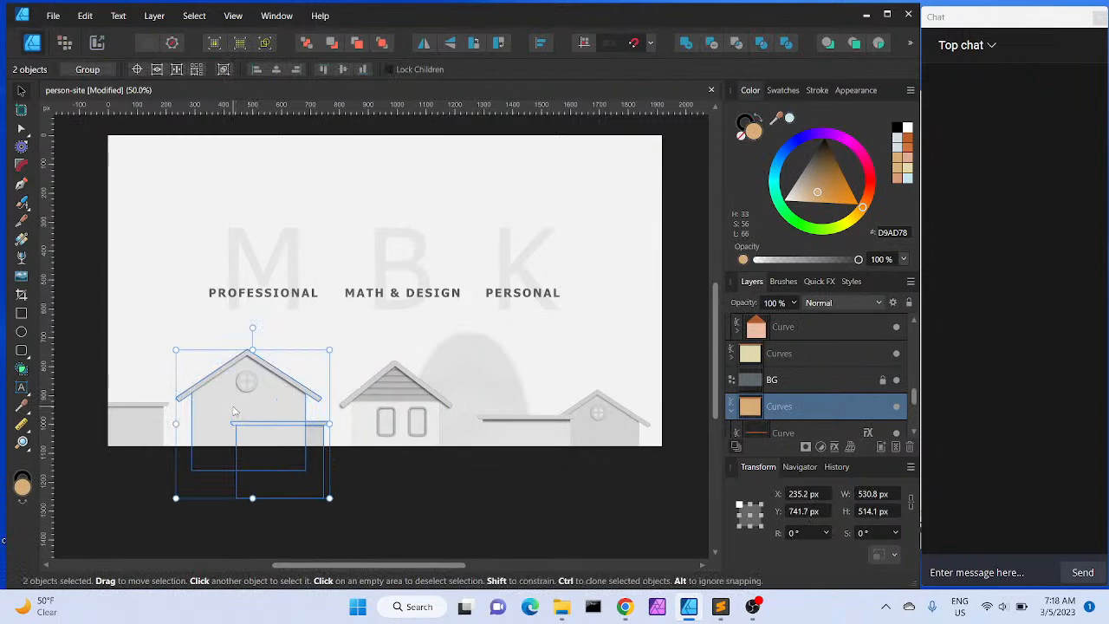
pyautogui.press('Right')
pyautogui.press('Right')
pyautogui.press('Right')
pyautogui.press('Right')
pyautogui.press('Right')
pyautogui.press('Right')
pyautogui.press('Right')
pyautogui.press('Right')
pyautogui.press('Right')
pyautogui.press('Right')
pyautogui.press('Left')
# Nudge the right house roughly 260 px to the left, toward the middle house, undoing the final nudge
pyautogui.click(609, 422)
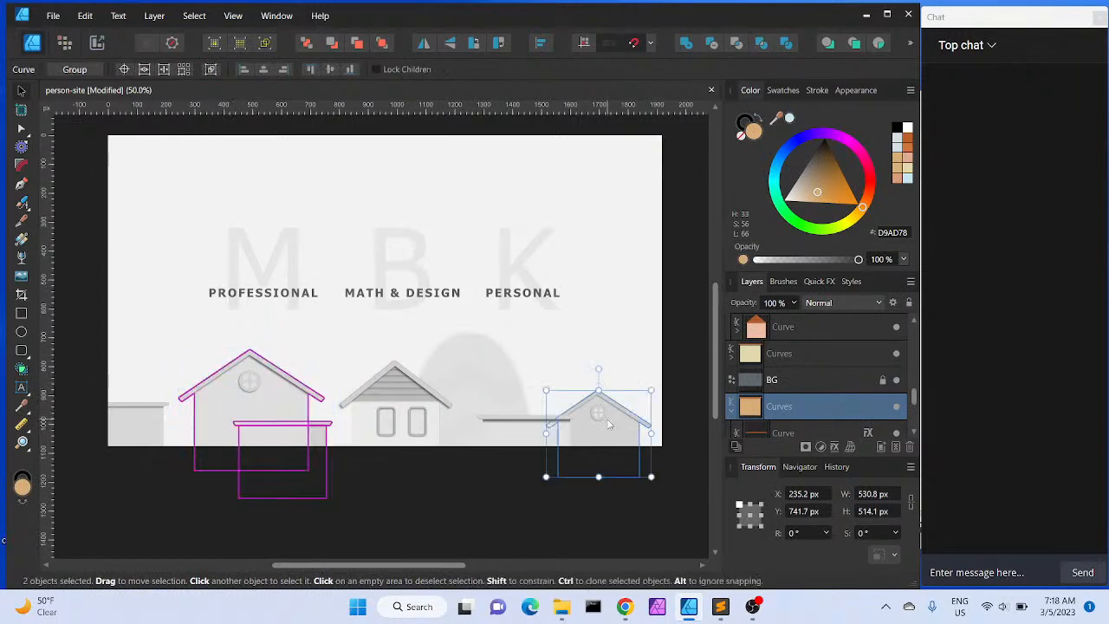
pyautogui.press('Left')
pyautogui.press('Left')
pyautogui.press('Left')
pyautogui.press('Left')
pyautogui.press('Left')
pyautogui.press('Left')
pyautogui.press('Left')
pyautogui.press('Left')
pyautogui.press('Left')
pyautogui.press('Left')
pyautogui.press('Left')
pyautogui.press('Left')
pyautogui.press('Left')
pyautogui.press('Left')
pyautogui.press('Left')
pyautogui.press('Left')
pyautogui.press('Left')
pyautogui.press('Left')
pyautogui.press('Left')
pyautogui.press('Left')
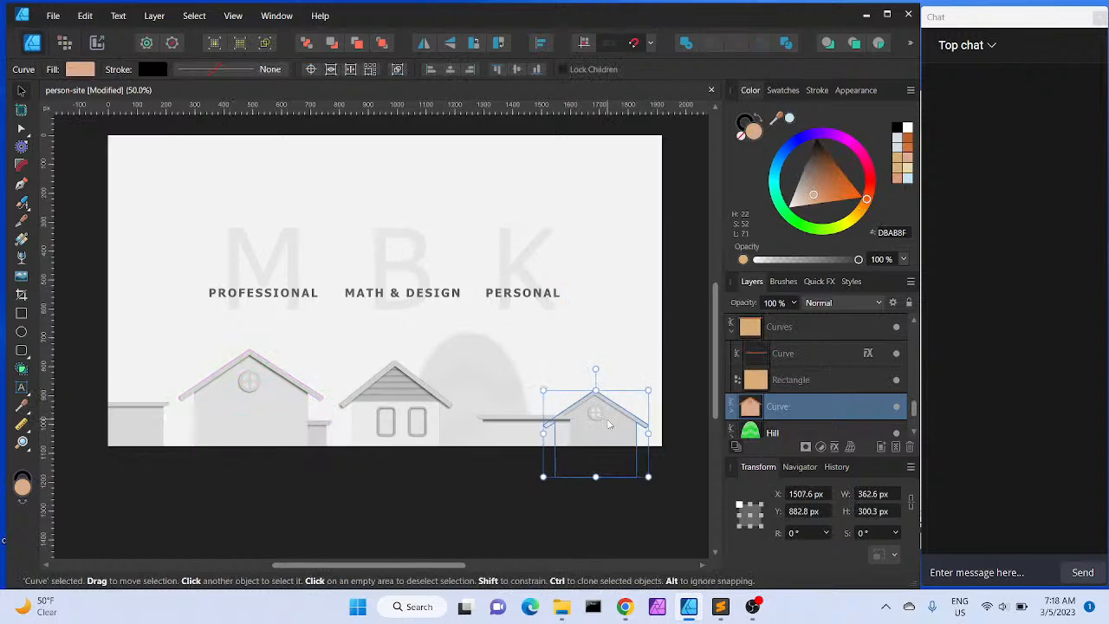
pyautogui.press('Left')
pyautogui.press('Left')
pyautogui.press('Left')
pyautogui.press('Left')
pyautogui.press('Left')
pyautogui.press('Left')
pyautogui.press('Left')
pyautogui.press('Left')
pyautogui.press('Left')
pyautogui.press('Left')
pyautogui.press('Left')
pyautogui.press('Left')
pyautogui.press('Left')
pyautogui.press('Left')
pyautogui.press('Left')
pyautogui.press('Left')
pyautogui.press('Left')
pyautogui.press('Left')
pyautogui.press('Left')
pyautogui.press('Left')
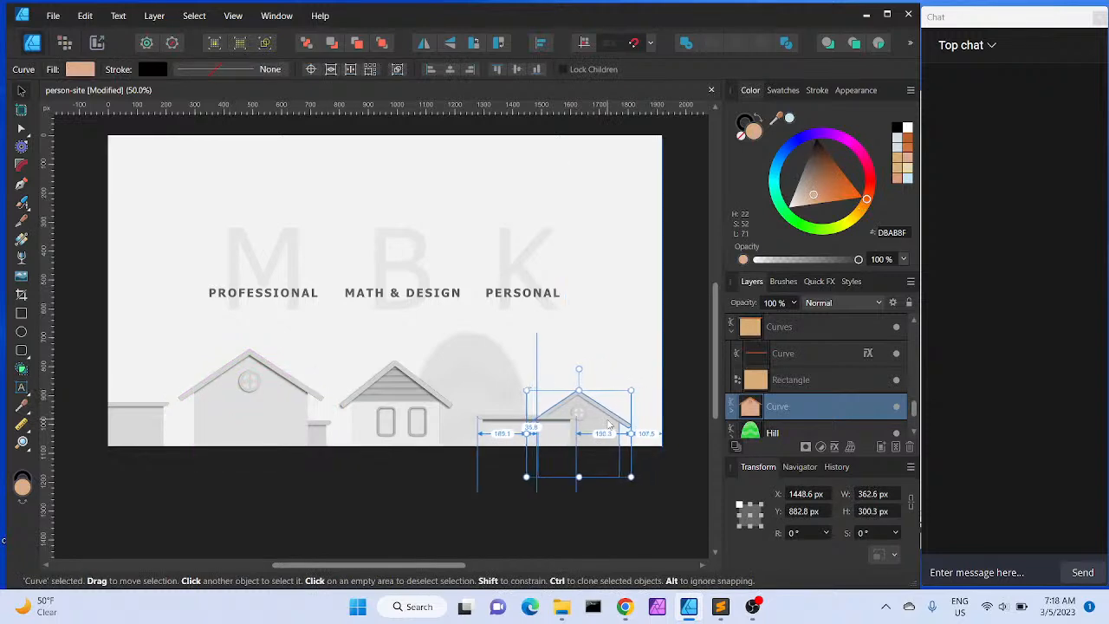
pyautogui.press('Left')
pyautogui.press('Left')
pyautogui.press('Left')
pyautogui.press('Left')
pyautogui.press('Left')
pyautogui.press('Left')
pyautogui.press('Left')
pyautogui.press('Left')
pyautogui.press('Left')
pyautogui.press('Left')
pyautogui.press('Left')
pyautogui.press('Left')
pyautogui.press('Left')
pyautogui.press('Left')
pyautogui.press('Left')
pyautogui.press('Left')
pyautogui.press('Left')
pyautogui.press('Left')
pyautogui.press('Left')
pyautogui.press('Left')
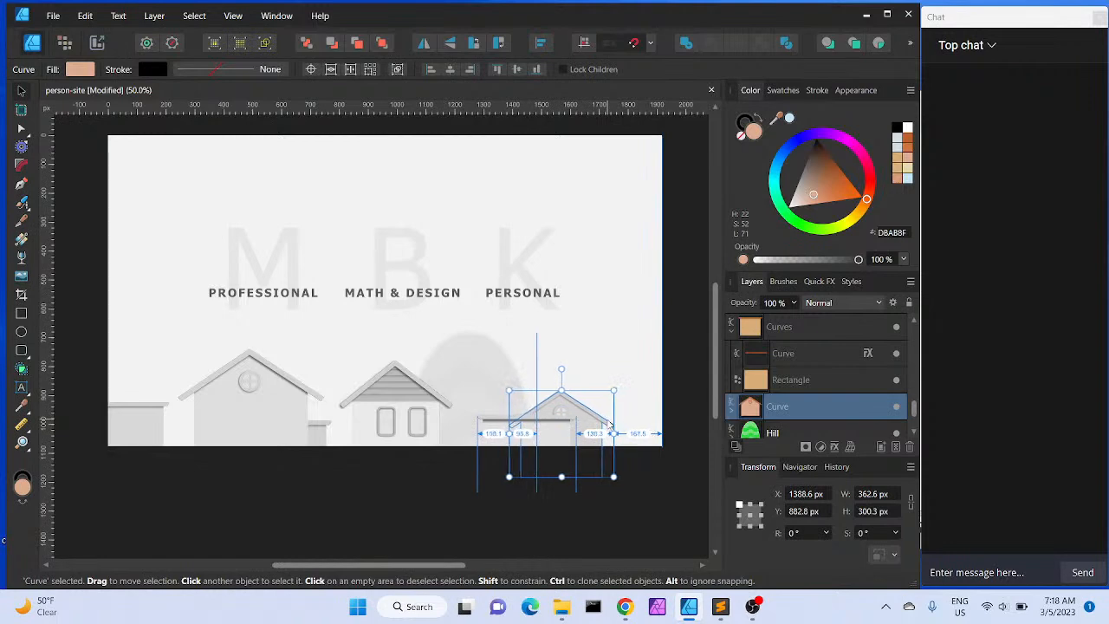
pyautogui.press('Left')
pyautogui.press('Left')
pyautogui.press('Left')
pyautogui.press('Left')
pyautogui.press('Left')
pyautogui.press('Left')
pyautogui.press('Left')
pyautogui.press('Left')
pyautogui.press('Left')
pyautogui.press('Left')
pyautogui.press('Left')
pyautogui.press('Left')
pyautogui.press('Left')
pyautogui.press('Left')
pyautogui.press('Left')
pyautogui.press('Left')
pyautogui.press('Left')
pyautogui.press('Left')
pyautogui.press('Left')
pyautogui.press('Left')
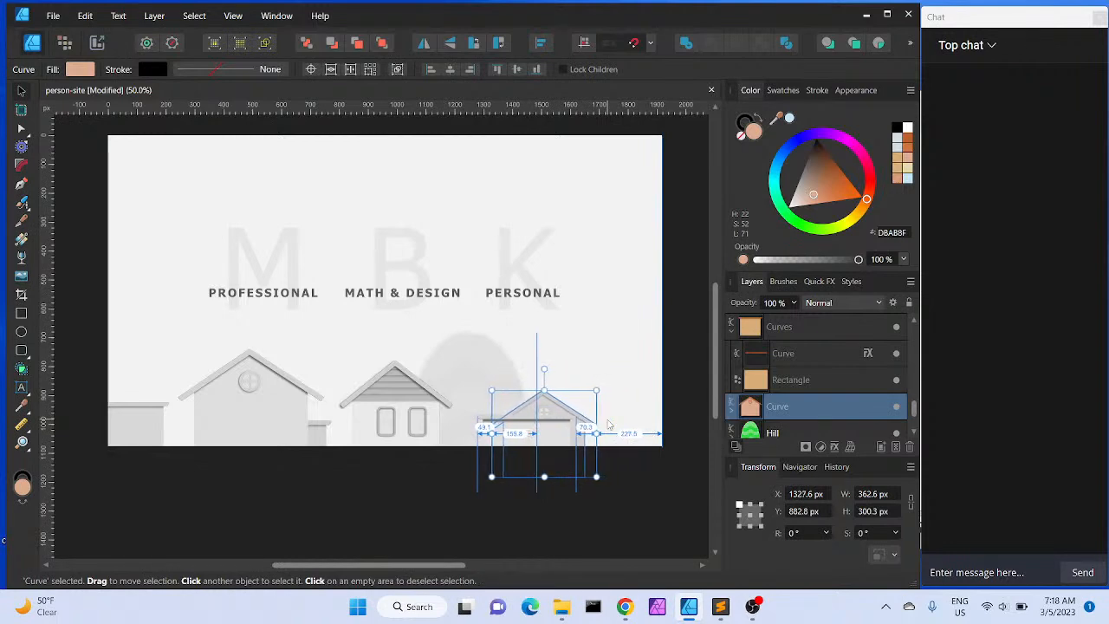
pyautogui.press('Left')
pyautogui.press('Left')
pyautogui.press('Left')
pyautogui.press('Left')
pyautogui.press('Left')
pyautogui.press('Left')
pyautogui.press('Left')
pyautogui.press('Left')
pyautogui.press('Left')
pyautogui.press('Left')
pyautogui.press('Left')
pyautogui.press('Left')
pyautogui.press('Left')
pyautogui.press('Left')
pyautogui.press('Left')
pyautogui.press('Left')
pyautogui.press('Left')
pyautogui.press('Left')
pyautogui.press('Left')
pyautogui.press('Left')
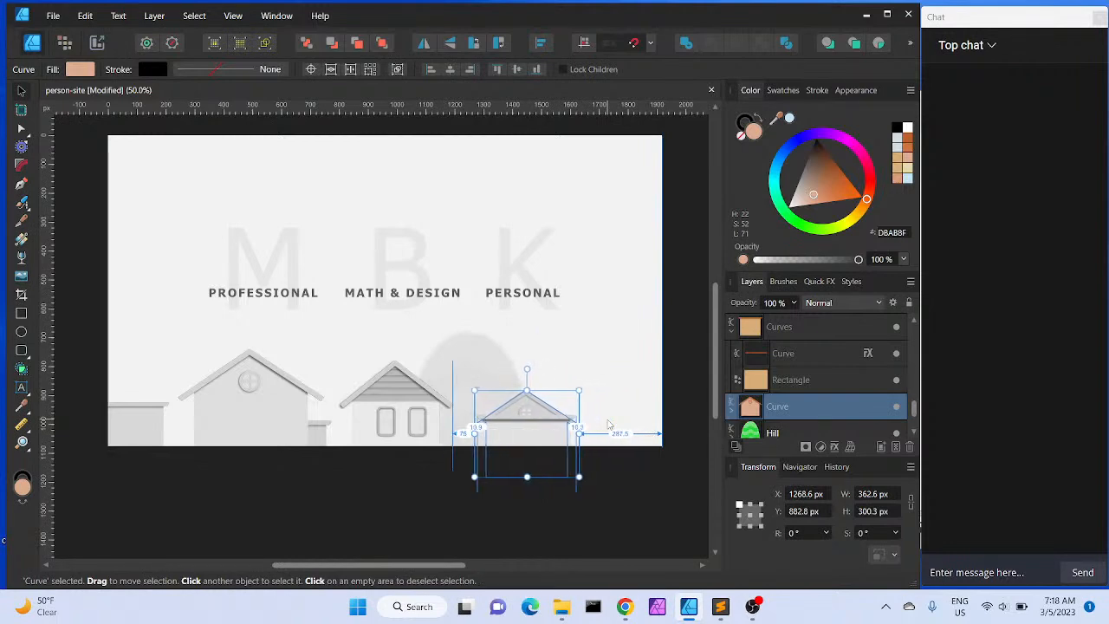
pyautogui.press('Right')
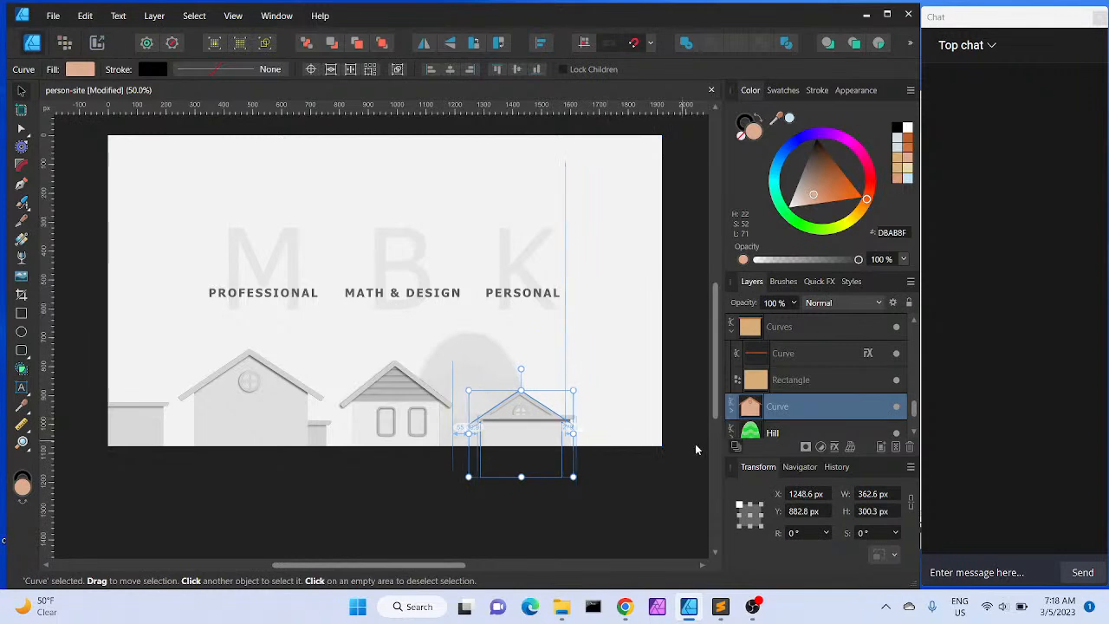
pyautogui.hotkey('ctrl', 'z')
# Select the right house's flat annex and nudge it about 194 px to the right beside the house
pyautogui.click(537, 451)
pyautogui.click(532, 440)
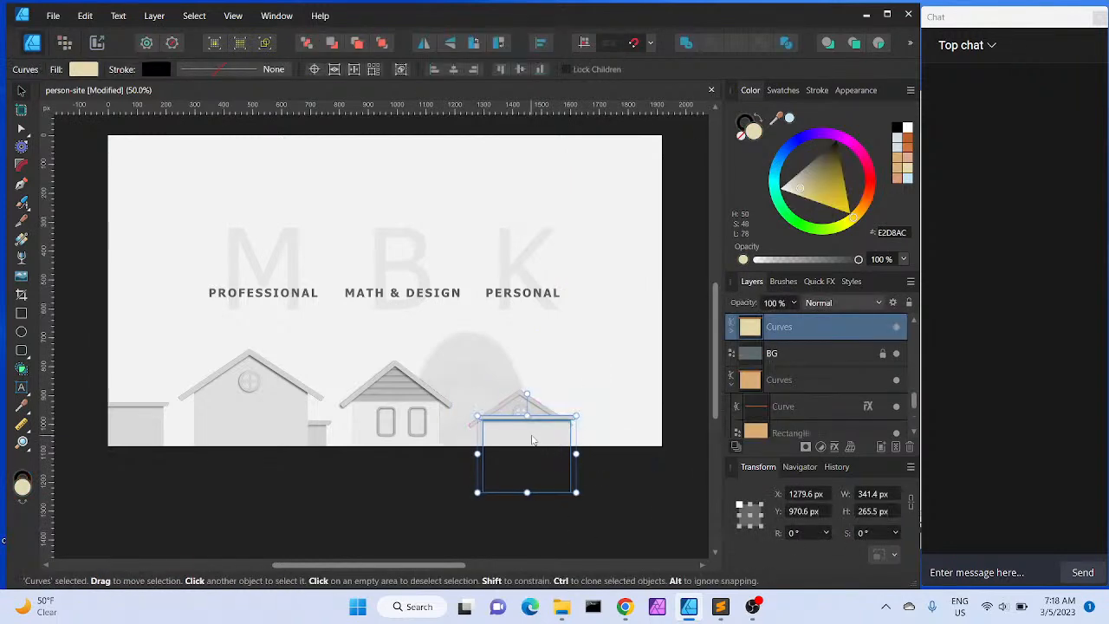
pyautogui.press('Right')
pyautogui.press('Right')
pyautogui.press('Right')
pyautogui.press('Right')
pyautogui.press('Right')
pyautogui.press('Right')
pyautogui.press('Right')
pyautogui.press('Right')
pyautogui.press('Right')
pyautogui.press('Right')
pyautogui.press('Right')
pyautogui.press('Right')
pyautogui.press('Right')
pyautogui.press('Right')
pyautogui.press('Right')
pyautogui.press('Right')
pyautogui.press('Right')
pyautogui.press('Right')
pyautogui.press('Right')
pyautogui.press('Right')
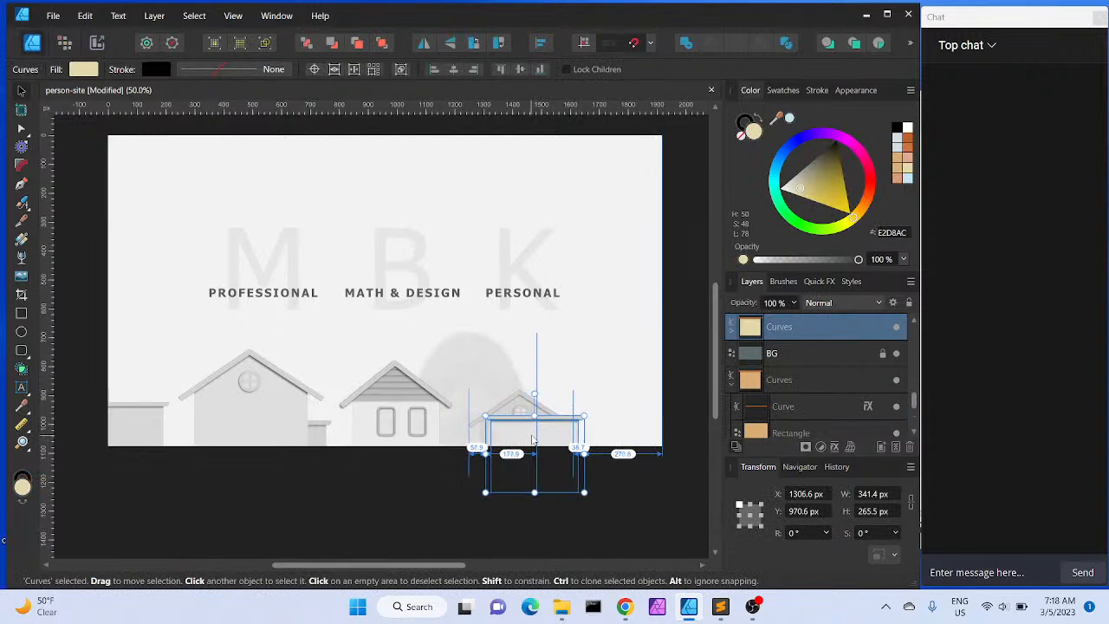
pyautogui.press('Right')
pyautogui.press('Right')
pyautogui.press('Right')
pyautogui.press('Right')
pyautogui.press('Right')
pyautogui.press('Right')
pyautogui.press('Right')
pyautogui.press('Right')
pyautogui.press('Right')
pyautogui.press('Right')
pyautogui.press('Right')
pyautogui.press('Right')
pyautogui.press('Right')
pyautogui.press('Right')
pyautogui.press('Right')
pyautogui.press('Right')
pyautogui.press('Right')
pyautogui.press('Right')
pyautogui.press('Right')
pyautogui.press('Right')
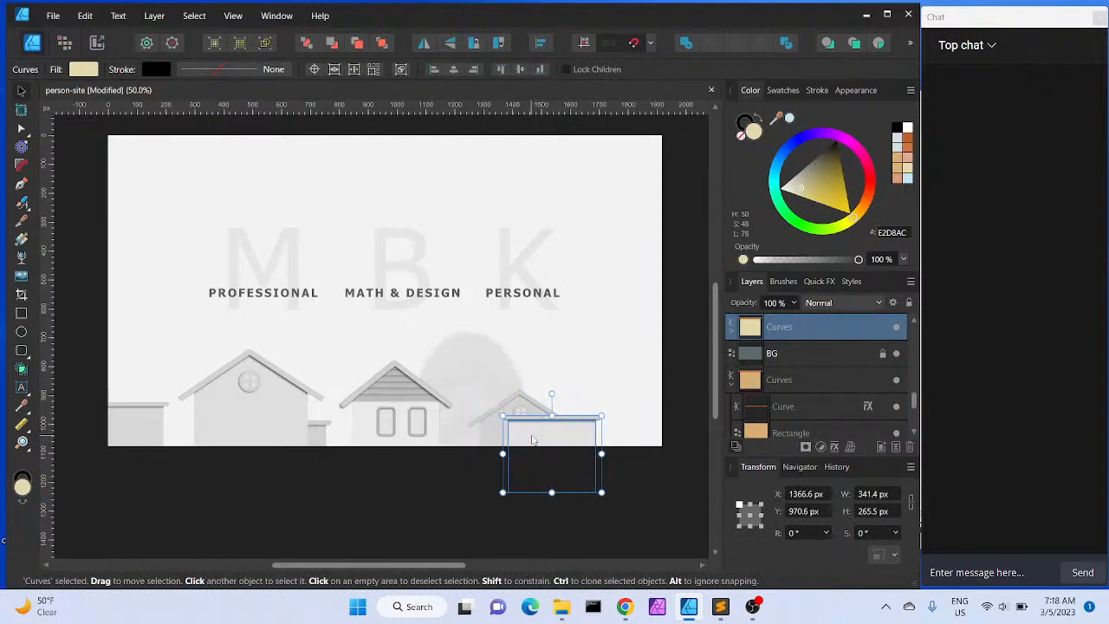
pyautogui.press('Right')
pyautogui.press('Right')
pyautogui.press('Right')
pyautogui.press('Right')
pyautogui.press('Right')
pyautogui.press('Right')
pyautogui.press('Right')
pyautogui.press('Right')
pyautogui.press('Right')
pyautogui.press('Right')
pyautogui.press('Right')
pyautogui.press('Right')
pyautogui.press('Right')
pyautogui.press('Right')
pyautogui.press('Right')
pyautogui.press('Right')
pyautogui.press('Right')
pyautogui.press('Right')
pyautogui.press('Right')
pyautogui.press('Right')
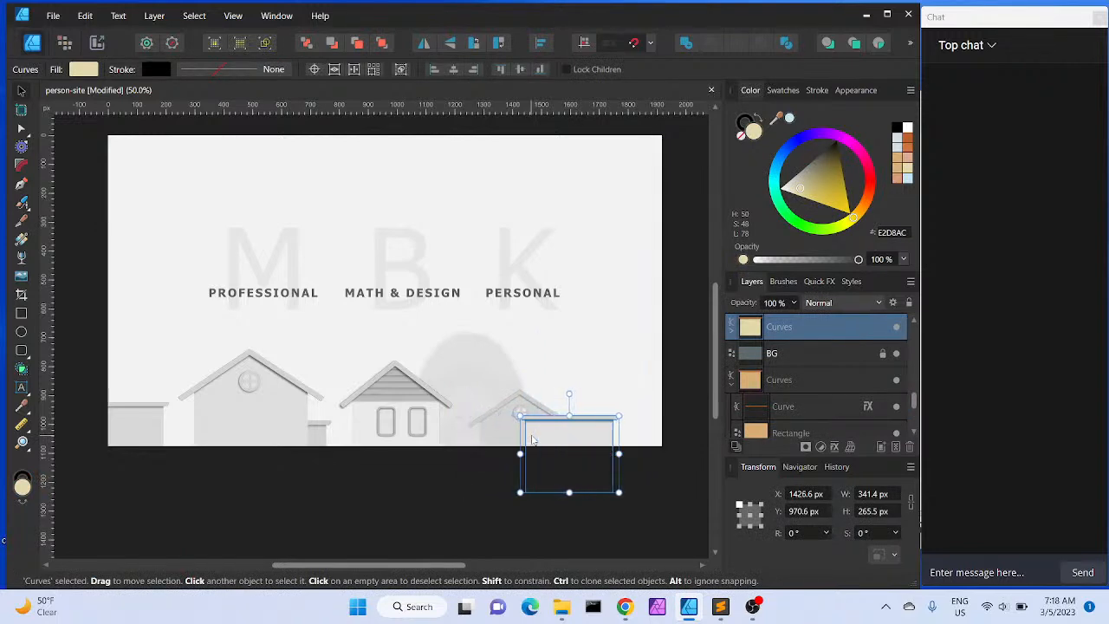
pyautogui.press('Right')
pyautogui.press('Right')
pyautogui.press('Right')
pyautogui.press('Right')
pyautogui.press('Right')
pyautogui.press('Right')
pyautogui.press('Right')
pyautogui.press('Right')
pyautogui.press('Right')
pyautogui.press('Right')
pyautogui.press('Right')
pyautogui.press('Right')
pyautogui.press('Right')
pyautogui.press('Right')
pyautogui.press('Right')
pyautogui.press('Right')
pyautogui.press('Right')
pyautogui.press('Right')
pyautogui.press('Right')
pyautogui.press('Right')
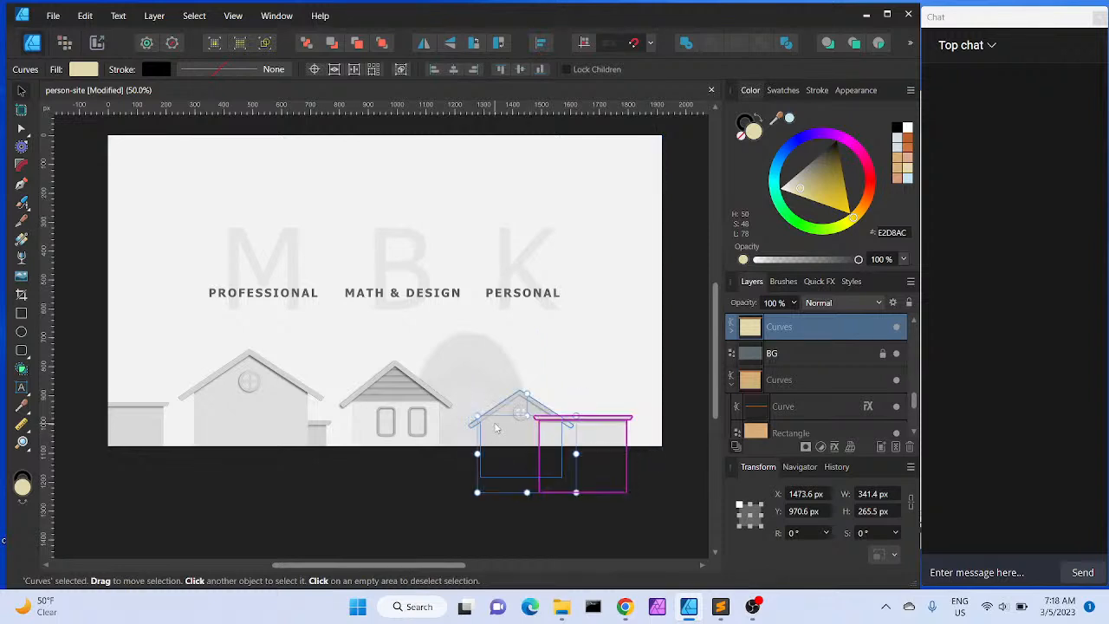
pyautogui.click(496, 427)
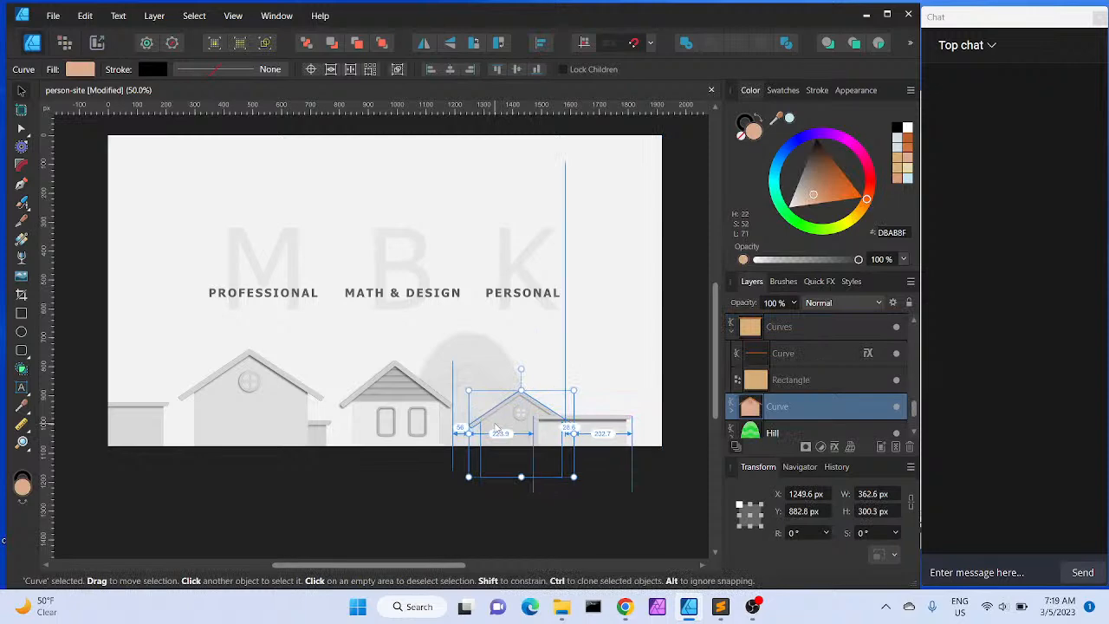
pyautogui.click(447, 490)
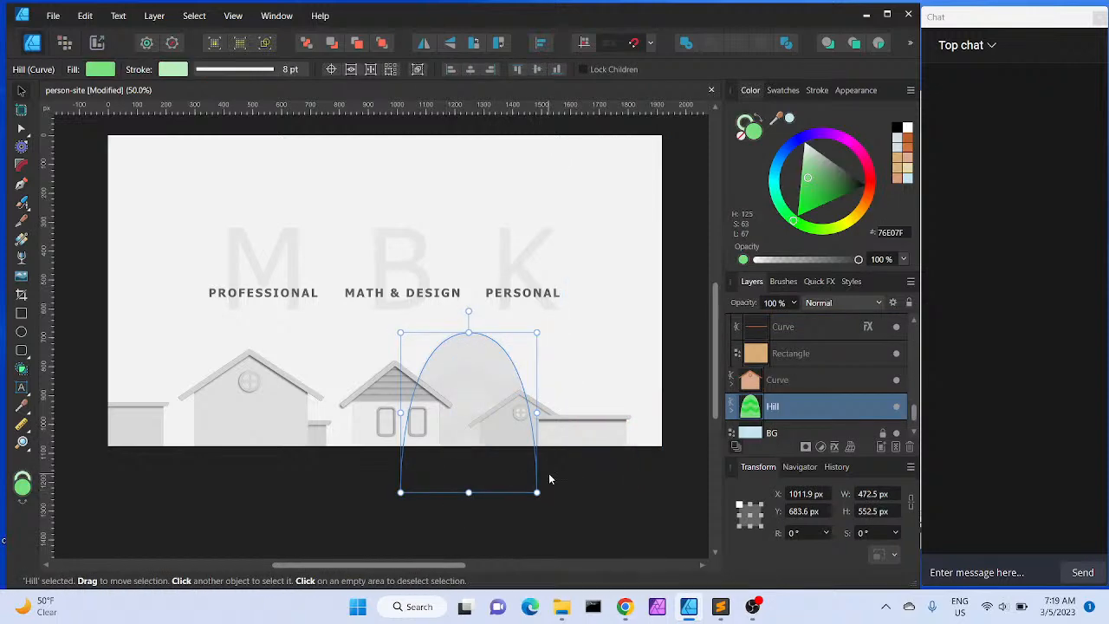
pyautogui.click(630, 489)
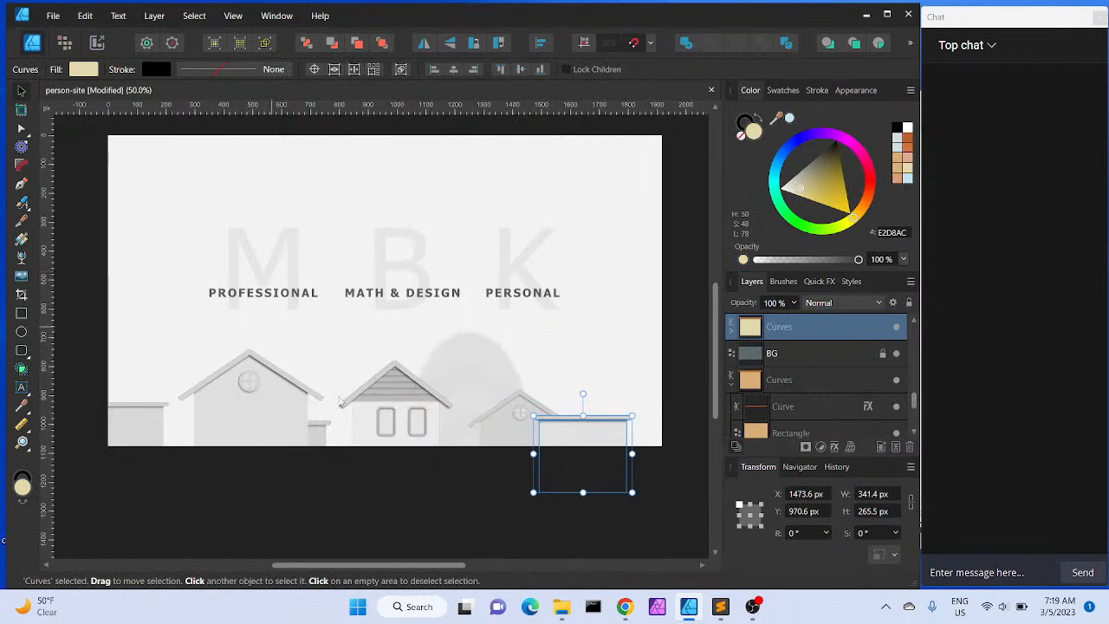
pyautogui.click(688, 518)
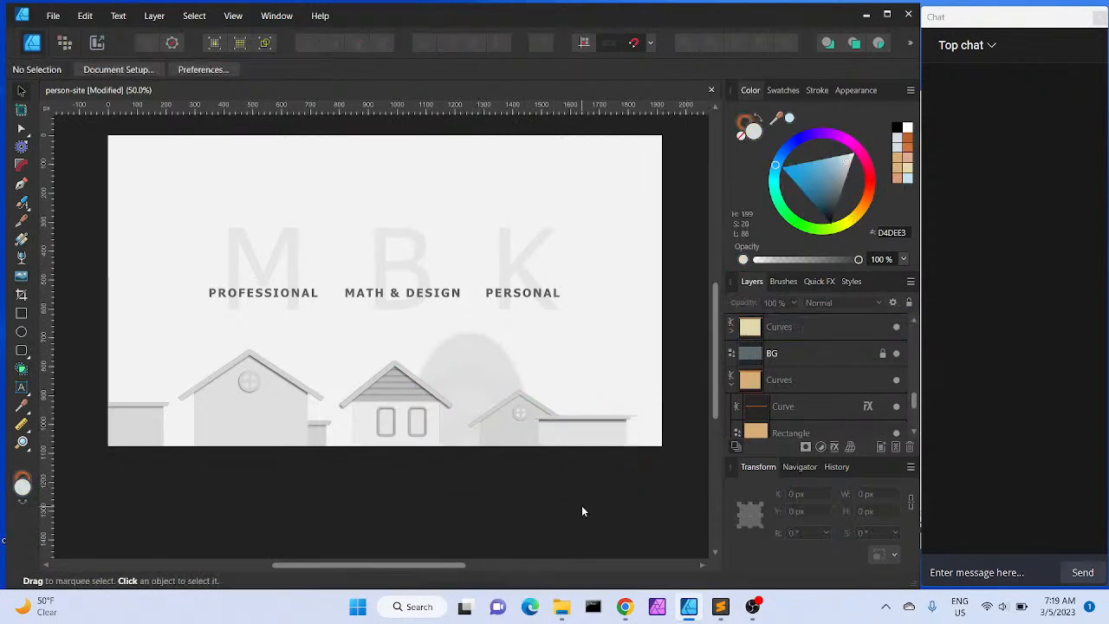
# Nudge the annex beside the left house slightly to the right
pyautogui.click(326, 442)
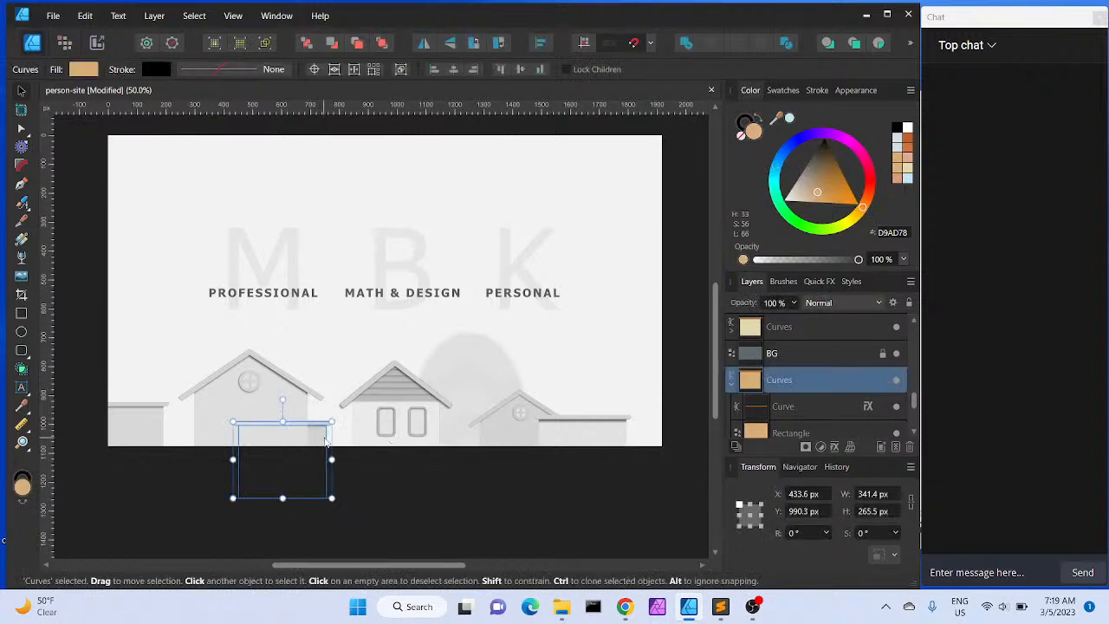
pyautogui.moveTo(326, 441); pyautogui.dragTo(328, 441)
pyautogui.click(545, 508)
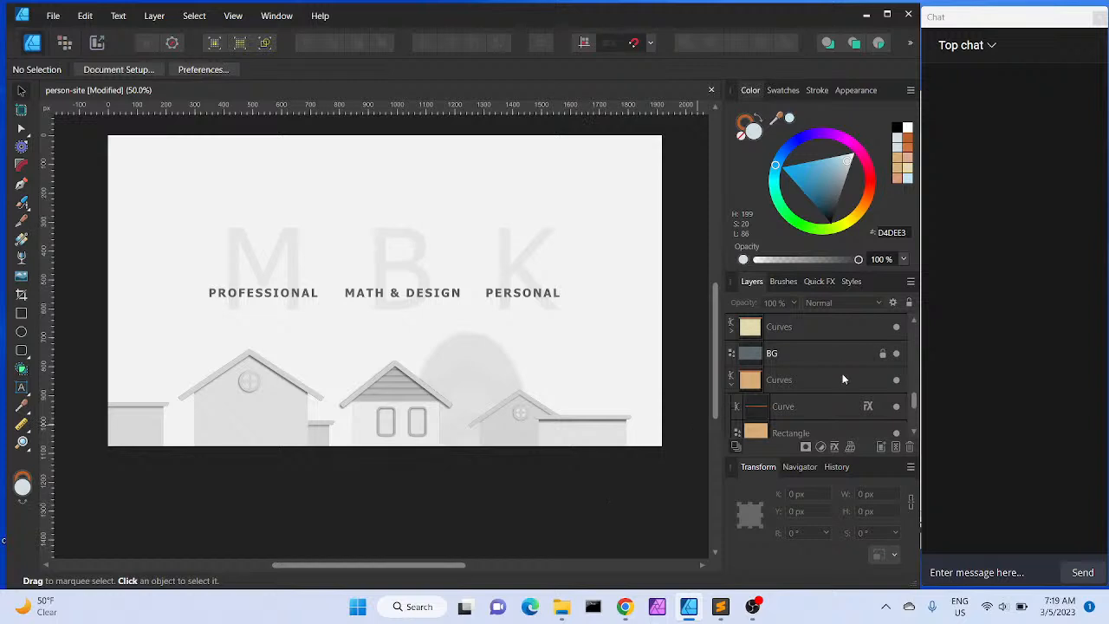
# Toggle the BW reference group's visibility on and off to compare it with the current illustration
pyautogui.scroll(5, 855, 373)
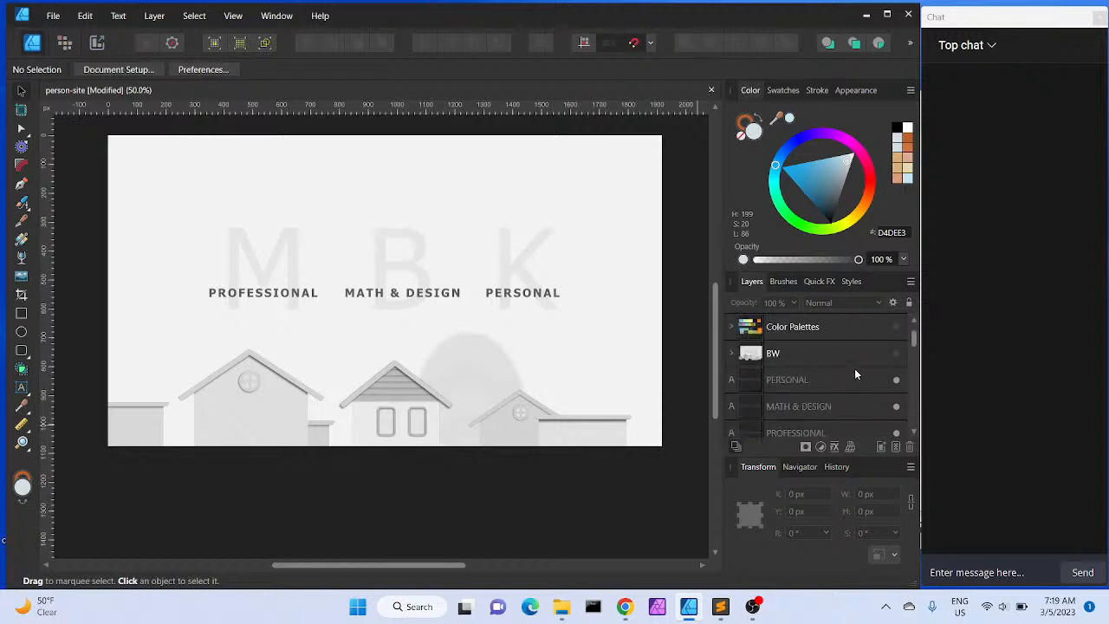
pyautogui.click(896, 355)
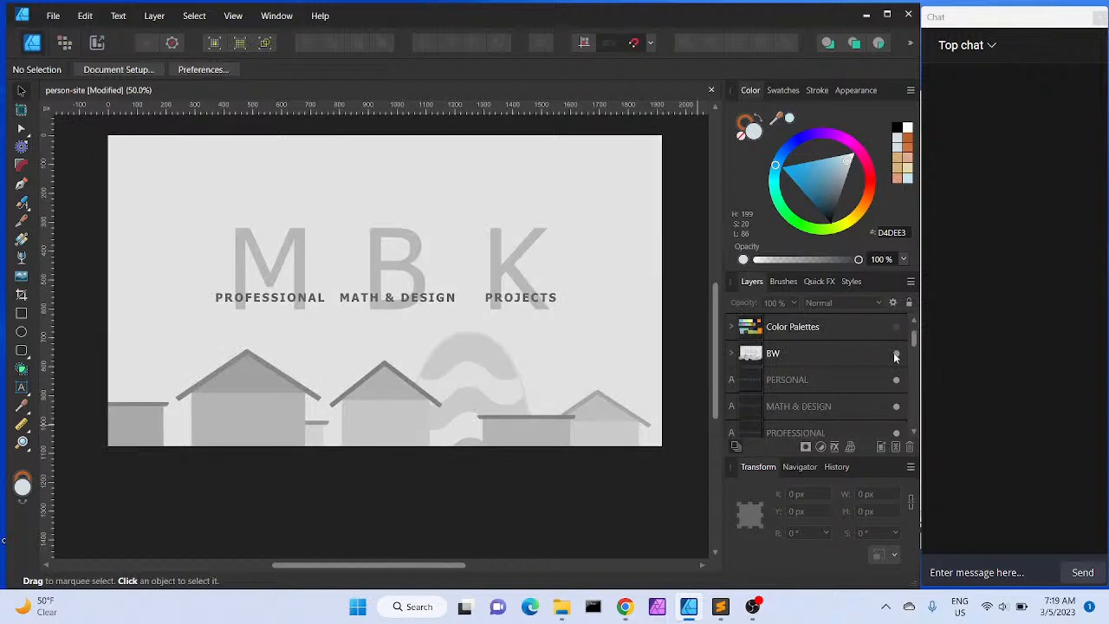
pyautogui.click(896, 355)
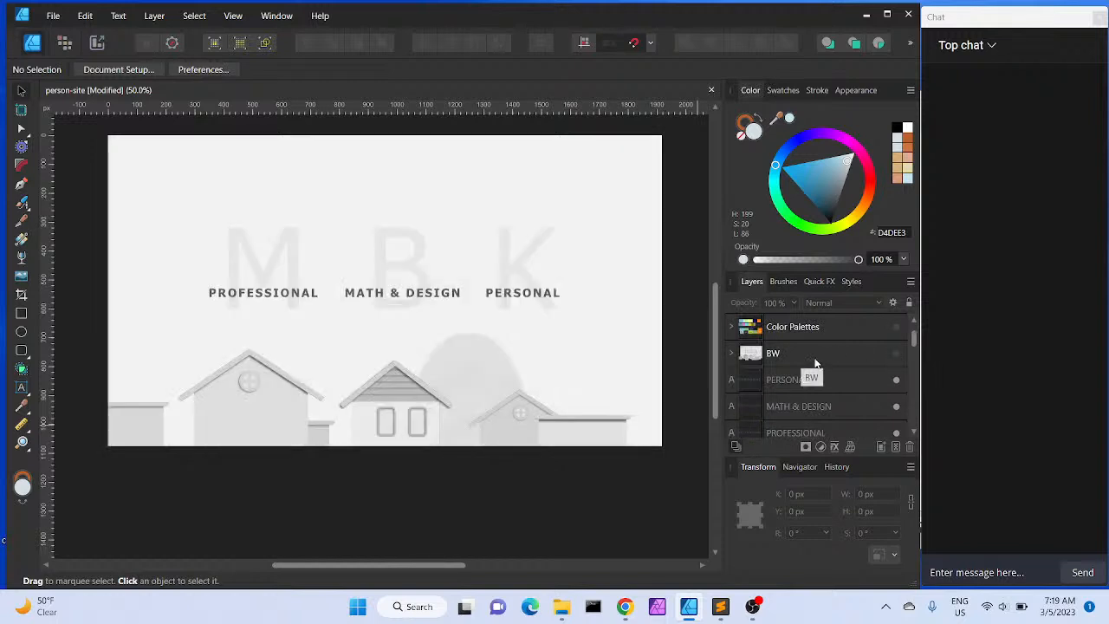
pyautogui.click(895, 353)
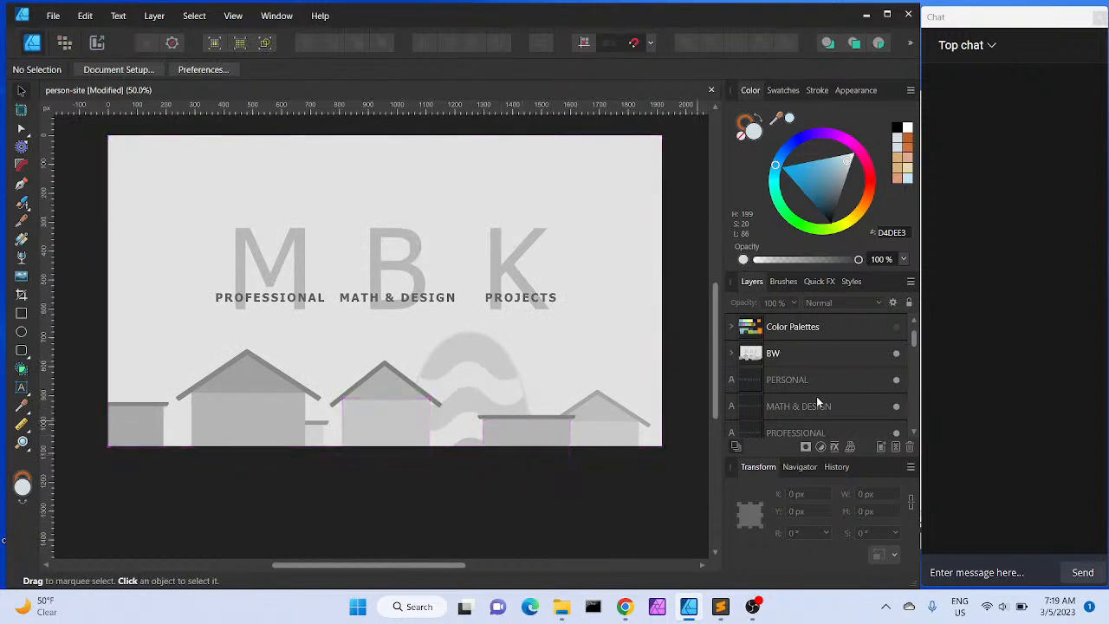
pyautogui.click(894, 356)
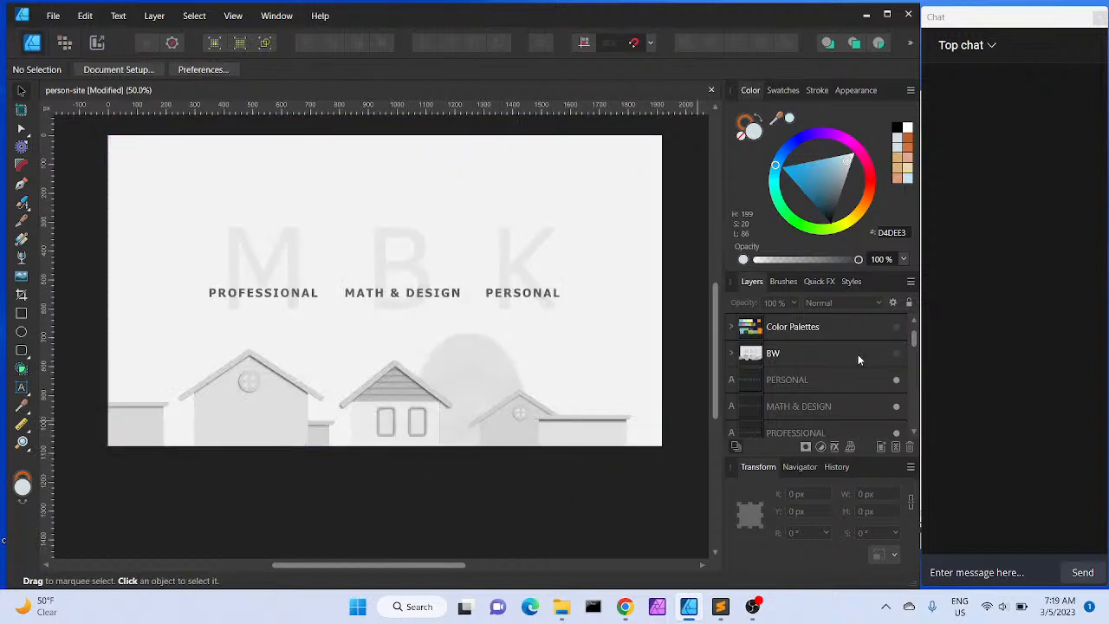
pyautogui.click(731, 354)
pyautogui.click(730, 356)
pyautogui.click(557, 613)
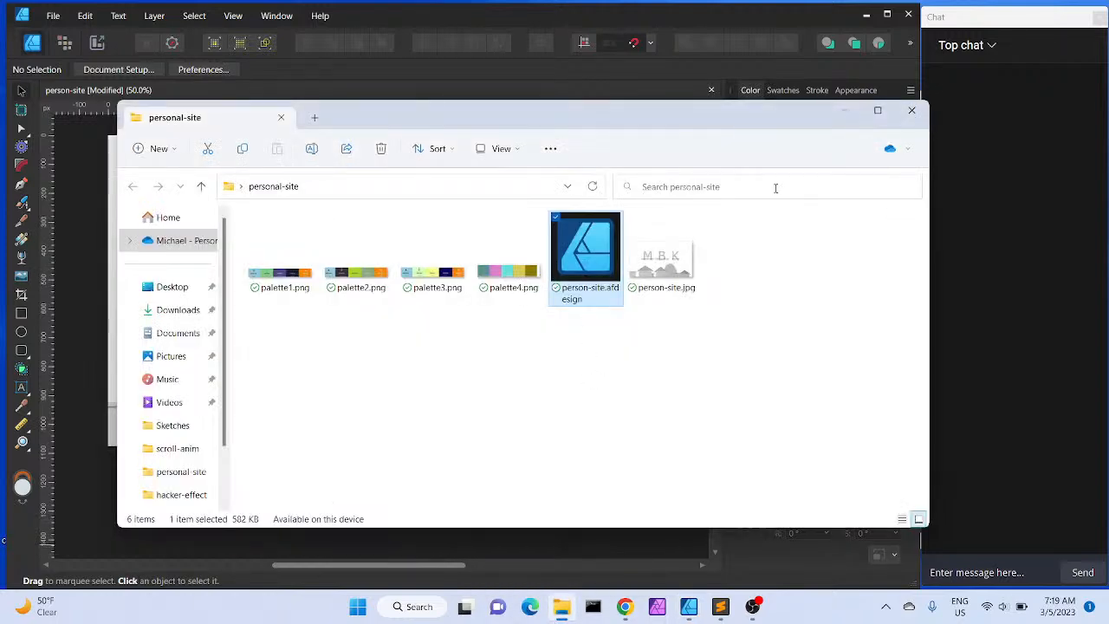
pyautogui.click(916, 111)
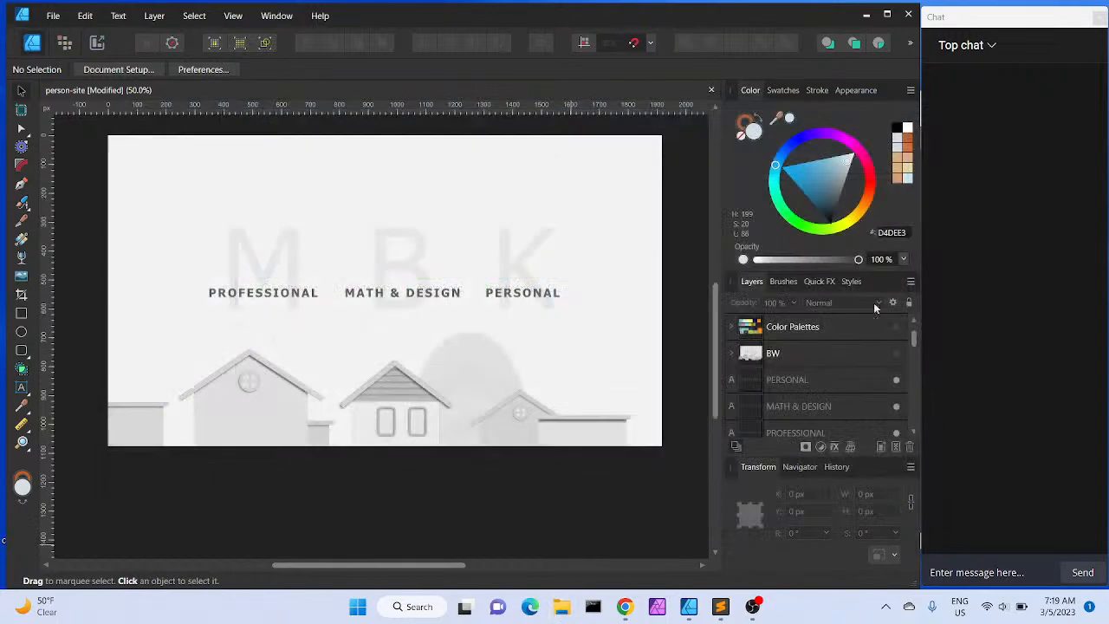
# Hide the Black & White adjustment layer to return to the coloured view
pyautogui.click(913, 430)
pyautogui.click(913, 430)
pyautogui.click(913, 432)
pyautogui.click(913, 432)
pyautogui.click(913, 432)
pyautogui.click(913, 432)
pyautogui.click(914, 433)
pyautogui.click(913, 432)
pyautogui.click(913, 432)
pyautogui.click(913, 432)
pyautogui.click(913, 432)
pyautogui.click(913, 433)
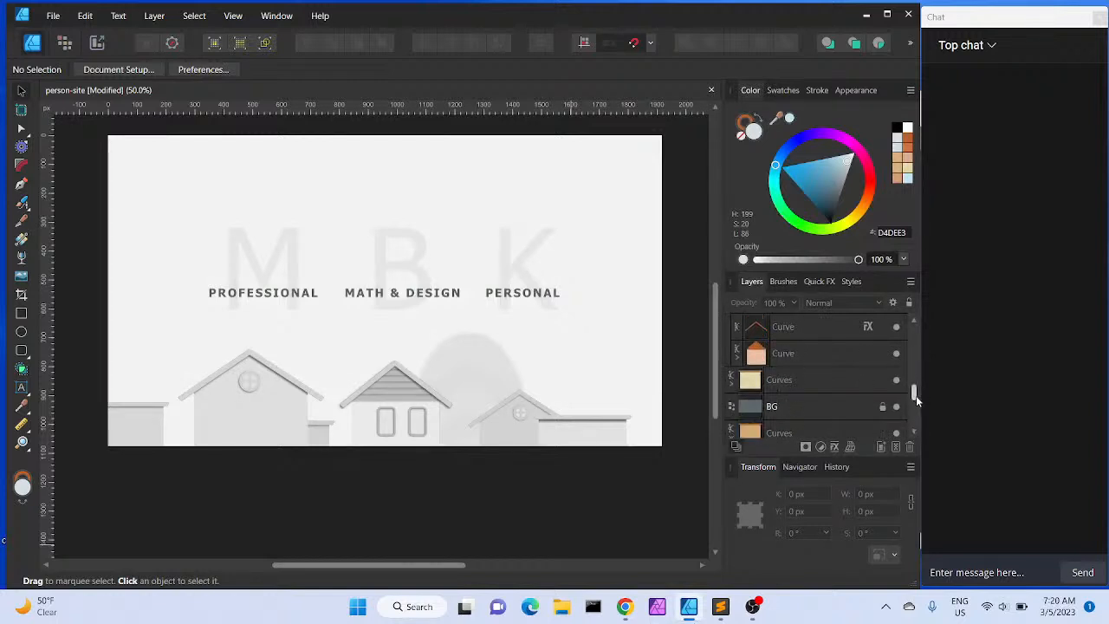
pyautogui.moveTo(913, 396); pyautogui.dragTo(913, 333)
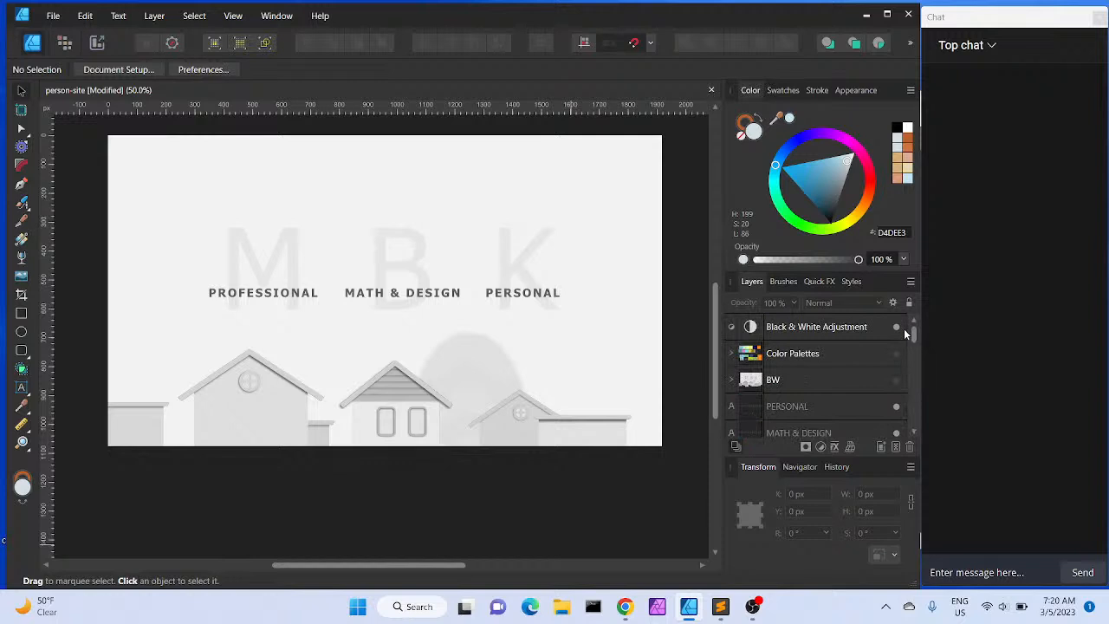
pyautogui.click(898, 326)
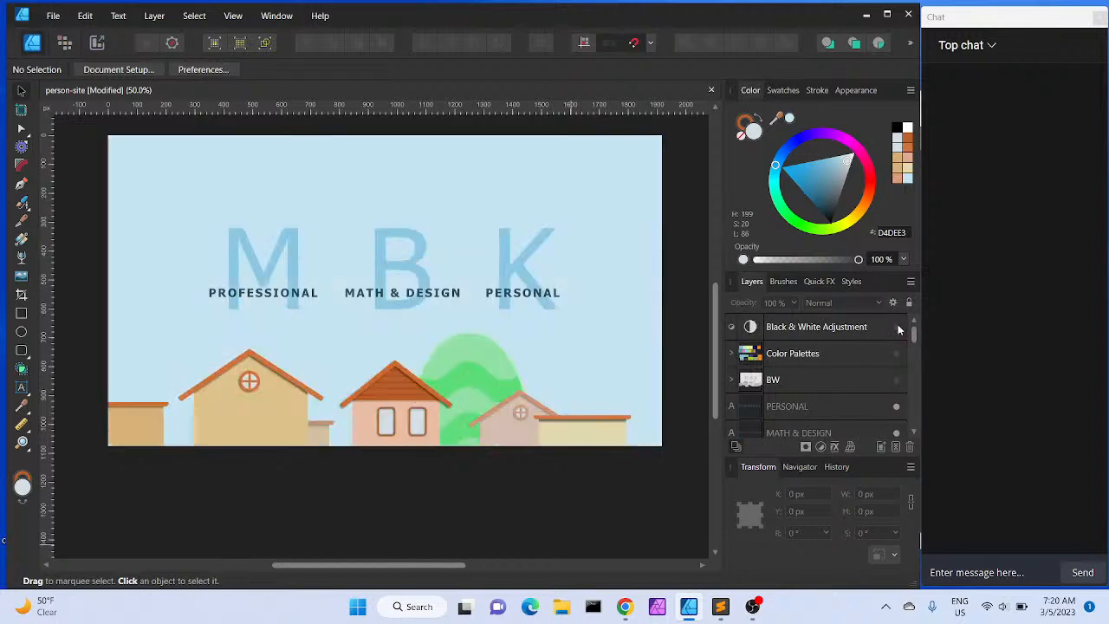
# Shift the left house's annex a few pixels to the right in the coloured view
pyautogui.click(629, 494)
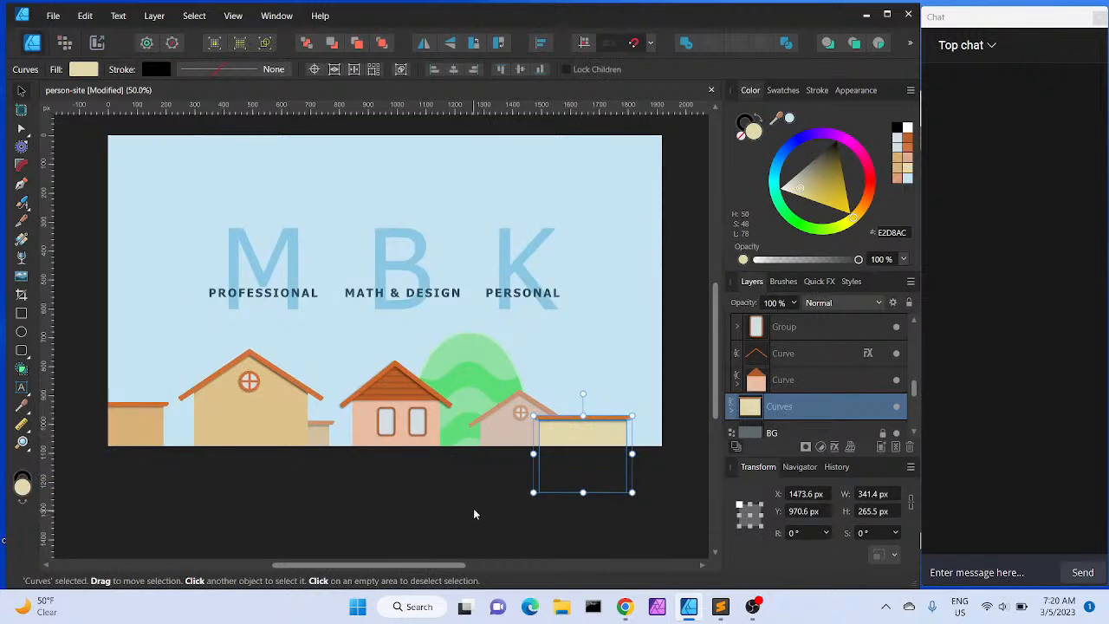
pyautogui.click(325, 439)
pyautogui.moveTo(324, 437); pyautogui.dragTo(327, 438)
pyautogui.click(513, 471)
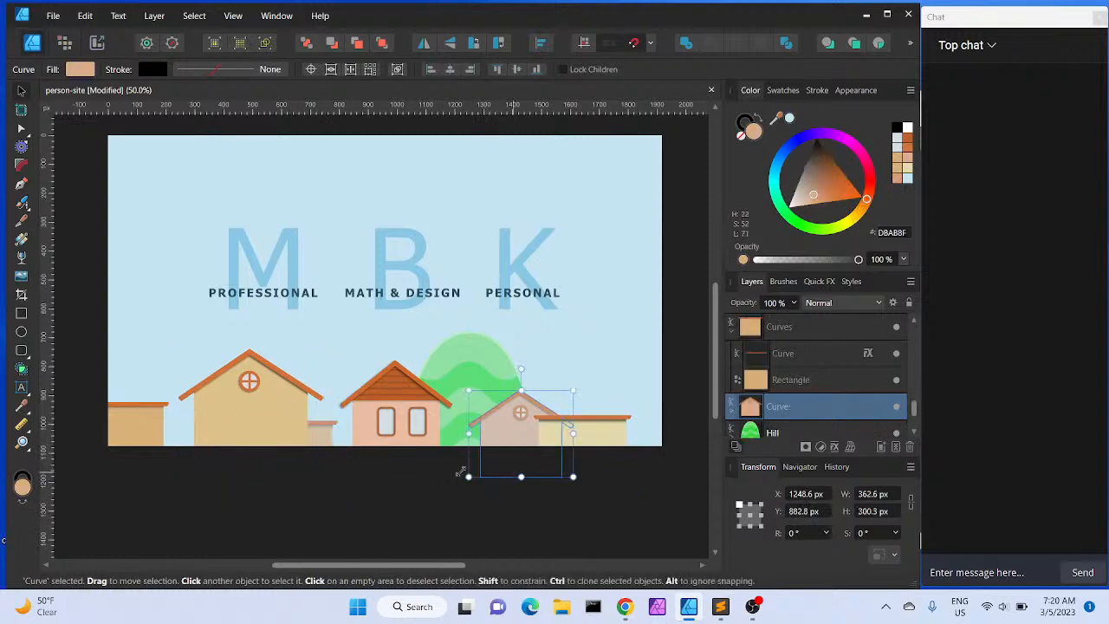
# Paste a copy of the middle house's window group above the left house and move it onto the left house's wall
pyautogui.click(389, 495)
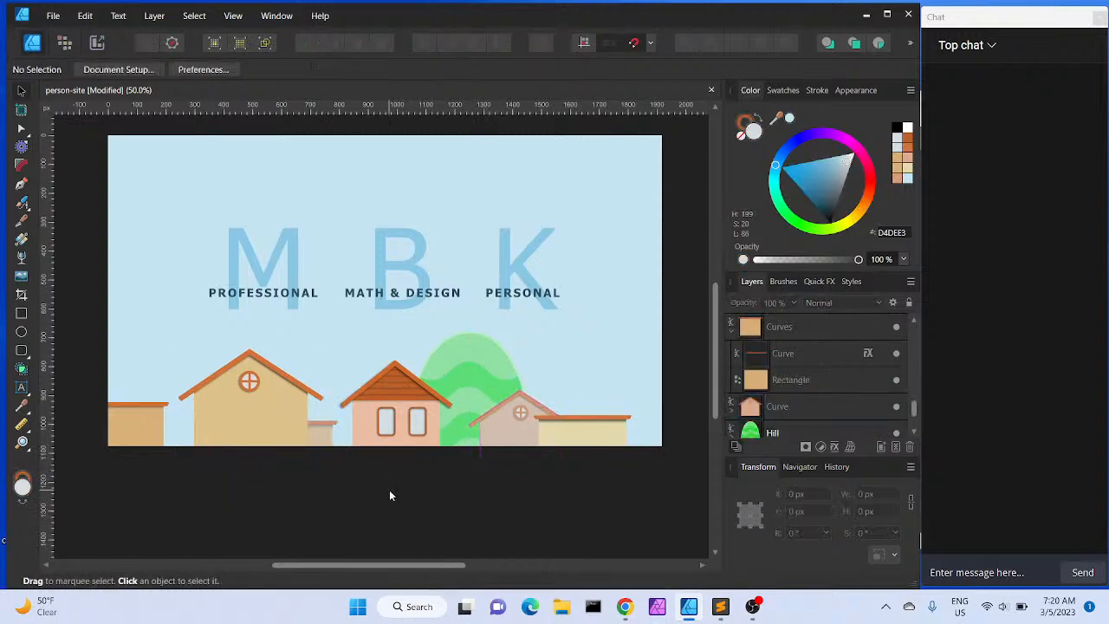
pyautogui.hotkey('ctrl', '+')
pyautogui.hotkey('ctrl', '+')
pyautogui.hotkey('ctrl', '+')
pyautogui.scroll(-3, 390, 496)
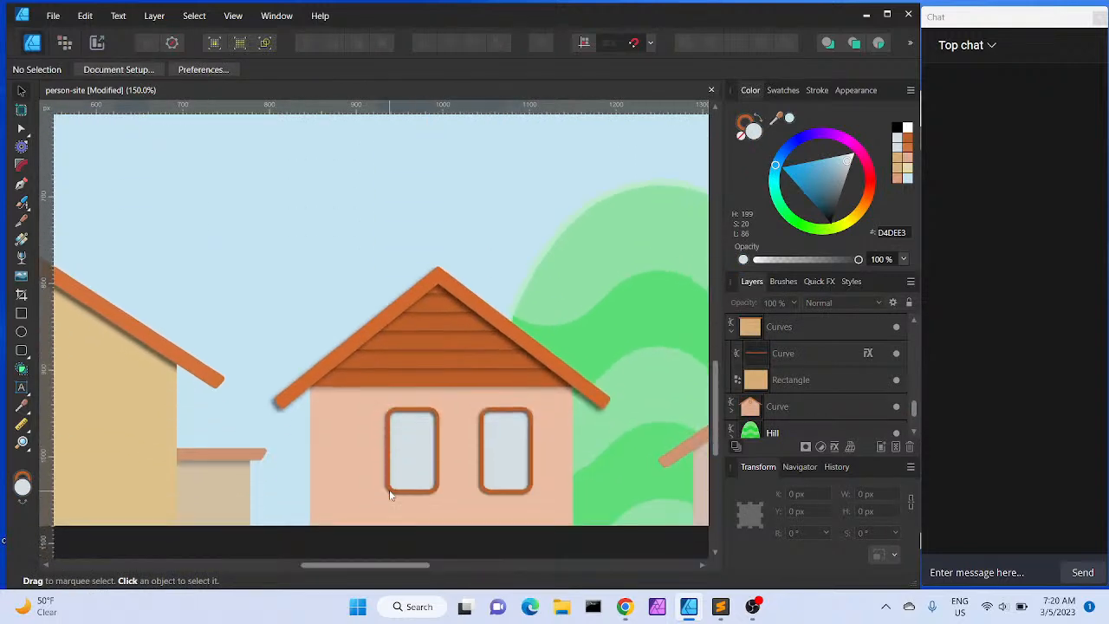
pyautogui.scroll(-2, 389, 495)
pyautogui.hscroll(8, 389, 495)
pyautogui.hscroll(4, 389, 495)
pyautogui.hscroll(-7, 389, 495)
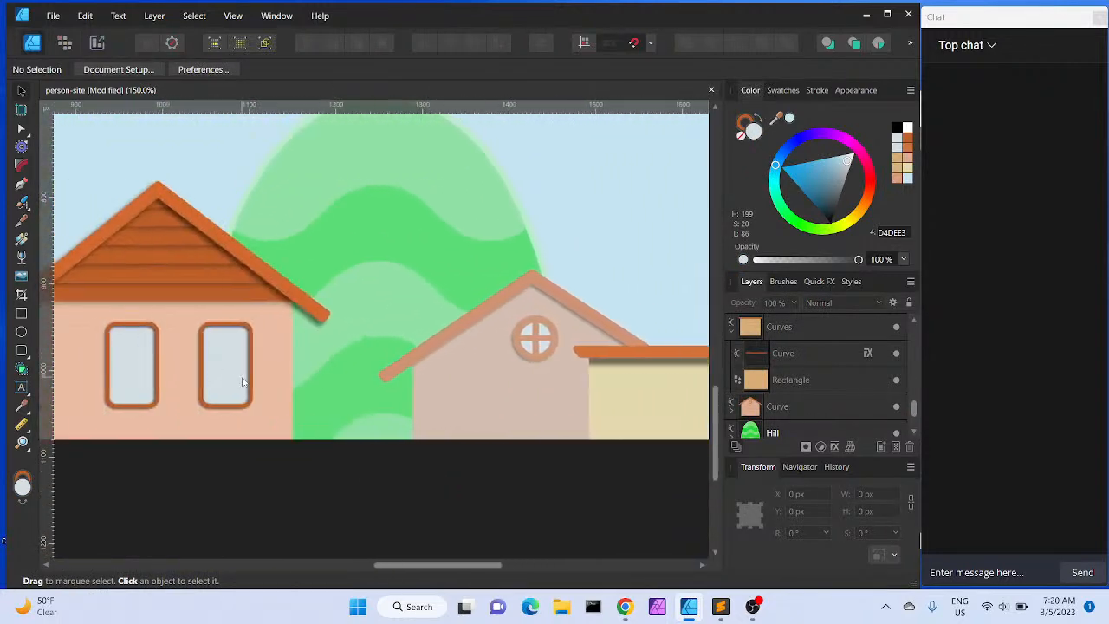
pyautogui.hscroll(-10, 242, 381)
pyautogui.click(508, 365)
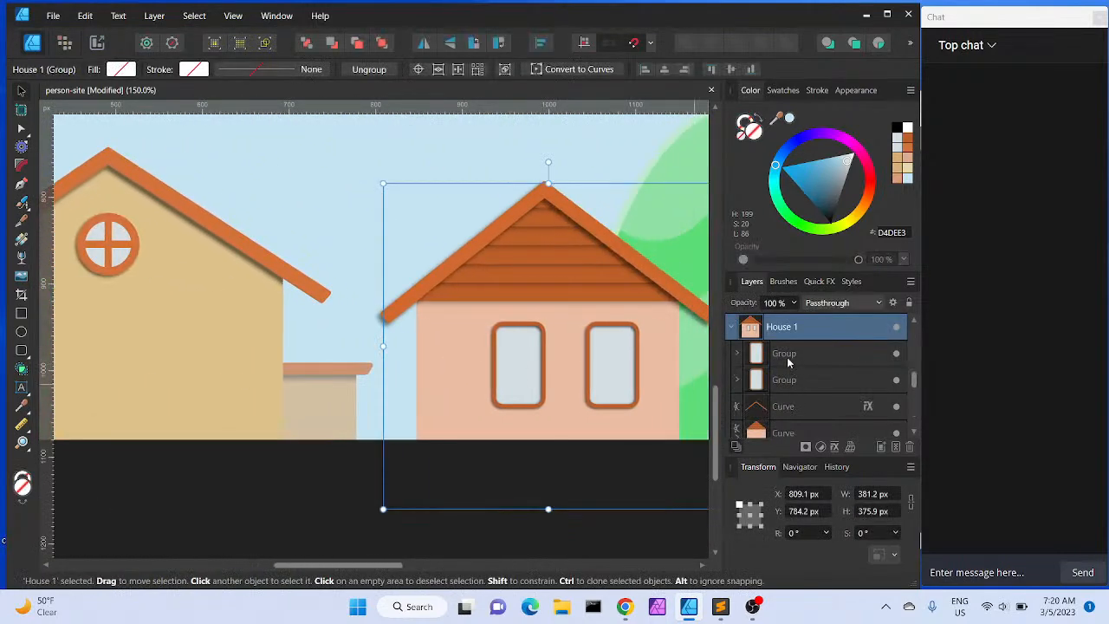
pyautogui.click(788, 362)
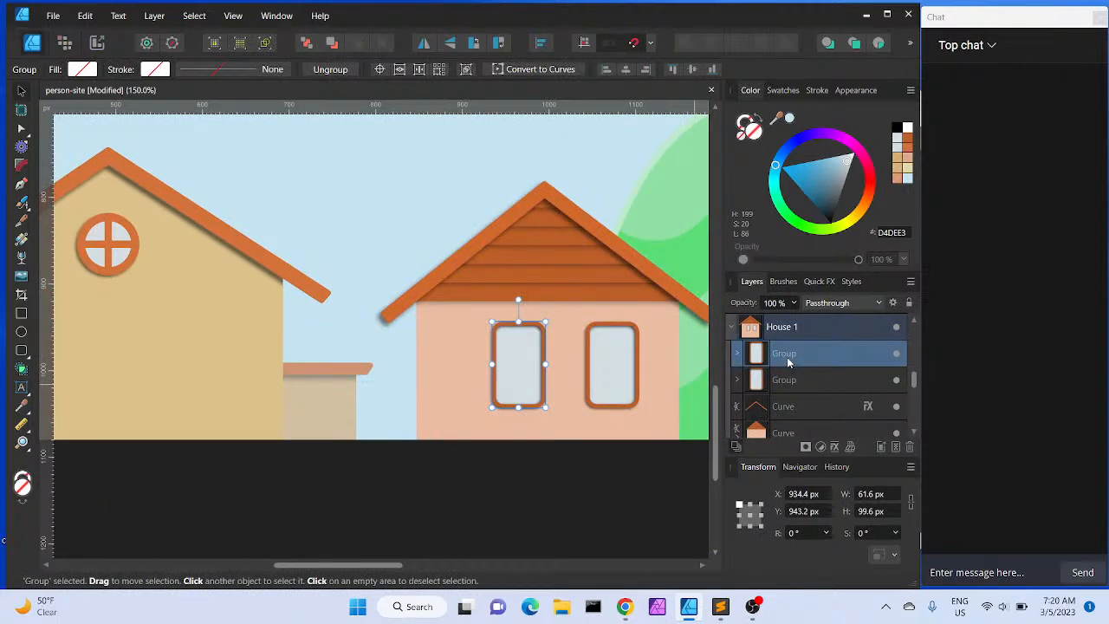
pyautogui.click(192, 295)
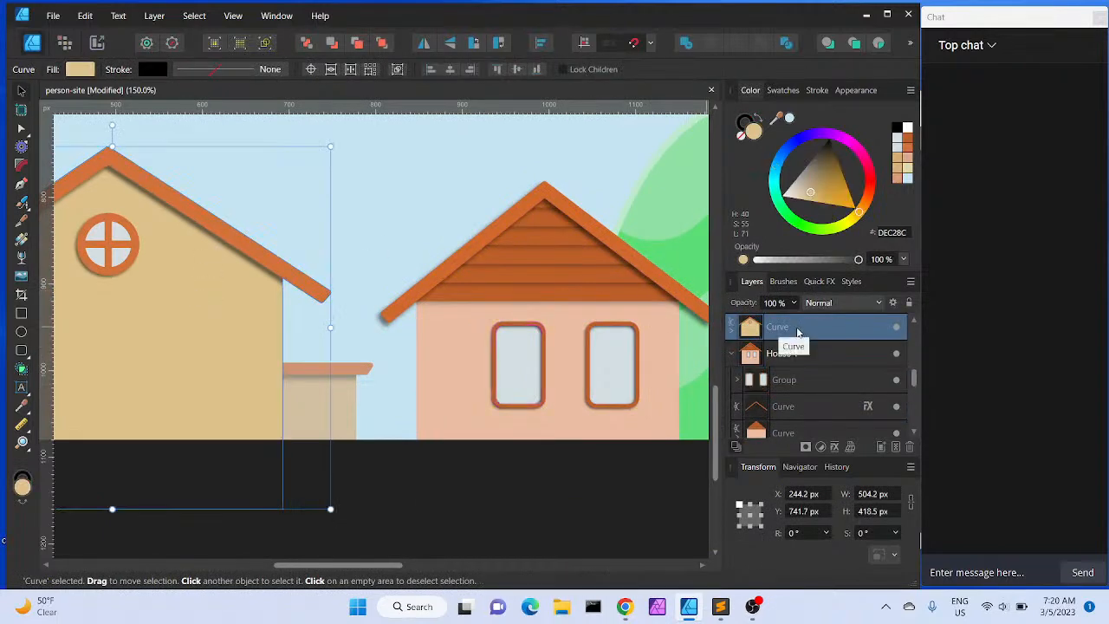
pyautogui.doubleClick(797, 327)
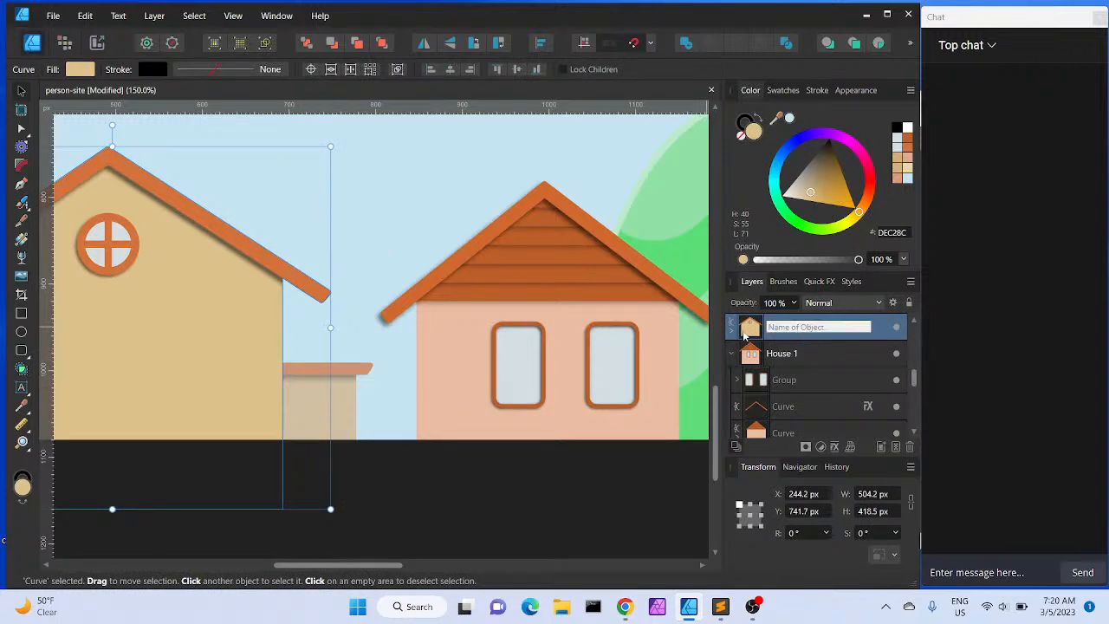
pyautogui.click(730, 330)
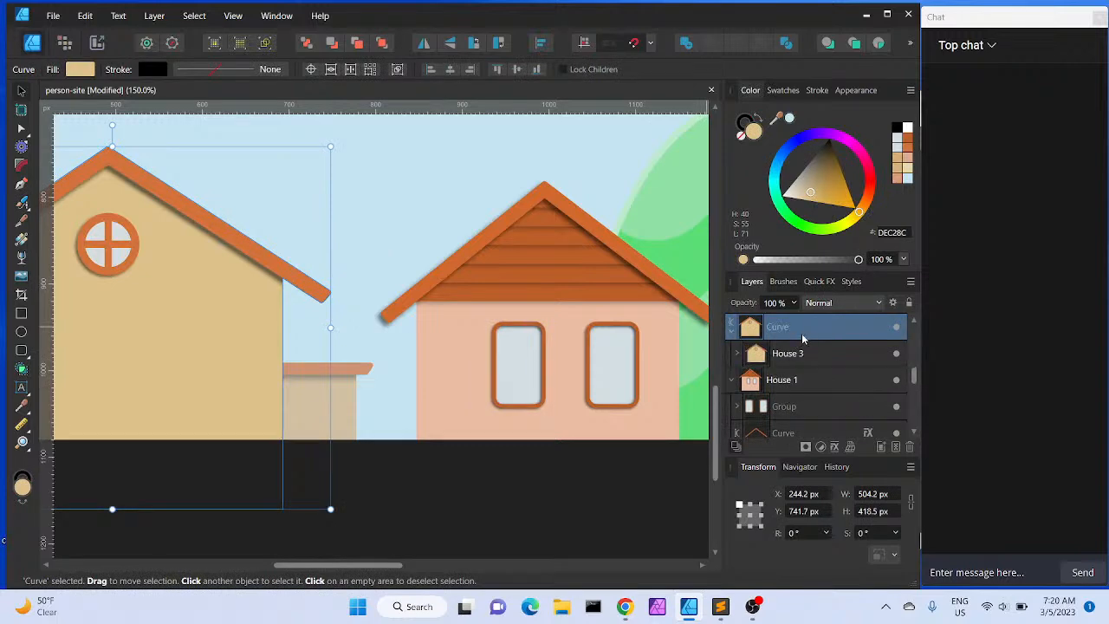
pyautogui.hotkey('ctrl', 'v')
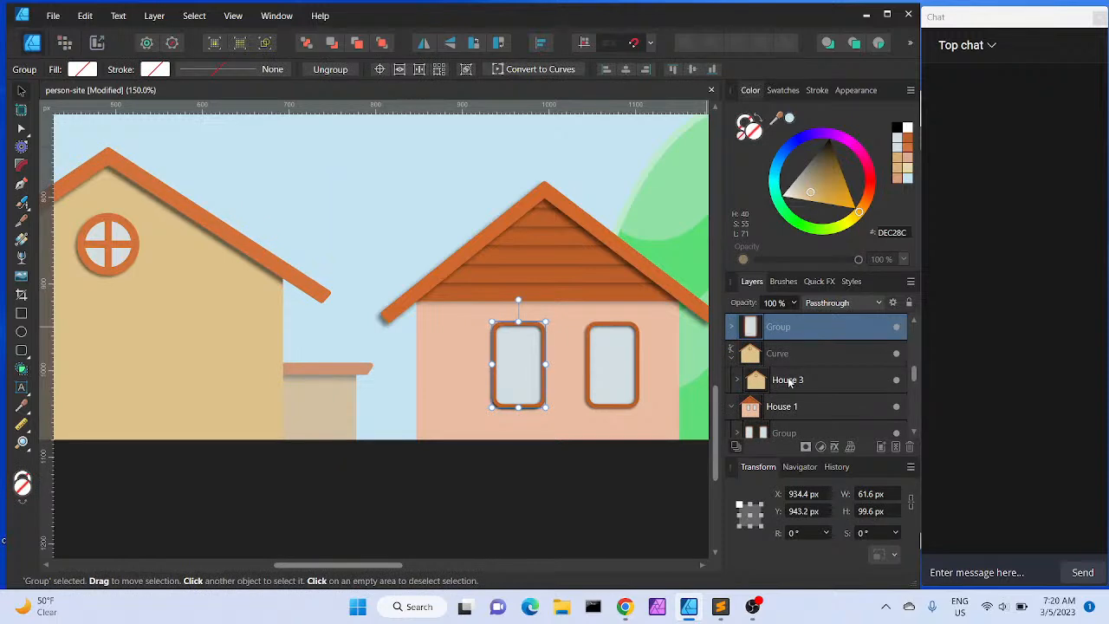
pyautogui.scroll(-2, 788, 382)
pyautogui.scroll(2, 788, 382)
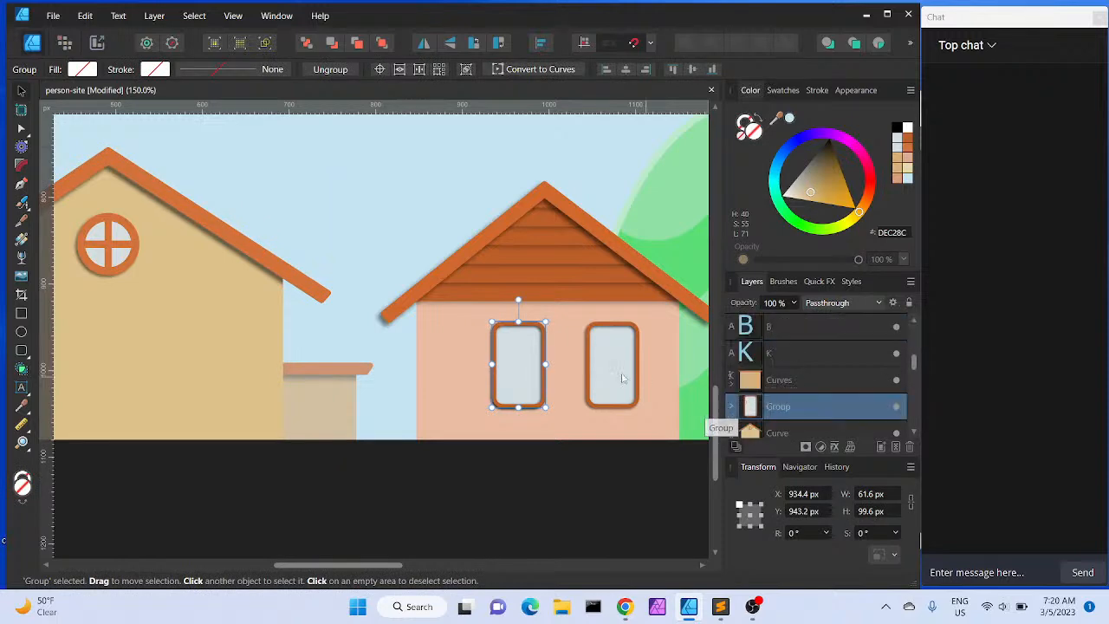
pyautogui.moveTo(508, 367); pyautogui.dragTo(341, 338)
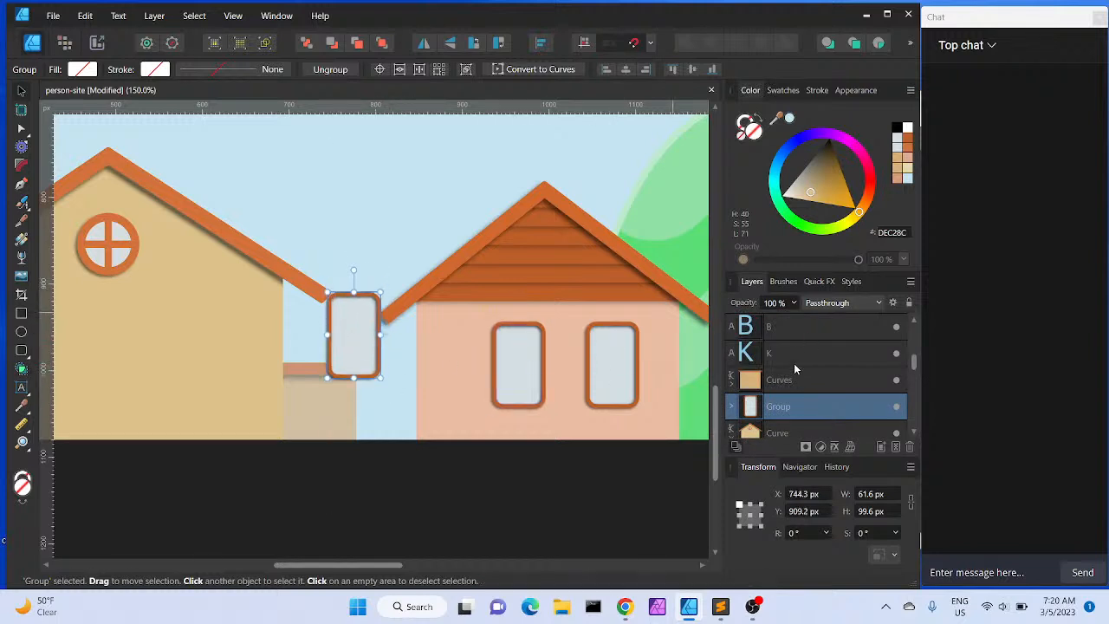
# Reorder the pasted window group in the layer stack and place it on the lower part of the left house
pyautogui.moveTo(792, 406); pyautogui.dragTo(791, 379)
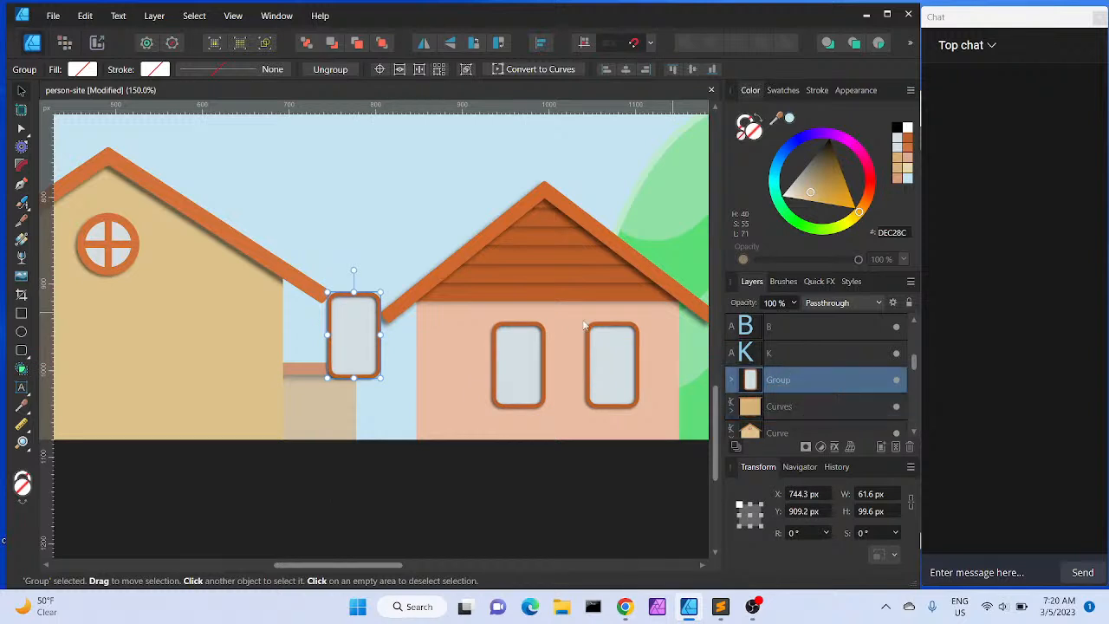
pyautogui.click(214, 353)
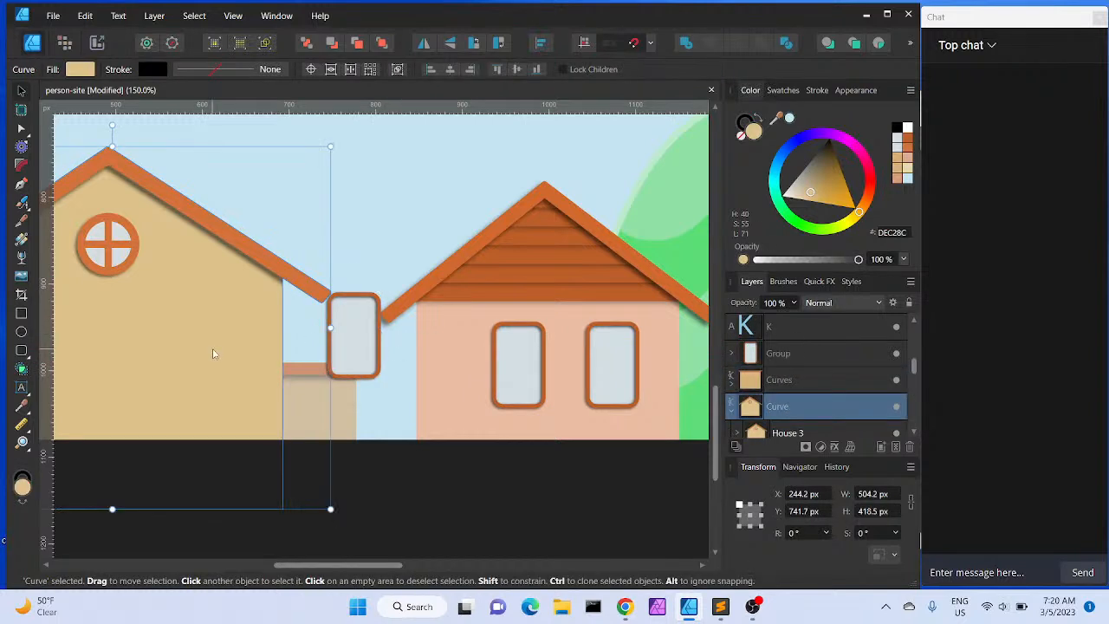
pyautogui.click(789, 357)
pyautogui.moveTo(795, 355); pyautogui.dragTo(795, 408)
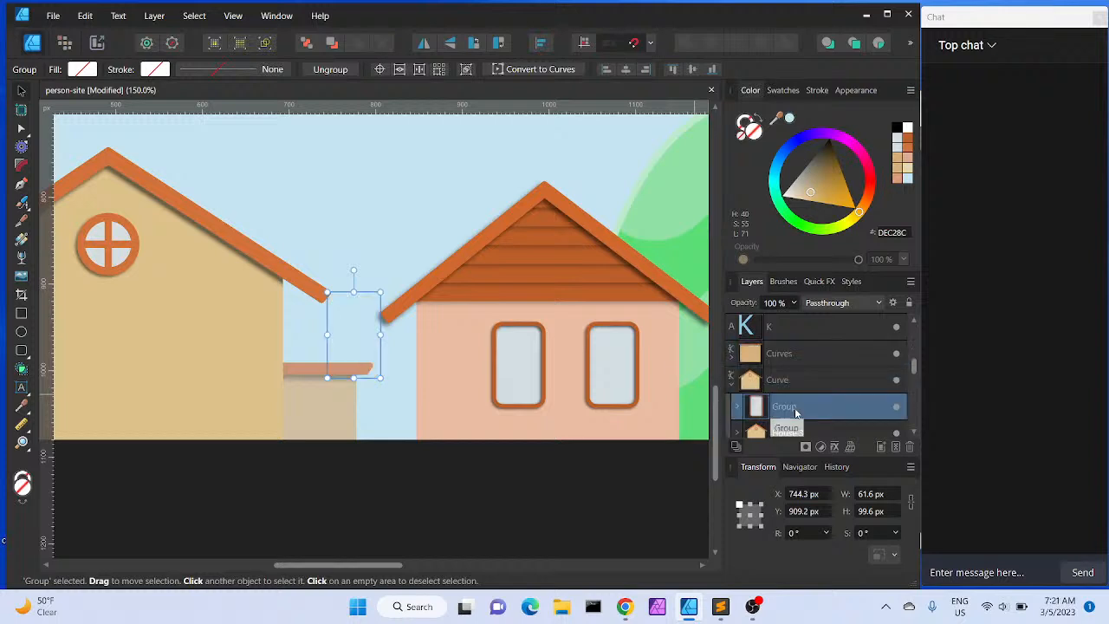
pyautogui.moveTo(352, 331); pyautogui.dragTo(189, 368)
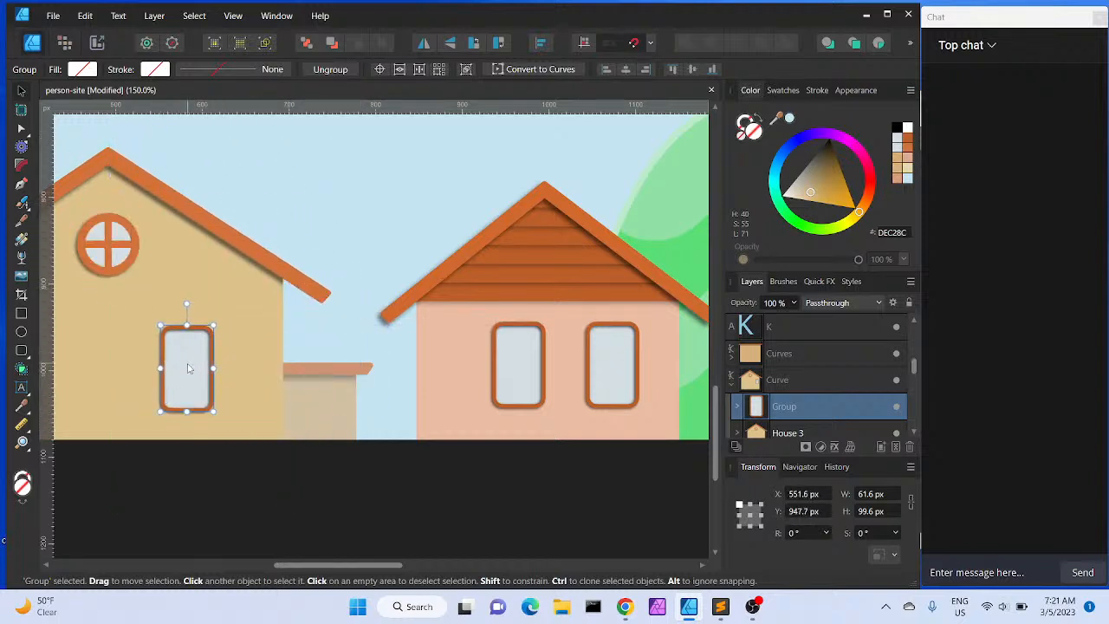
# Rotate the left house's window 90° so it lies horizontally across the wall
pyautogui.press('space')
pyautogui.press('space')
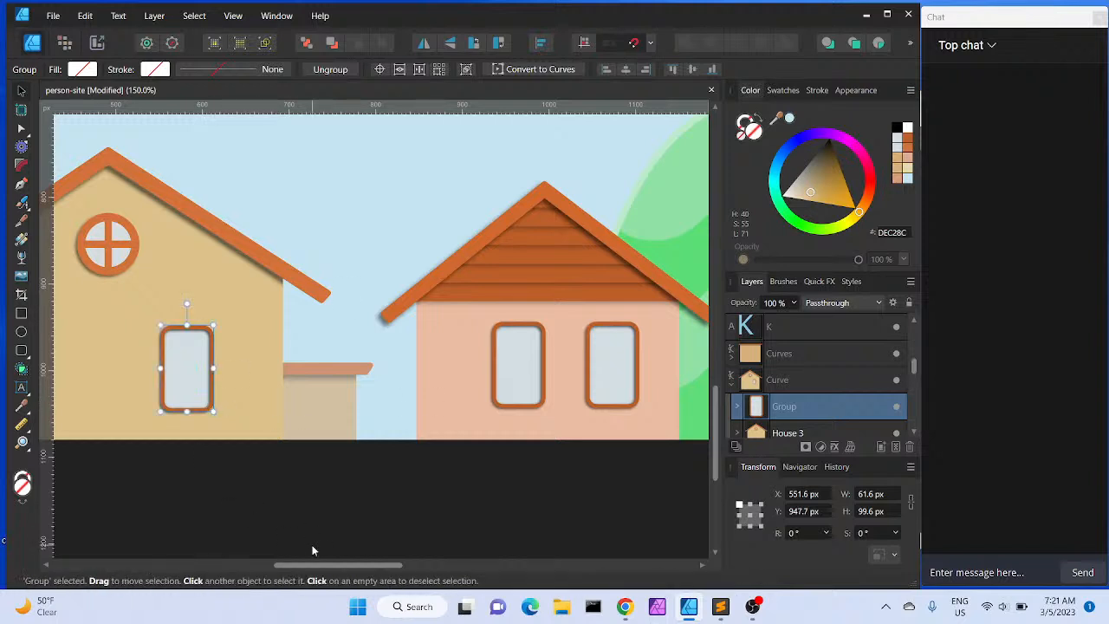
pyautogui.moveTo(310, 565); pyautogui.dragTo(251, 568)
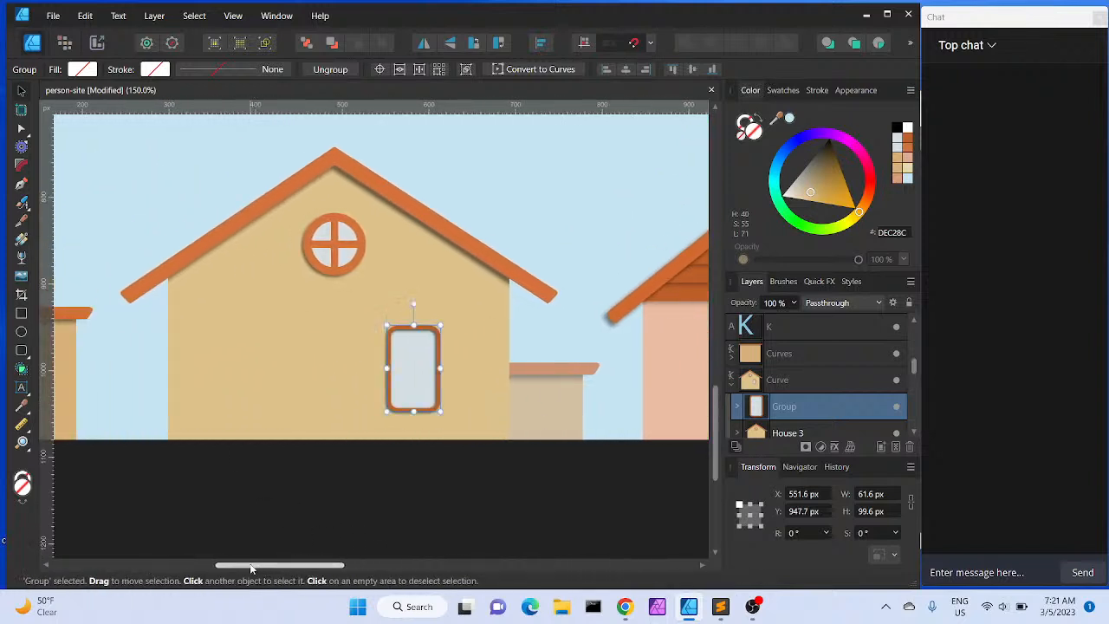
pyautogui.moveTo(417, 351); pyautogui.dragTo(440, 349)
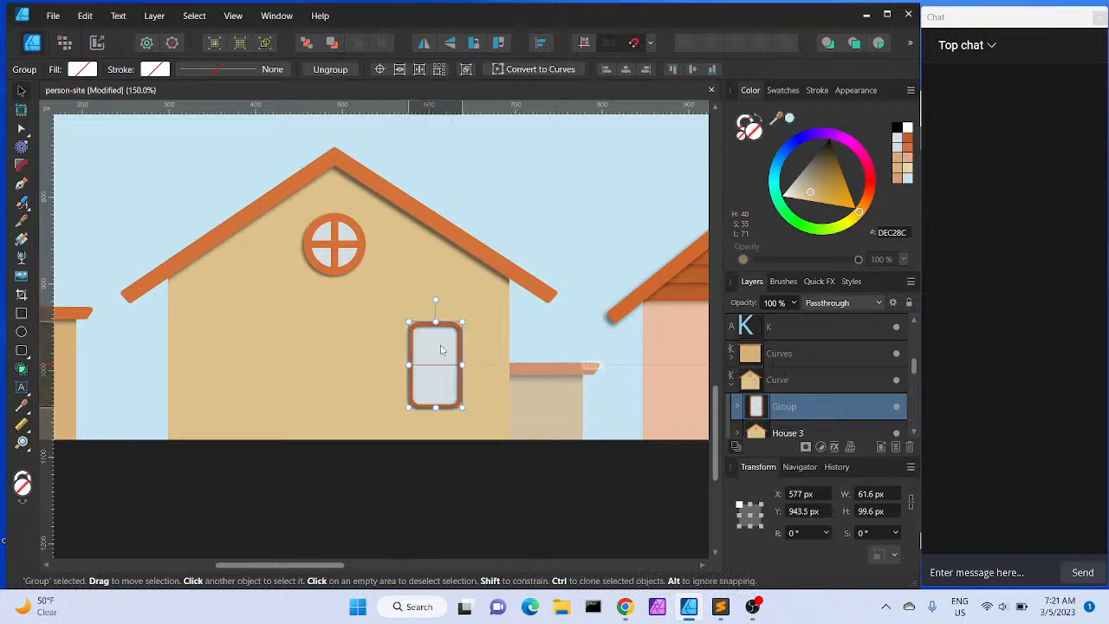
pyautogui.moveTo(437, 300); pyautogui.dragTo(331, 358)
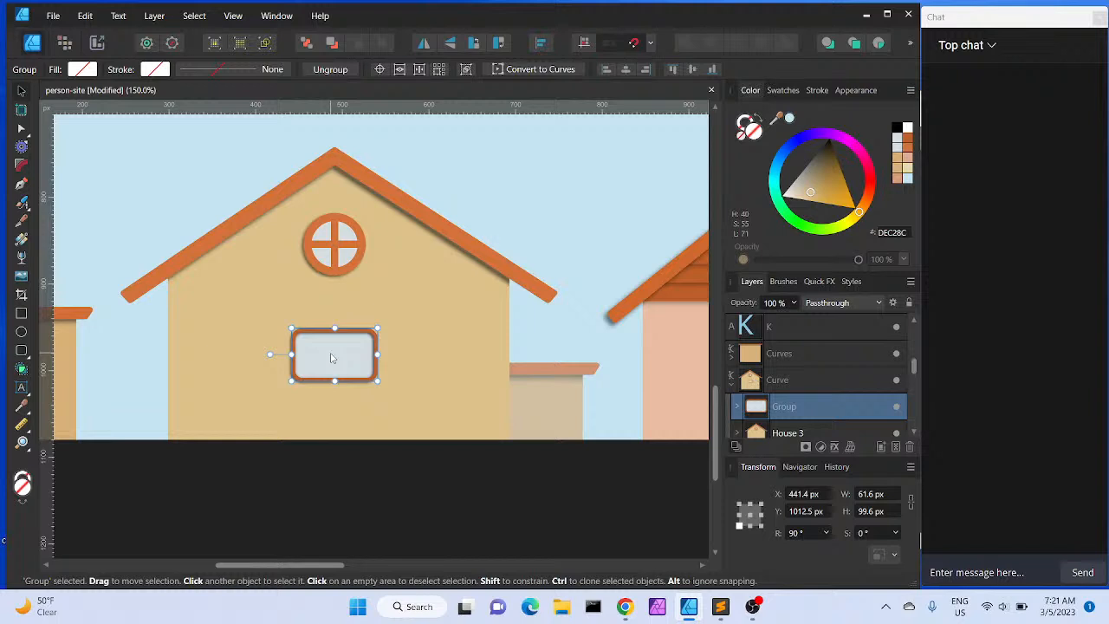
# Clone the horizontal window twice to form a row of three windows across the left house
pyautogui.moveTo(330, 358); pyautogui.dragTo(441, 360)
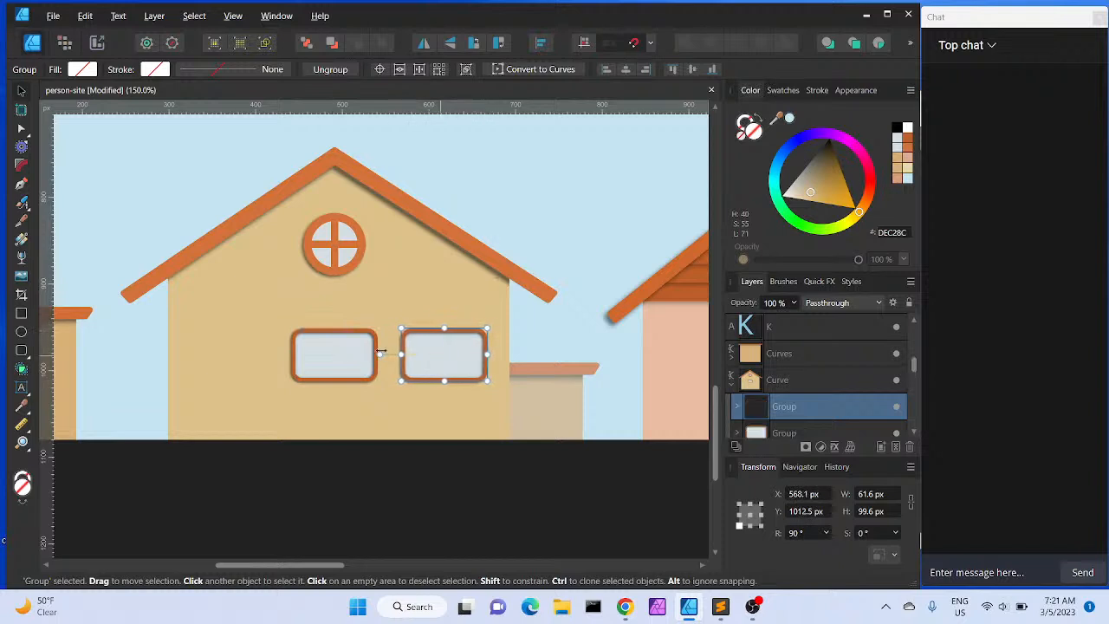
pyautogui.click(339, 358)
pyautogui.moveTo(339, 358); pyautogui.dragTo(239, 365)
pyautogui.press('Right')
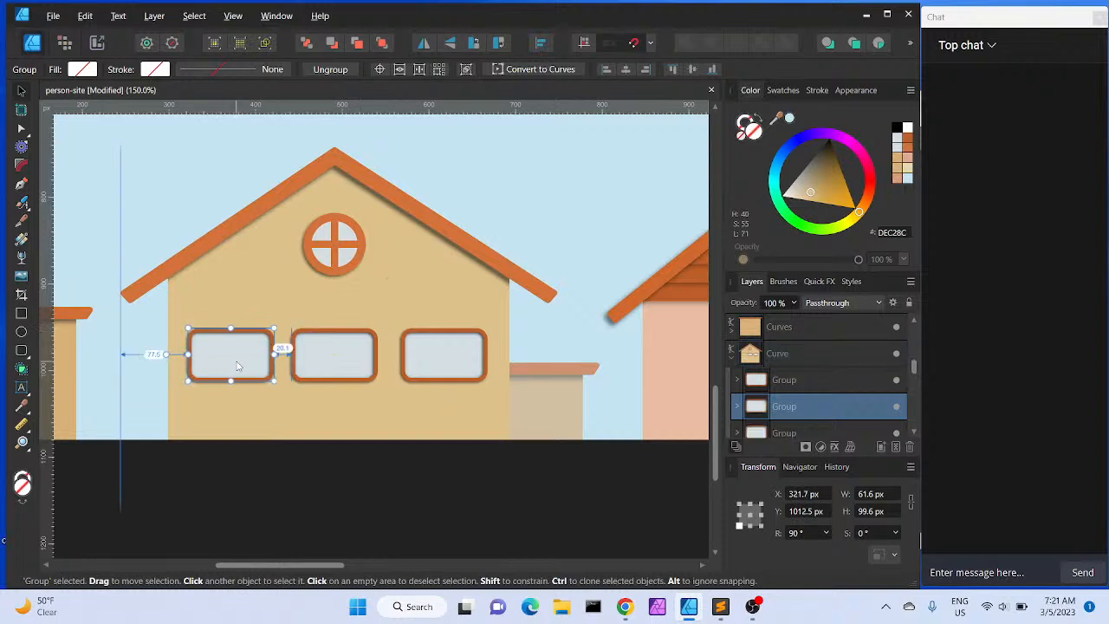
pyautogui.press('Left')
pyautogui.press('Left')
pyautogui.press('Left')
pyautogui.press('Right')
pyautogui.press('Left')
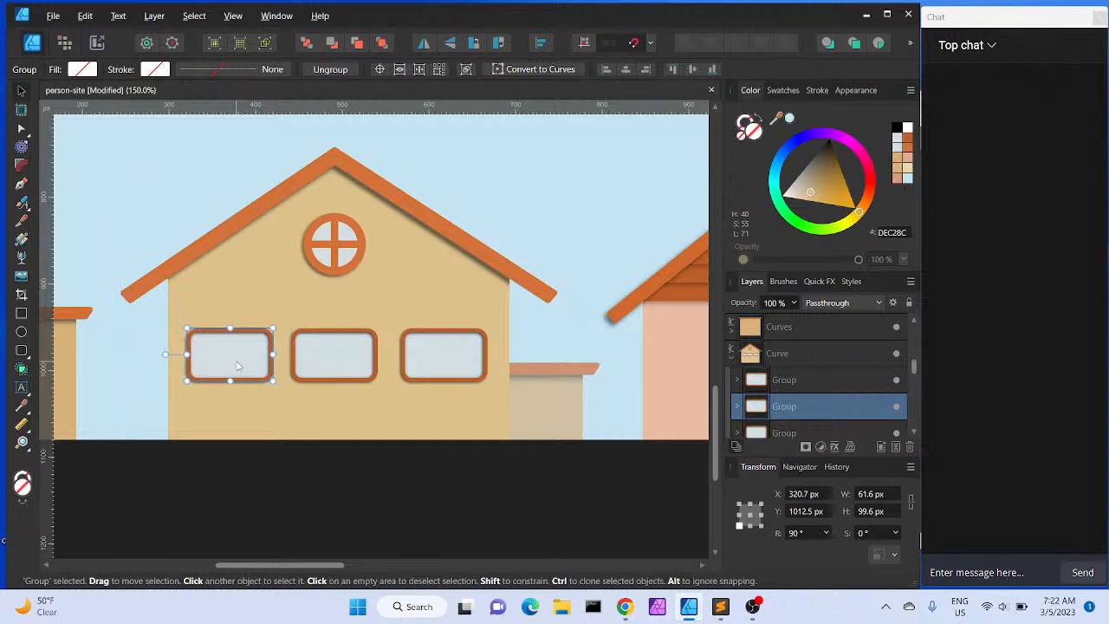
# Nudge the right and middle windows to even out the spacing of the three-window row
pyautogui.click(463, 346)
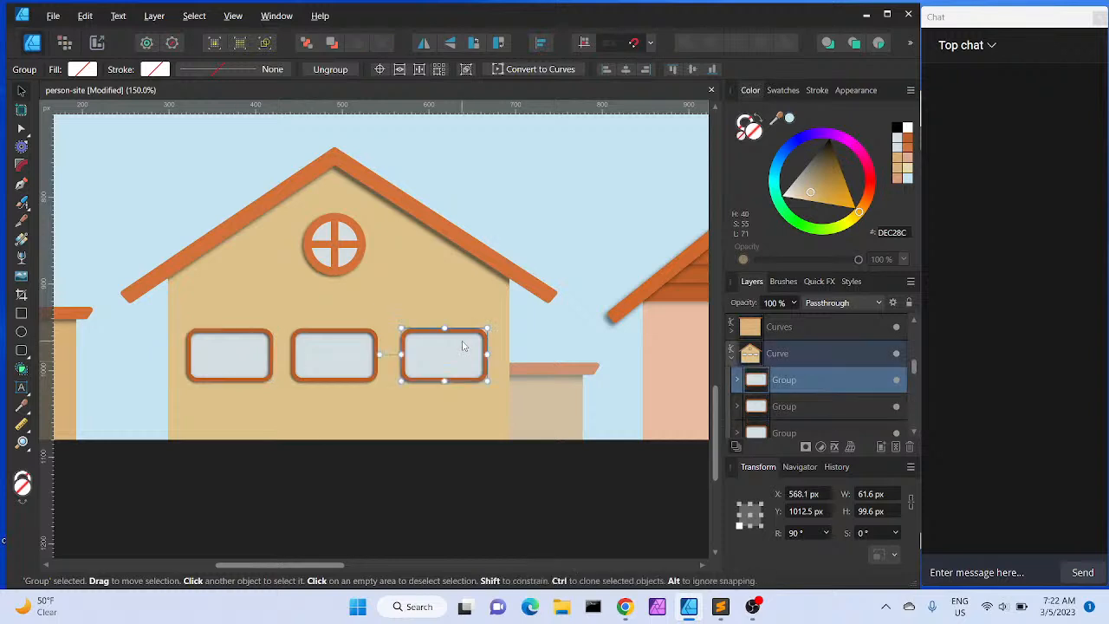
pyautogui.press('Left')
pyautogui.press('Left')
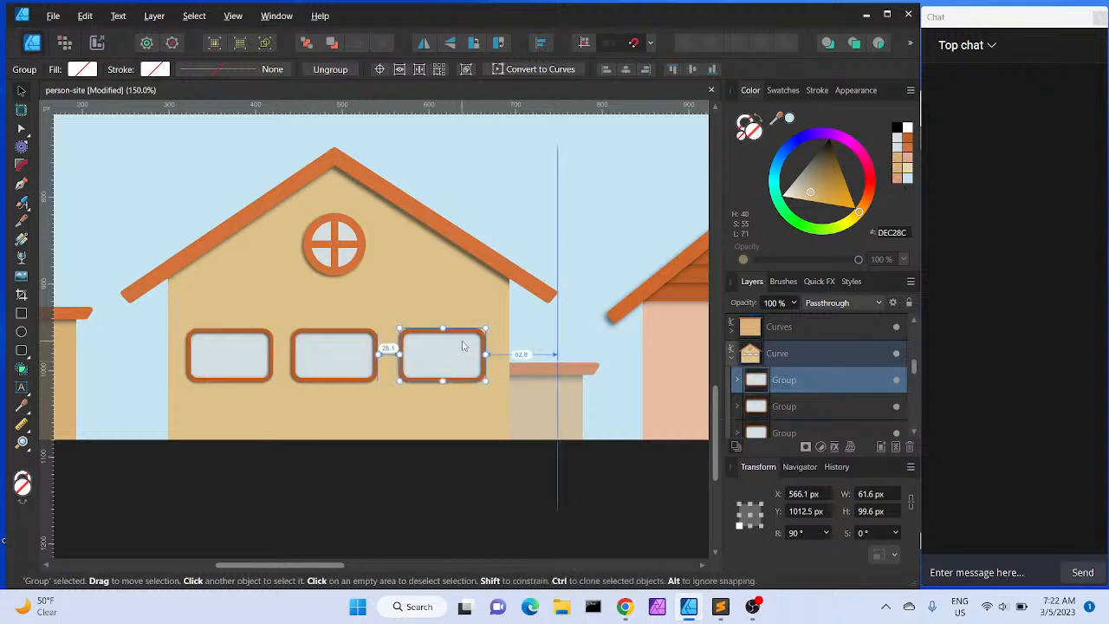
pyautogui.click(355, 362)
pyautogui.moveTo(347, 366); pyautogui.dragTo(341, 367)
pyautogui.click(232, 364)
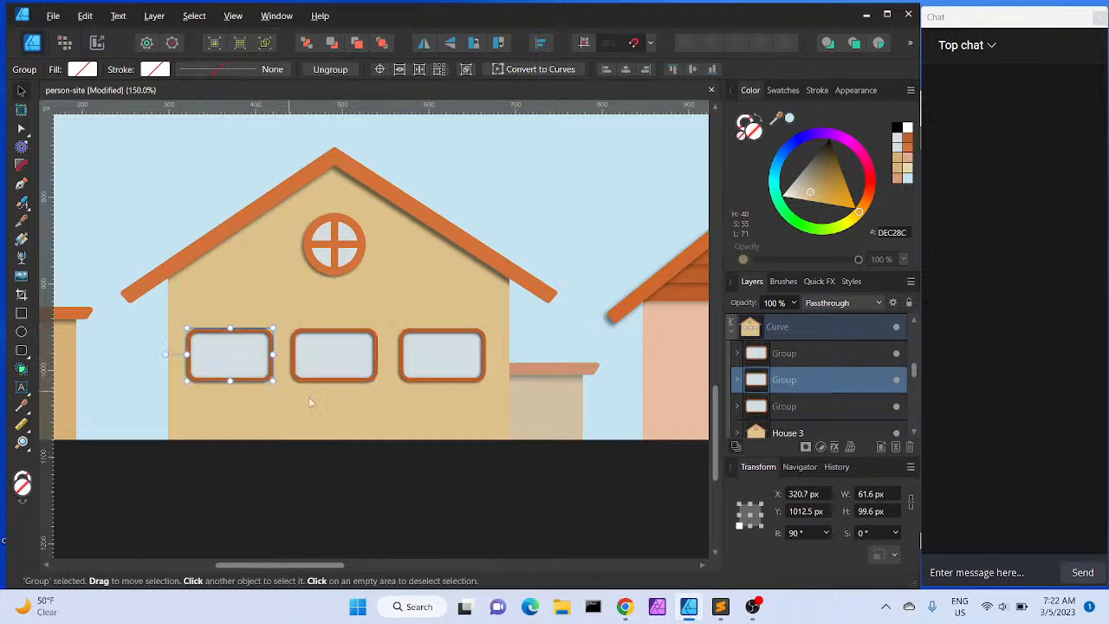
# Expand the House 3 group in the layers and select its wall shape
pyautogui.scroll(-1, 312, 443)
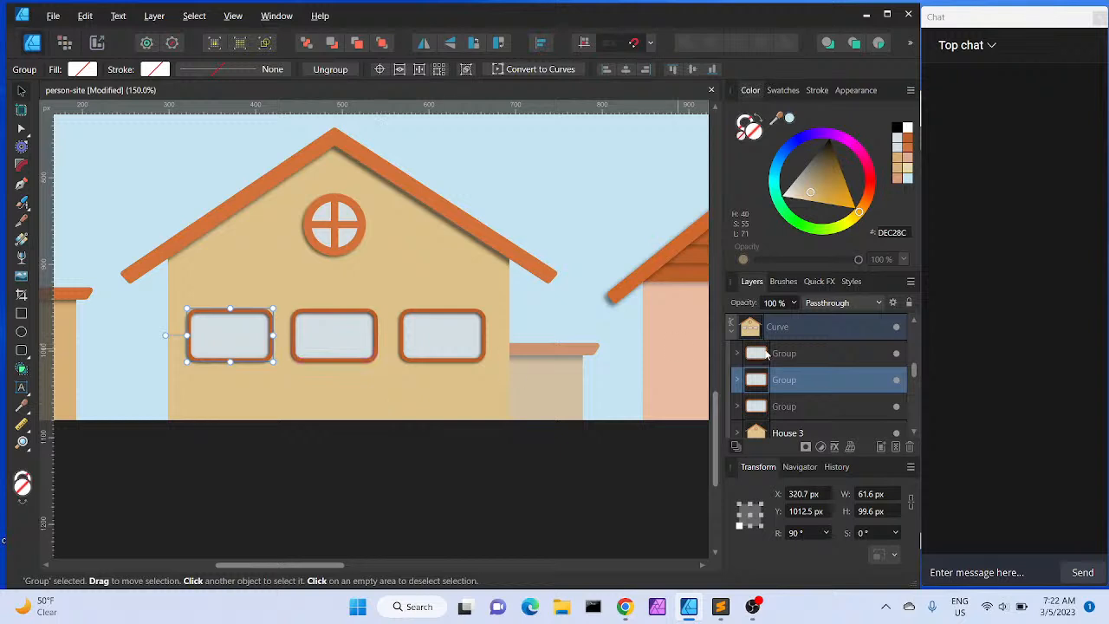
pyautogui.click(914, 434)
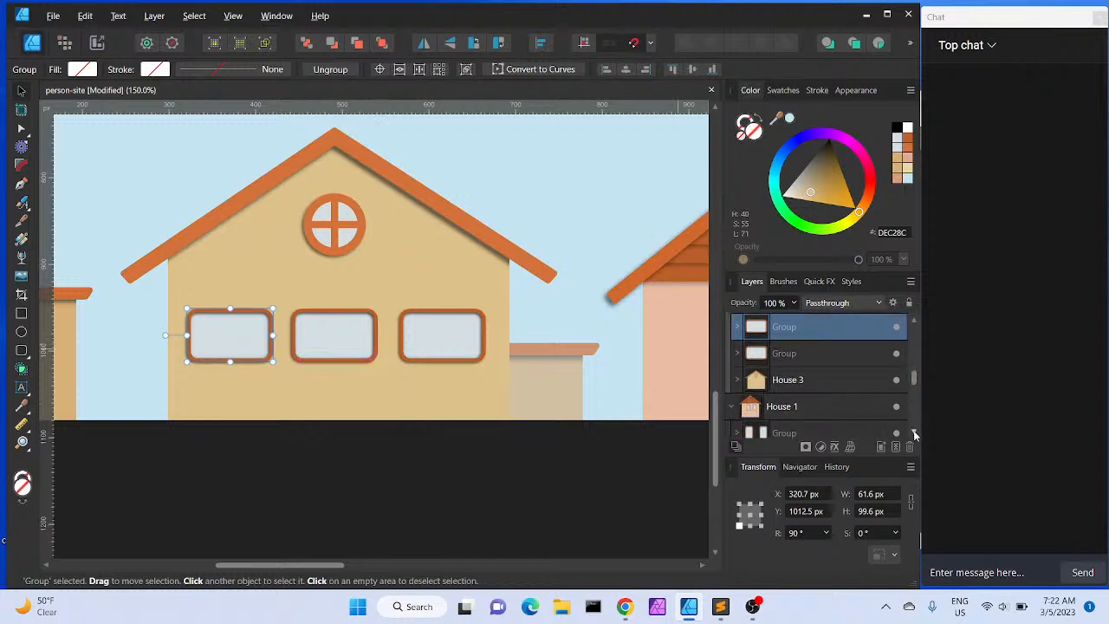
pyautogui.click(811, 381)
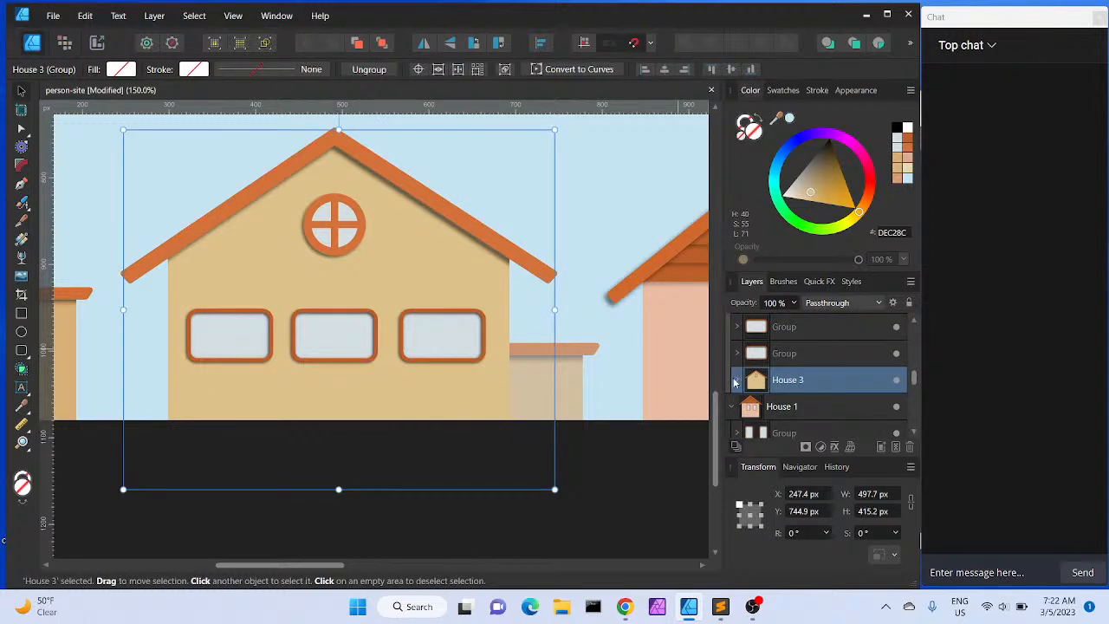
pyautogui.click(735, 382)
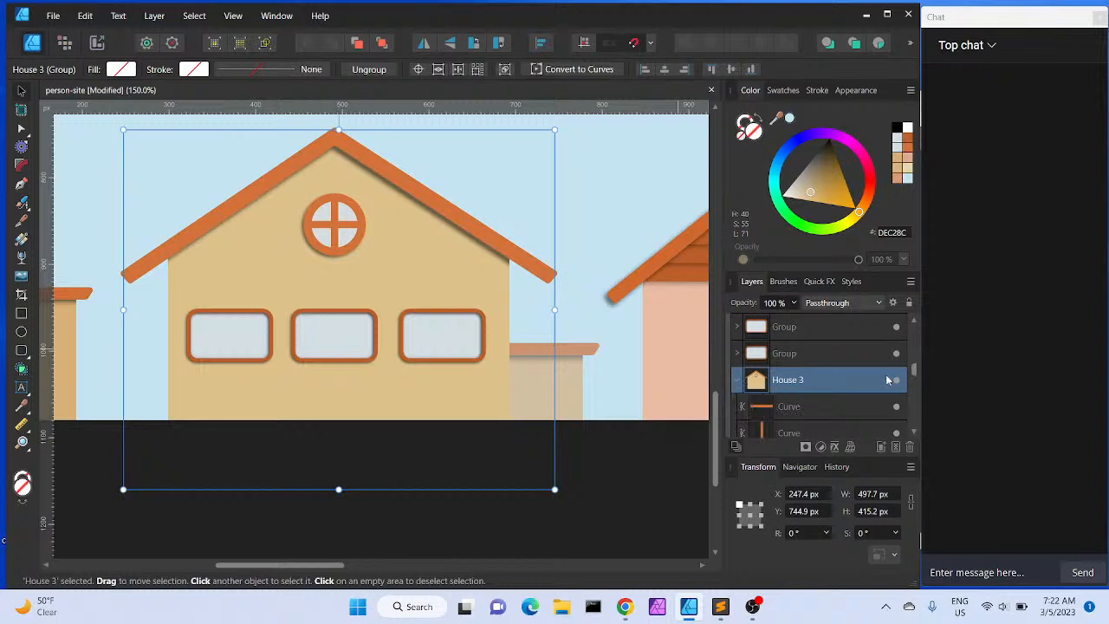
pyautogui.scroll(-3, 914, 430)
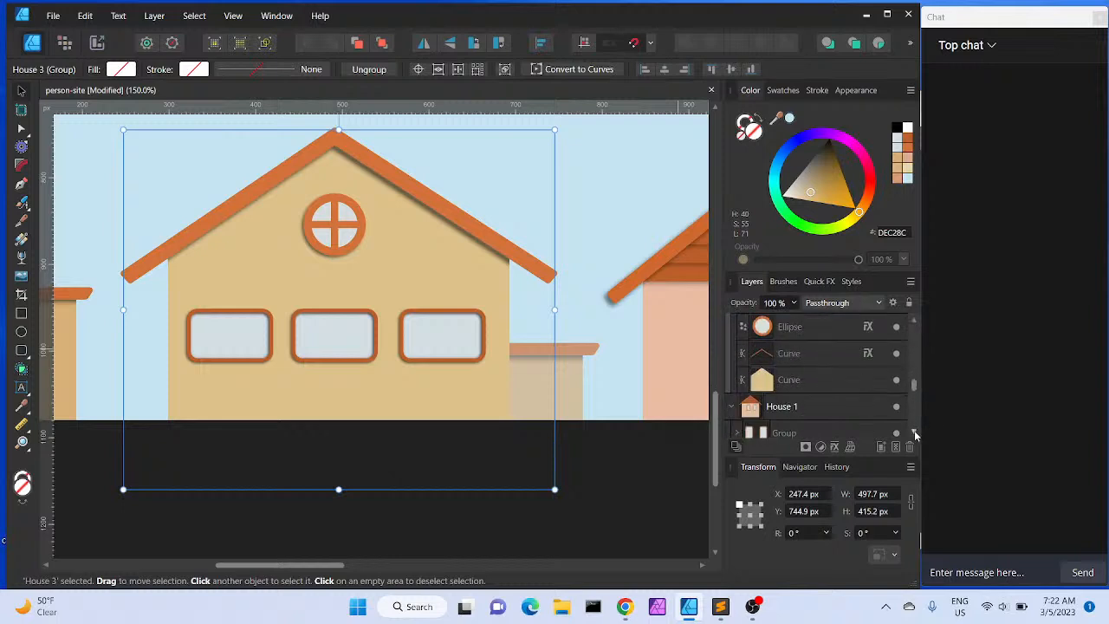
pyautogui.click(837, 388)
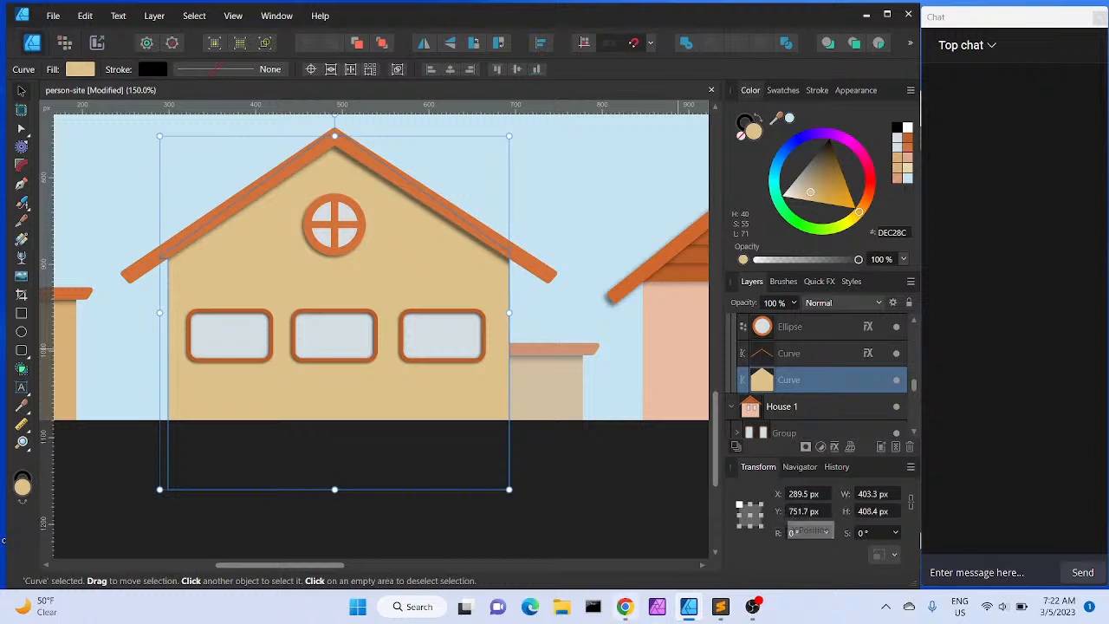
# Switch to the browser and skip the ads on the background music video
pyautogui.moveTo(719, 606)
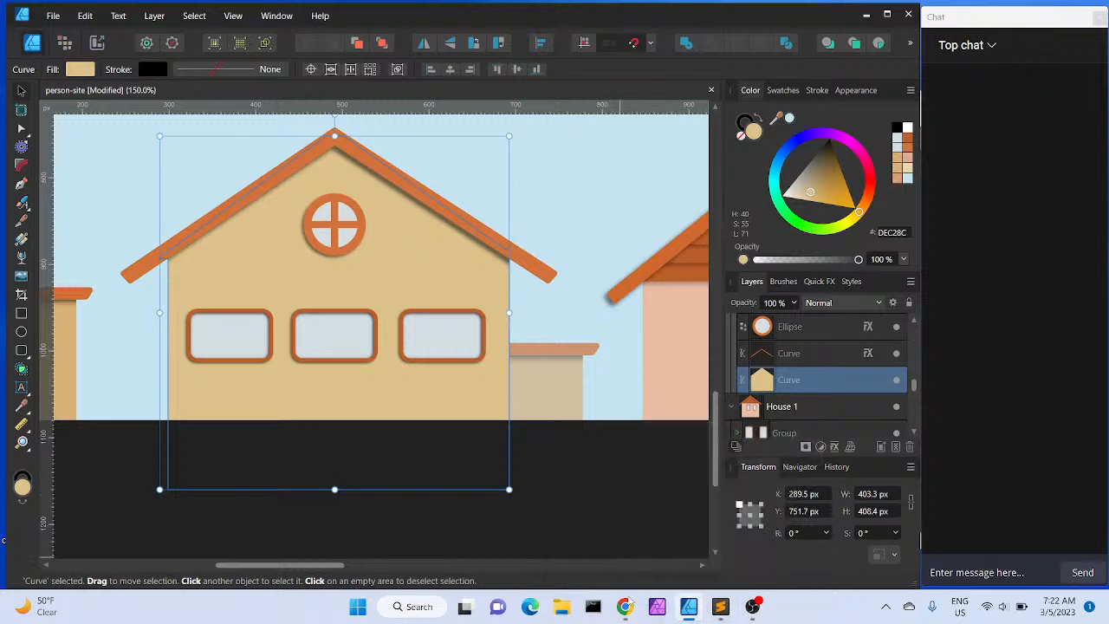
pyautogui.click(624, 606)
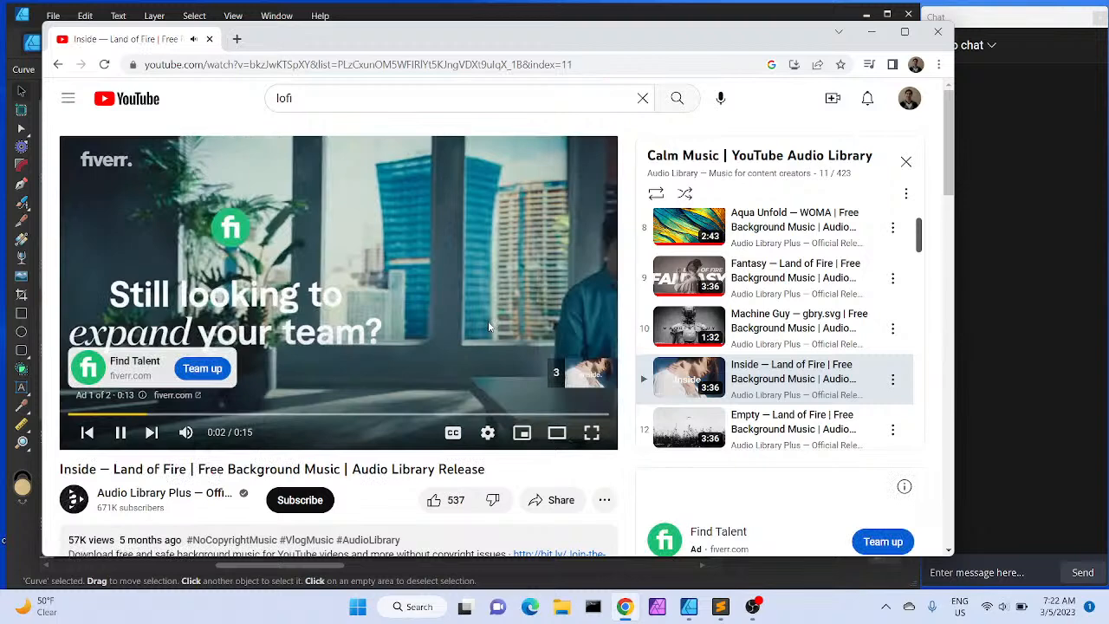
pyautogui.click(571, 379)
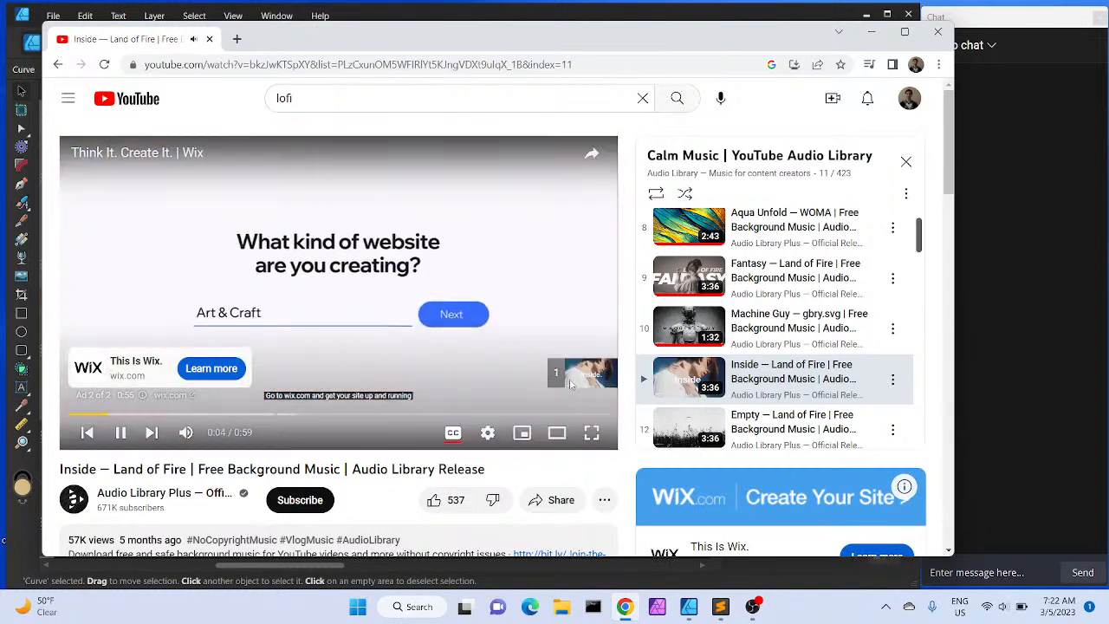
pyautogui.click(572, 373)
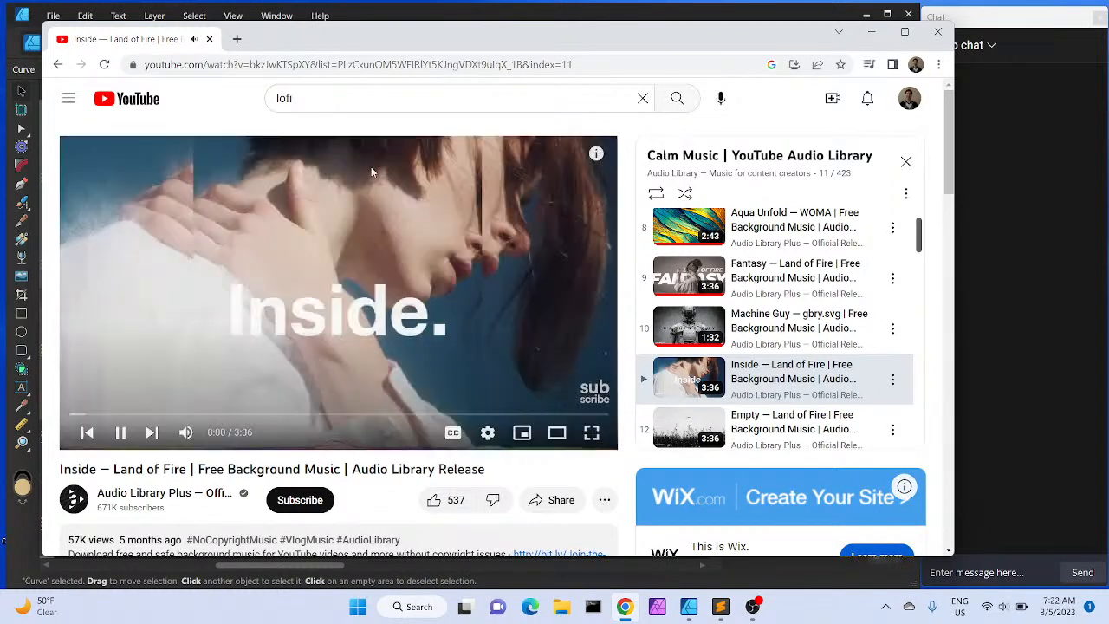
# Open a new browser tab and calculate 403.3 divided by 3
pyautogui.click(237, 39)
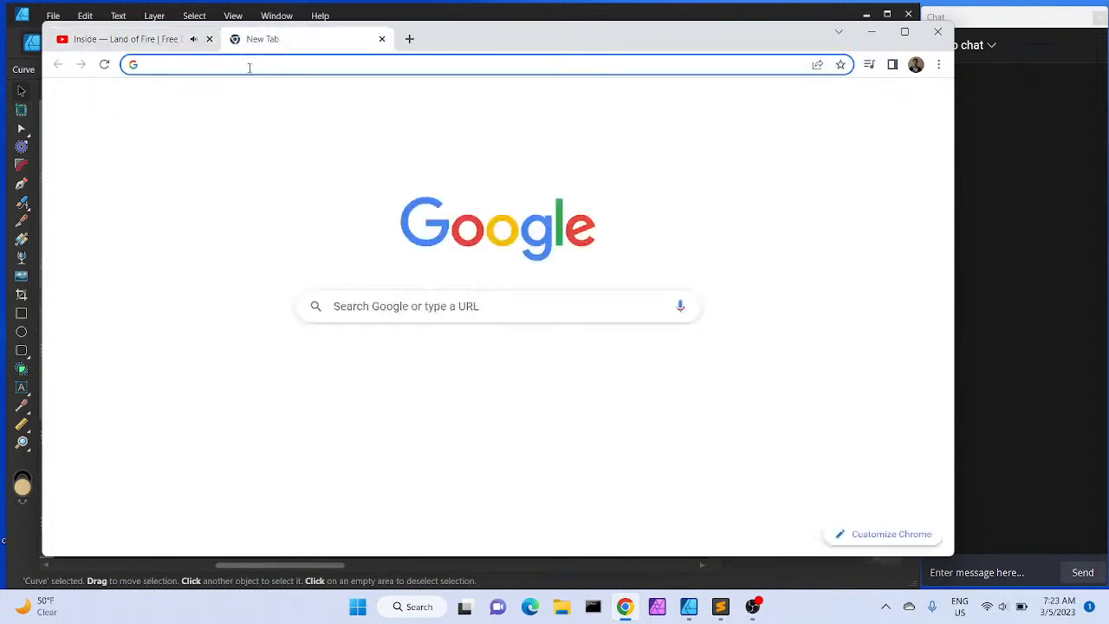
pyautogui.click(249, 66)
pyautogui.write('403.3')
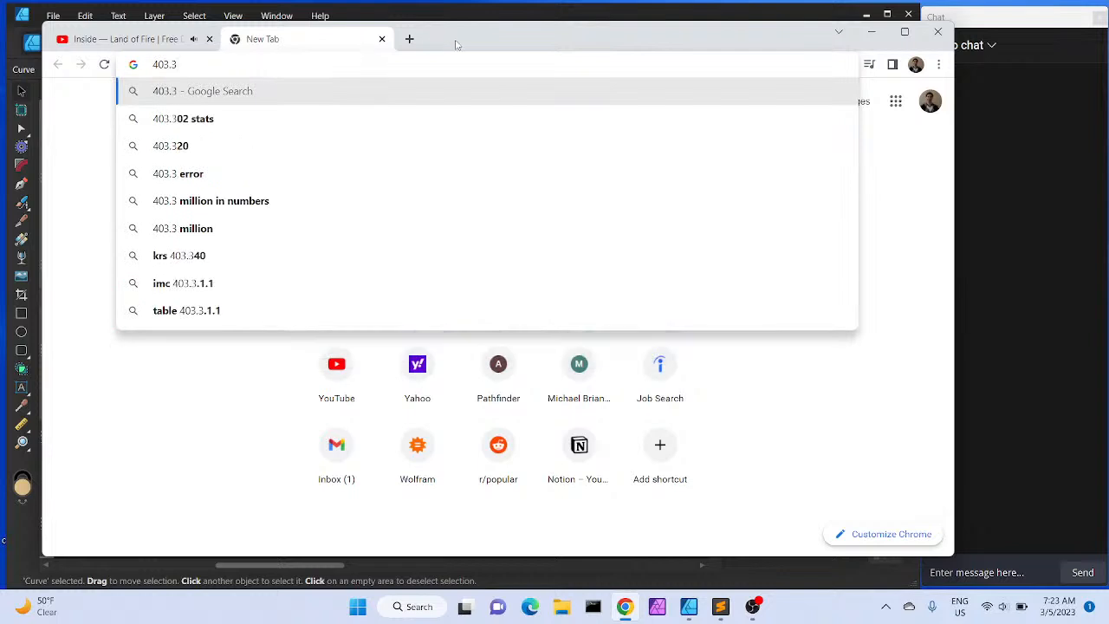
pyautogui.write('/3')
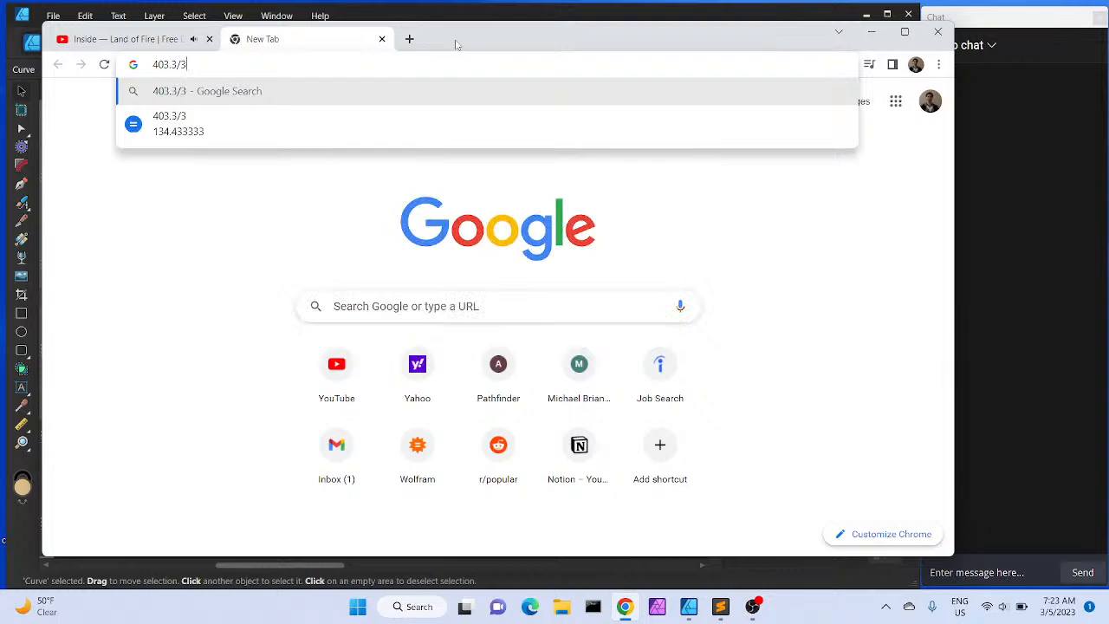
# Select the left window, then calculate (403.3-3*61.6)/4 in the browser to find the gap between windows
pyautogui.moveTo(458, 45); pyautogui.dragTo(758, 208)
pyautogui.click(245, 332)
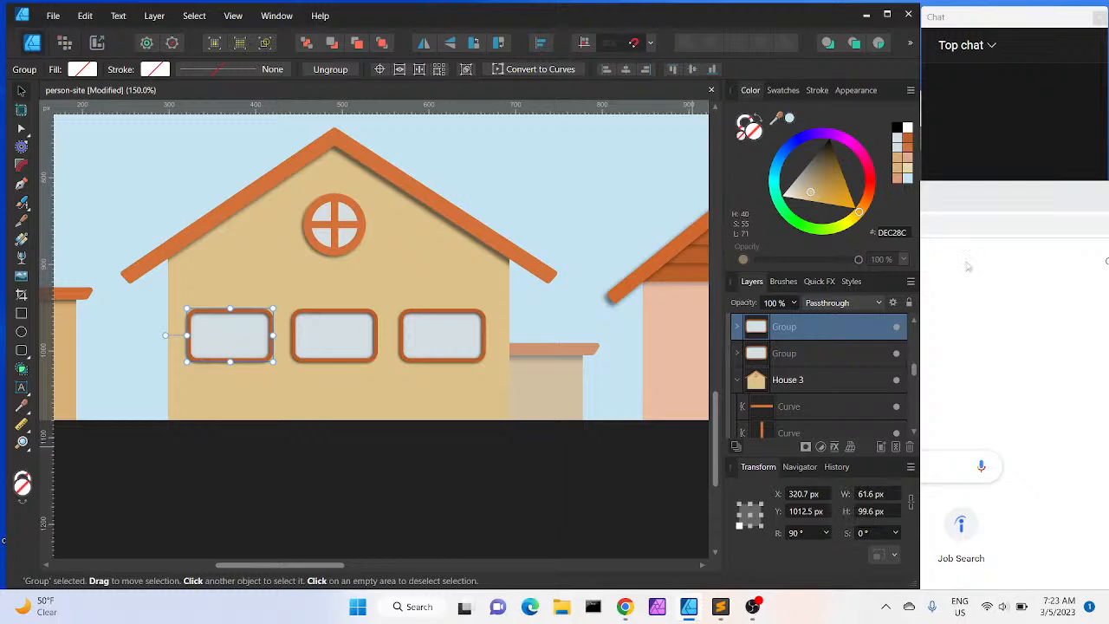
pyautogui.moveTo(971, 204); pyautogui.dragTo(817, 164)
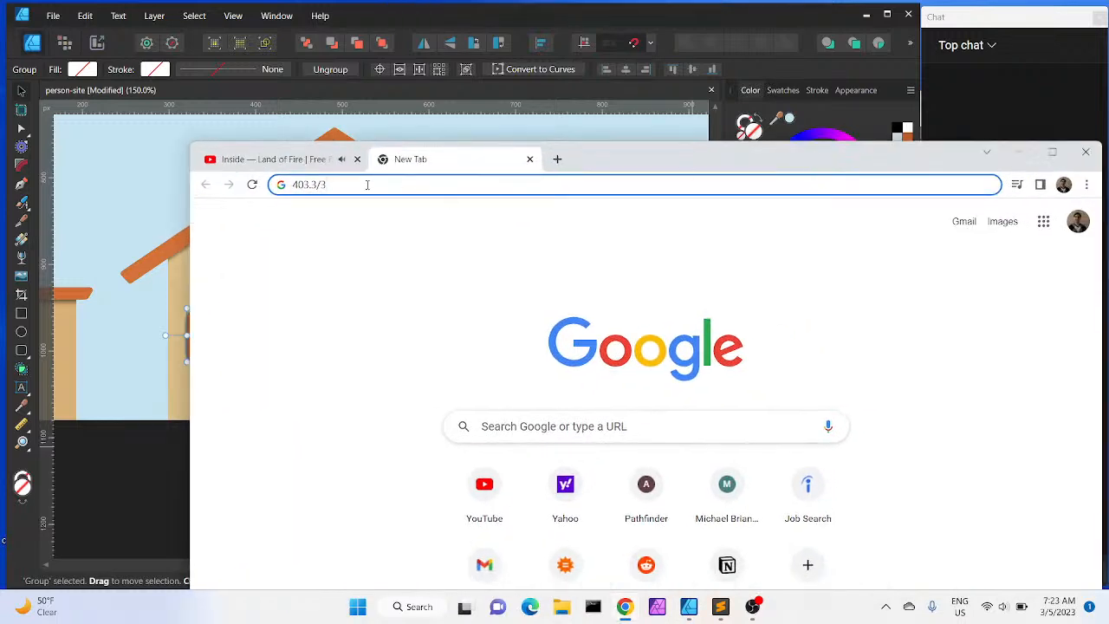
pyautogui.press('BackSpace')
pyautogui.press('BackSpace')
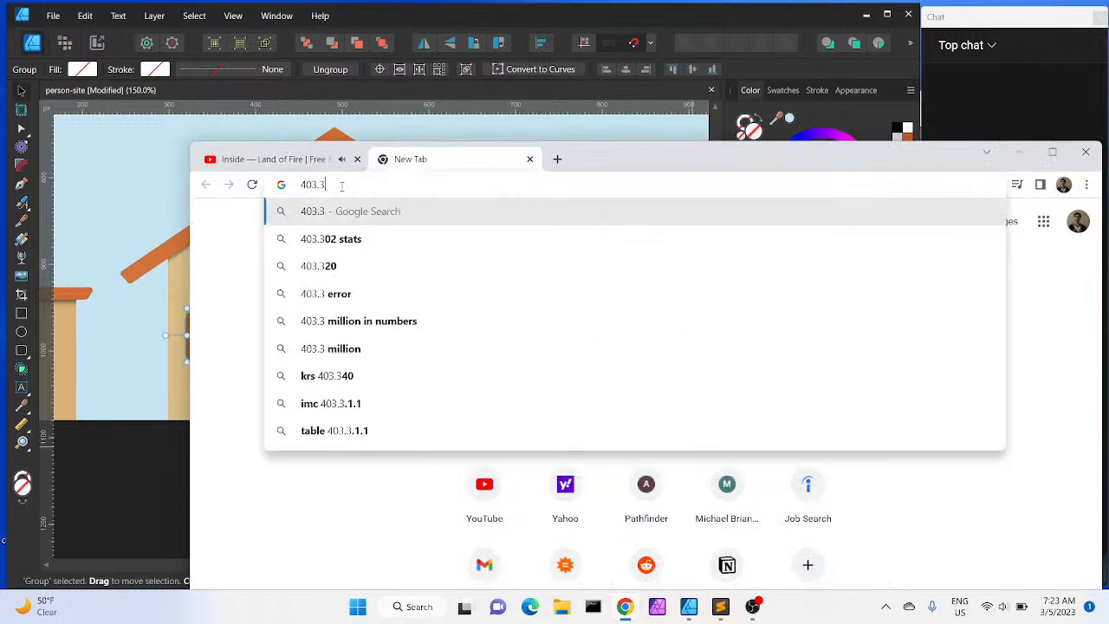
pyautogui.write('-3')
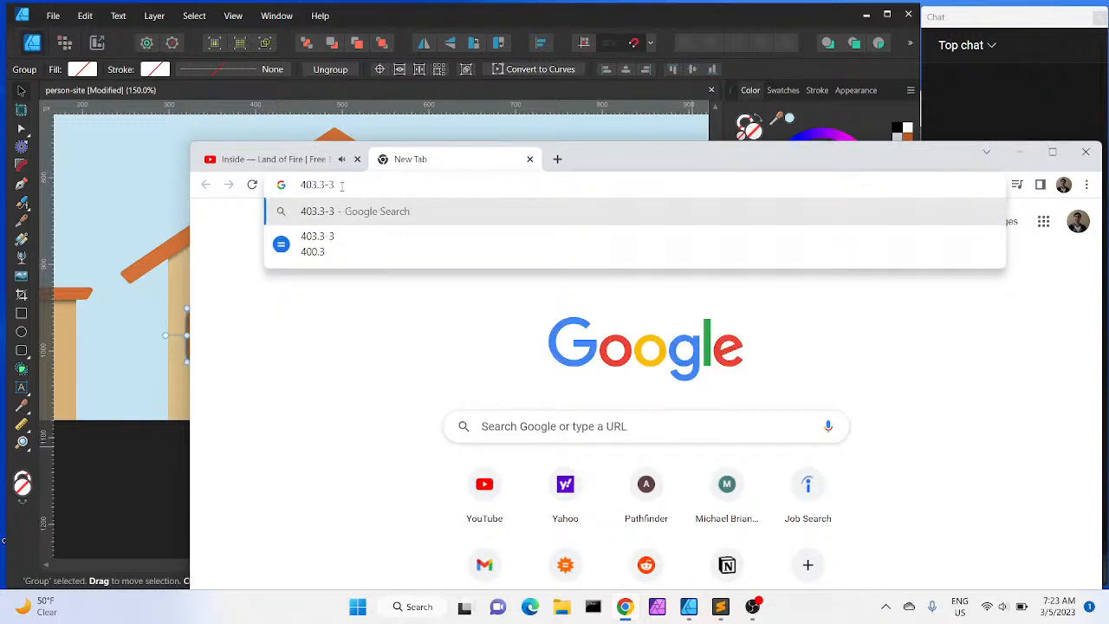
pyautogui.write('*61.6')
pyautogui.moveTo(613, 163); pyautogui.dragTo(773, 472)
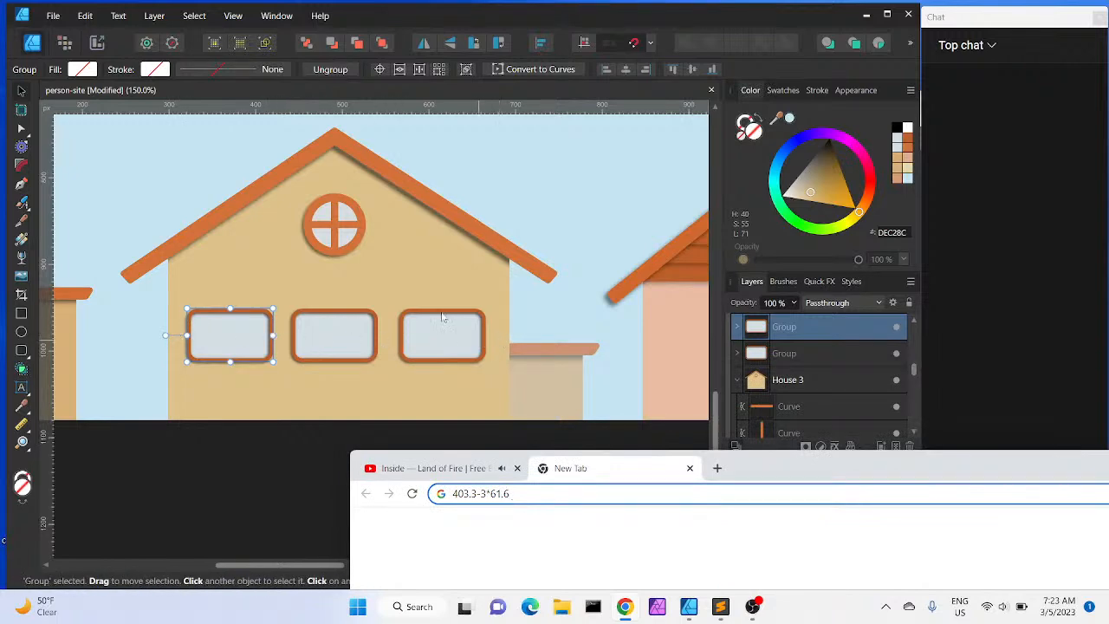
pyautogui.moveTo(752, 468); pyautogui.dragTo(641, 139)
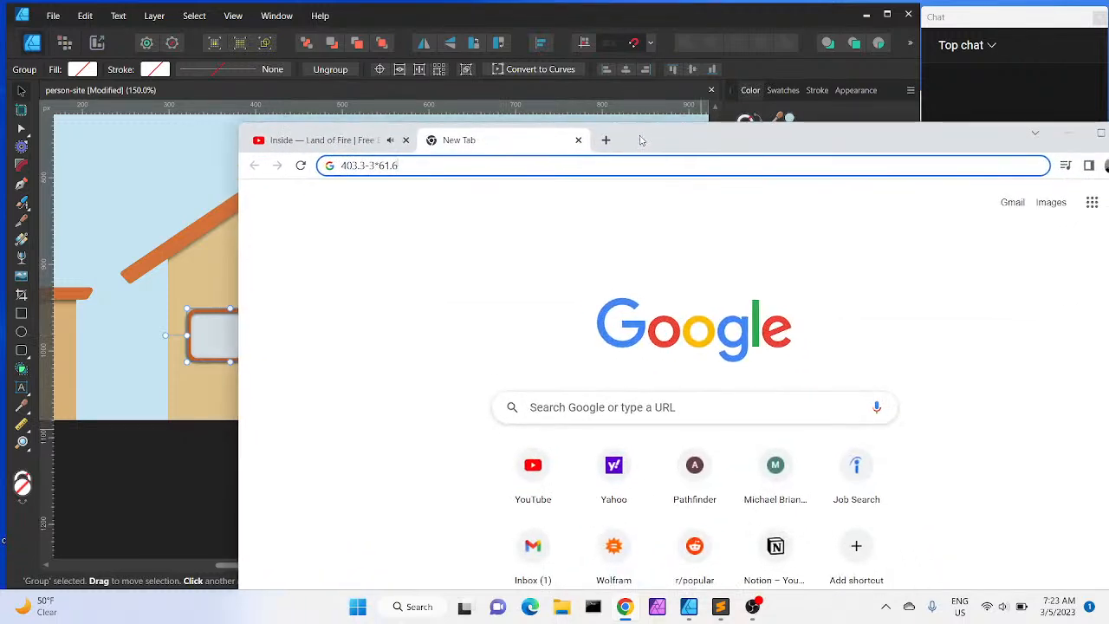
pyautogui.write(')')
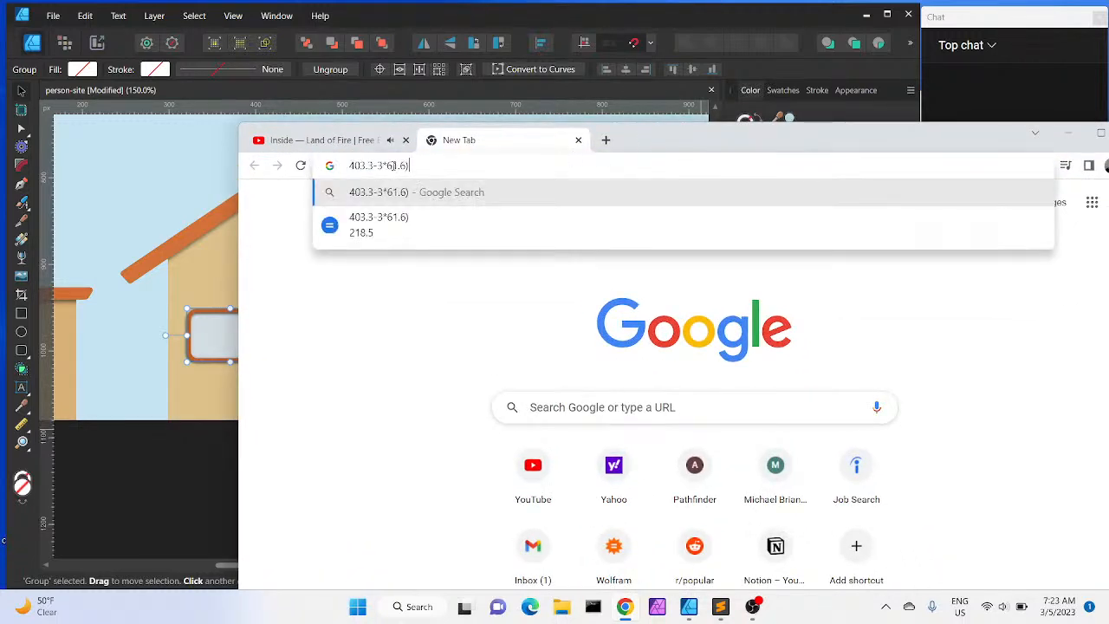
pyautogui.click(349, 171)
pyautogui.write('(')
pyautogui.click(422, 167)
pyautogui.write('/4')
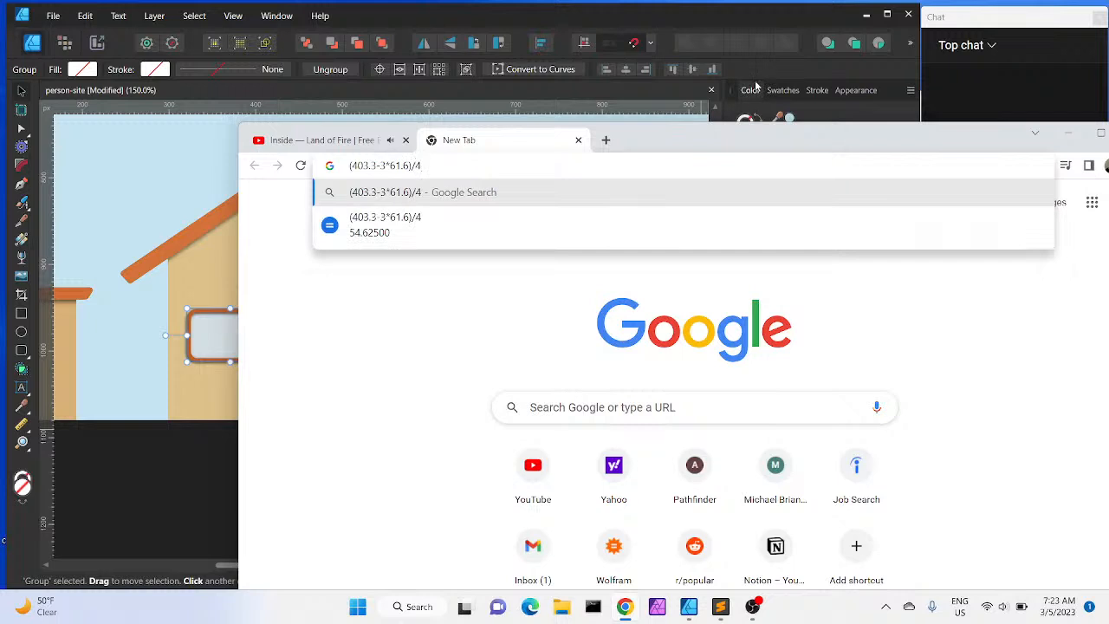
pyautogui.moveTo(730, 143); pyautogui.dragTo(739, 266)
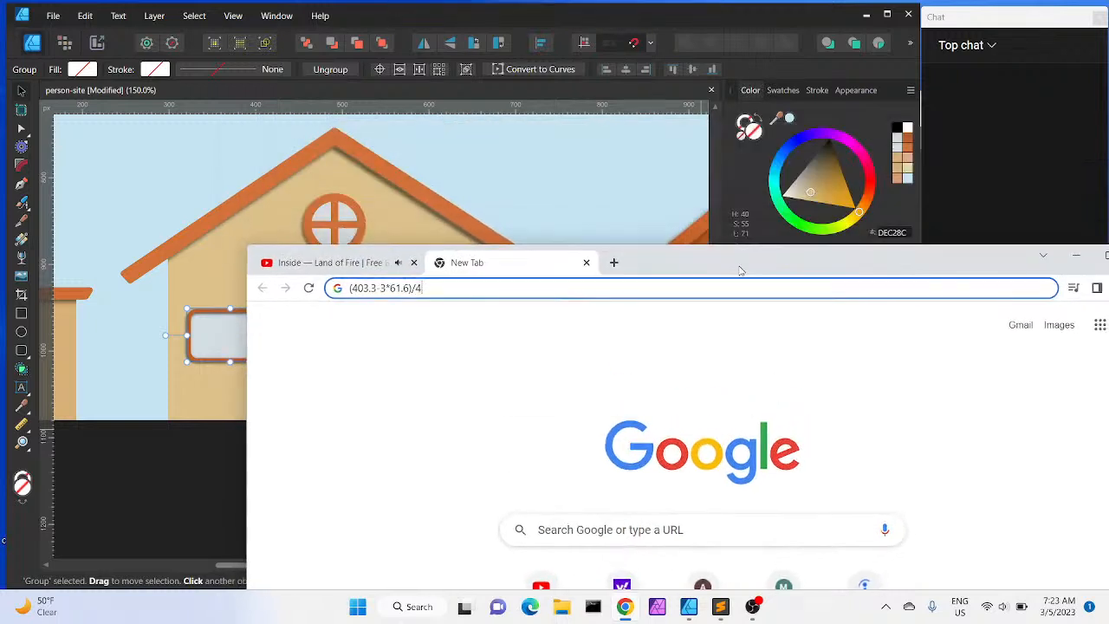
pyautogui.click(696, 23)
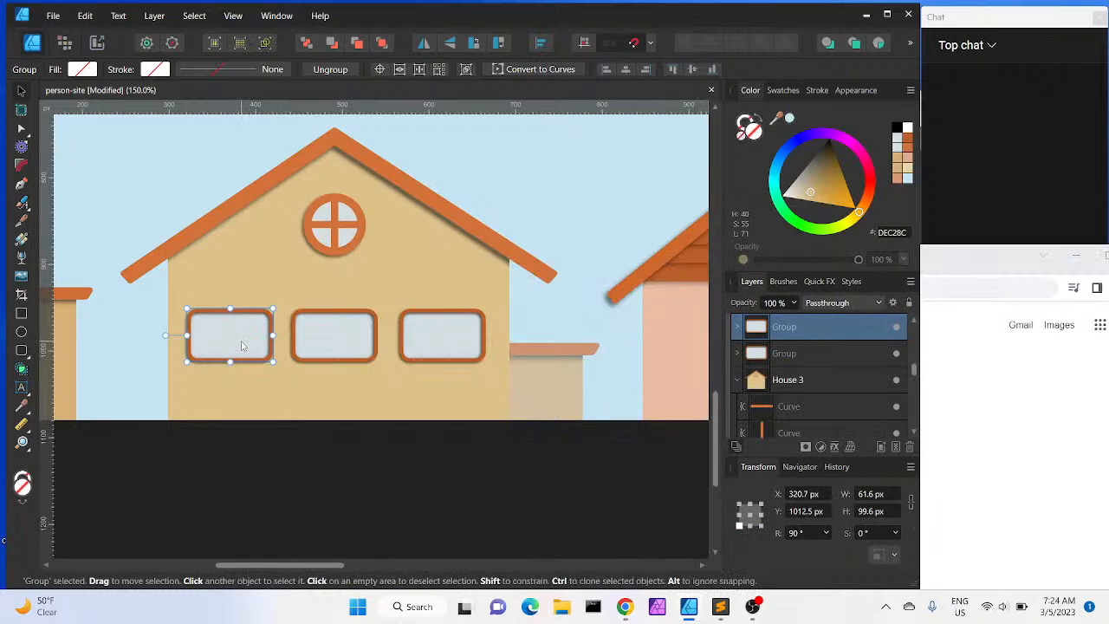
# Try positioning the left window at X 247.4 px and then about 30 px further right
pyautogui.moveTo(243, 345)
pyautogui.mouseDown()
pyautogui.moveTo(210, 346)
pyautogui.moveTo(239, 341)
pyautogui.mouseUp()
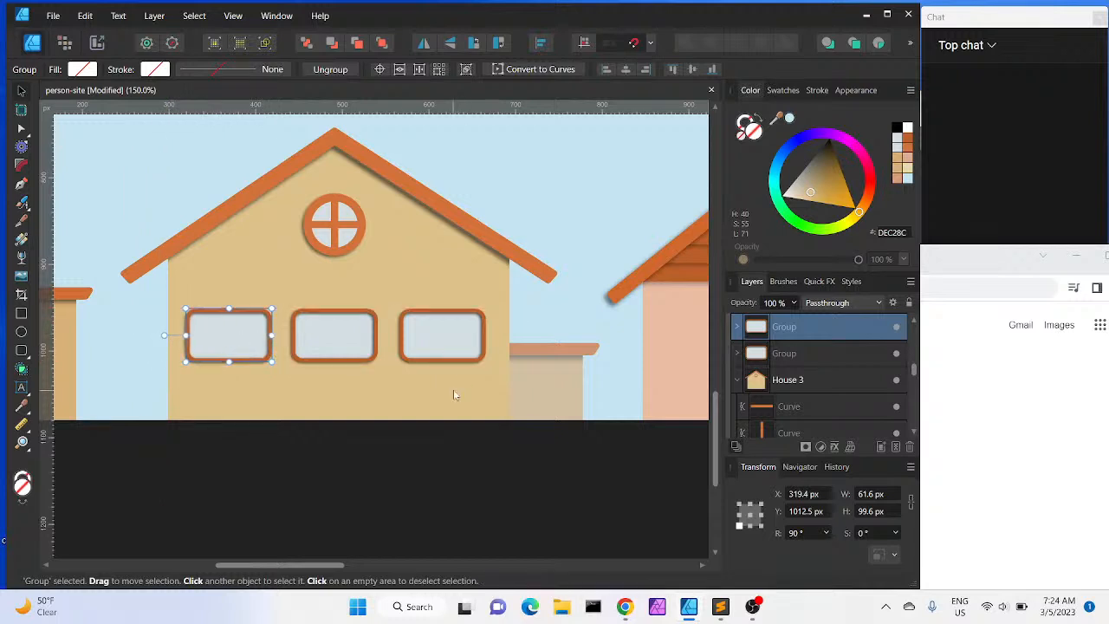
pyautogui.click(453, 395)
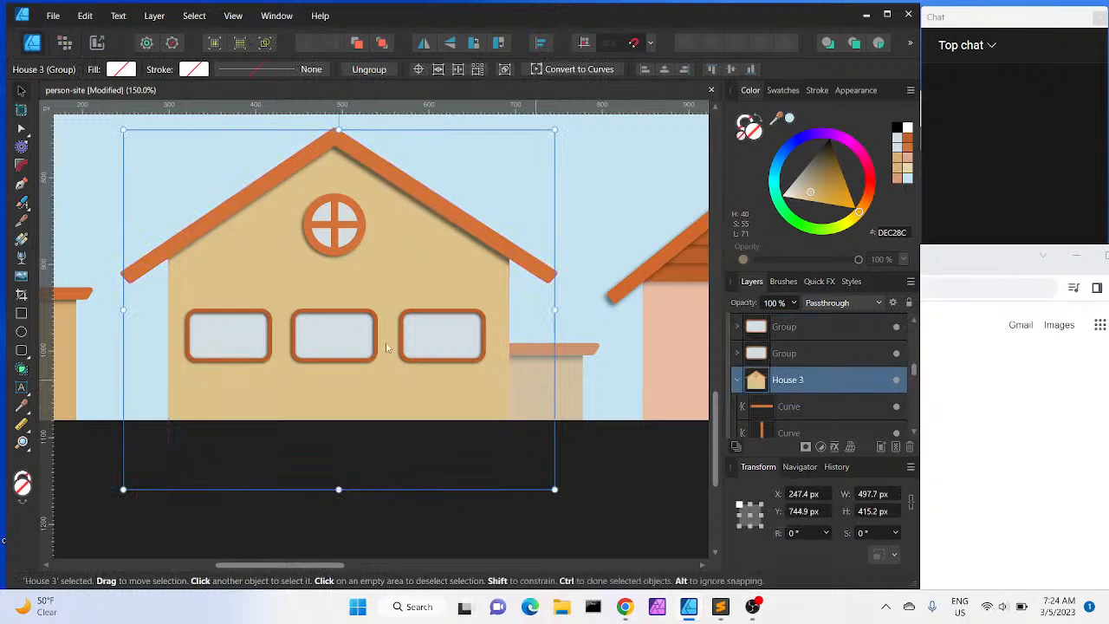
pyautogui.doubleClick(247, 338)
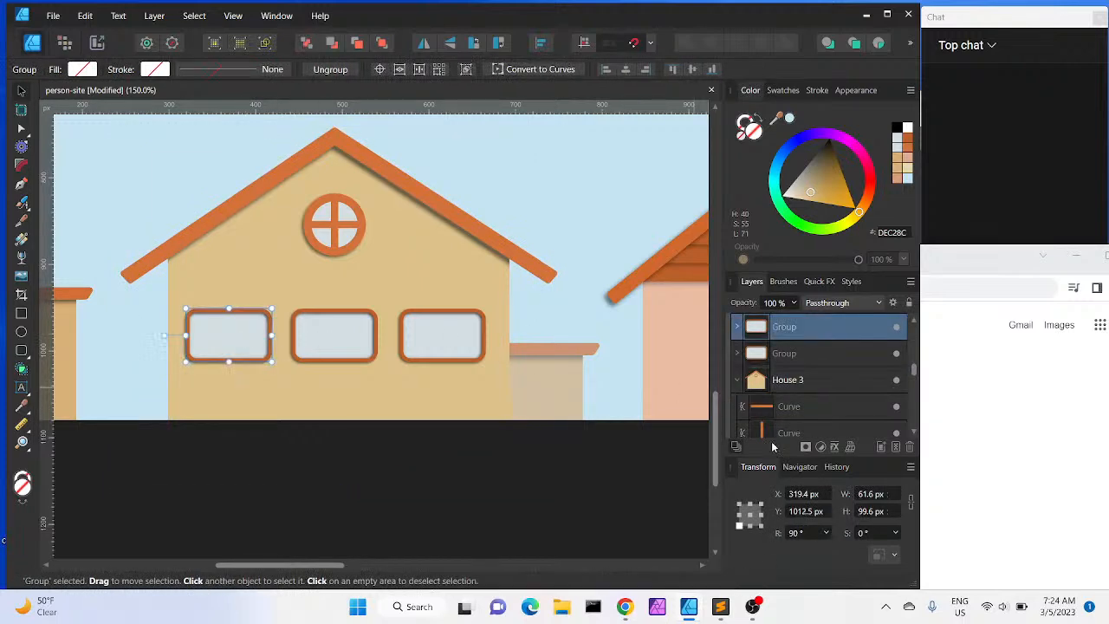
pyautogui.click(801, 493)
pyautogui.click(802, 493)
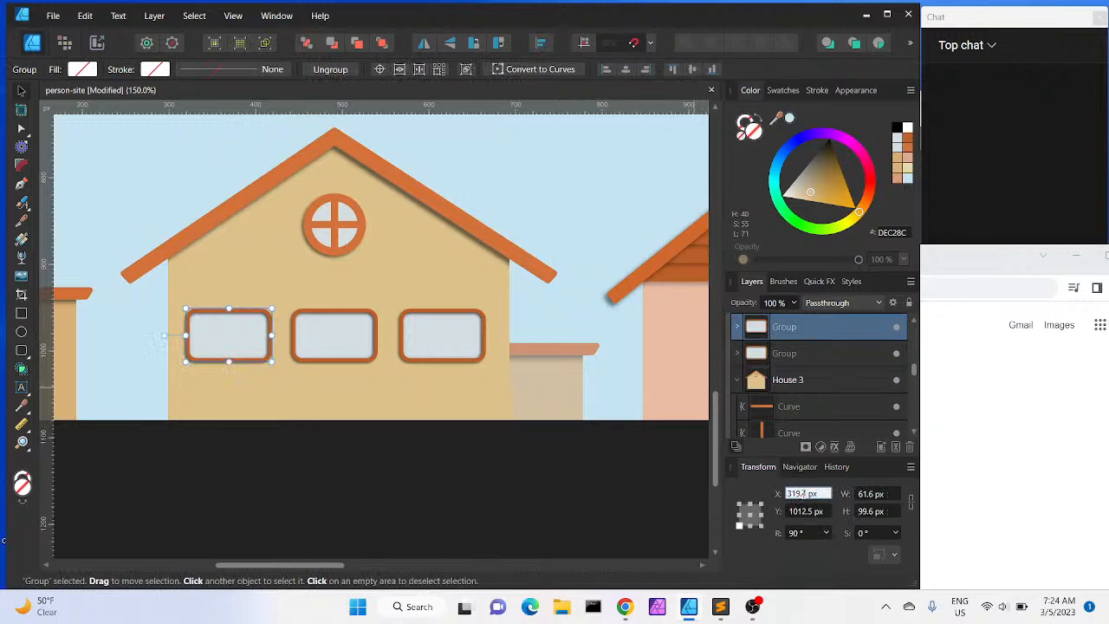
pyautogui.doubleClick(801, 493)
pyautogui.write('247')
pyautogui.press('Return')
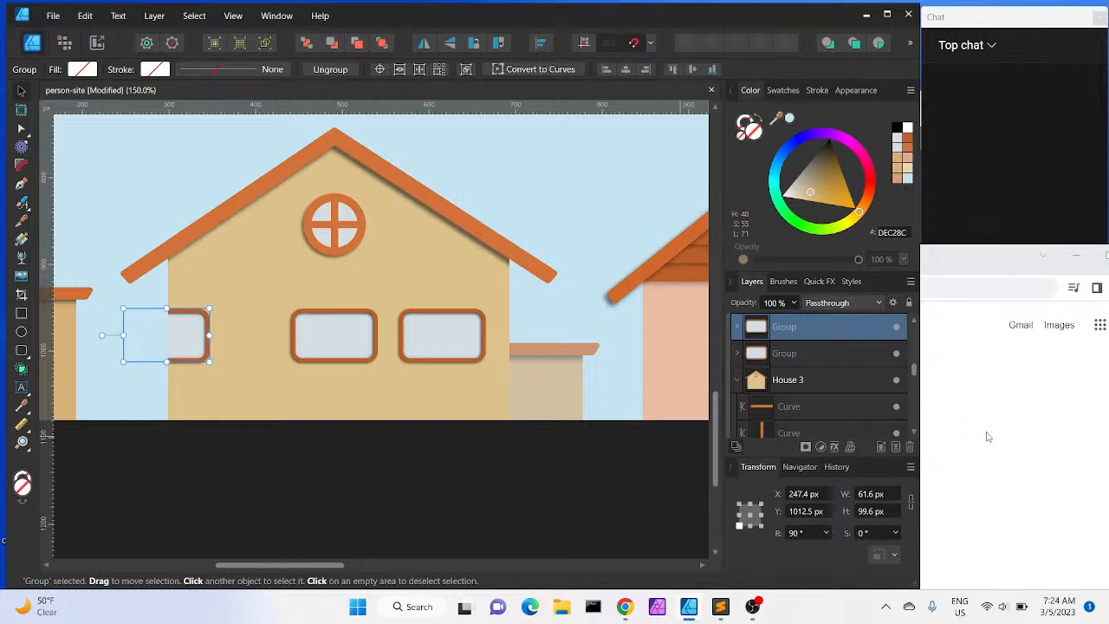
pyautogui.click(809, 495)
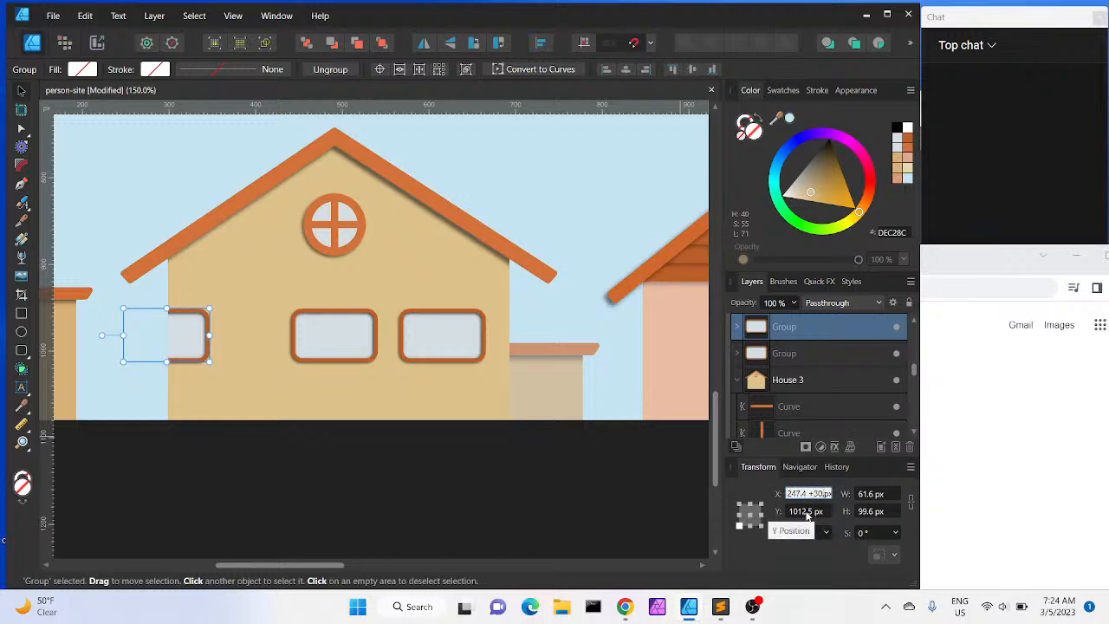
pyautogui.press('Return')
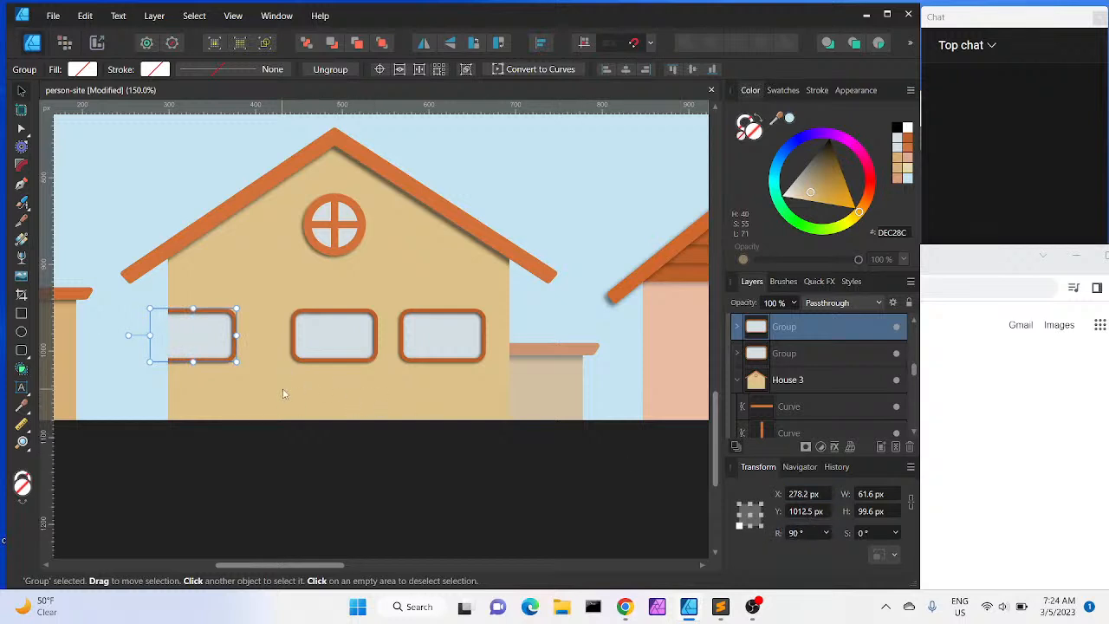
pyautogui.click(235, 399)
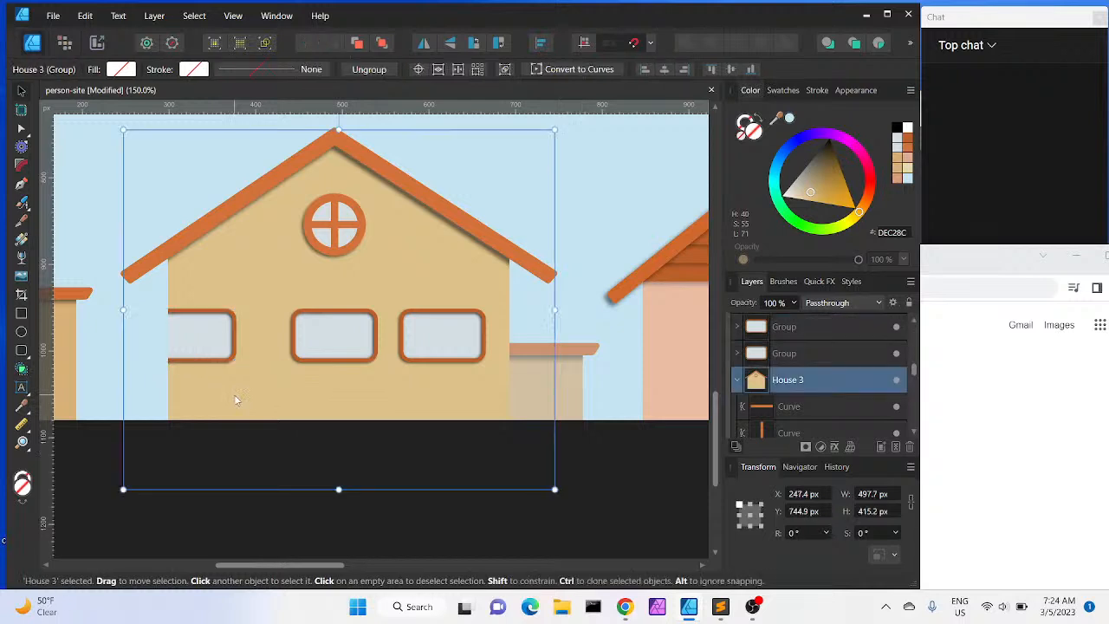
pyautogui.moveTo(233, 395); pyautogui.dragTo(775, 343)
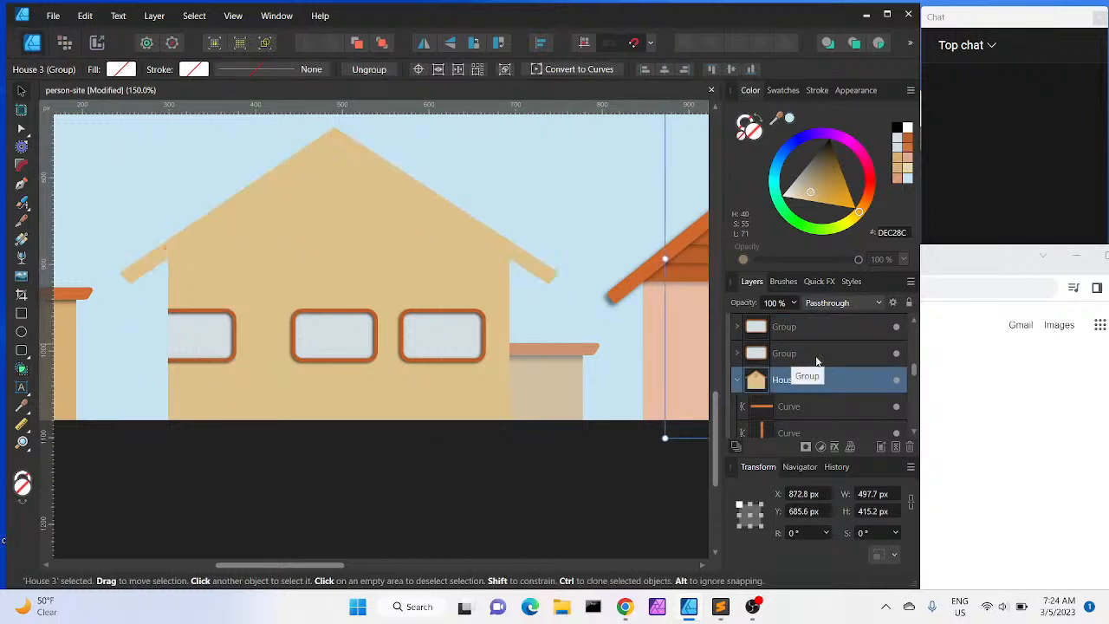
pyautogui.hotkey('ctrl', 'z')
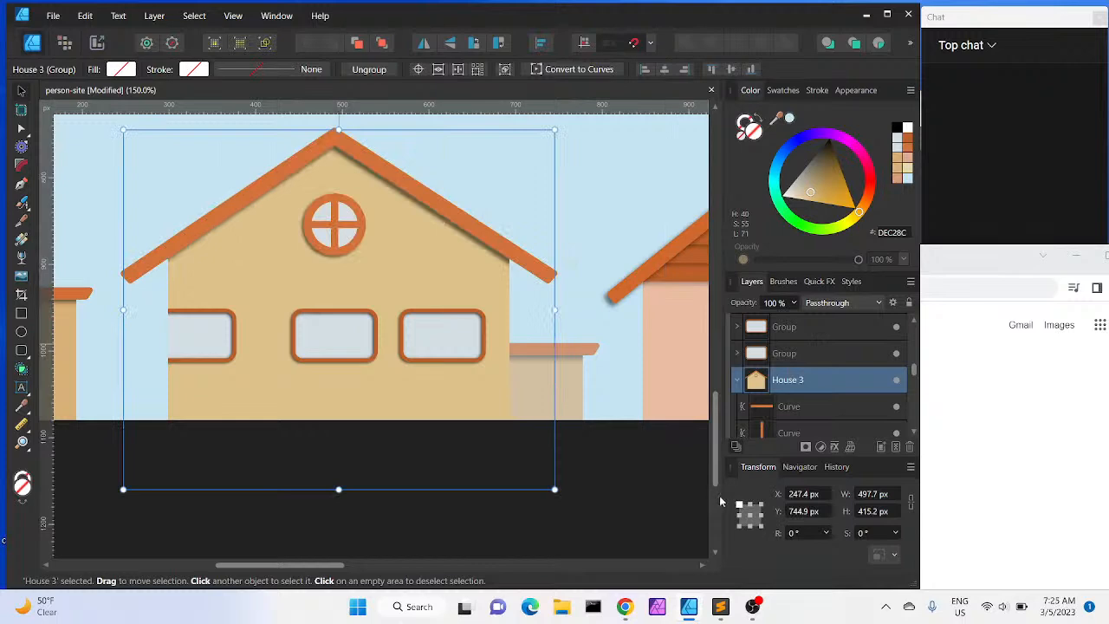
# Select the left house's wall to check its position, then set the left window's X position to 289.5 px
pyautogui.scroll(-3, 720, 500)
pyautogui.scroll(5, 719, 485)
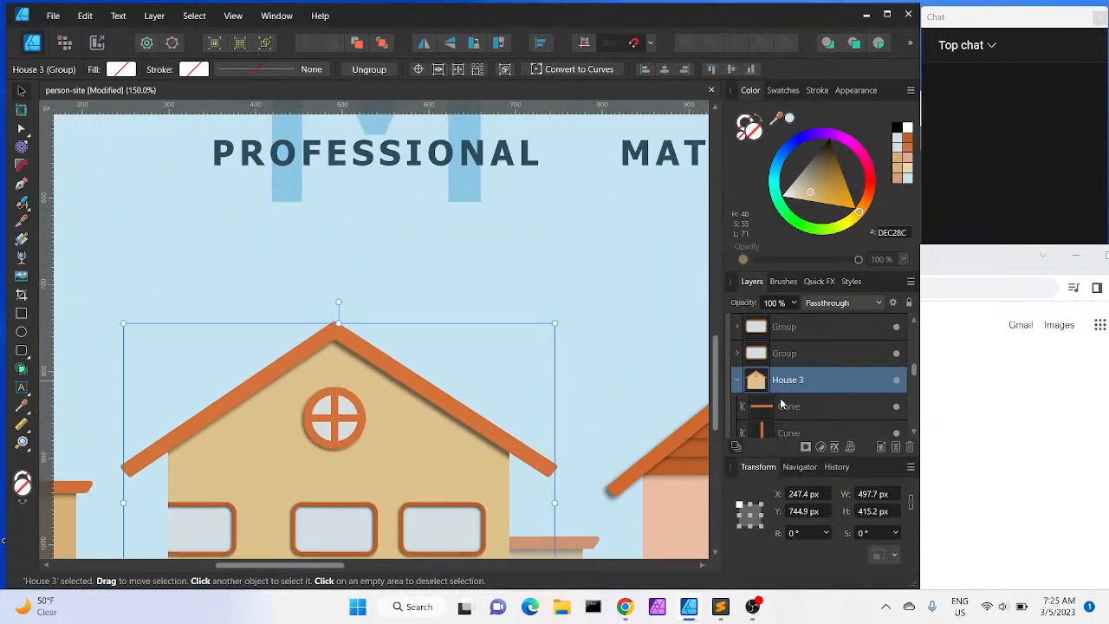
pyautogui.scroll(-5, 913, 431)
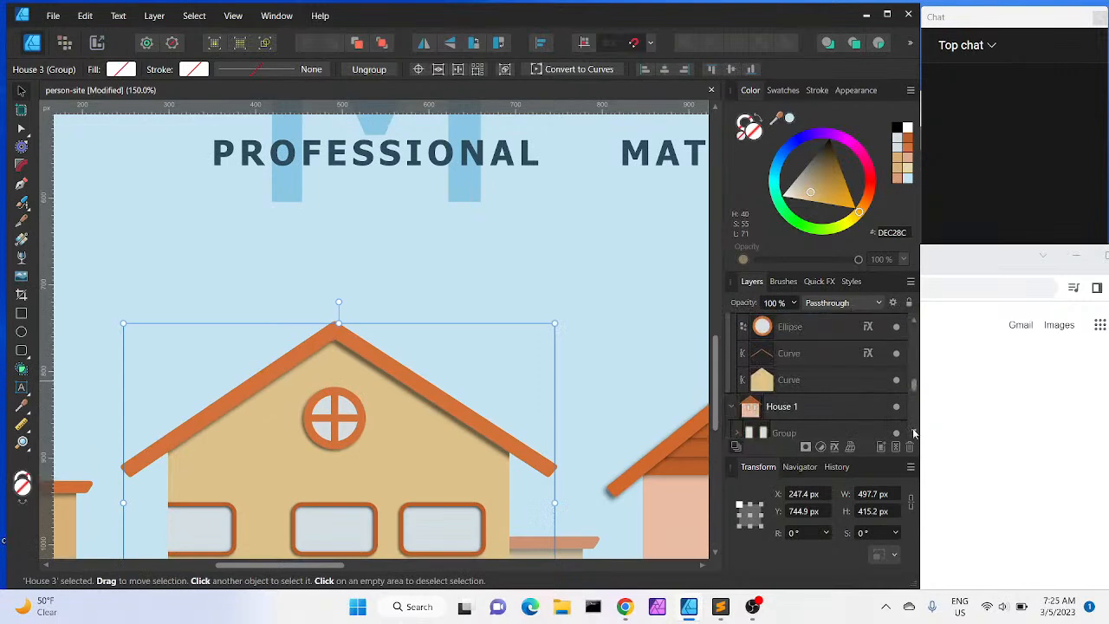
pyautogui.click(788, 381)
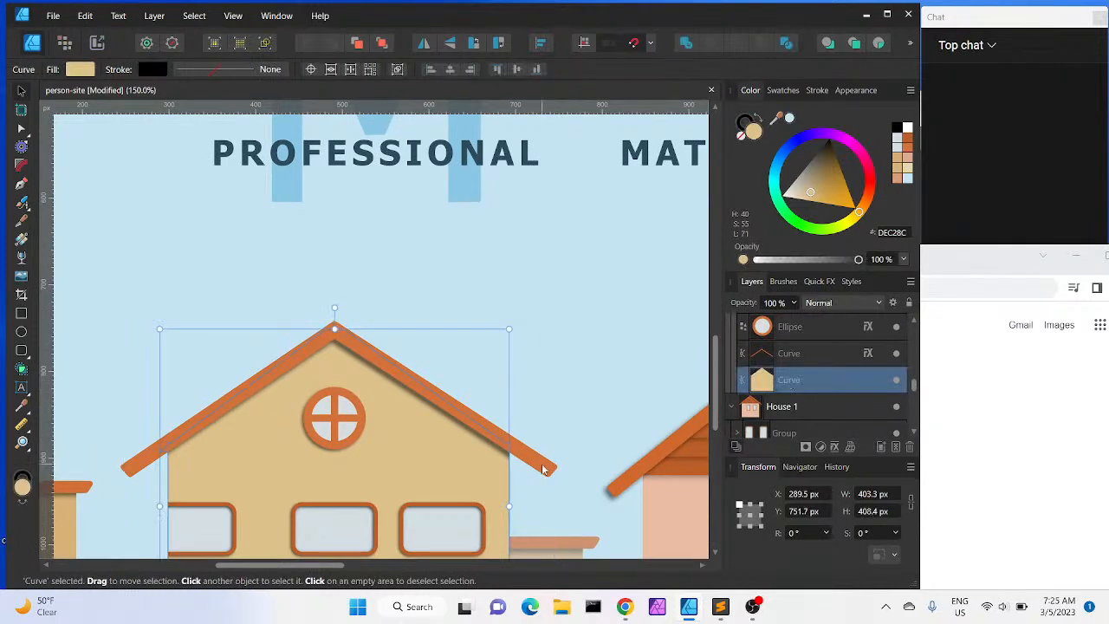
pyautogui.click(197, 534)
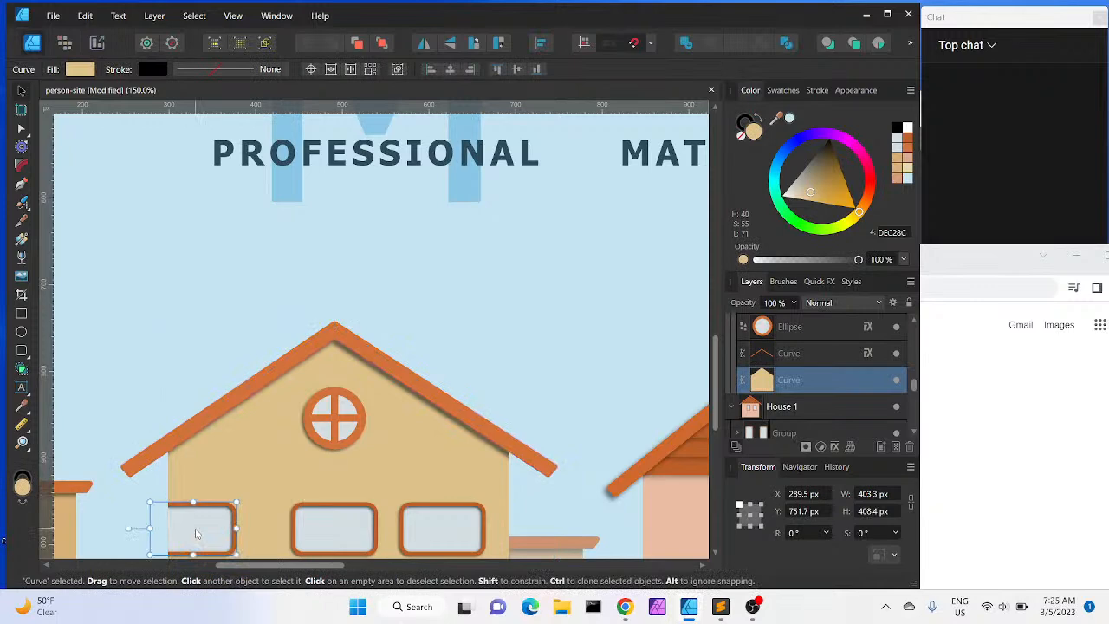
pyautogui.click(804, 494)
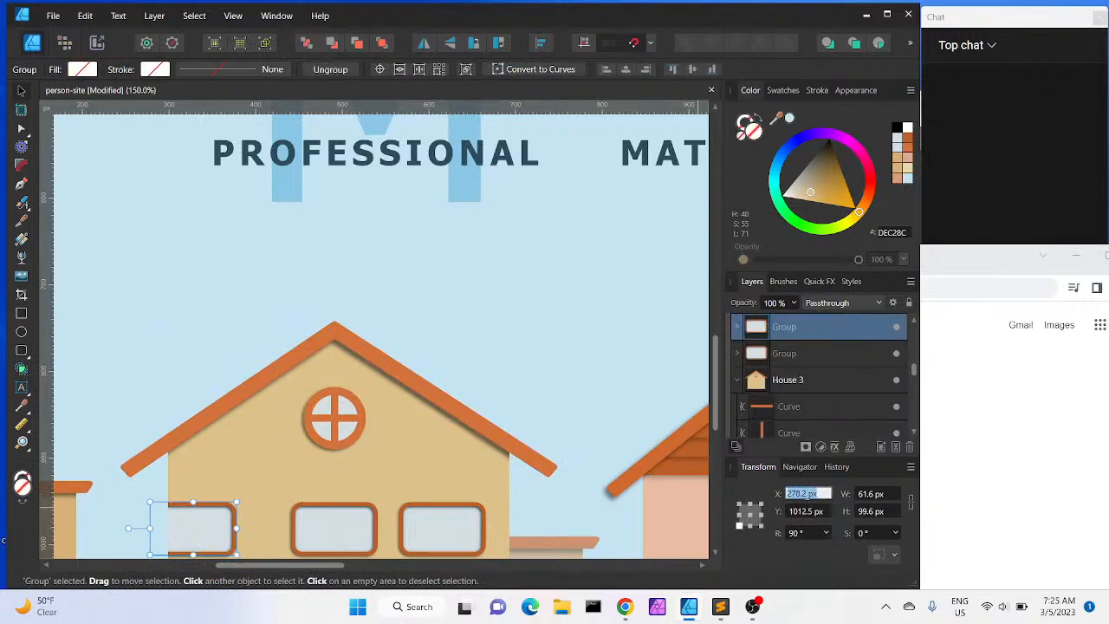
pyautogui.write('289.5')
pyautogui.press('Return')
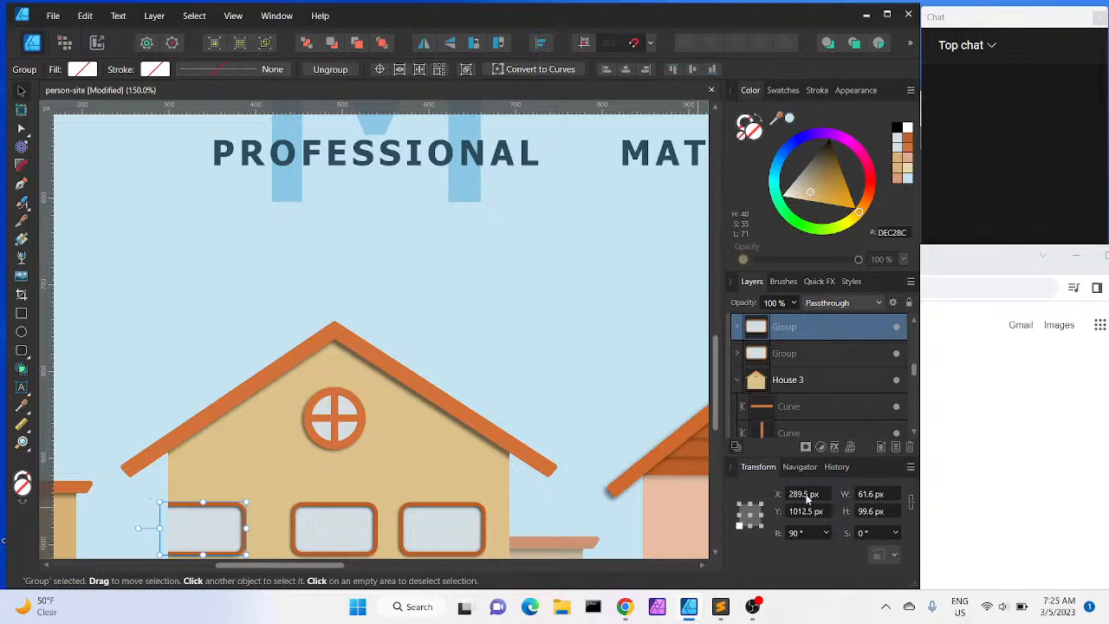
# Select the left window and, after rechecking the gap calculation in the browser, increase its X position by 54.6 px
pyautogui.scroll(-2, 716, 555)
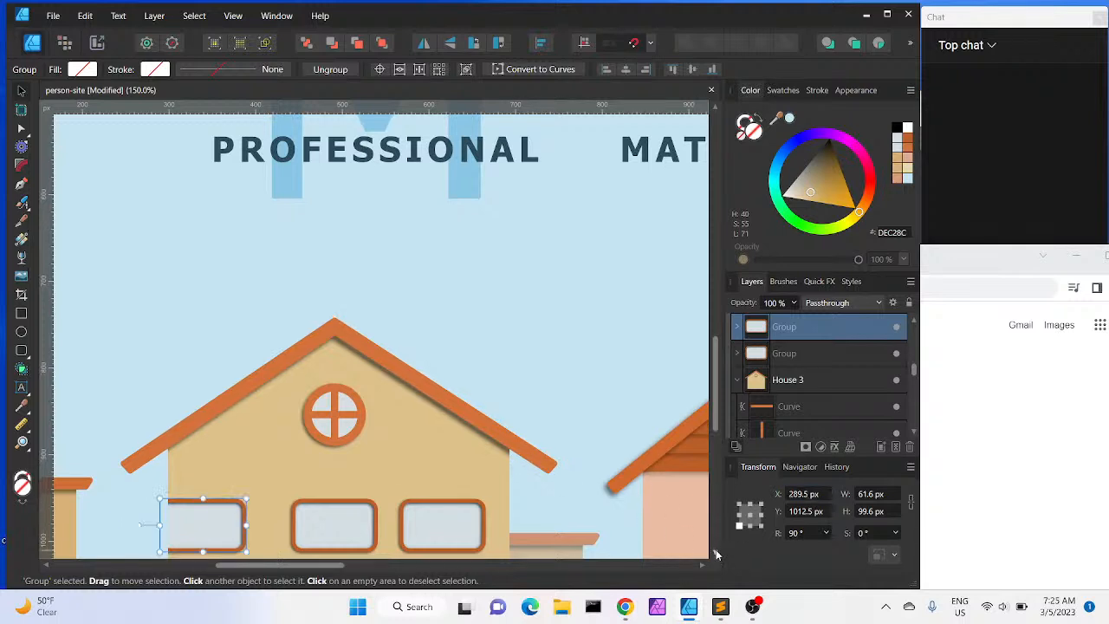
pyautogui.scroll(-2, 715, 555)
pyautogui.scroll(-5, 716, 553)
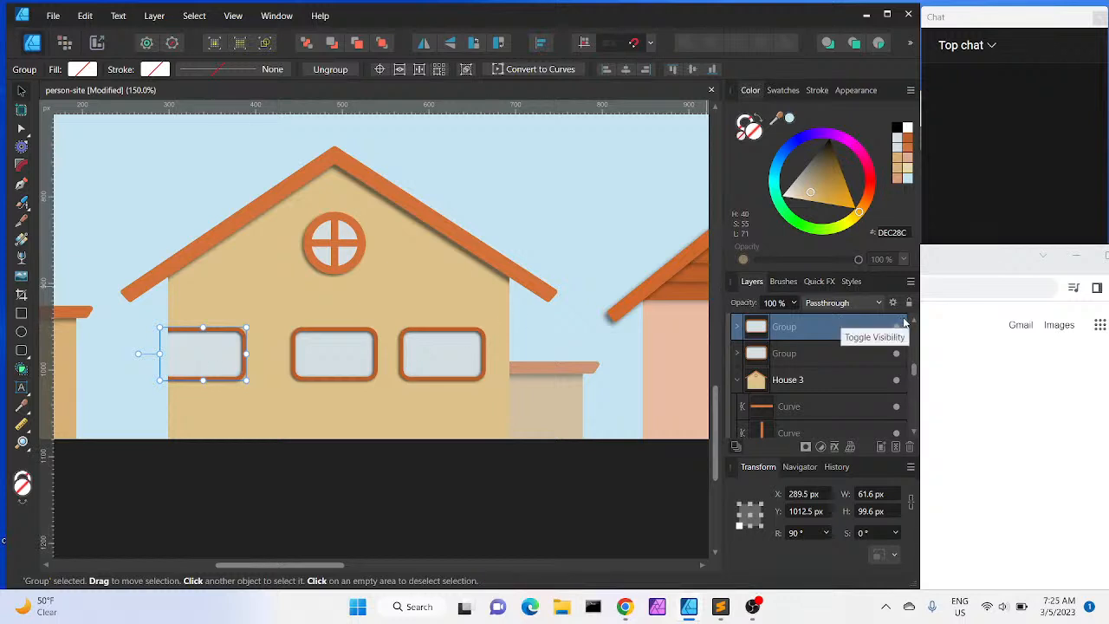
pyautogui.scroll(3, 914, 324)
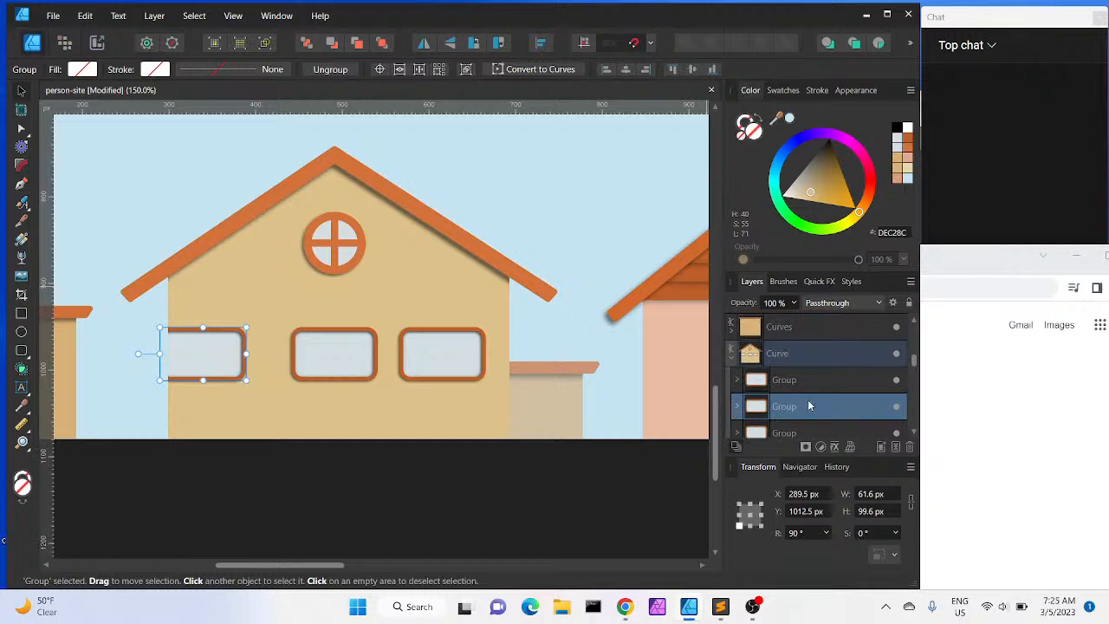
pyautogui.click(808, 381)
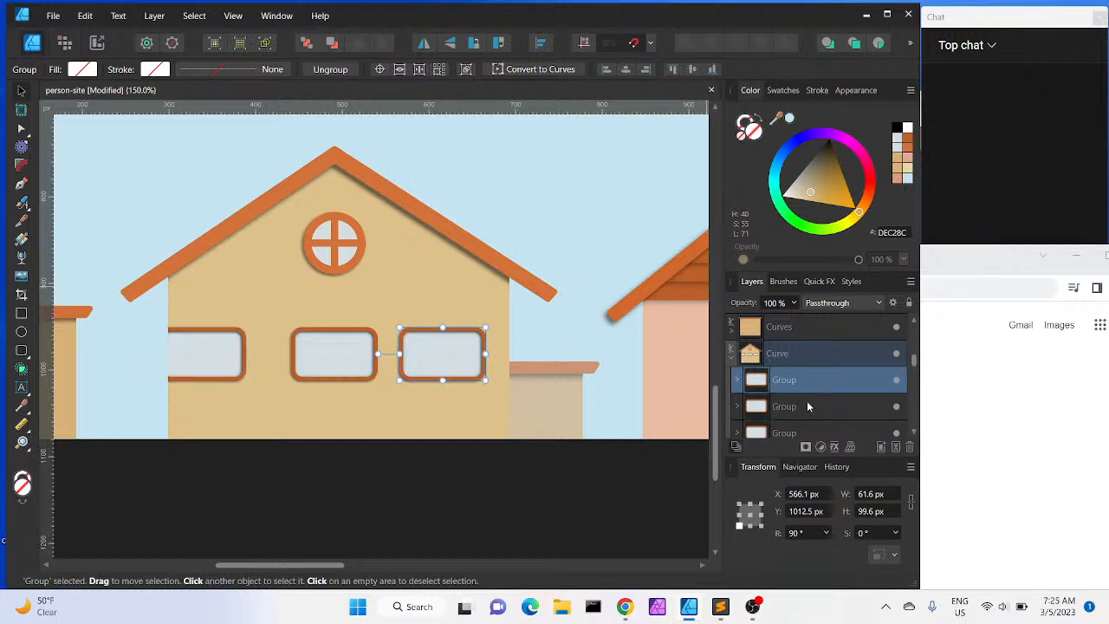
pyautogui.click(807, 406)
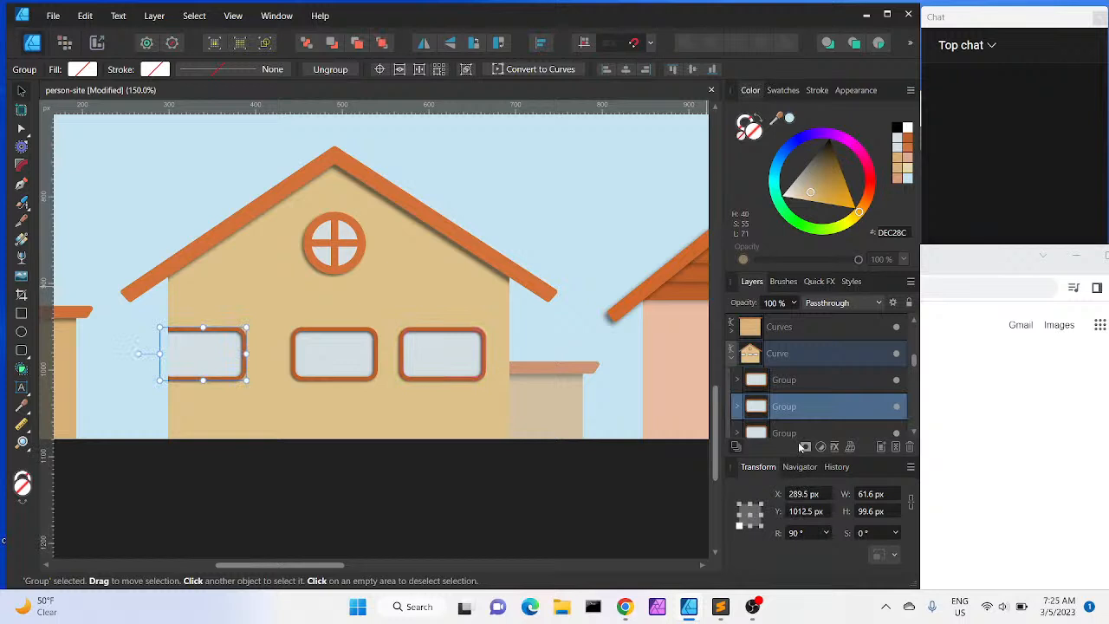
pyautogui.click(737, 408)
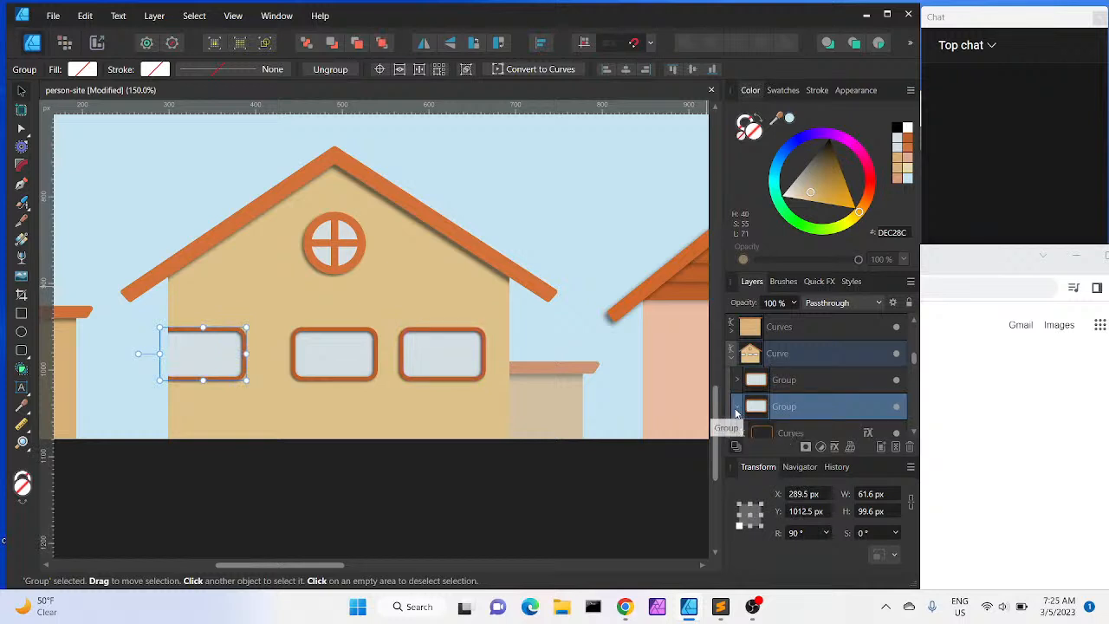
pyautogui.click(913, 433)
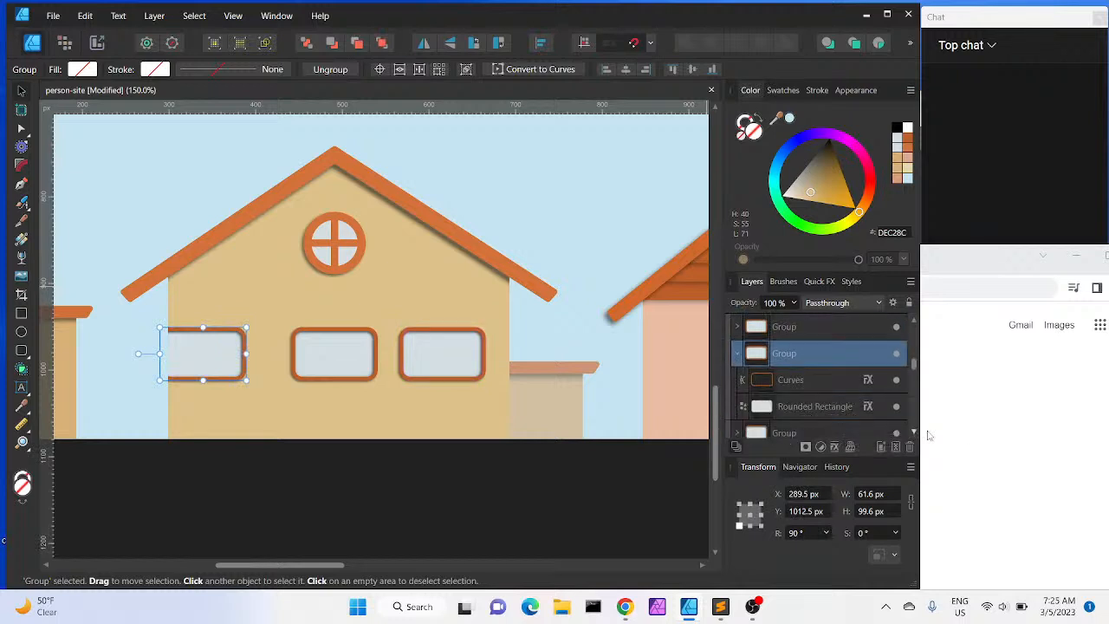
pyautogui.click(971, 435)
pyautogui.click(492, 290)
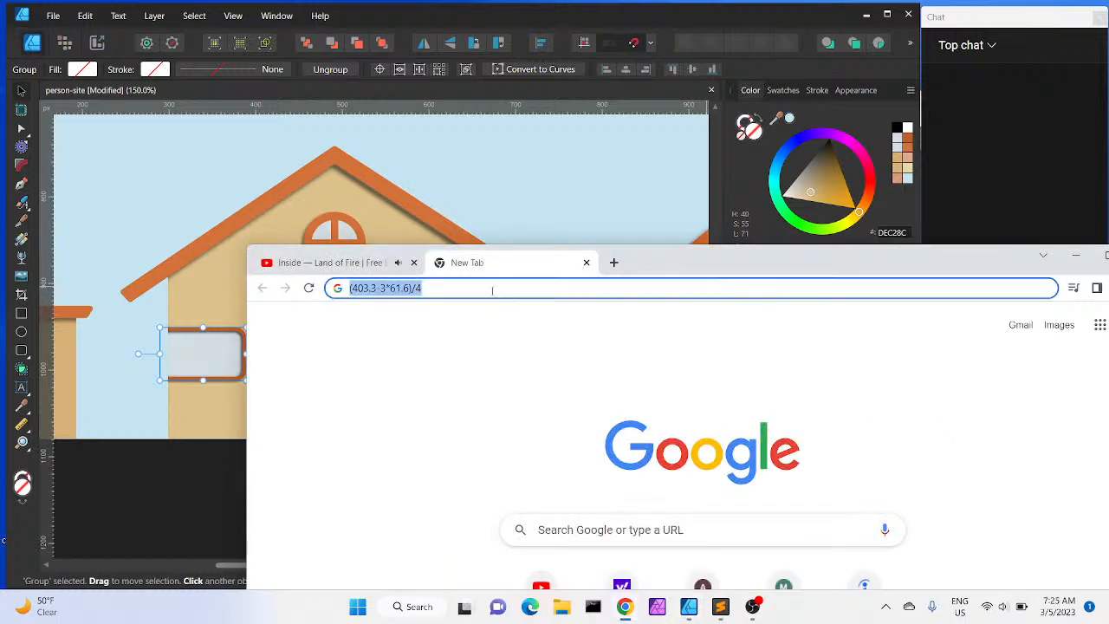
pyautogui.click(492, 290)
pyautogui.press('Down')
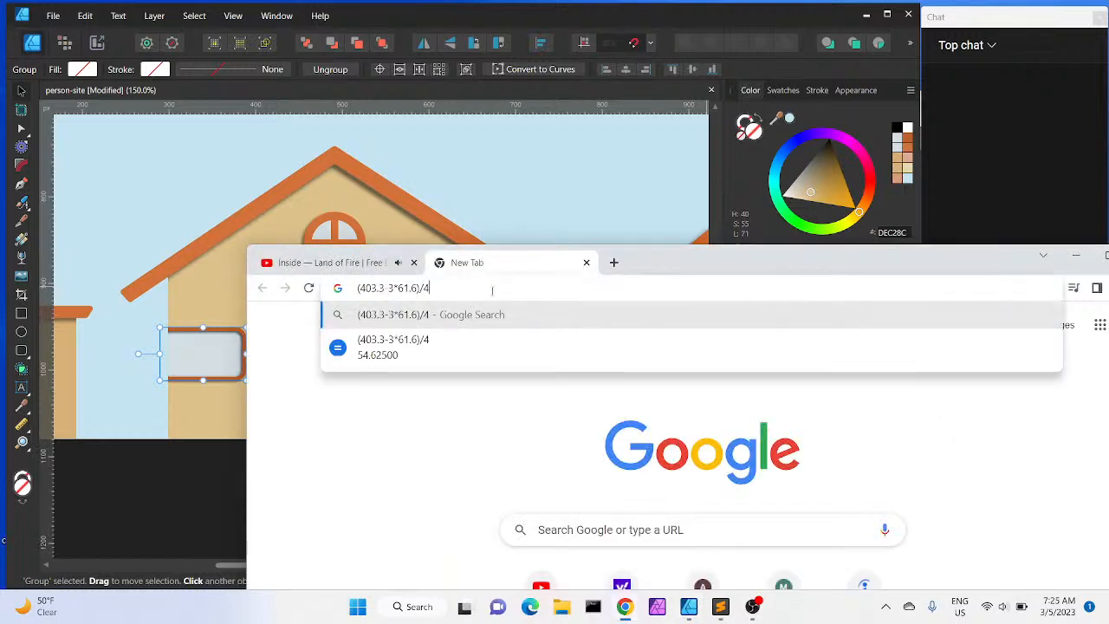
pyautogui.click(437, 15)
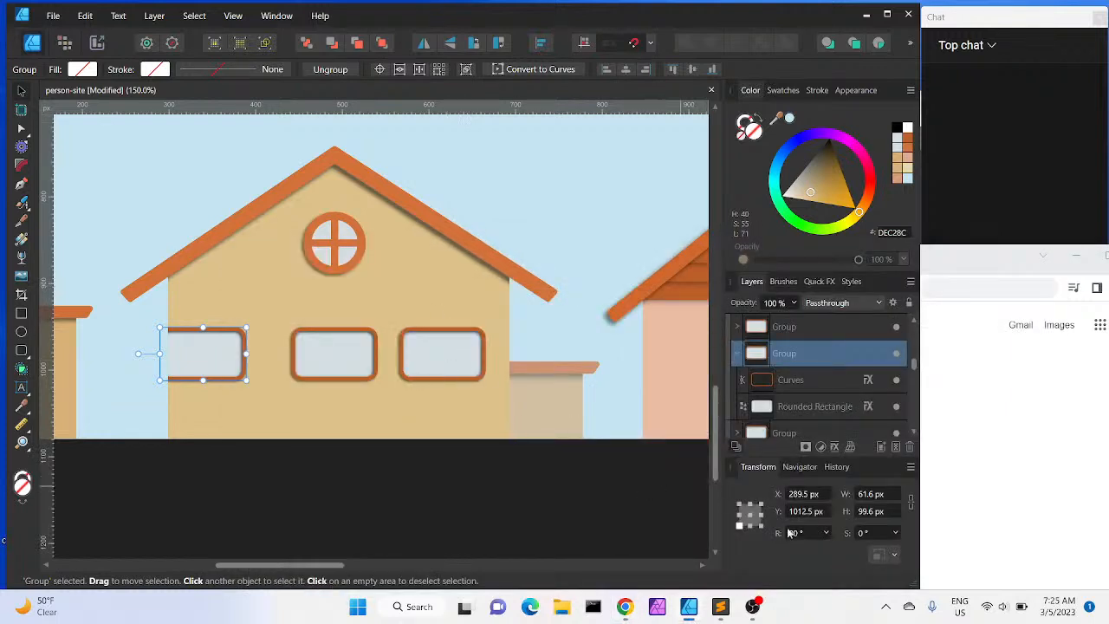
pyautogui.click(802, 493)
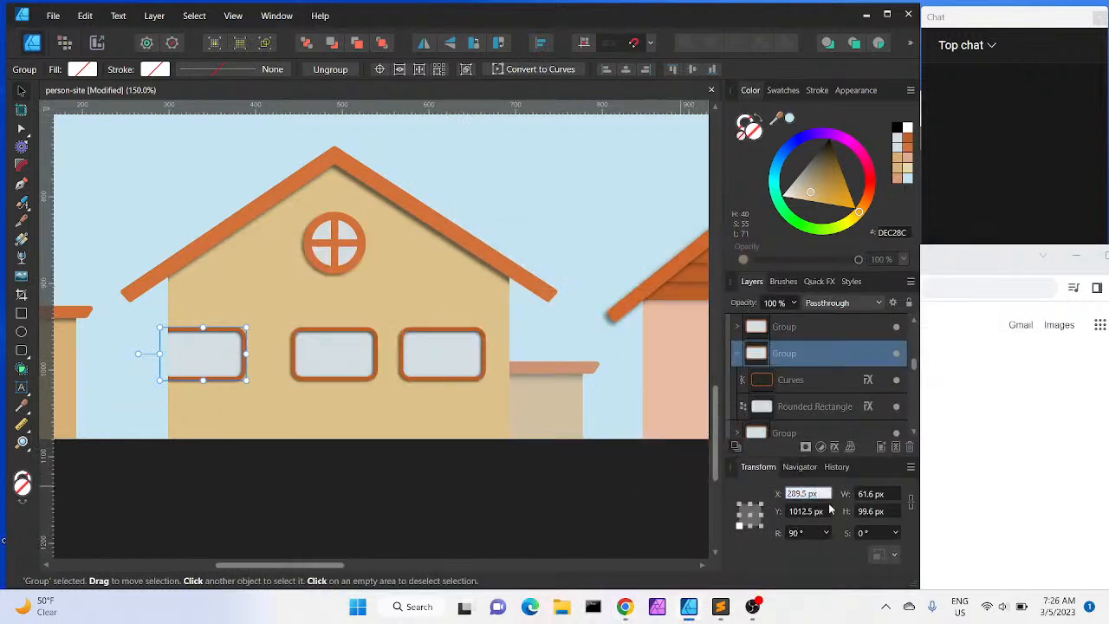
pyautogui.write('+')
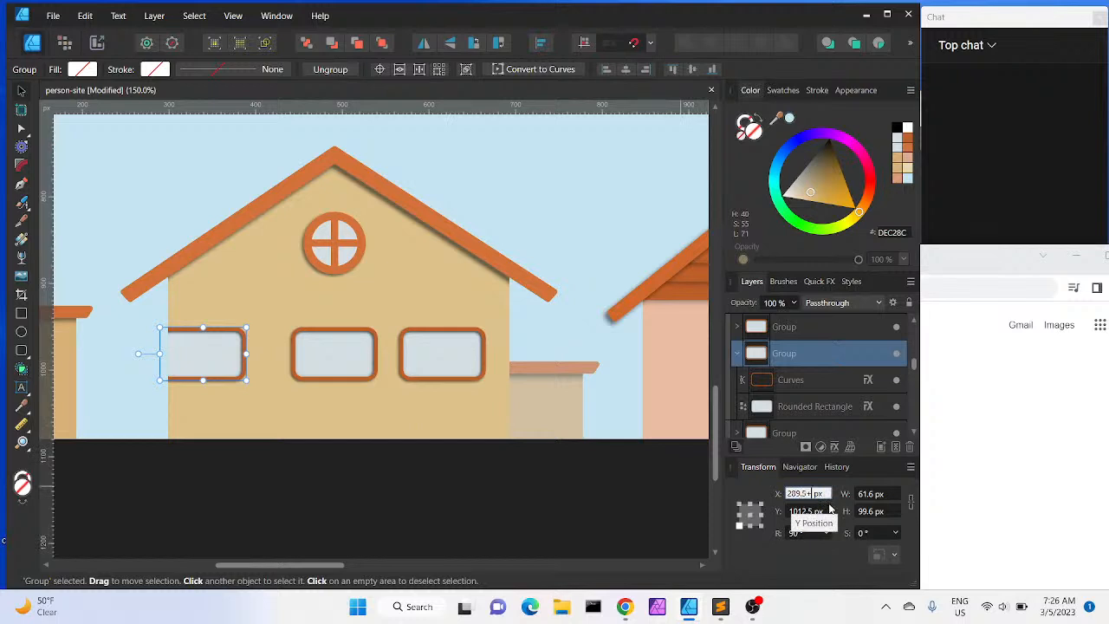
pyautogui.write('54.6')
pyautogui.press('Return')
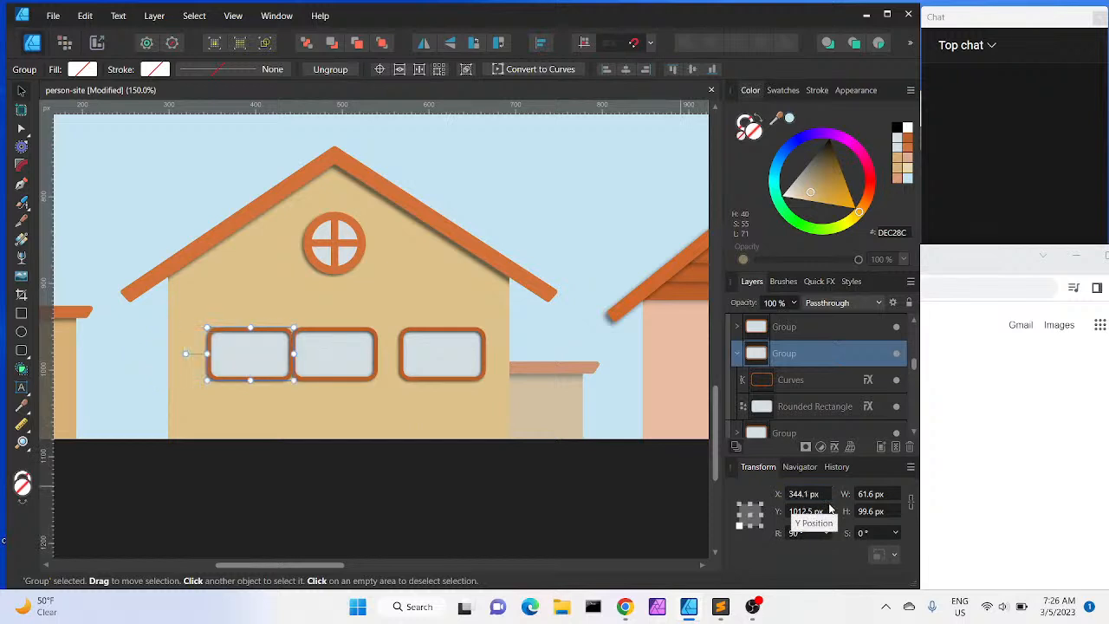
# Select the middle window, the left house group and the house's wall curve to compare their positions
pyautogui.click(332, 346)
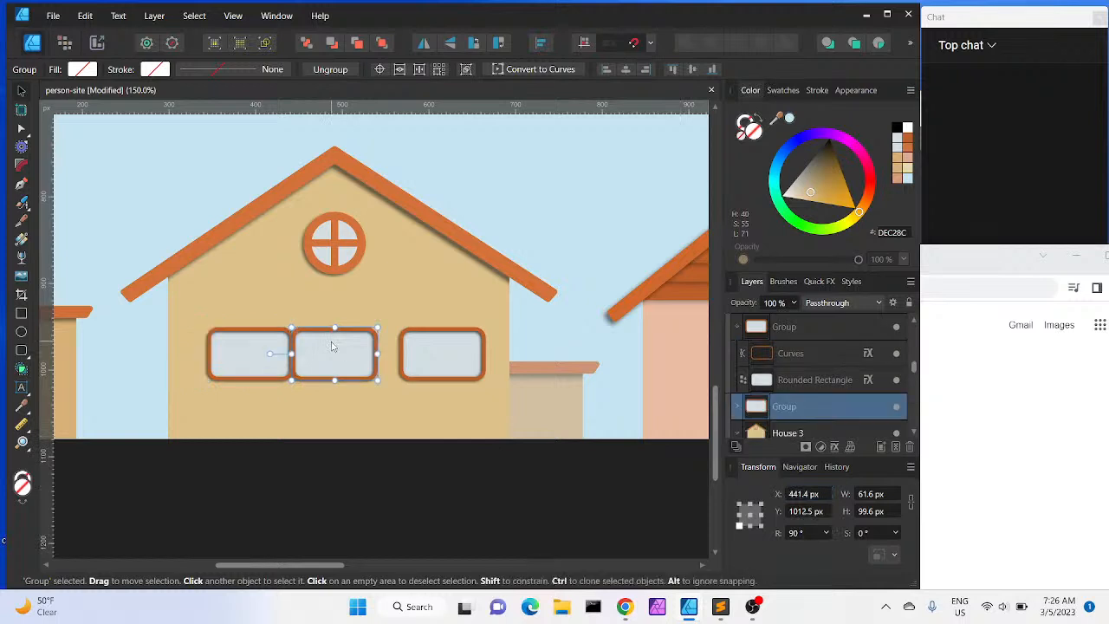
pyautogui.moveTo(333, 346)
pyautogui.mouseDown()
pyautogui.moveTo(365, 347)
pyautogui.moveTo(331, 346)
pyautogui.mouseUp()
pyautogui.click(240, 362)
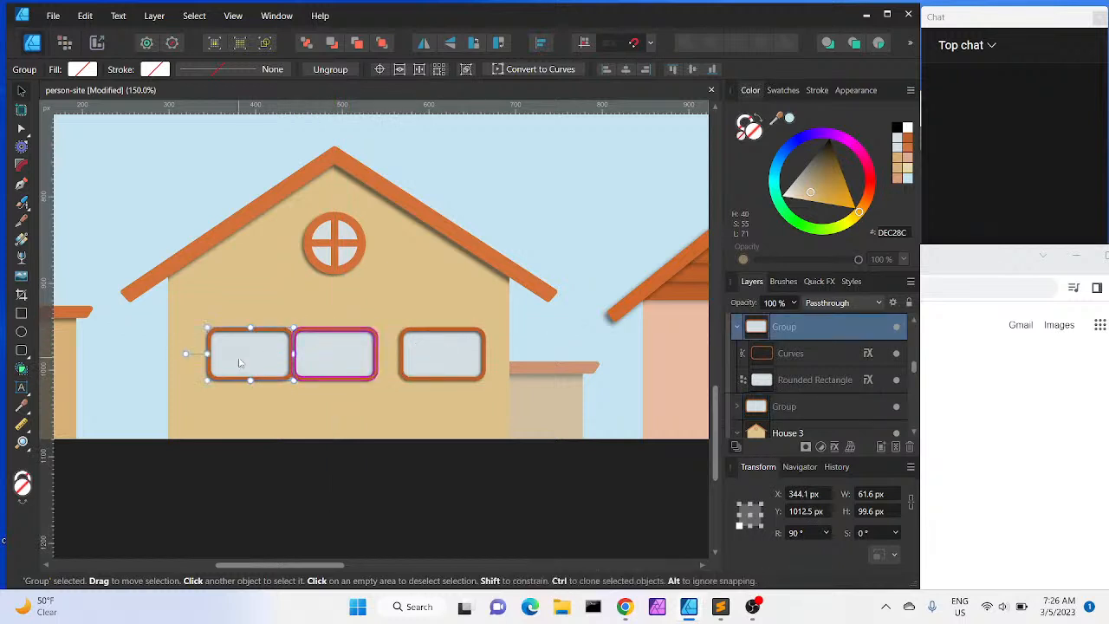
pyautogui.click(277, 411)
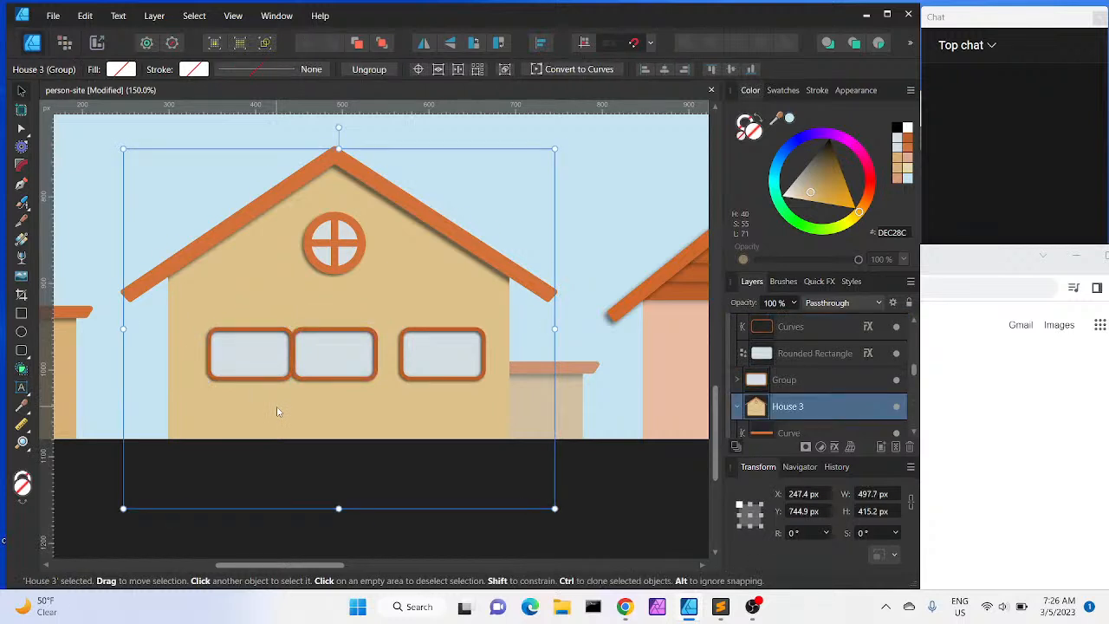
pyautogui.click(912, 432)
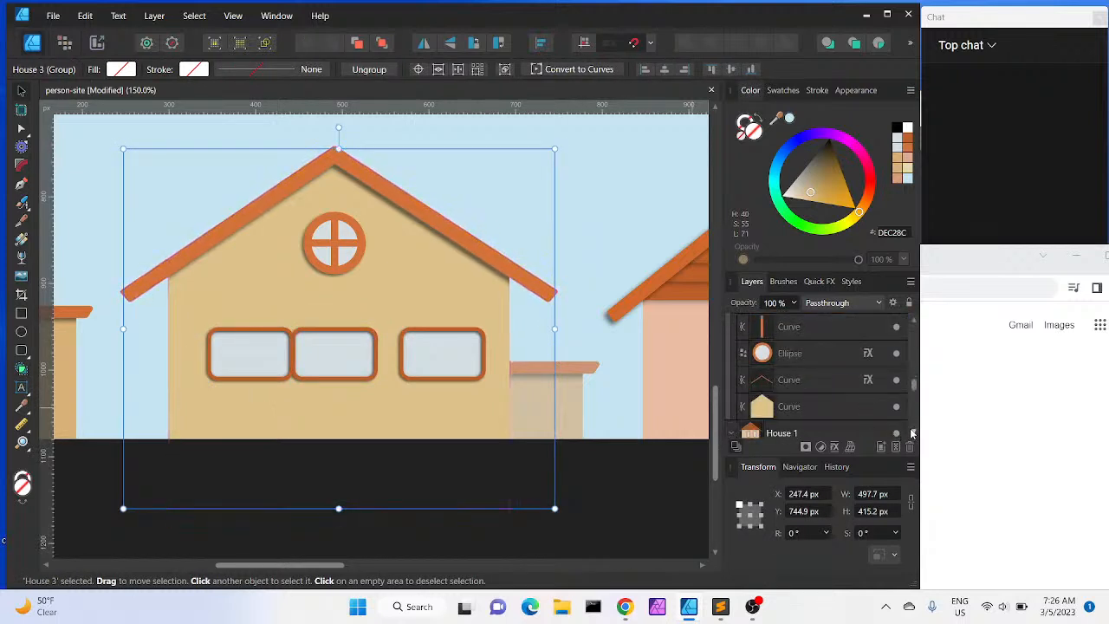
pyautogui.click(847, 407)
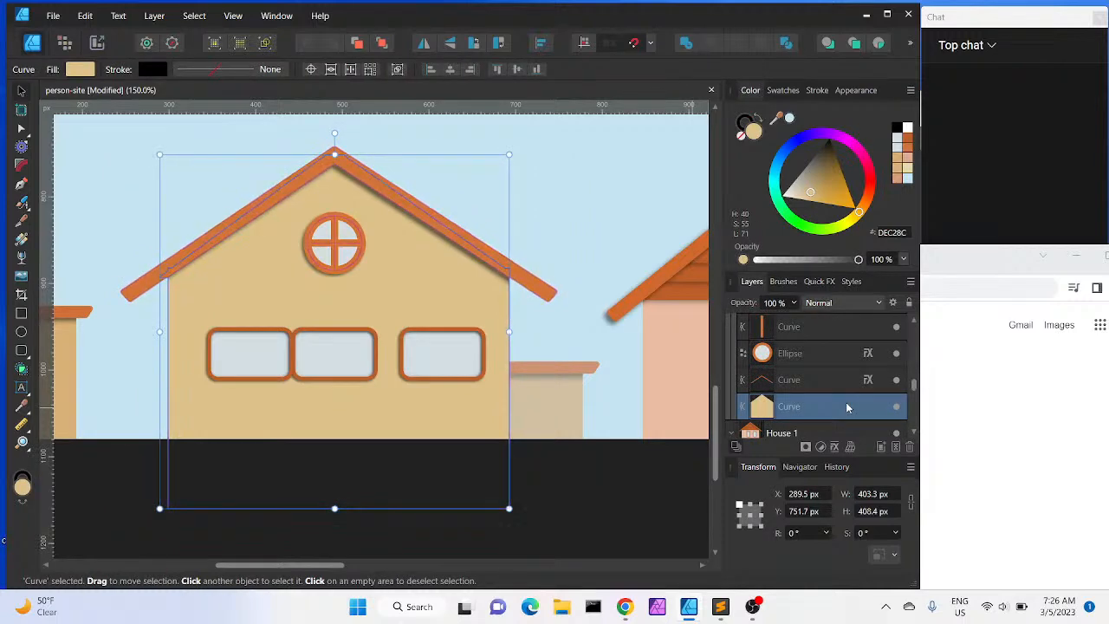
pyautogui.click(1001, 481)
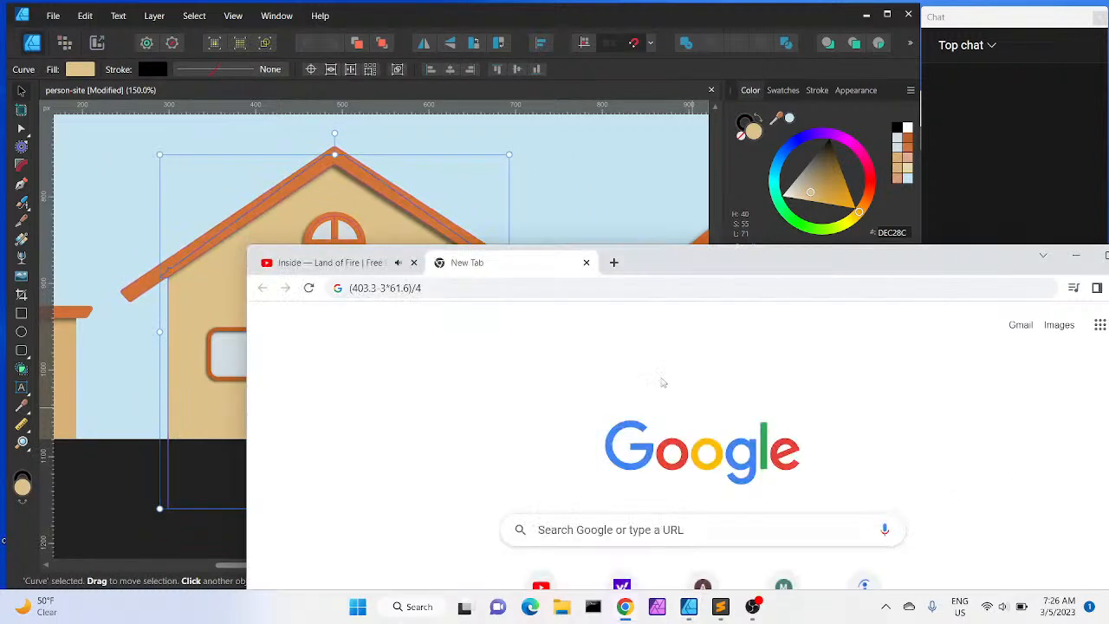
pyautogui.click(670, 25)
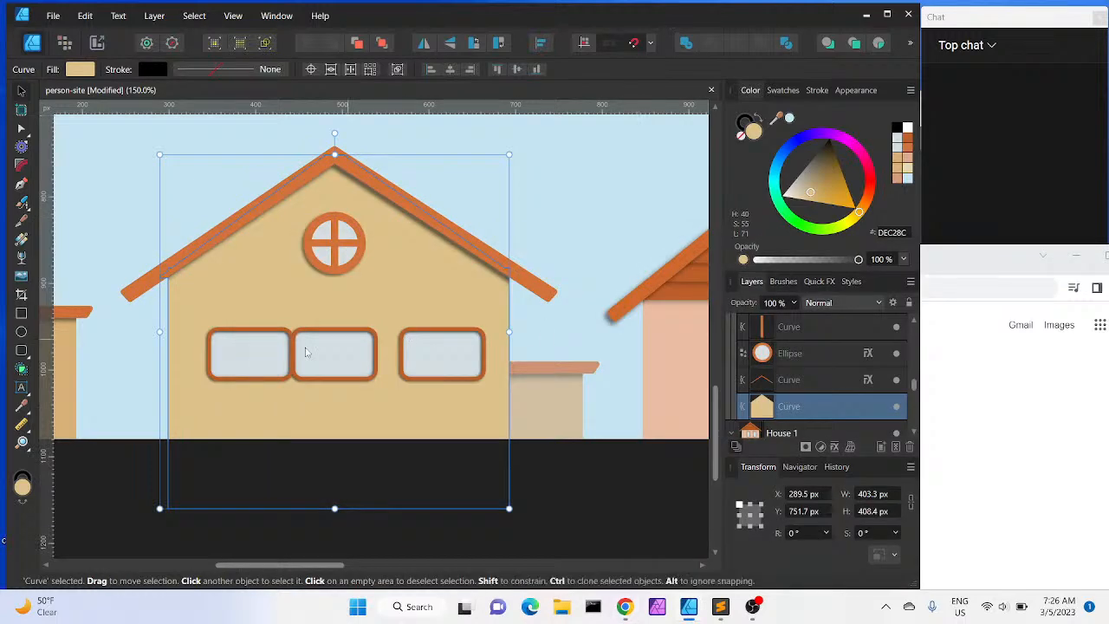
pyautogui.scroll(4, 914, 323)
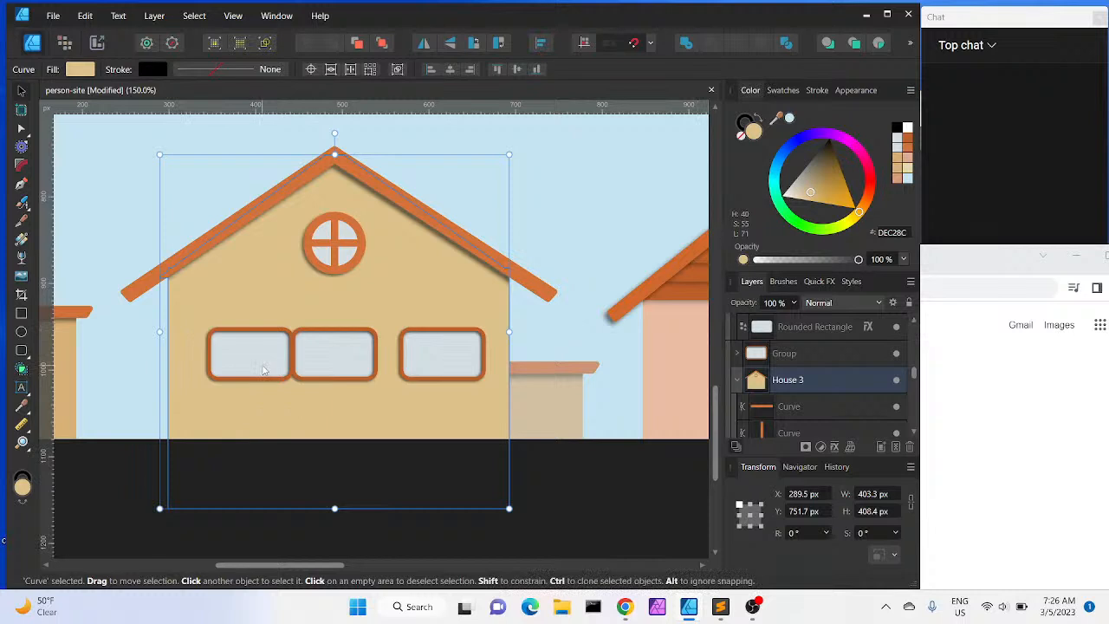
pyautogui.click(913, 432)
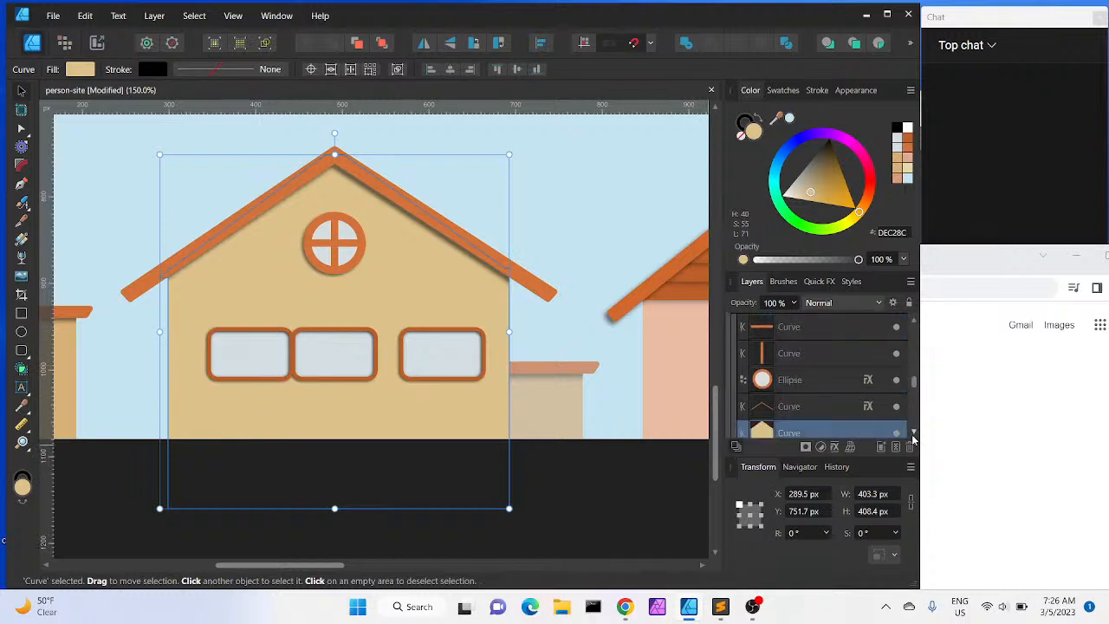
pyautogui.click(913, 431)
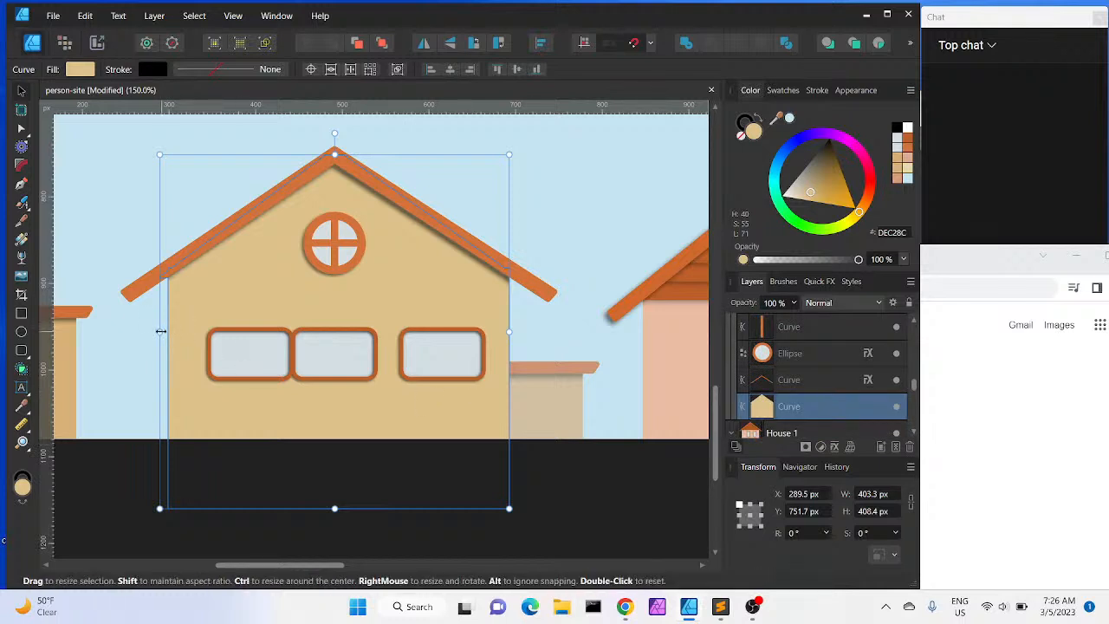
pyautogui.moveTo(161, 330); pyautogui.dragTo(161, 330)
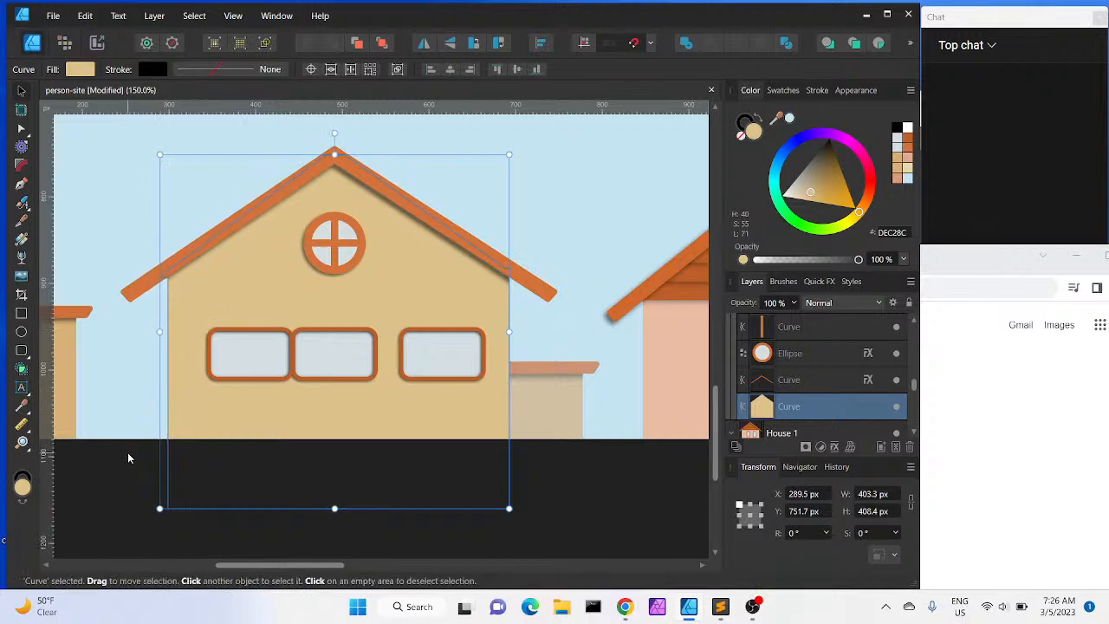
pyautogui.hotkey('ctrl', 'z')
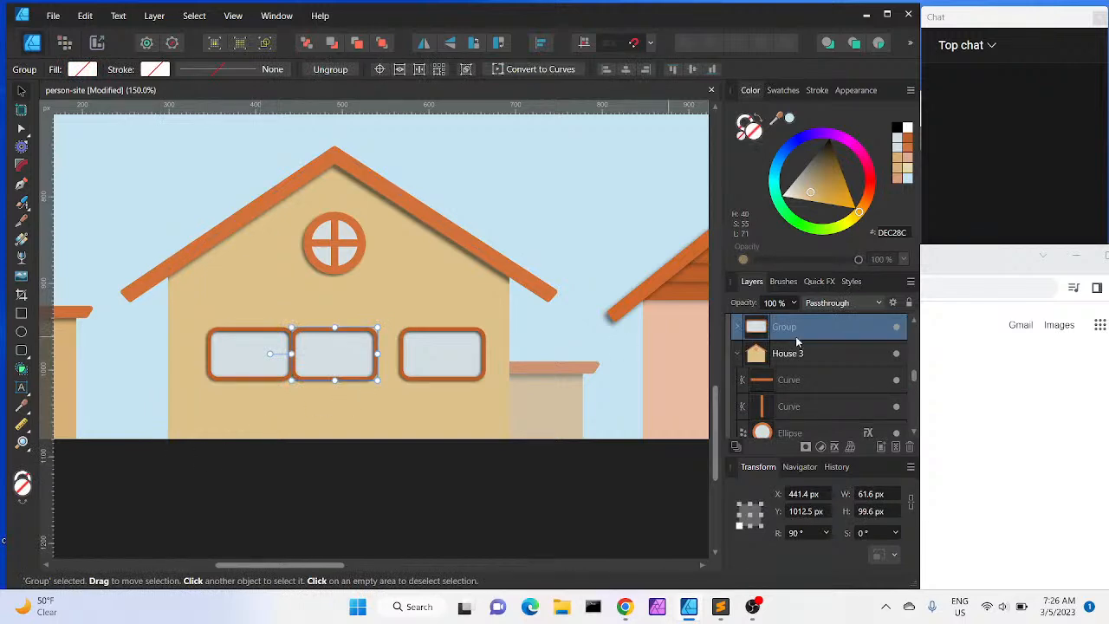
# Reselect the left house's wall and, with the Node tool, move its protruding upper-left corner node onto the wall's left edge
pyautogui.click(915, 433)
pyautogui.click(914, 432)
pyautogui.click(915, 432)
pyautogui.click(836, 412)
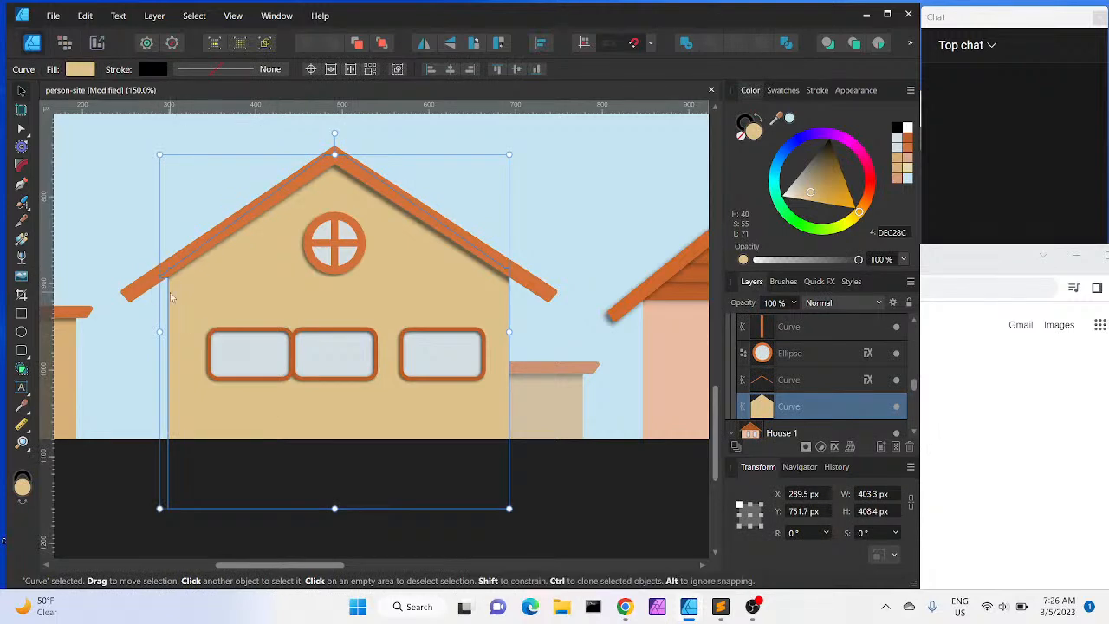
pyautogui.scroll(3, 171, 298)
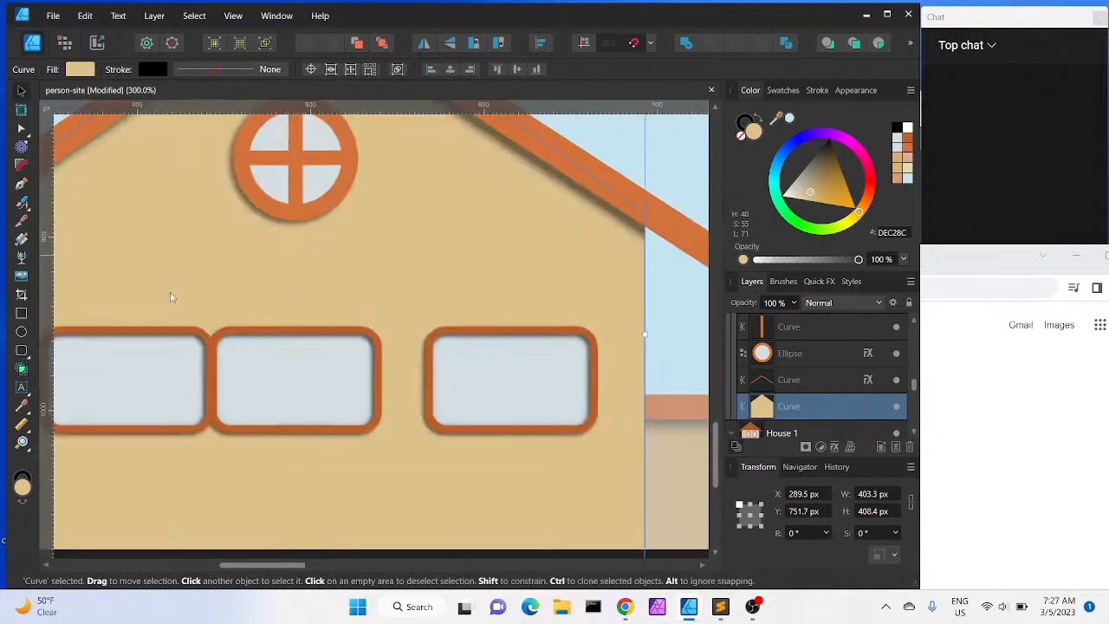
pyautogui.scroll(1, 170, 298)
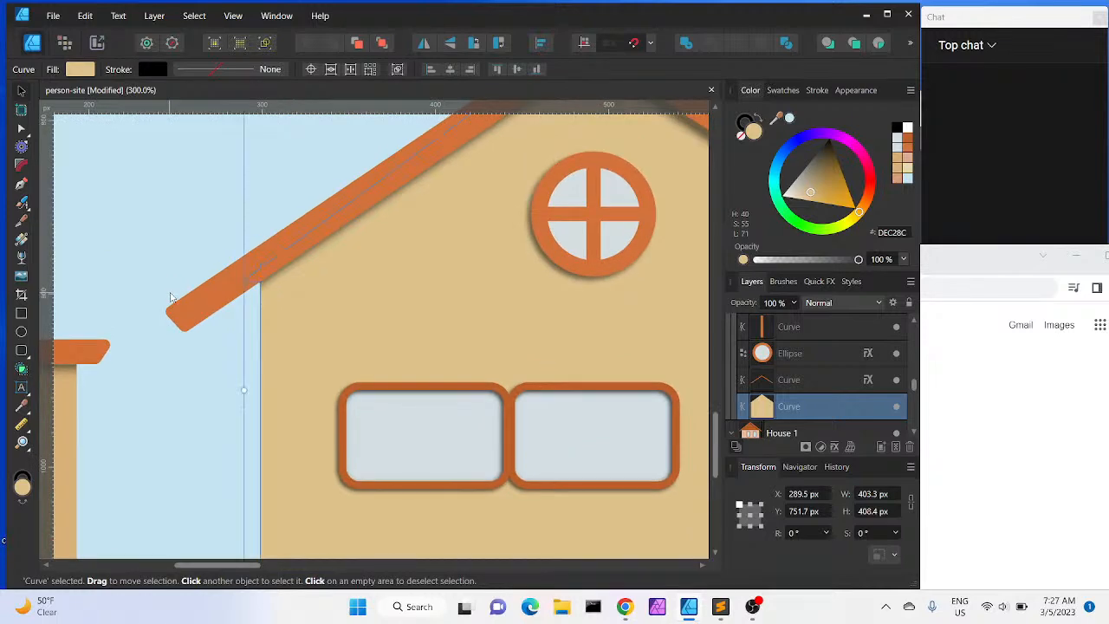
pyautogui.scroll(2, 171, 297)
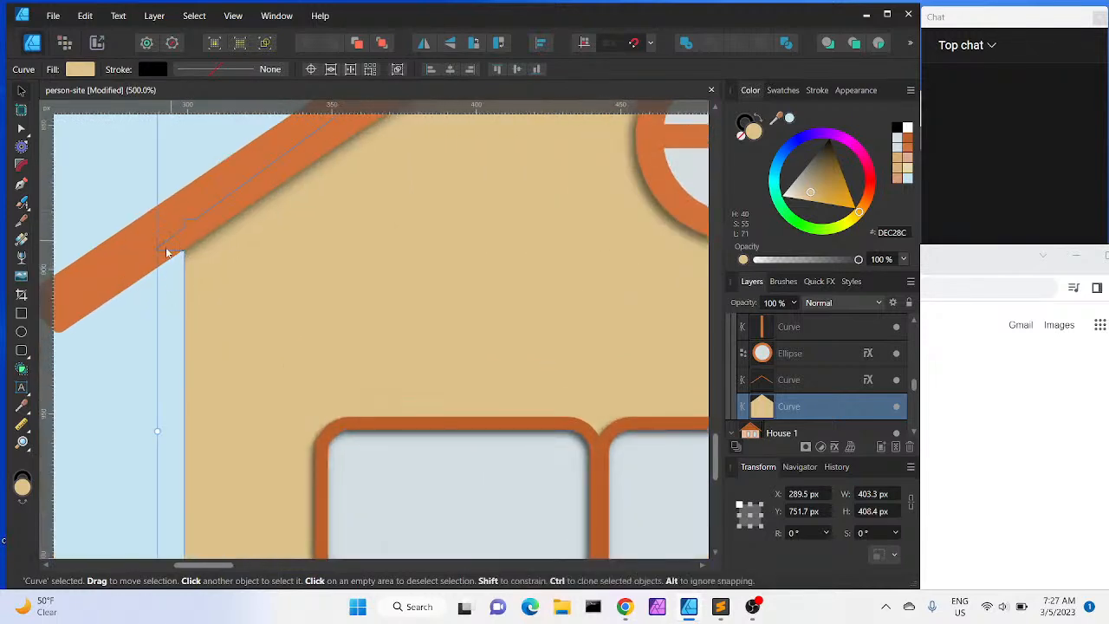
pyautogui.click(22, 128)
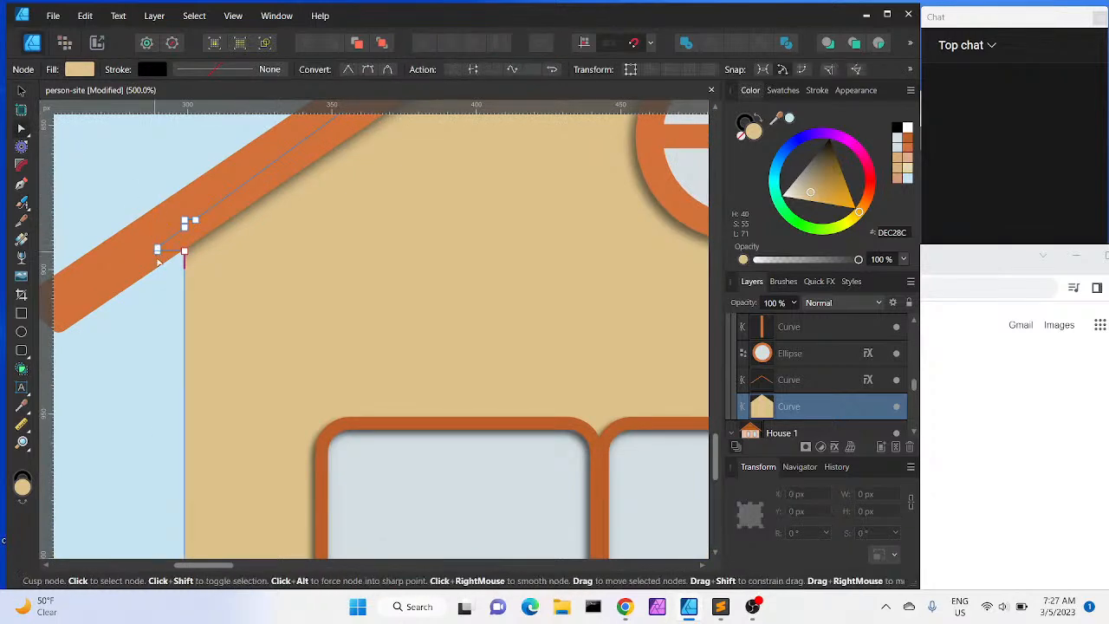
pyautogui.click(156, 251)
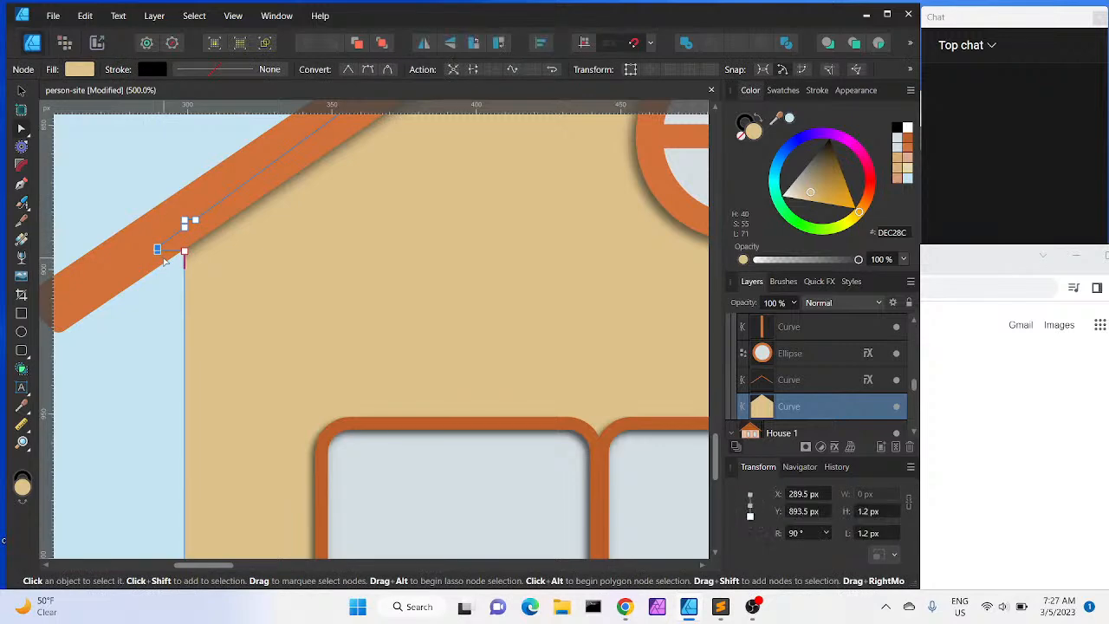
pyautogui.moveTo(157, 250); pyautogui.dragTo(185, 249)
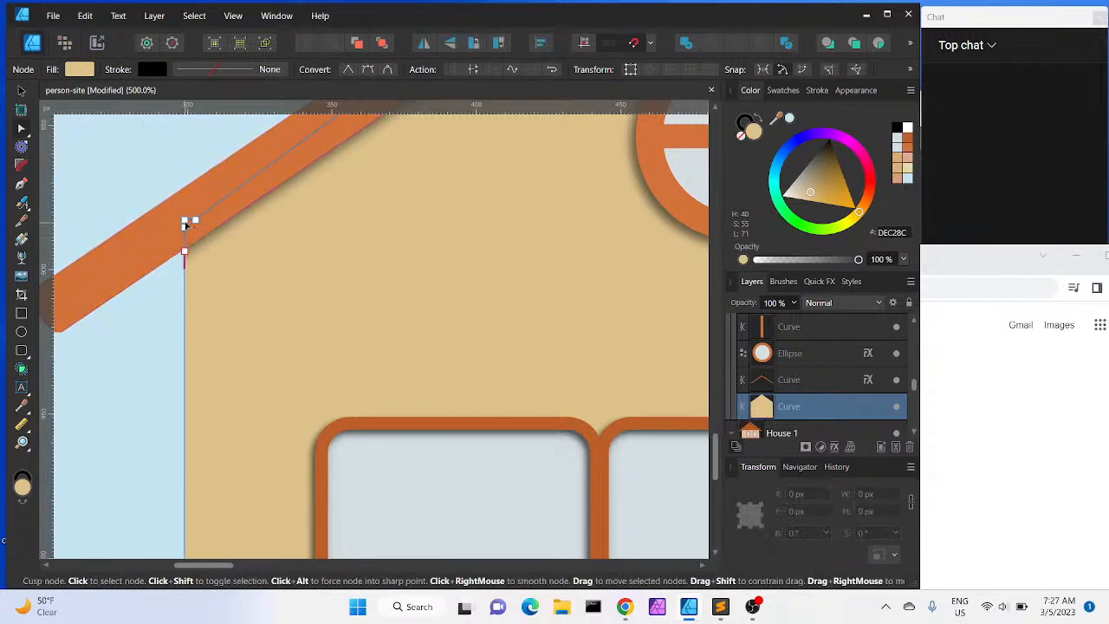
pyautogui.click(184, 225)
pyautogui.click(260, 258)
pyautogui.click(185, 220)
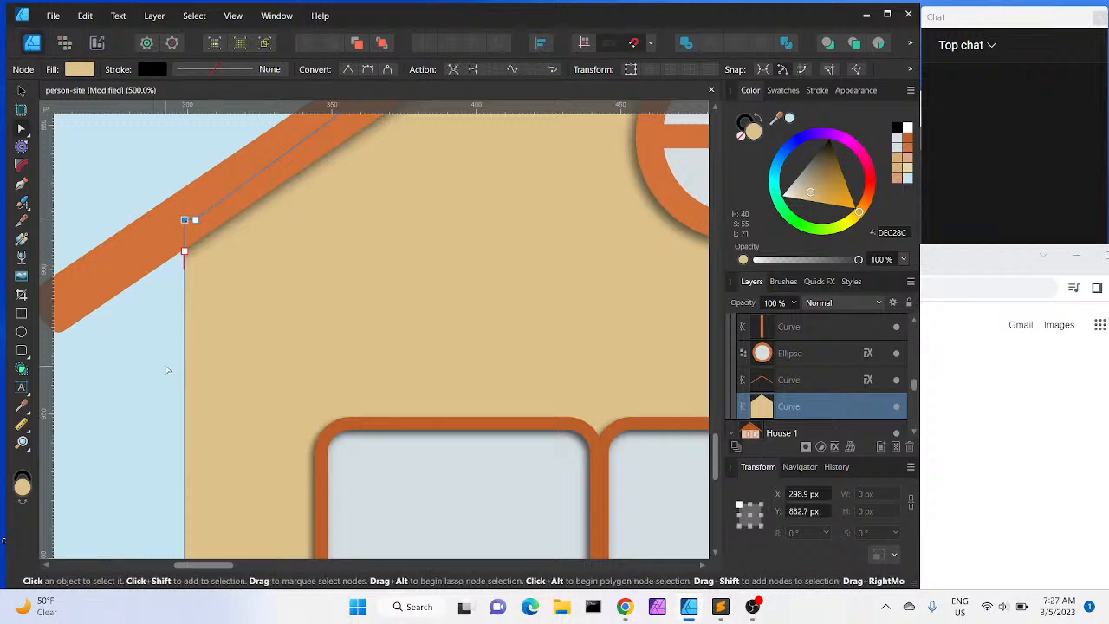
pyautogui.hotkey('ctrl', '-')
pyautogui.hotkey('ctrl', '-')
pyautogui.hotkey('ctrl', '-')
pyautogui.hotkey('ctrl', '-')
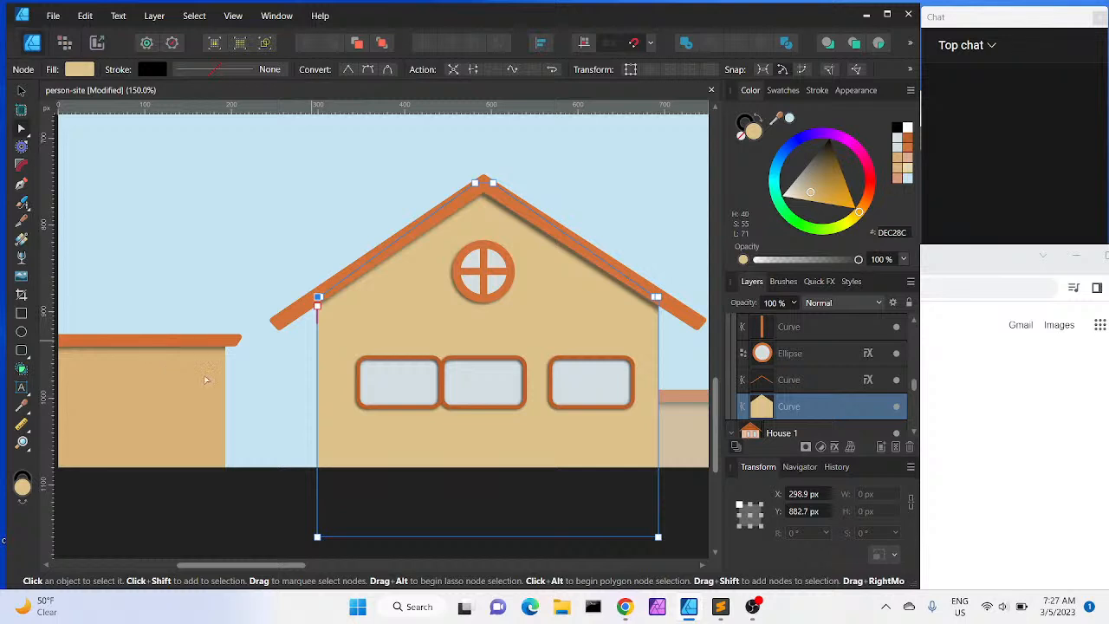
# Select the left house's wall and recalculate the window gap in the browser as (393.9-3*61.6)/4
pyautogui.hscroll(5, 292, 400)
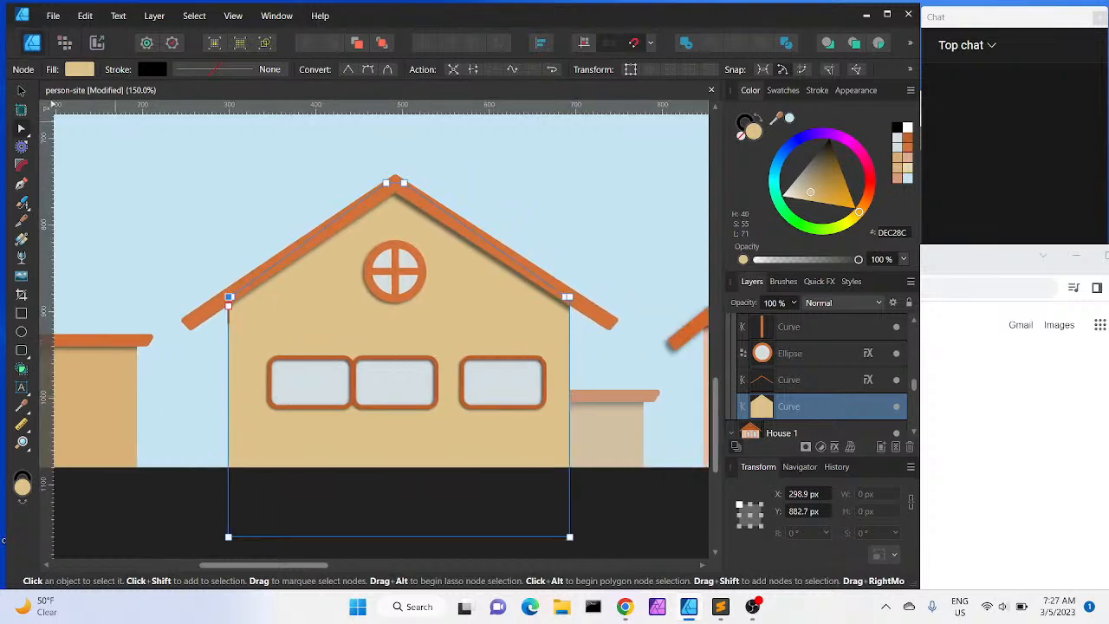
pyautogui.click(22, 90)
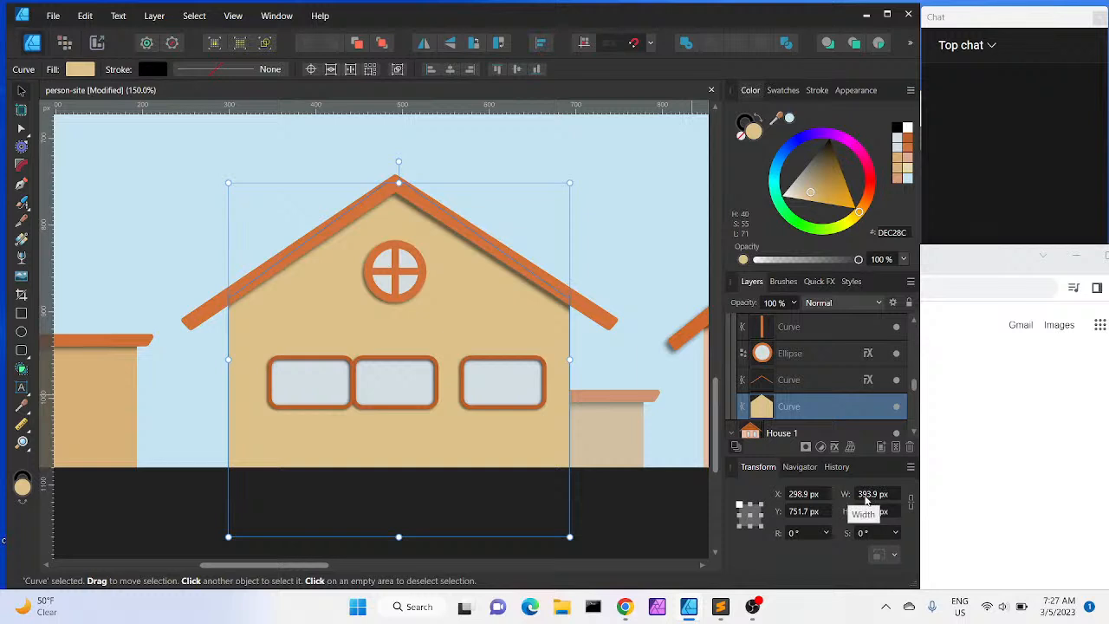
pyautogui.click(978, 490)
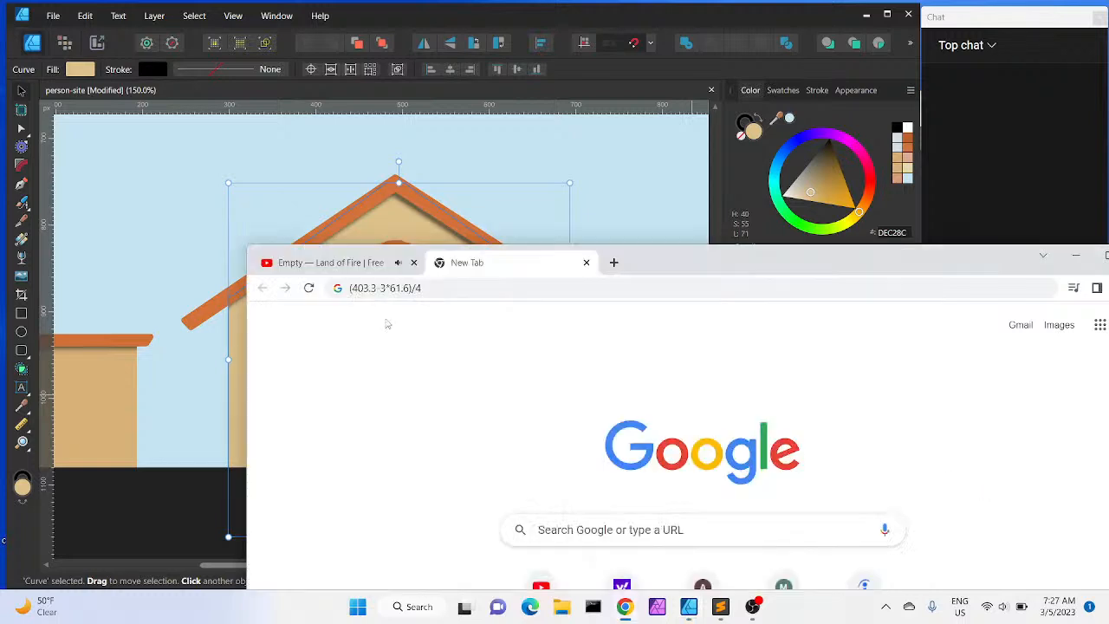
pyautogui.moveTo(372, 289); pyautogui.dragTo(360, 292)
pyautogui.press('BackSpace')
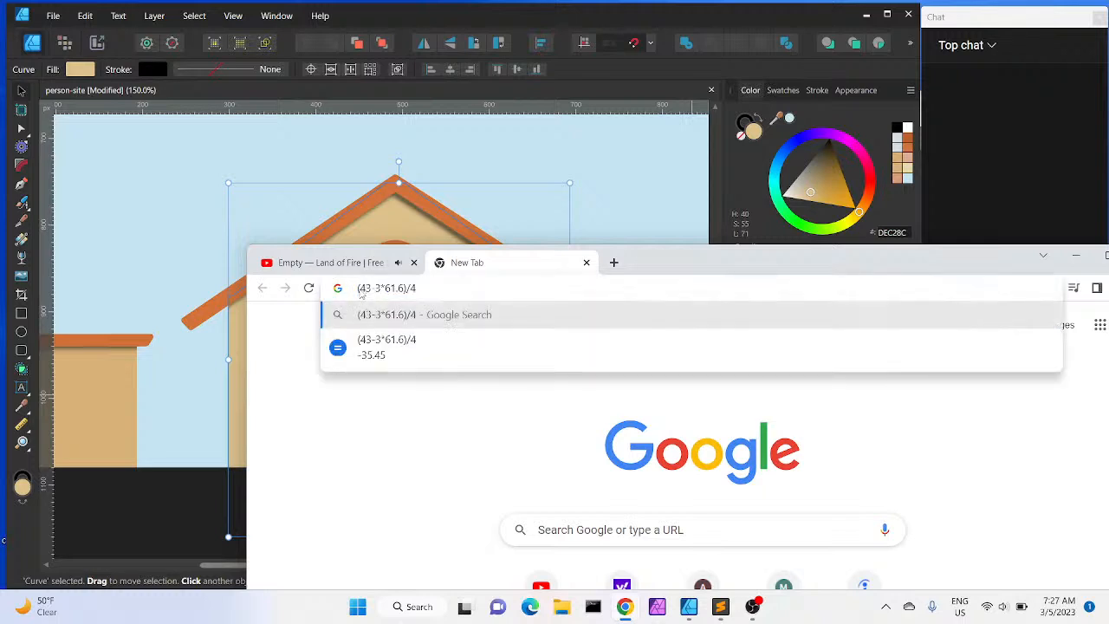
pyautogui.press('BackSpace')
pyautogui.press('BackSpace')
pyautogui.write('393.9')
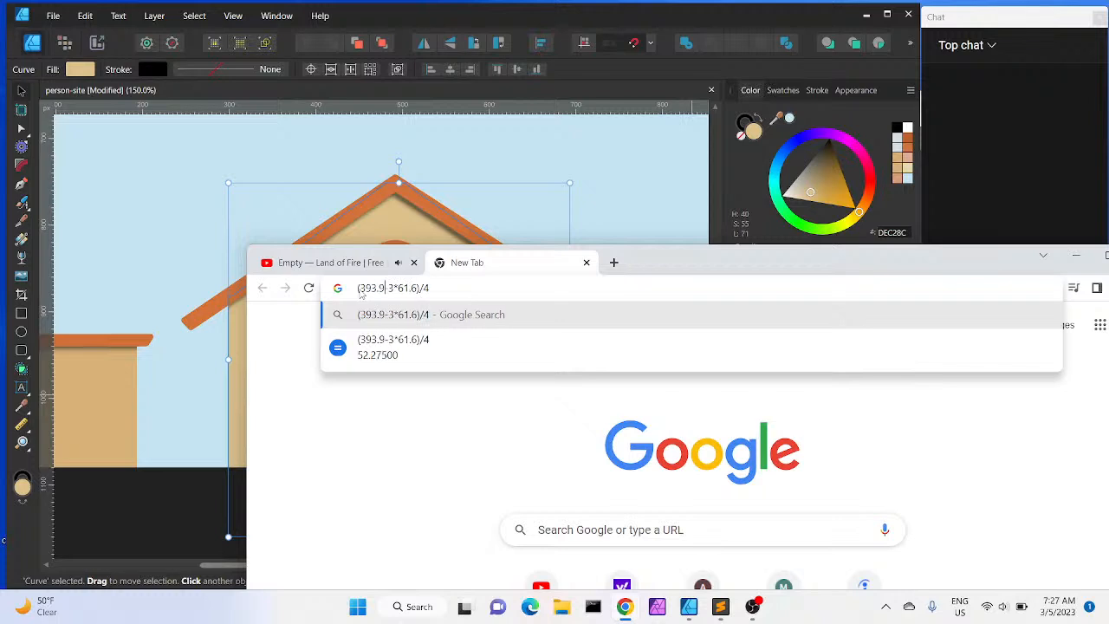
pyautogui.click(479, 16)
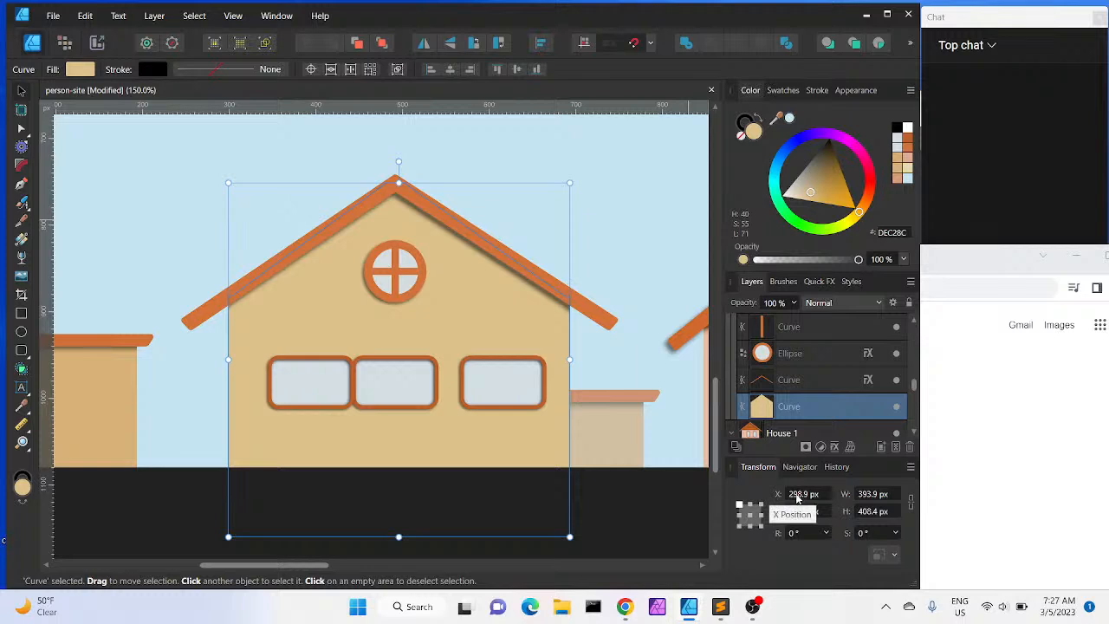
# Select the left window and set its X position to 298.9 px
pyautogui.click(295, 379)
pyautogui.click(803, 493)
pyautogui.click(803, 495)
pyautogui.moveTo(805, 493); pyautogui.dragTo(776, 503)
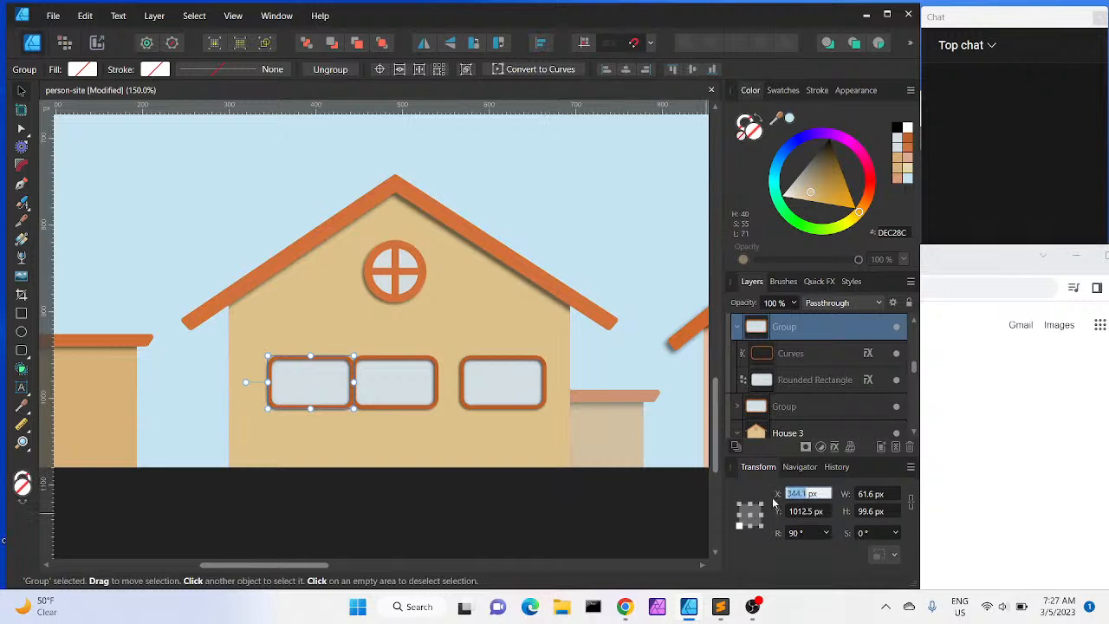
pyautogui.write('298')
pyautogui.press('Return')
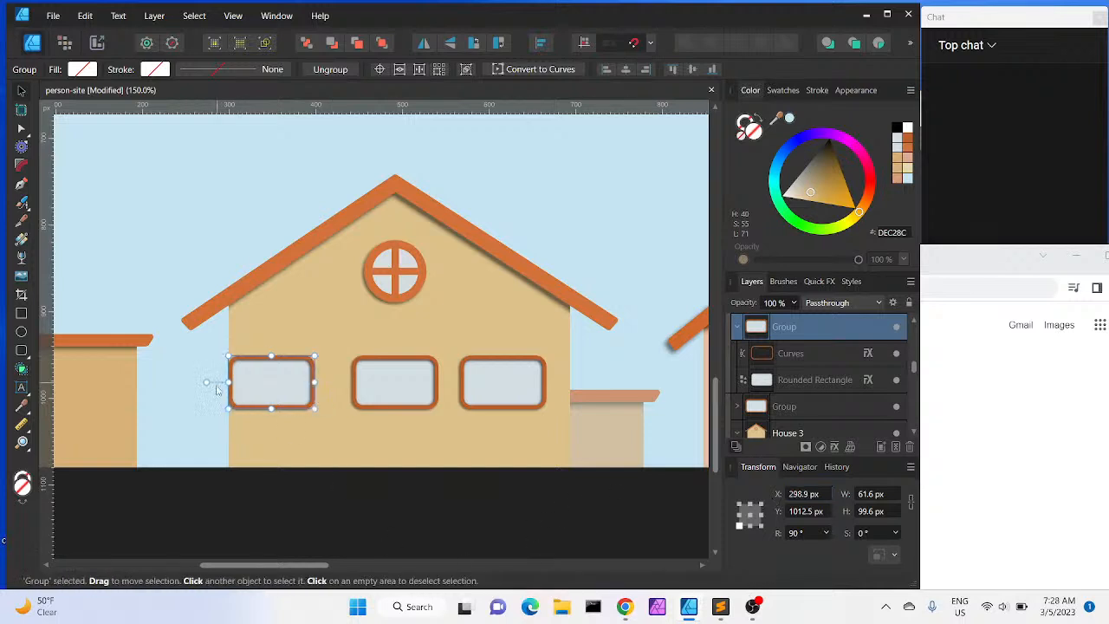
# Recheck the gap result in the browser and increase the left window's X position by 52.2 px
pyautogui.click(983, 444)
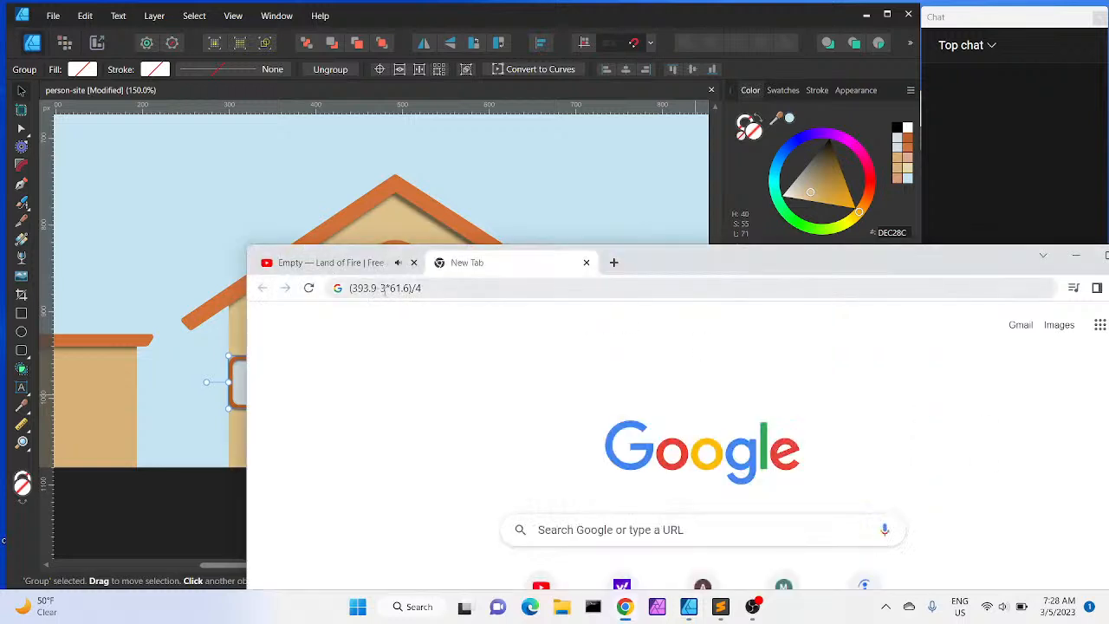
pyautogui.click(525, 18)
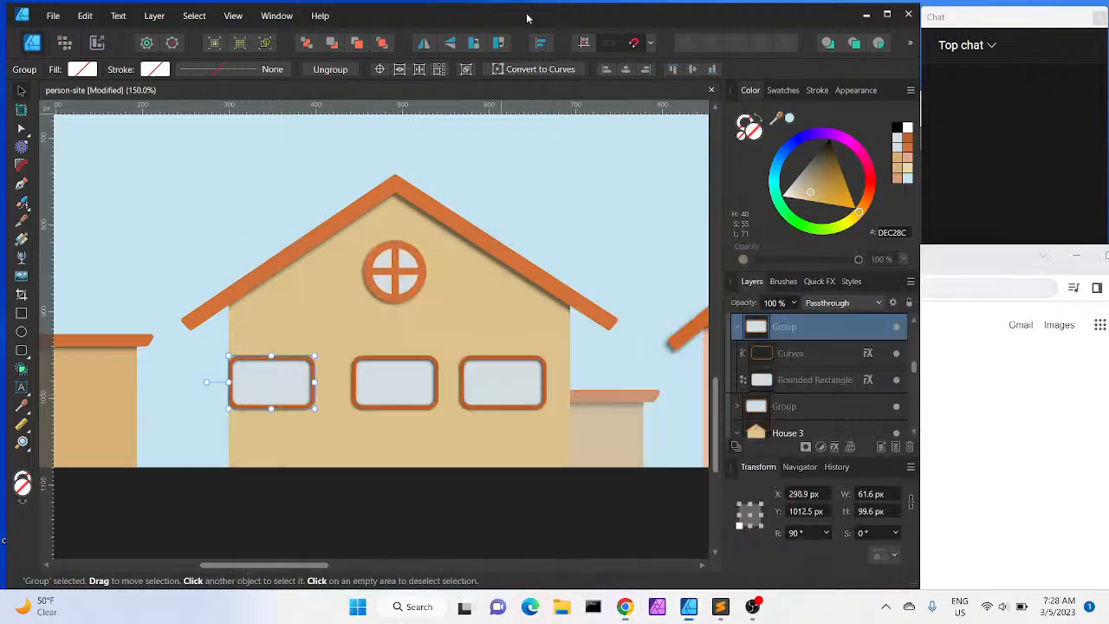
pyautogui.click(1010, 483)
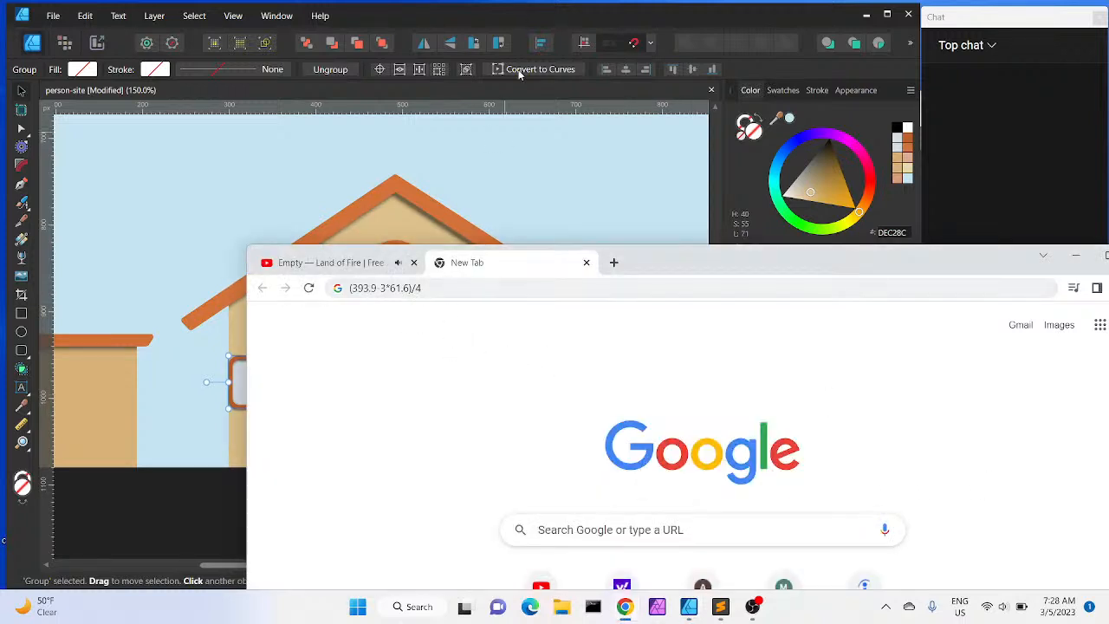
pyautogui.click(455, 287)
pyautogui.click(455, 287)
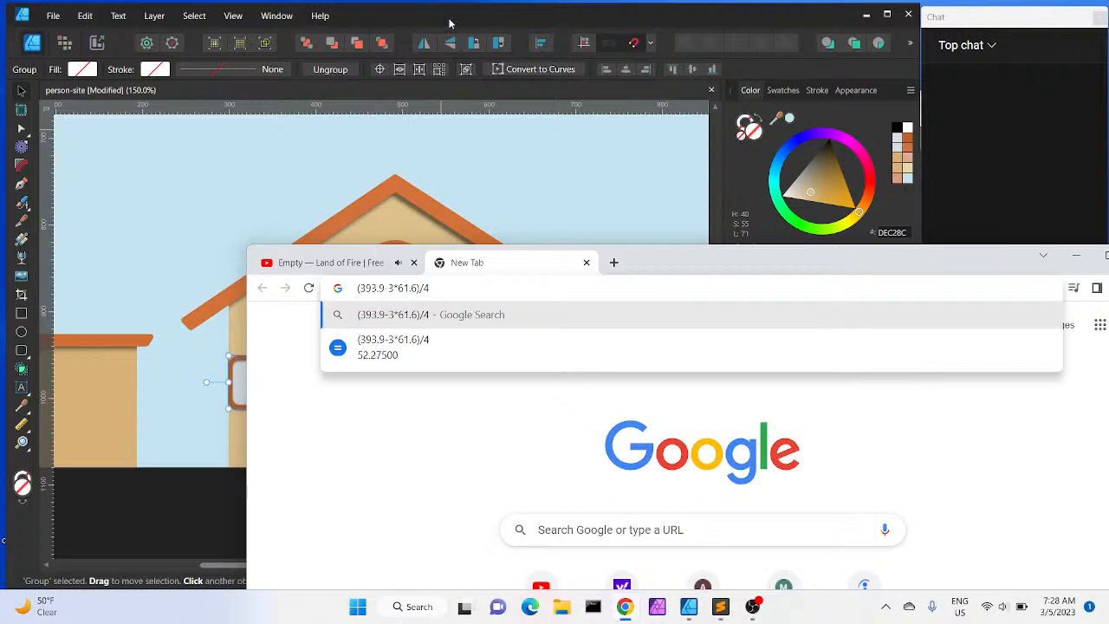
pyautogui.click(449, 23)
pyautogui.click(793, 495)
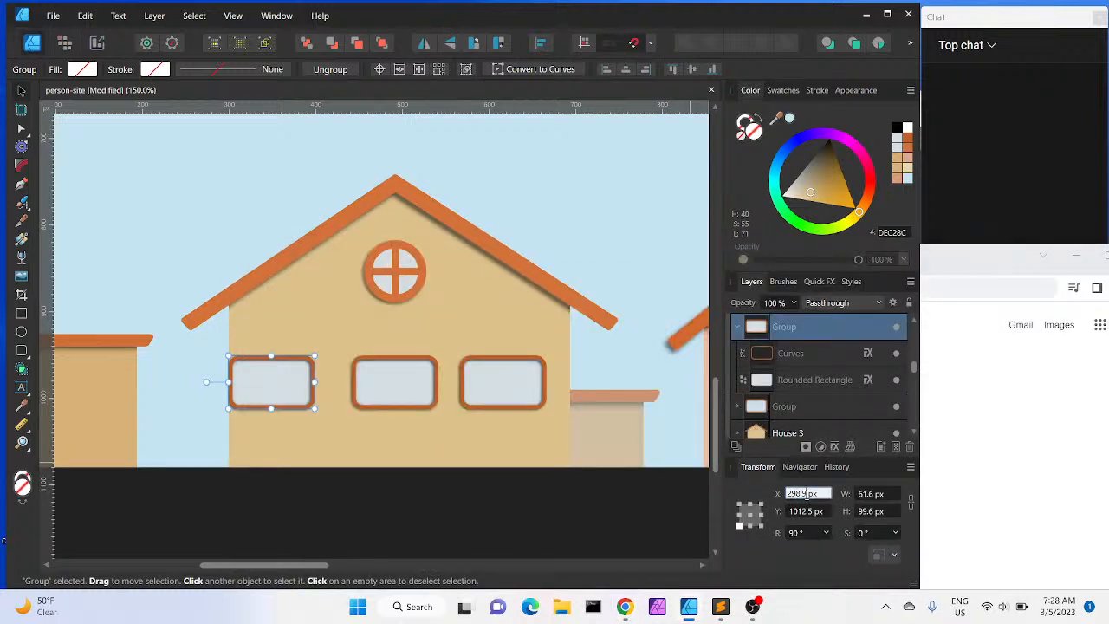
pyautogui.write('+52.2')
pyautogui.press('Return')
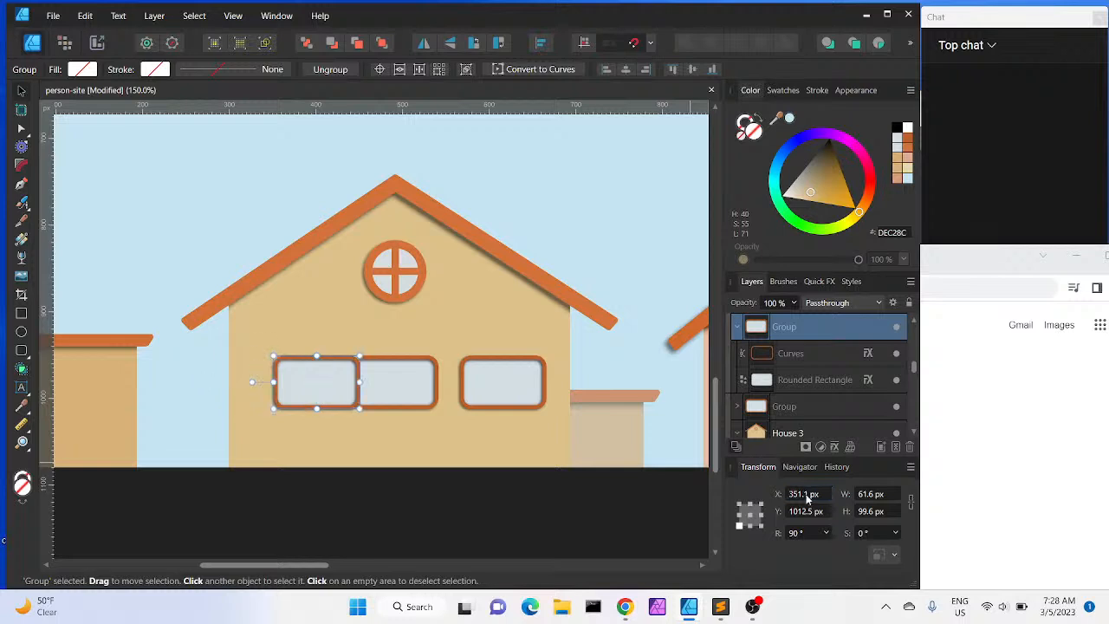
# Select the middle window and move it to an X position of 502.9 px
pyautogui.click(433, 371)
pyautogui.moveTo(450, 374); pyautogui.dragTo(430, 380)
pyautogui.click(807, 494)
pyautogui.click(808, 496)
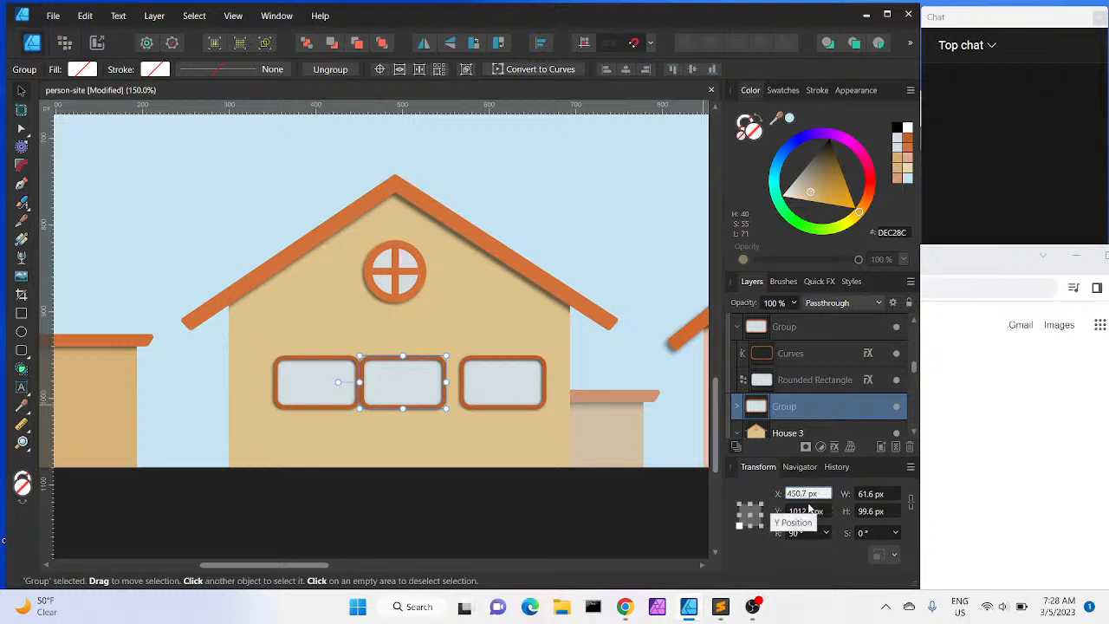
pyautogui.press('Return')
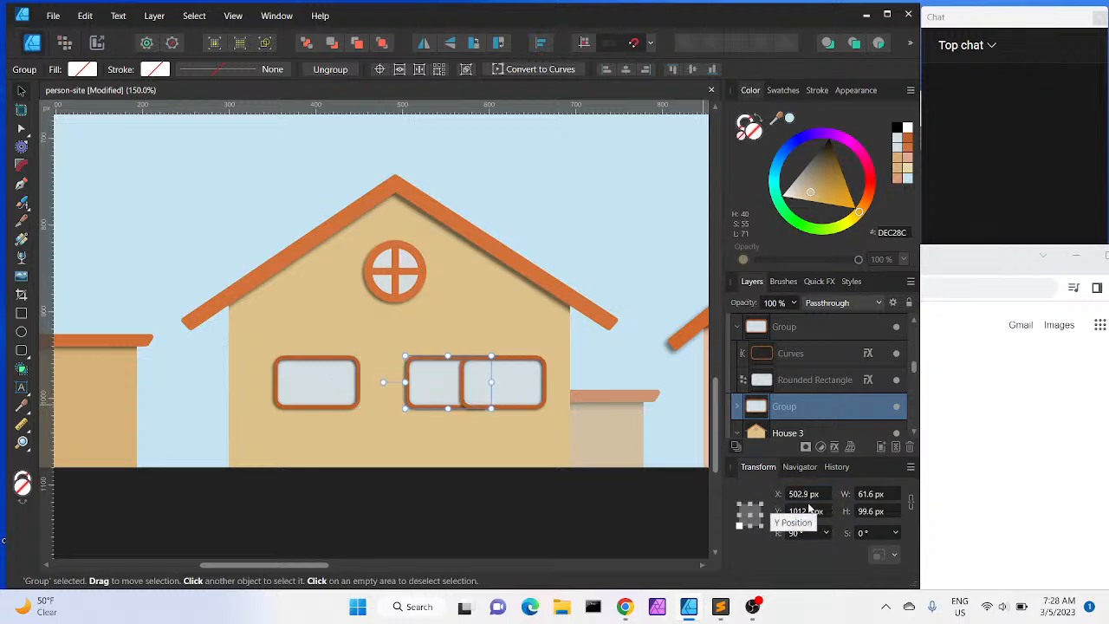
# Drag the right window further right and increase its X position by 52.2 px
pyautogui.click(520, 389)
pyautogui.moveTo(522, 389); pyautogui.dragTo(557, 389)
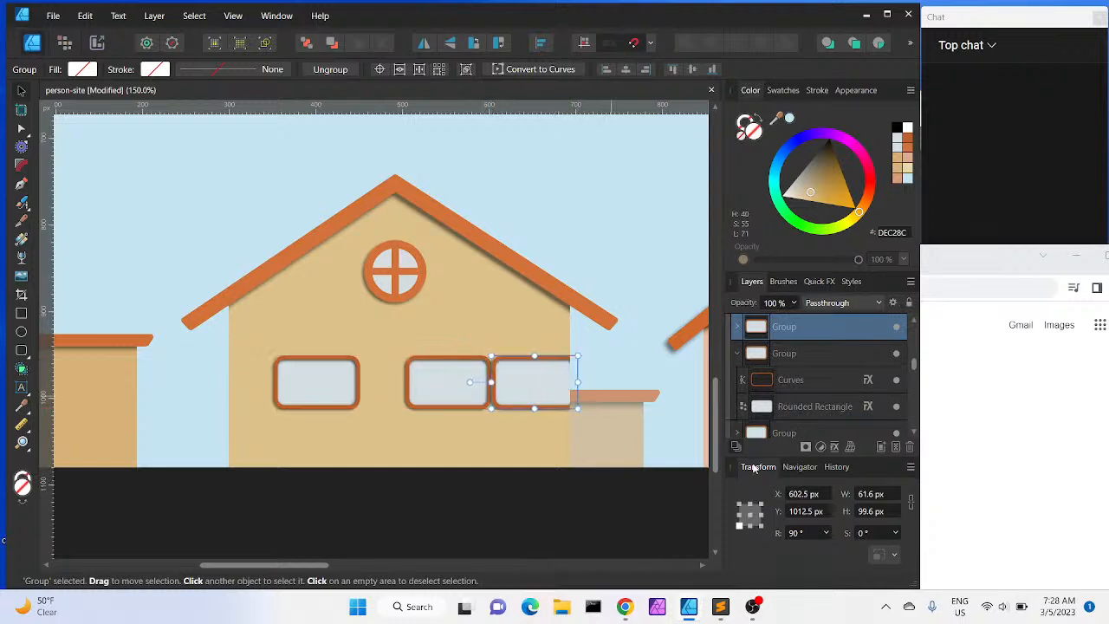
pyautogui.click(797, 496)
pyautogui.click(799, 494)
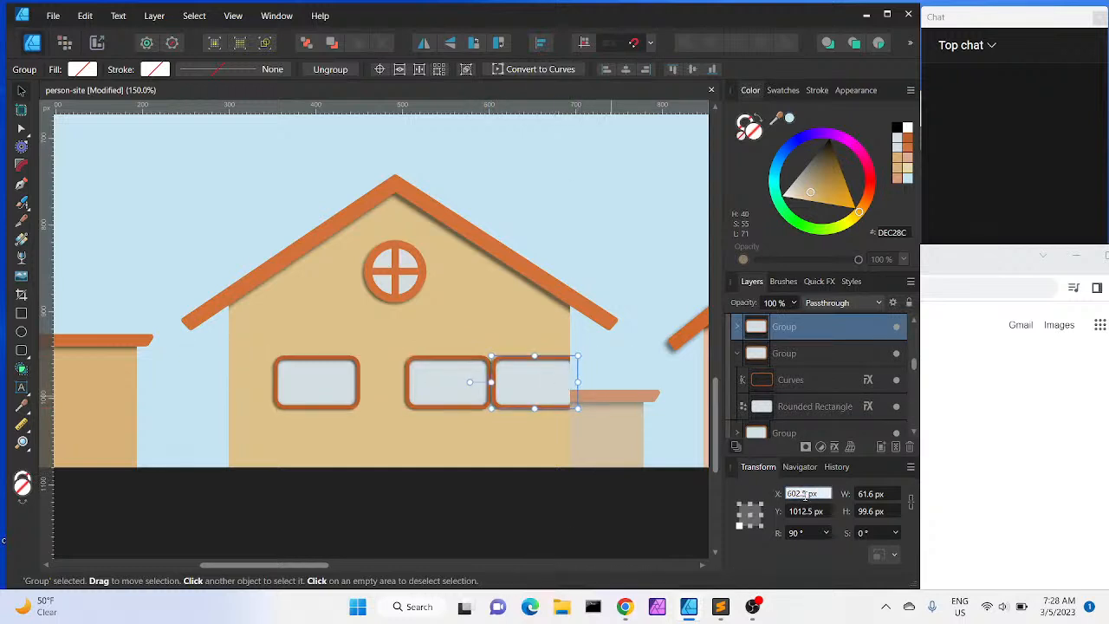
pyautogui.write('+52.2')
pyautogui.press('Return')
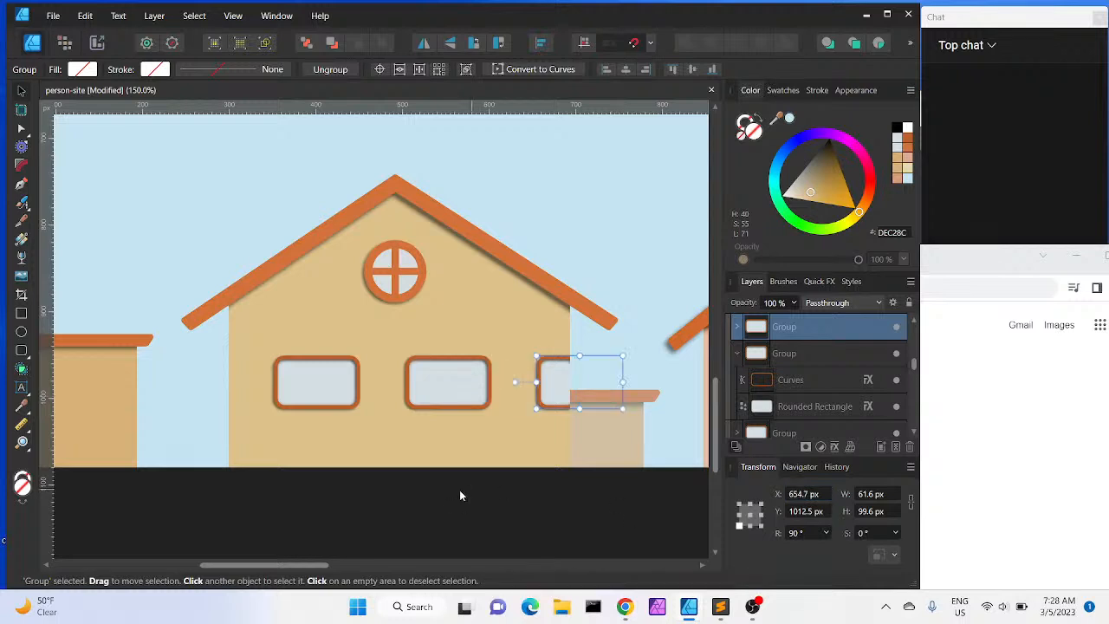
# Drag and nudge the left, middle and right windows by hand so the three sit evenly spaced across the wall
pyautogui.click(337, 376)
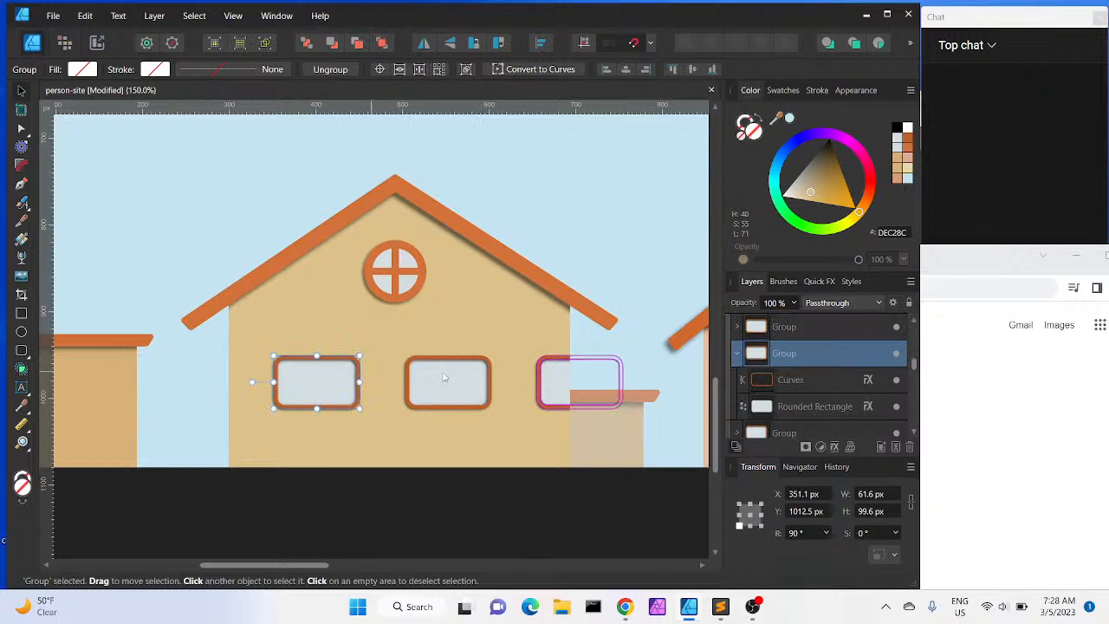
pyautogui.moveTo(449, 376); pyautogui.dragTo(401, 374)
pyautogui.moveTo(316, 374); pyautogui.dragTo(289, 373)
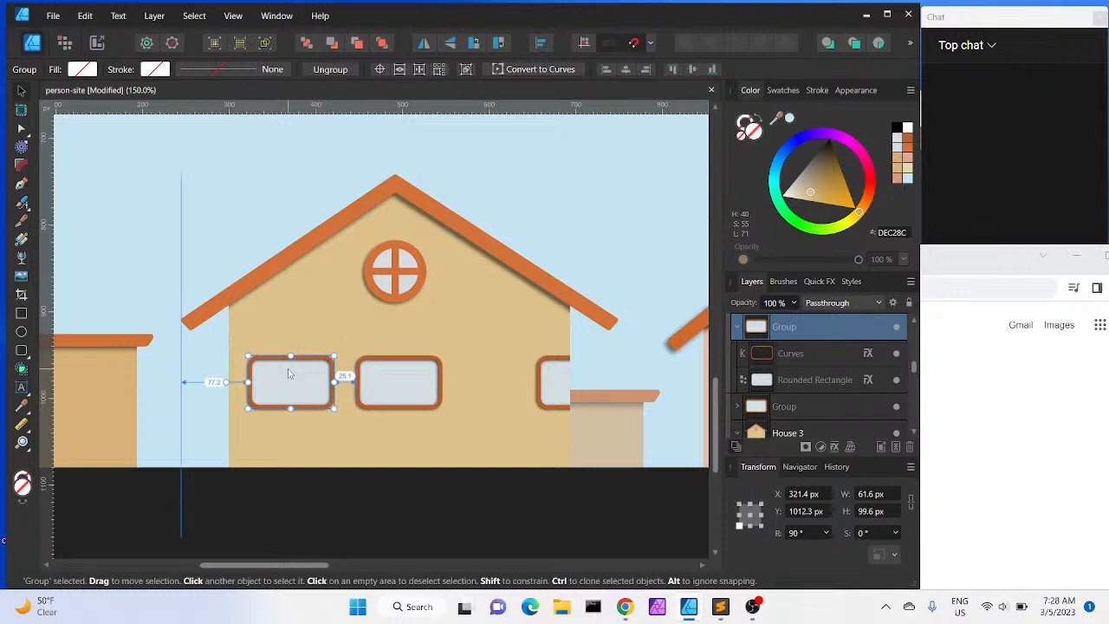
pyautogui.press('Right')
pyautogui.press('Left')
pyautogui.press('Left')
pyautogui.press('Right')
pyautogui.moveTo(552, 388); pyautogui.dragTo(481, 387)
pyautogui.click(460, 437)
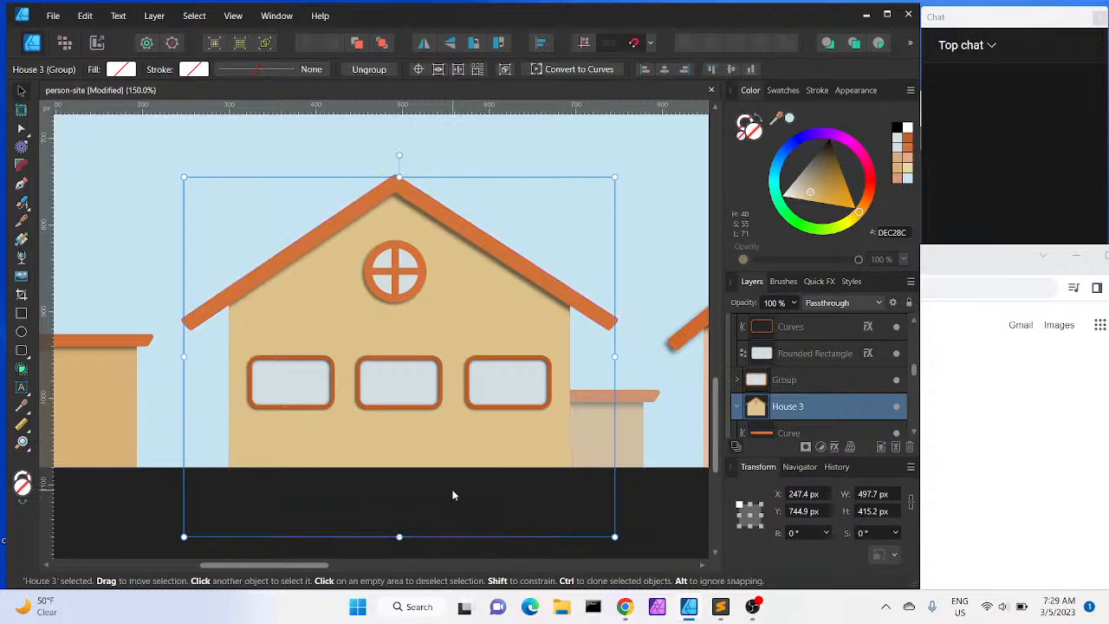
# Zoom out, select the left house's wall curve and nudge it downward nine steps
pyautogui.hotkey('ctrl', '-')
pyautogui.hotkey('ctrl', '-')
pyautogui.hotkey('ctrl', '-')
pyautogui.scroll(2, 452, 495)
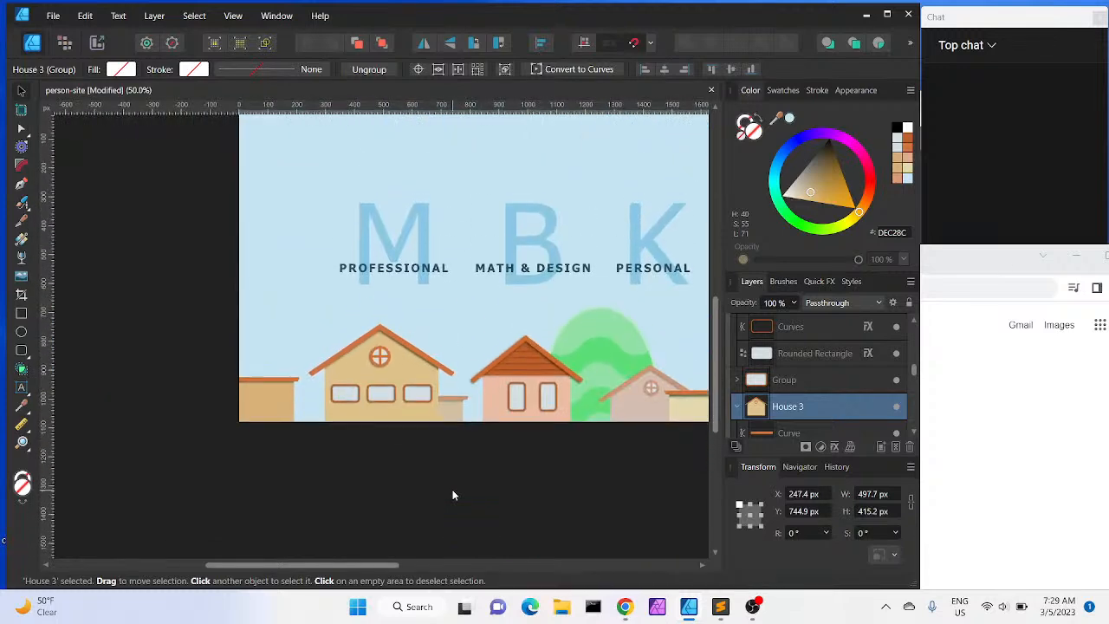
pyautogui.hscroll(3, 453, 495)
pyautogui.scroll(2, 452, 494)
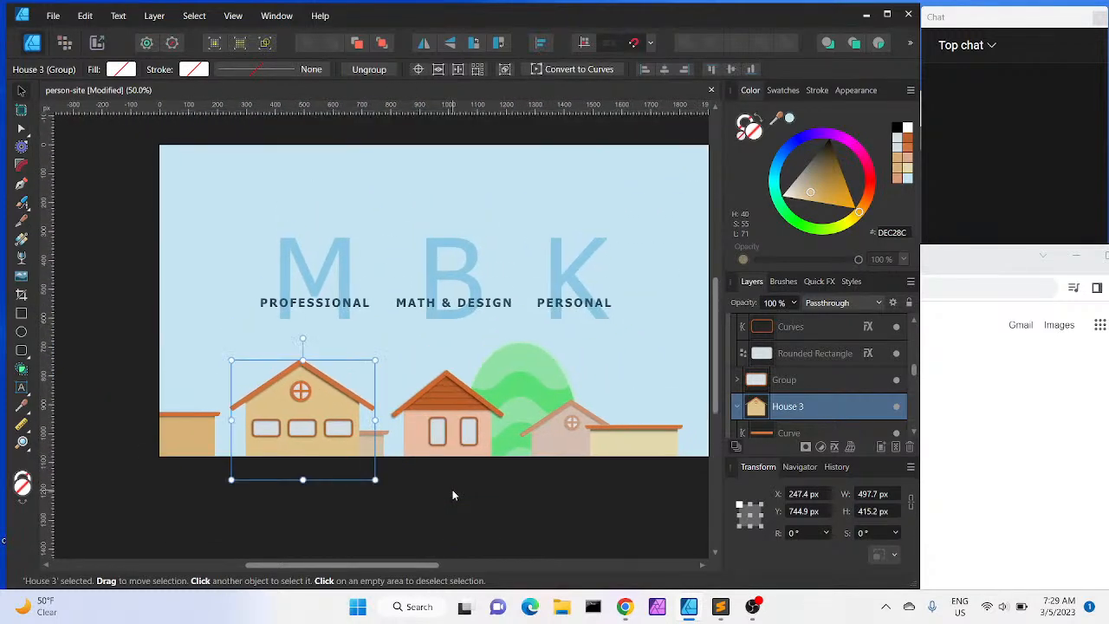
pyautogui.hscroll(-1, 452, 495)
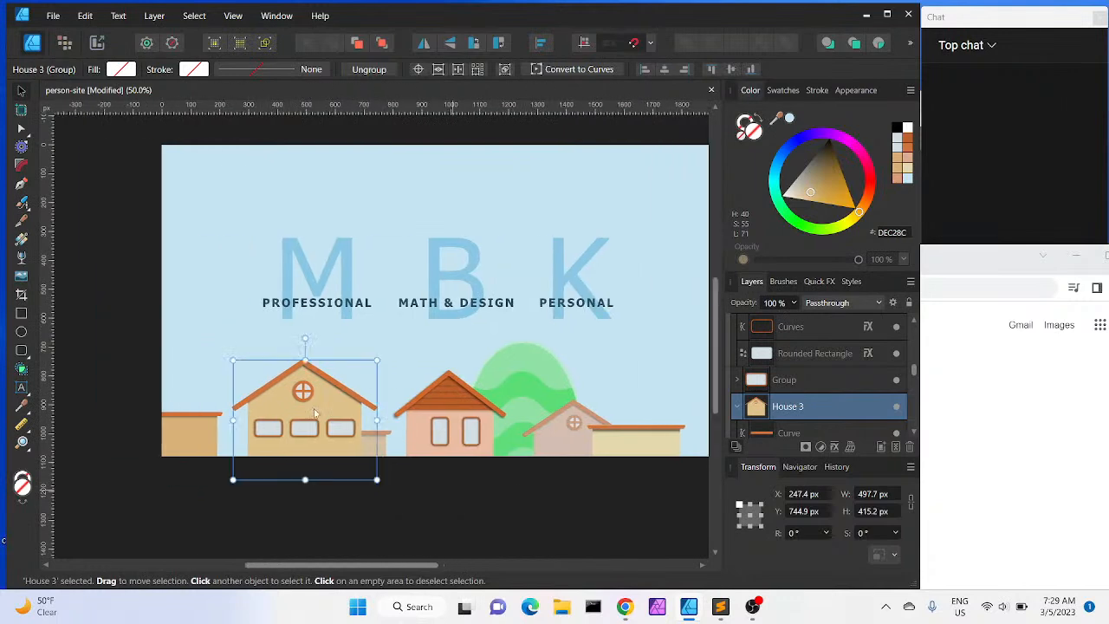
pyautogui.rightClick(451, 492)
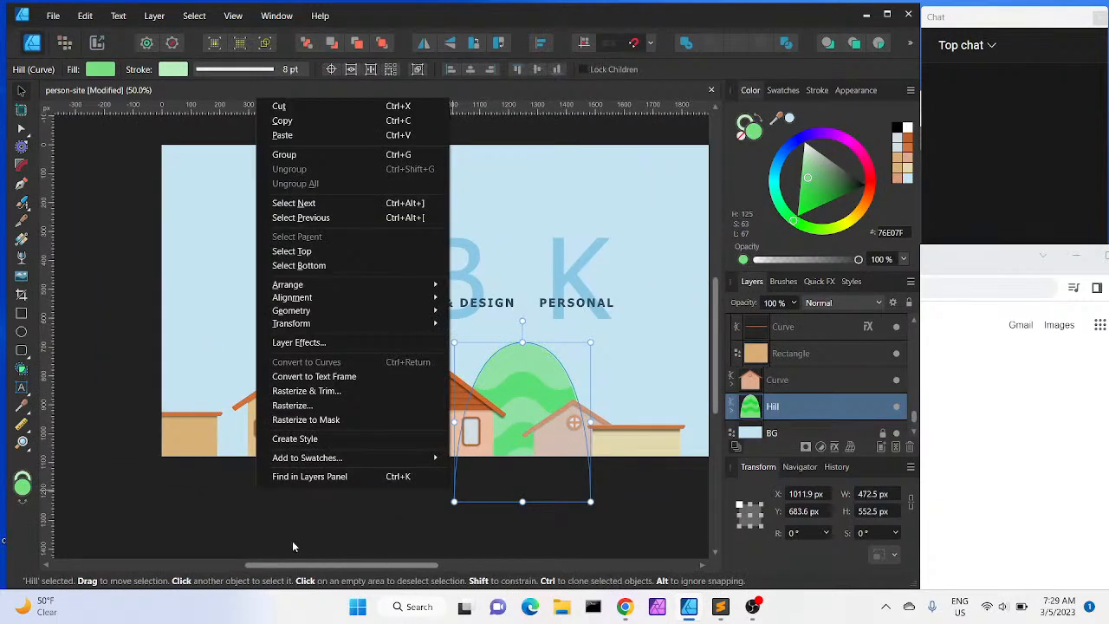
pyautogui.click(292, 540)
pyautogui.click(165, 481)
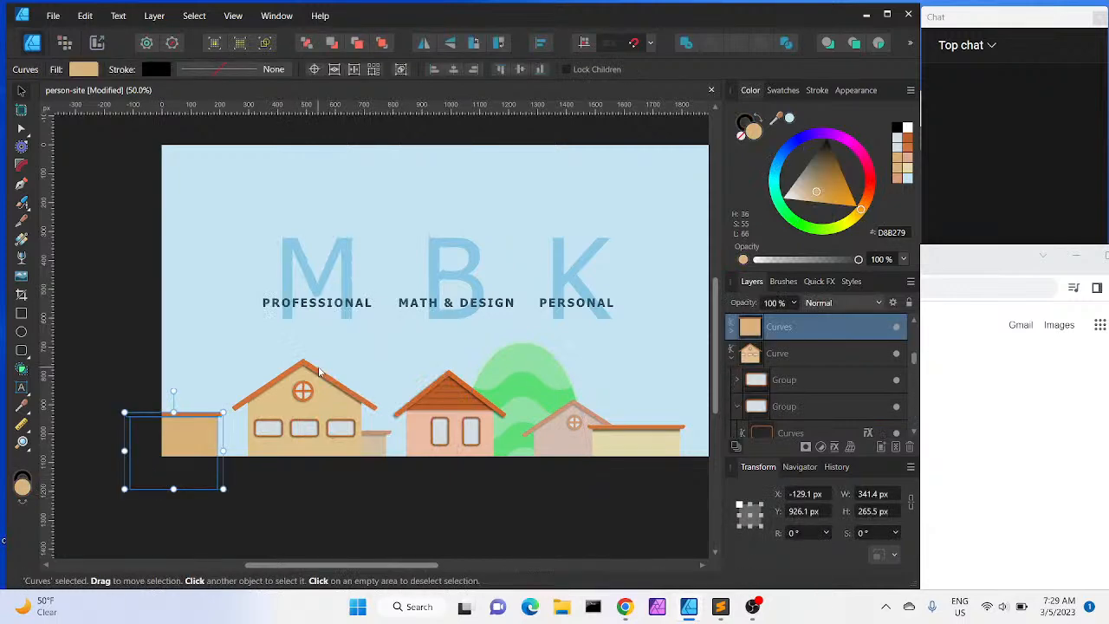
pyautogui.click(318, 366)
pyautogui.press('Down')
pyautogui.press('Down')
pyautogui.press('Down')
pyautogui.press('Down')
pyautogui.press('Down')
pyautogui.press('Down')
pyautogui.press('Down')
pyautogui.press('Down')
pyautogui.press('Down')
pyautogui.press('Down')
pyautogui.press('Down')
pyautogui.press('Down')
pyautogui.press('Down')
pyautogui.press('Down')
pyautogui.press('Down')
pyautogui.press('Down')
pyautogui.press('Down')
pyautogui.press('Down')
pyautogui.press('Down')
pyautogui.press('Down')
pyautogui.press('Down')
pyautogui.press('Down')
pyautogui.press('Down')
pyautogui.press('Down')
pyautogui.press('Down')
pyautogui.press('Down')
pyautogui.press('Down')
pyautogui.press('Down')
pyautogui.press('Down')
pyautogui.press('Down')
pyautogui.press('Down')
pyautogui.press('Down')
pyautogui.press('Down')
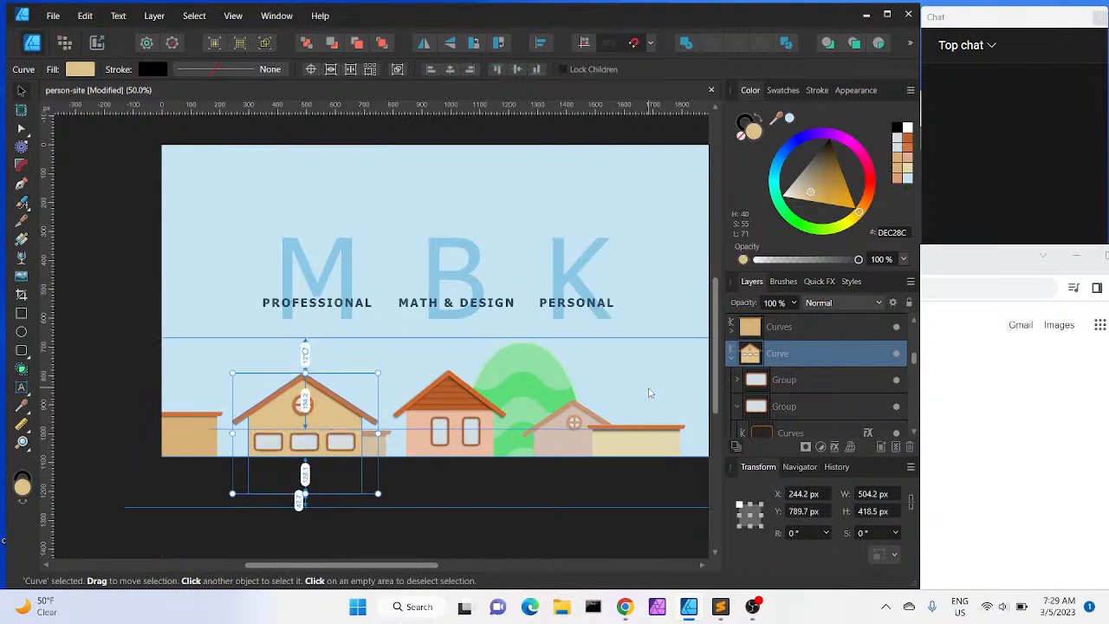
pyautogui.press('Down')
pyautogui.press('Down')
pyautogui.press('Down')
pyautogui.press('Down')
pyautogui.press('Down')
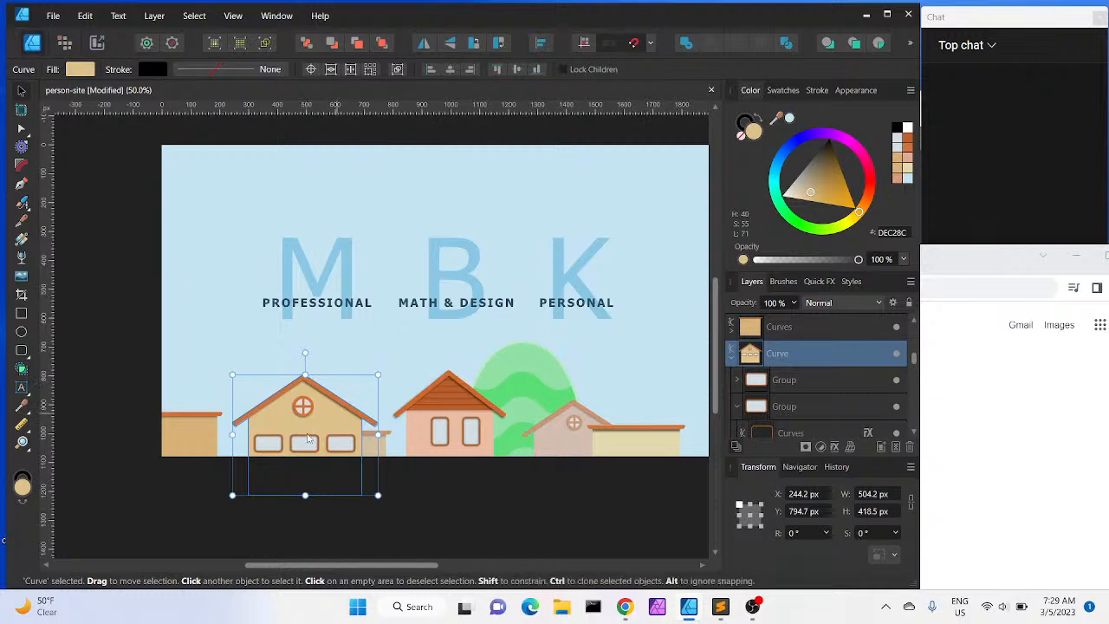
# Select the three window groups in the Layers panel and nudge them up together three steps, then deselect
pyautogui.click(816, 381)
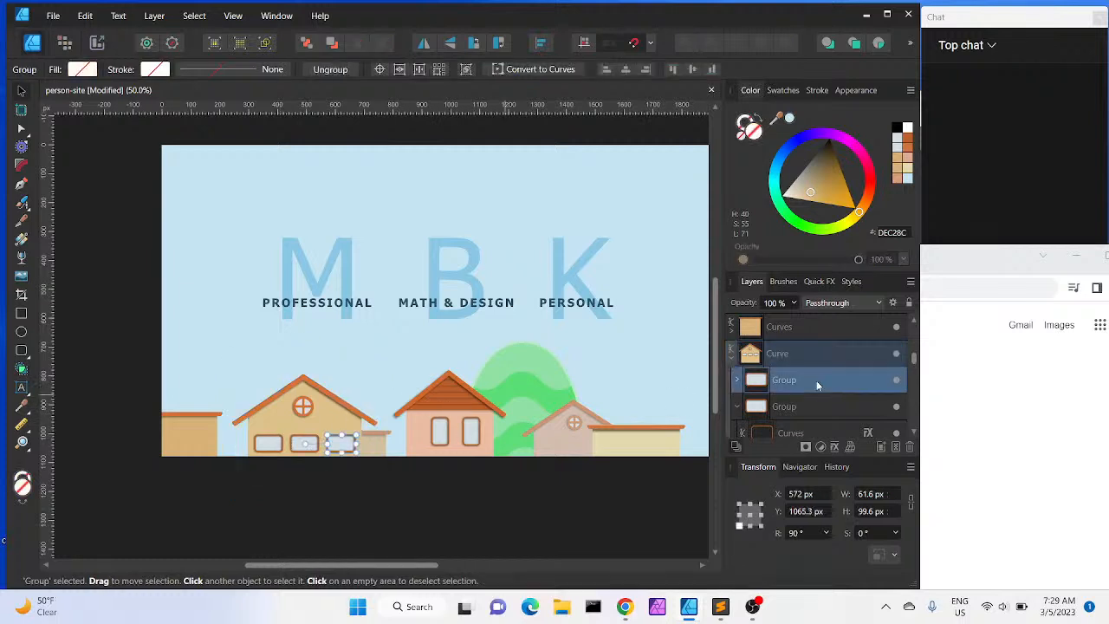
pyautogui.click(914, 432)
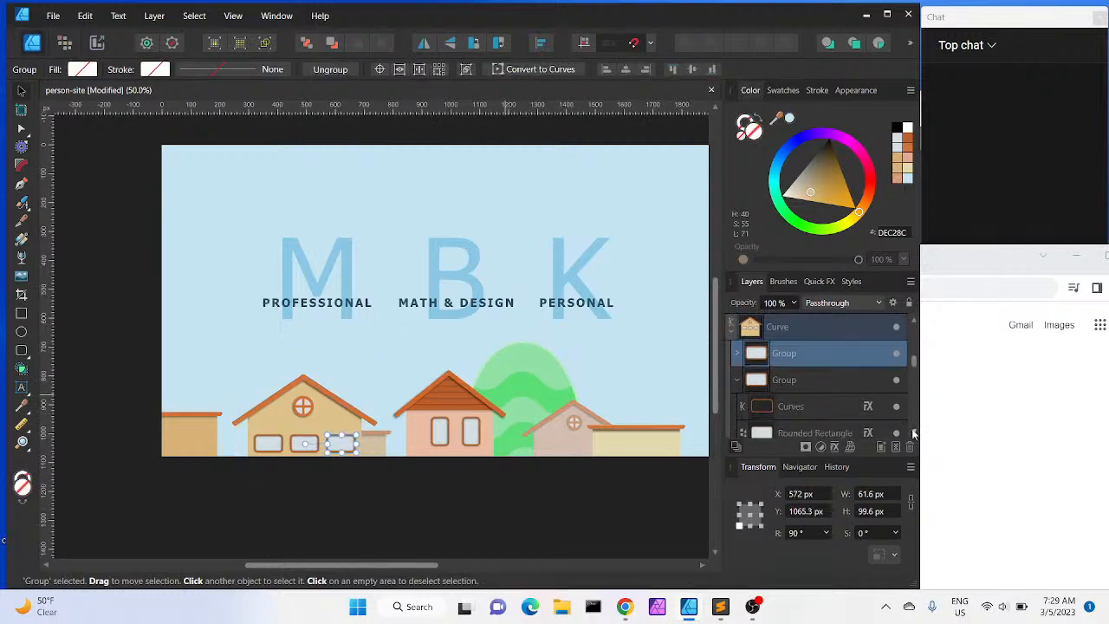
pyautogui.click(738, 379)
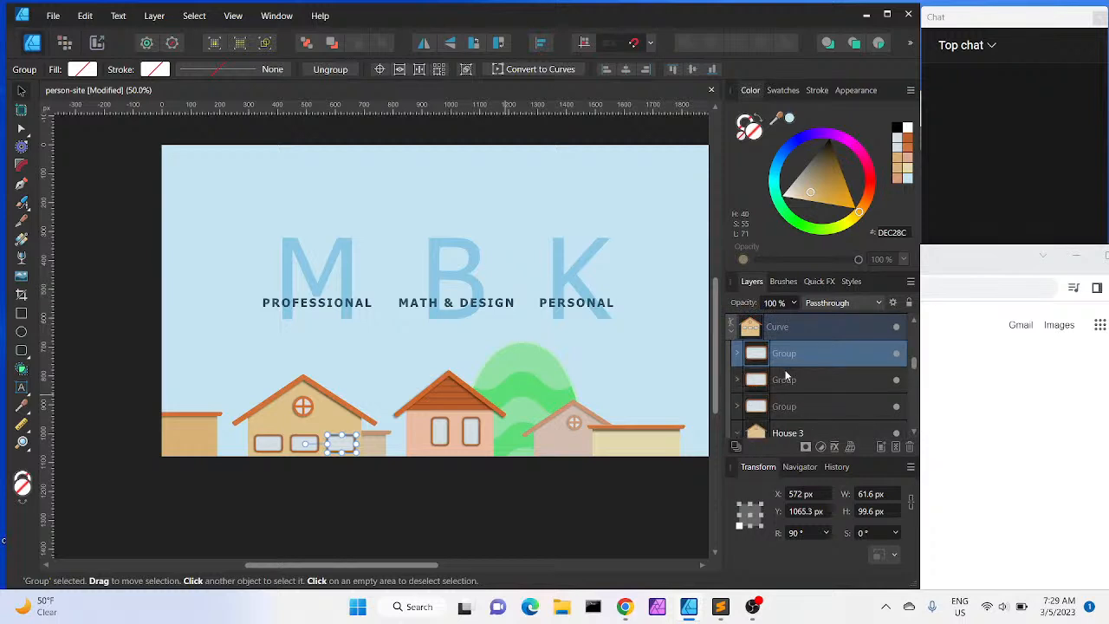
pyautogui.keyDown('shift'); pyautogui.click(786, 379); pyautogui.keyUp('shift')
pyautogui.keyDown('shift'); pyautogui.click(784, 406); pyautogui.keyUp('shift')
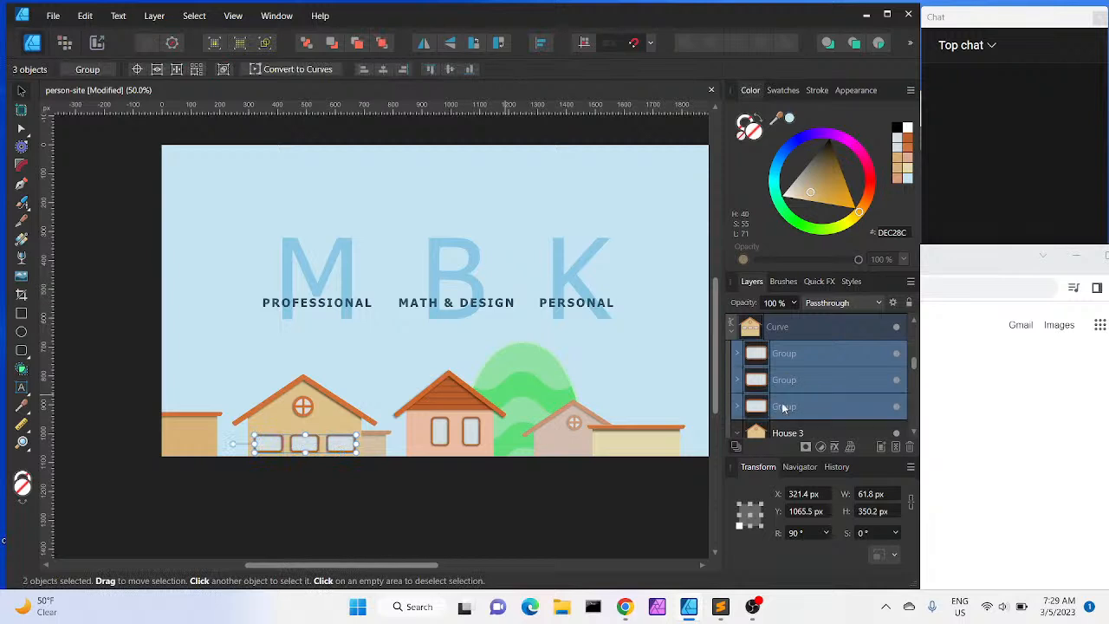
pyautogui.press('Up')
pyautogui.press('Up')
pyautogui.press('Up')
pyautogui.press('Up')
pyautogui.press('Up')
pyautogui.press('Up')
pyautogui.press('Up')
pyautogui.press('Up')
pyautogui.press('Up')
pyautogui.press('Up')
pyautogui.press('Up')
pyautogui.press('Up')
pyautogui.press('Up')
pyautogui.press('Up')
pyautogui.press('Up')
pyautogui.press('Up')
pyautogui.press('Up')
pyautogui.press('Up')
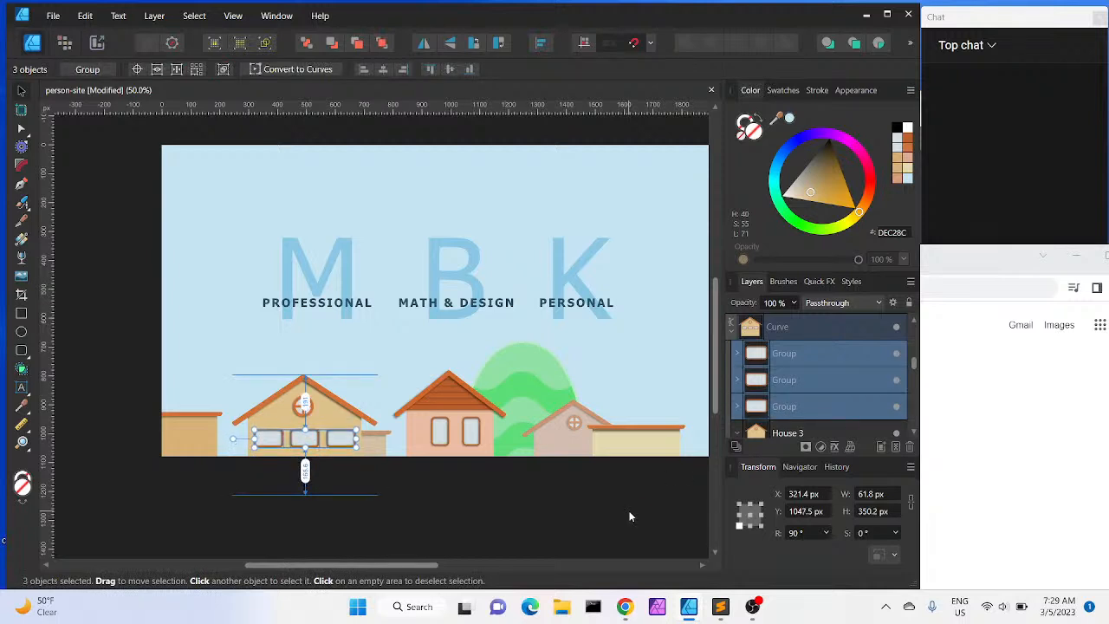
pyautogui.click(502, 543)
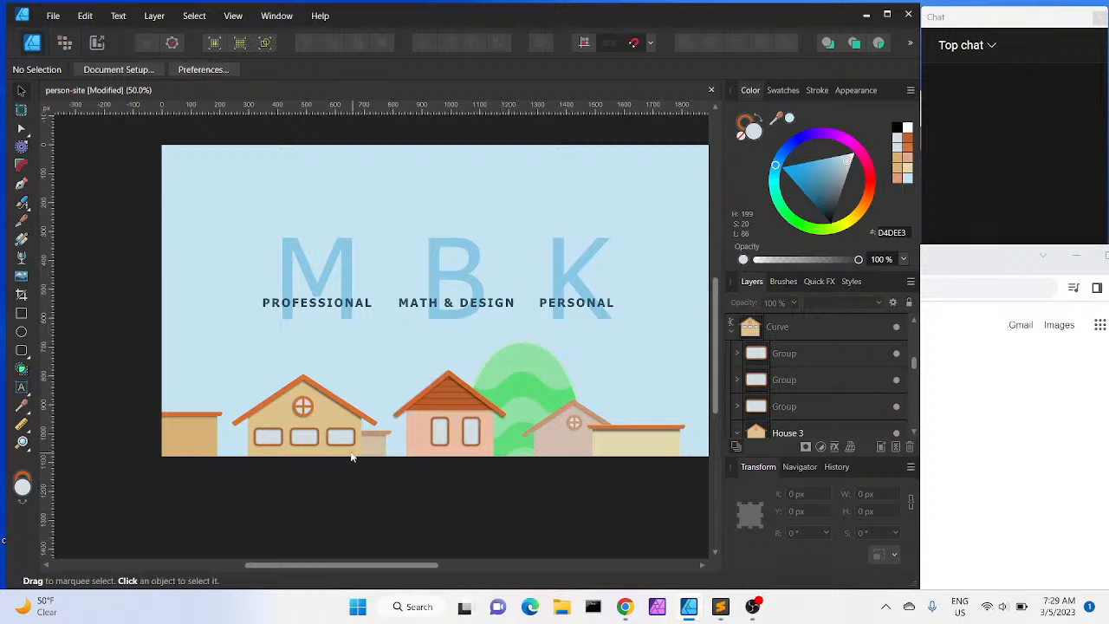
pyautogui.click(329, 444)
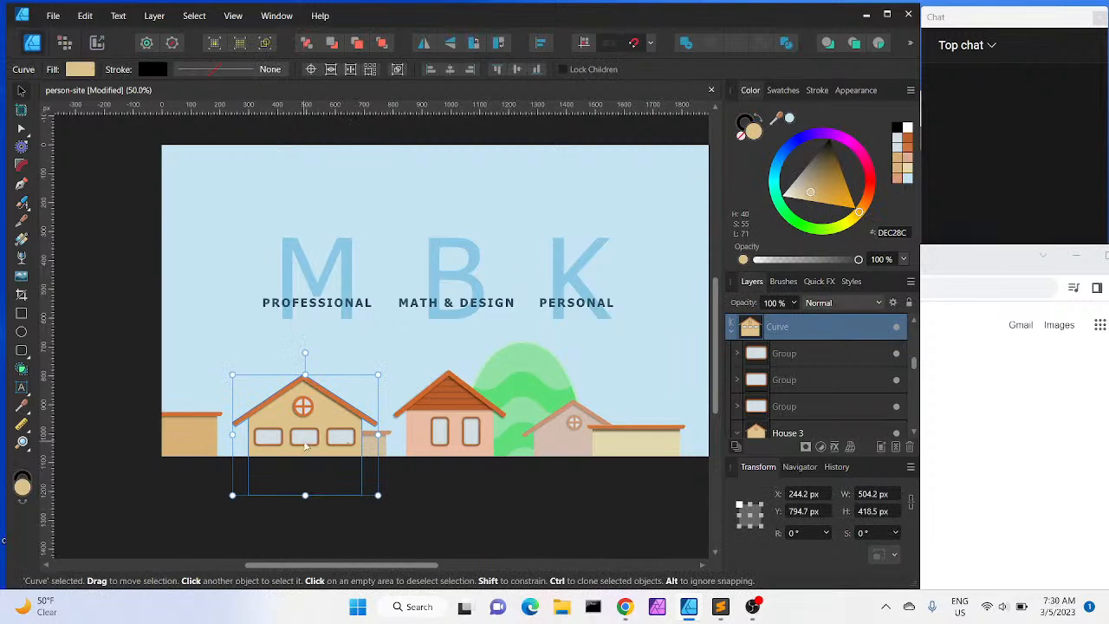
pyautogui.press('Escape')
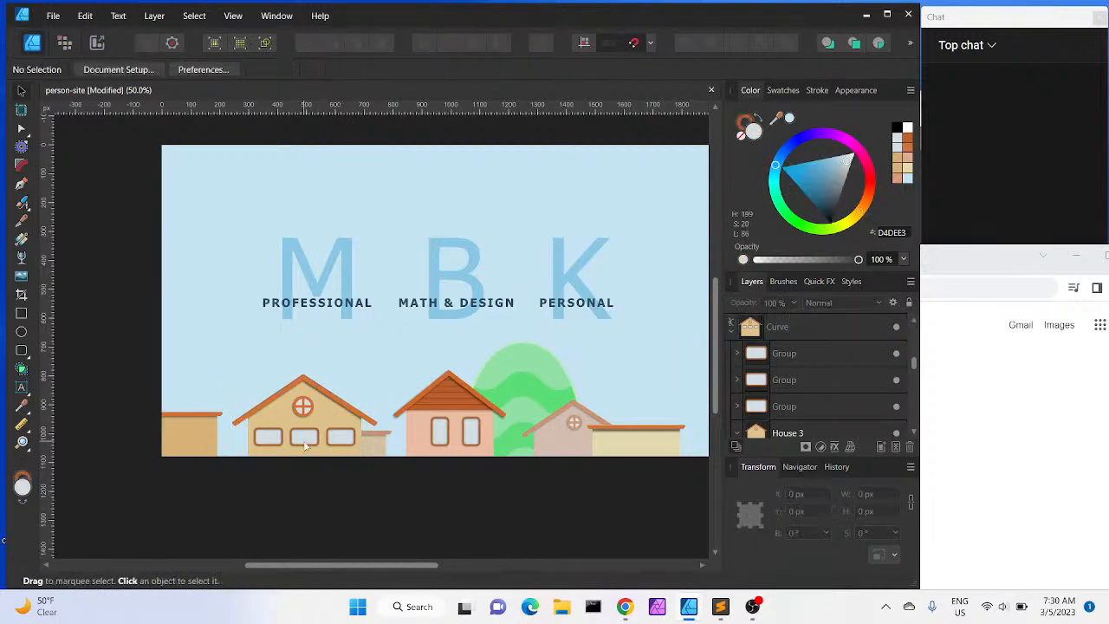
pyautogui.click(856, 359)
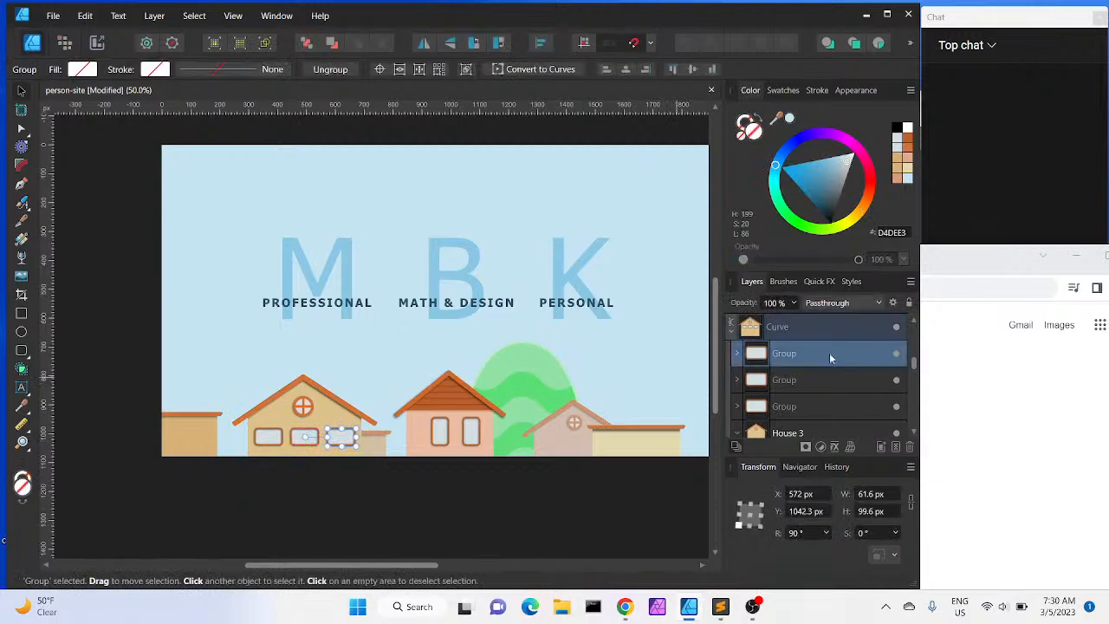
pyautogui.keyDown('shift'); pyautogui.click(799, 387); pyautogui.keyUp('shift')
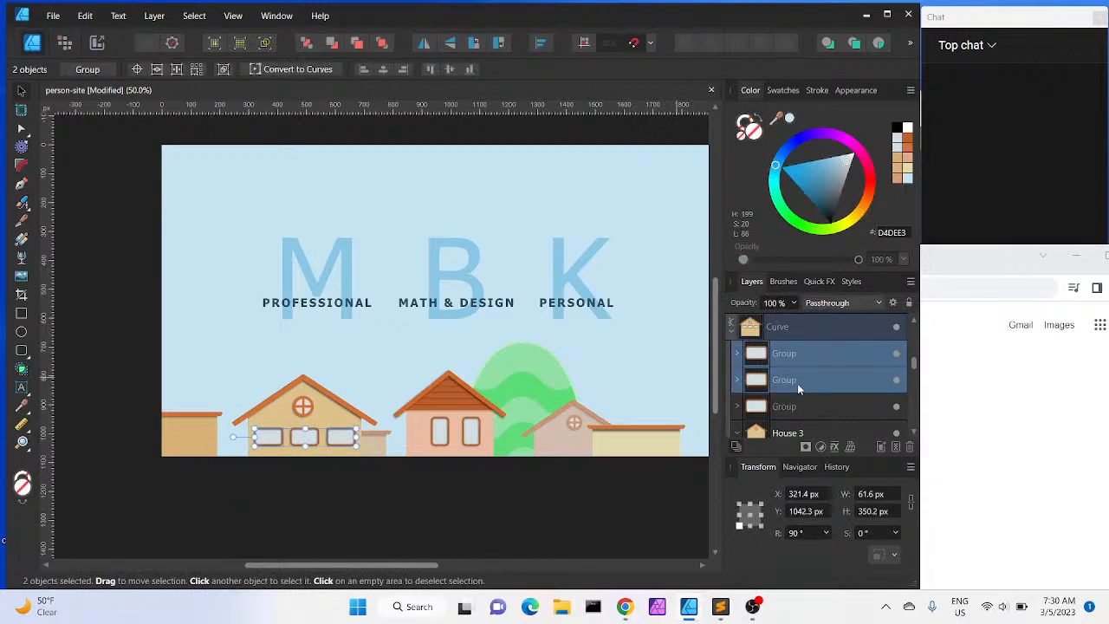
pyautogui.hotkey('ctrl', 'j')
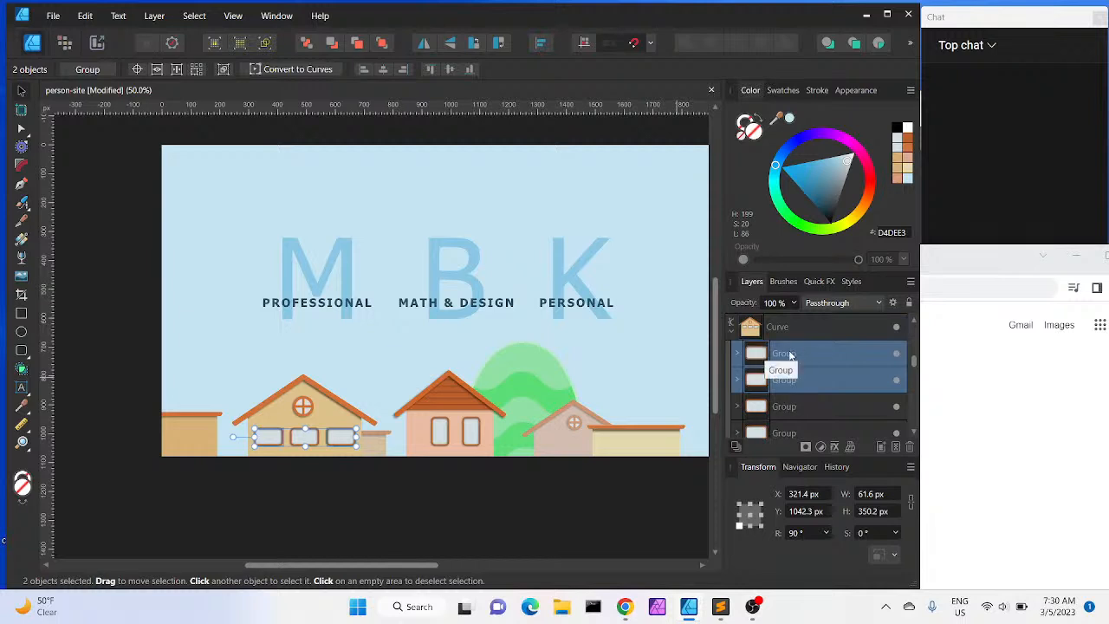
pyautogui.moveTo(789, 354); pyautogui.dragTo(785, 404)
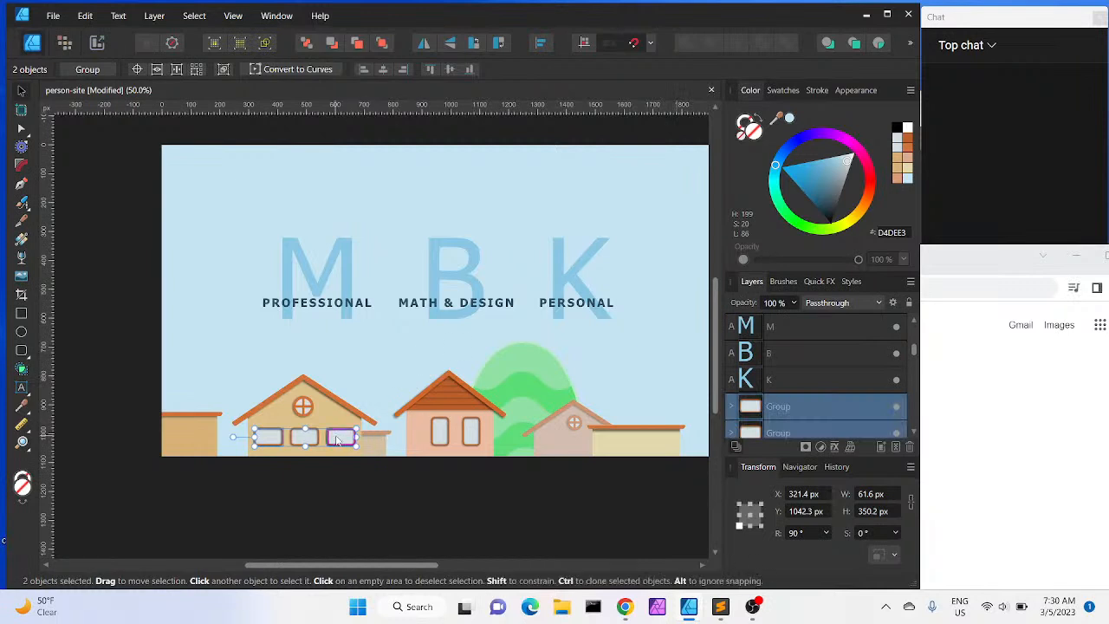
pyautogui.moveTo(338, 440); pyautogui.dragTo(652, 461)
pyautogui.press('Delete')
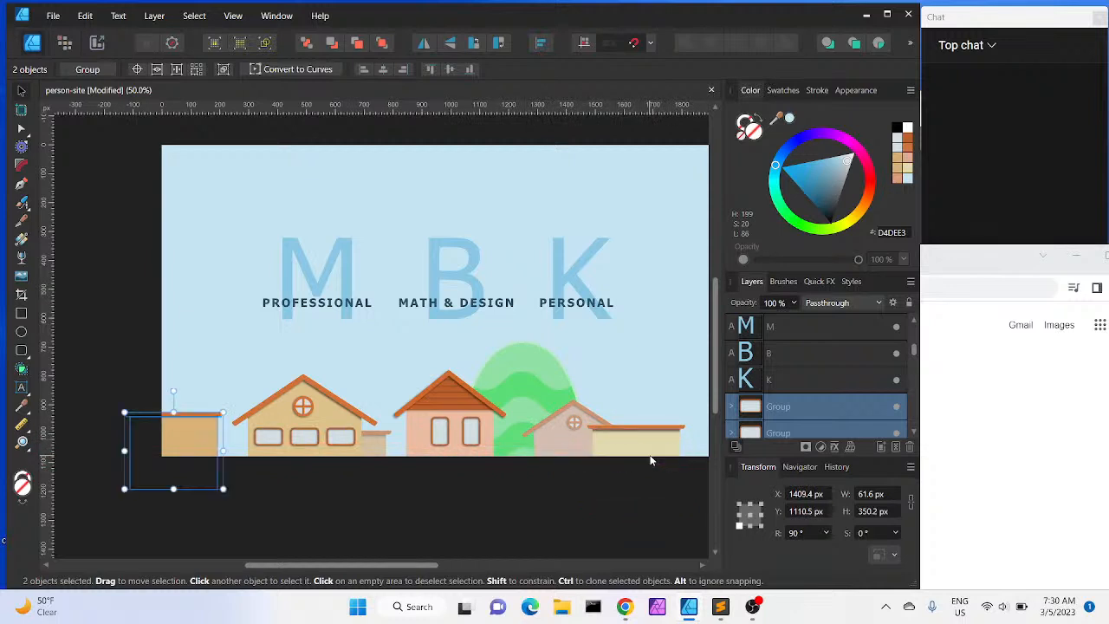
# Duplicate two of the left house's windows and move the copies onto the yellow building at the right end
pyautogui.click(912, 433)
pyautogui.click(912, 433)
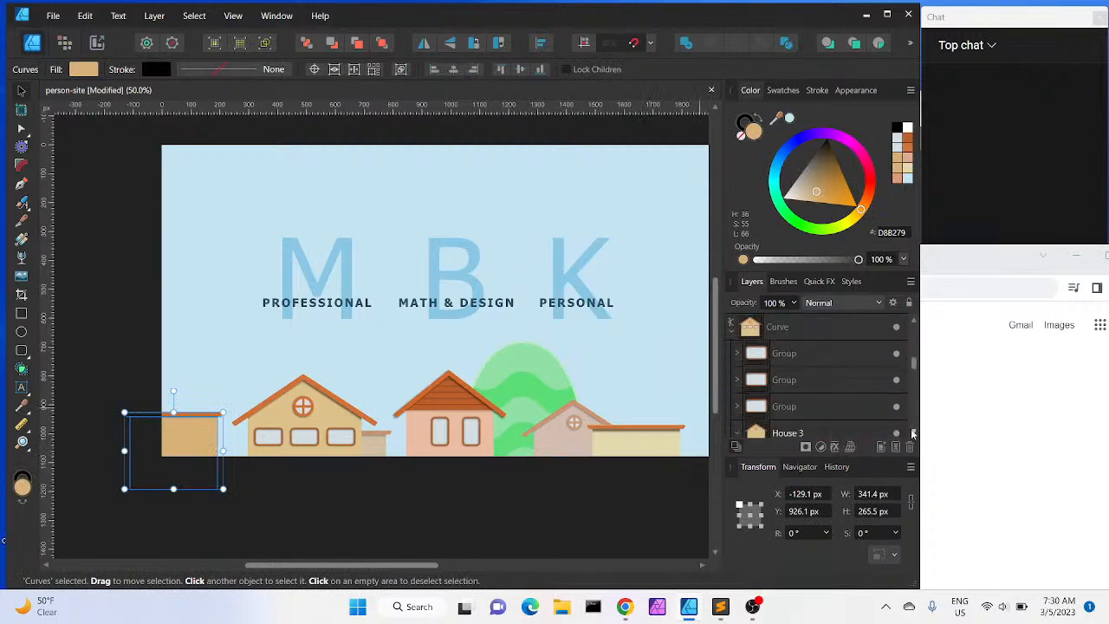
pyautogui.click(789, 355)
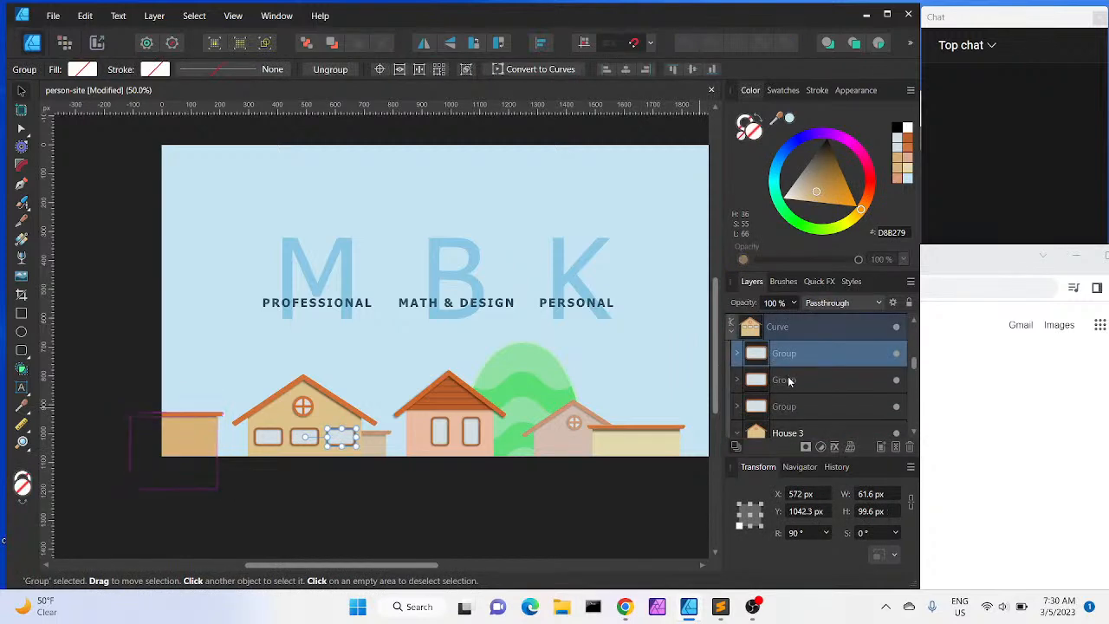
pyautogui.click(788, 381)
pyautogui.click(790, 406)
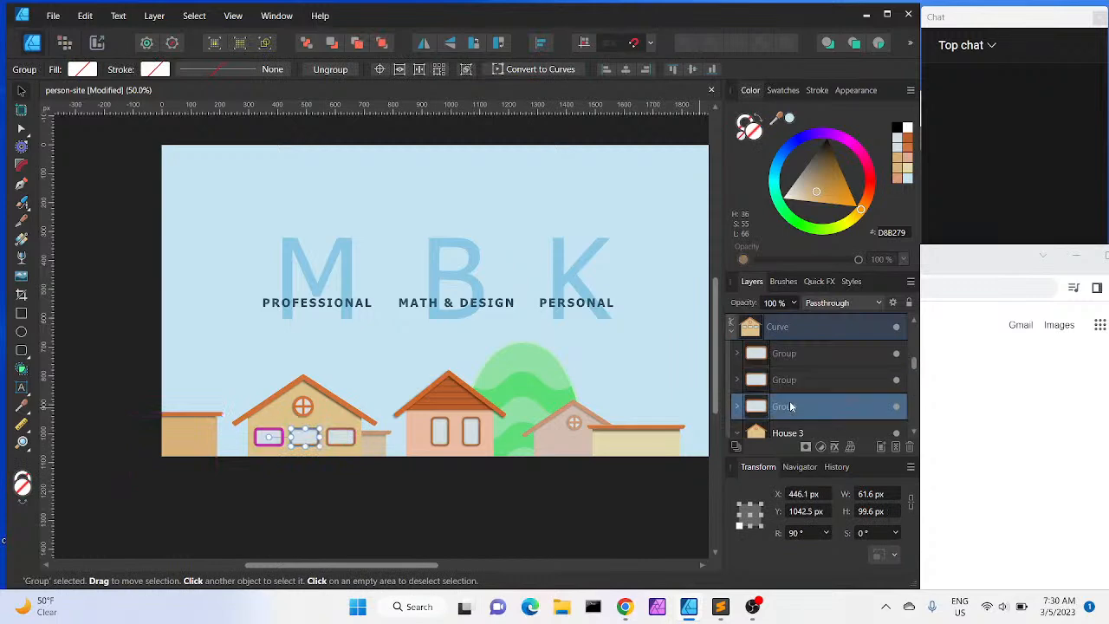
pyautogui.keyDown('shift'); pyautogui.click(790, 388); pyautogui.keyUp('shift')
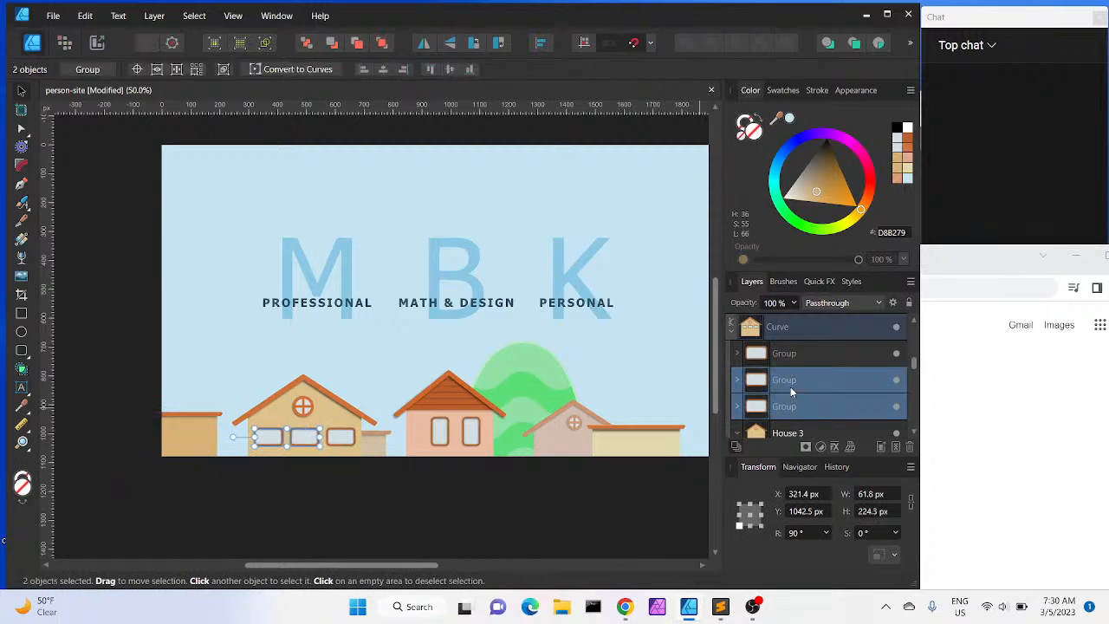
pyautogui.hotkey('ctrl', 'j')
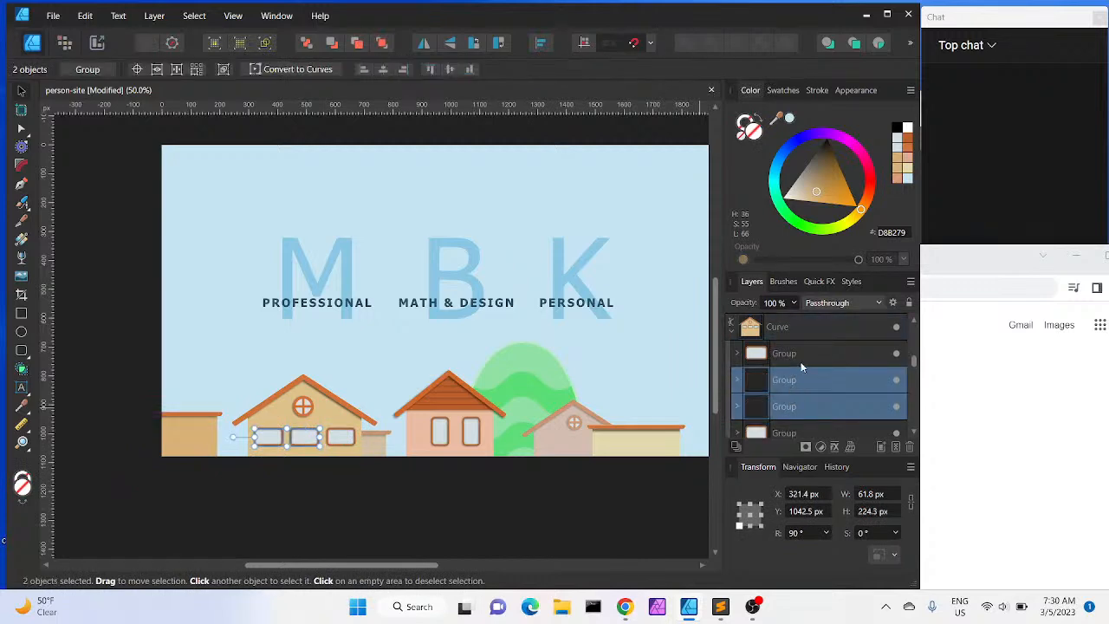
pyautogui.scroll(3, 793, 366)
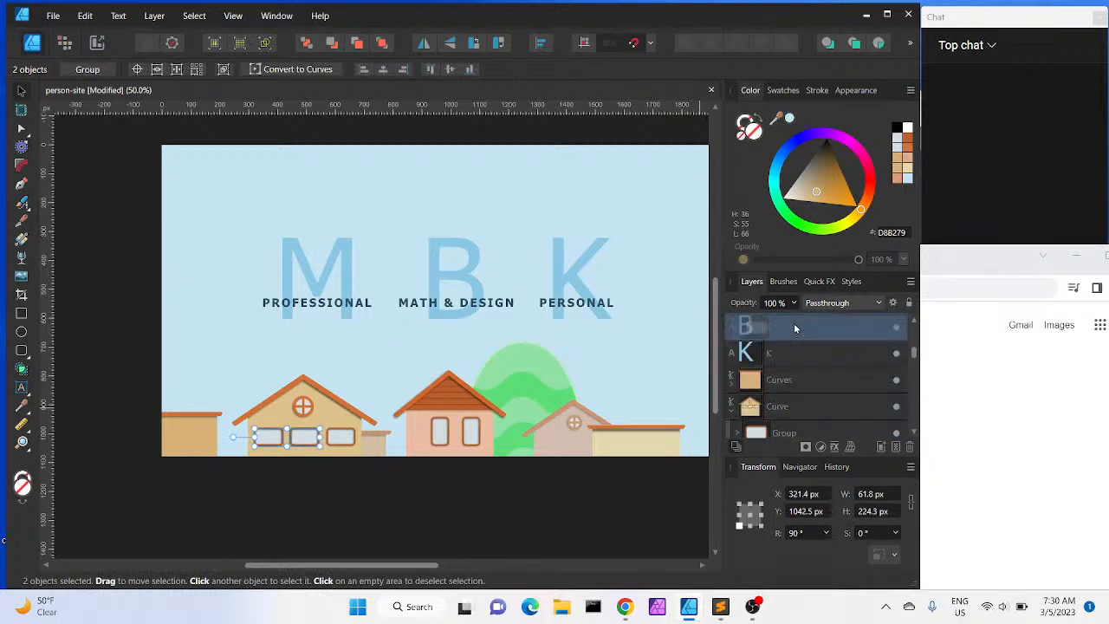
pyautogui.moveTo(791, 364); pyautogui.dragTo(790, 367)
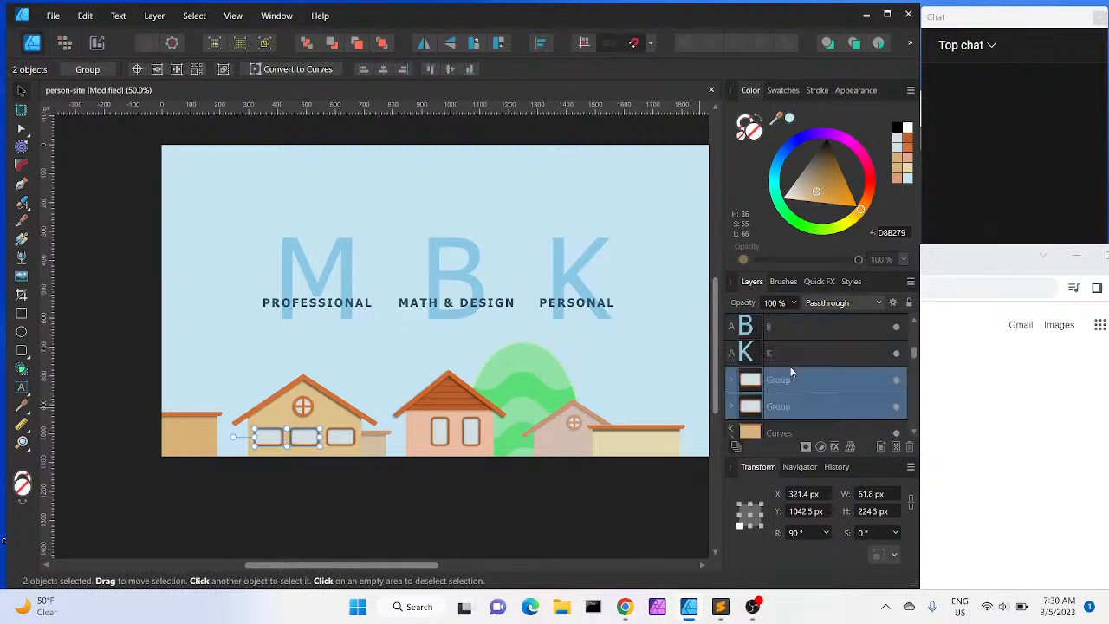
pyautogui.moveTo(299, 443); pyautogui.dragTo(648, 460)
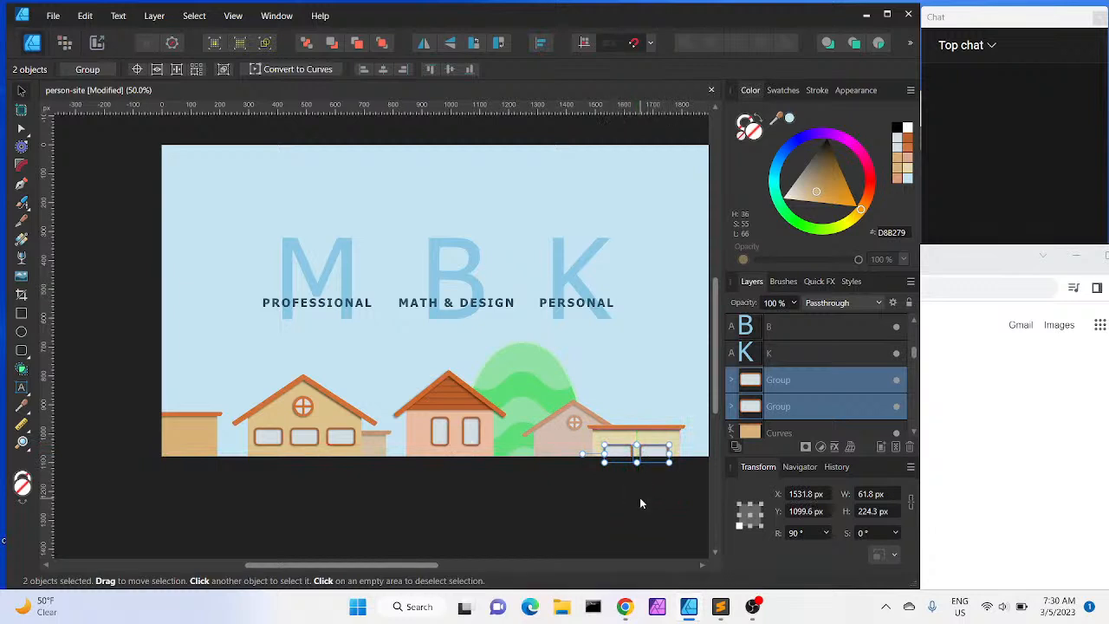
# Duplicate the middle house's two-window group and move the copy out of the house's group in the layer stack
pyautogui.click(640, 497)
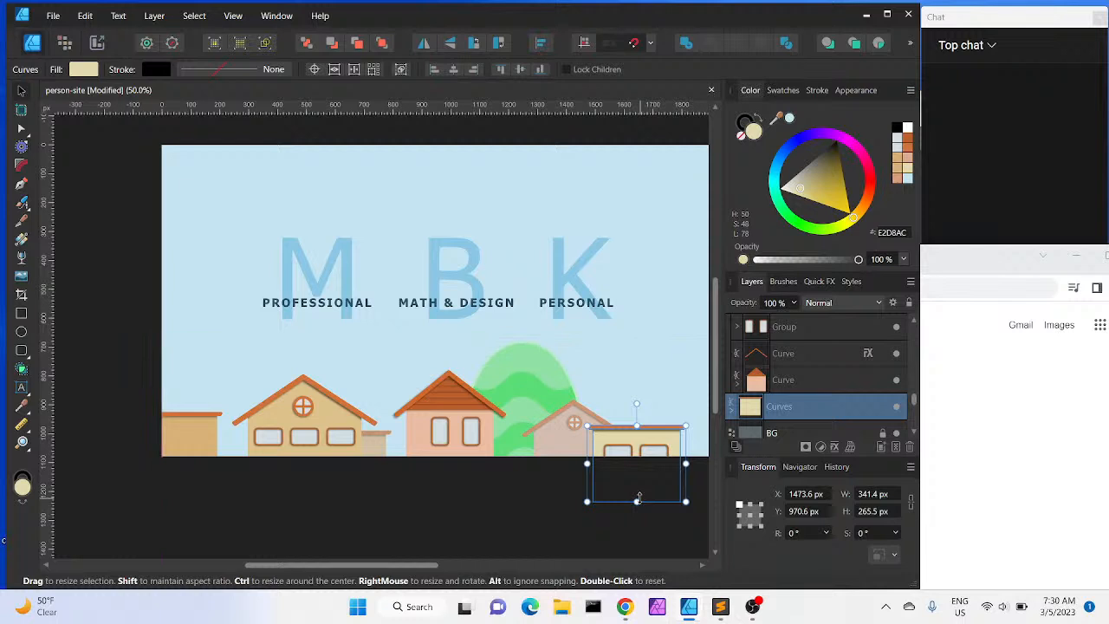
pyautogui.click(440, 434)
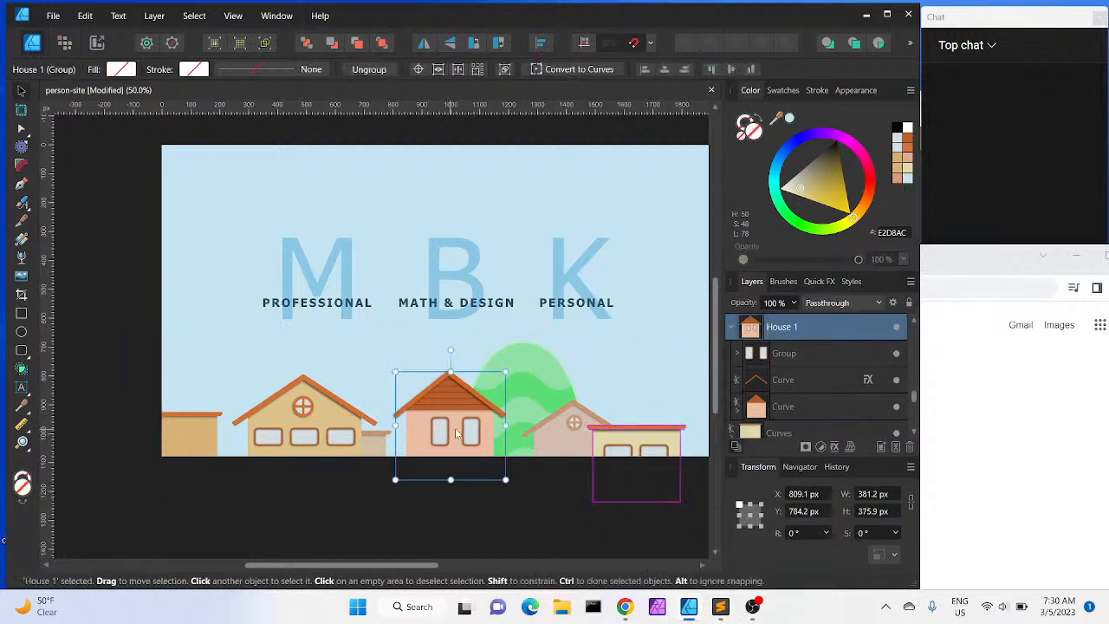
pyautogui.click(791, 362)
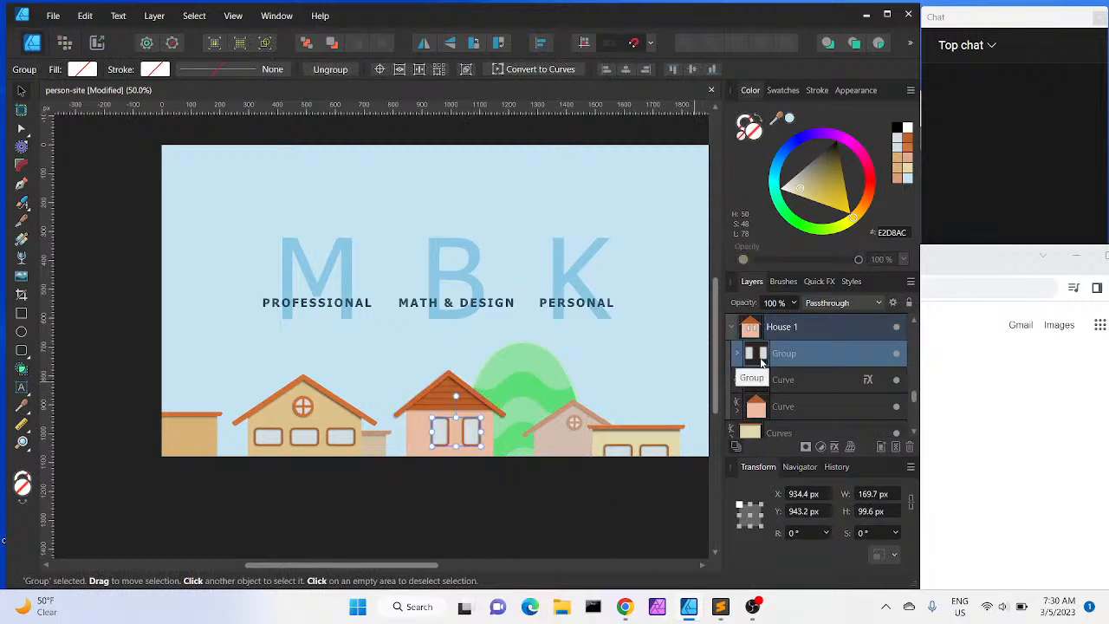
pyautogui.hotkey('ctrl', 'j')
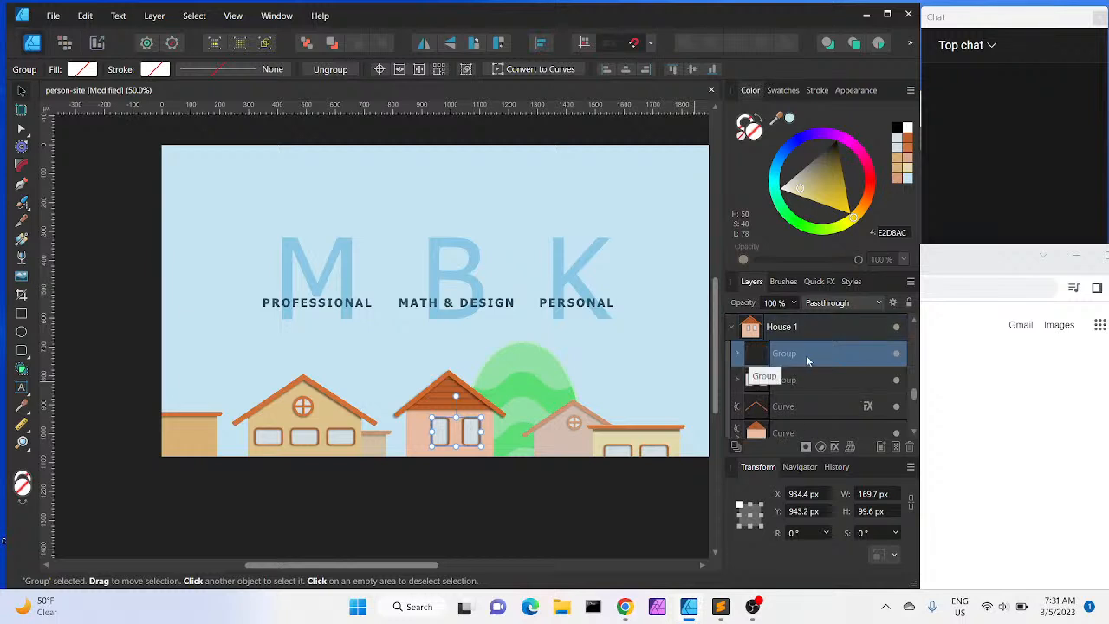
pyautogui.moveTo(801, 355); pyautogui.dragTo(781, 391)
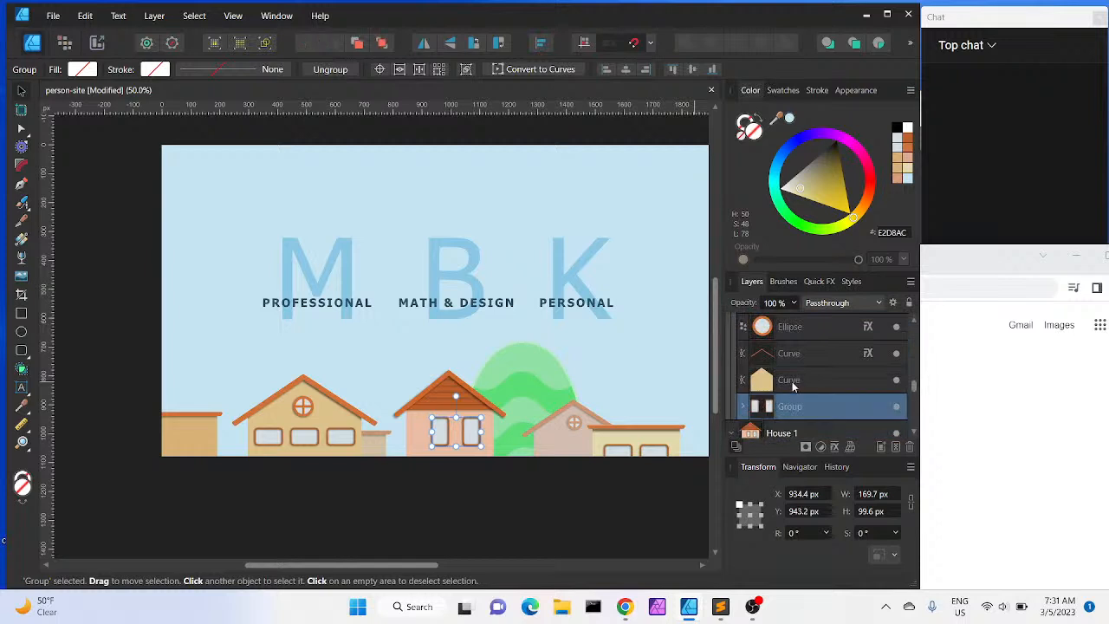
pyautogui.scroll(-2, 758, 406)
pyautogui.scroll(3, 775, 357)
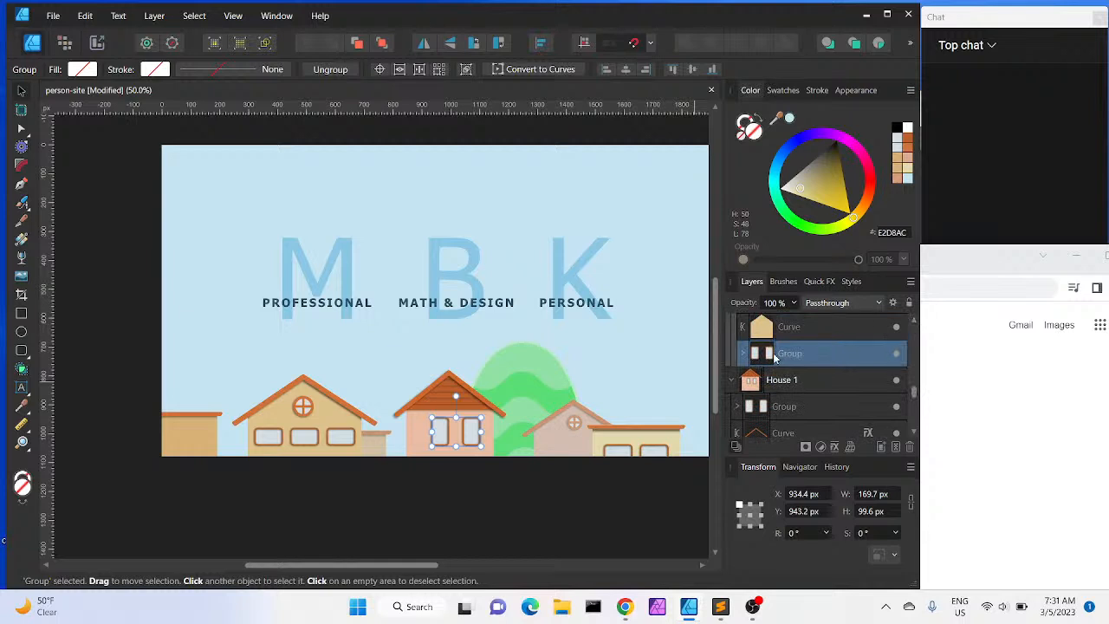
pyautogui.moveTo(778, 362); pyautogui.dragTo(738, 357)
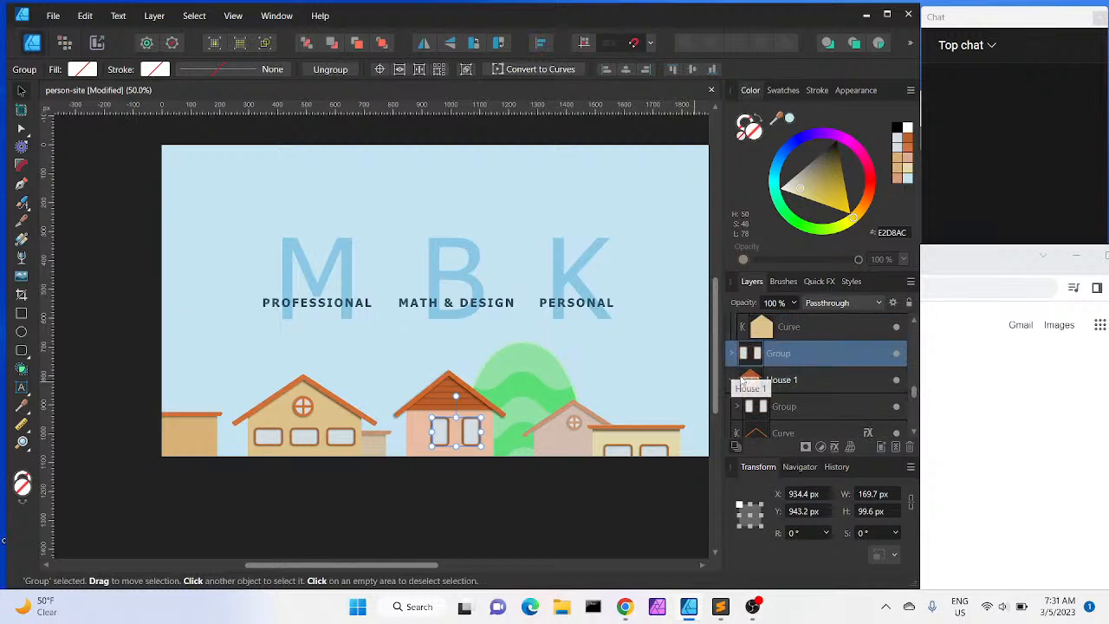
pyautogui.click(731, 381)
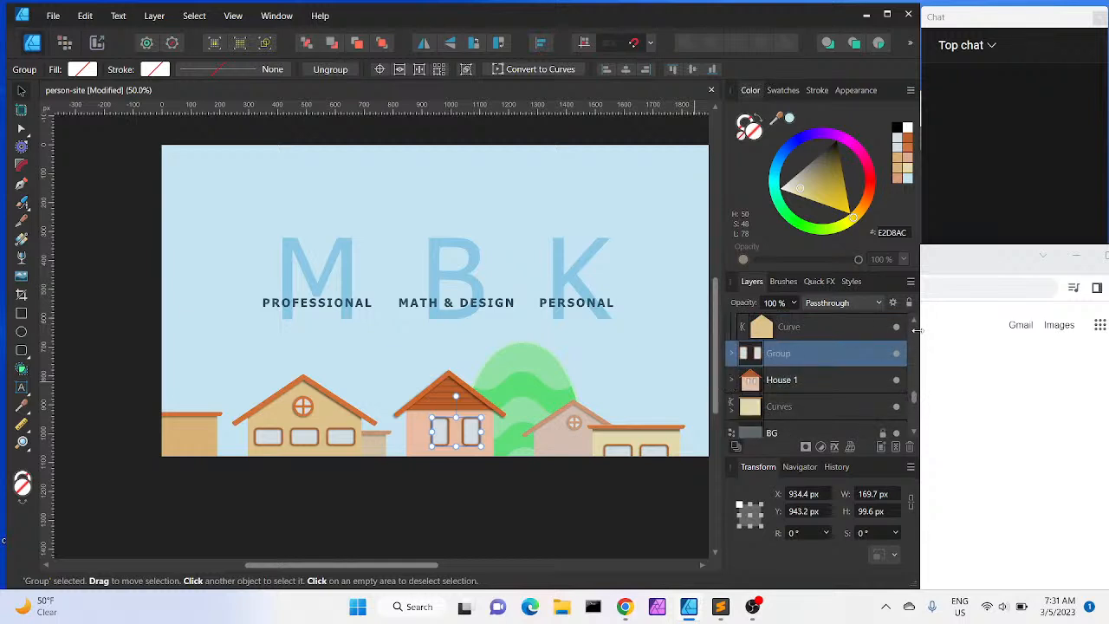
# Move the duplicated two-window group onto the small pink house's wall
pyautogui.click(912, 320)
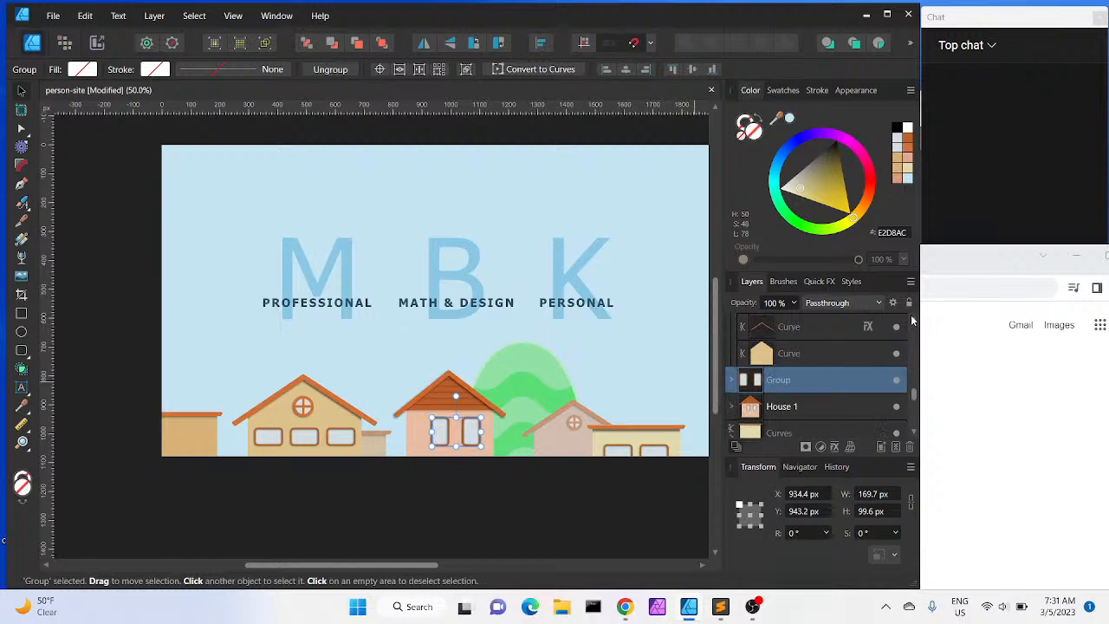
pyautogui.click(912, 321)
pyautogui.click(911, 320)
pyautogui.click(912, 321)
pyautogui.click(911, 321)
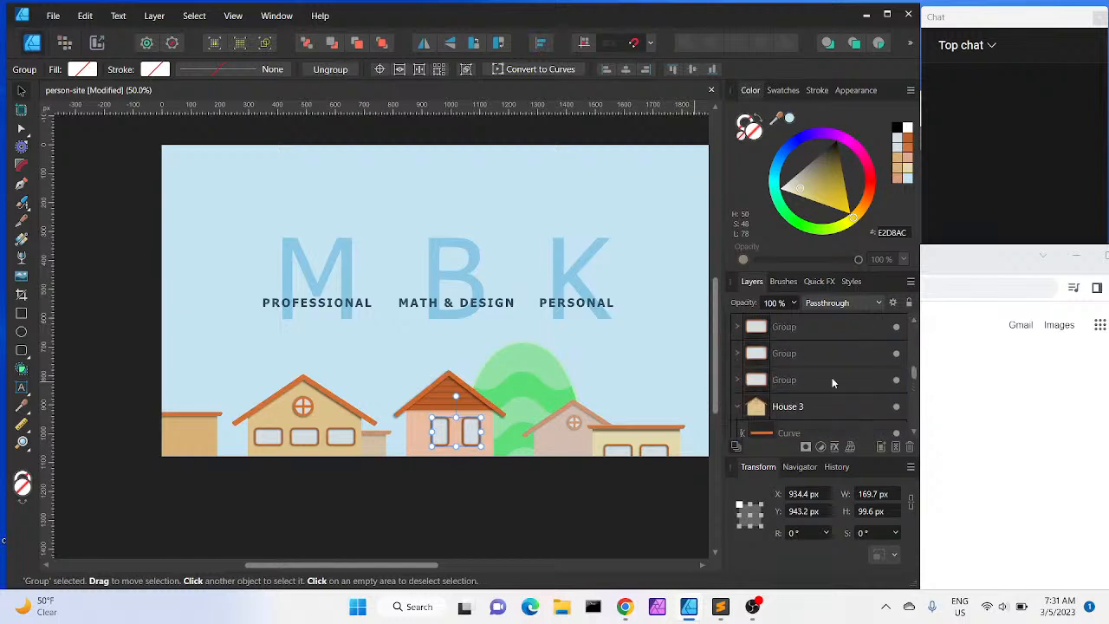
pyautogui.click(737, 409)
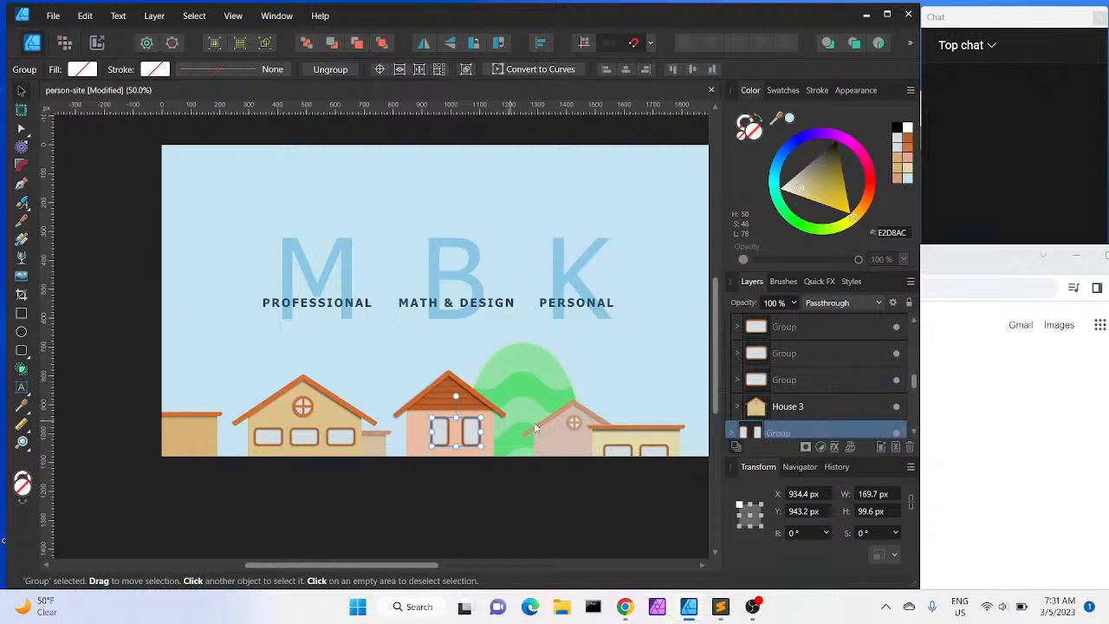
pyautogui.click(557, 432)
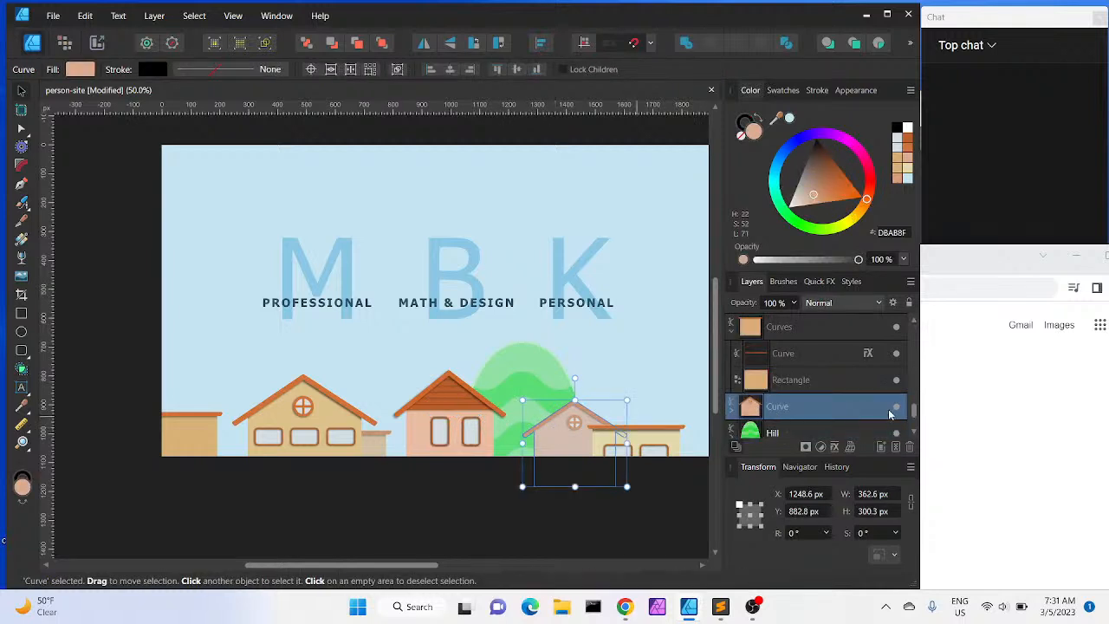
pyautogui.click(913, 324)
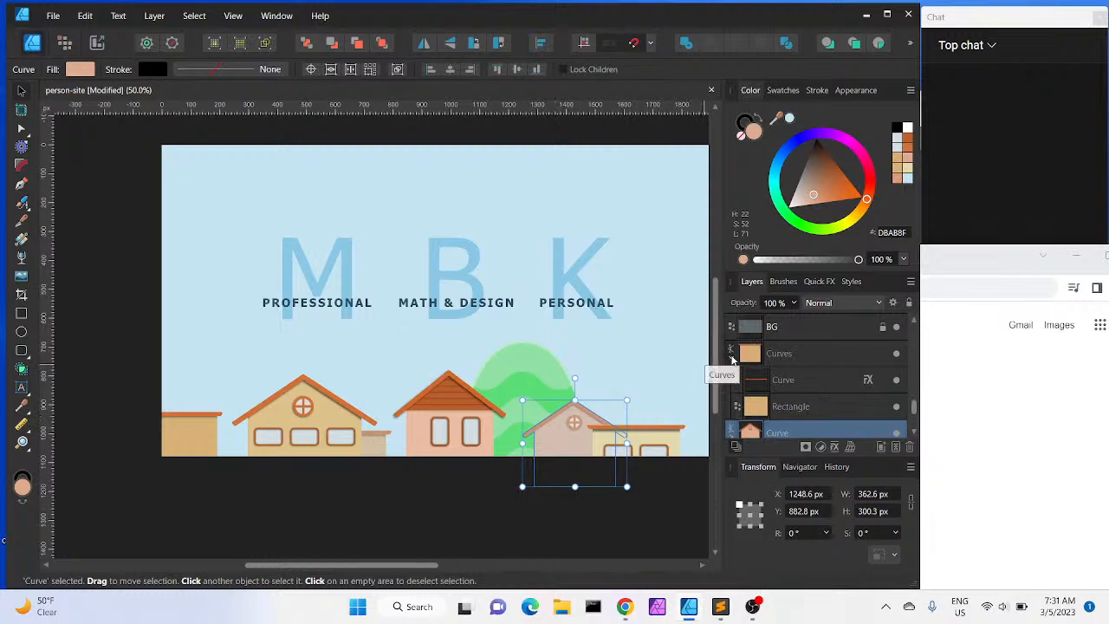
pyautogui.click(731, 353)
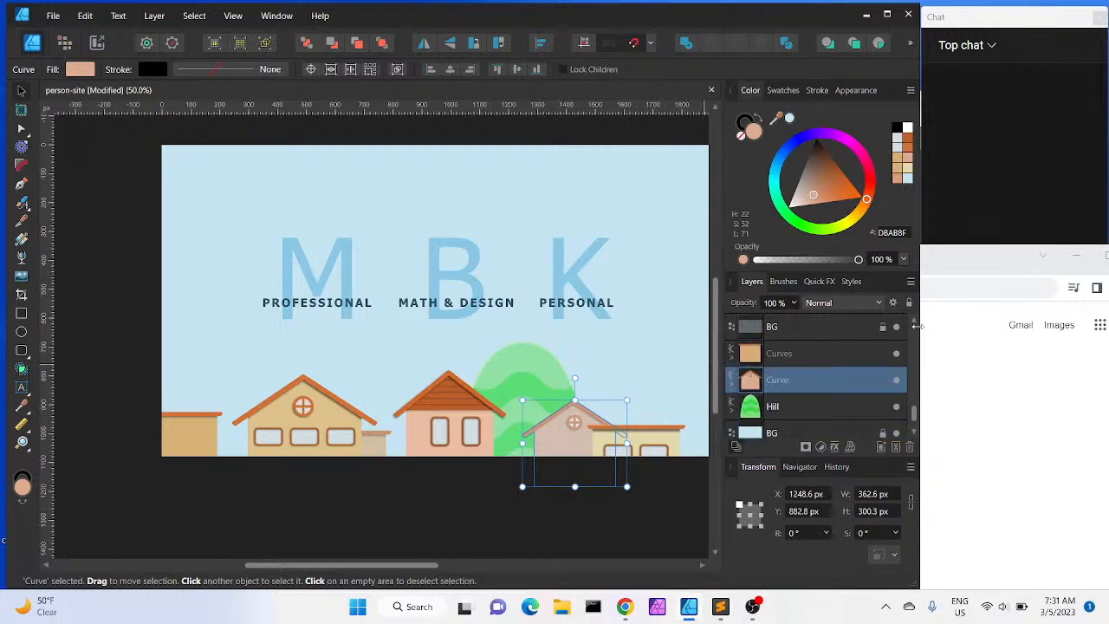
pyautogui.click(914, 324)
pyautogui.click(915, 324)
pyautogui.click(915, 324)
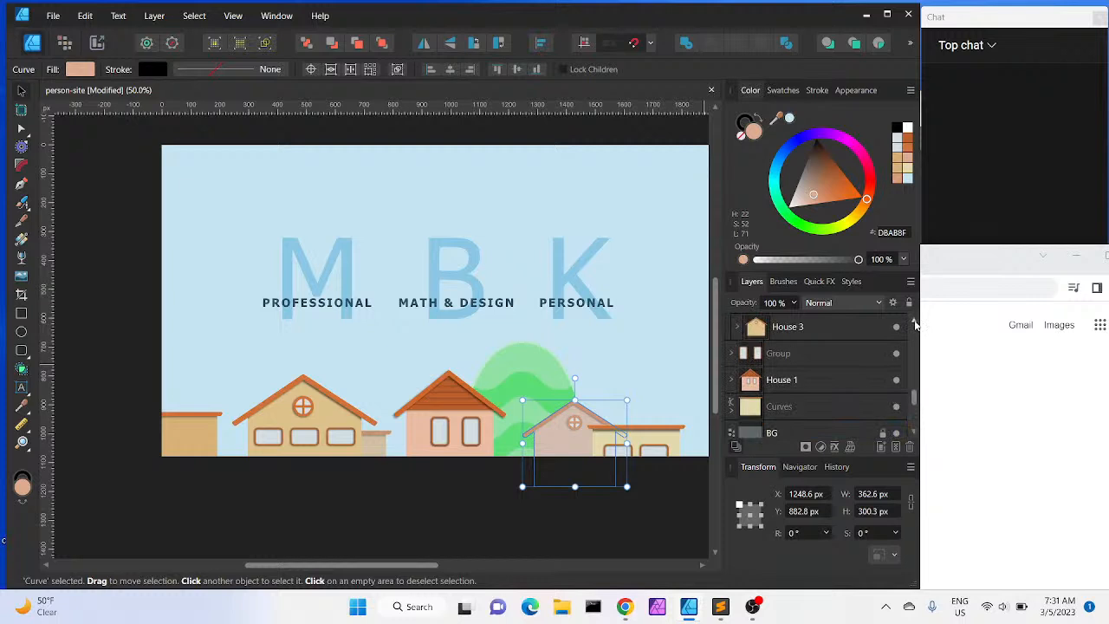
pyautogui.click(820, 354)
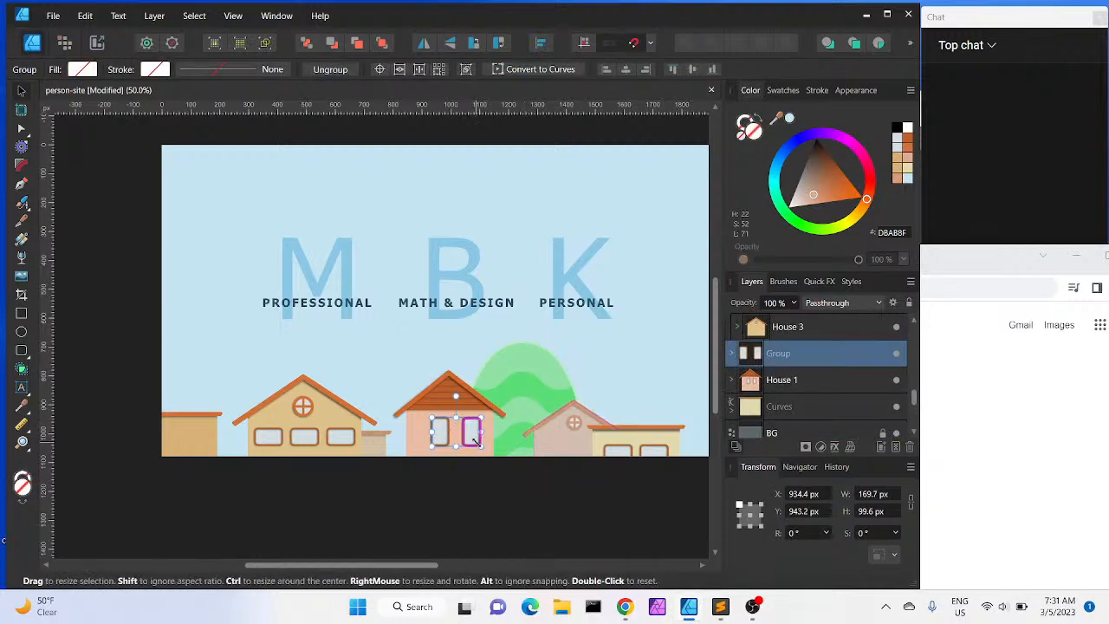
pyautogui.moveTo(474, 442); pyautogui.dragTo(594, 451)
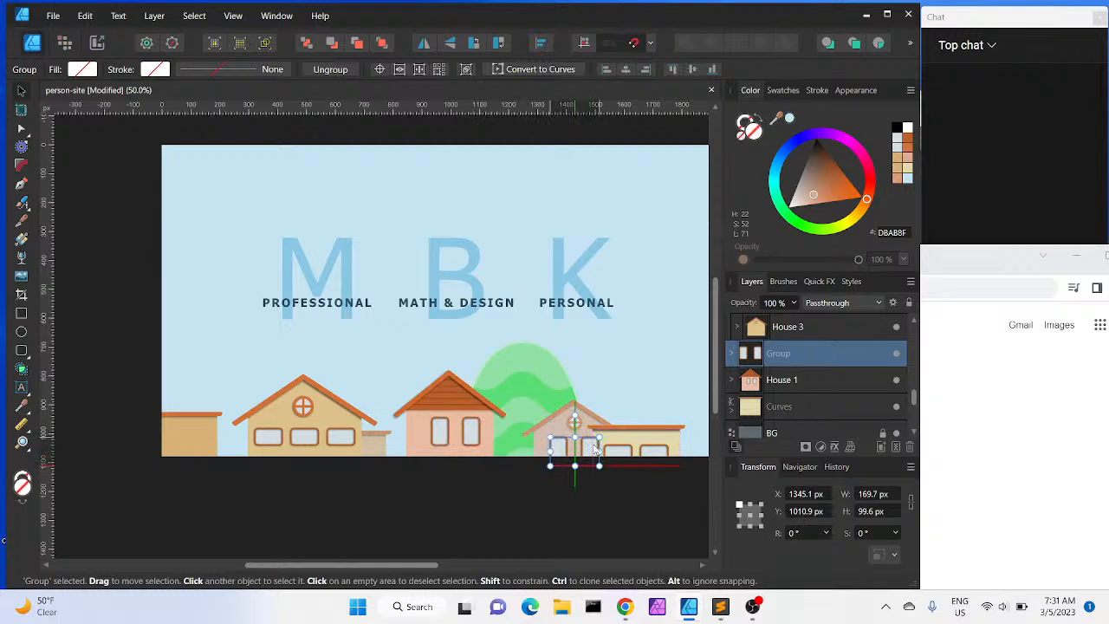
pyautogui.moveTo(594, 450); pyautogui.dragTo(594, 451)
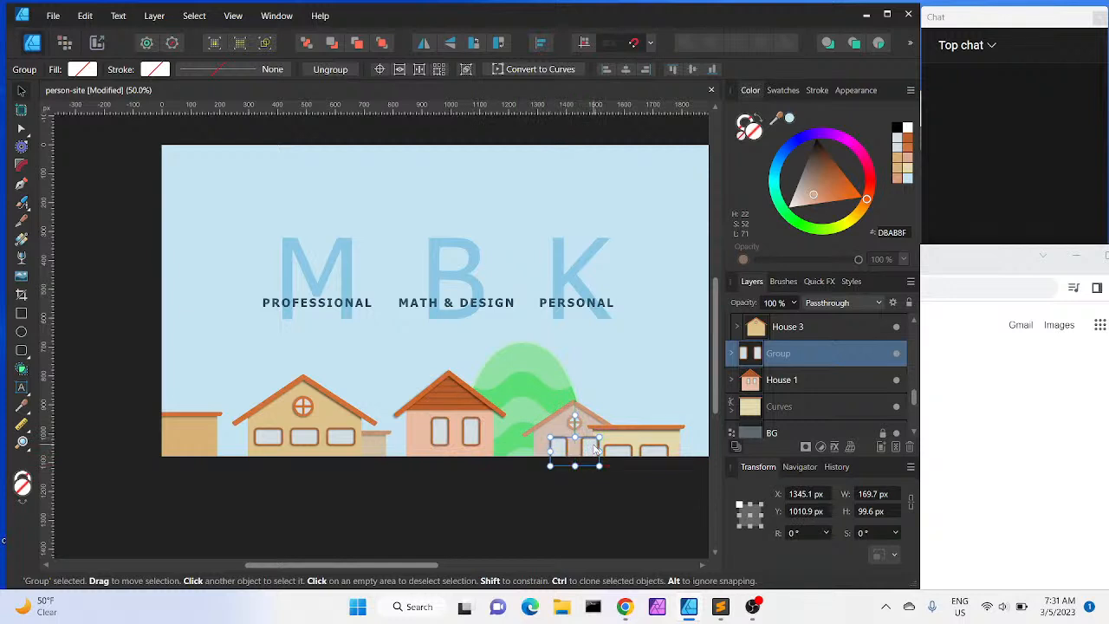
# Zoom in on the pink house and yellow building to inspect the newly placed windows
pyautogui.hotkey('ctrl', '=')
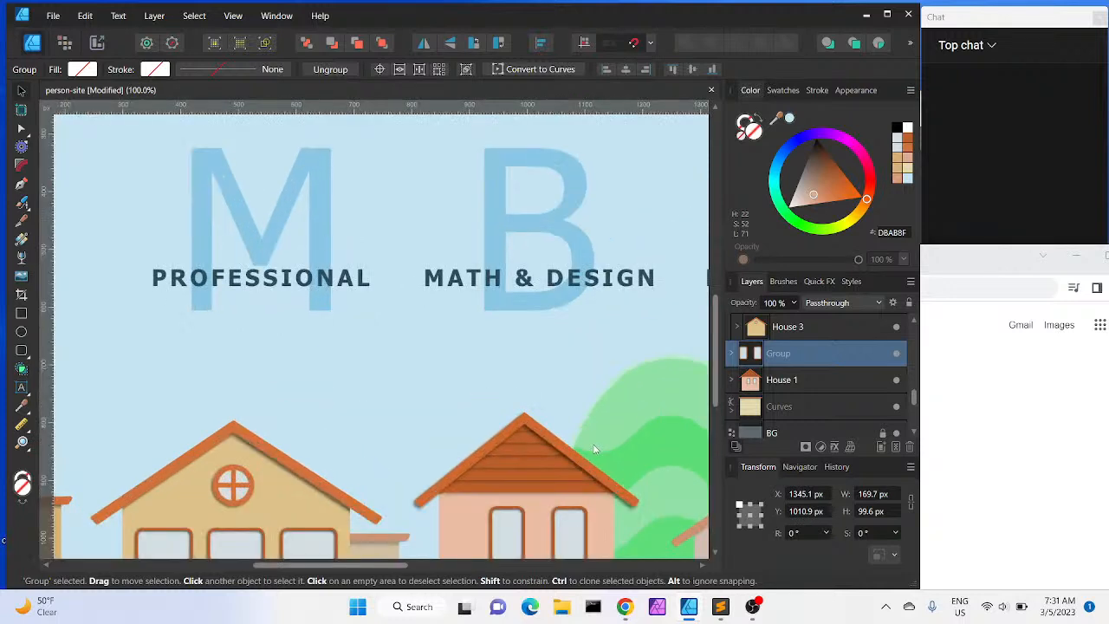
pyautogui.hscroll(6, 594, 449)
pyautogui.scroll(-4, 592, 444)
pyautogui.hscroll(2, 593, 443)
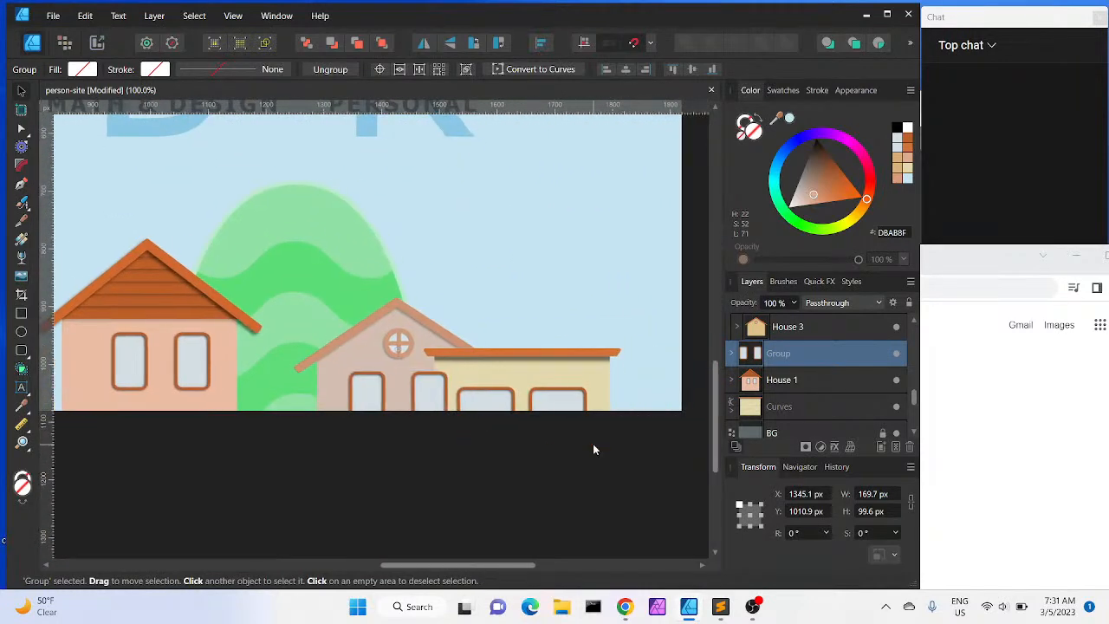
# Resize and reposition the two-window group on the pink house to about 161 × 94 px
pyautogui.moveTo(349, 427); pyautogui.dragTo(360, 420)
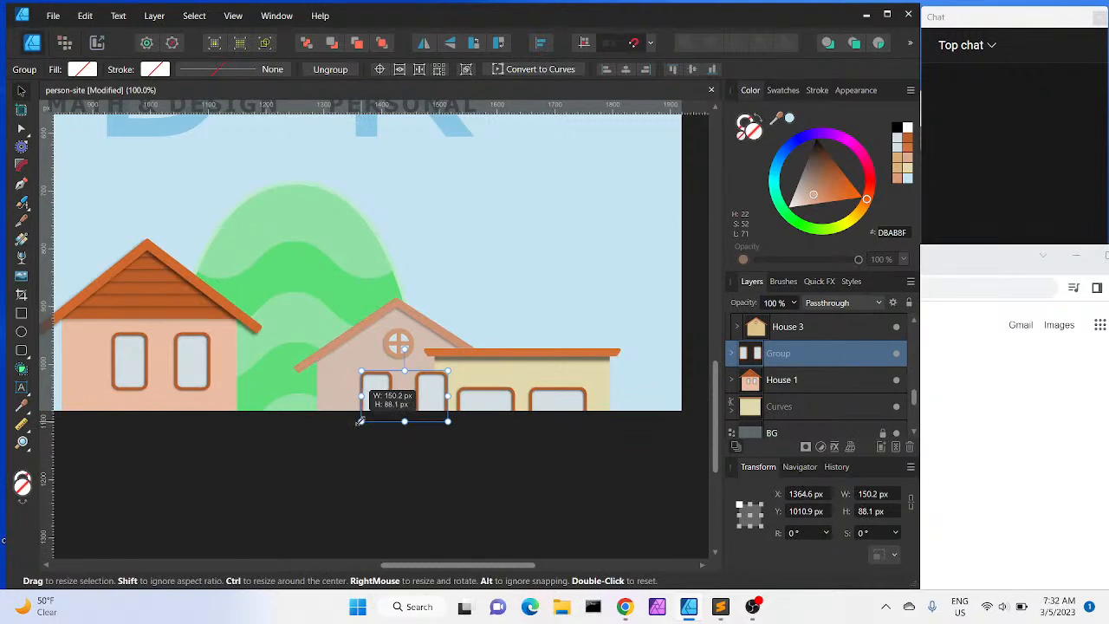
pyautogui.moveTo(361, 420); pyautogui.dragTo(376, 397)
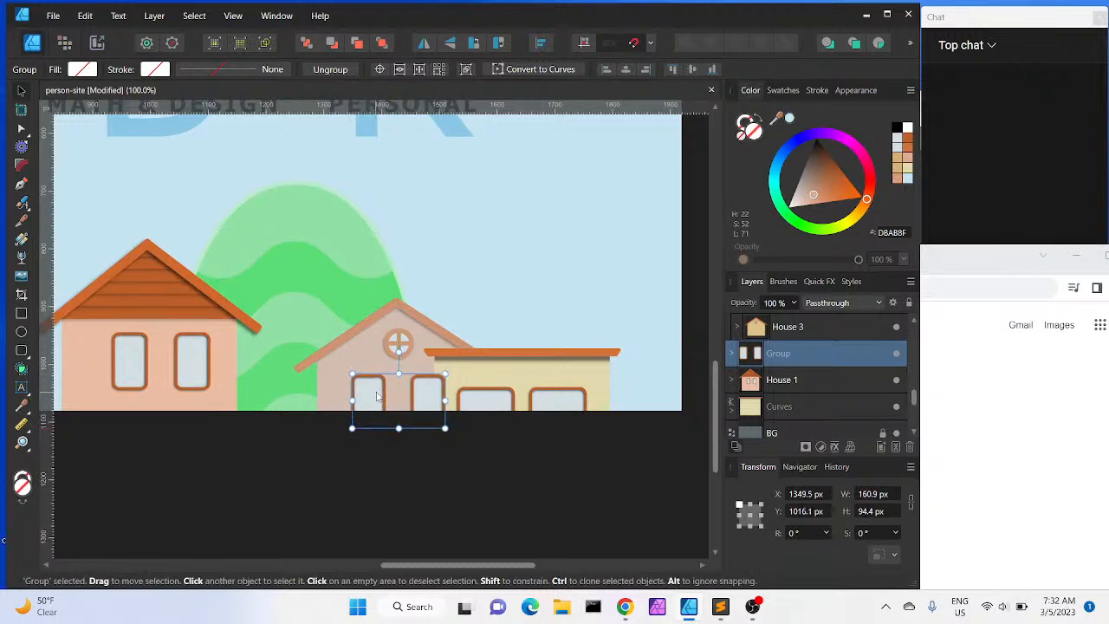
# Examine the header's layer stack and view the whole banner at a smaller zoom
pyautogui.moveTo(792, 359); pyautogui.dragTo(779, 382)
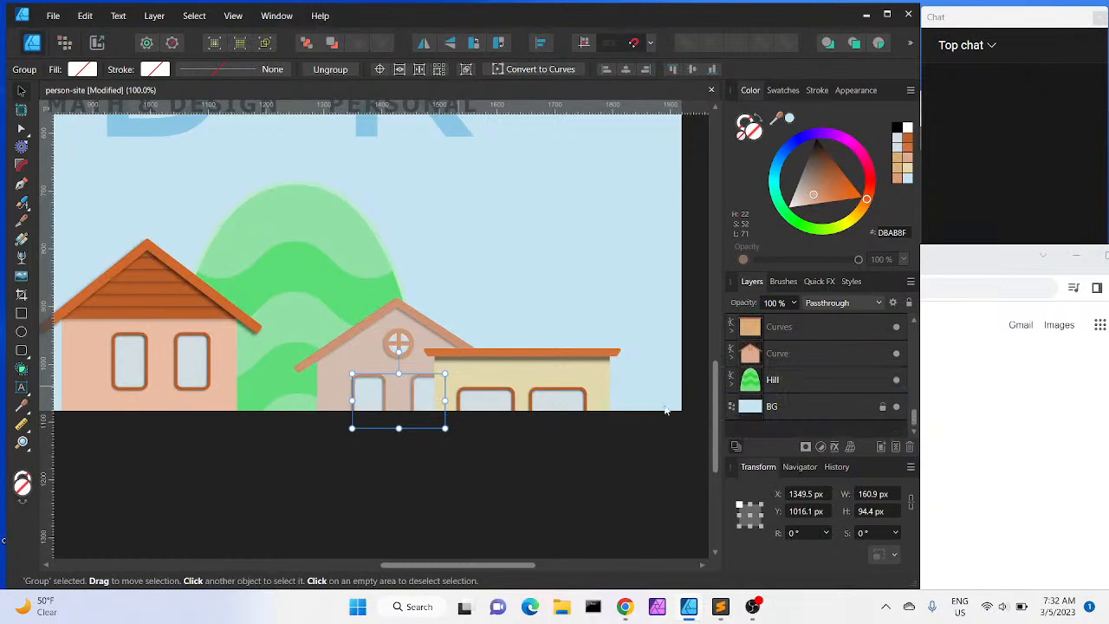
pyautogui.click(445, 484)
pyautogui.click(320, 484)
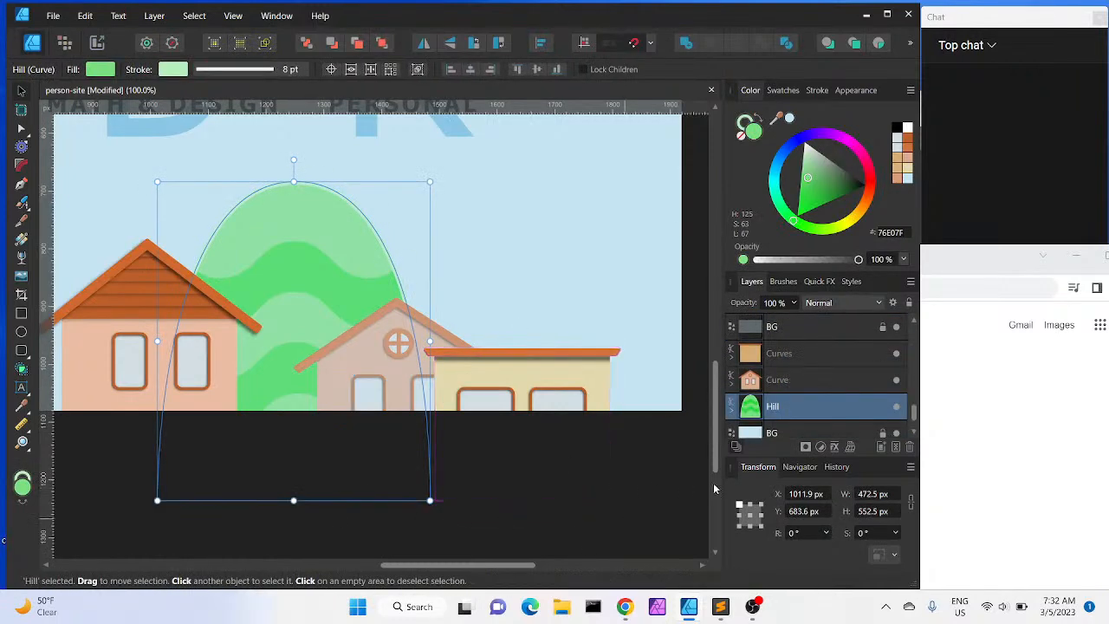
pyautogui.click(692, 413)
pyautogui.scroll(1, 571, 491)
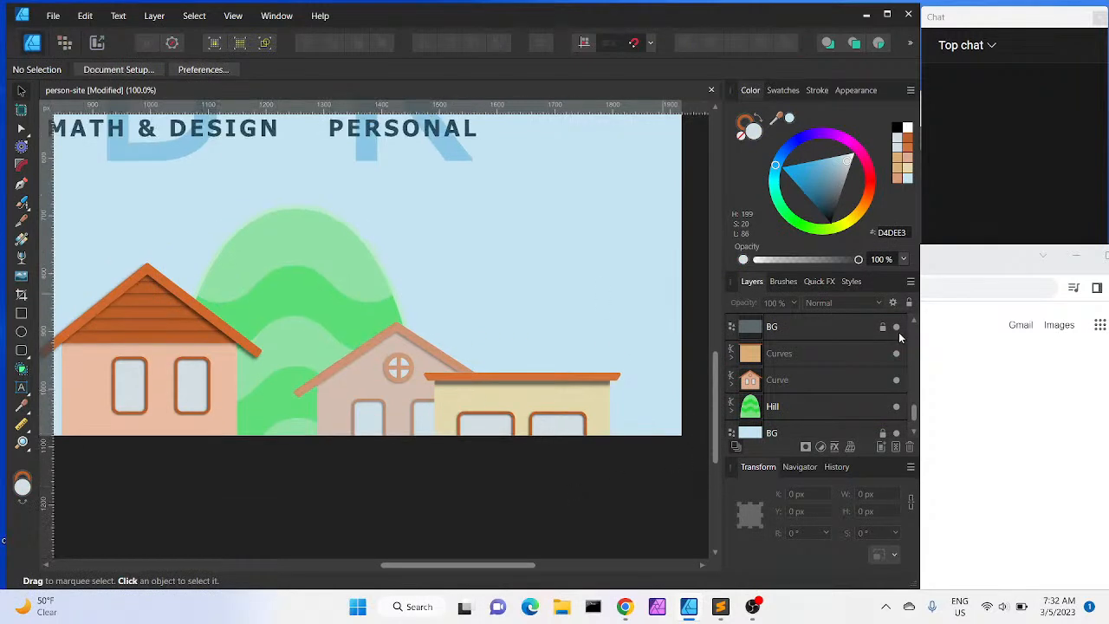
pyautogui.click(828, 334)
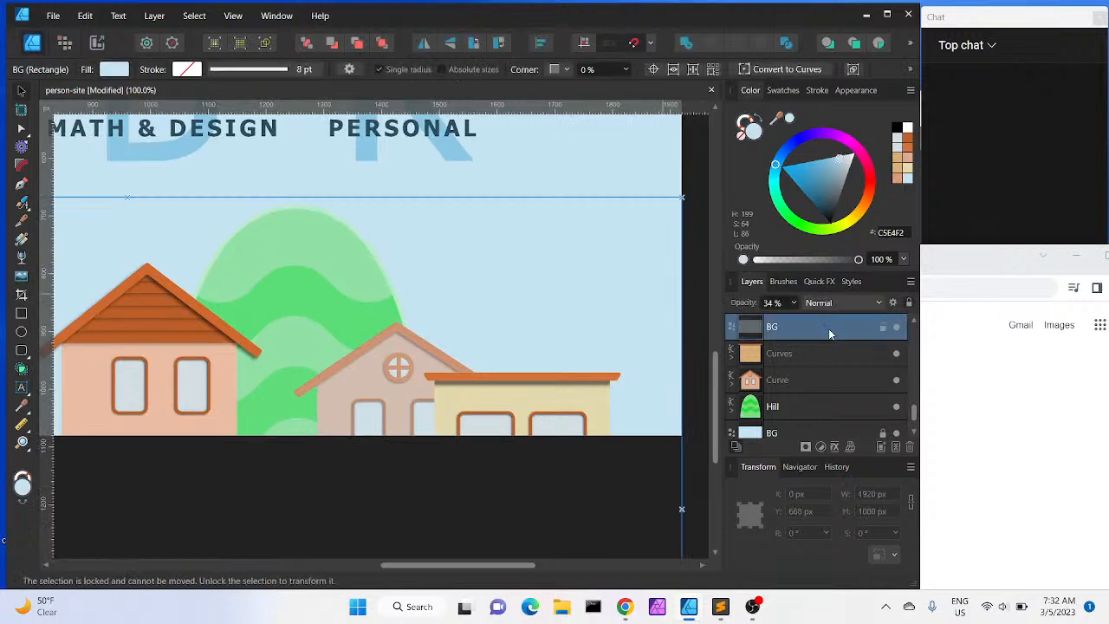
pyautogui.scroll(1, 549, 350)
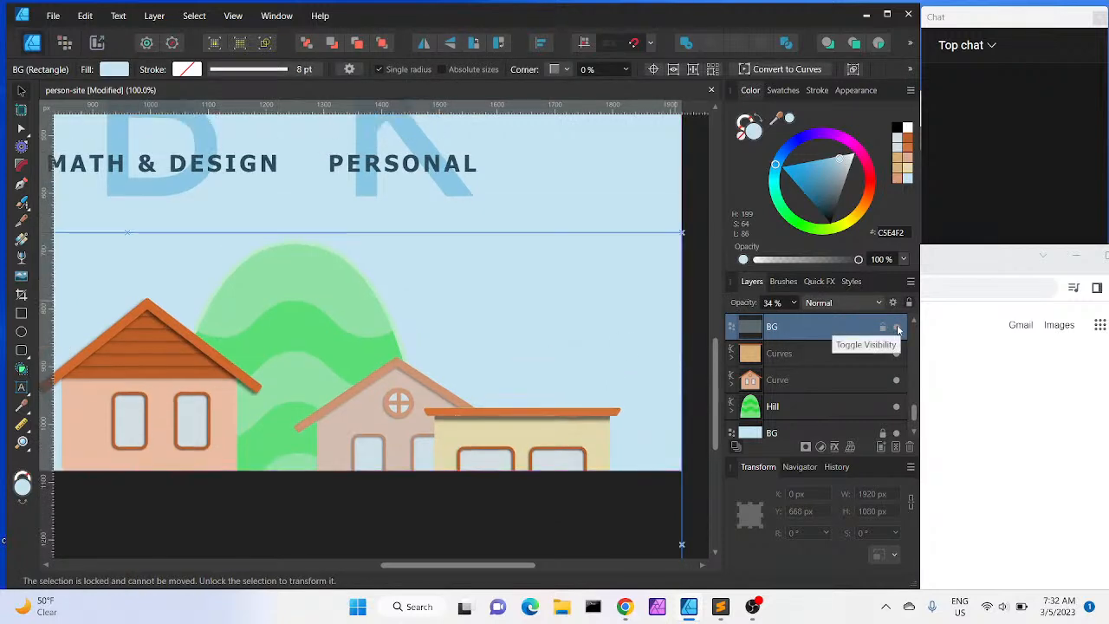
pyautogui.click(897, 329)
pyautogui.click(897, 329)
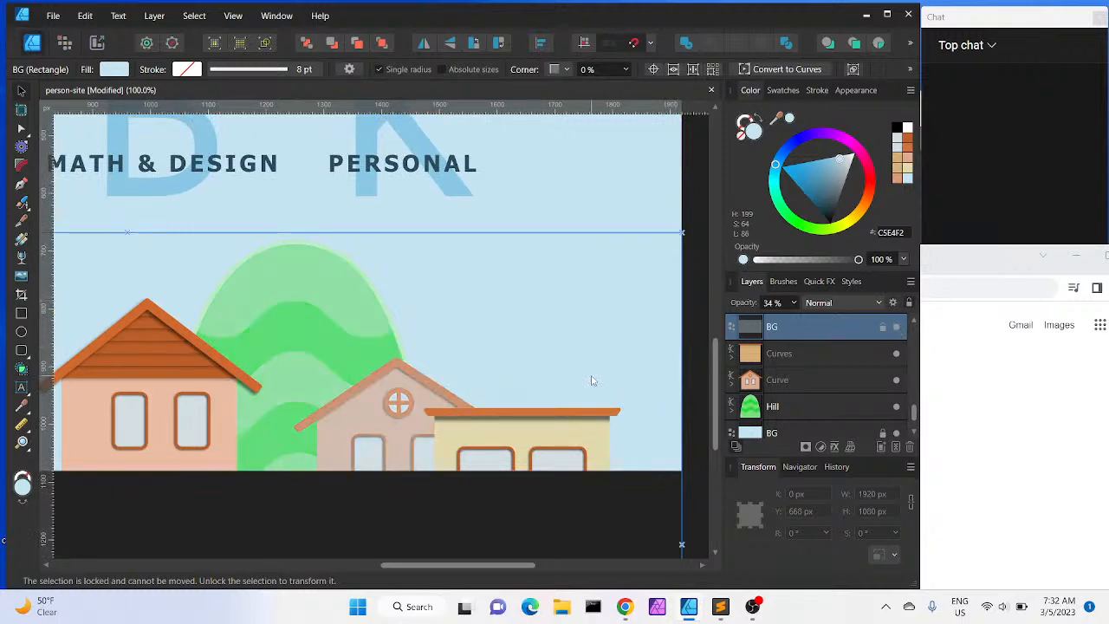
pyautogui.moveTo(445, 566)
pyautogui.mouseDown()
pyautogui.moveTo(367, 567)
pyautogui.moveTo(490, 569)
pyautogui.moveTo(449, 571)
pyautogui.mouseUp()
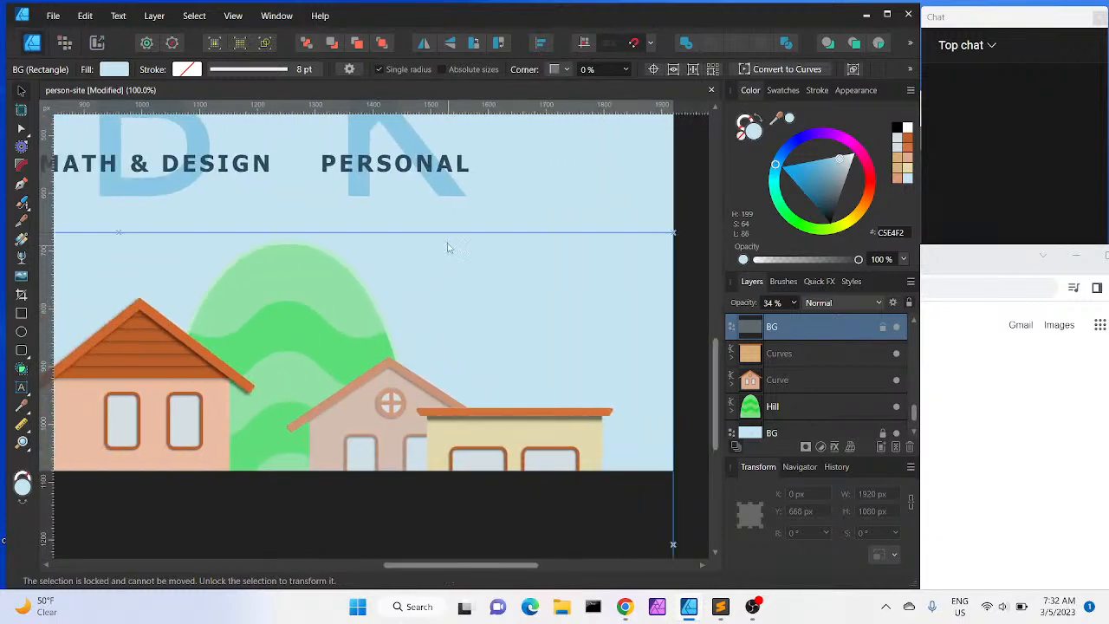
pyautogui.moveTo(418, 565); pyautogui.dragTo(267, 552)
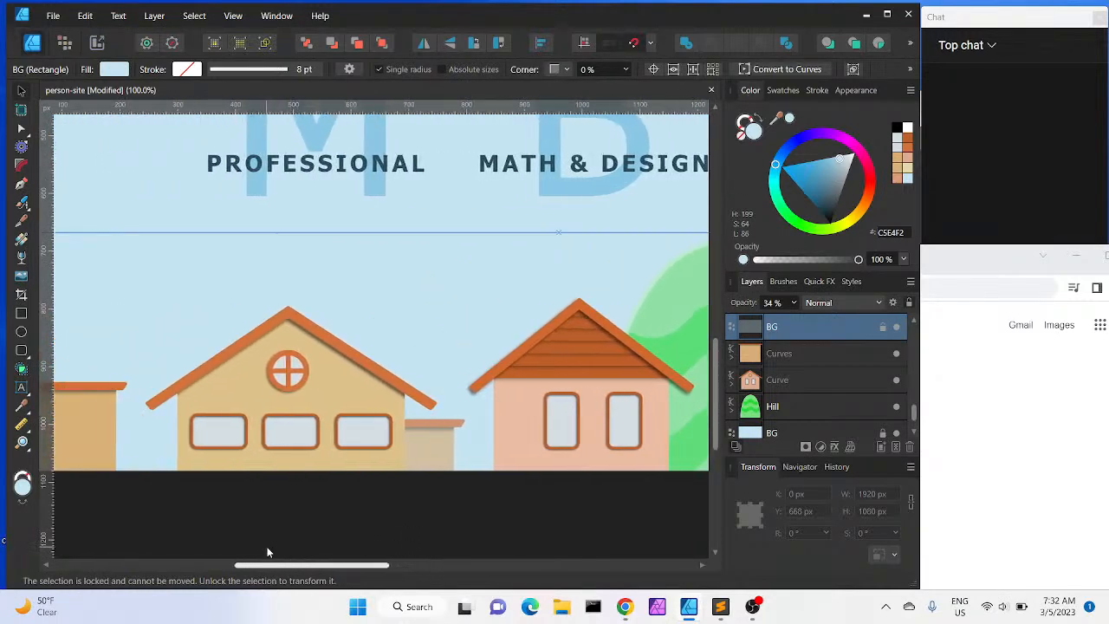
pyautogui.hotkey('ctrl', '-')
pyautogui.hotkey('ctrl', '-')
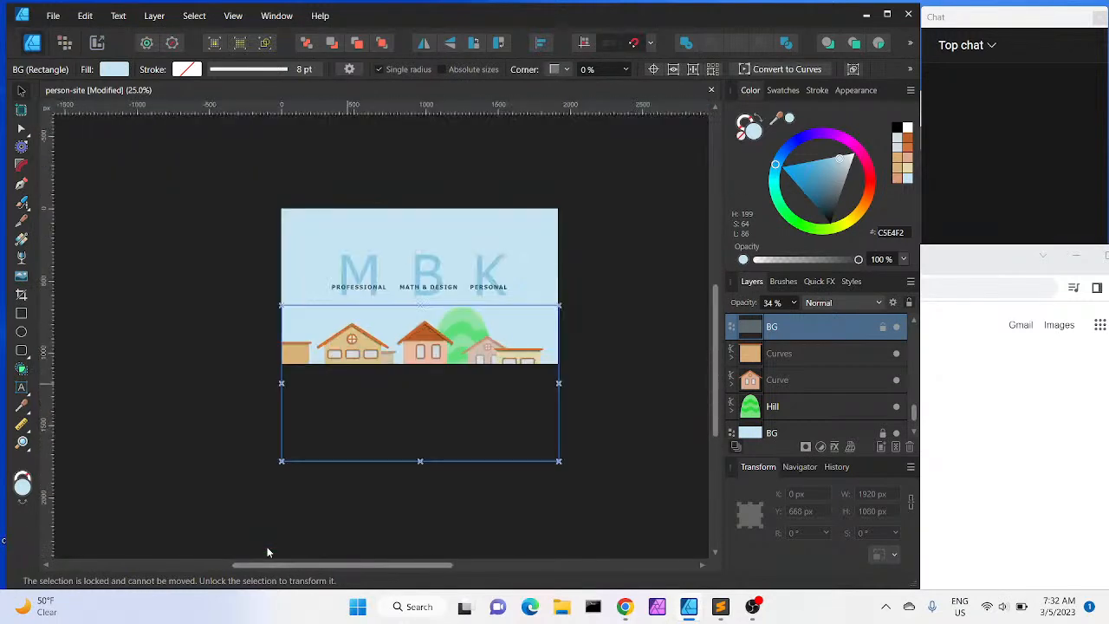
pyautogui.hotkey('ctrl', '+')
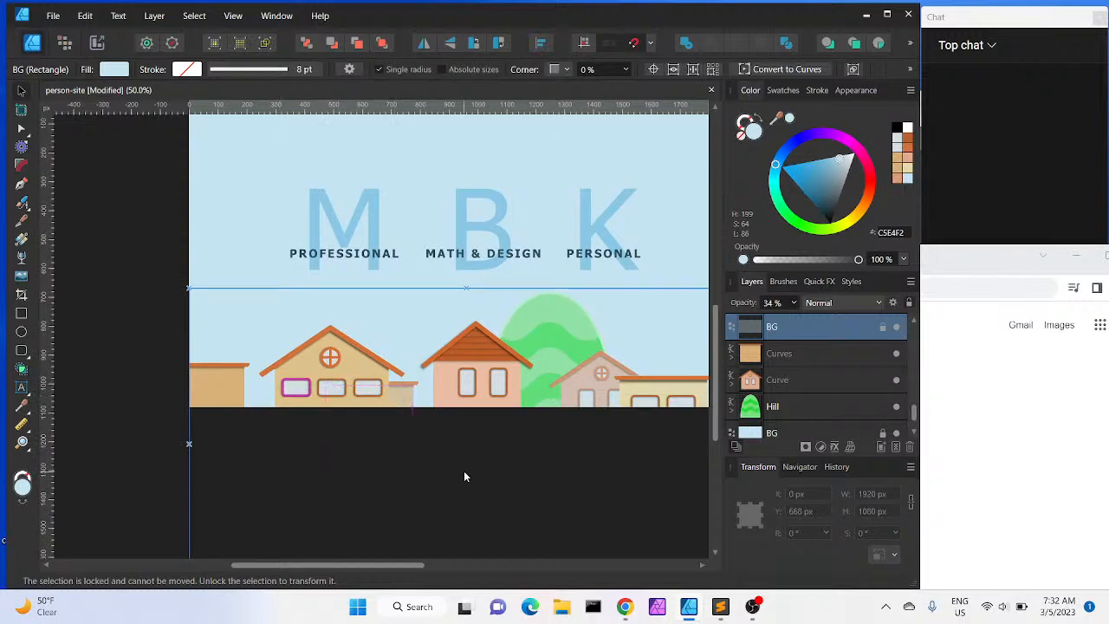
pyautogui.hscroll(1, 464, 472)
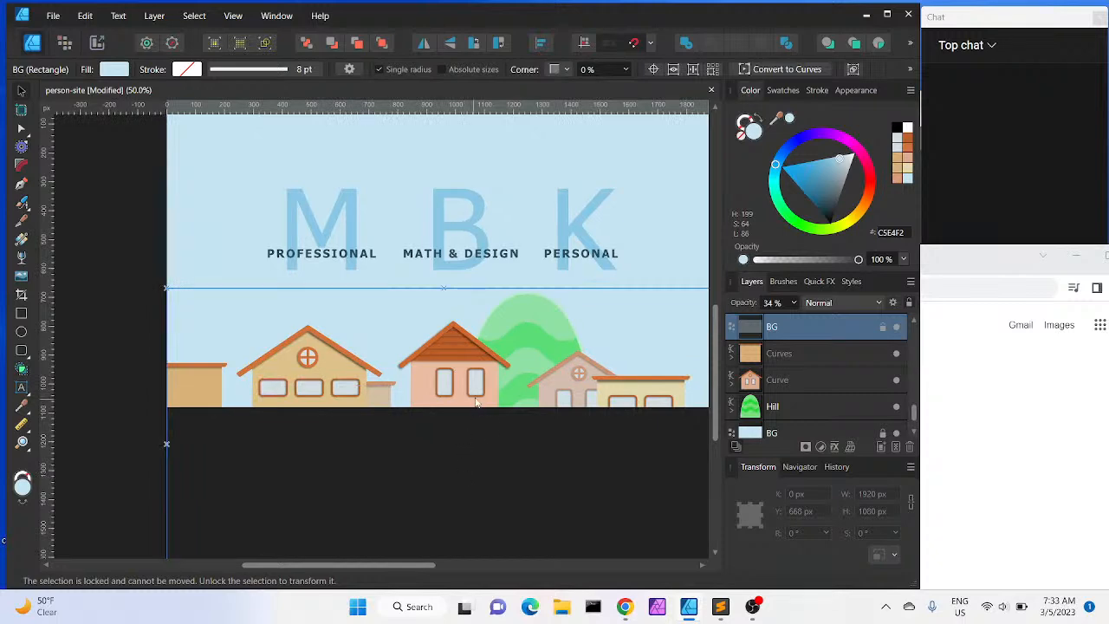
pyautogui.click(802, 390)
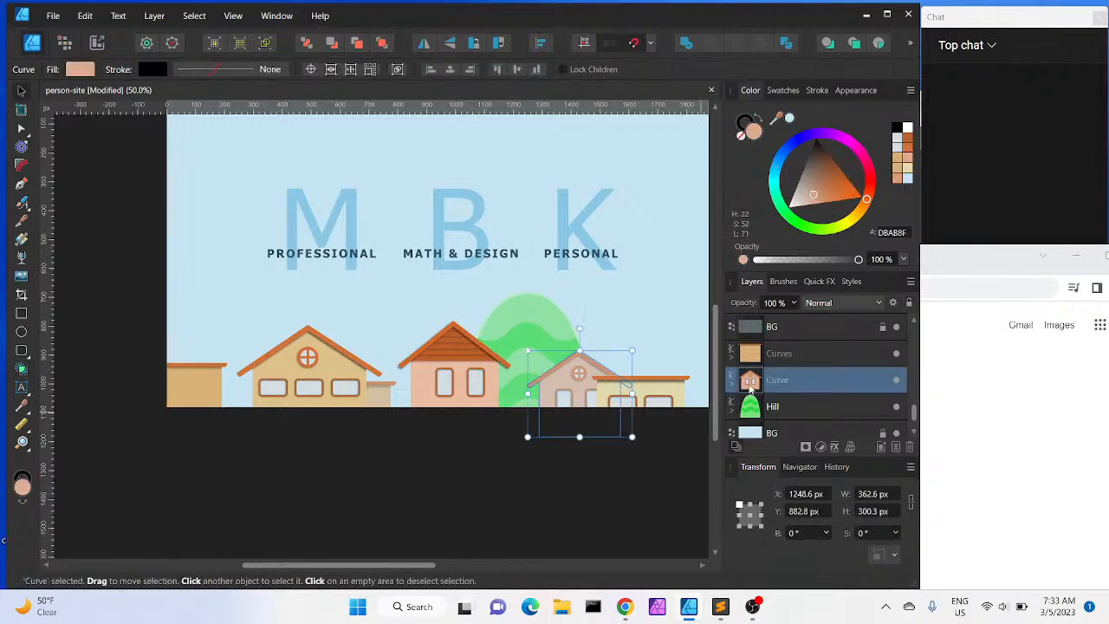
pyautogui.click(804, 407)
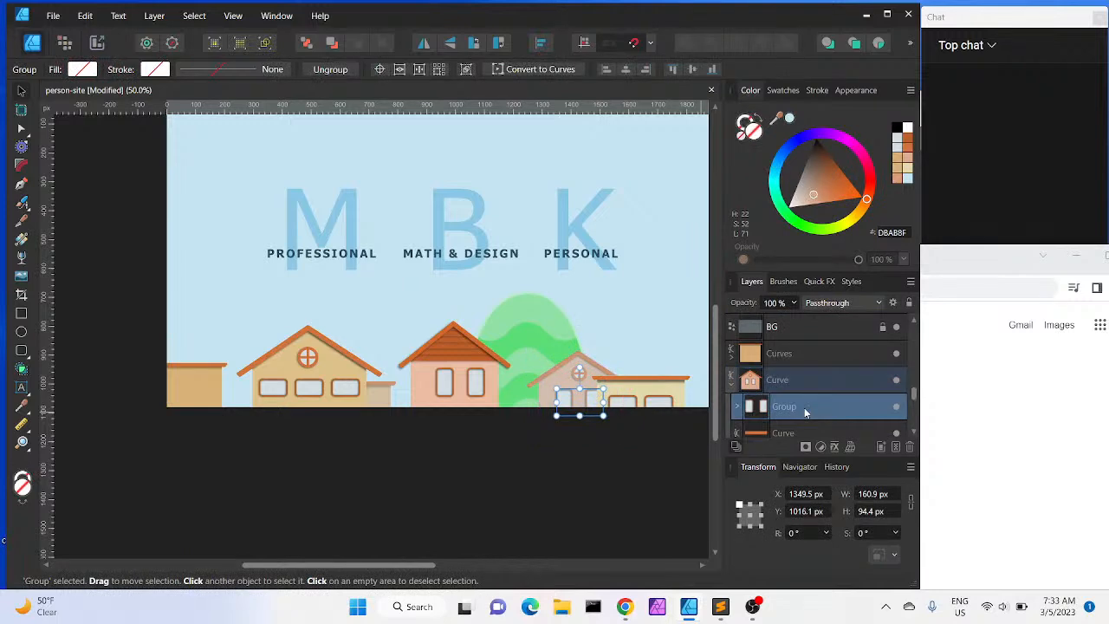
pyautogui.hotkey('ctrl', 'j')
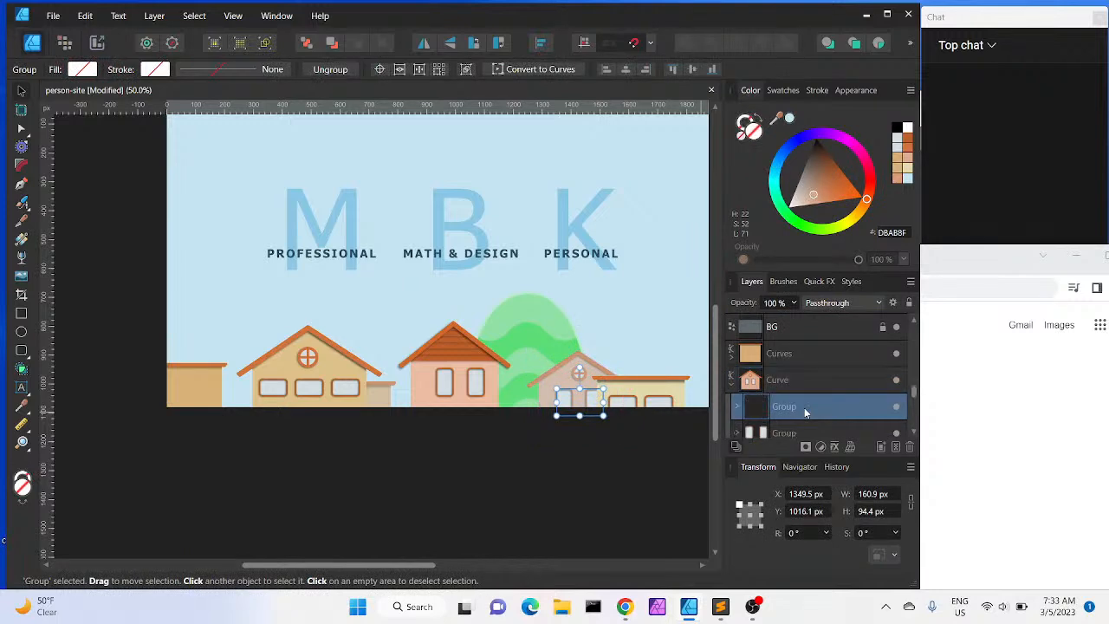
pyautogui.moveTo(784, 407); pyautogui.dragTo(785, 356)
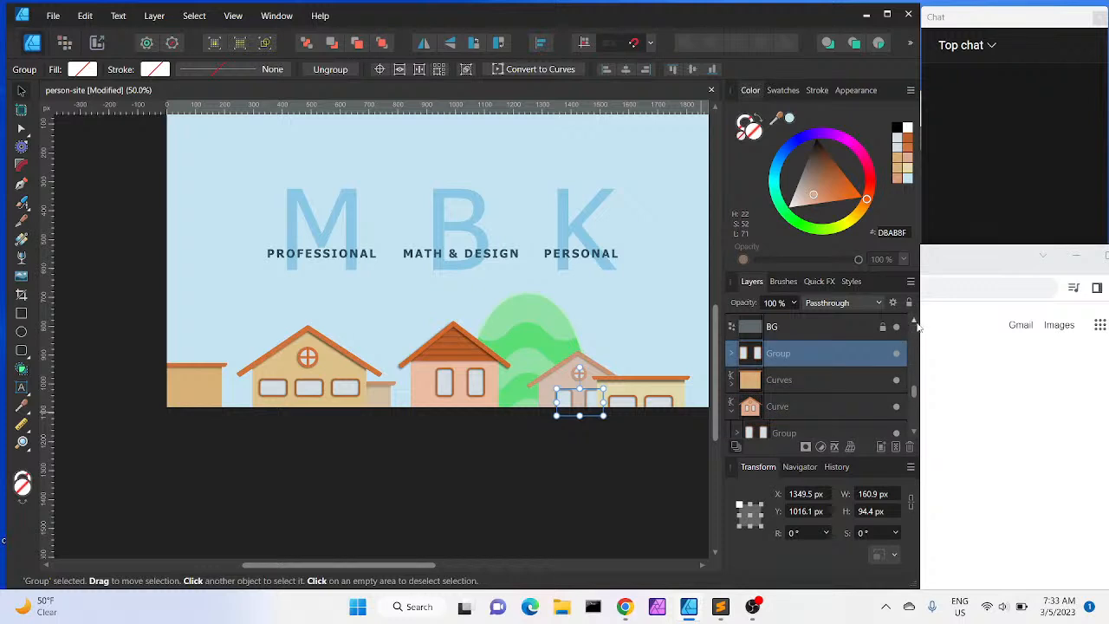
pyautogui.moveTo(782, 356); pyautogui.dragTo(780, 381)
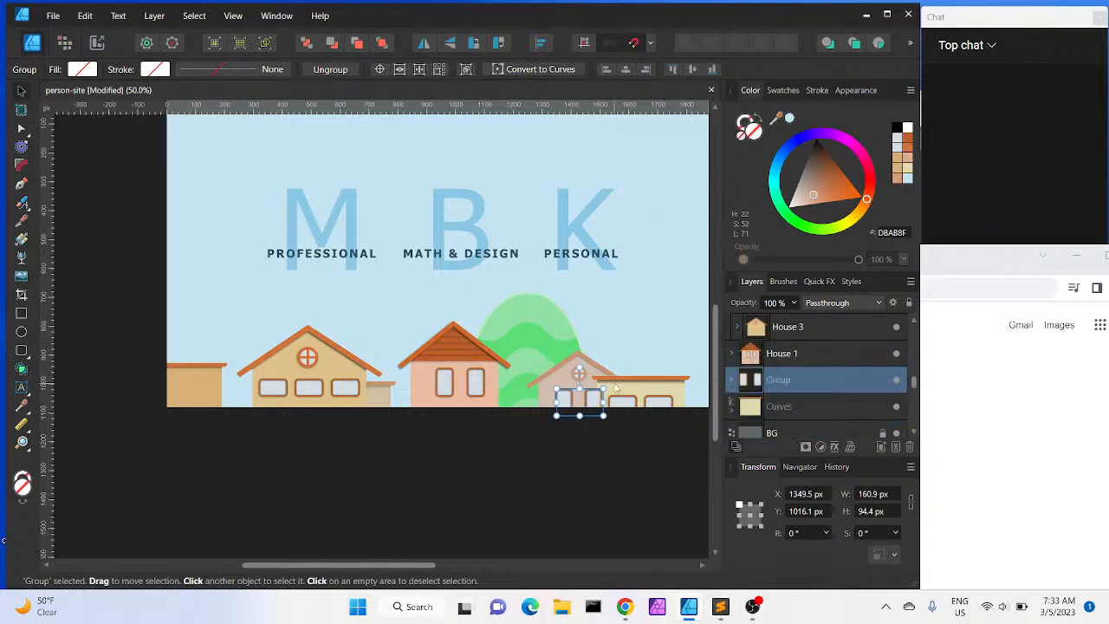
pyautogui.moveTo(598, 400); pyautogui.dragTo(242, 465)
pyautogui.press('Delete')
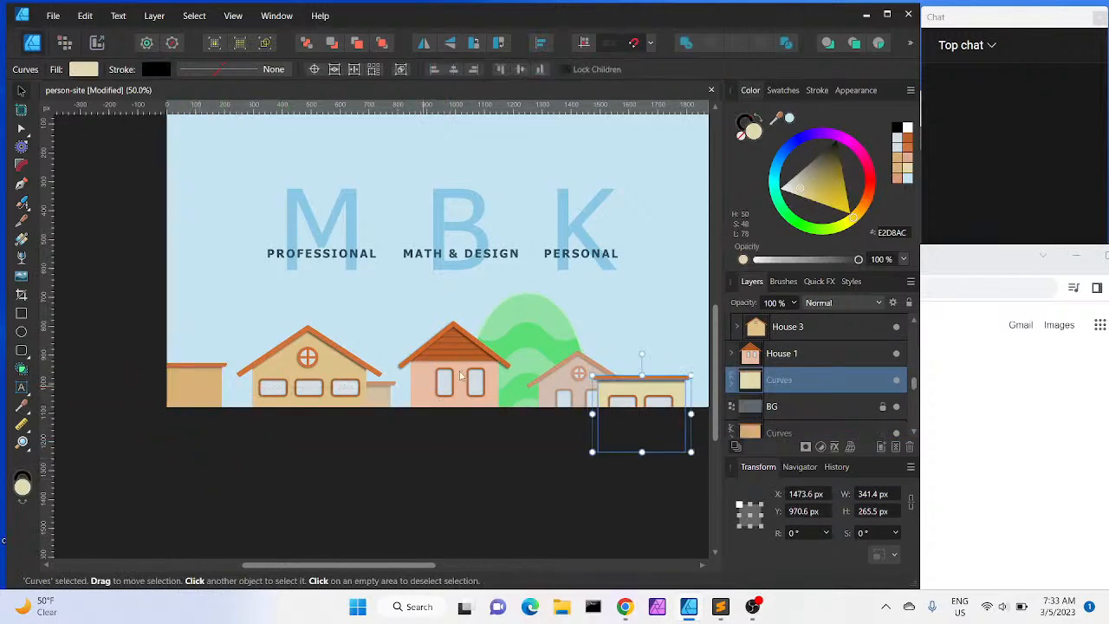
# Copy the middle house's two-window group and place it on the orange building at the left edge
pyautogui.click(462, 374)
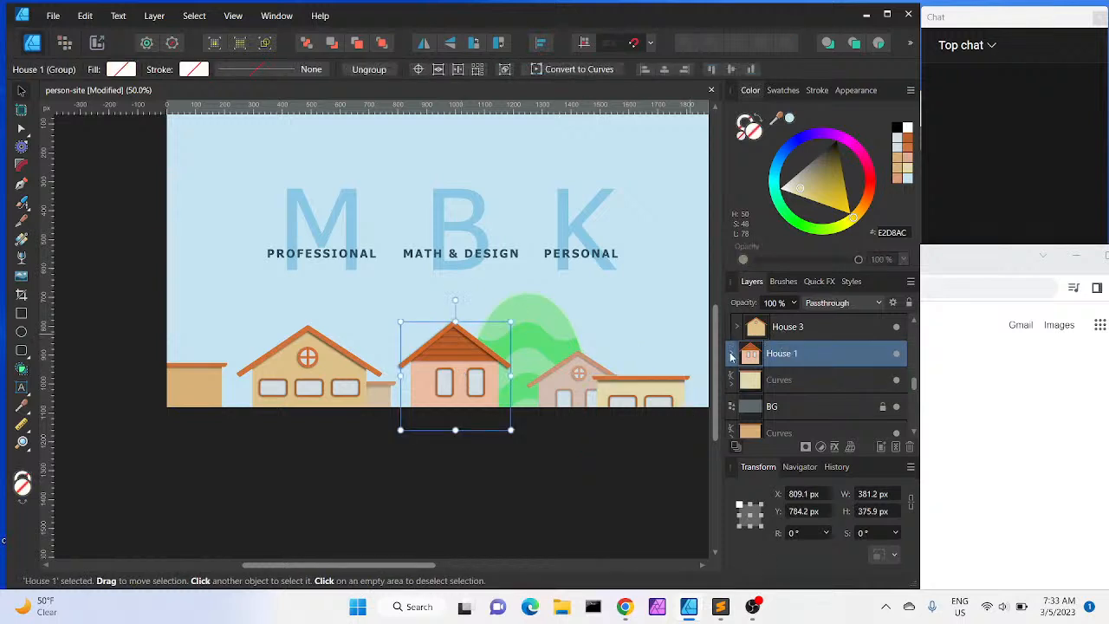
pyautogui.click(734, 353)
pyautogui.click(782, 383)
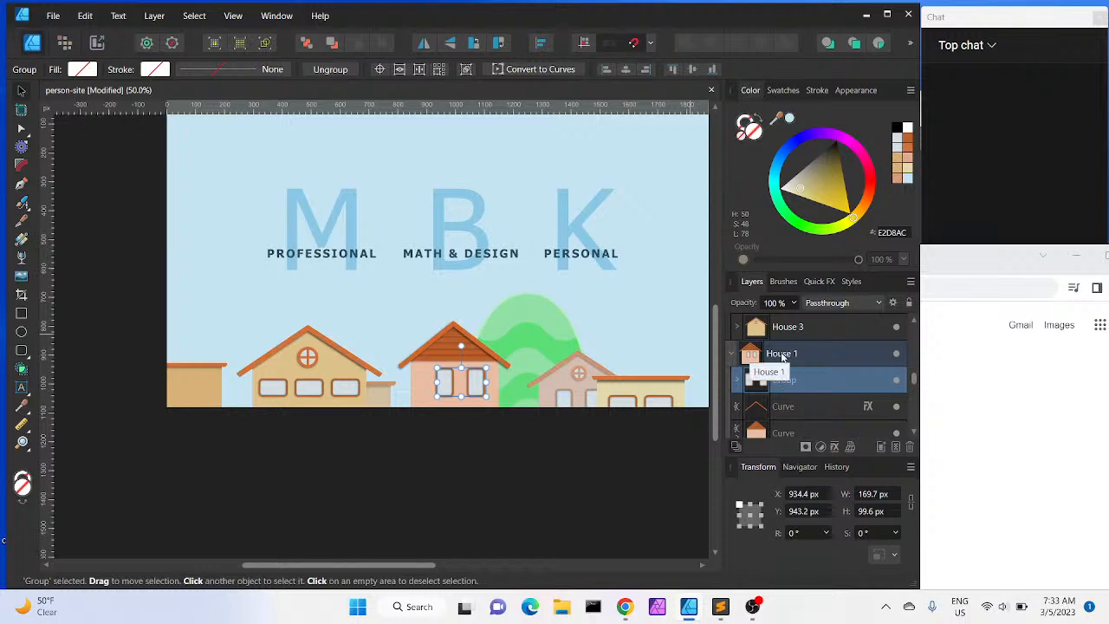
pyautogui.moveTo(762, 381); pyautogui.dragTo(798, 397)
pyautogui.moveTo(477, 385); pyautogui.dragTo(198, 396)
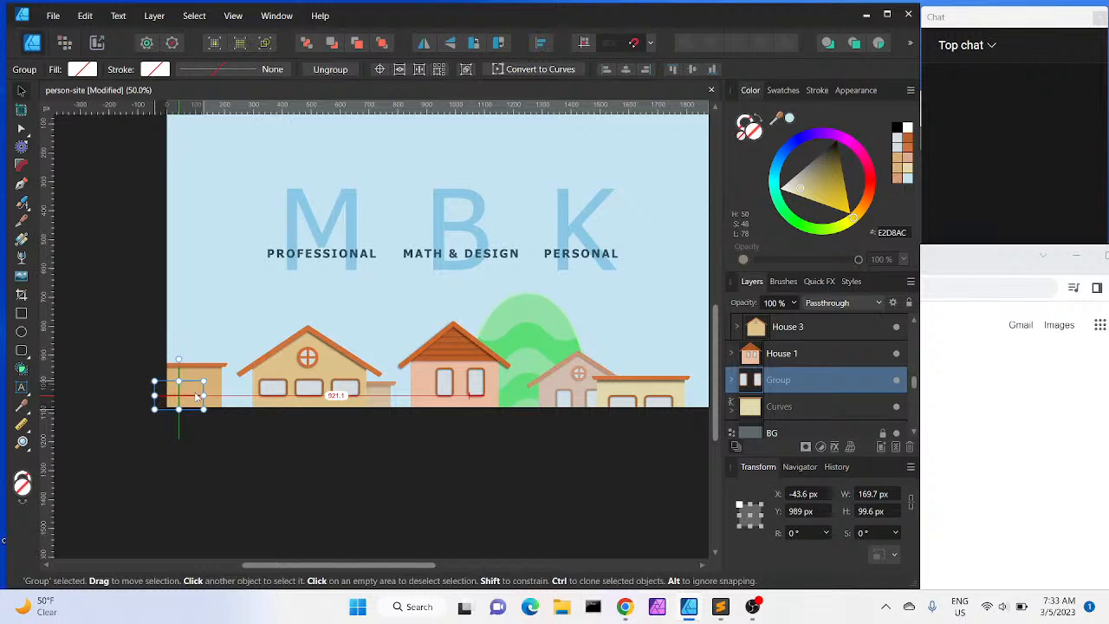
pyautogui.moveTo(197, 396); pyautogui.dragTo(197, 396)
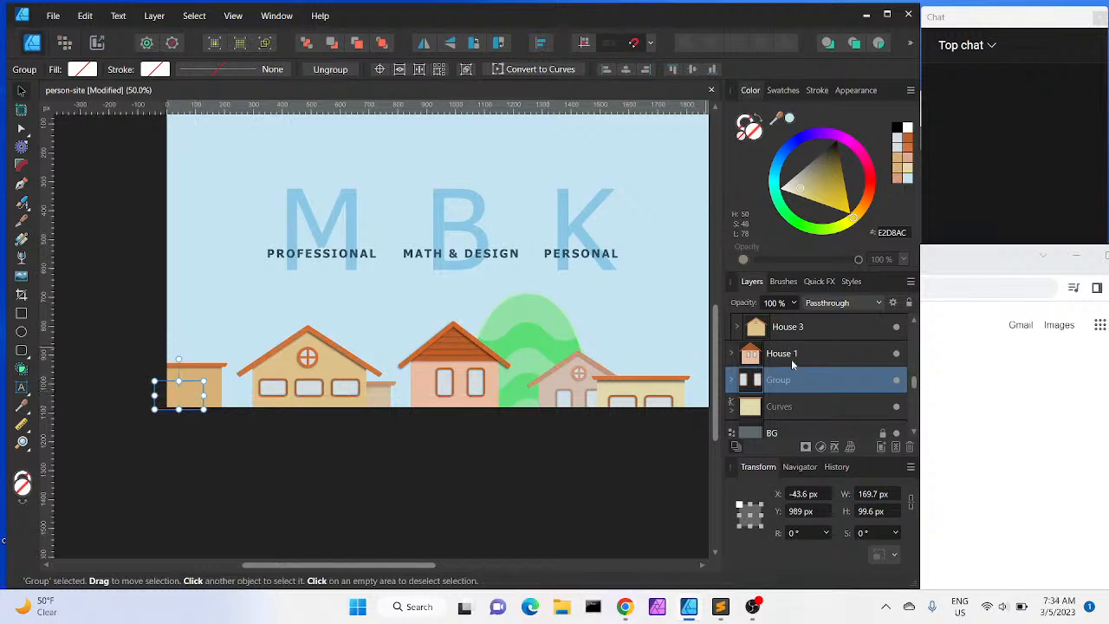
# Move the copied window group lower in the layer stack
pyautogui.scroll(3, 784, 357)
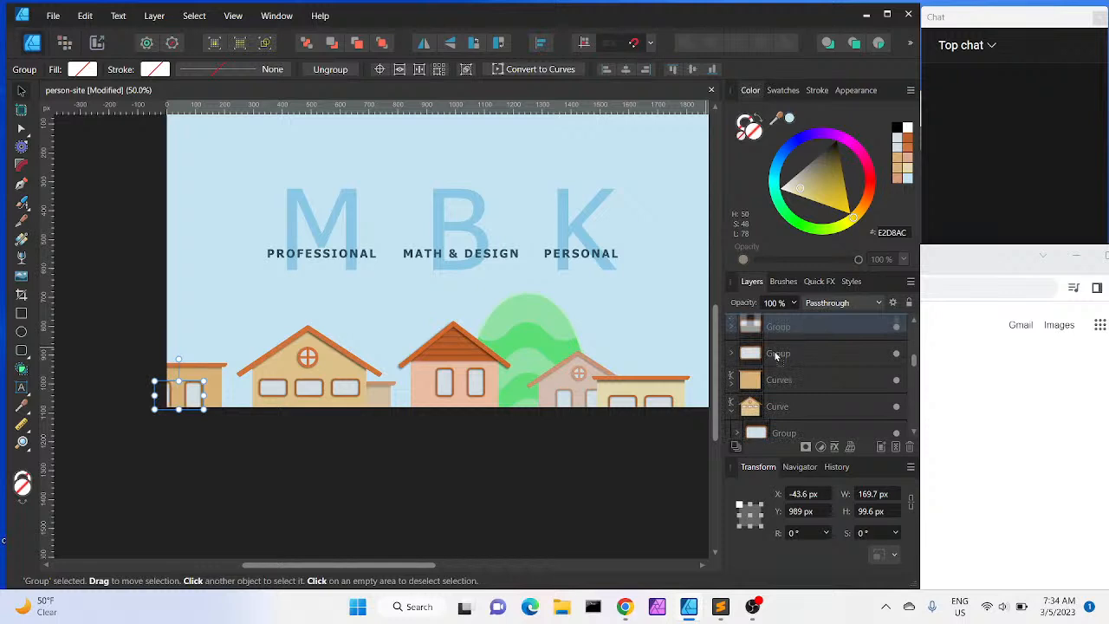
pyautogui.scroll(2, 777, 357)
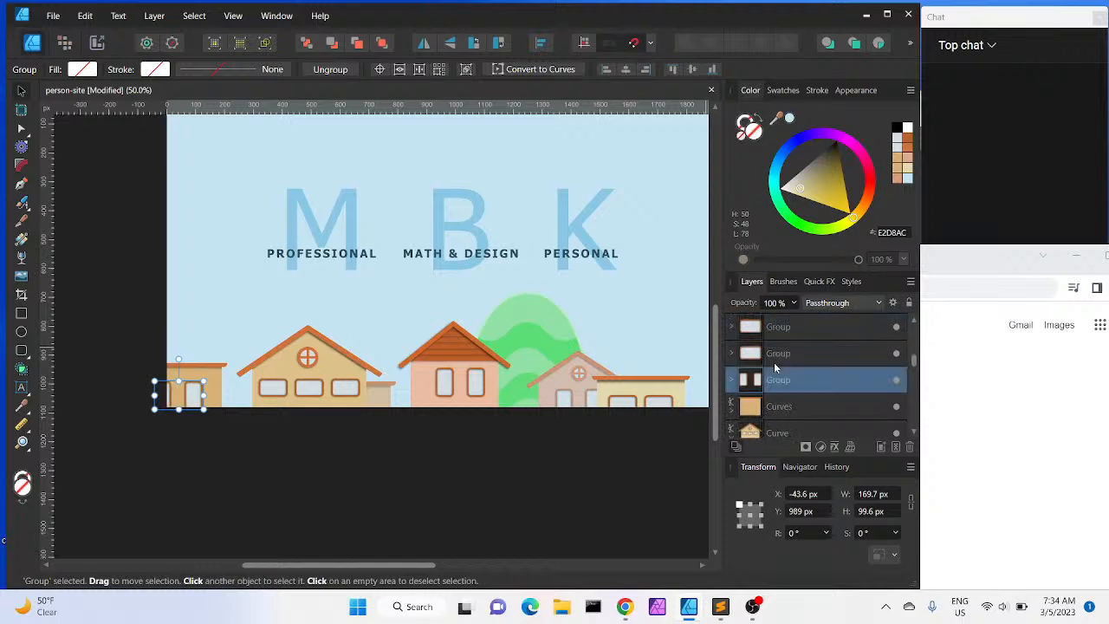
pyautogui.moveTo(782, 389); pyautogui.dragTo(785, 428)
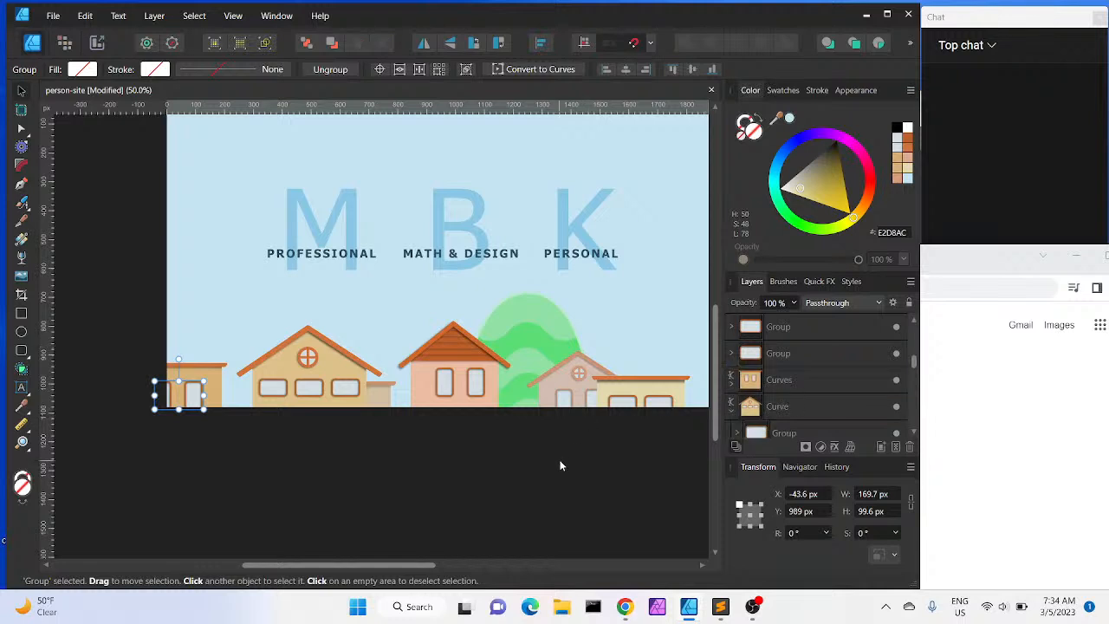
pyautogui.click(560, 449)
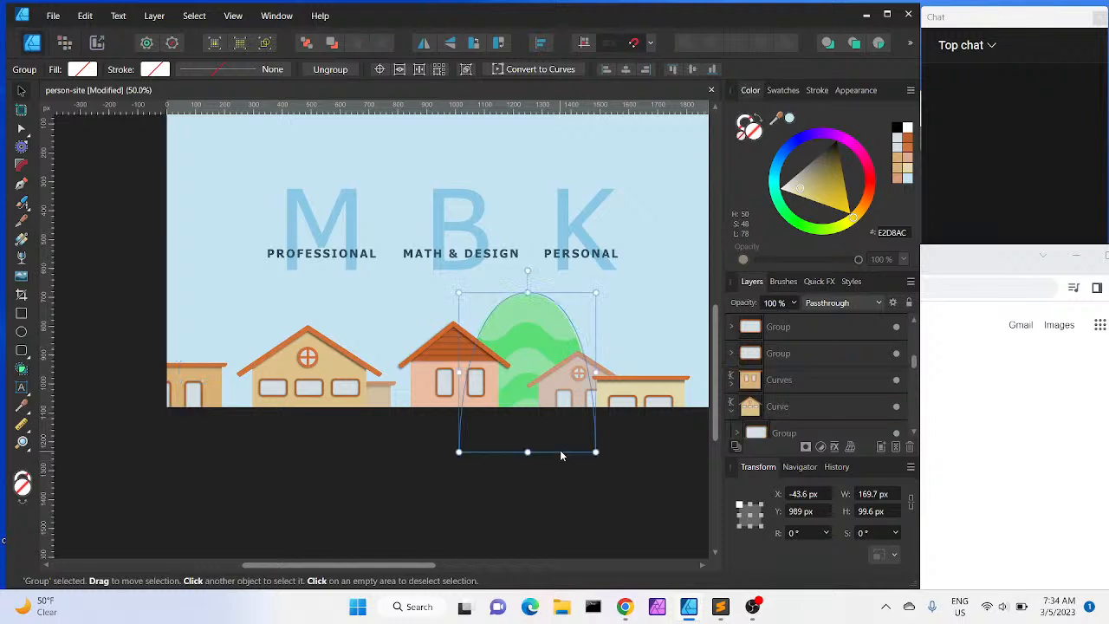
pyautogui.click(406, 473)
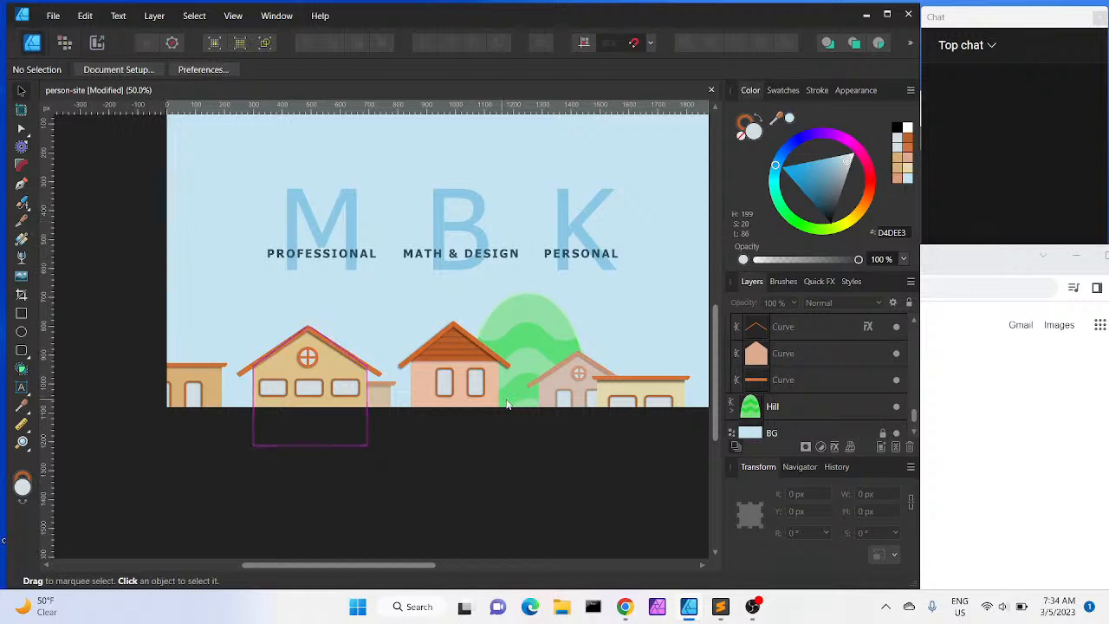
# Move a single window group from the yellow house up the layer stack and scale it to about 41 × 67 px
pyautogui.click(353, 391)
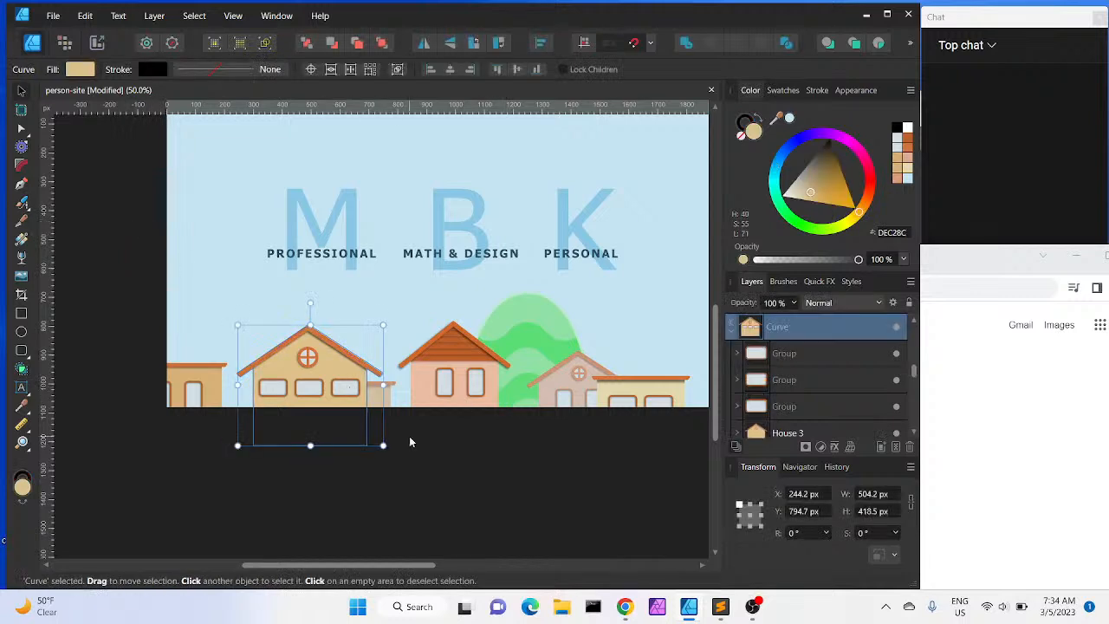
pyautogui.click(815, 352)
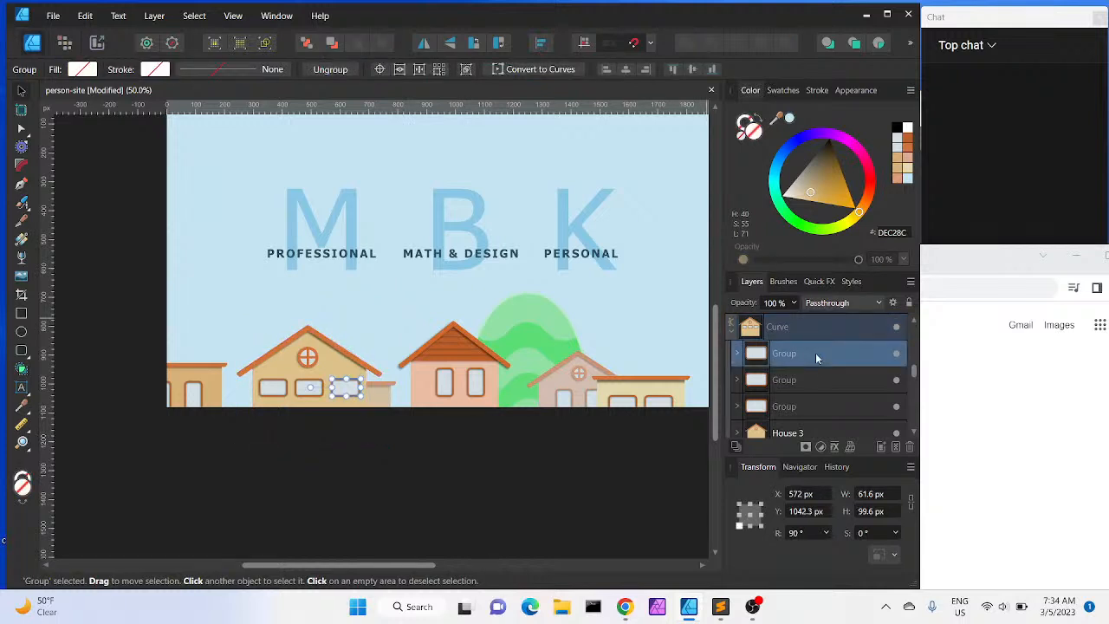
pyautogui.moveTo(817, 356); pyautogui.dragTo(777, 367)
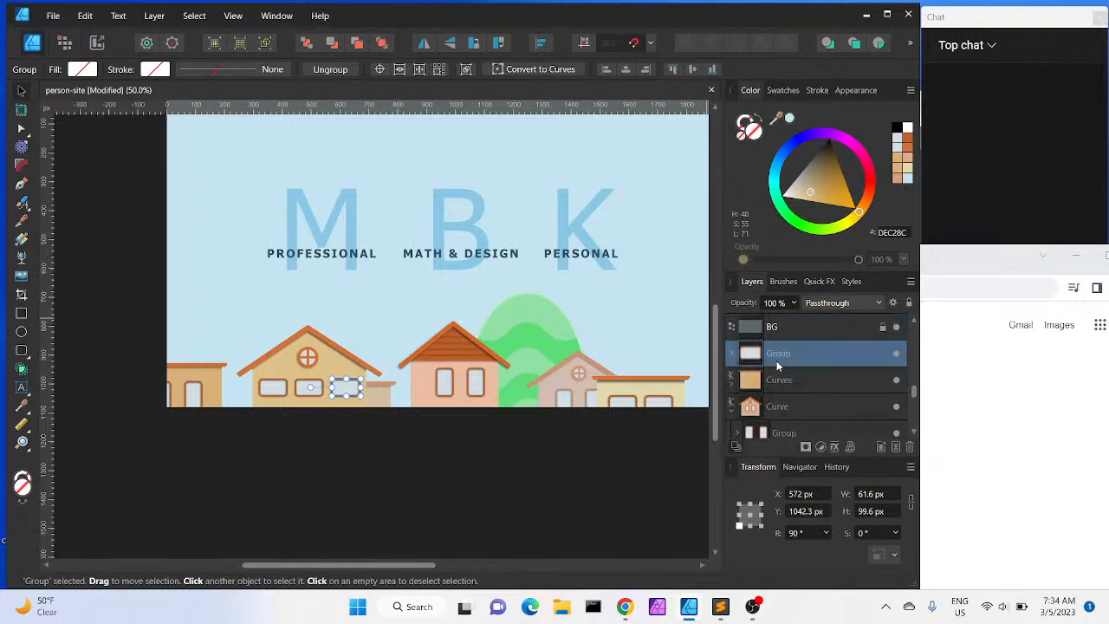
pyautogui.moveTo(351, 388); pyautogui.dragTo(374, 399)
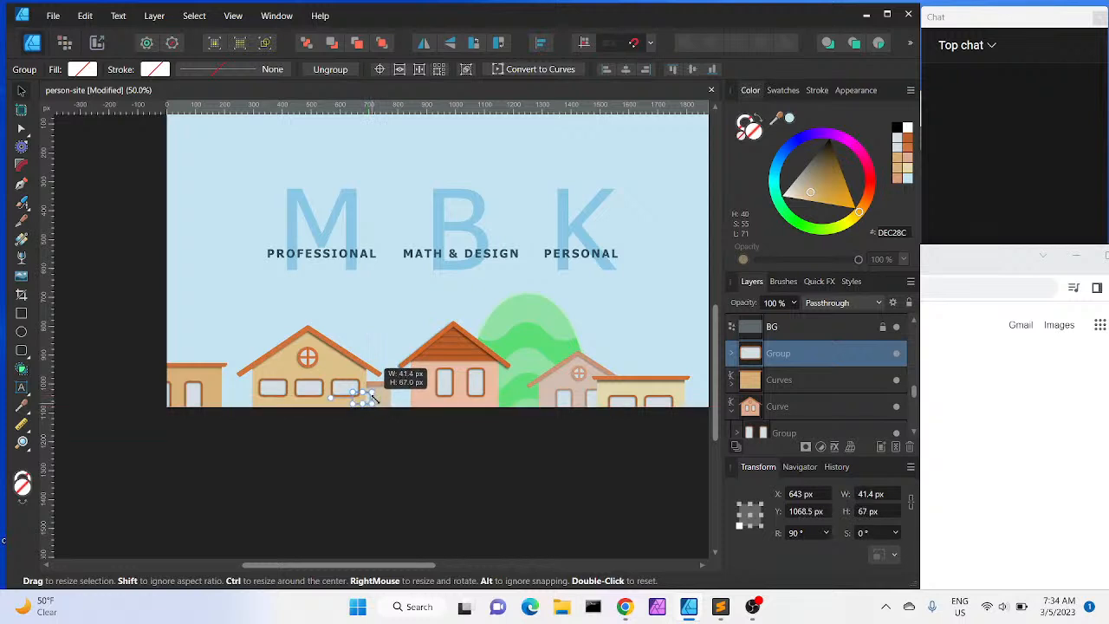
# Nudge the small window onto the narrow building beside the yellow house, undoing the final nudge
pyautogui.press('Right')
pyautogui.press('Right')
pyautogui.press('Right')
pyautogui.press('Right')
pyautogui.press('Right')
pyautogui.press('Right')
pyautogui.press('Right')
pyautogui.press('Right')
pyautogui.press('Down')
pyautogui.press('Down')
pyautogui.press('Down')
pyautogui.press('Down')
pyautogui.press('Right')
pyautogui.press('Right')
pyautogui.press('Right')
pyautogui.press('Right')
pyautogui.press('Right')
pyautogui.press('Right')
pyautogui.press('Right')
pyautogui.press('Right')
pyautogui.press('Right')
pyautogui.press('Right')
pyautogui.press('Right')
pyautogui.press('Right')
pyautogui.press('Right')
pyautogui.press('Right')
pyautogui.press('Right')
pyautogui.press('Right')
pyautogui.press('Right')
pyautogui.press('Right')
pyautogui.press('Right')
pyautogui.press('Right')
pyautogui.press('Up')
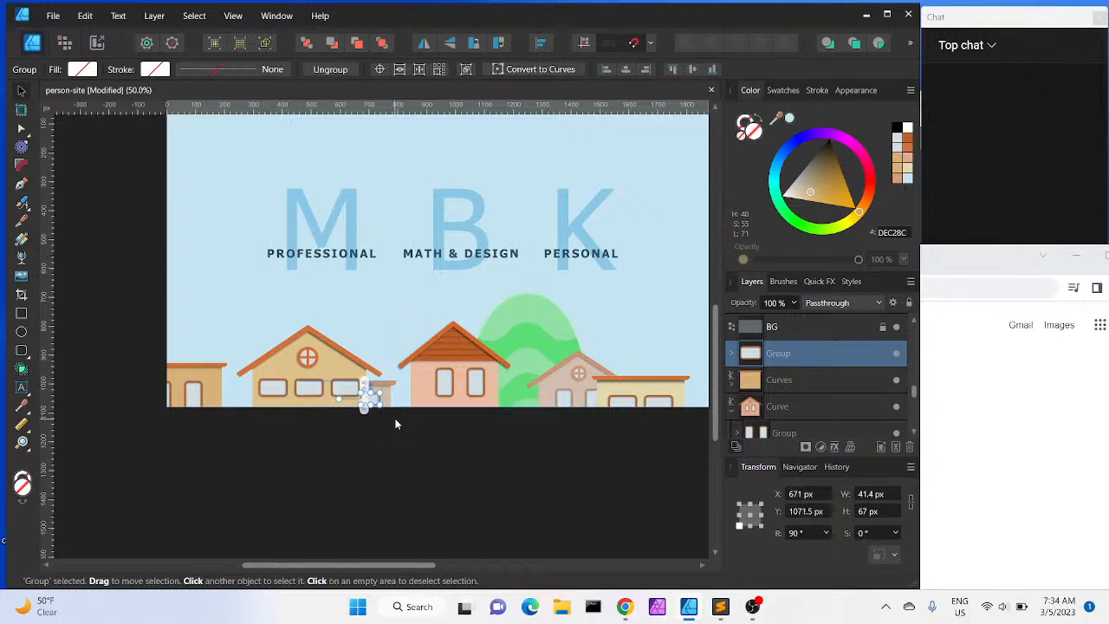
pyautogui.hotkey('ctrl', 'z')
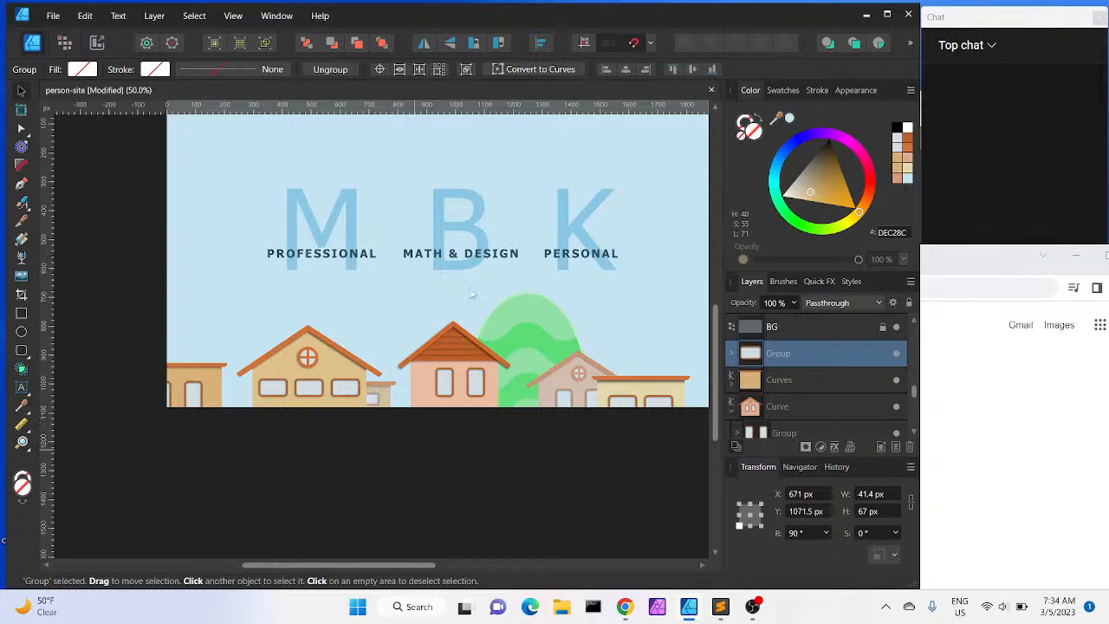
pyautogui.click(113, 218)
pyautogui.scroll(2, 161, 367)
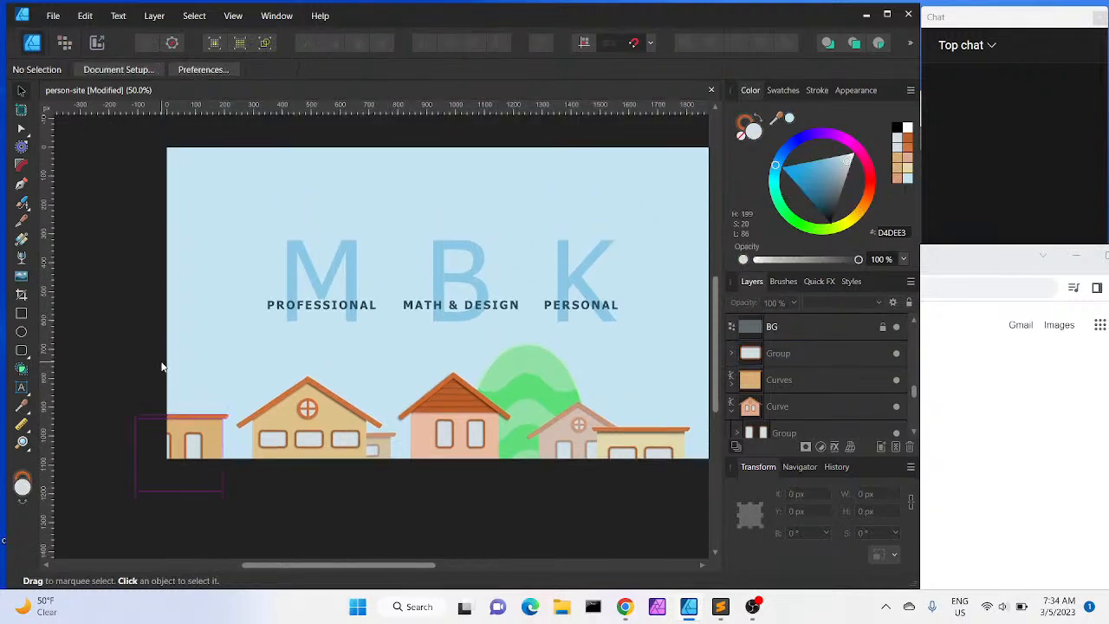
# Nudge the yellow house with the round window about 7 px to the left
pyautogui.hscroll(1, 161, 366)
pyautogui.scroll(2, 161, 366)
pyautogui.scroll(-1, 161, 367)
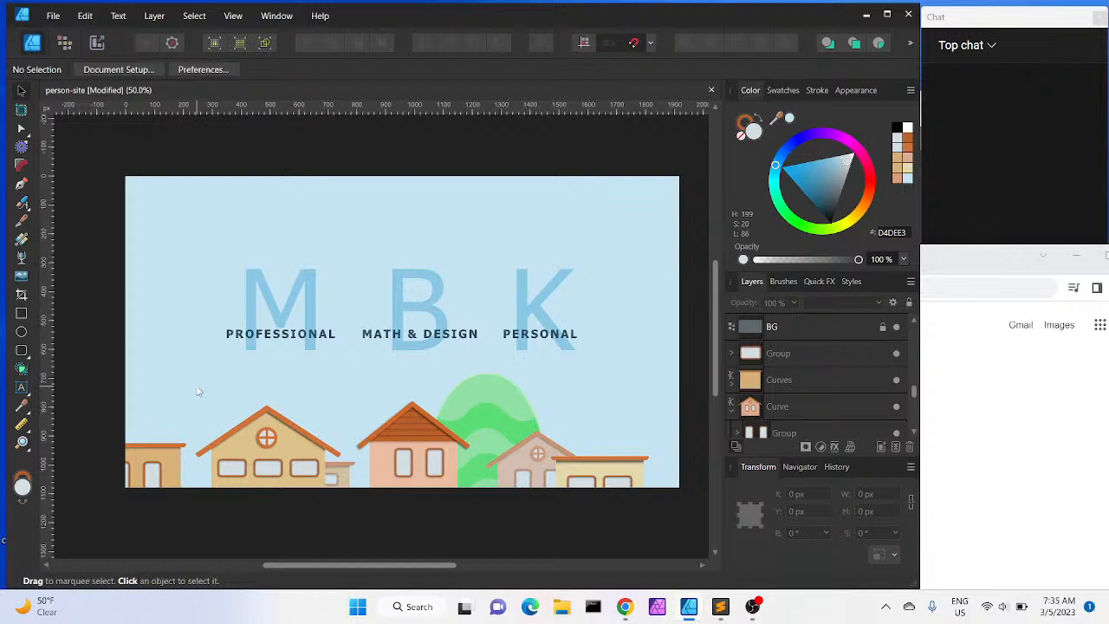
pyautogui.moveTo(191, 389); pyautogui.dragTo(344, 511)
pyautogui.click(317, 518)
pyautogui.click(395, 506)
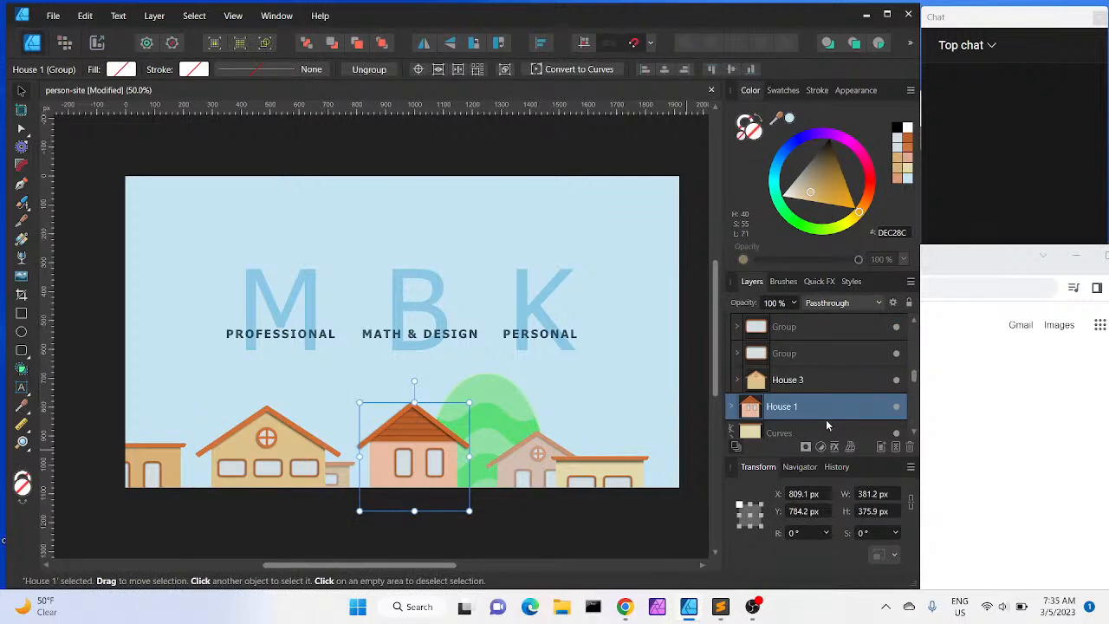
pyautogui.click(254, 503)
pyautogui.moveTo(255, 504); pyautogui.dragTo(255, 503)
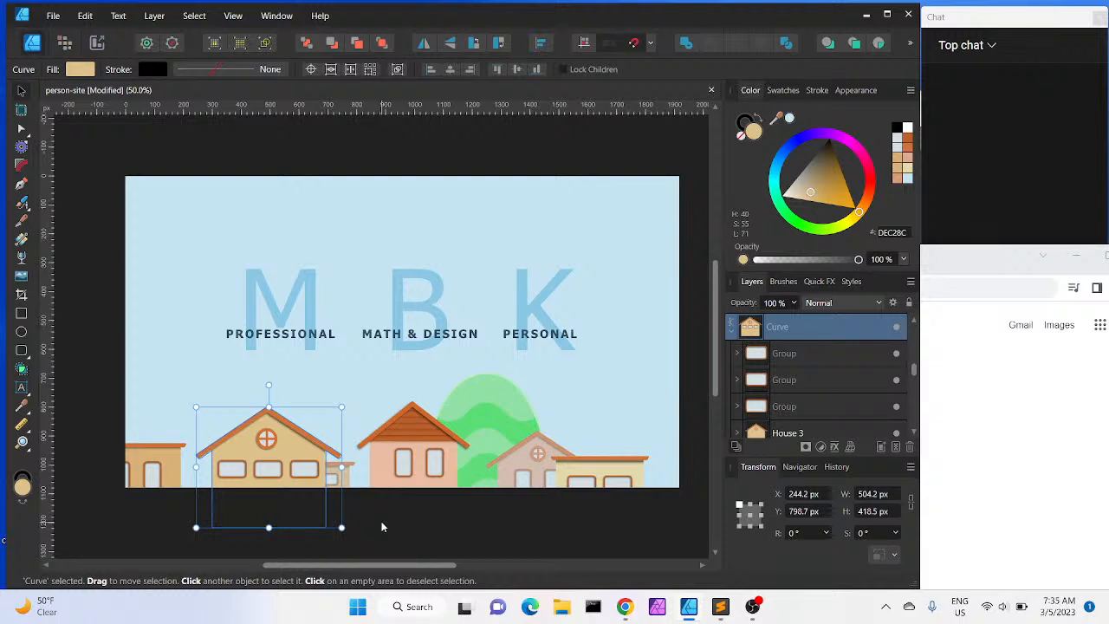
pyautogui.press('Down')
pyautogui.press('Down')
pyautogui.press('Down')
pyautogui.press('Down')
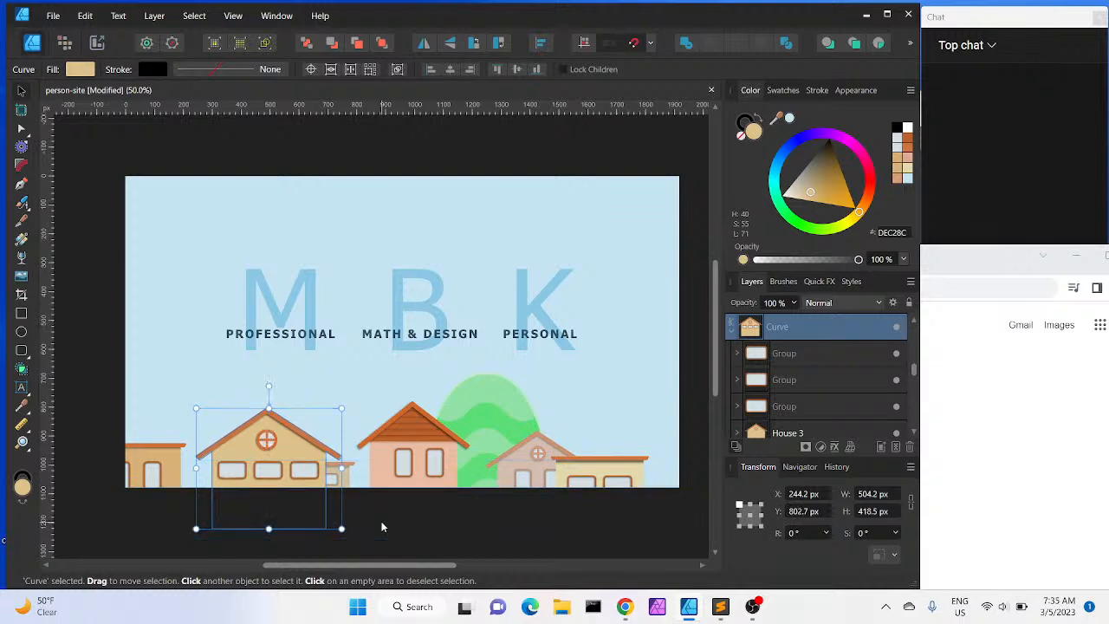
pyautogui.press('Up')
pyautogui.press('Up')
pyautogui.press('Left')
pyautogui.press('Left')
pyautogui.press('Left')
pyautogui.press('Left')
pyautogui.press('Left')
pyautogui.press('Left')
pyautogui.press('Left')
pyautogui.press('Up')
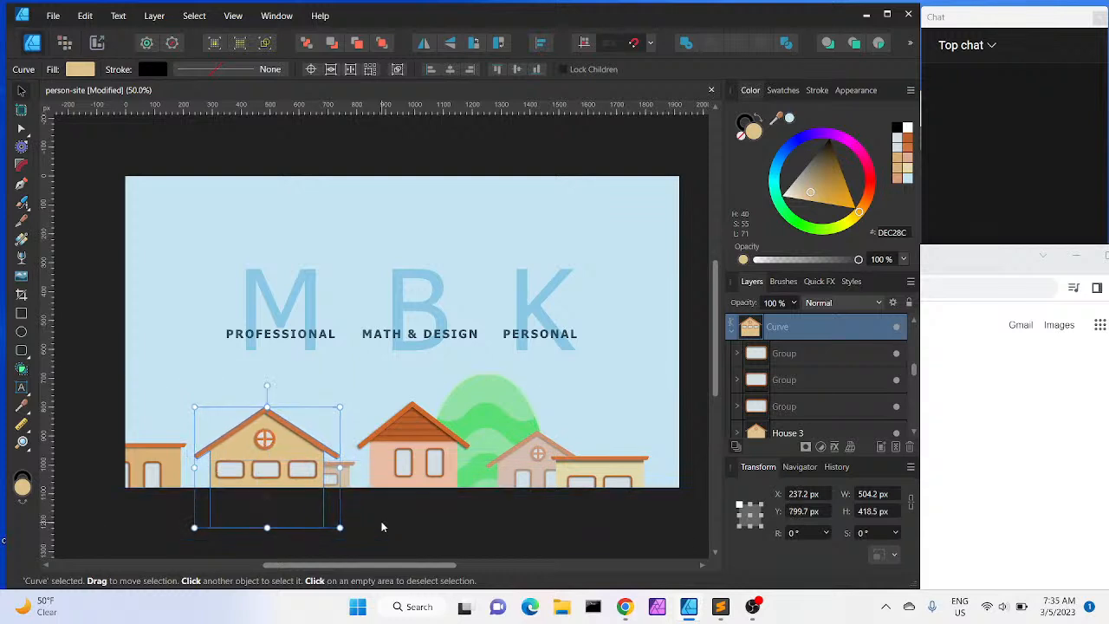
pyautogui.press('Up')
pyautogui.press('Down')
pyautogui.click(399, 427)
pyautogui.press('Down')
pyautogui.press('Down')
pyautogui.press('Down')
pyautogui.press('Down')
pyautogui.press('Down')
pyautogui.press('Down')
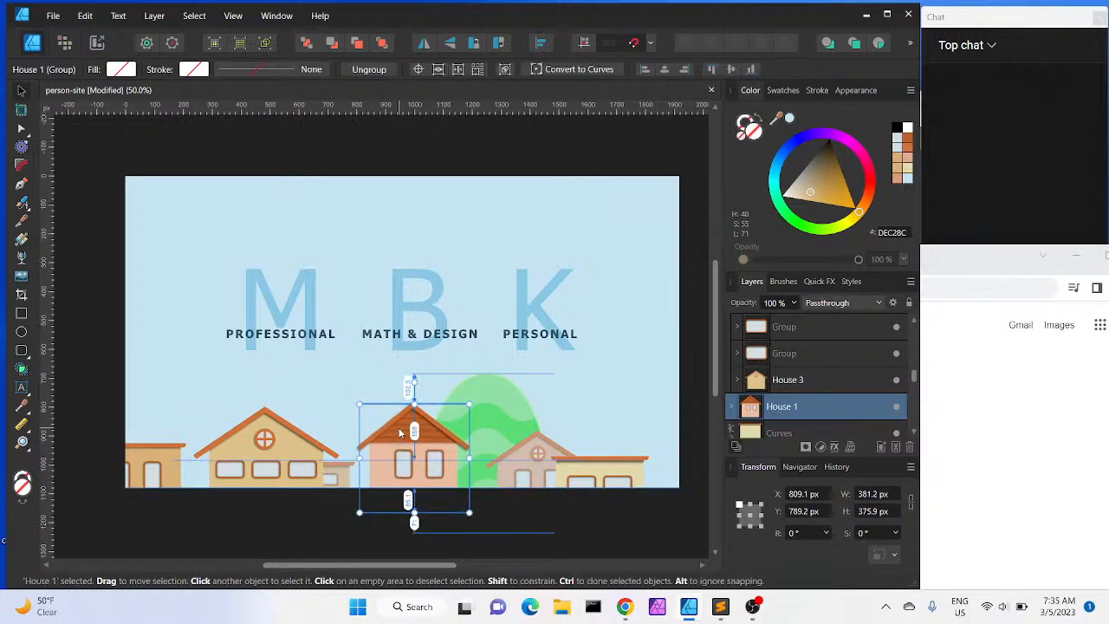
pyautogui.press('Up')
pyautogui.press('Up')
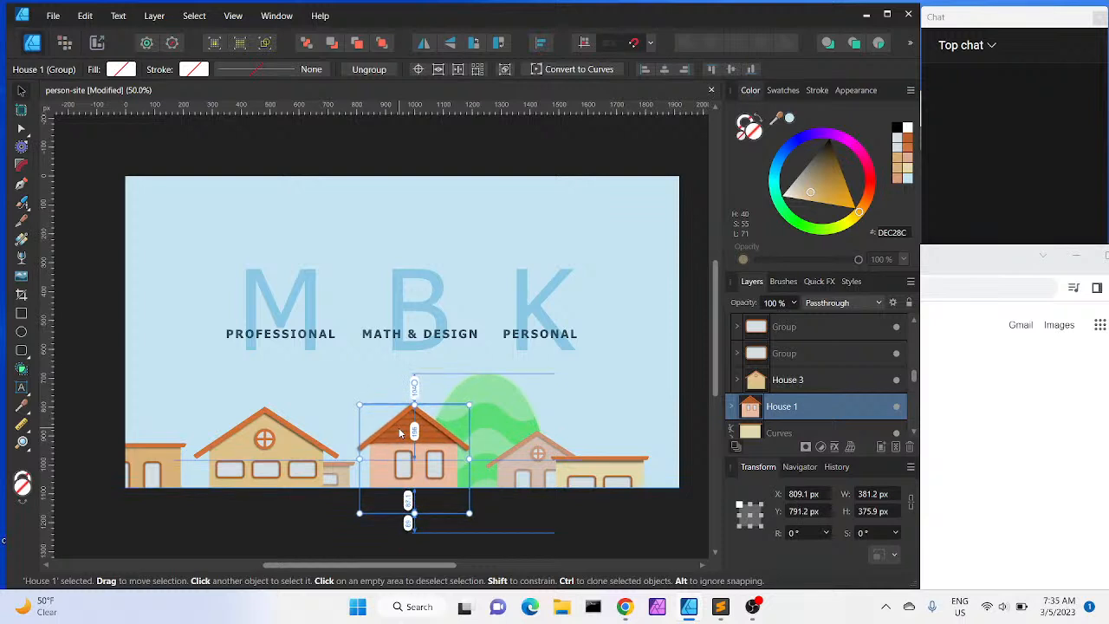
pyautogui.press('Up')
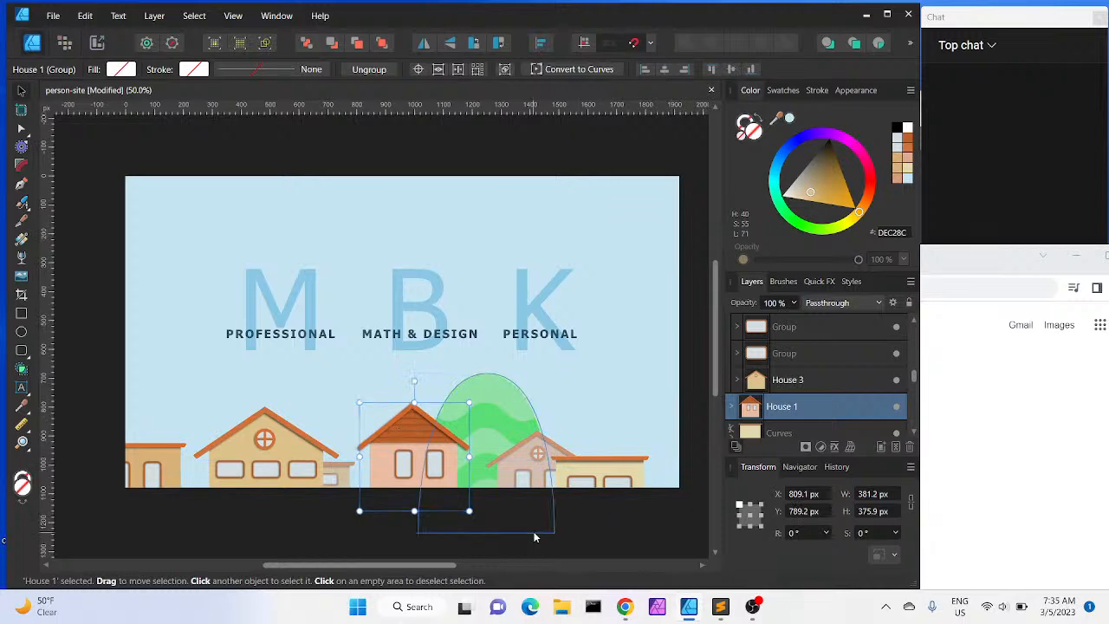
pyautogui.click(642, 531)
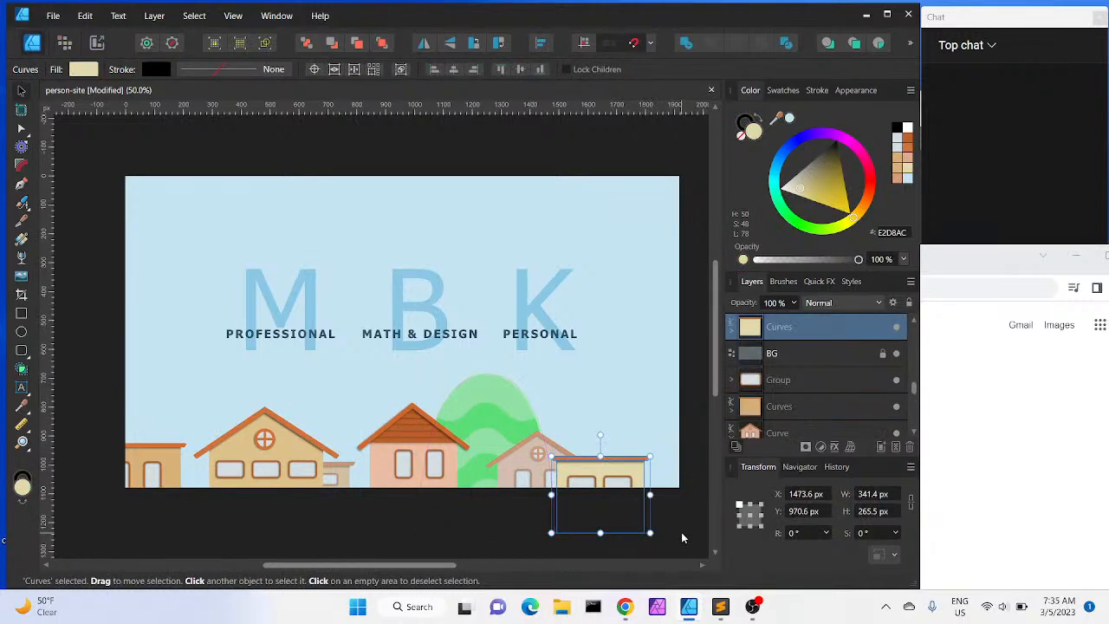
pyautogui.click(681, 532)
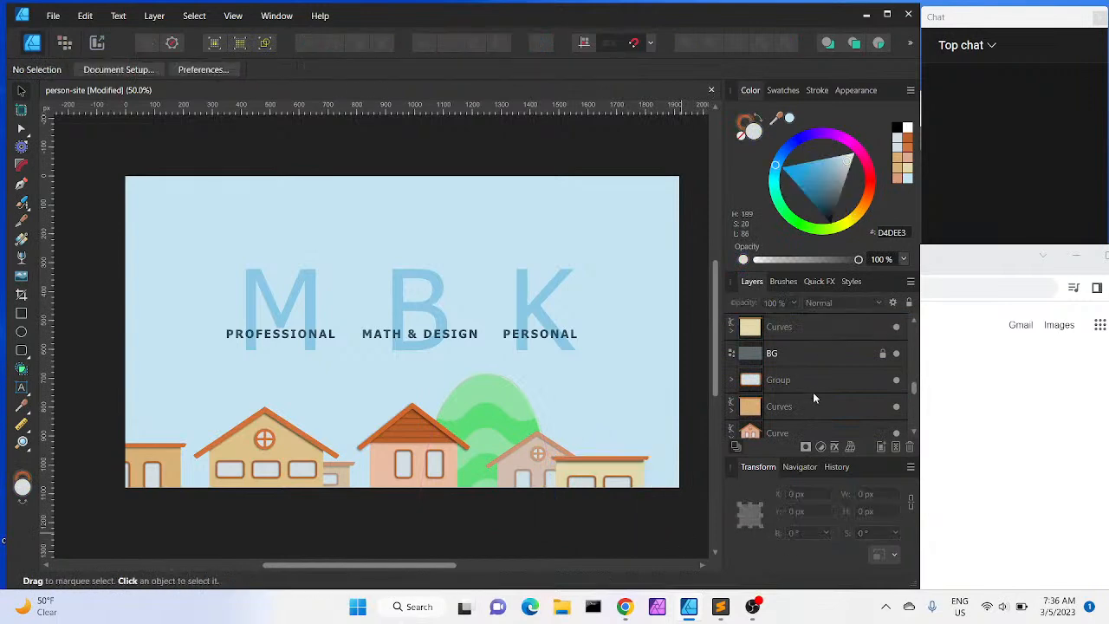
# Lighten the hill's colour to a lightness of 80 (AFE9BE) in the colour chooser
pyautogui.click(487, 399)
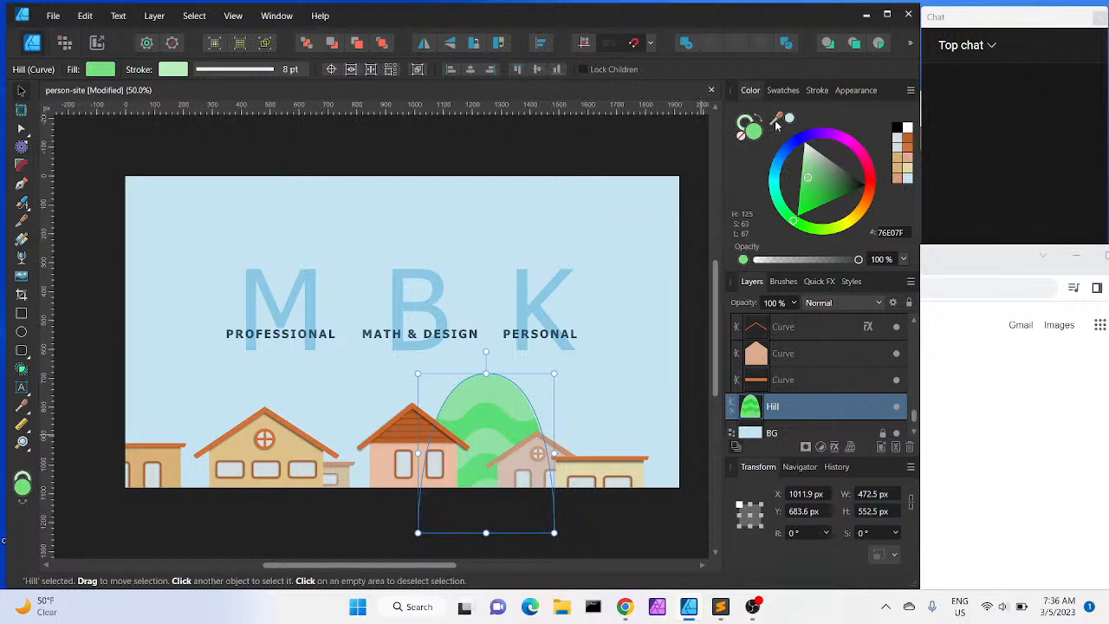
pyautogui.moveTo(777, 124); pyautogui.dragTo(487, 390)
pyautogui.click(744, 121)
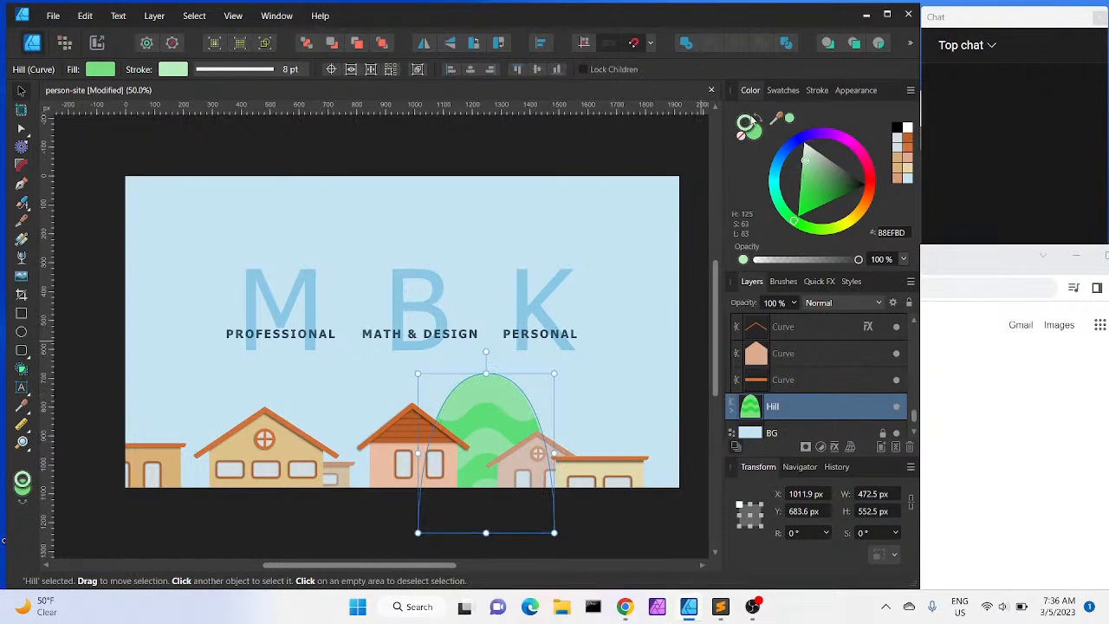
pyautogui.click(790, 118)
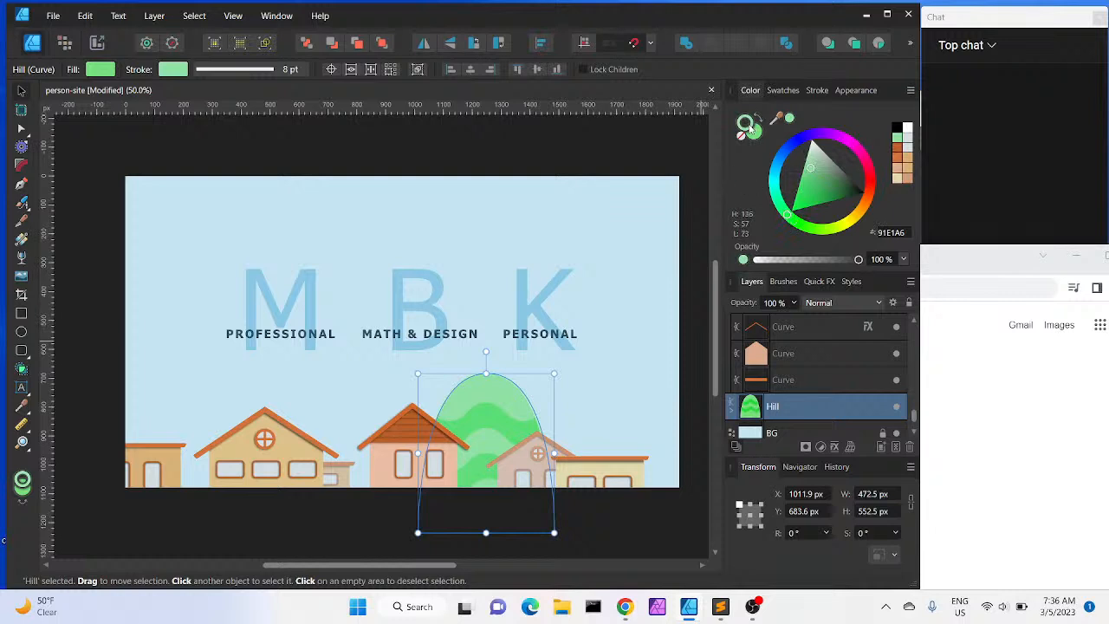
pyautogui.doubleClick(750, 127)
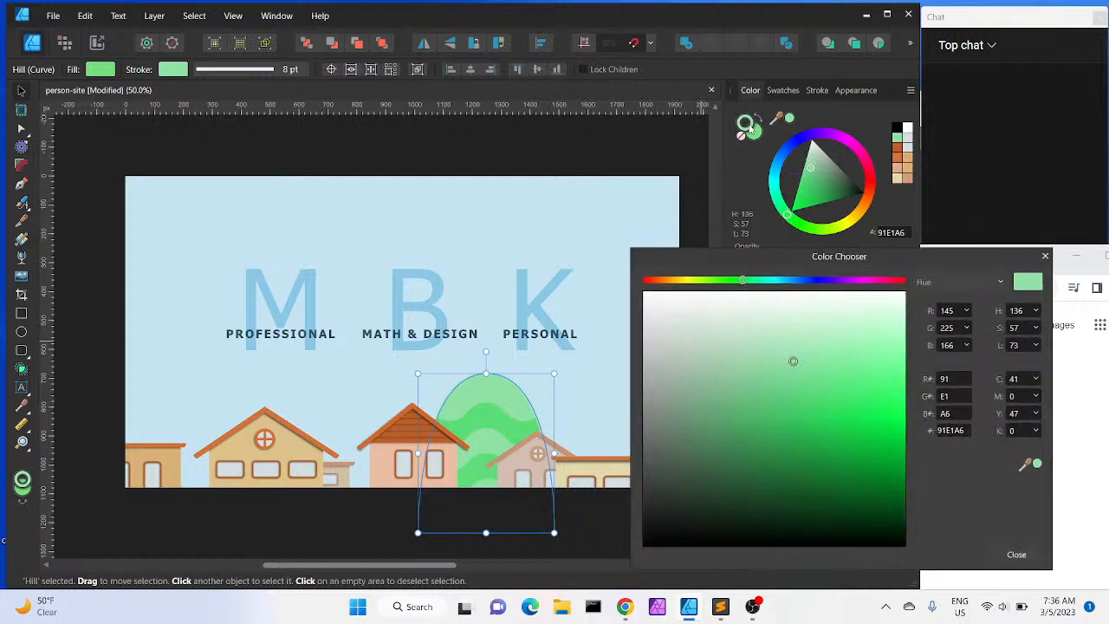
pyautogui.click(1036, 346)
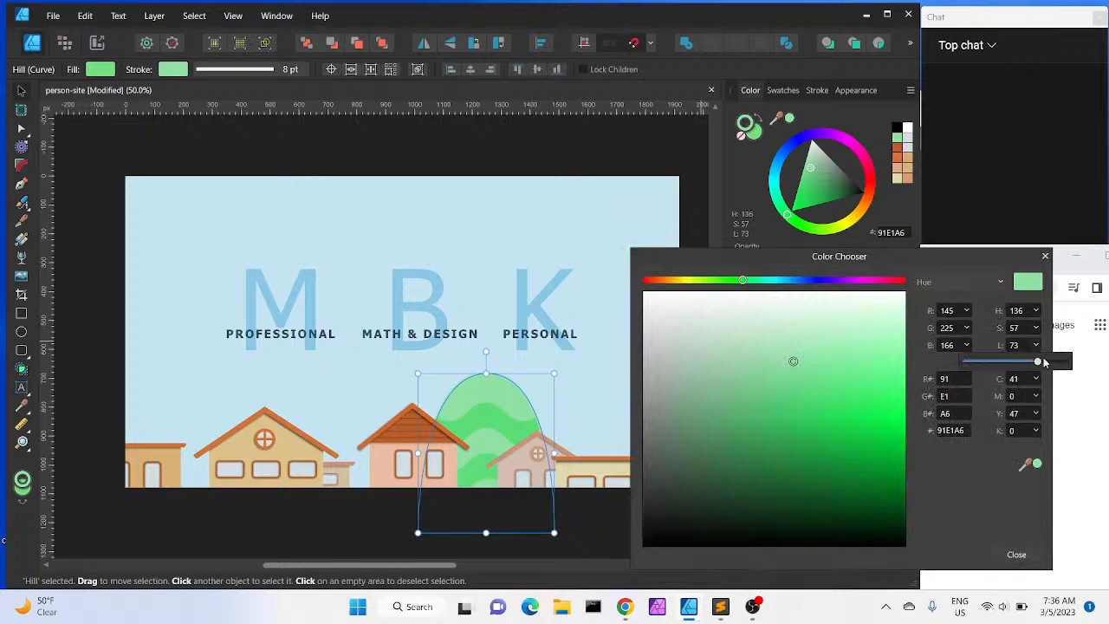
pyautogui.click(1046, 360)
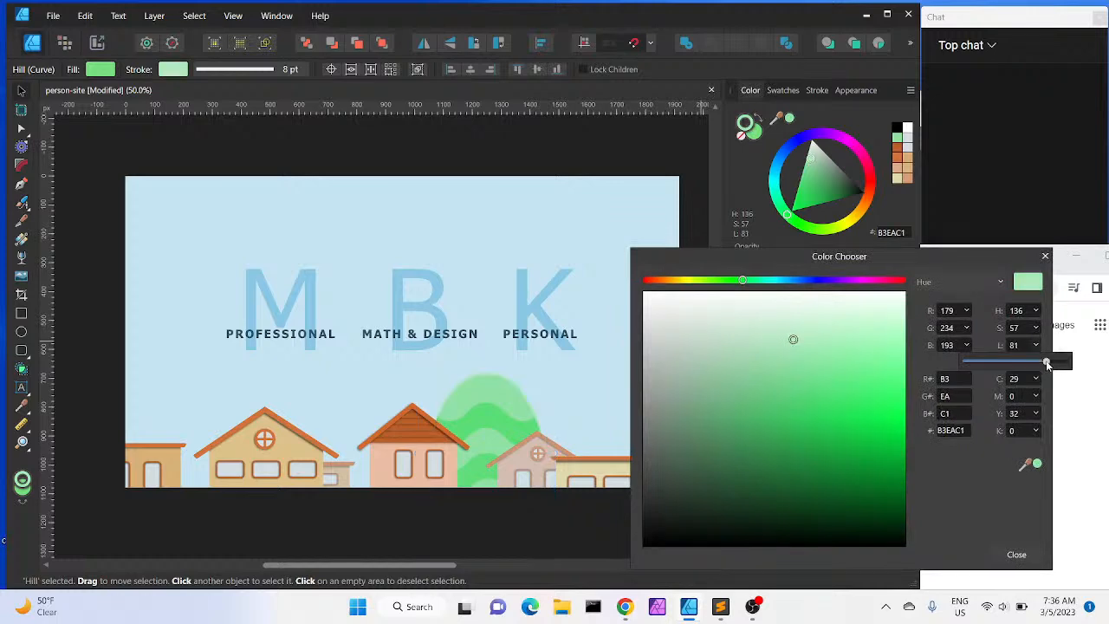
pyautogui.moveTo(1046, 360); pyautogui.dragTo(1044, 360)
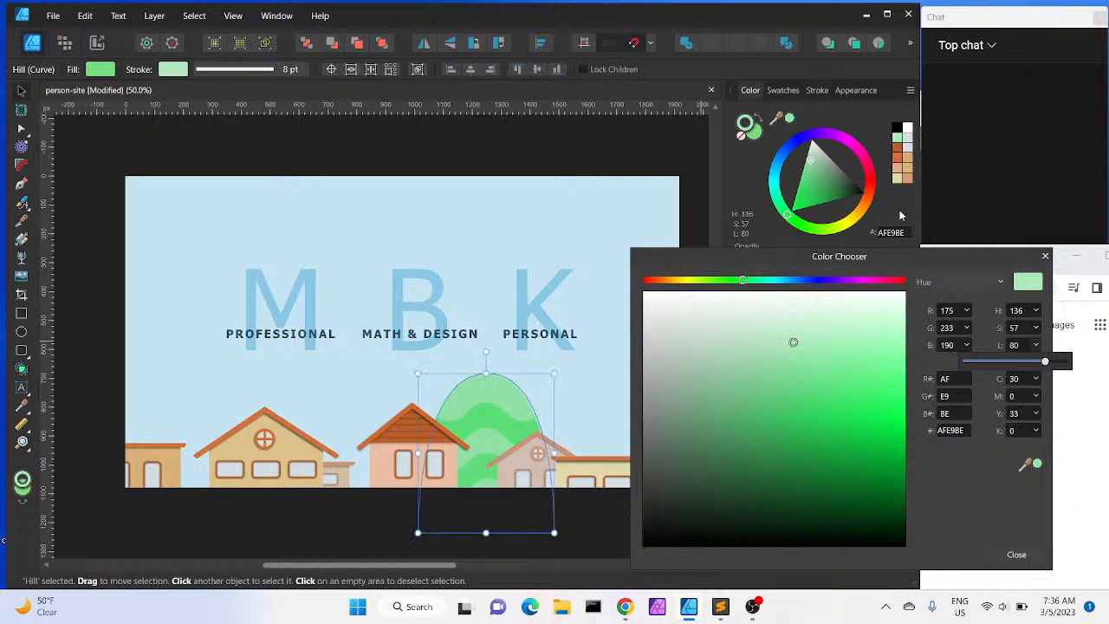
pyautogui.click(1043, 257)
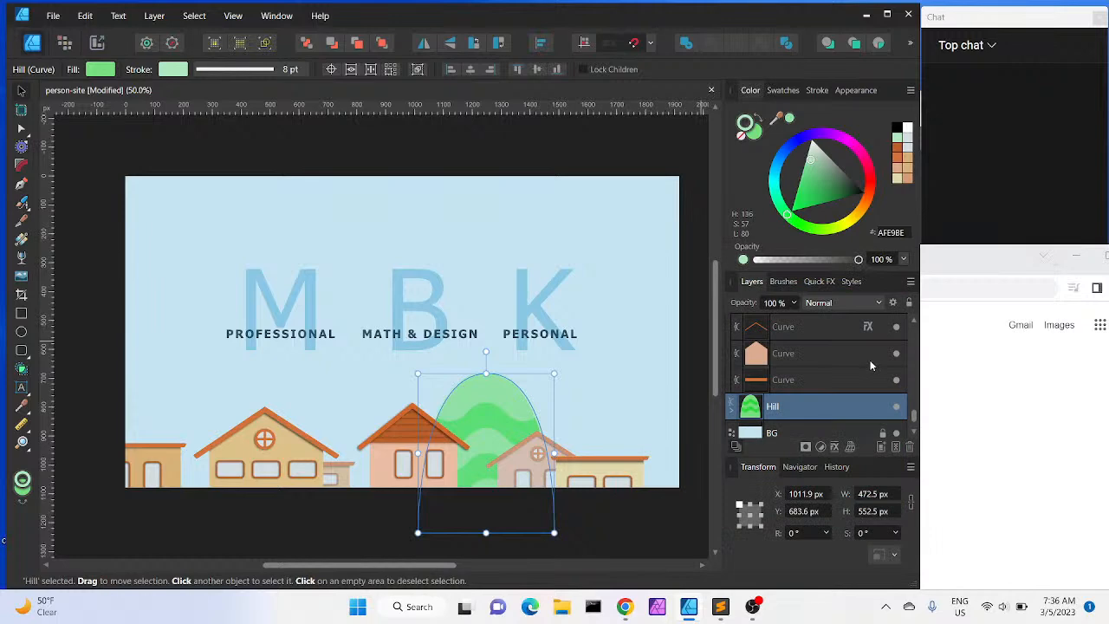
# Try to reorder the hill layer in the layer stack, undoing the move and deselecting
pyautogui.moveTo(817, 414); pyautogui.dragTo(795, 419)
pyautogui.hotkey('ctrl', 'z')
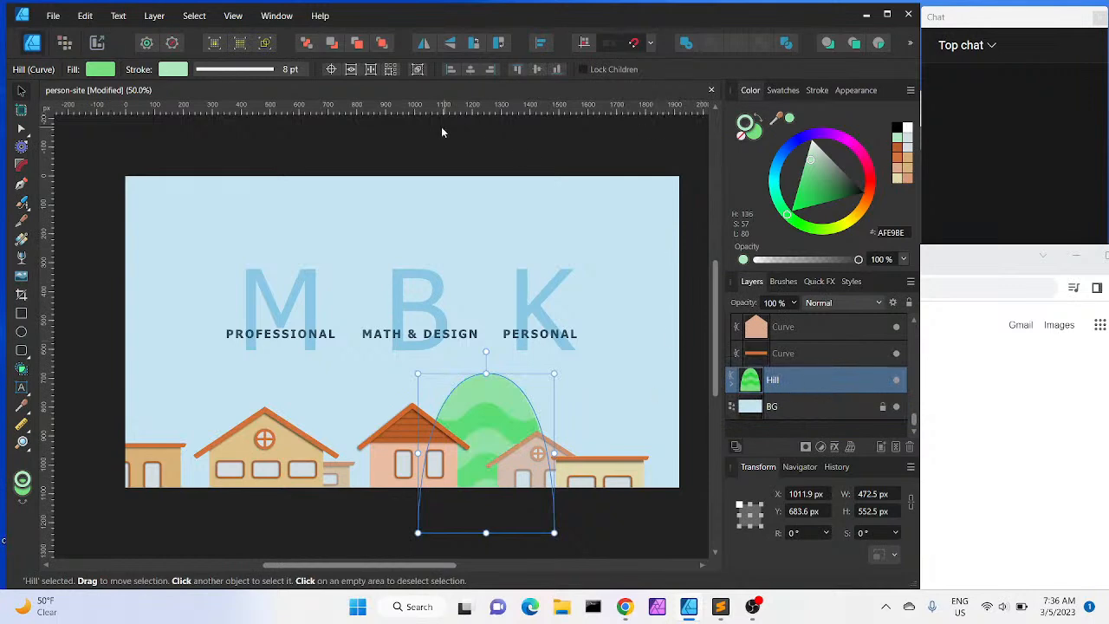
pyautogui.click(392, 167)
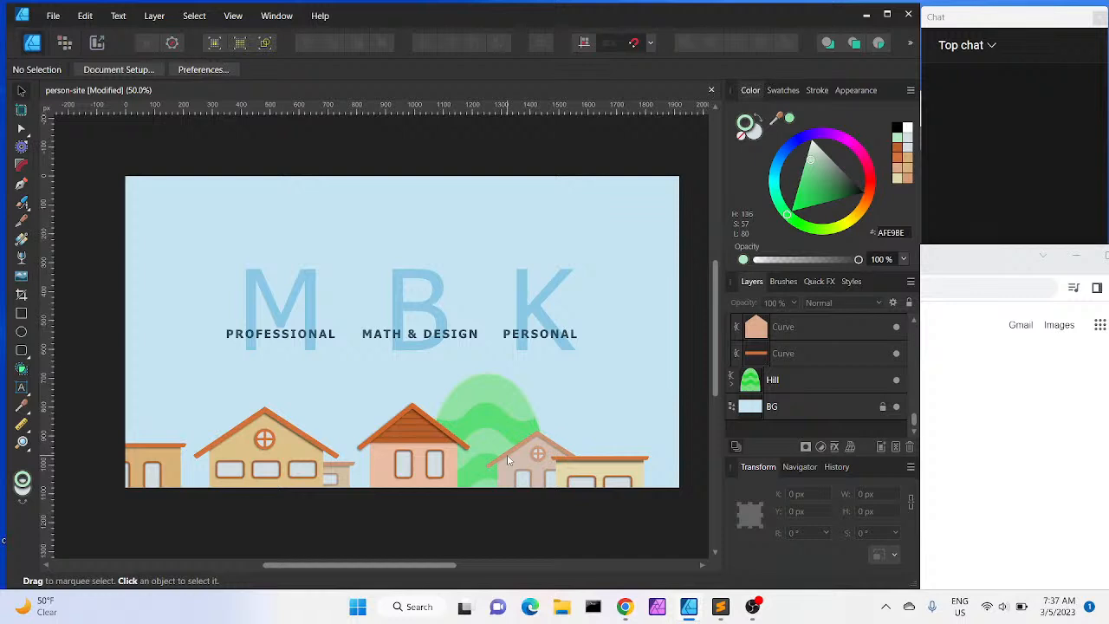
# Draw a vertical line about 130 px tall rising from the yellow house's roof with the Pen tool, as an antenna
pyautogui.keyDown('ctrl'); pyautogui.scroll(4, 507, 460); pyautogui.keyUp('ctrl')
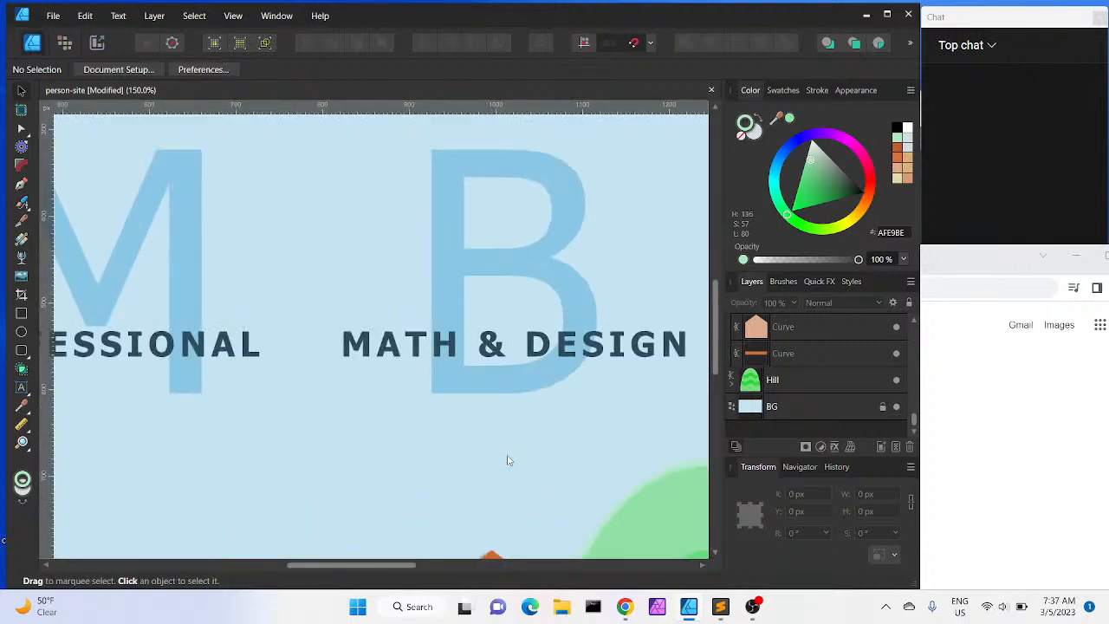
pyautogui.scroll(-3, 507, 460)
pyautogui.scroll(-3, 507, 454)
pyautogui.hscroll(-3, 507, 453)
pyautogui.scroll(2, 507, 454)
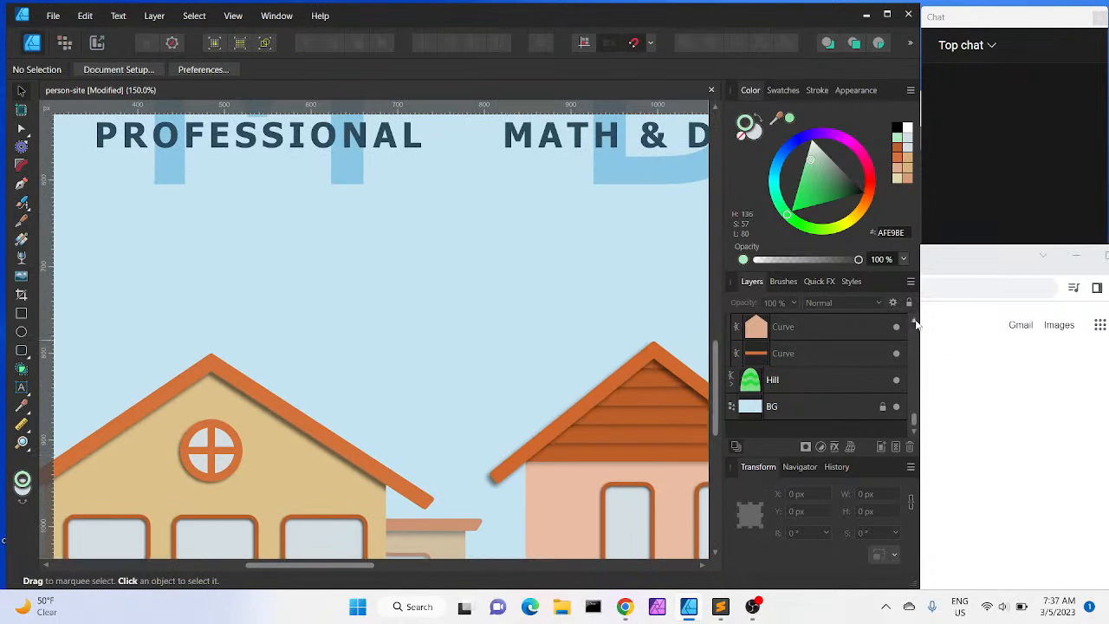
pyautogui.scroll(8, 915, 323)
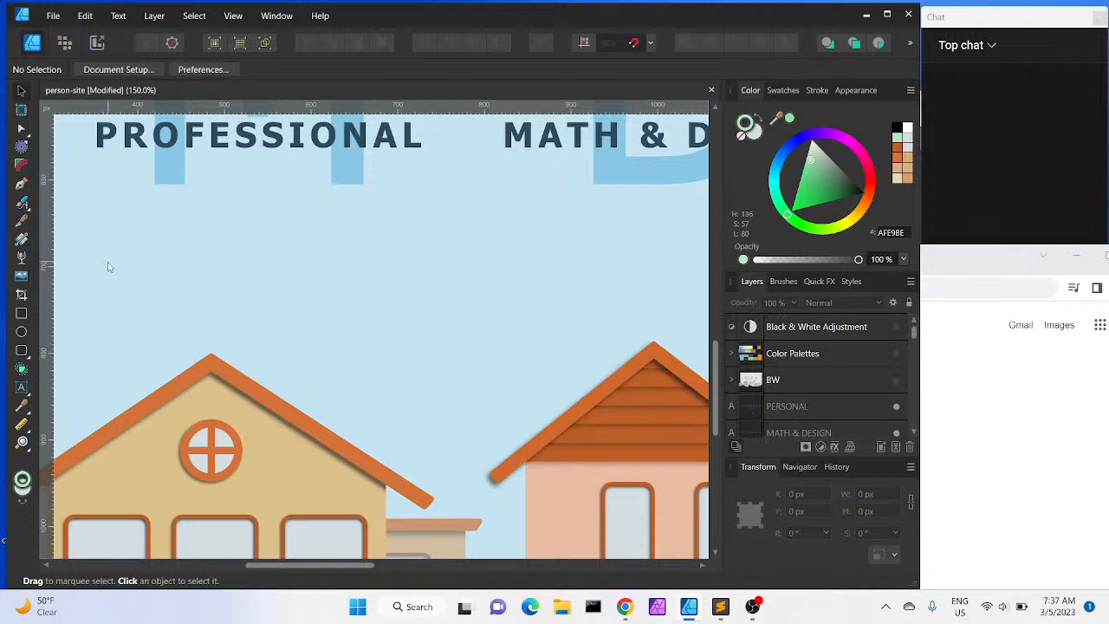
pyautogui.click(22, 182)
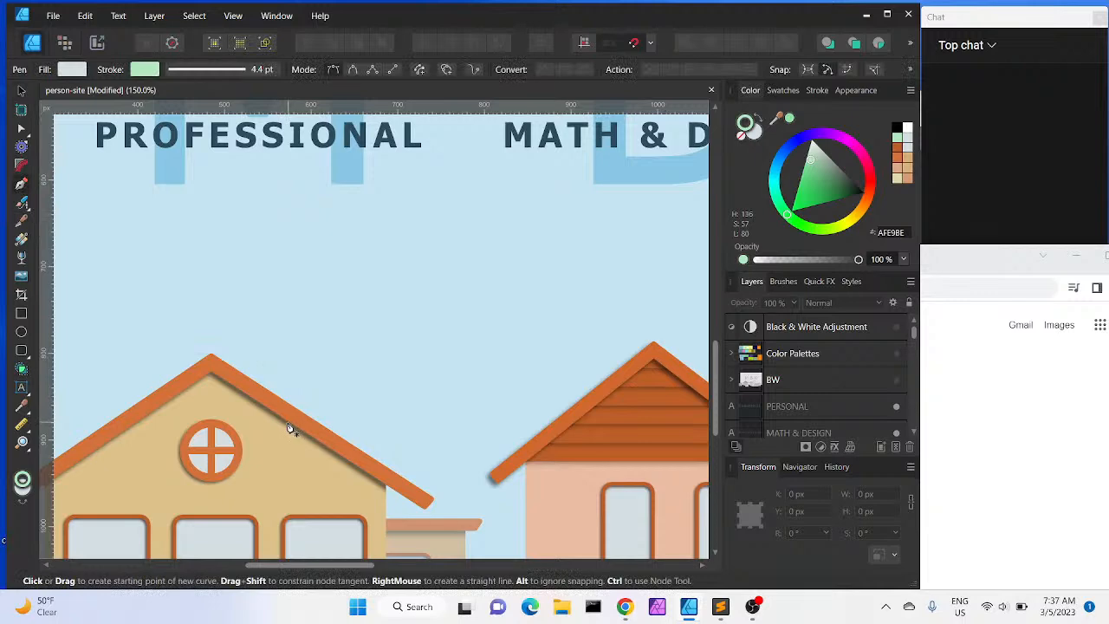
pyautogui.click(290, 423)
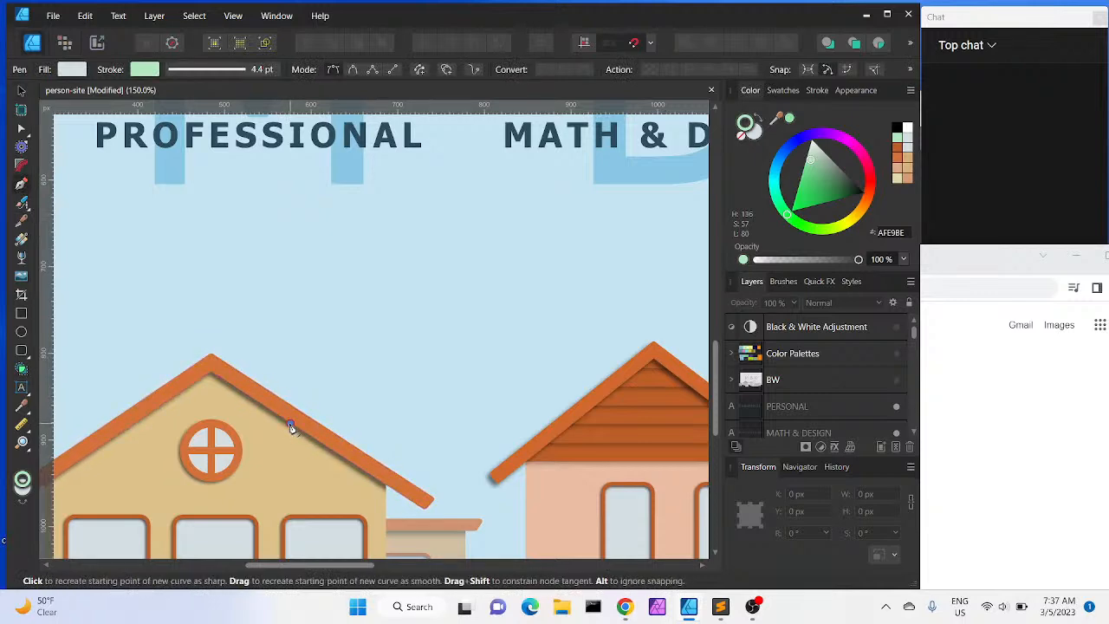
pyautogui.click(290, 310)
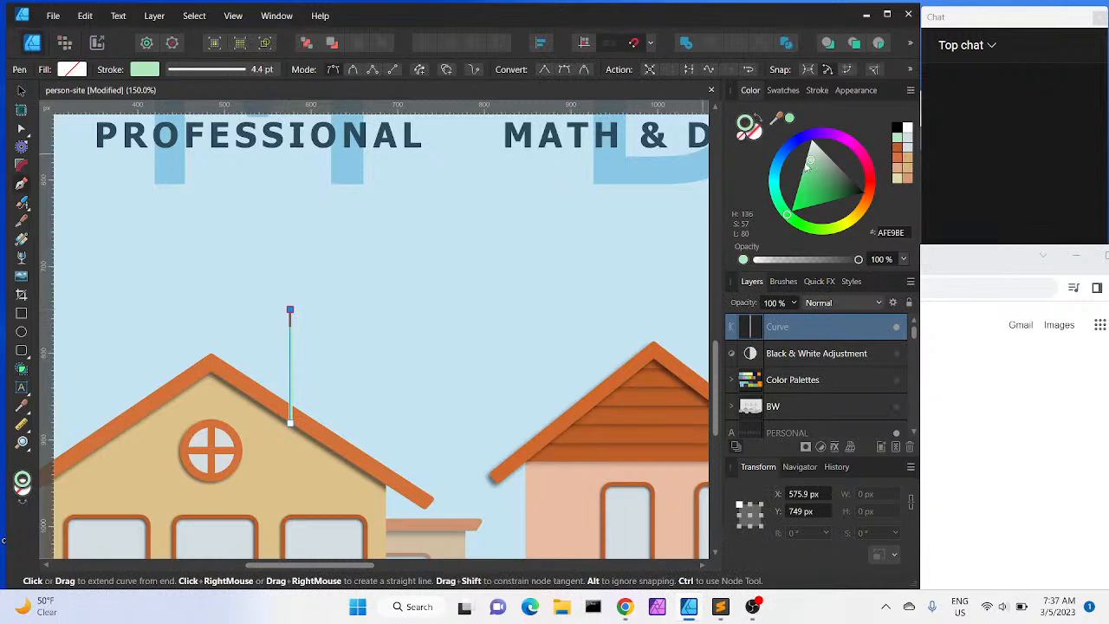
# Give the antenna line a grey A3A3A3 stroke with a width of 12.7 pt
pyautogui.moveTo(825, 164)
pyautogui.mouseDown()
pyautogui.moveTo(846, 160)
pyautogui.moveTo(837, 154)
pyautogui.mouseUp()
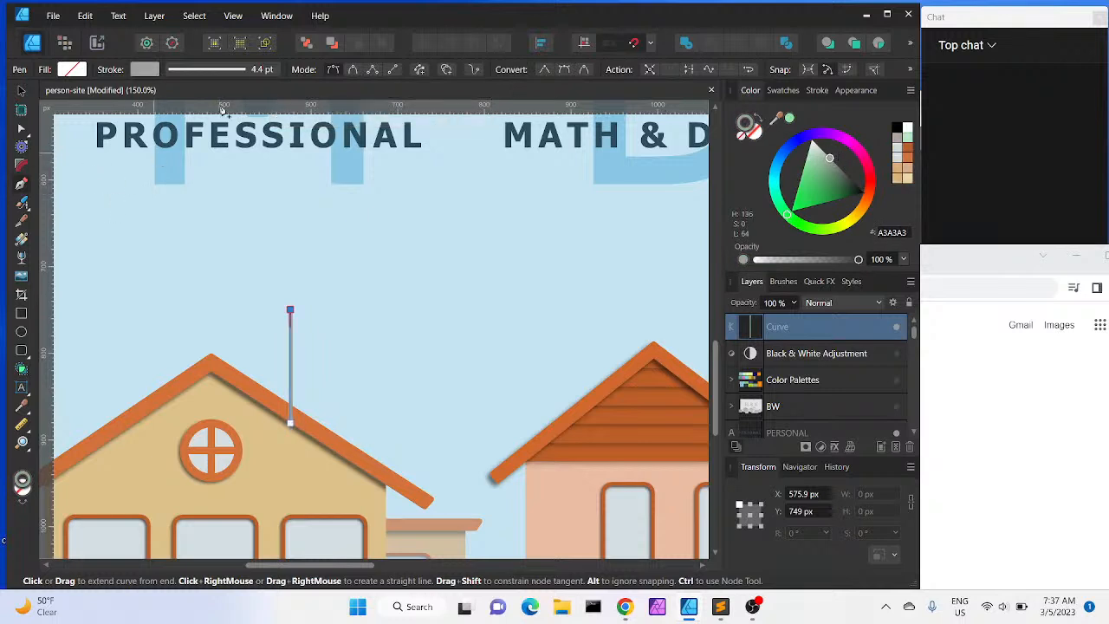
pyautogui.click(265, 71)
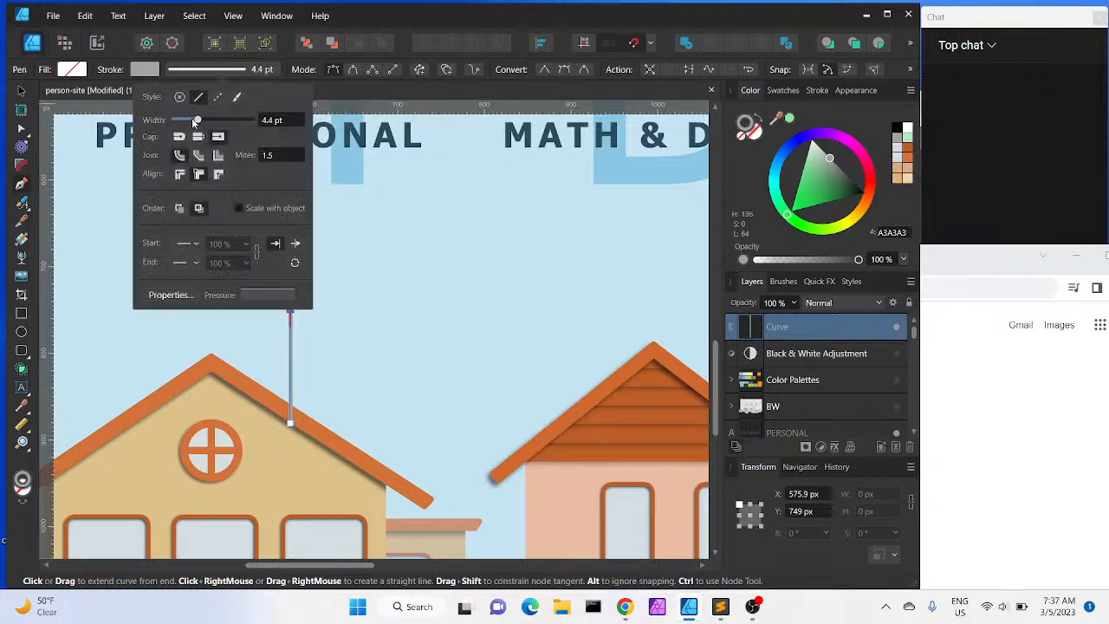
pyautogui.moveTo(197, 122); pyautogui.dragTo(209, 128)
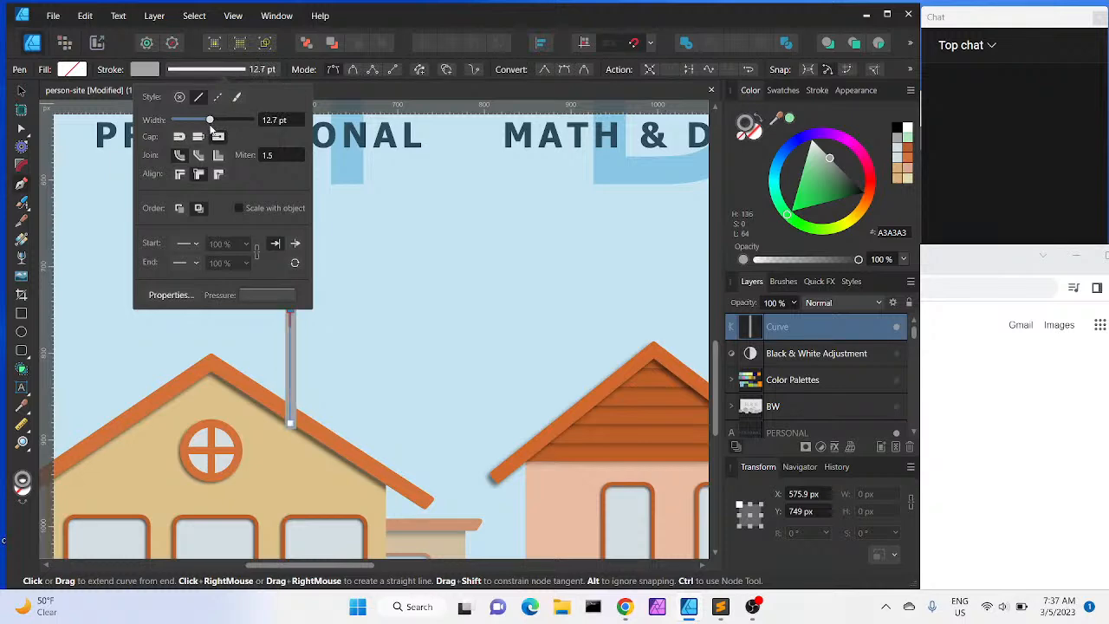
# Draw a circle about 28 px wide and place it on top of the antenna line
pyautogui.click(22, 332)
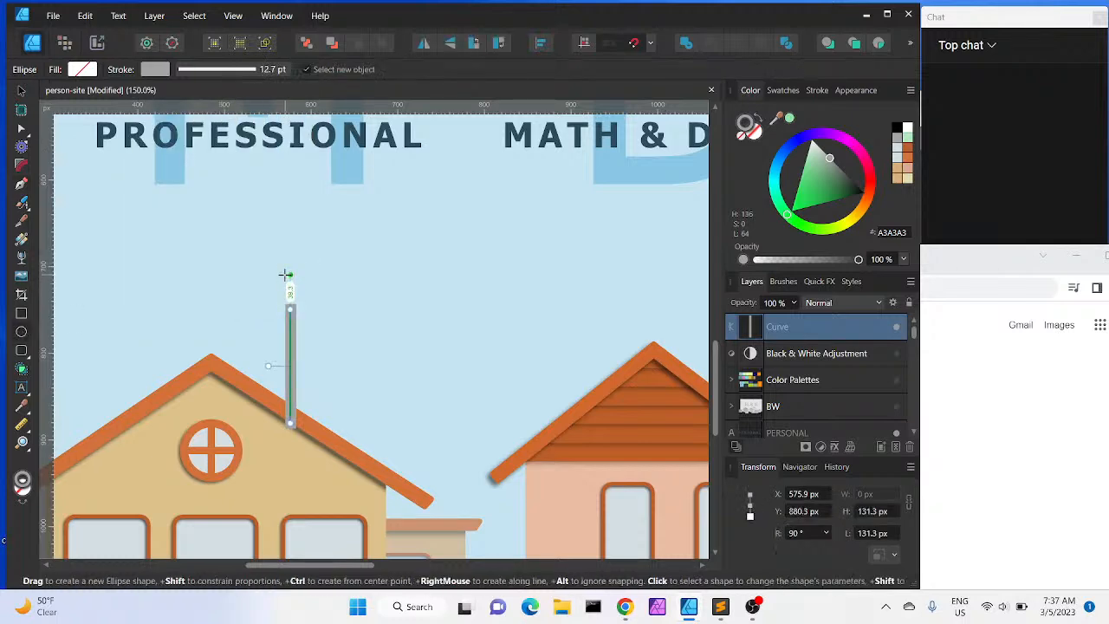
pyautogui.moveTo(282, 292); pyautogui.dragTo(305, 318)
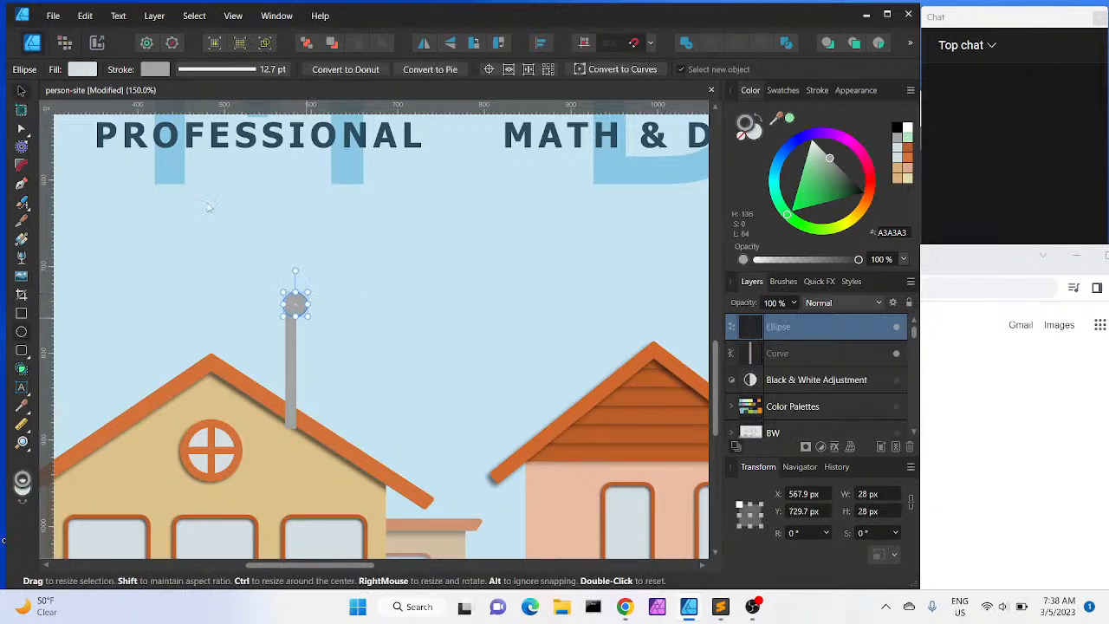
pyautogui.moveTo(299, 305)
pyautogui.mouseDown()
pyautogui.moveTo(280, 297)
pyautogui.moveTo(291, 302)
pyautogui.mouseUp()
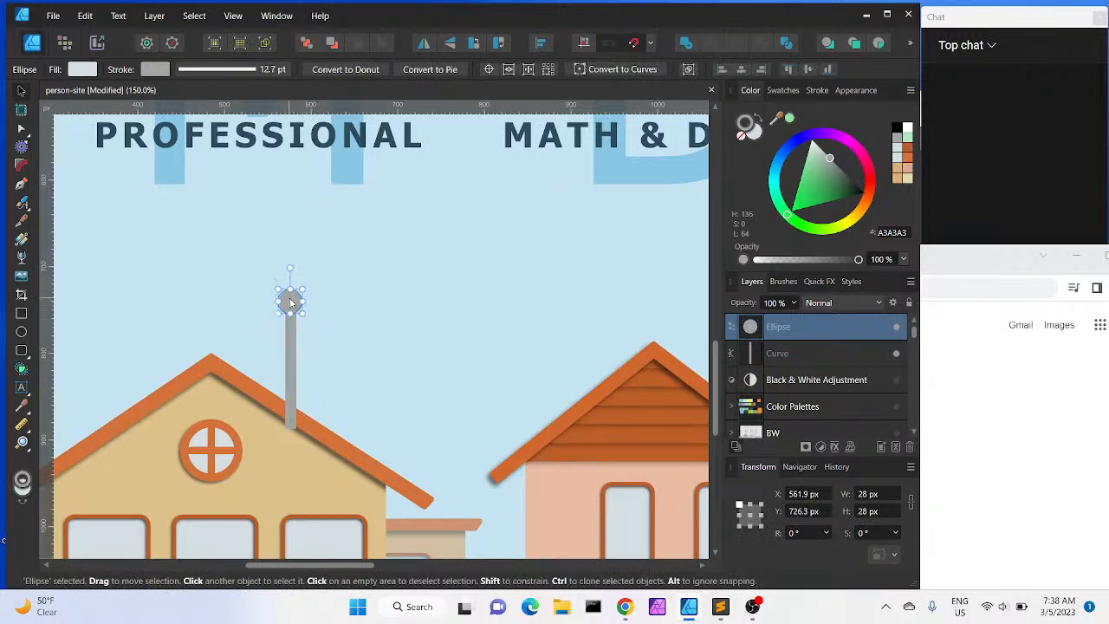
# Lengthen the antenna line upward to about 187 px and move the circle to its new tip
pyautogui.click(291, 346)
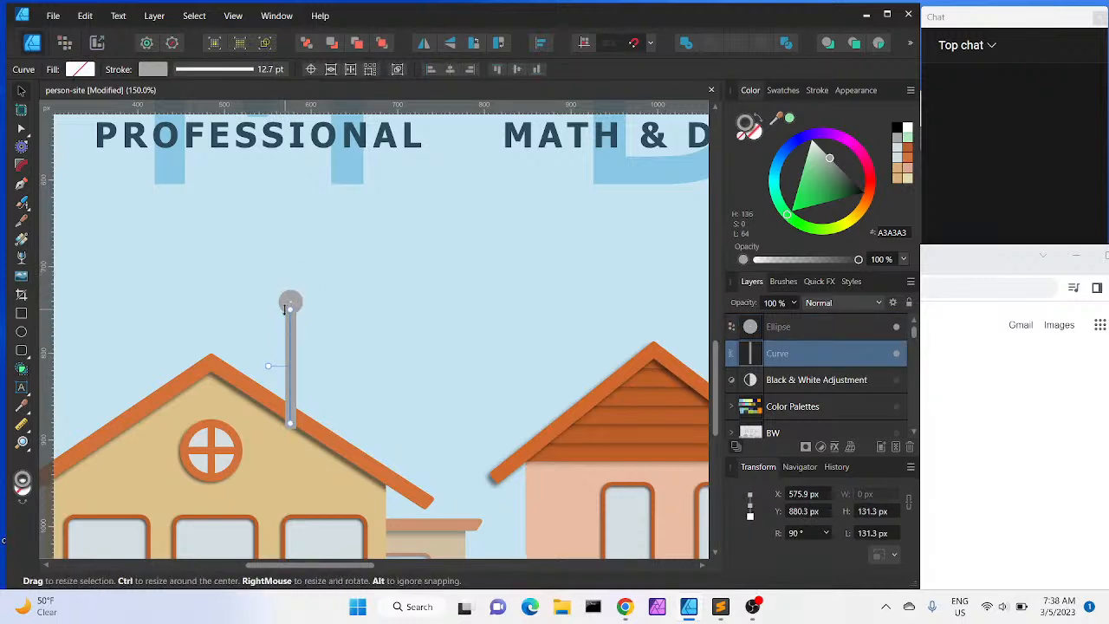
pyautogui.moveTo(290, 294); pyautogui.dragTo(290, 259)
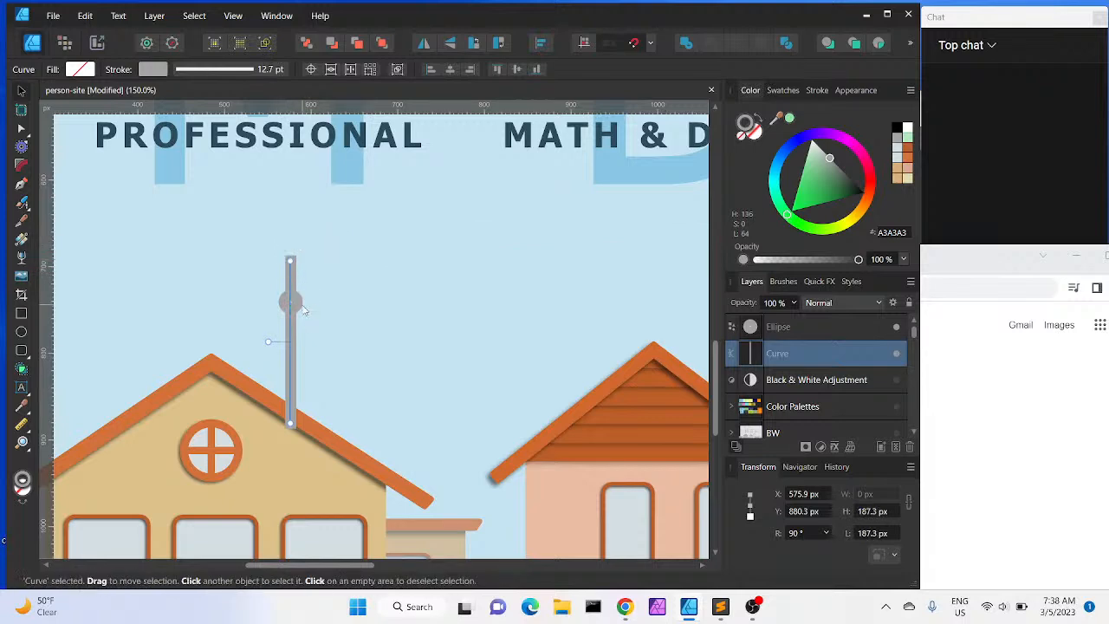
pyautogui.click(290, 300)
pyautogui.moveTo(290, 300); pyautogui.dragTo(292, 264)
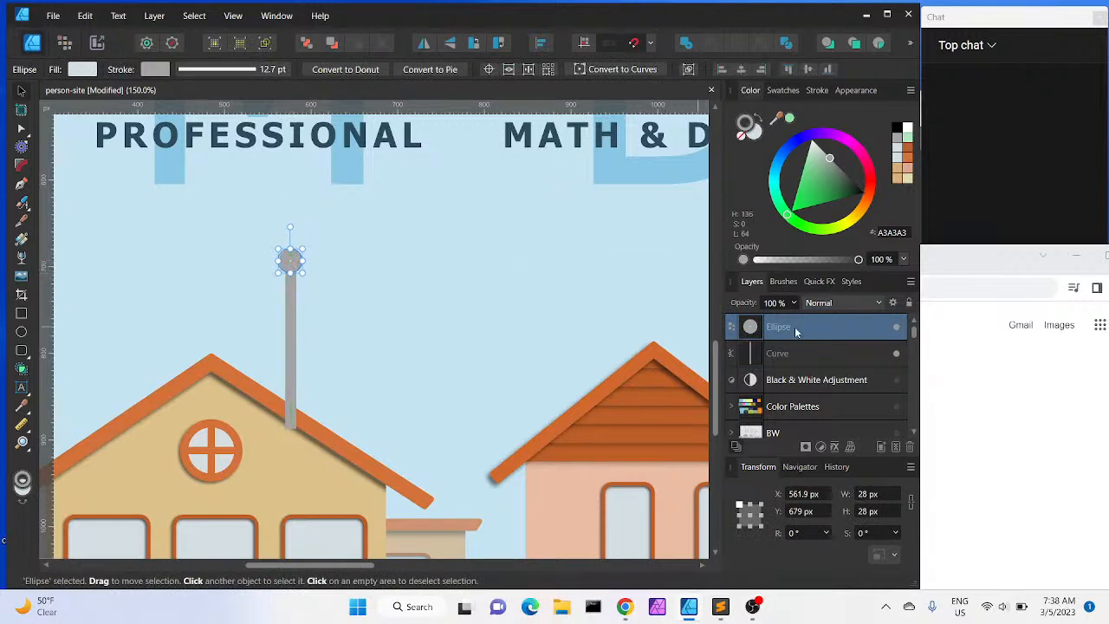
# Group the antenna line and circle, and move the group just above House 1 in the layer stack
pyautogui.keyDown('shift'); pyautogui.click(791, 354); pyautogui.keyUp('shift')
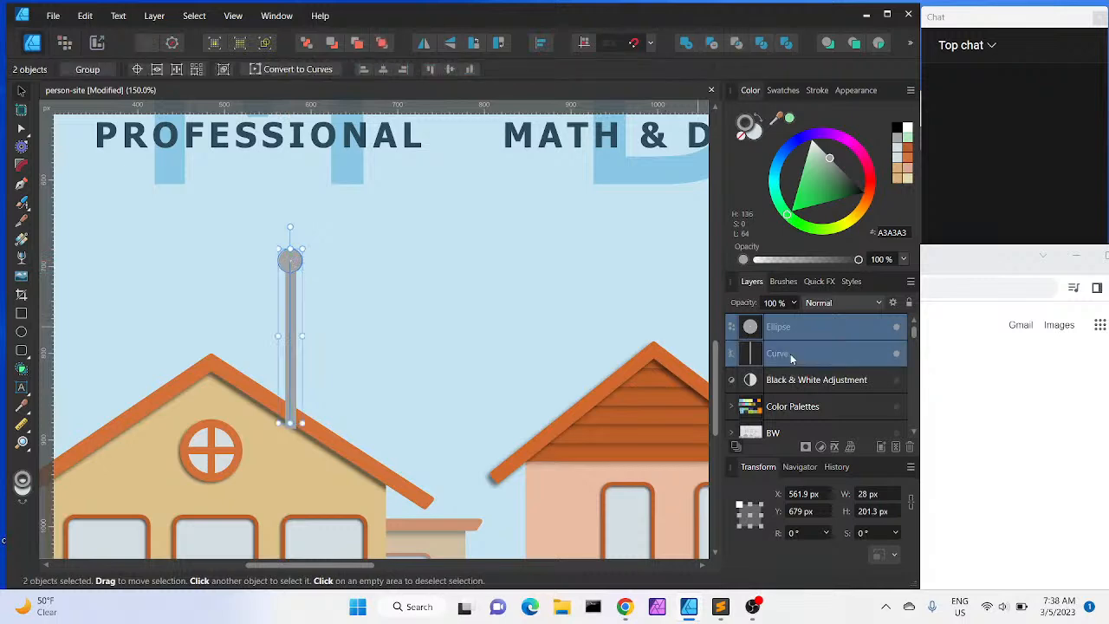
pyautogui.hotkey('ctrl', 'g')
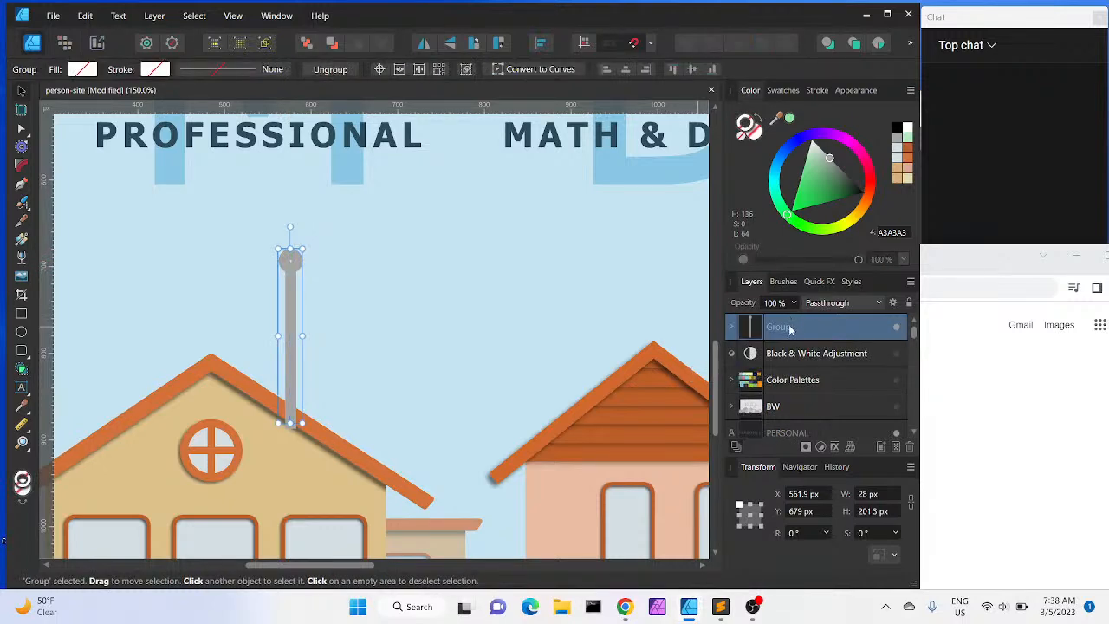
pyautogui.scroll(-2, 790, 425)
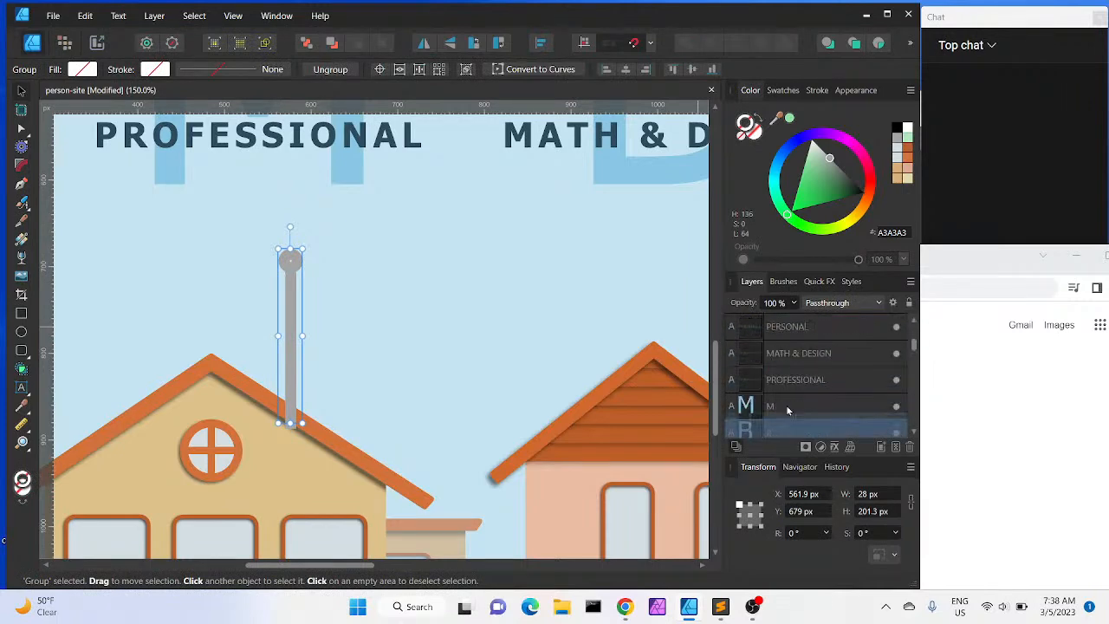
pyautogui.scroll(-5, 787, 407)
pyautogui.moveTo(779, 397); pyautogui.dragTo(755, 382)
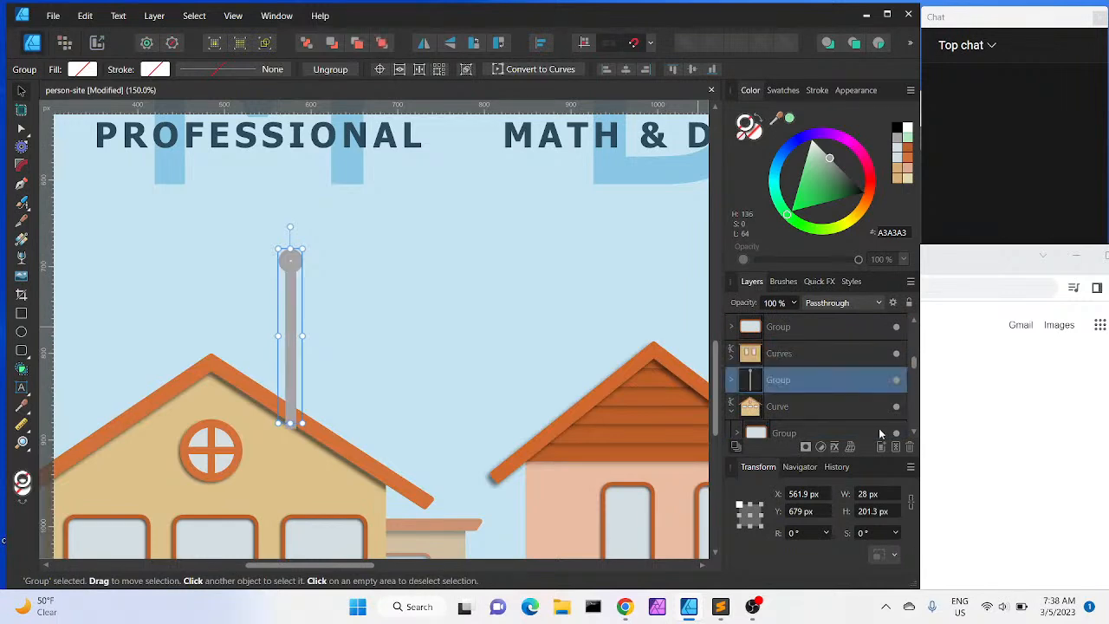
pyautogui.click(913, 432)
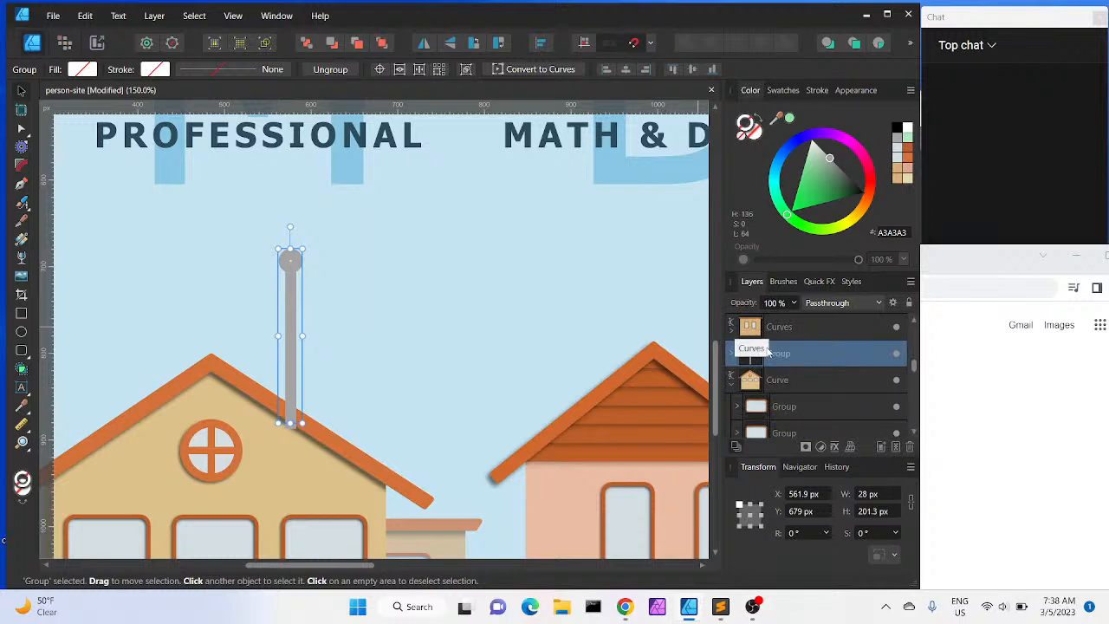
pyautogui.click(731, 383)
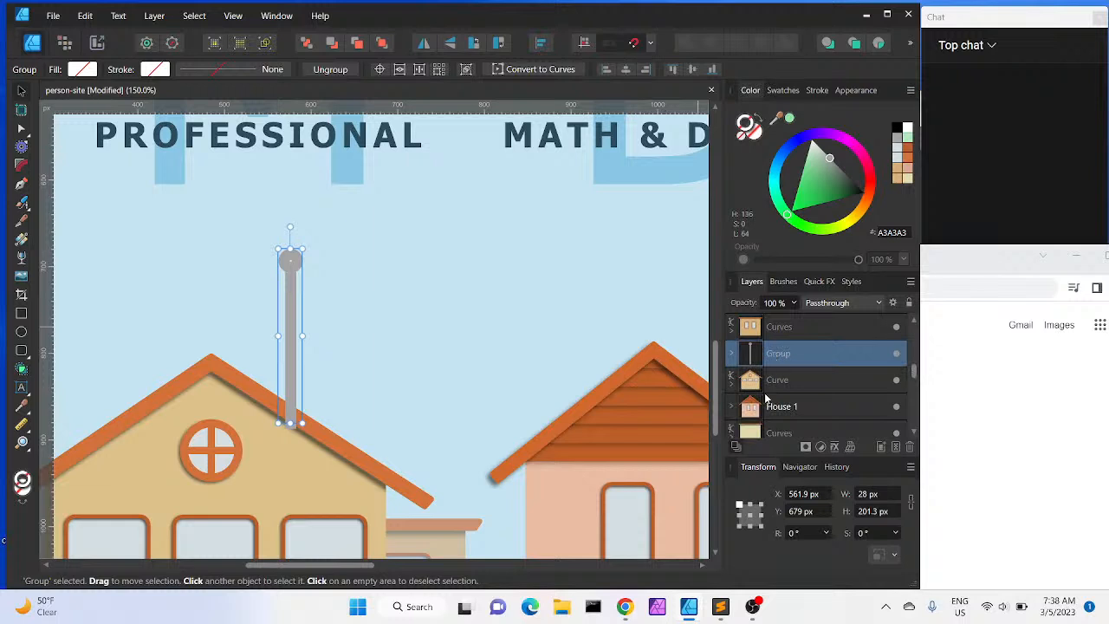
pyautogui.moveTo(782, 363); pyautogui.dragTo(791, 386)
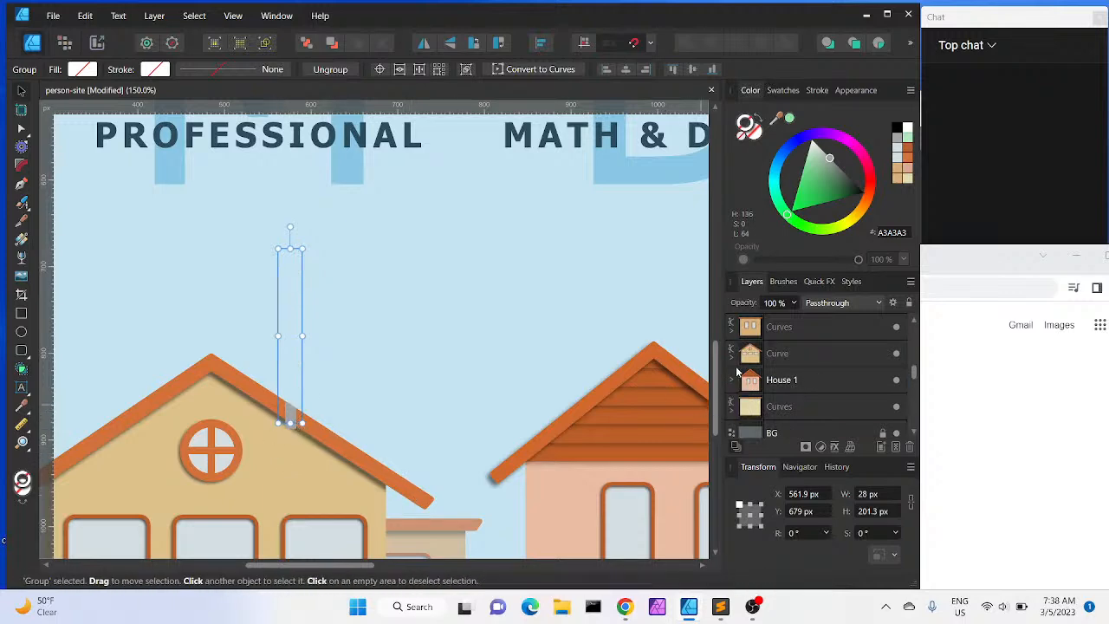
pyautogui.click(730, 355)
pyautogui.moveTo(777, 380); pyautogui.dragTo(769, 350)
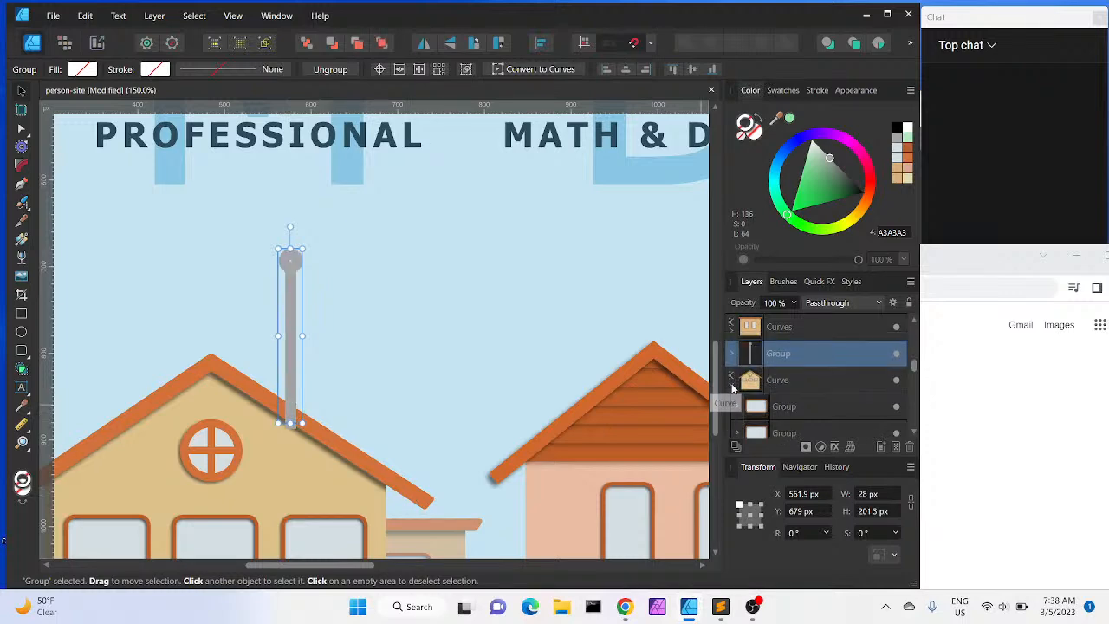
pyautogui.click(731, 382)
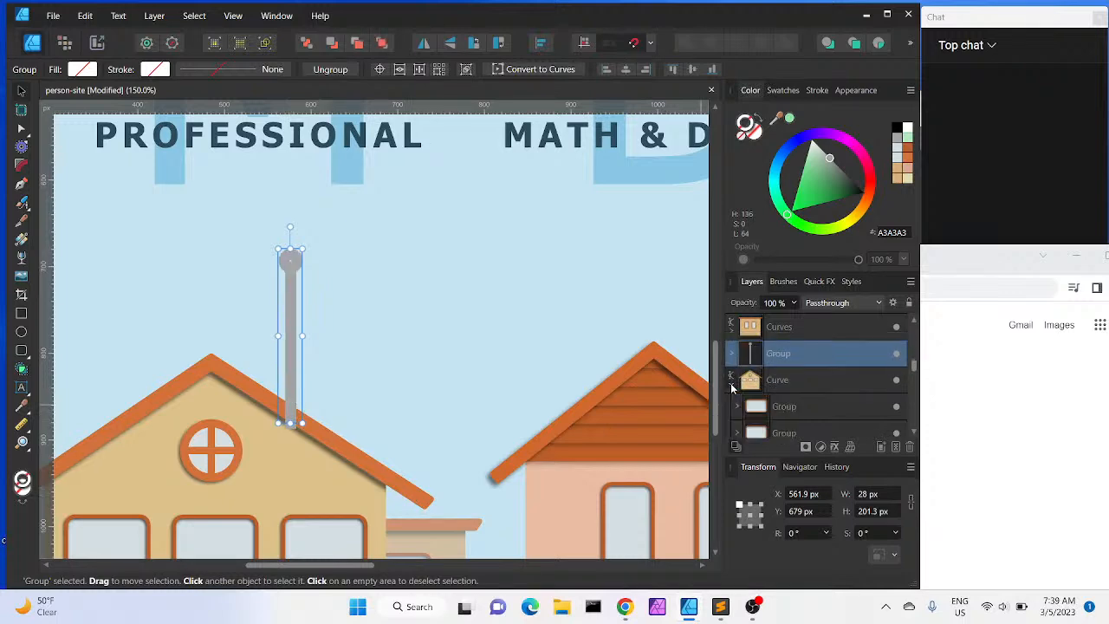
pyautogui.moveTo(781, 355); pyautogui.dragTo(786, 391)
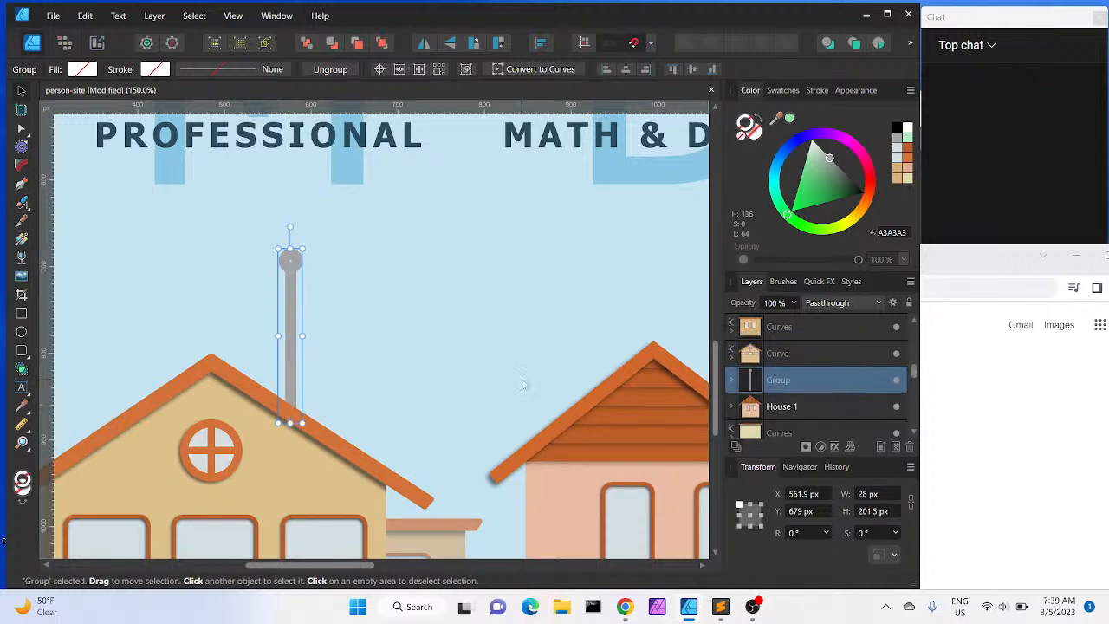
pyautogui.scroll(-3, 522, 384)
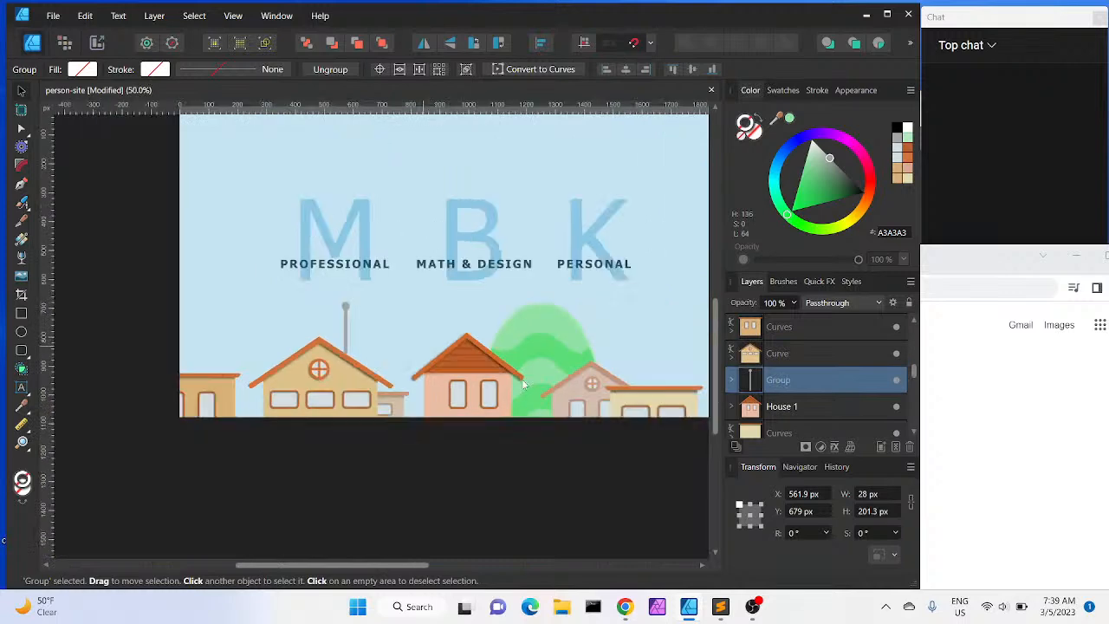
pyautogui.scroll(-1, 523, 383)
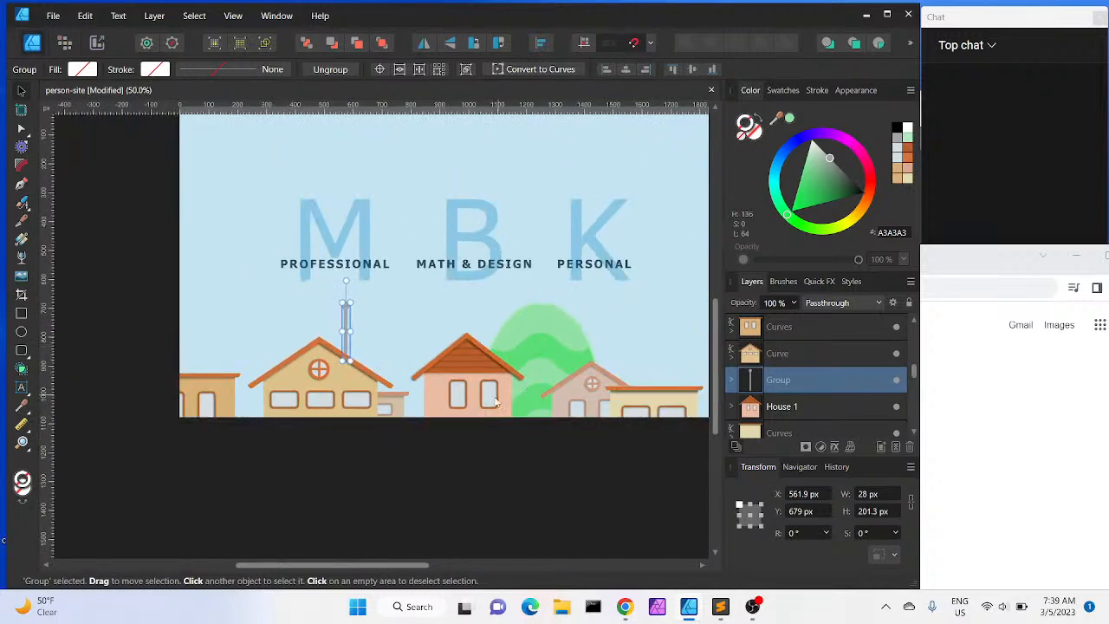
pyautogui.scroll(1, 496, 401)
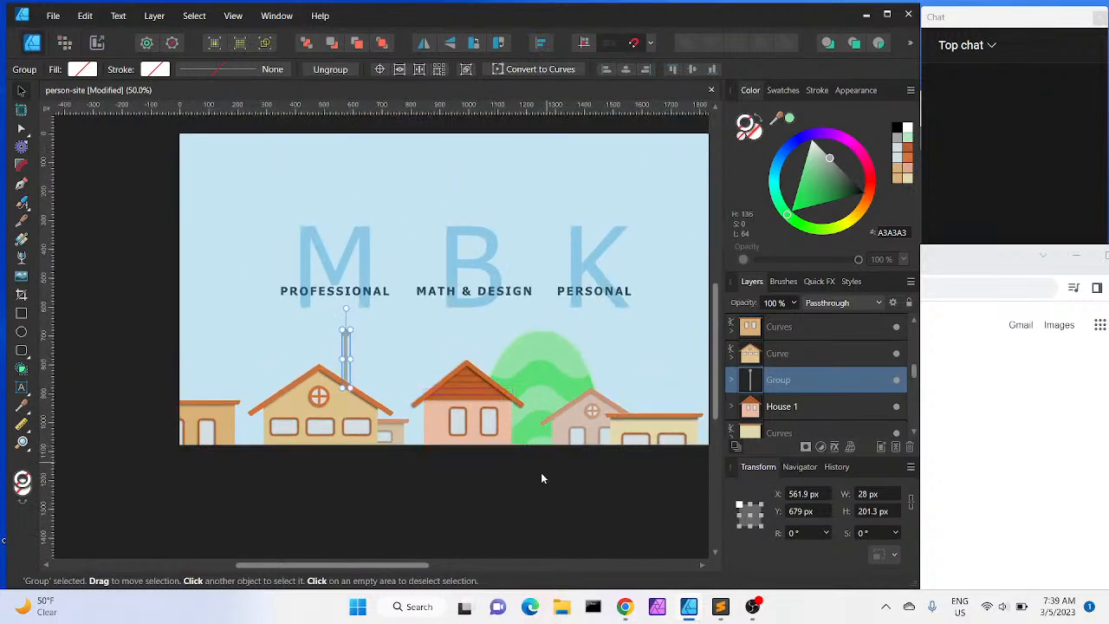
pyautogui.click(489, 490)
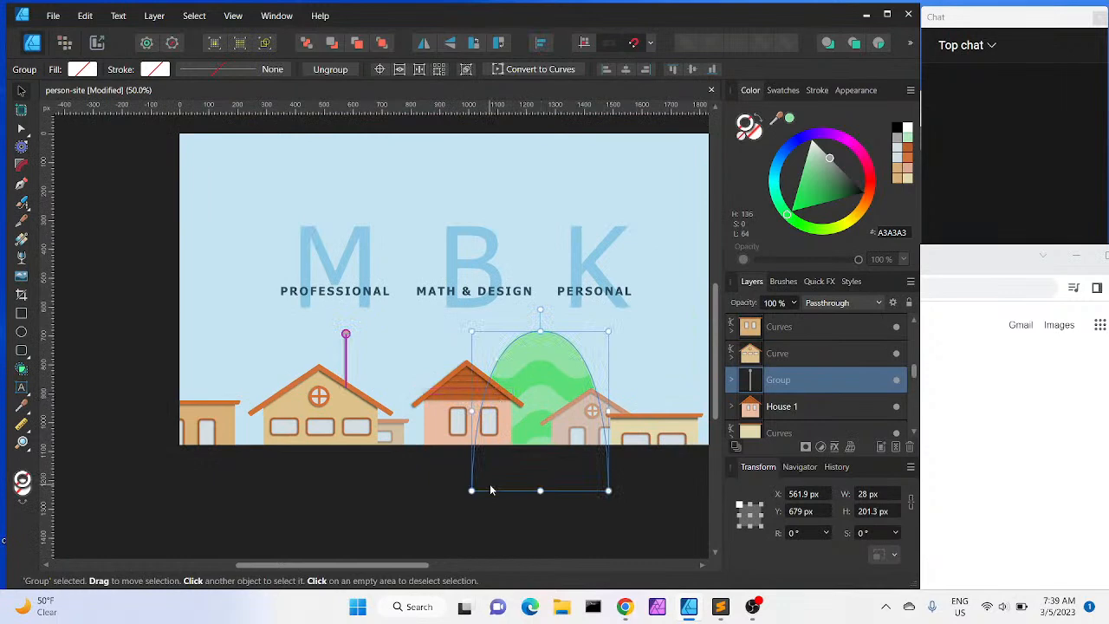
pyautogui.click(376, 495)
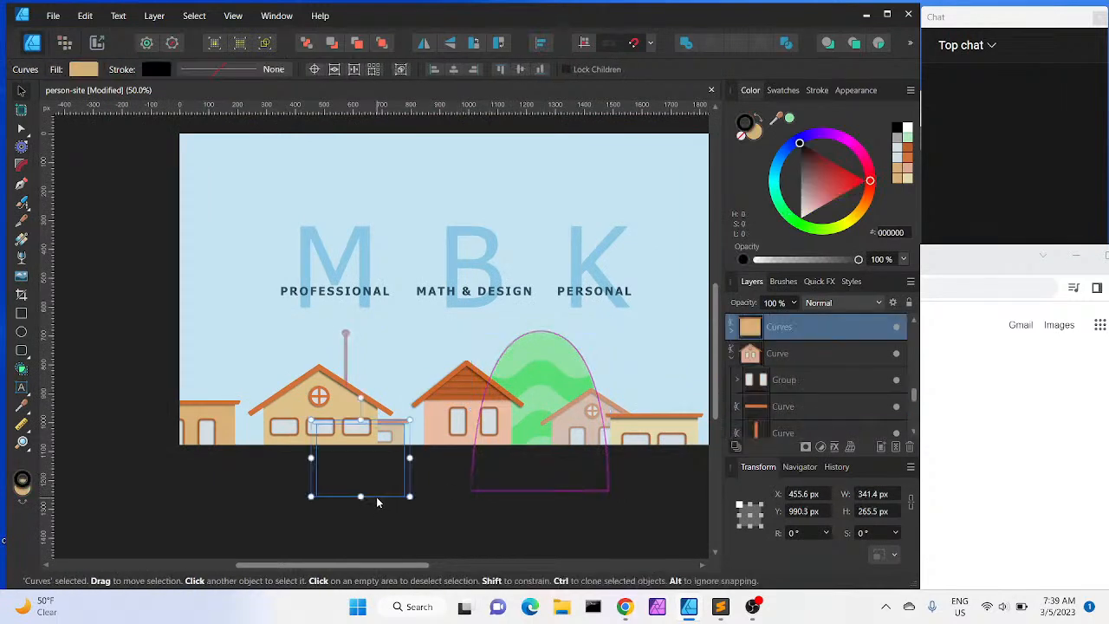
pyautogui.click(457, 521)
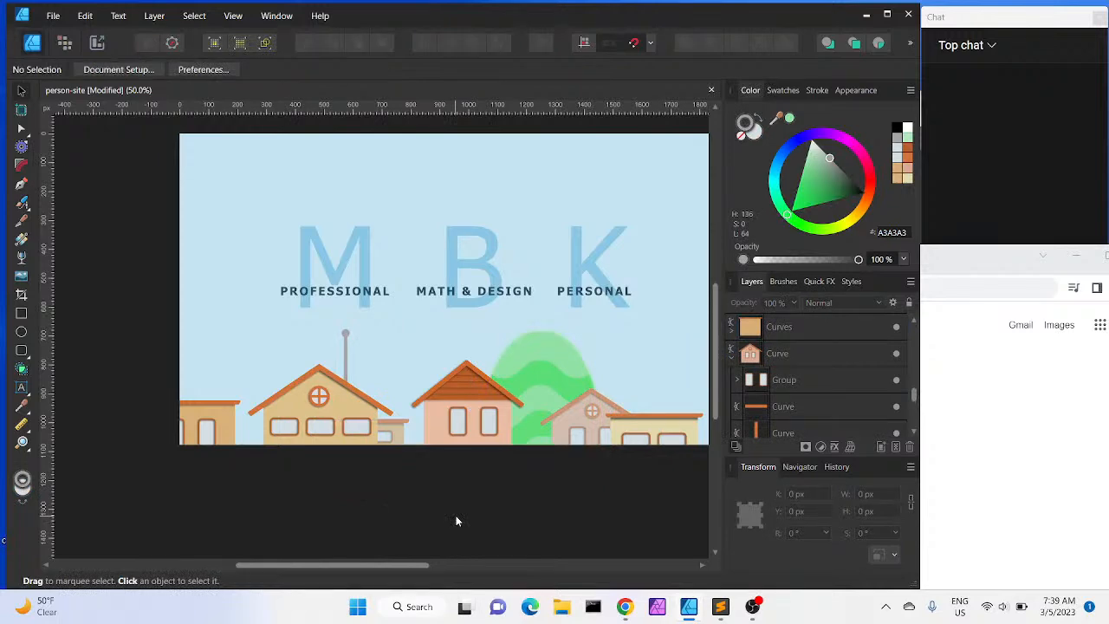
# Duplicate the antenna group and move the copy onto the small house with the round window
pyautogui.hscroll(3, 457, 521)
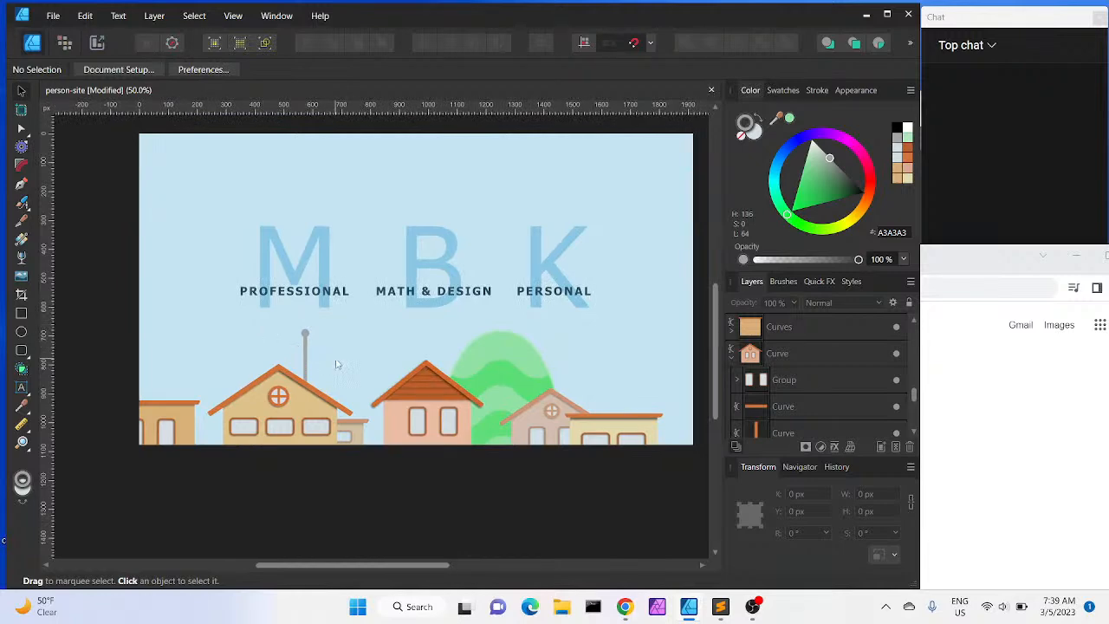
pyautogui.click(305, 350)
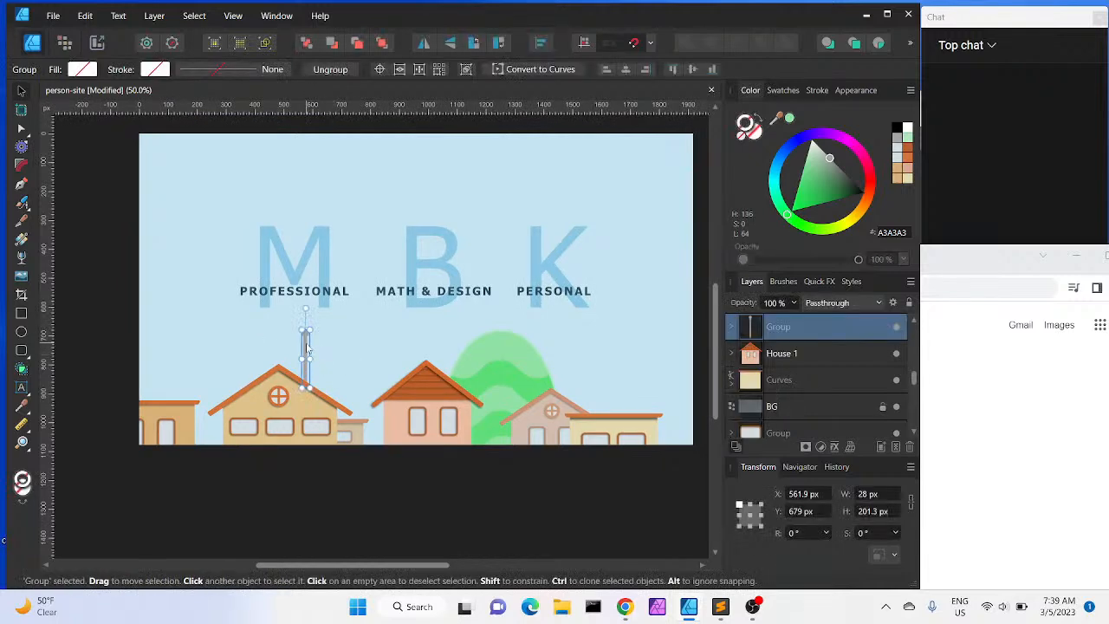
pyautogui.hotkey('ctrl', 'j')
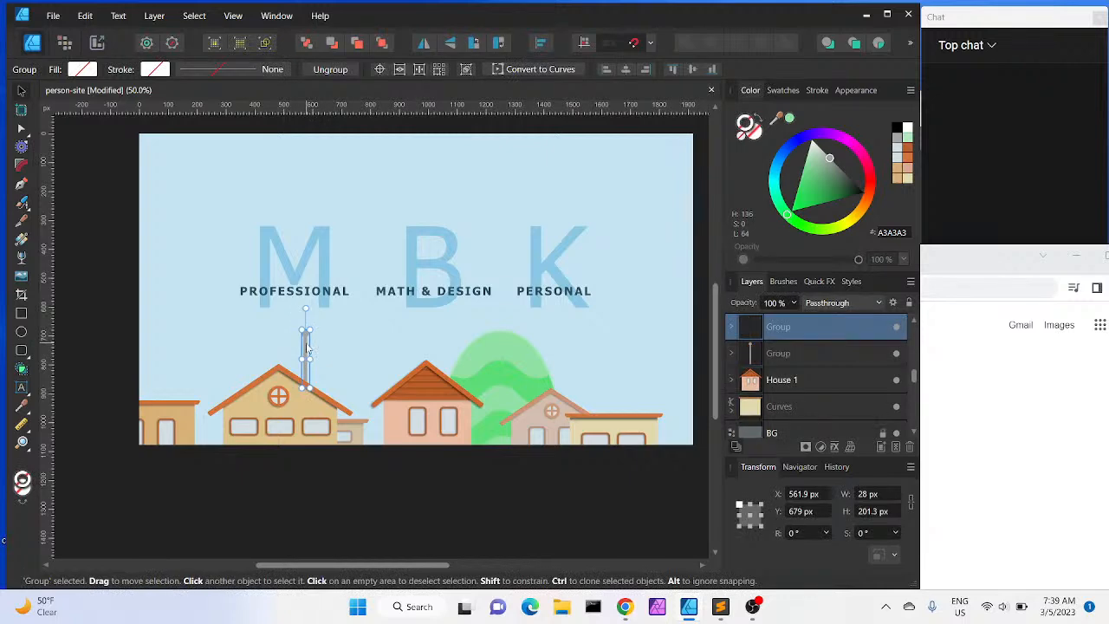
pyautogui.moveTo(306, 349); pyautogui.dragTo(526, 384)
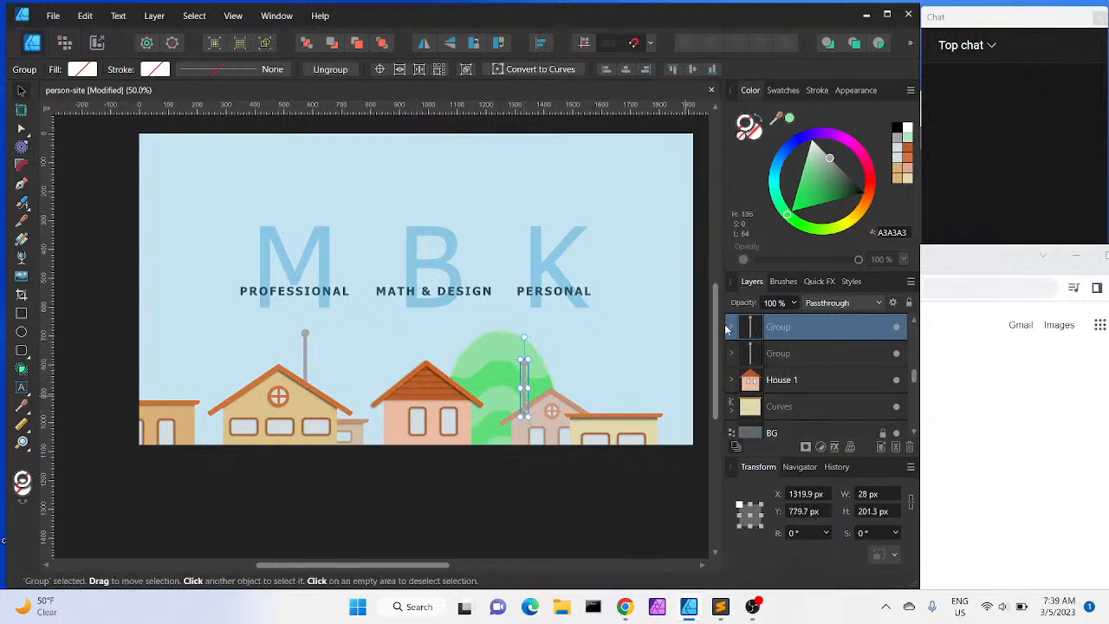
# Lengthen the copied antenna's line downward to about 286 px so it reaches the small house
pyautogui.click(732, 328)
pyautogui.click(779, 381)
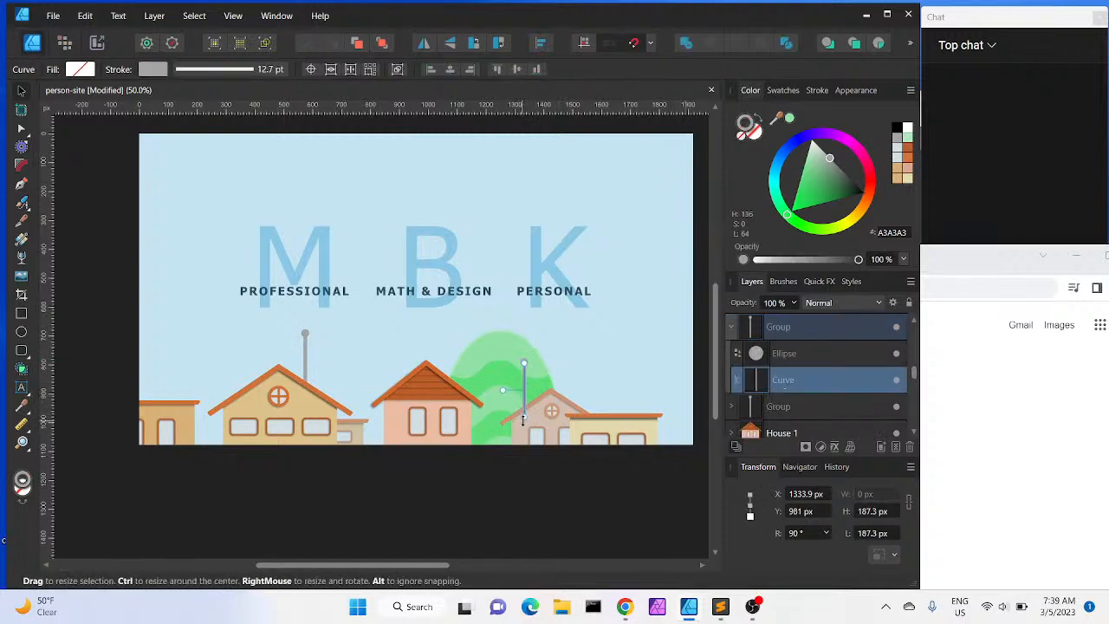
pyautogui.moveTo(524, 416); pyautogui.dragTo(523, 447)
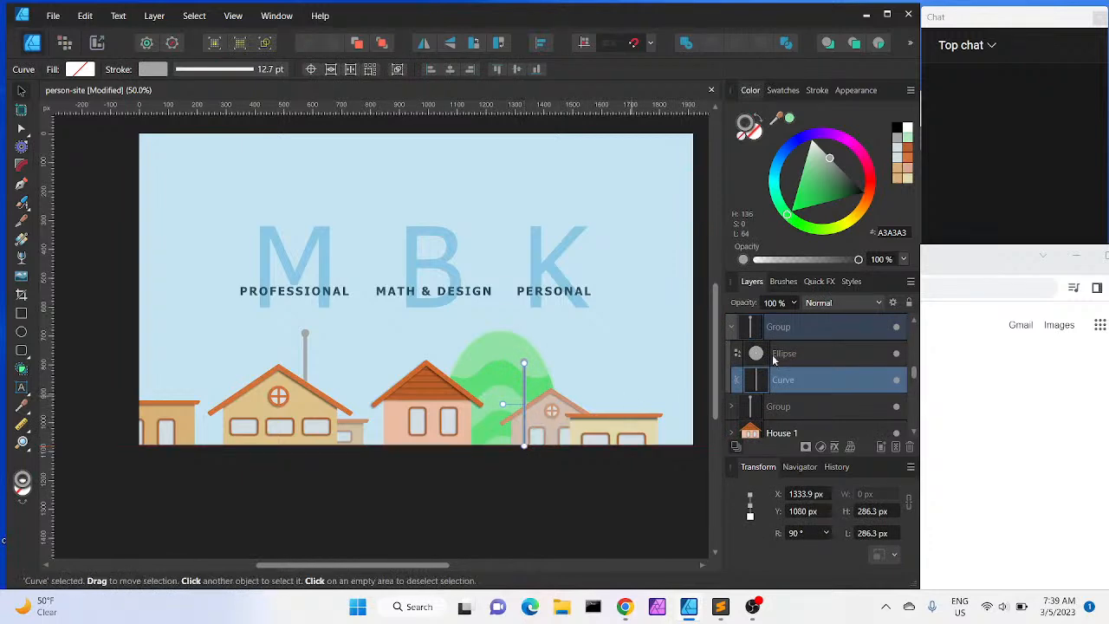
# Move the copied antenna group lower in the layer stack so it sits behind the small house, then deselect
pyautogui.click(732, 331)
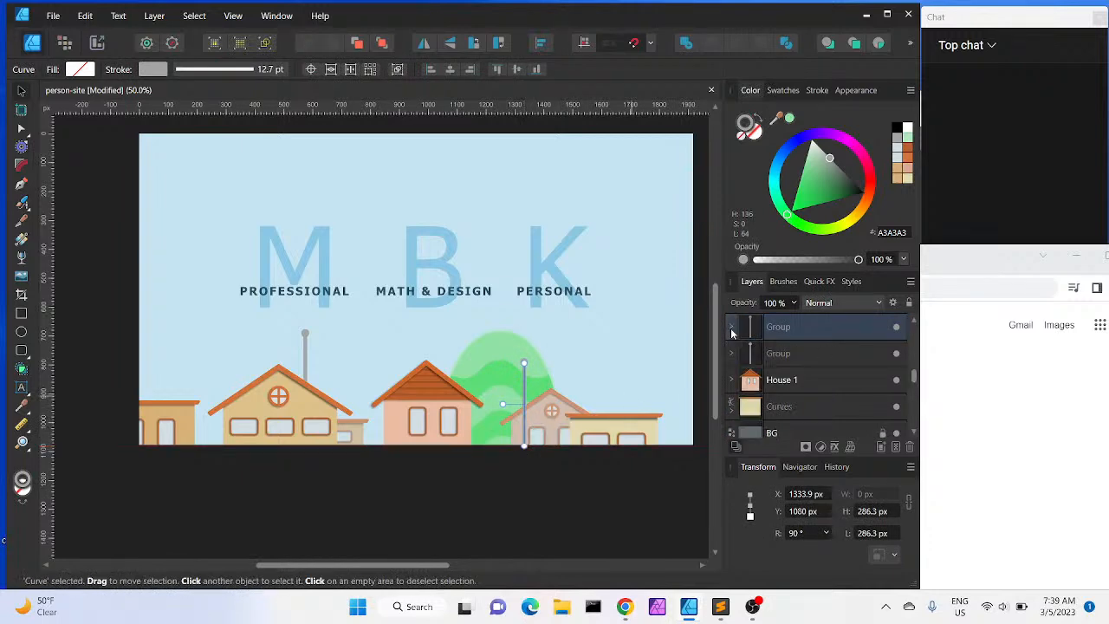
pyautogui.moveTo(783, 335); pyautogui.dragTo(782, 443)
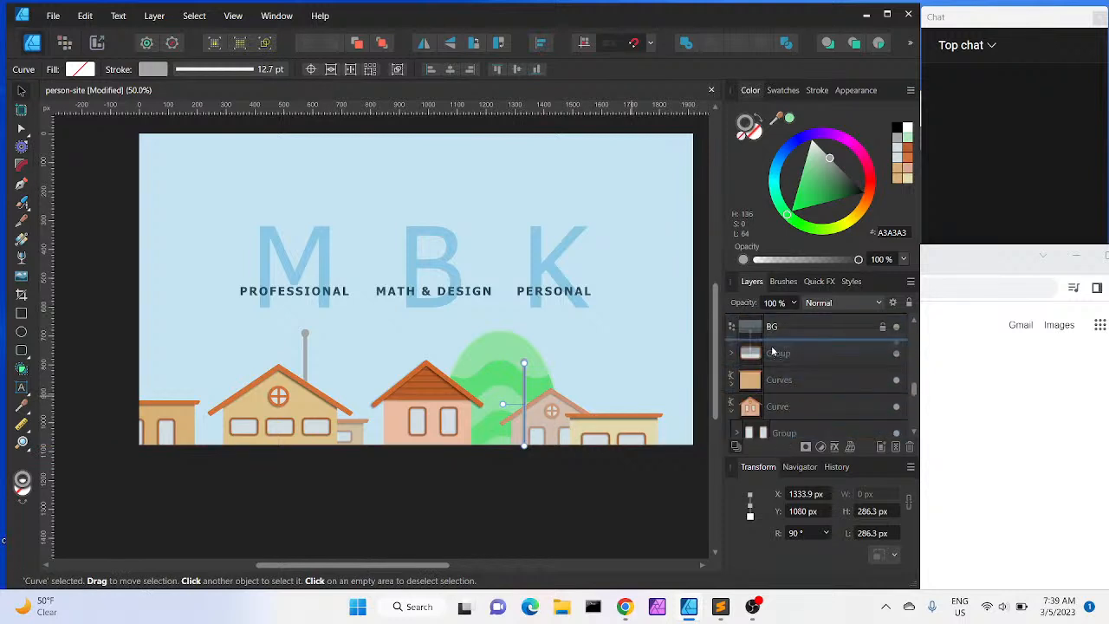
pyautogui.moveTo(773, 350); pyautogui.dragTo(773, 343)
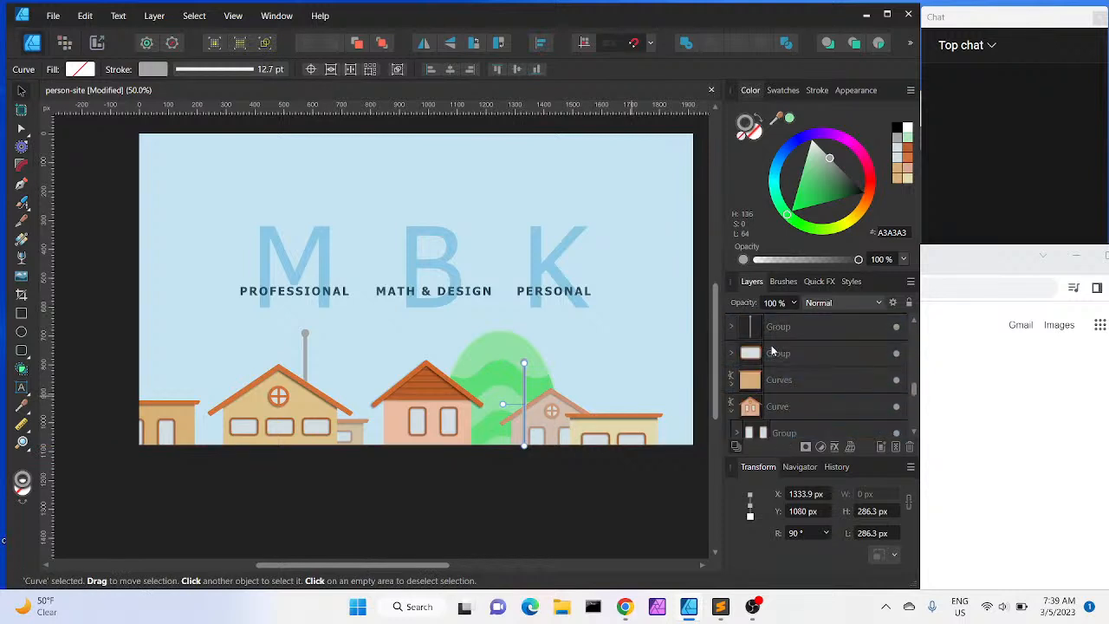
pyautogui.click(552, 499)
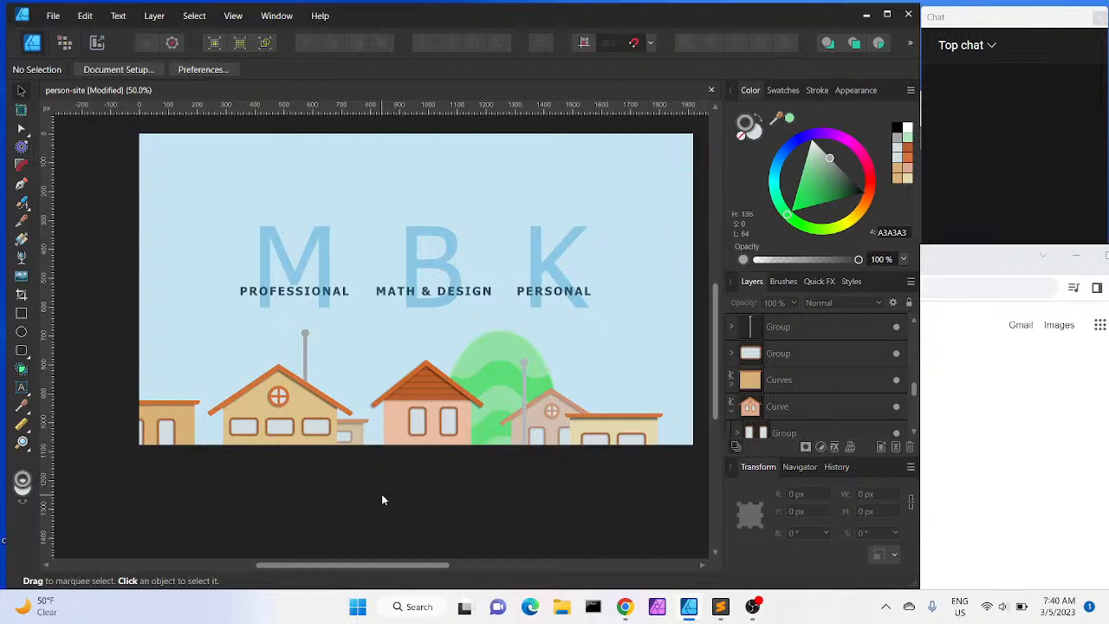
# Draw a square about 62 px wide beside the top of the first house's antenna
pyautogui.keyDown('ctrl'); pyautogui.scroll(5, 382, 499); pyautogui.keyUp('ctrl')
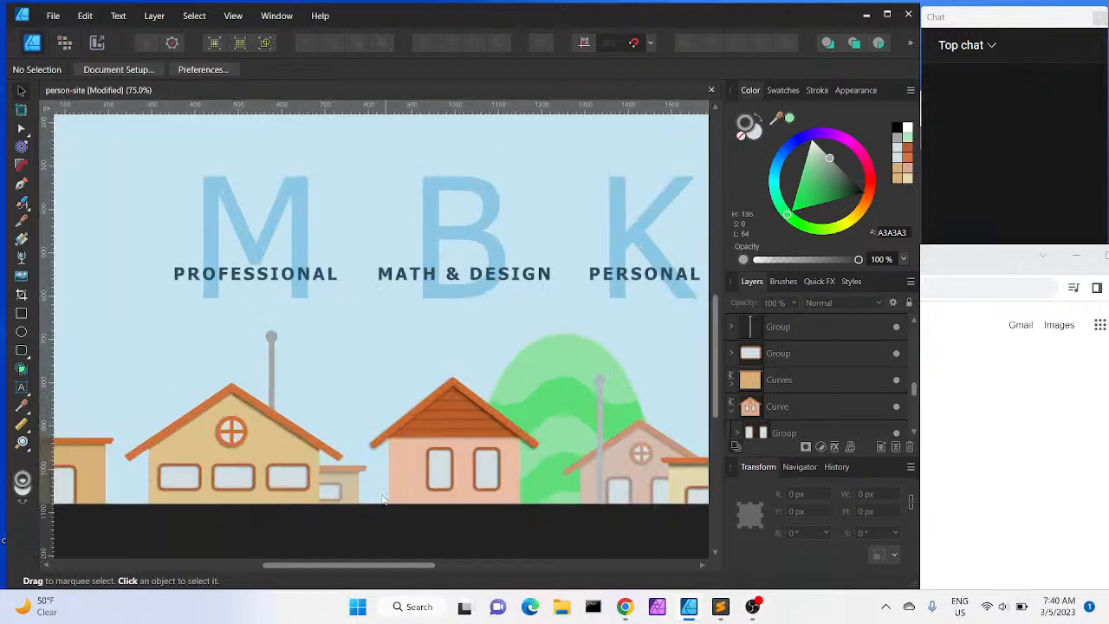
pyautogui.hscroll(-3, 382, 499)
pyautogui.scroll(-2, 382, 499)
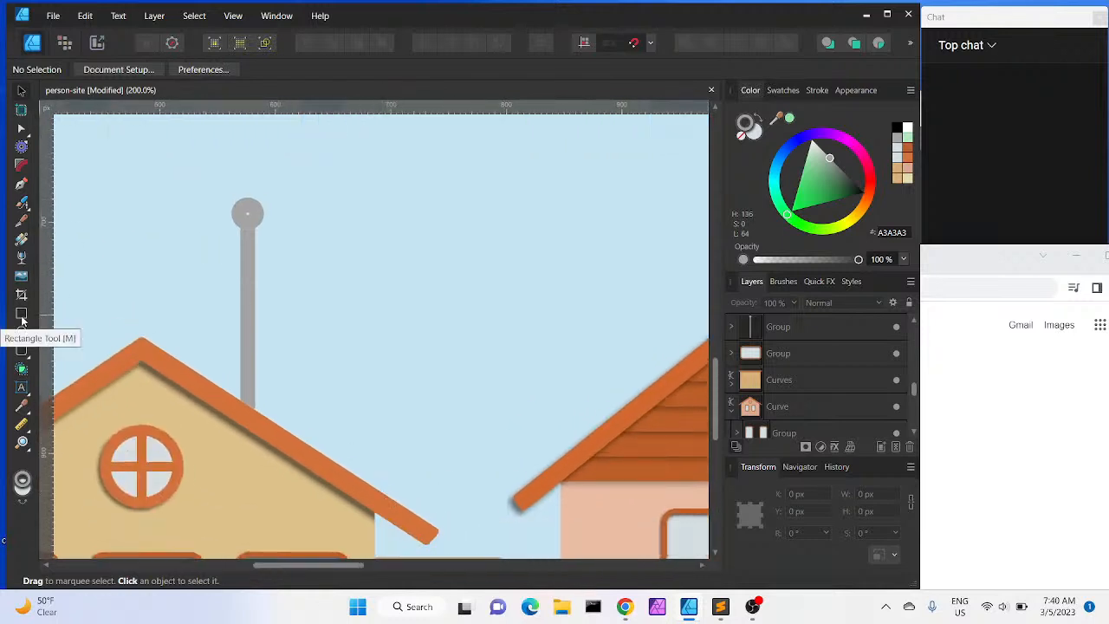
pyautogui.click(22, 348)
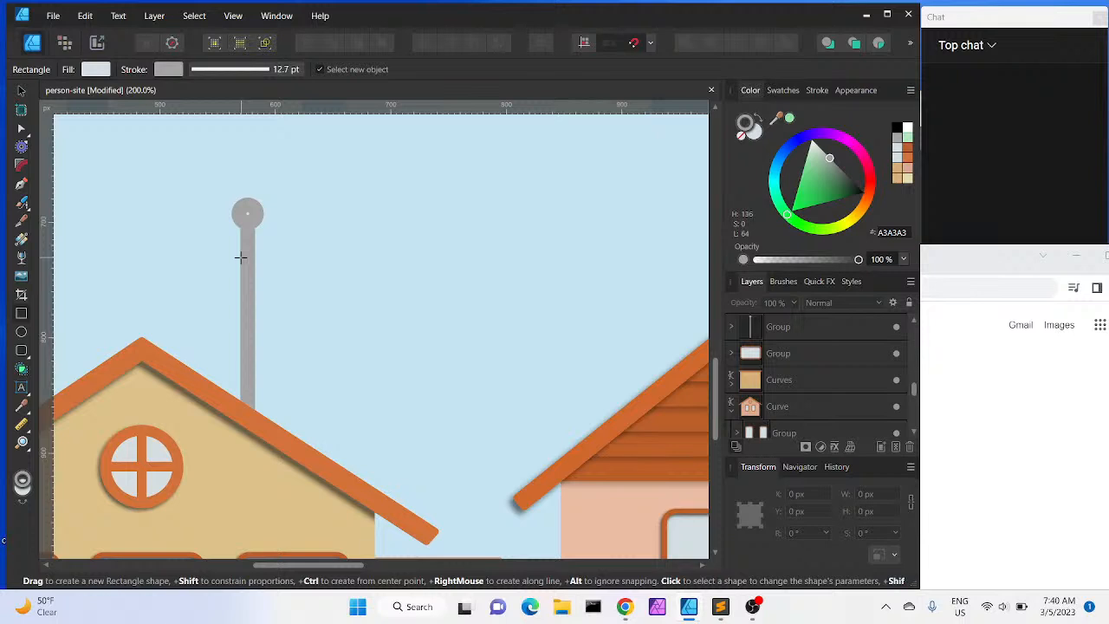
pyautogui.moveTo(239, 256); pyautogui.dragTo(311, 332)
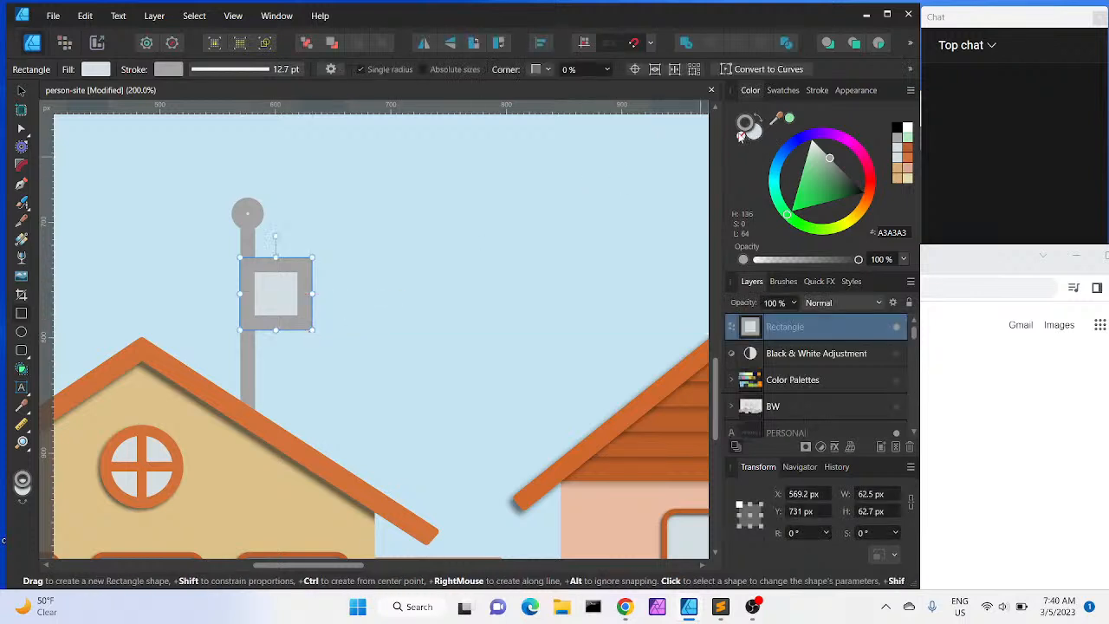
# Give the square a pink stroke, adjusting it in the colour chooser to F15570 (saturation 85, lightness 64)
pyautogui.click(741, 136)
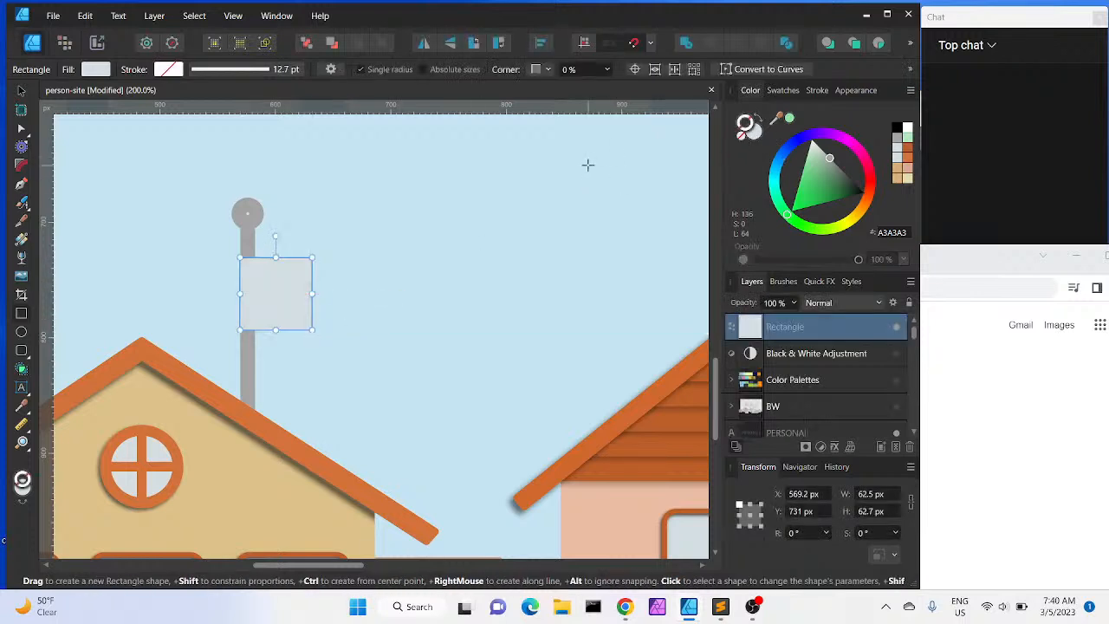
pyautogui.click(867, 174)
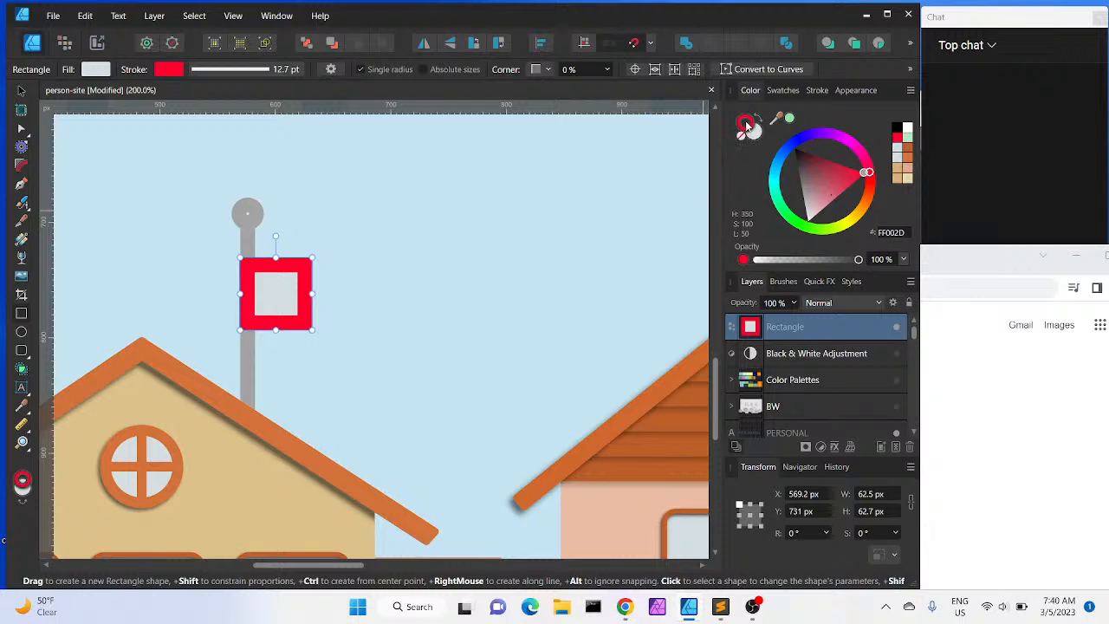
pyautogui.doubleClick(743, 127)
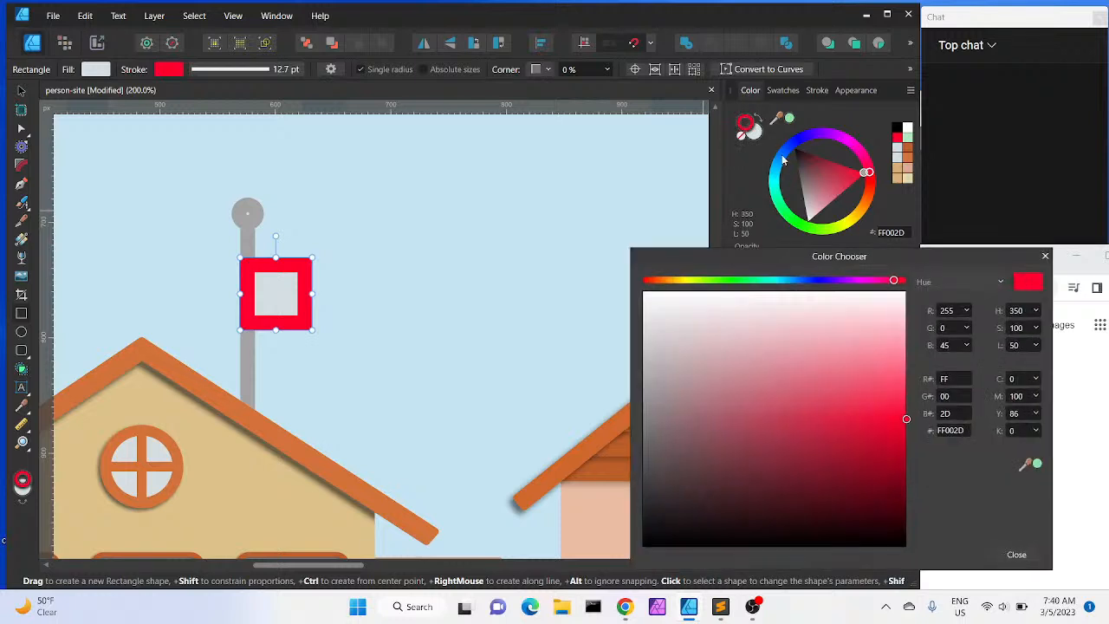
pyautogui.click(1036, 345)
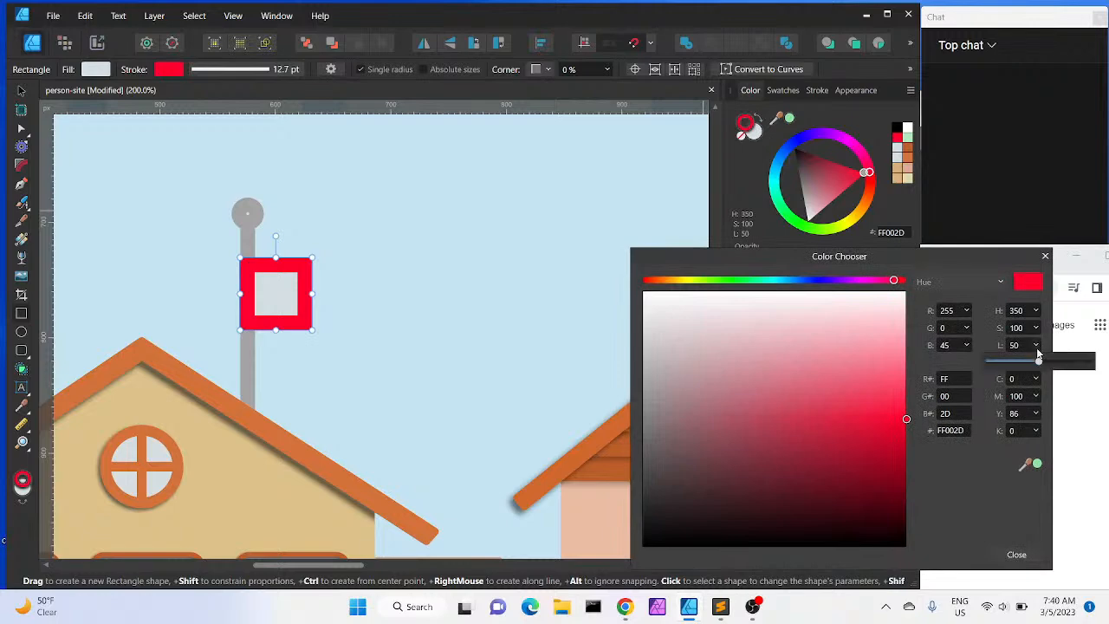
pyautogui.moveTo(1040, 361)
pyautogui.mouseDown()
pyautogui.moveTo(1090, 361)
pyautogui.moveTo(1063, 370)
pyautogui.mouseUp()
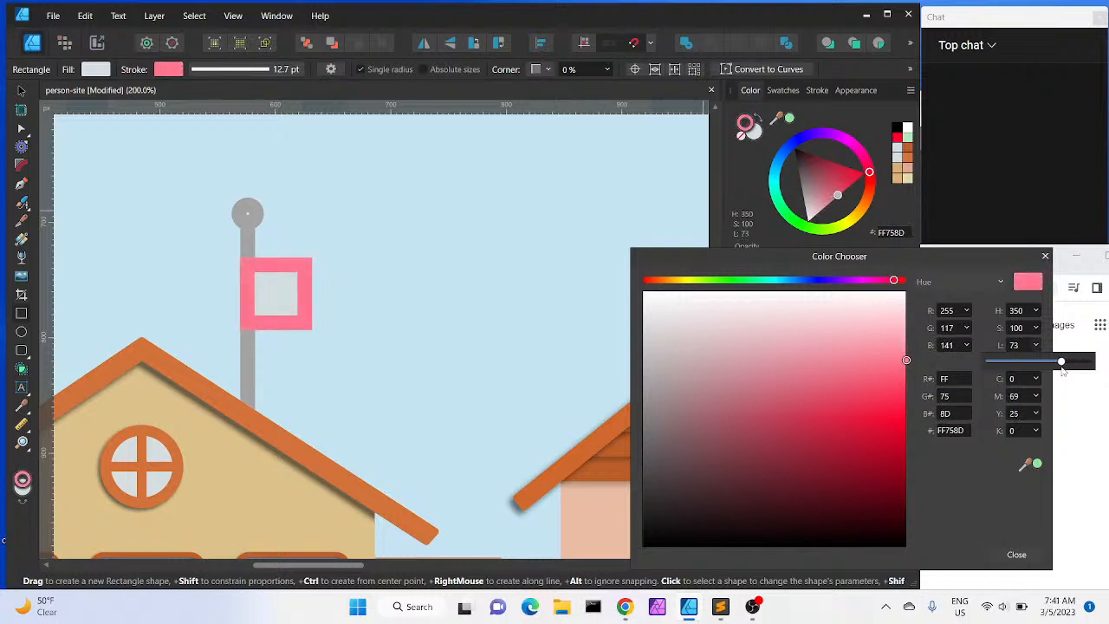
pyautogui.moveTo(1063, 370); pyautogui.dragTo(1053, 371)
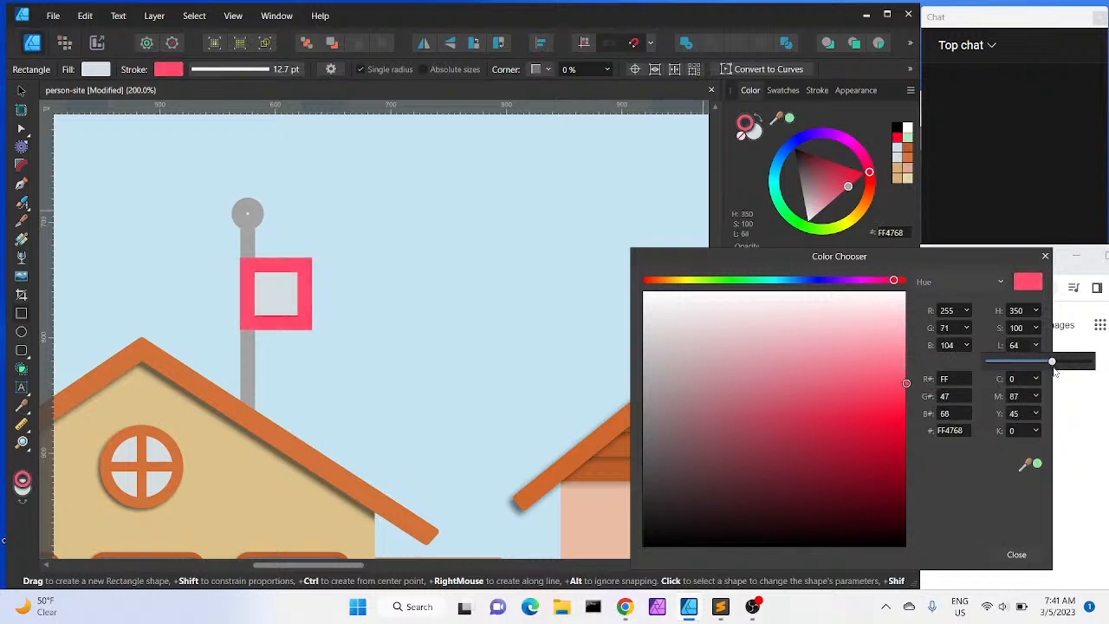
pyautogui.click(1035, 328)
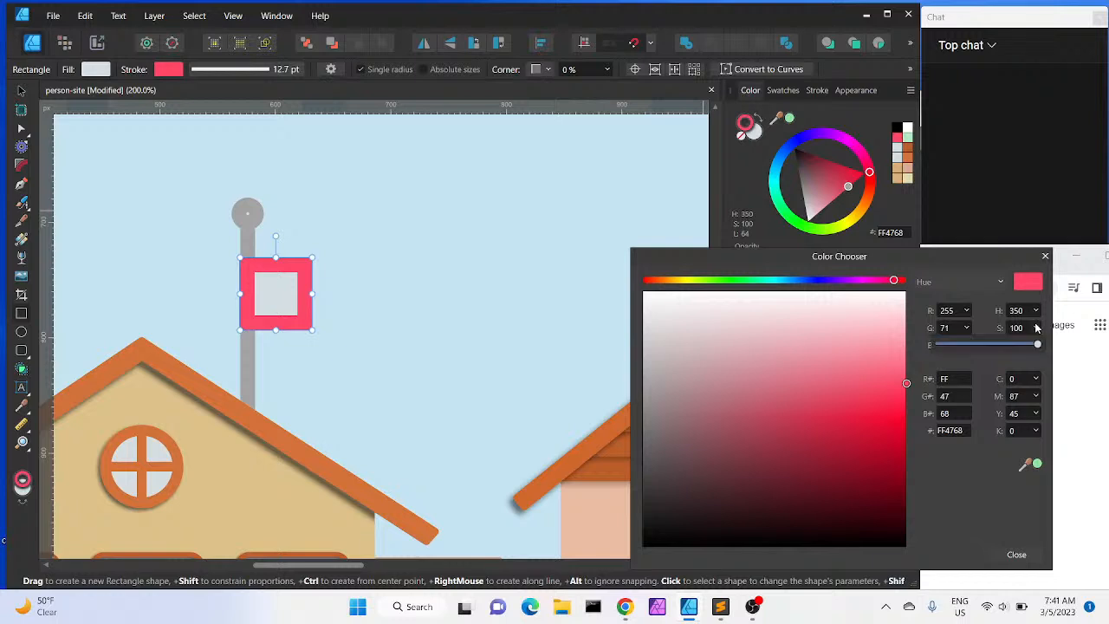
pyautogui.moveTo(1039, 346)
pyautogui.mouseDown()
pyautogui.moveTo(1015, 348)
pyautogui.moveTo(1024, 352)
pyautogui.mouseUp()
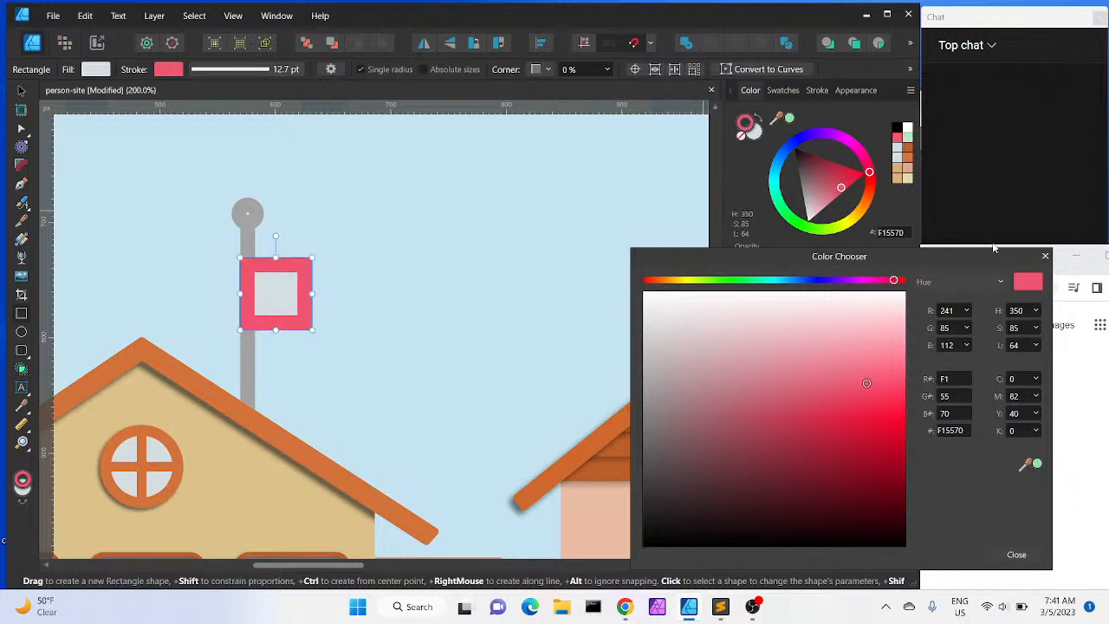
pyautogui.click(1015, 554)
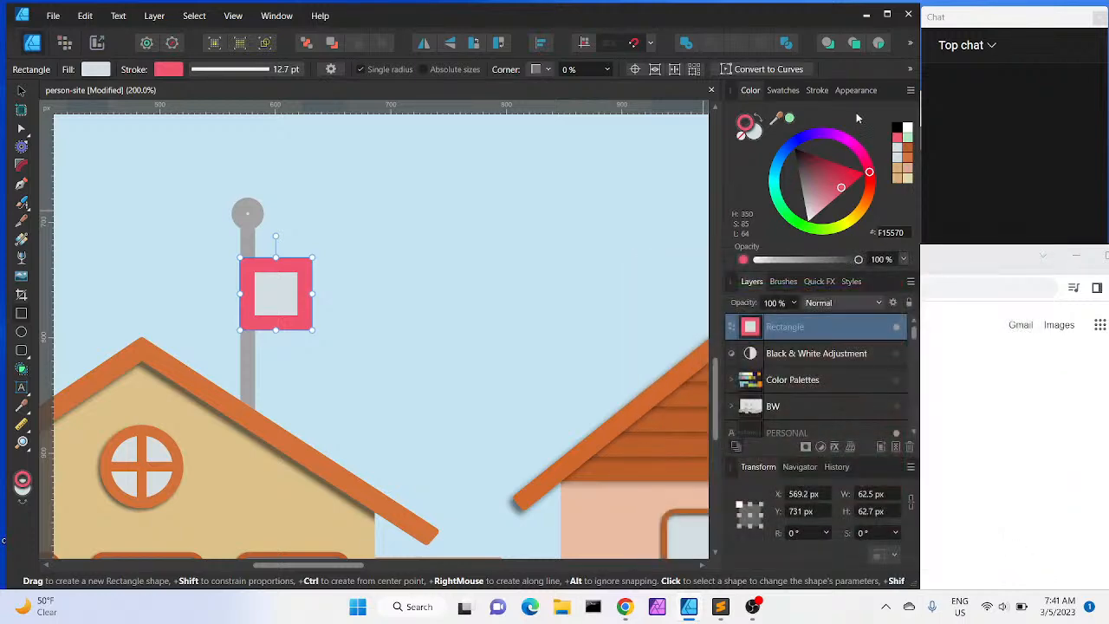
# Swap the square's fill and stroke colours and remove the stroke, leaving a pink F15570 fill
pyautogui.click(758, 117)
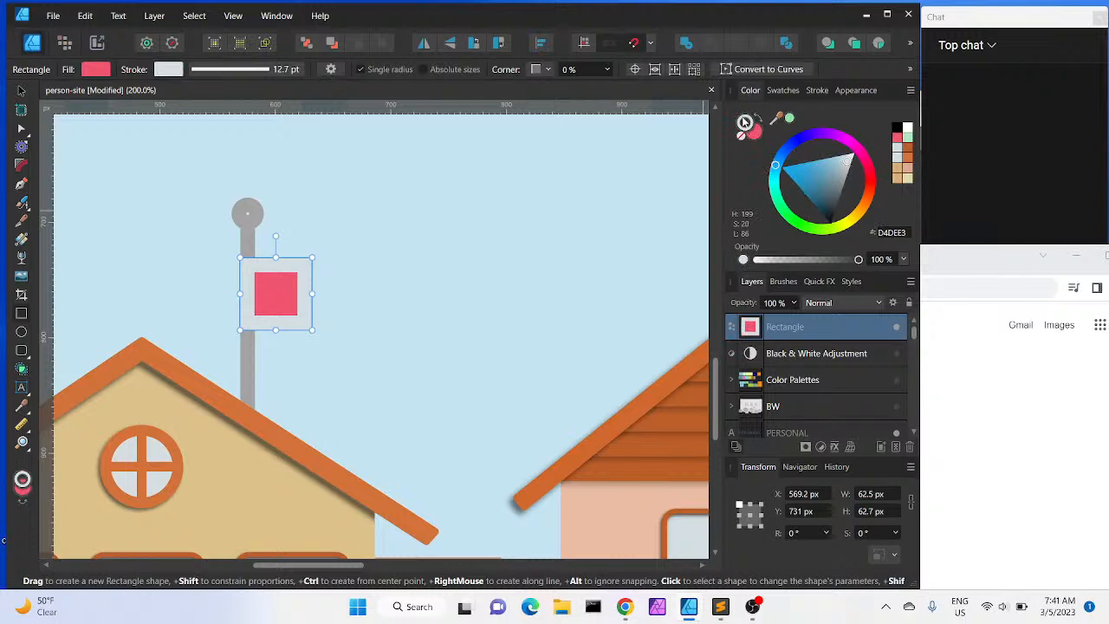
pyautogui.click(741, 136)
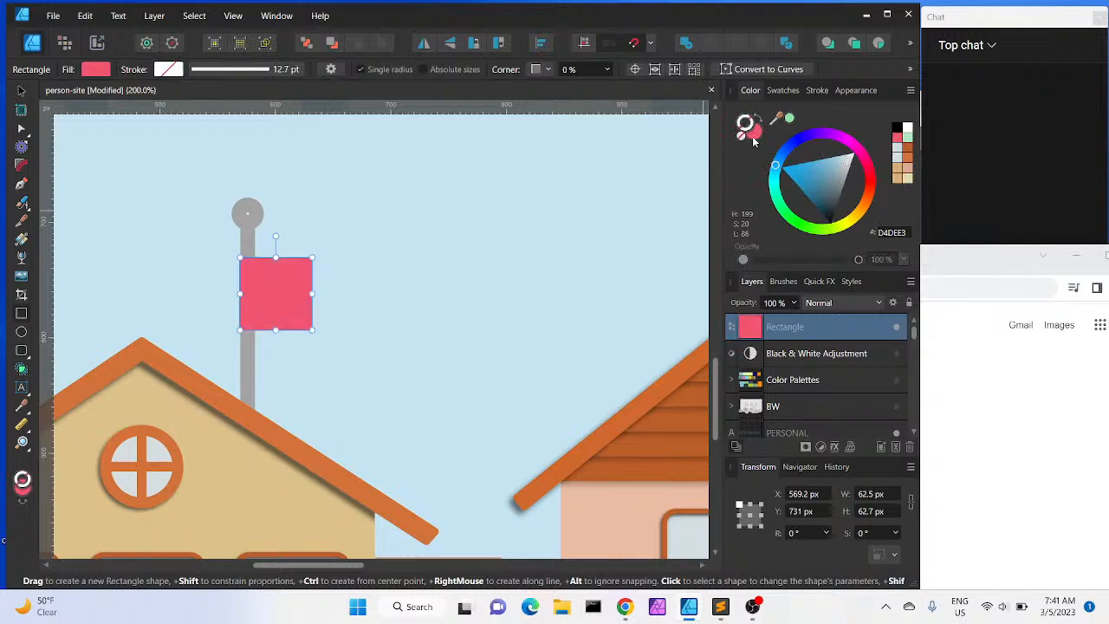
pyautogui.click(754, 137)
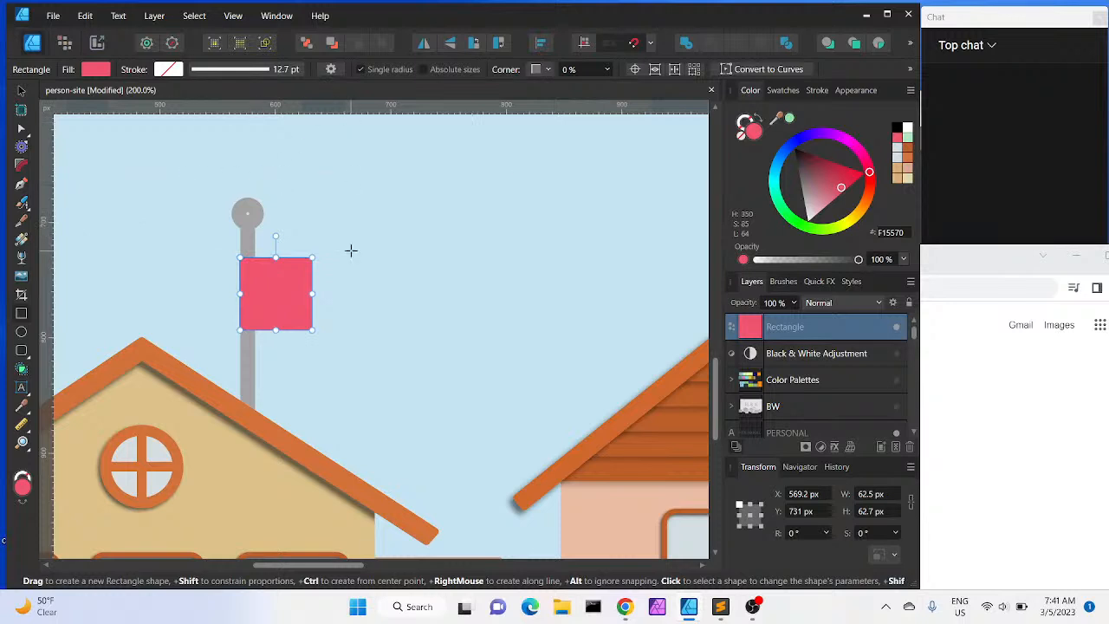
# Duplicate the square twice, offsetting each copy to the side to form a staggered flag shape
pyautogui.click(22, 91)
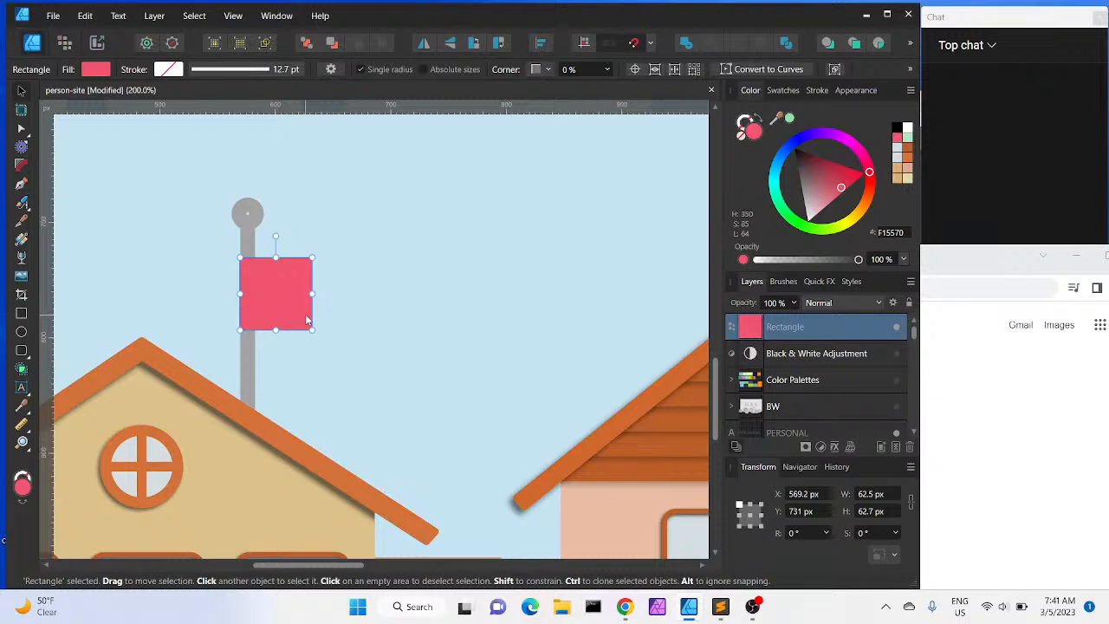
pyautogui.hotkey('ctrl', 'j')
pyautogui.moveTo(294, 308); pyautogui.dragTo(342, 323)
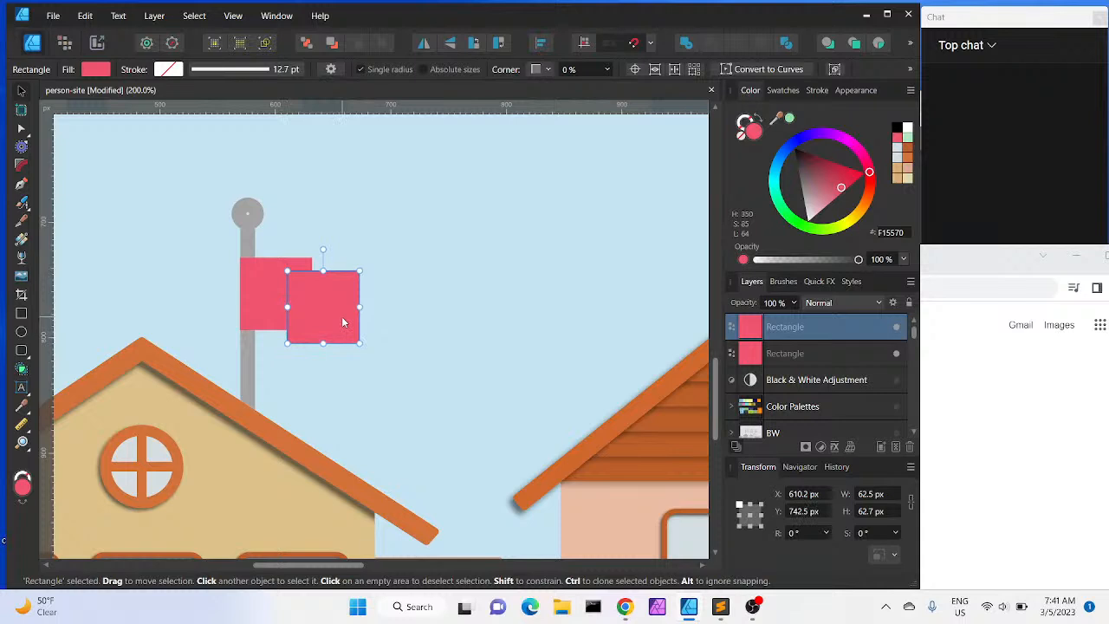
pyautogui.hotkey('ctrl', 'j')
pyautogui.moveTo(341, 316); pyautogui.dragTo(383, 295)
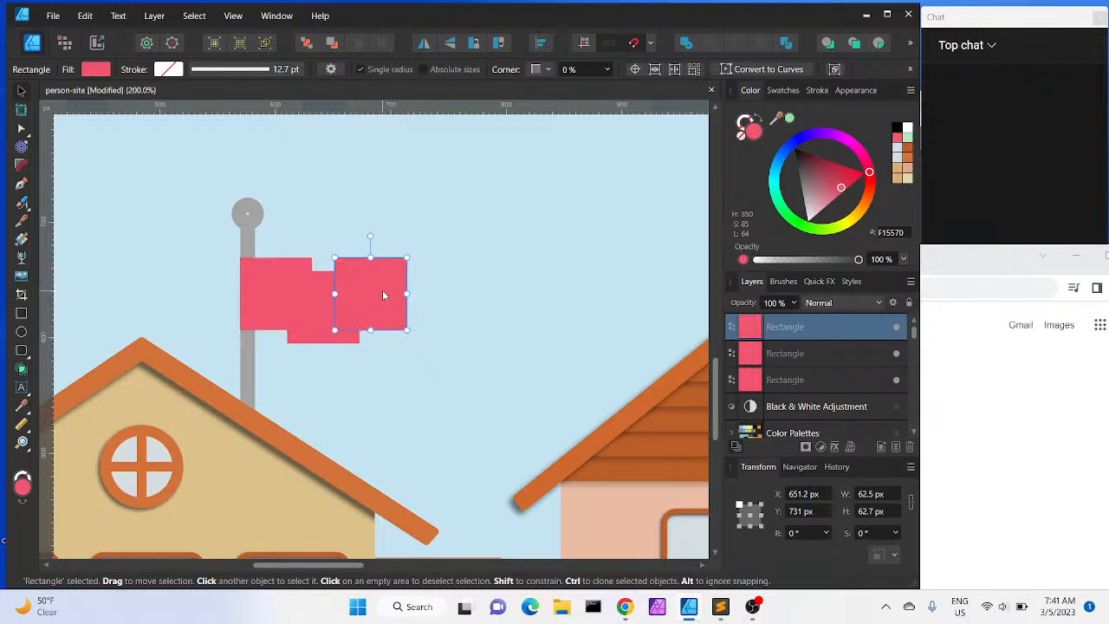
# Group the three squares and narrow the group to about 122 px wide
pyautogui.keyDown('shift'); pyautogui.click(797, 381); pyautogui.keyUp('shift')
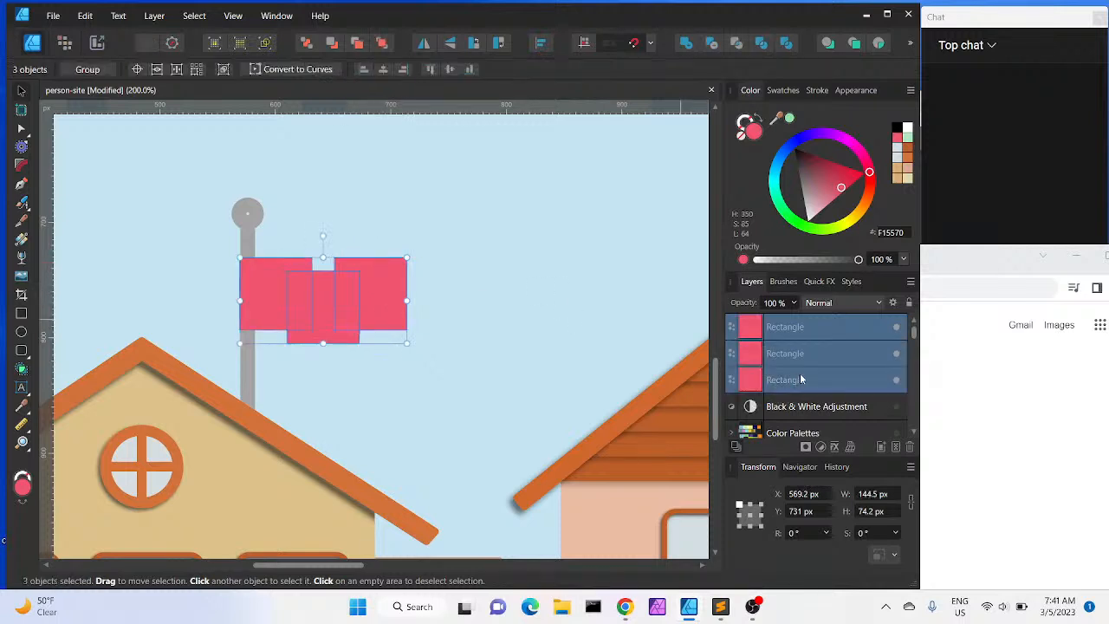
pyautogui.hotkey('ctrl', 'g')
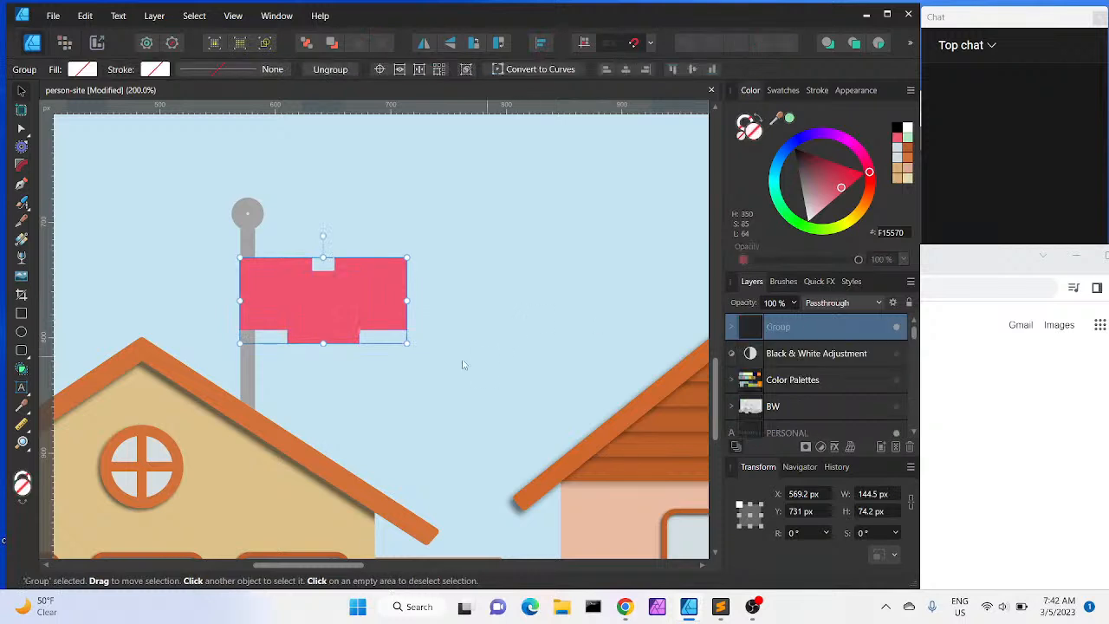
pyautogui.moveTo(404, 339); pyautogui.dragTo(410, 344)
pyautogui.moveTo(412, 303); pyautogui.dragTo(382, 306)
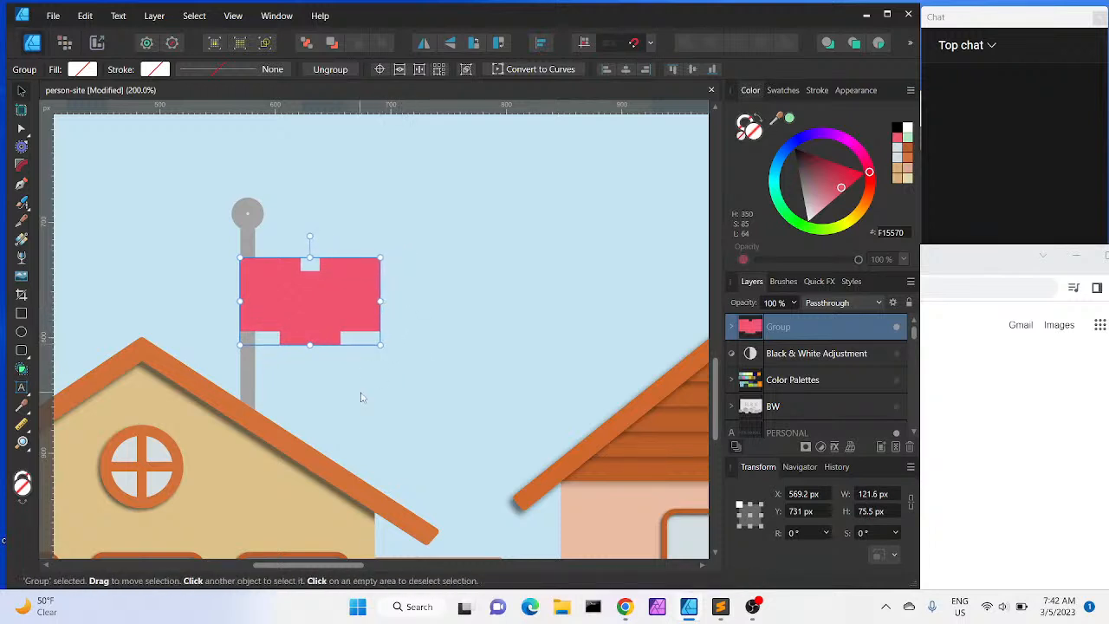
# Select the three rectangles inside the flag group and convert them to curves
pyautogui.click(730, 327)
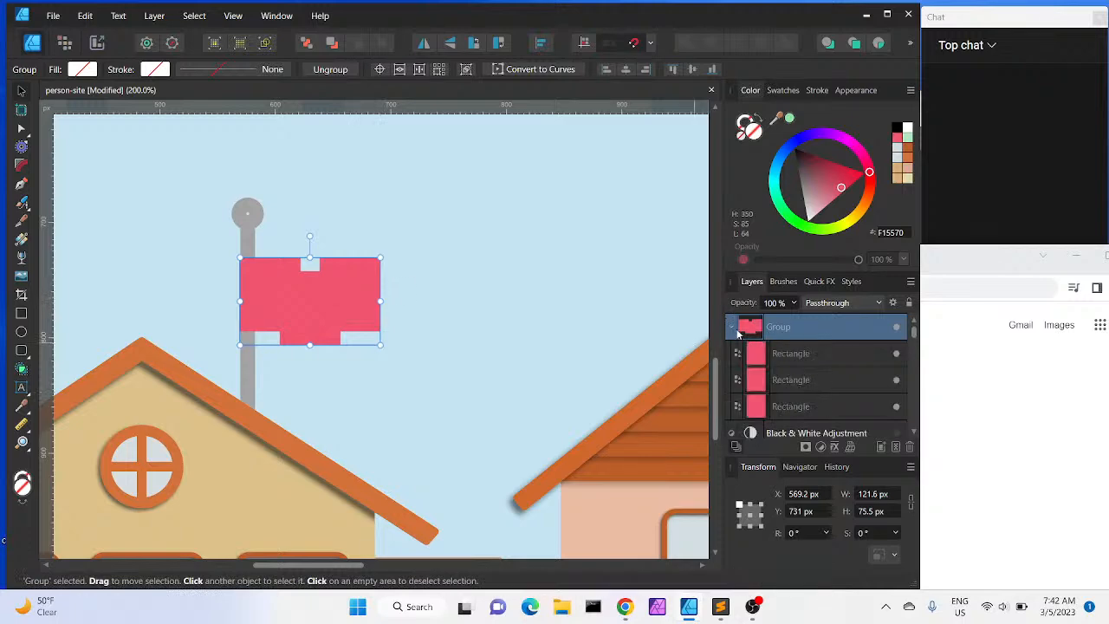
pyautogui.click(789, 355)
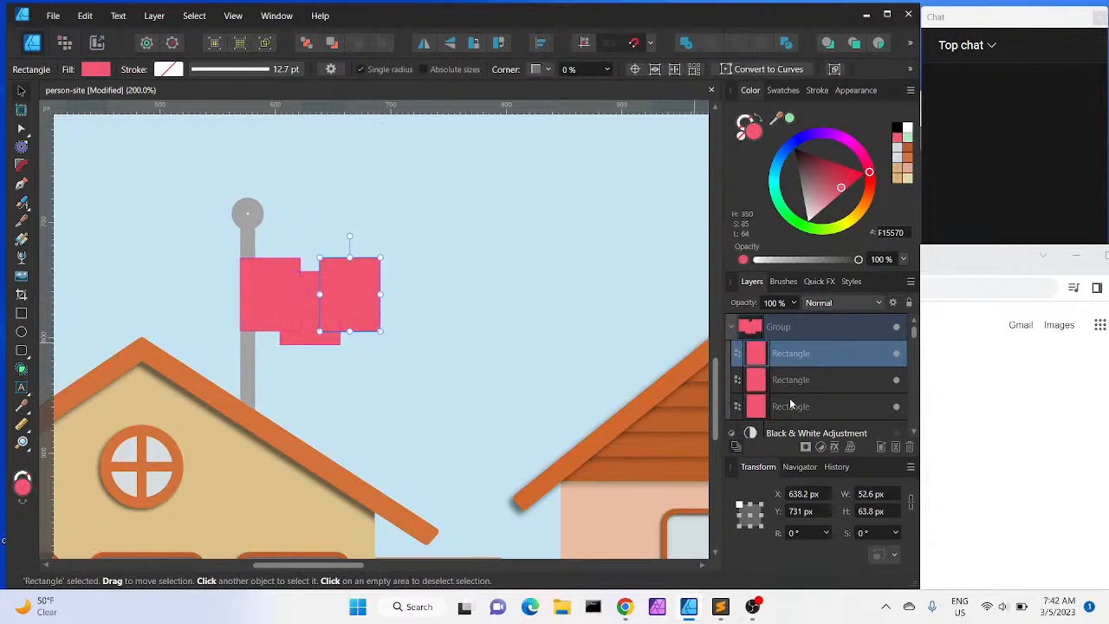
pyautogui.keyDown('shift'); pyautogui.click(790, 407); pyautogui.keyUp('shift')
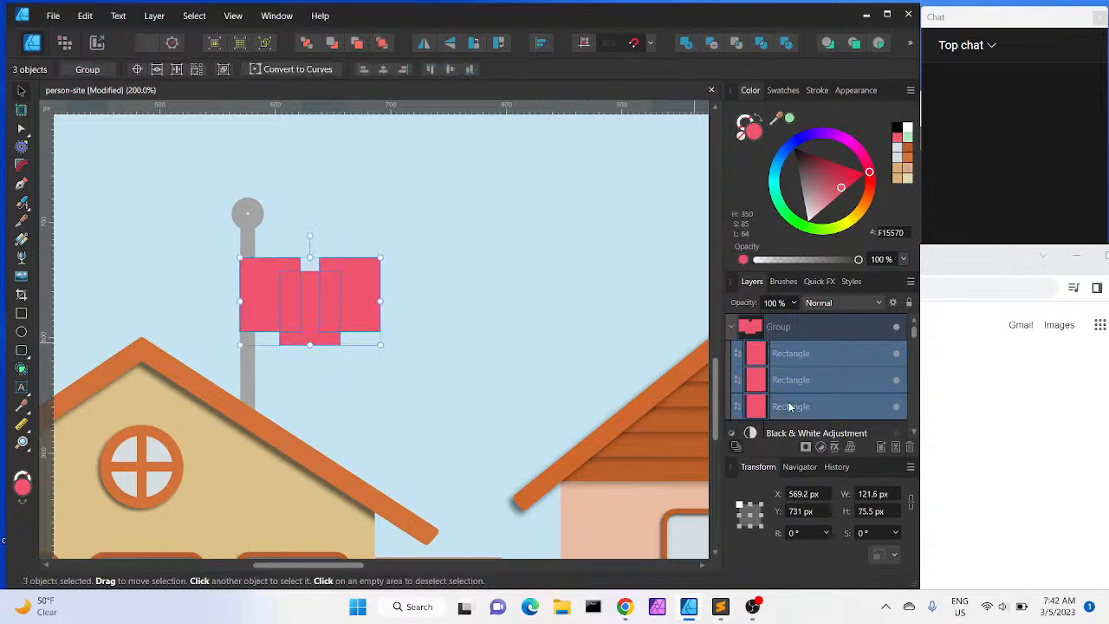
pyautogui.click(156, 16)
pyautogui.moveTo(132, 78)
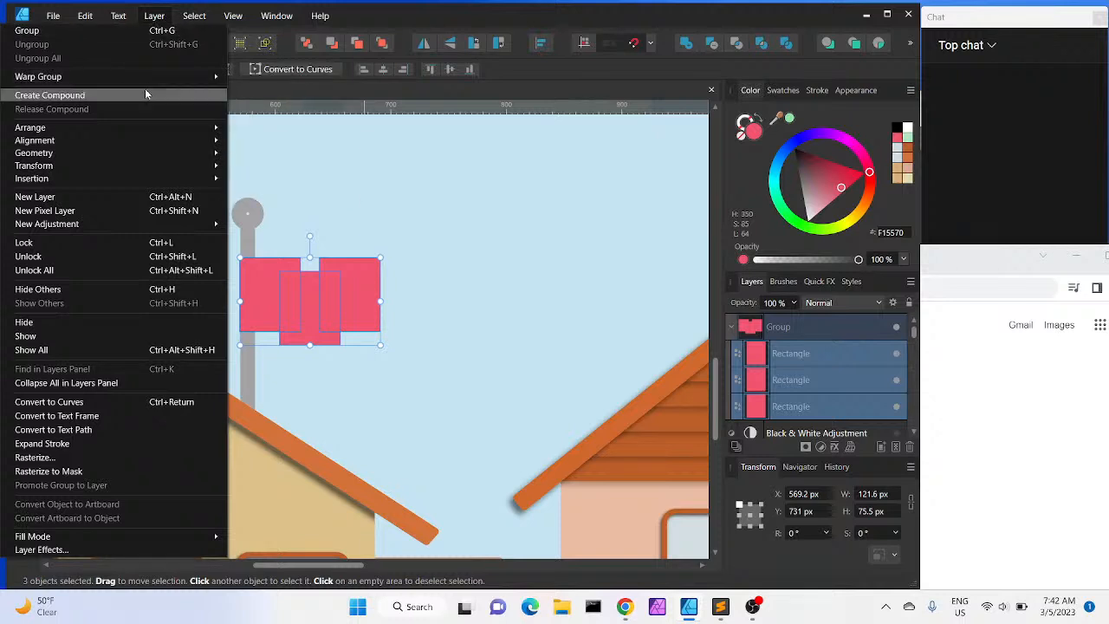
pyautogui.click(97, 402)
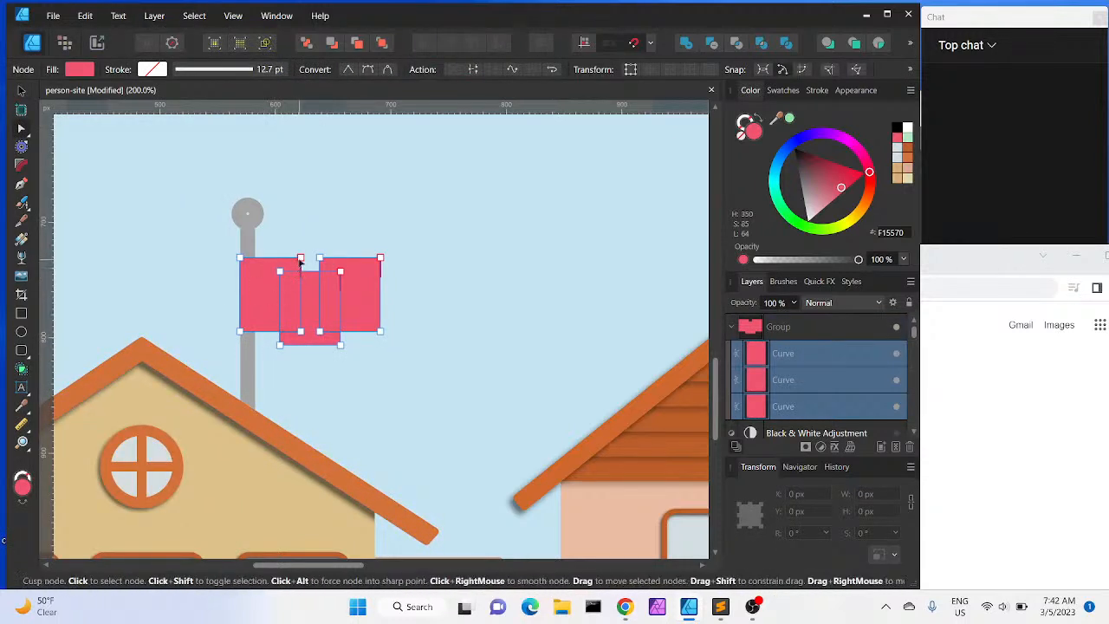
# Nudge the middle flag piece's top node downward, then undo the nudges
pyautogui.click(300, 258)
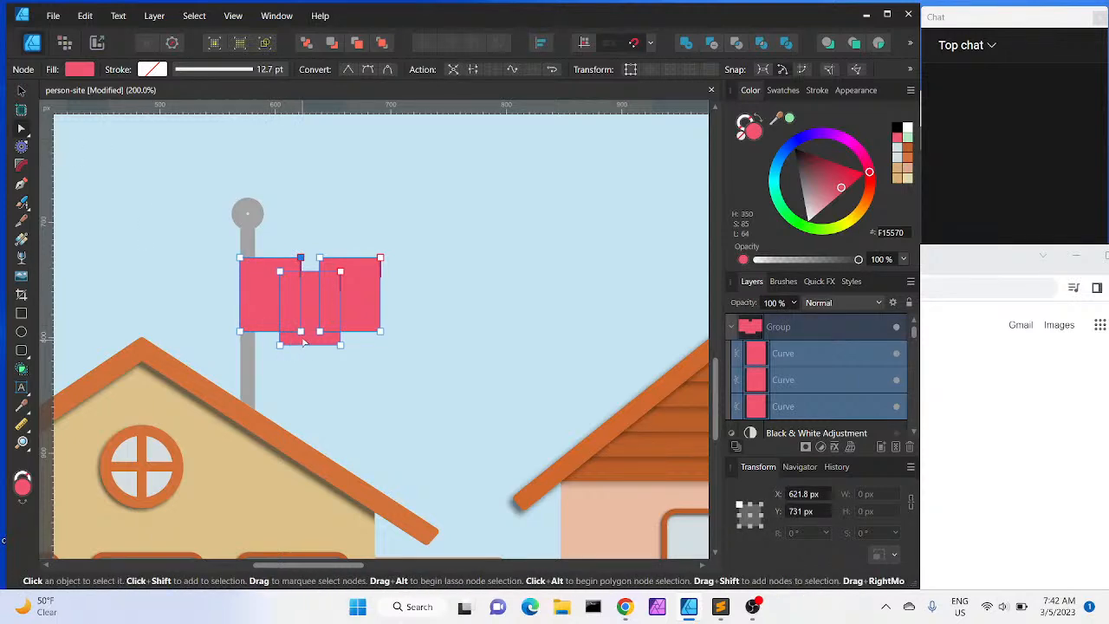
pyautogui.moveTo(301, 331); pyautogui.dragTo(302, 331)
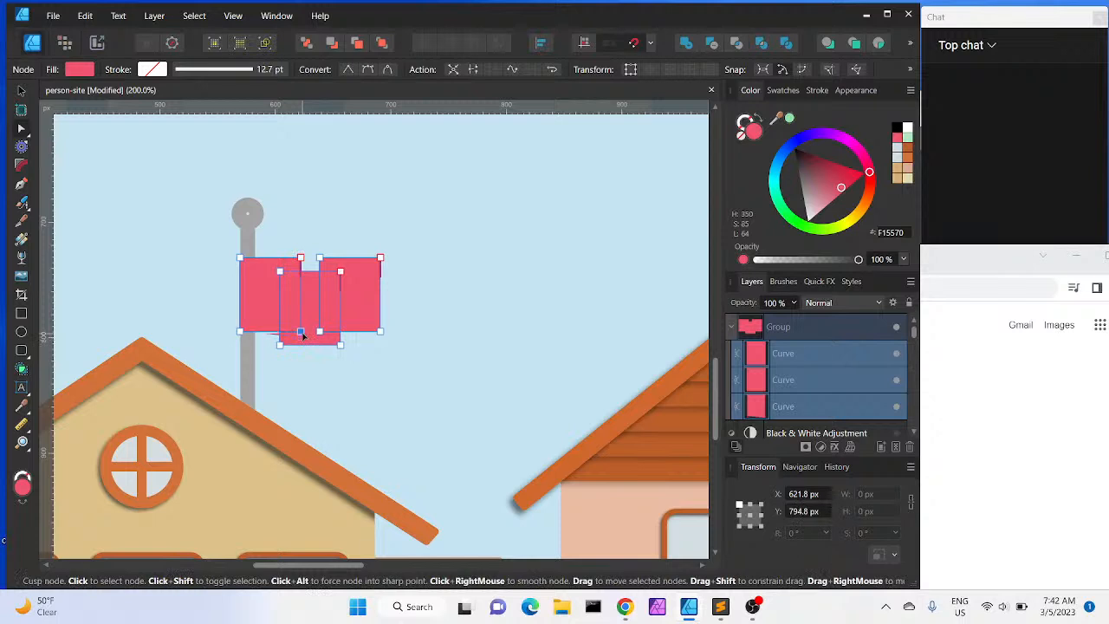
pyautogui.keyDown('shift'); pyautogui.click(300, 258); pyautogui.keyUp('shift')
pyautogui.press('Down')
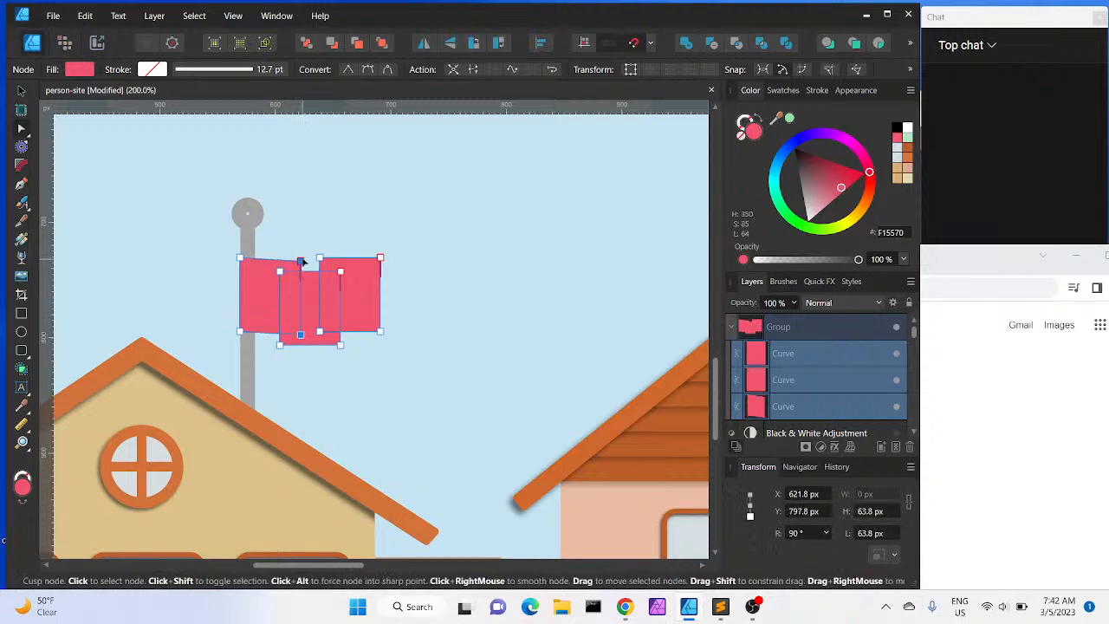
pyautogui.press('Down')
pyautogui.press('Down')
pyautogui.press('Down')
pyautogui.click(281, 272)
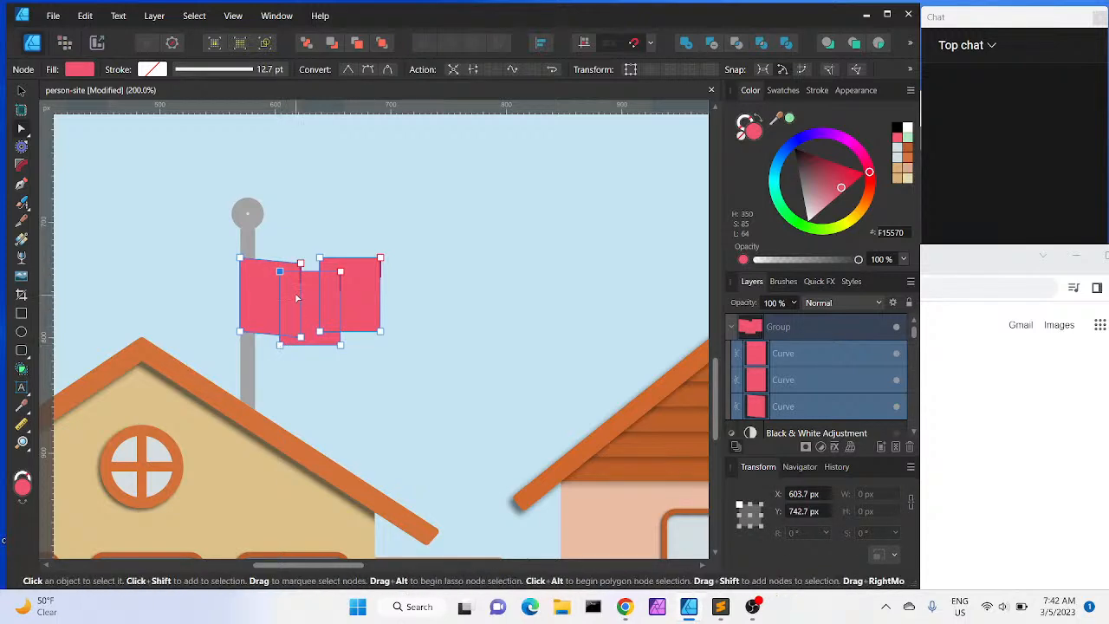
pyautogui.hotkey('ctrl', 'z')
pyautogui.hotkey('ctrl', 'z')
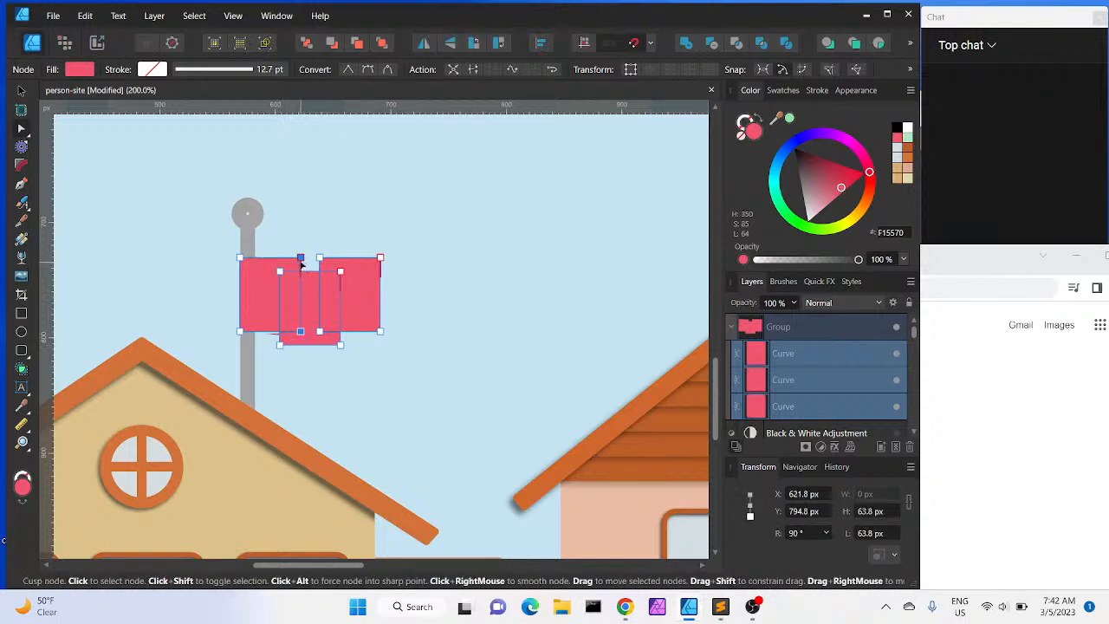
# Convert the middle flag piece's top node to smooth and bend its handles and bottom node to curve the piece
pyautogui.click(371, 72)
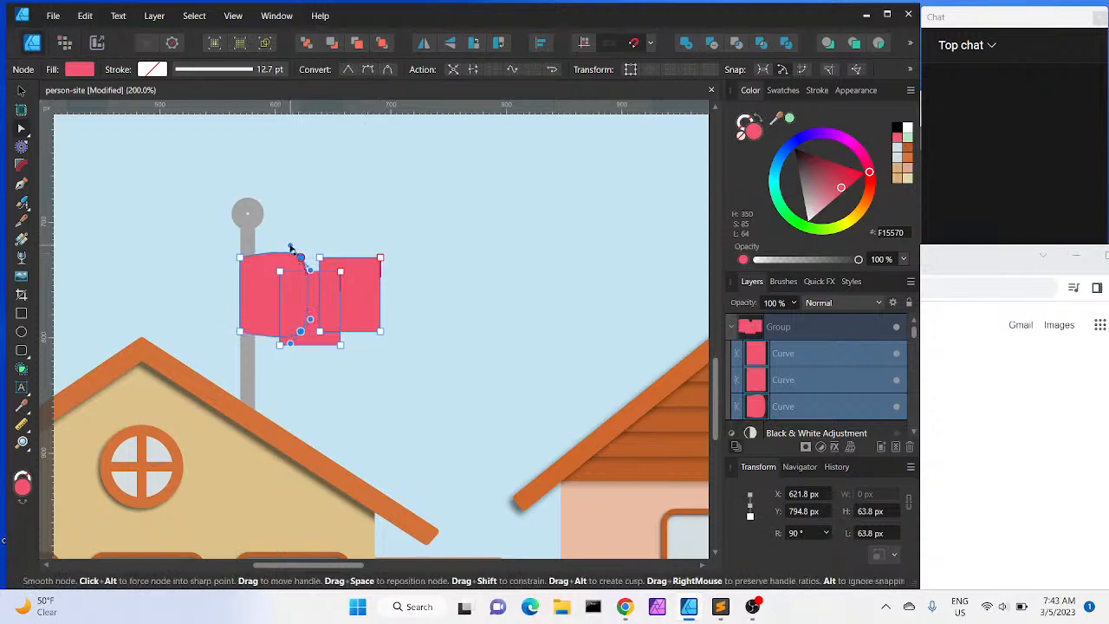
pyautogui.moveTo(291, 248); pyautogui.dragTo(291, 261)
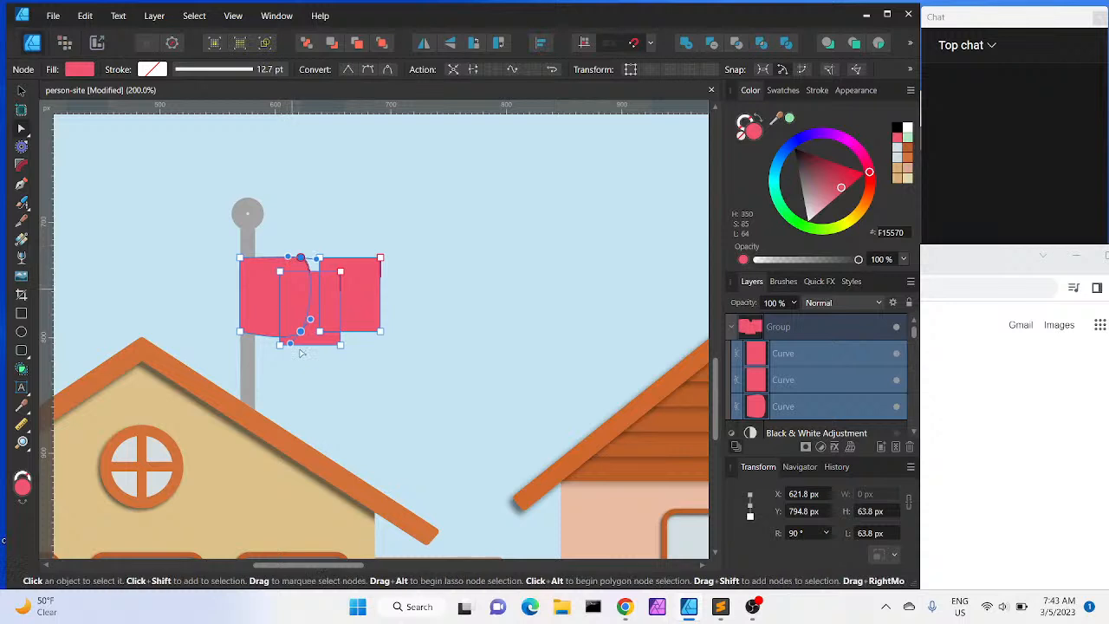
pyautogui.moveTo(290, 344); pyautogui.dragTo(285, 334)
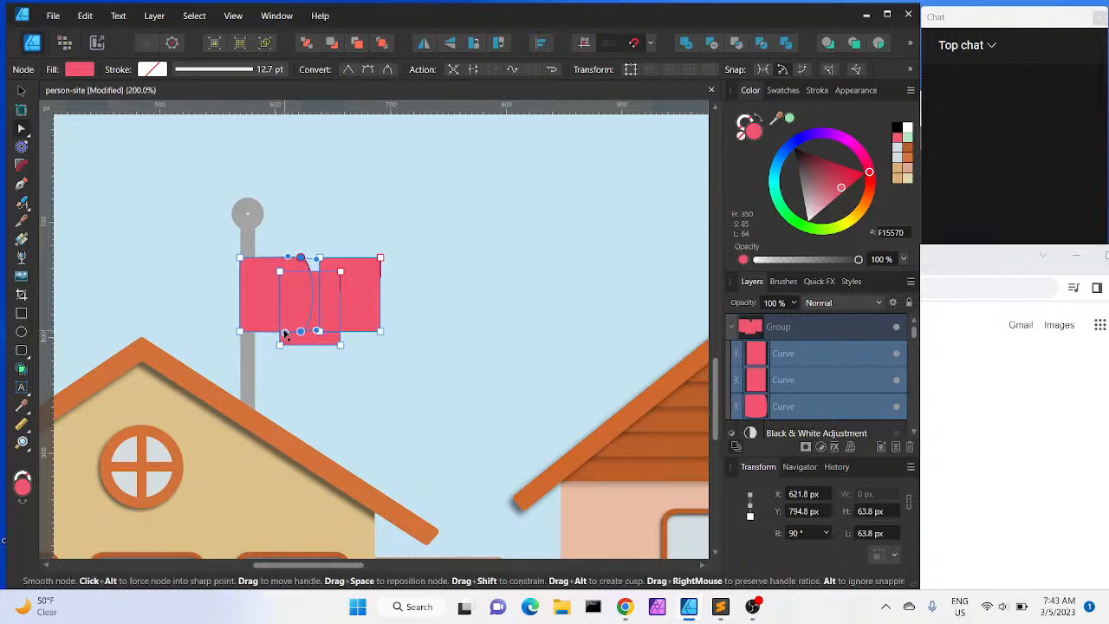
pyautogui.moveTo(284, 333); pyautogui.dragTo(285, 335)
pyautogui.press('Down')
pyautogui.press('Down')
pyautogui.press('Down')
pyautogui.press('Down')
pyautogui.press('Down')
pyautogui.press('Down')
pyautogui.press('Down')
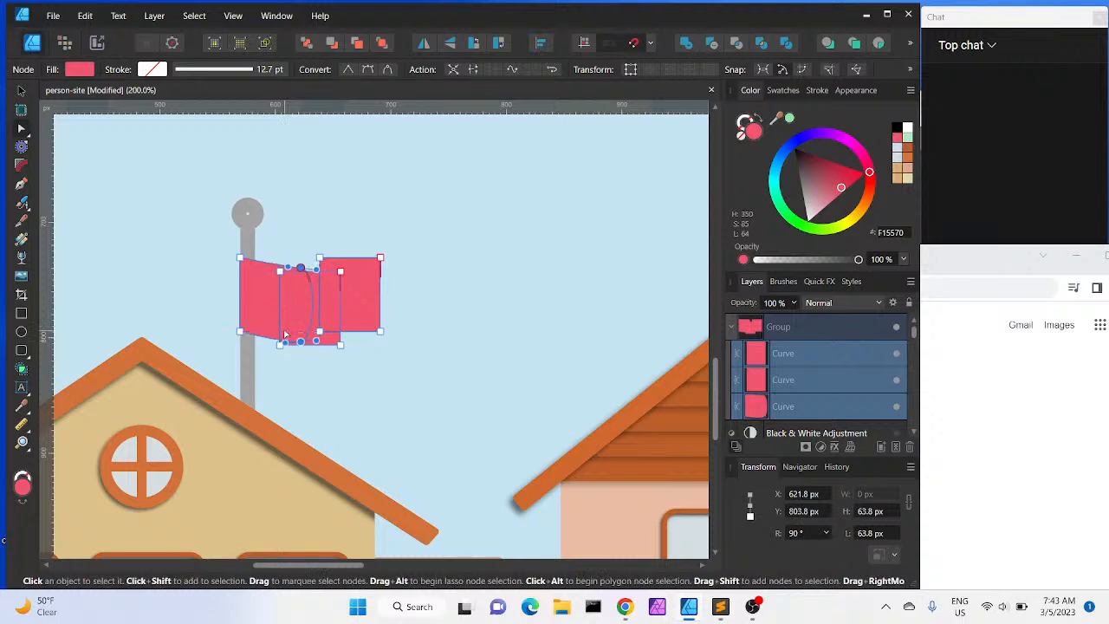
pyautogui.press('Up')
pyautogui.press('Up')
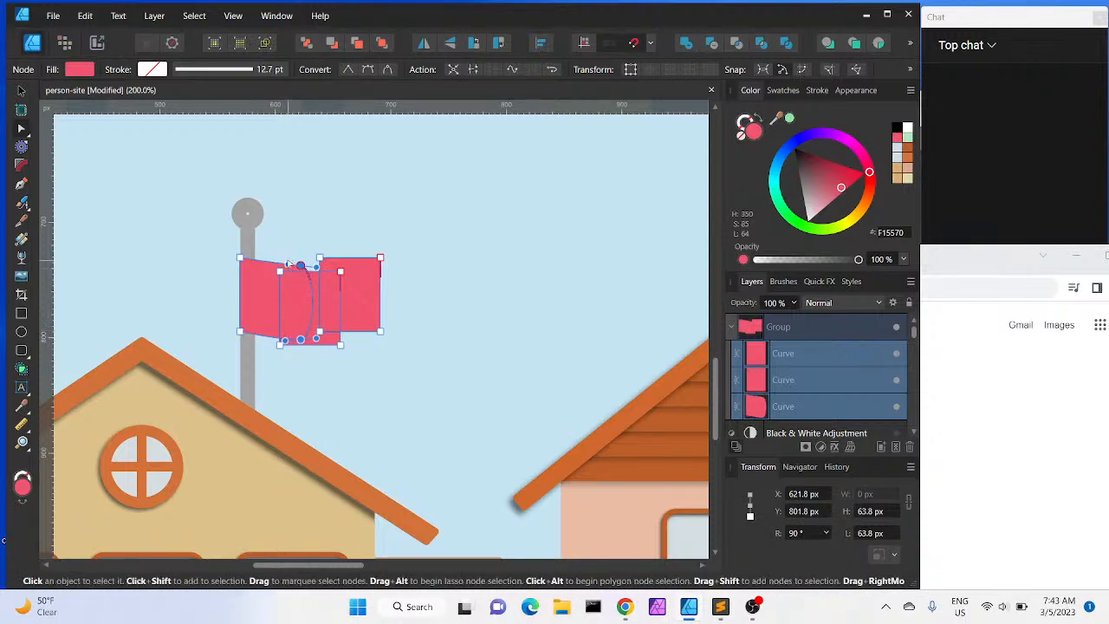
# Adjust the curve handles on the middle piece's top and bottom edges to soften the wave
pyautogui.scroll(2, 289, 264)
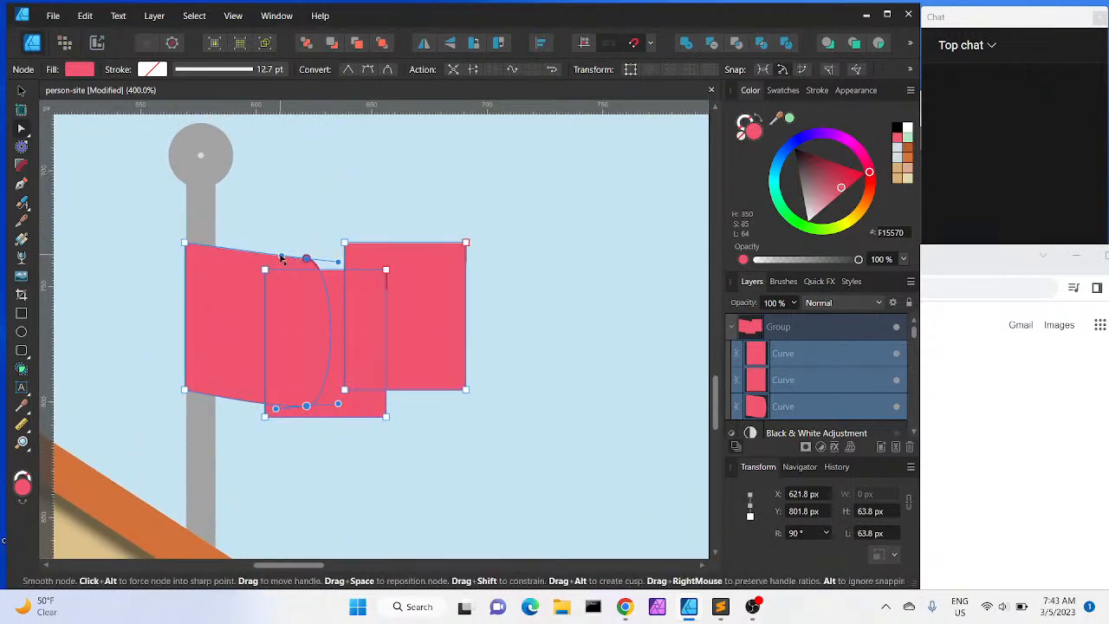
pyautogui.moveTo(281, 257); pyautogui.dragTo(303, 255)
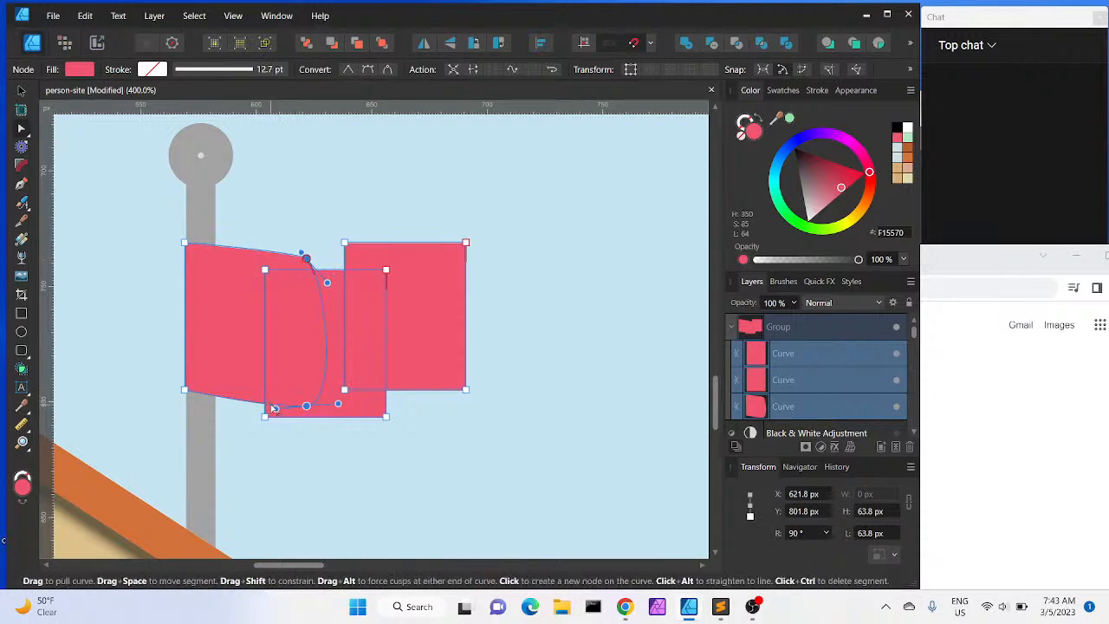
pyautogui.moveTo(275, 408); pyautogui.dragTo(299, 391)
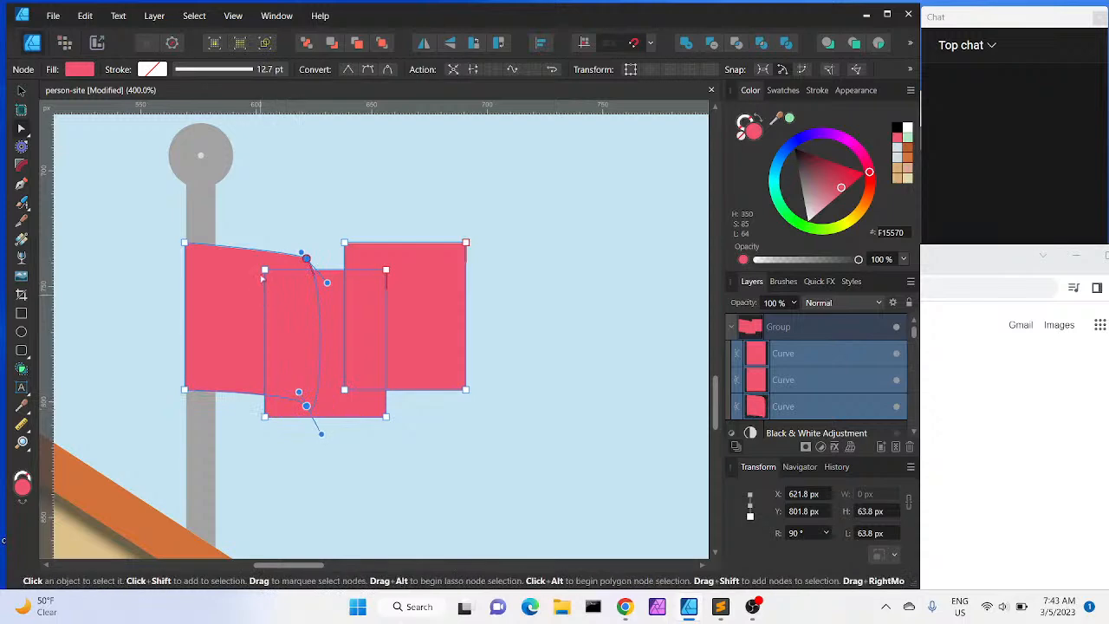
# Convert the middle piece's left corner nodes to smooth and bend their handles to curve its left side and bottom
pyautogui.click(264, 268)
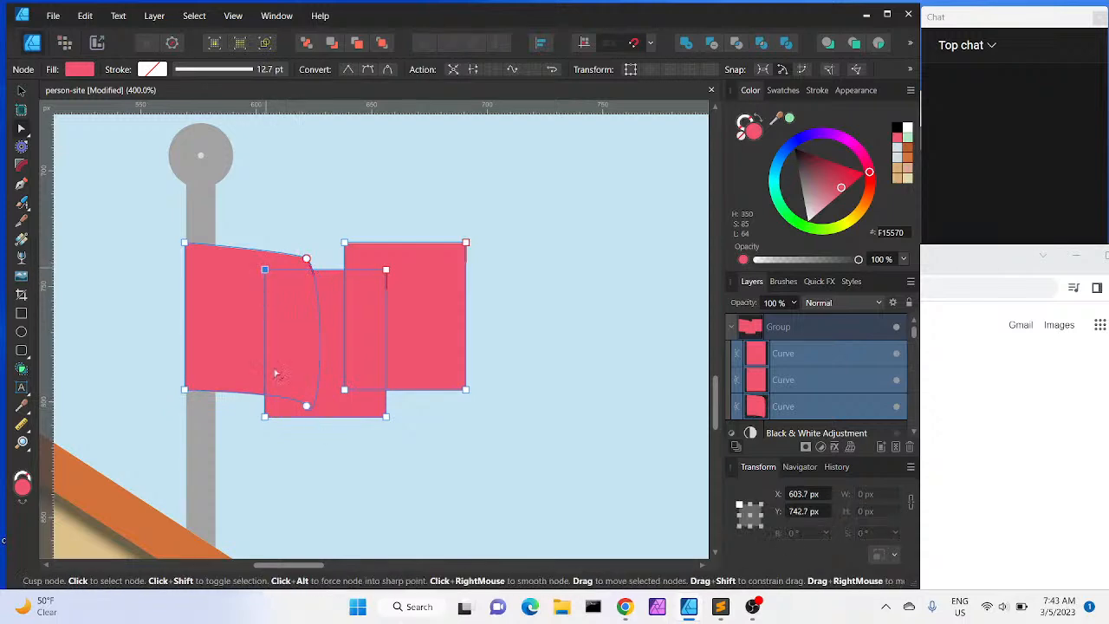
pyautogui.keyDown('shift'); pyautogui.click(265, 417); pyautogui.keyUp('shift')
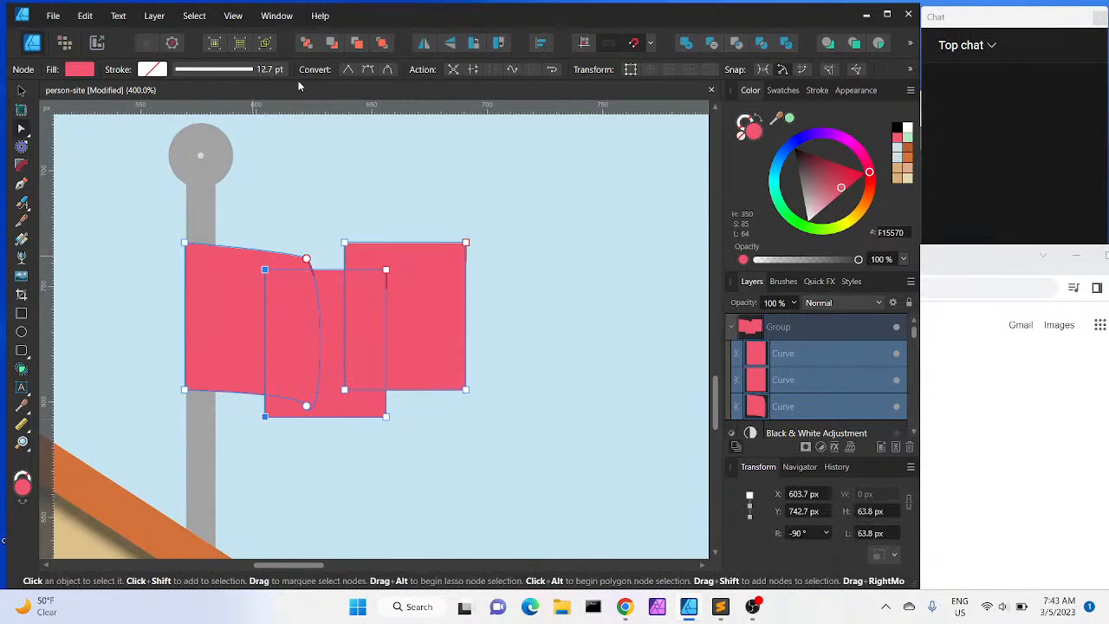
pyautogui.click(367, 70)
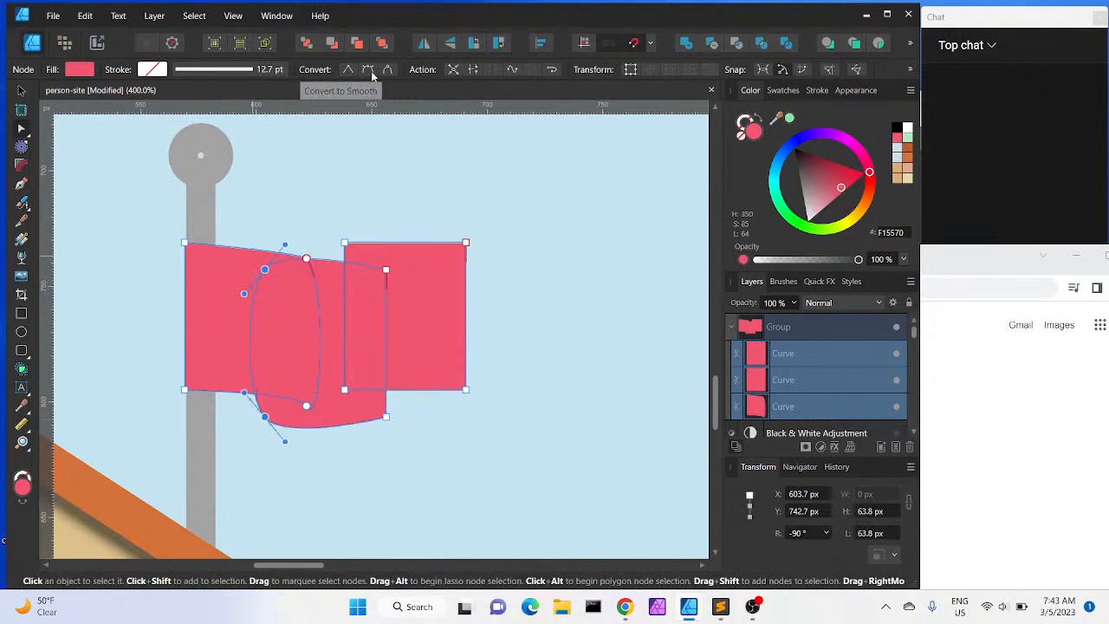
pyautogui.click(265, 269)
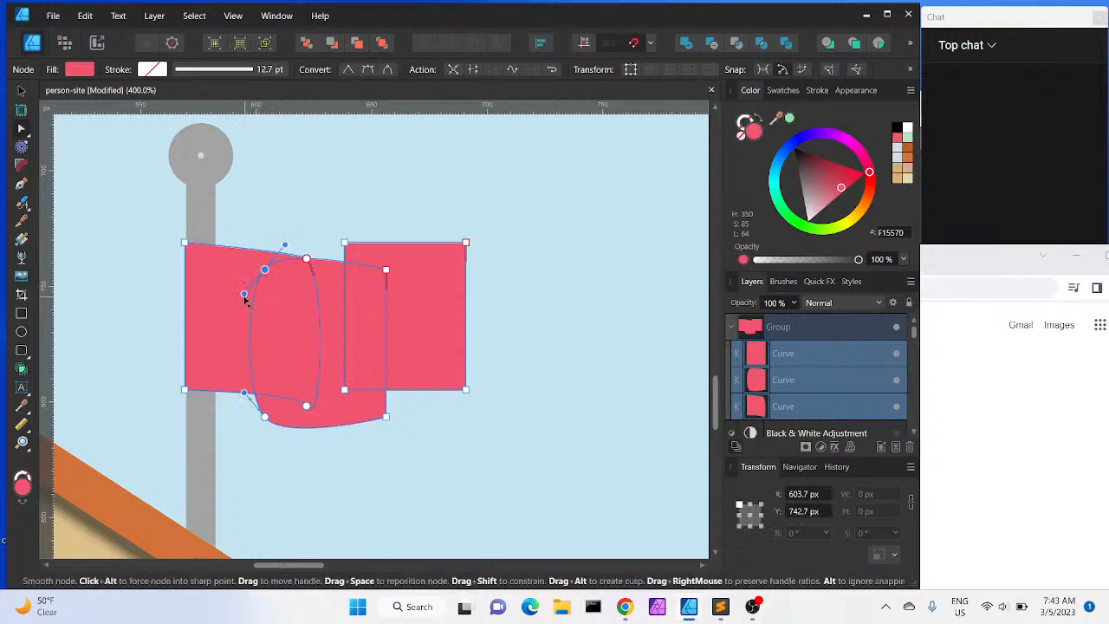
pyautogui.moveTo(244, 297); pyautogui.dragTo(264, 301)
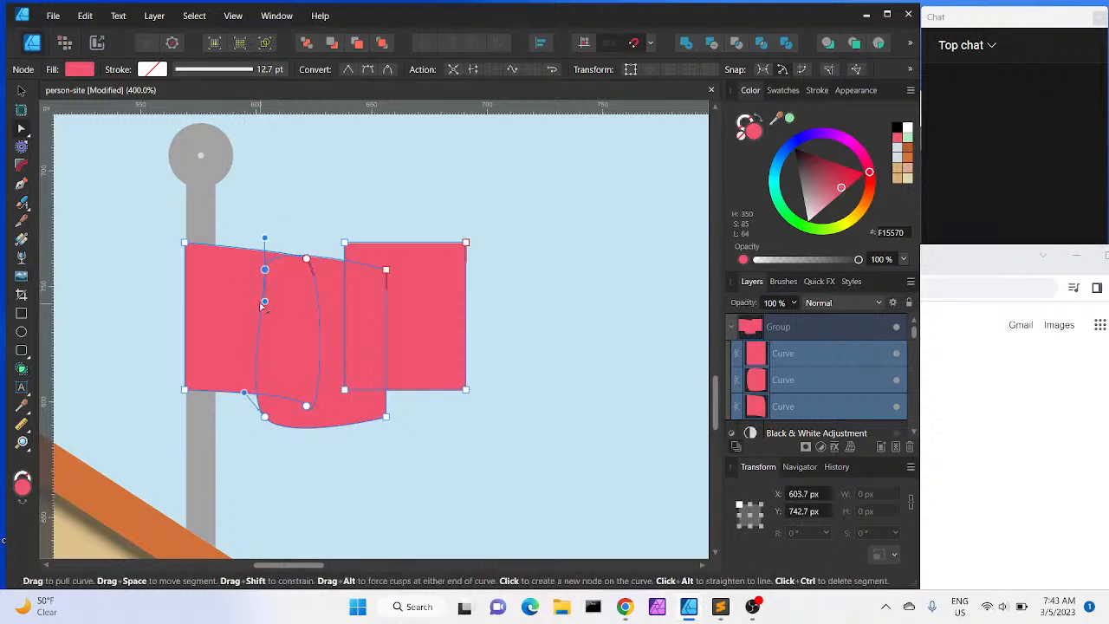
pyautogui.moveTo(265, 240); pyautogui.dragTo(298, 291)
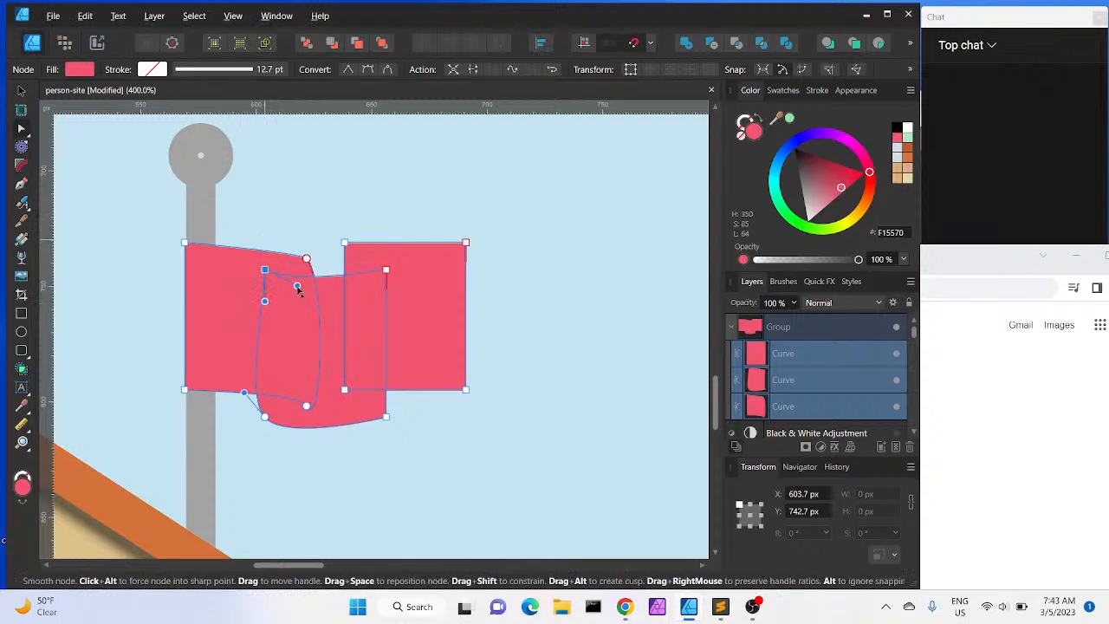
pyautogui.moveTo(246, 395); pyautogui.dragTo(266, 388)
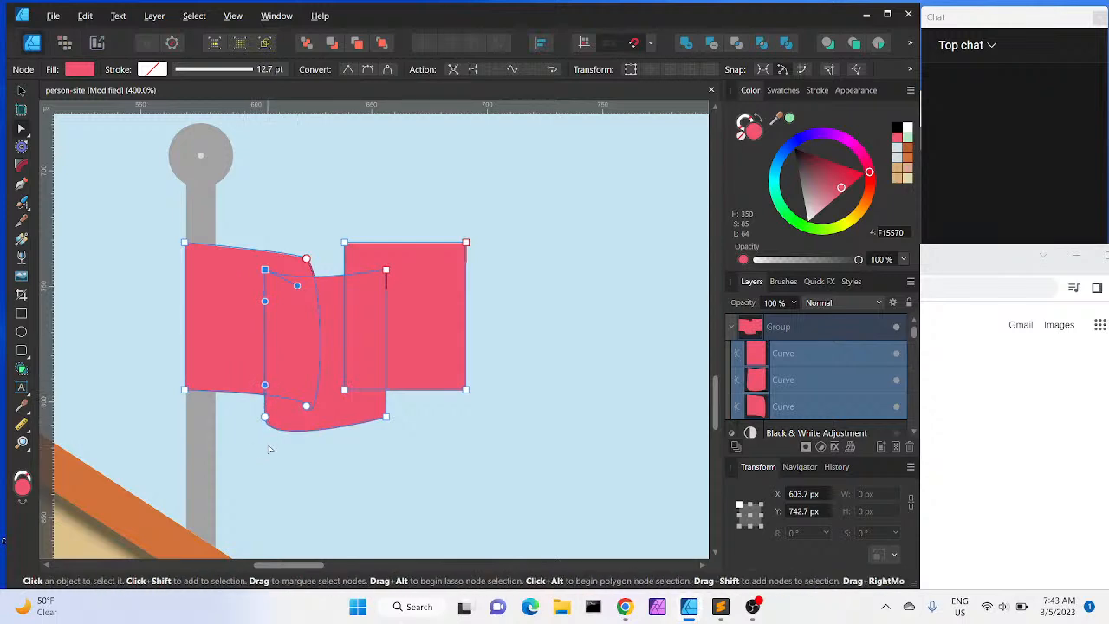
pyautogui.click(266, 449)
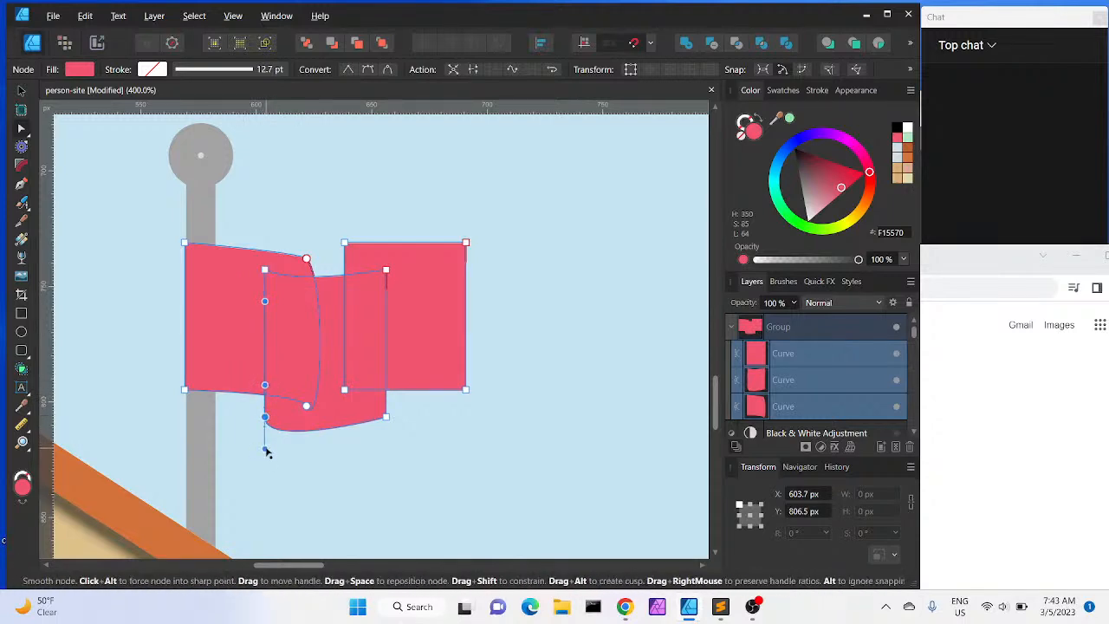
pyautogui.moveTo(266, 450); pyautogui.dragTo(292, 440)
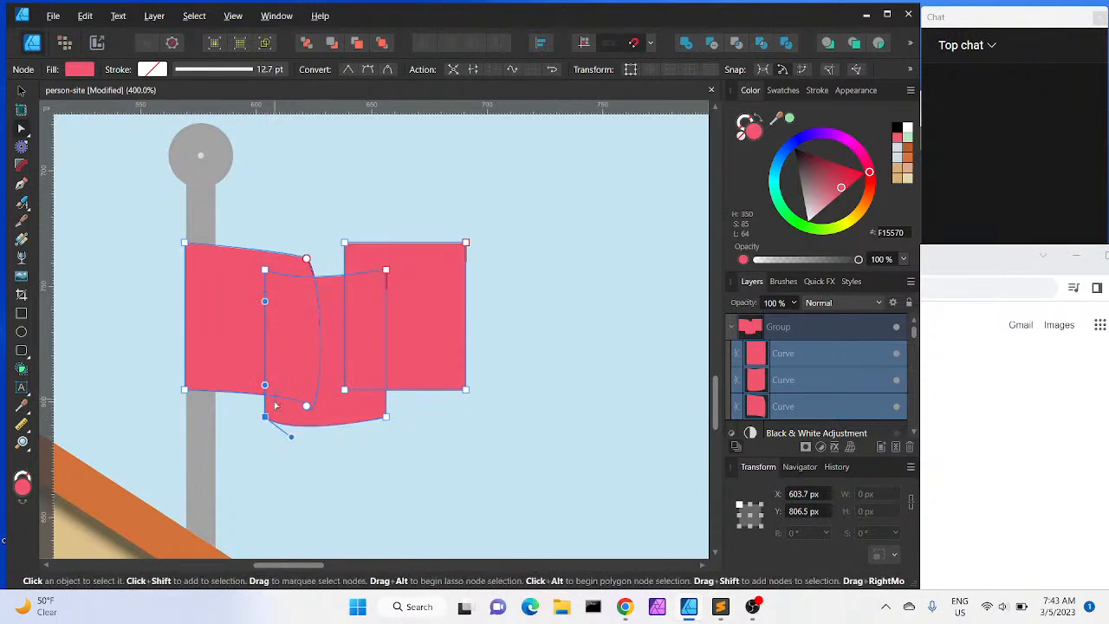
# Nudge the middle piece's top nodes so its top edge lines up with the left piece
pyautogui.click(265, 271)
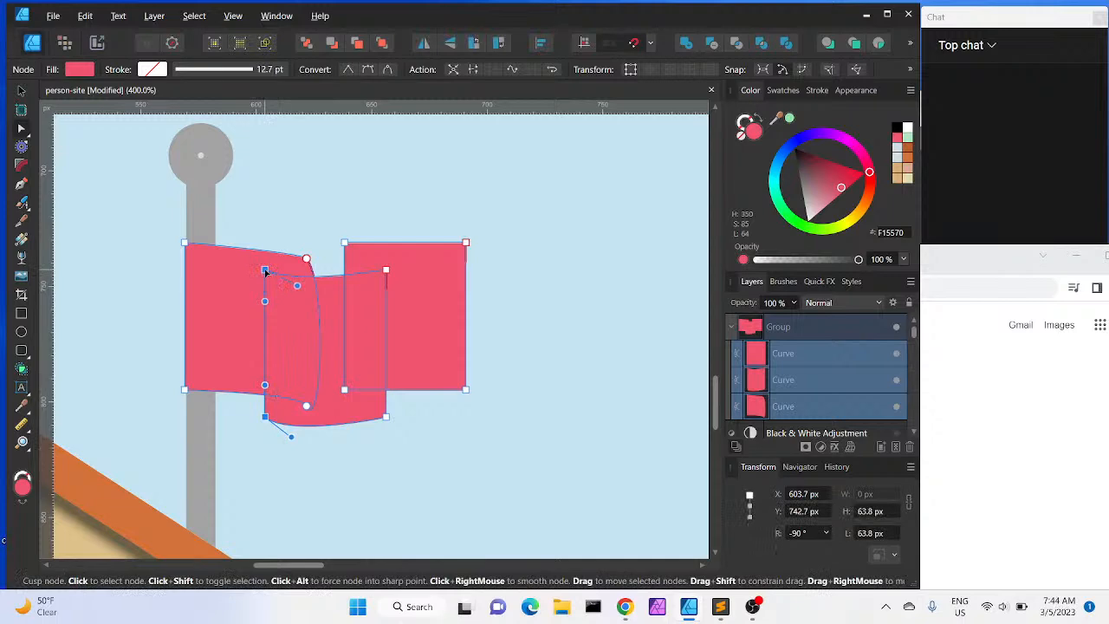
pyautogui.press('Up')
pyautogui.hotkey('shift', 'Up')
pyautogui.press('Down')
pyautogui.press('Down')
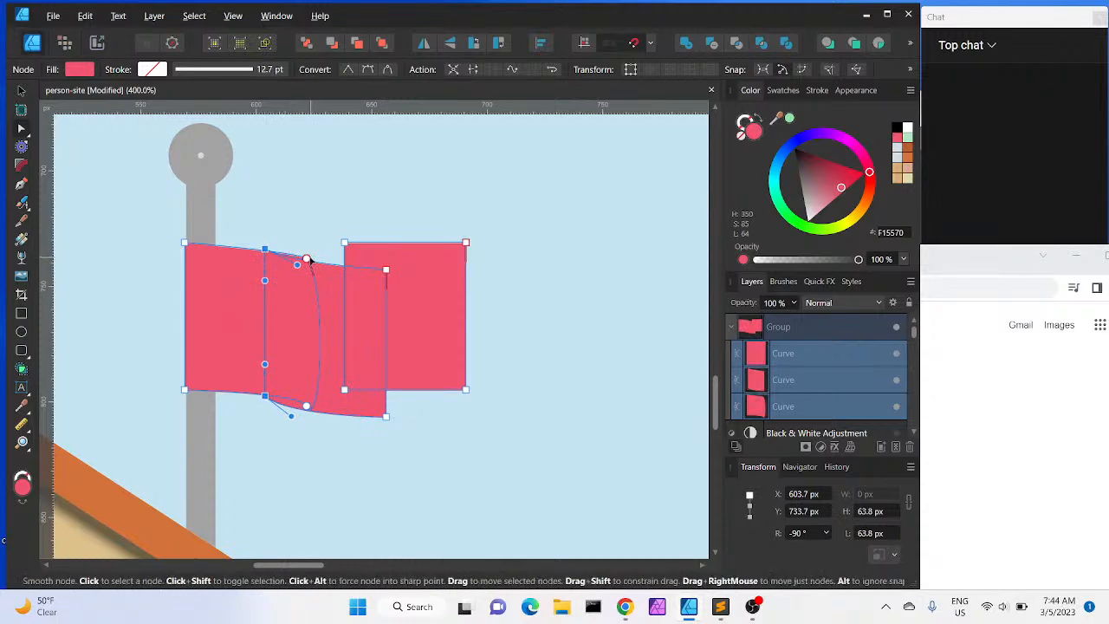
pyautogui.click(307, 259)
pyautogui.press('Down')
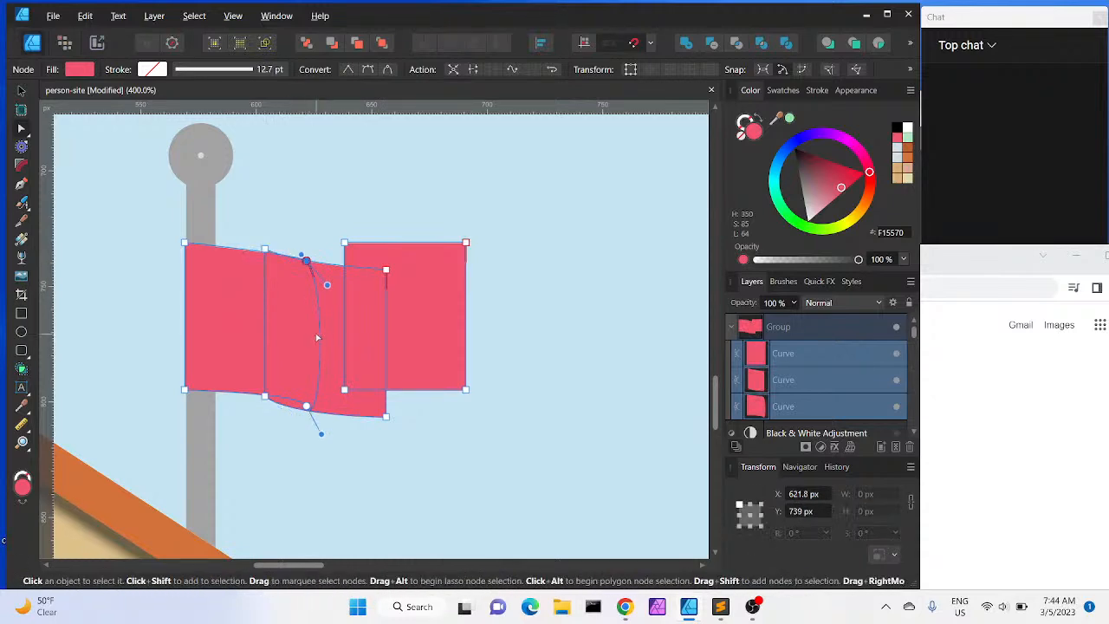
pyautogui.press('Up')
pyautogui.press('Up')
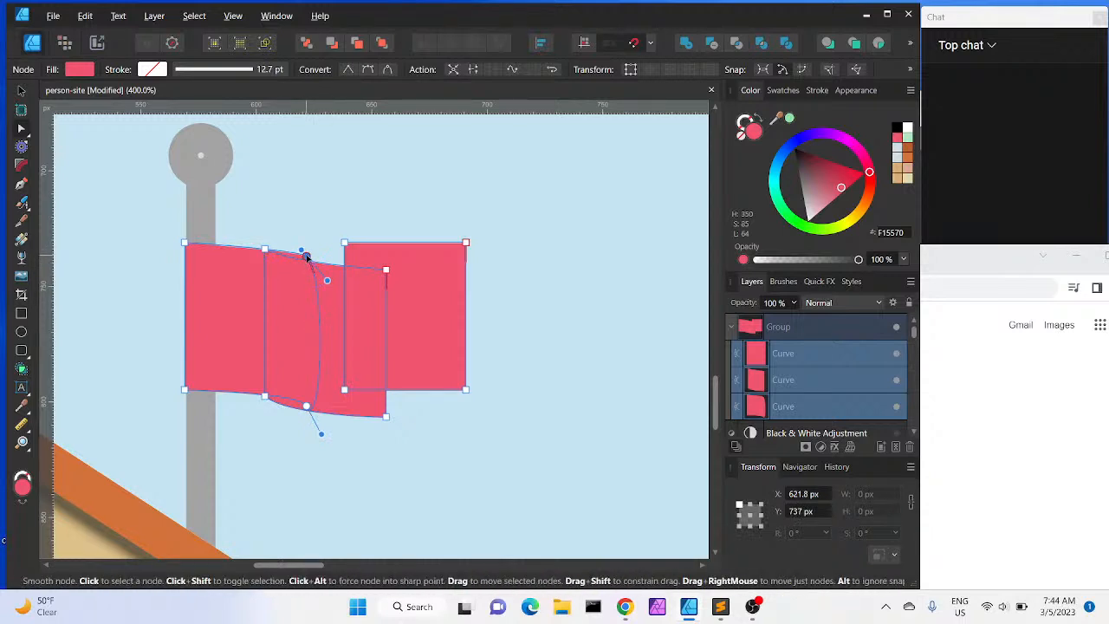
# Move the middle piece's curved top and bottom nodes onto its left edge and tweak the top handle
pyautogui.moveTo(306, 258); pyautogui.dragTo(265, 250)
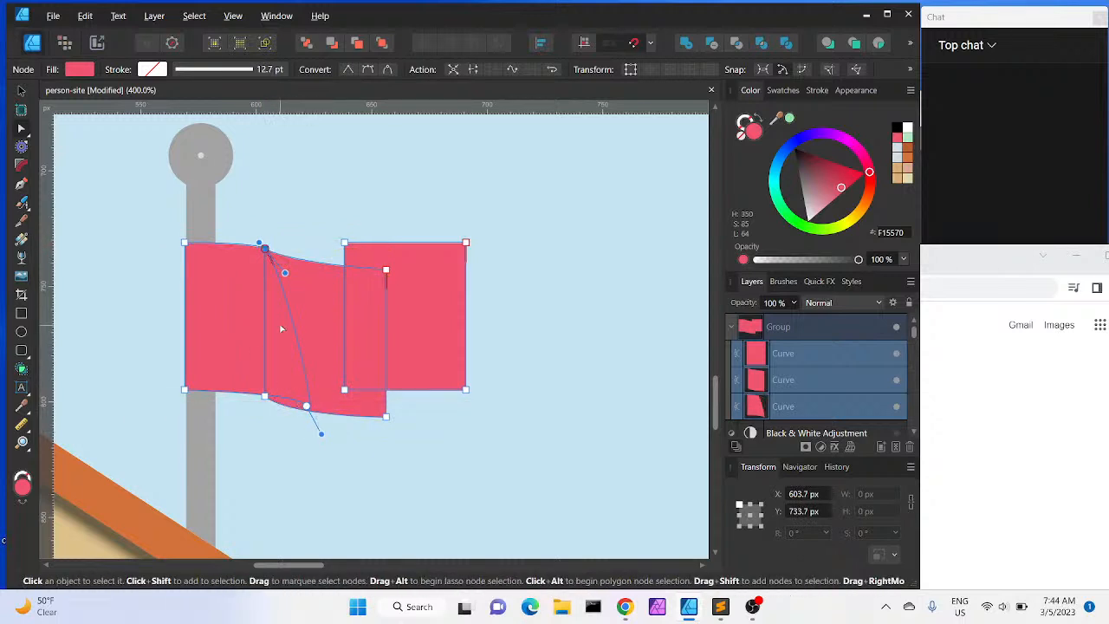
pyautogui.moveTo(307, 402); pyautogui.dragTo(265, 396)
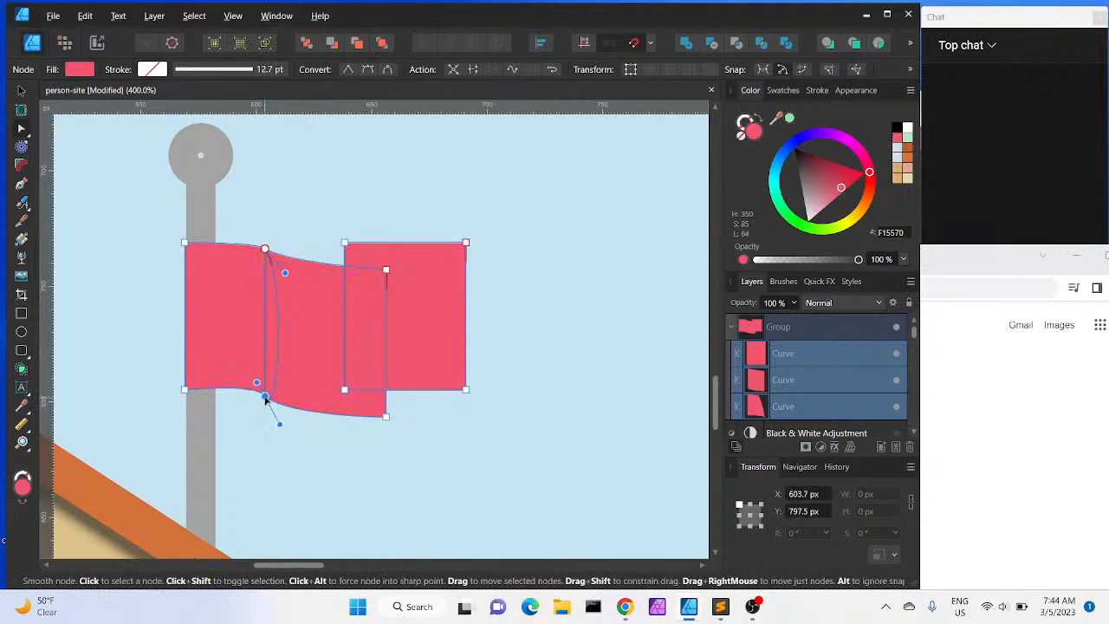
pyautogui.click(265, 250)
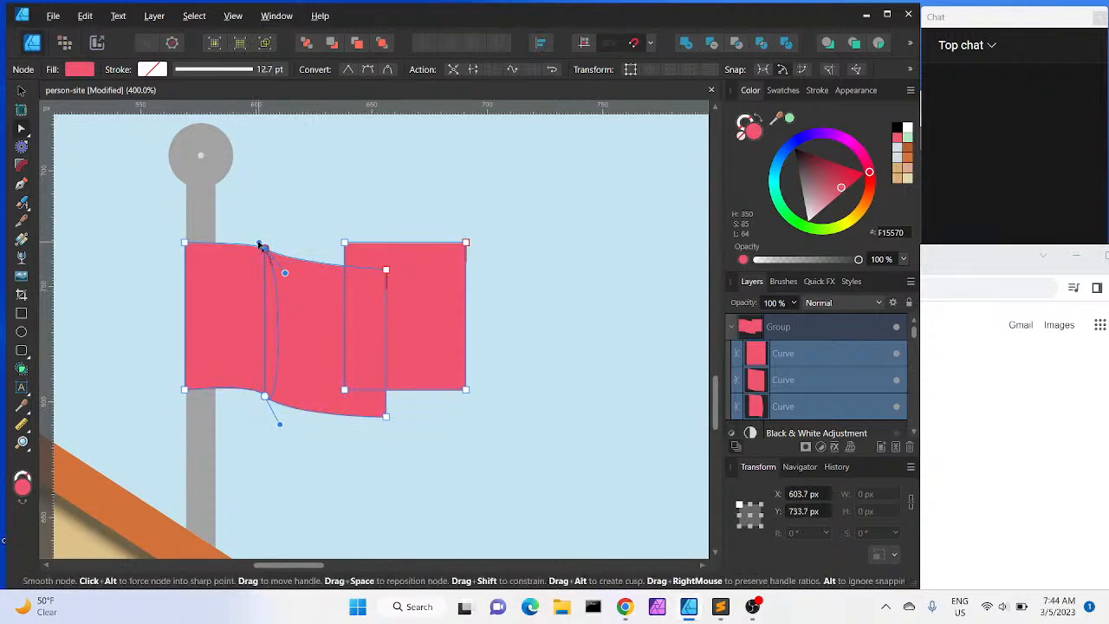
pyautogui.moveTo(256, 241); pyautogui.dragTo(253, 242)
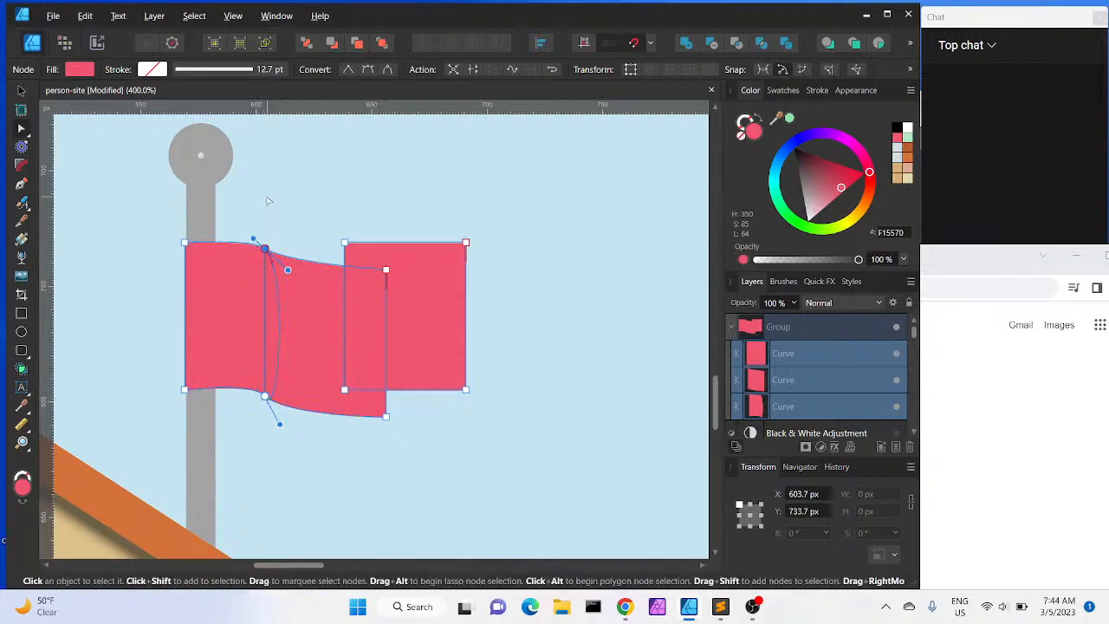
pyautogui.moveTo(255, 241); pyautogui.dragTo(255, 238)
# Pull the right piece's left corner nodes onto the middle piece's edge and convert the top one to smooth
pyautogui.click(386, 269)
pyautogui.moveTo(387, 273); pyautogui.dragTo(356, 248)
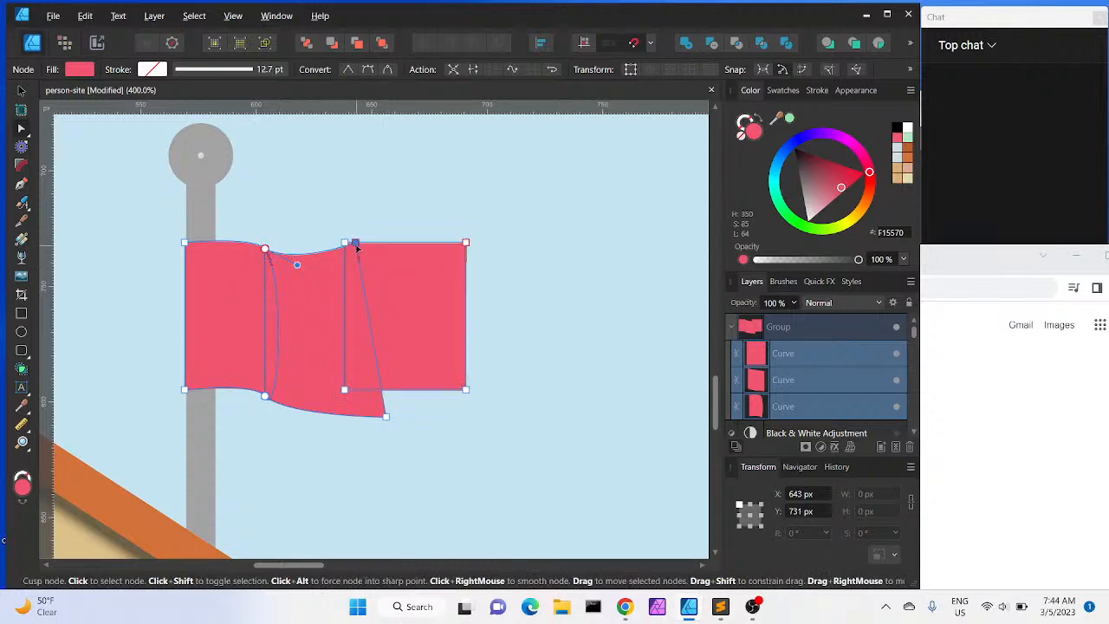
pyautogui.moveTo(388, 420); pyautogui.dragTo(361, 391)
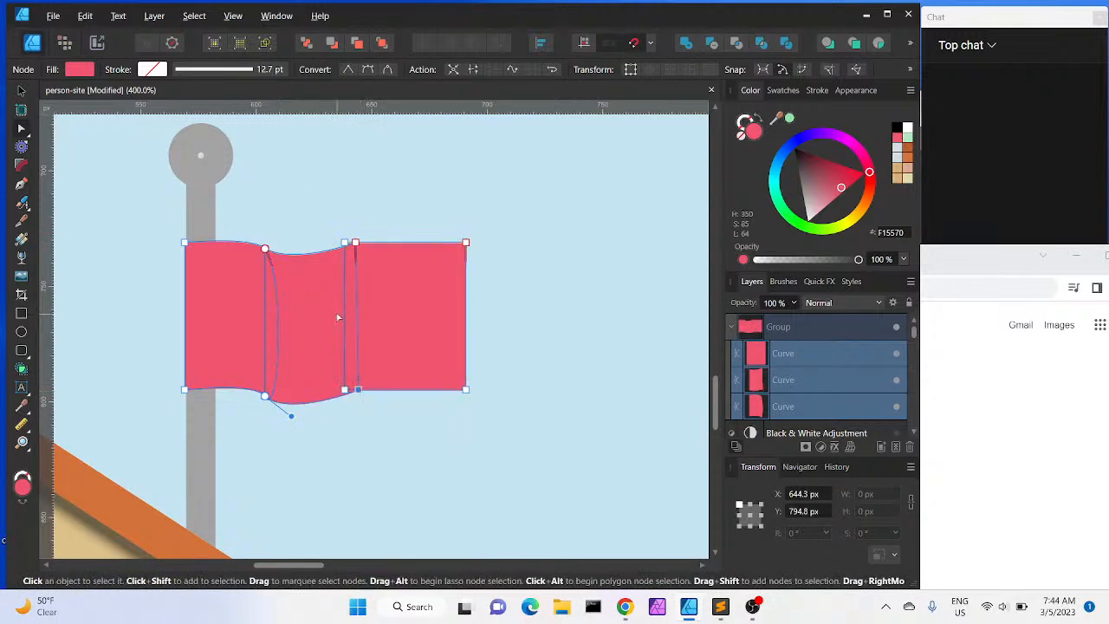
pyautogui.moveTo(359, 392); pyautogui.dragTo(355, 392)
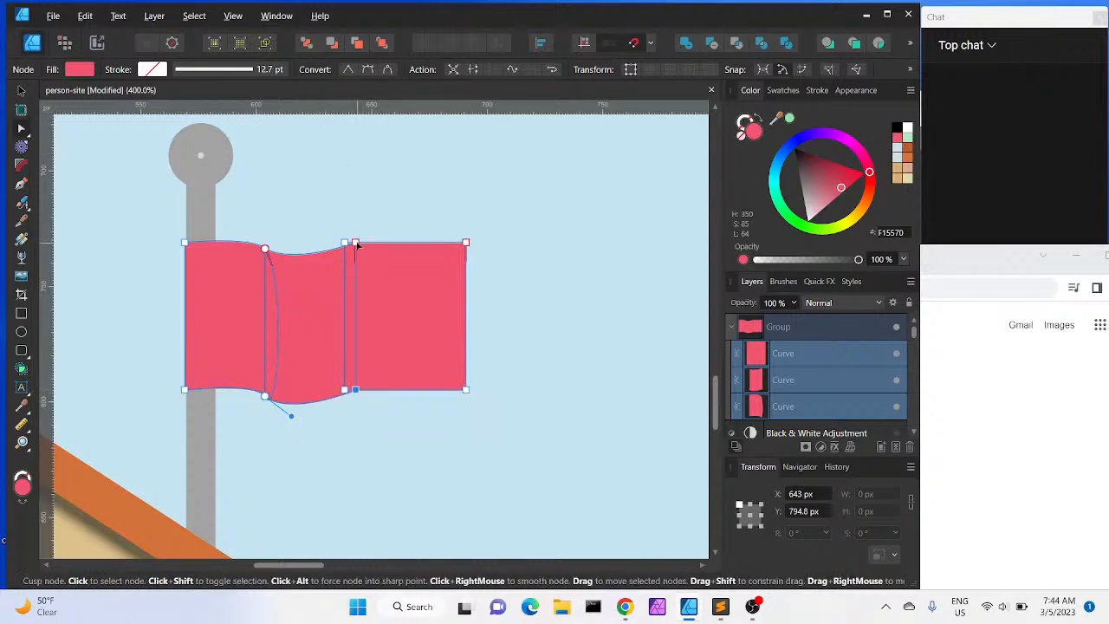
pyautogui.keyDown('shift'); pyautogui.click(356, 244); pyautogui.keyUp('shift')
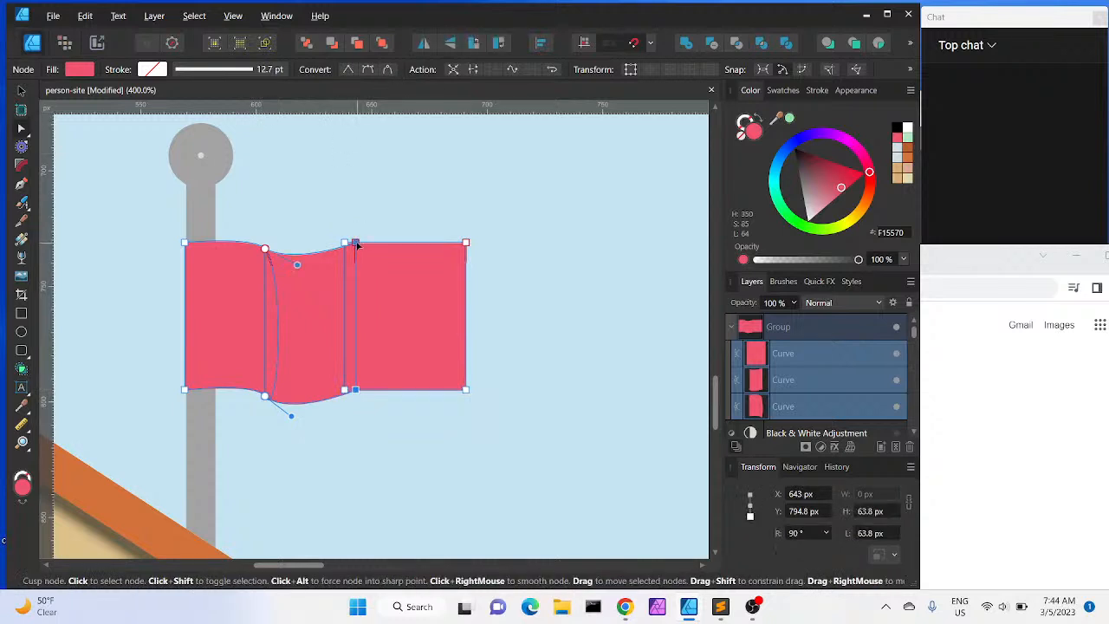
pyautogui.click(367, 70)
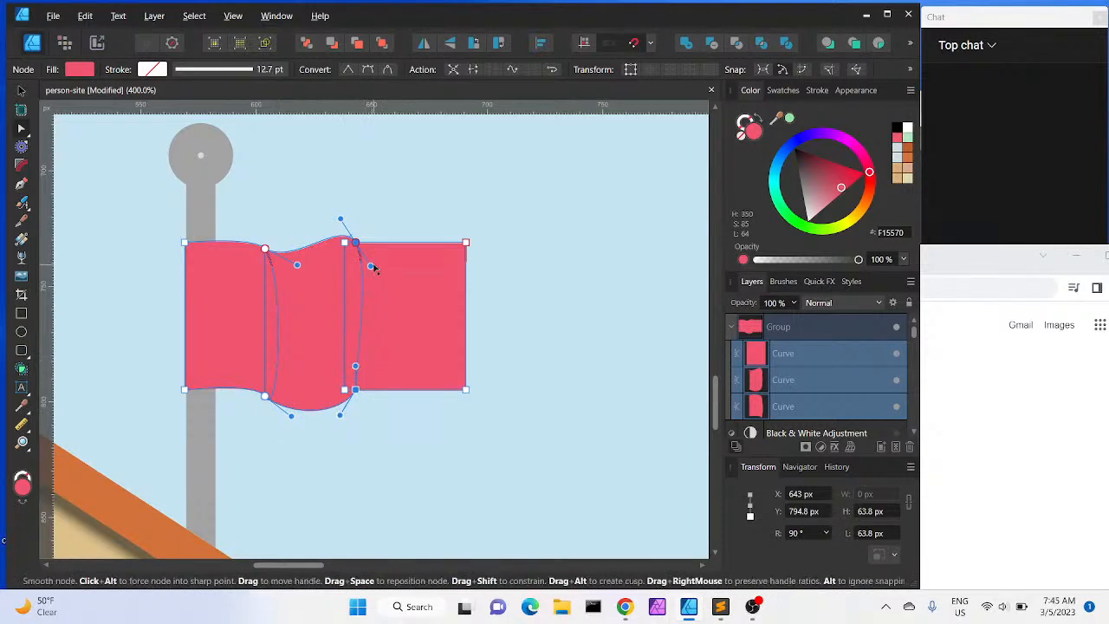
# Bend the handles of the right piece's top-left smooth node so its top edge flows from the middle piece
pyautogui.moveTo(372, 267); pyautogui.dragTo(355, 272)
pyautogui.moveTo(355, 214); pyautogui.dragTo(340, 260)
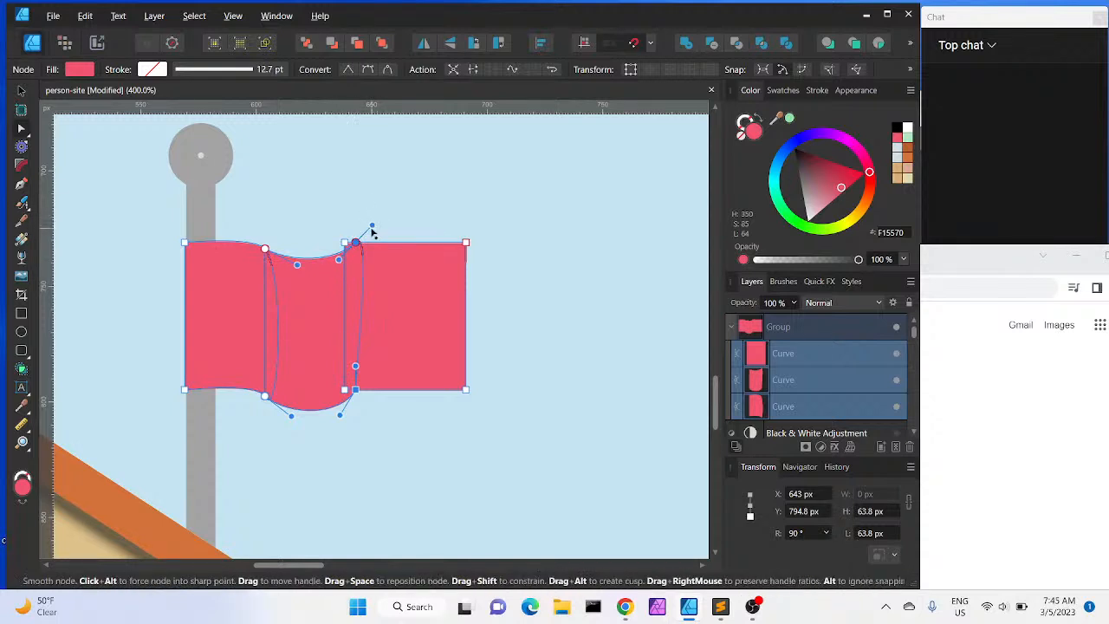
pyautogui.moveTo(373, 228); pyautogui.dragTo(359, 275)
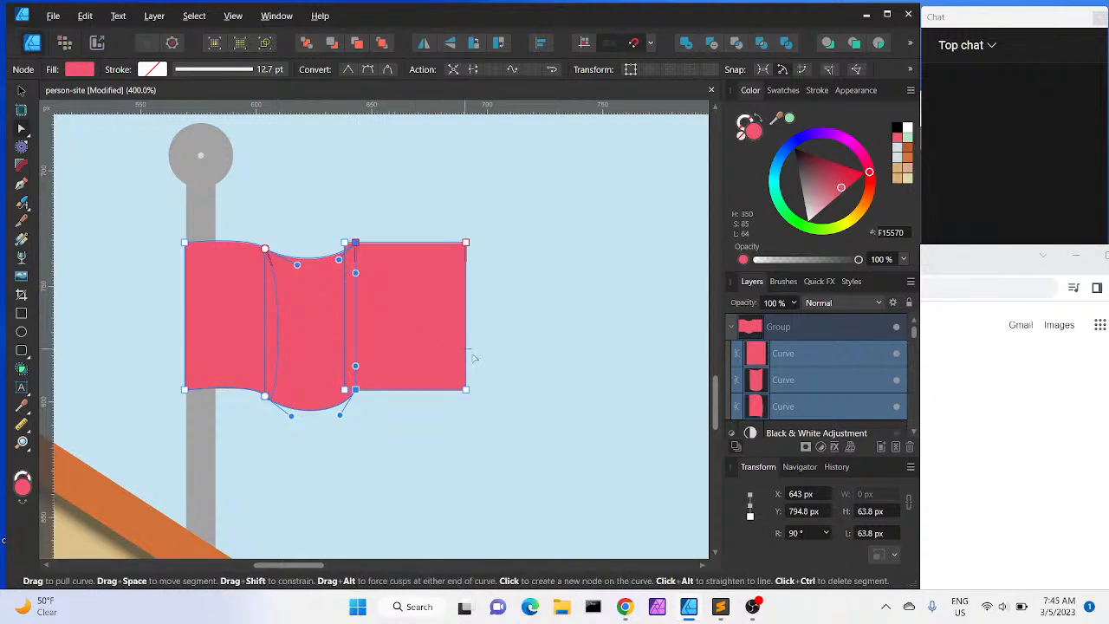
pyautogui.click(457, 438)
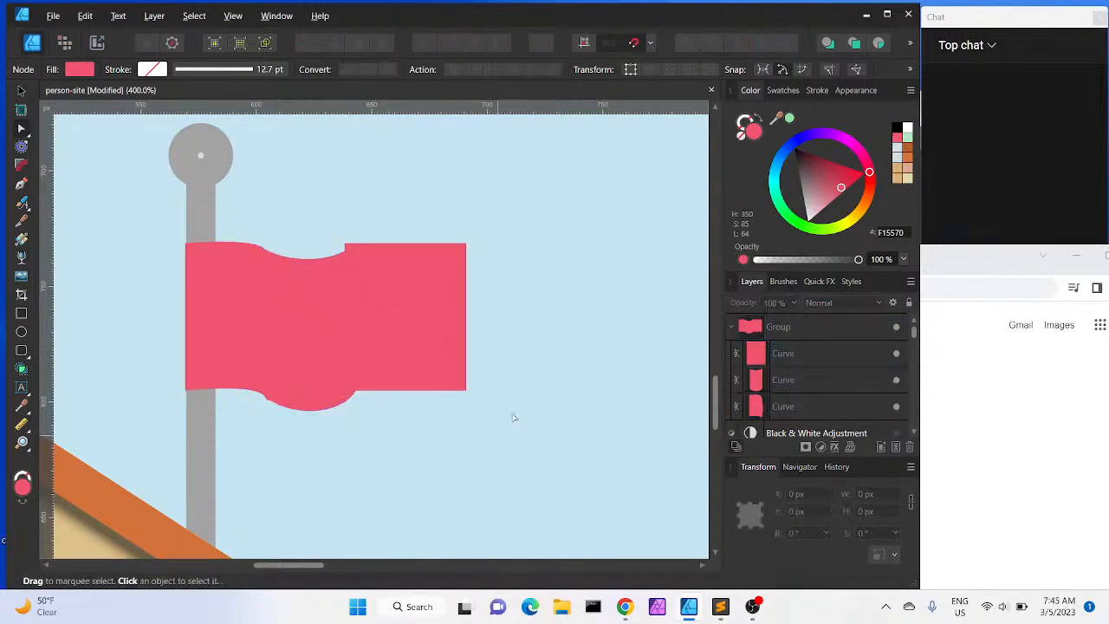
# Select the middle and right pieces and align the middle piece's right nodes with the right piece's left edge
pyautogui.click(424, 303)
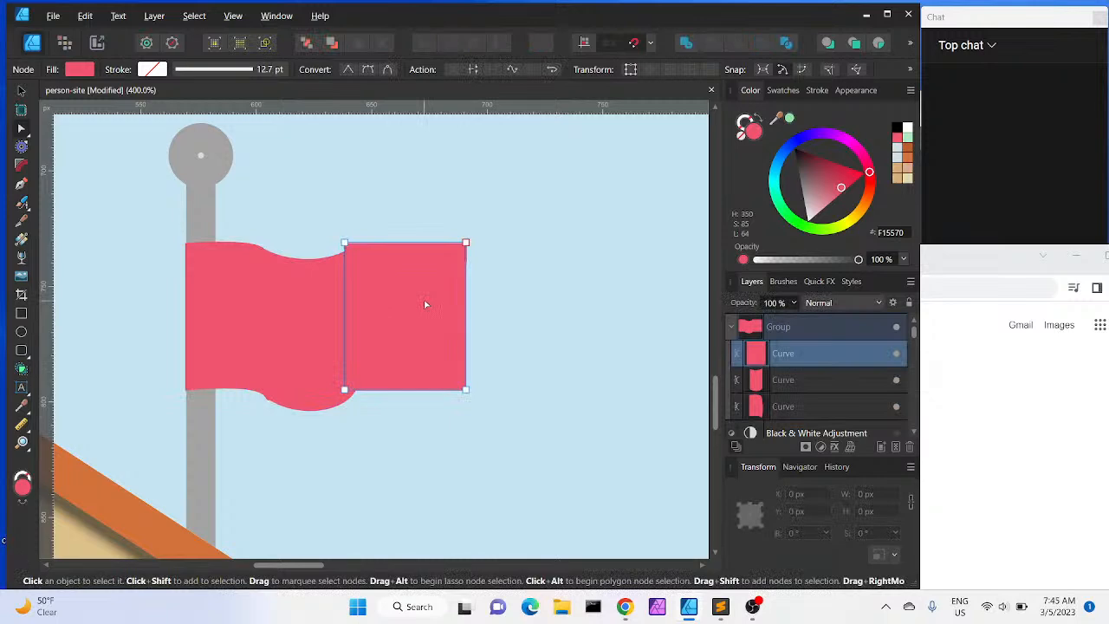
pyautogui.keyDown('shift'); pyautogui.click(318, 326); pyautogui.keyUp('shift')
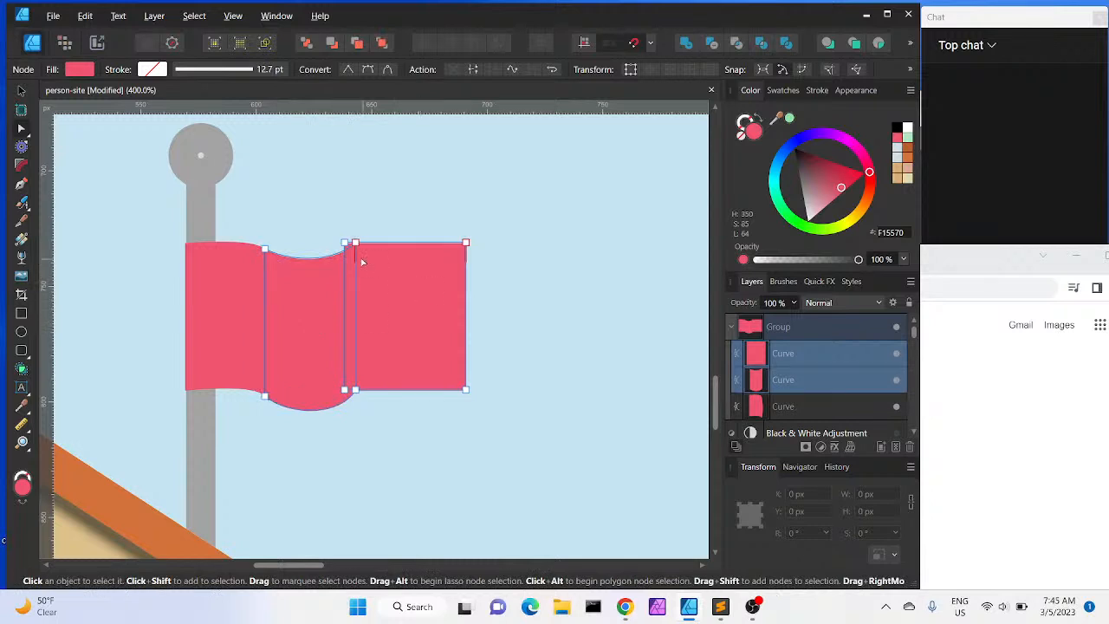
pyautogui.moveTo(354, 246); pyautogui.dragTo(355, 245)
pyautogui.moveTo(347, 390); pyautogui.dragTo(356, 390)
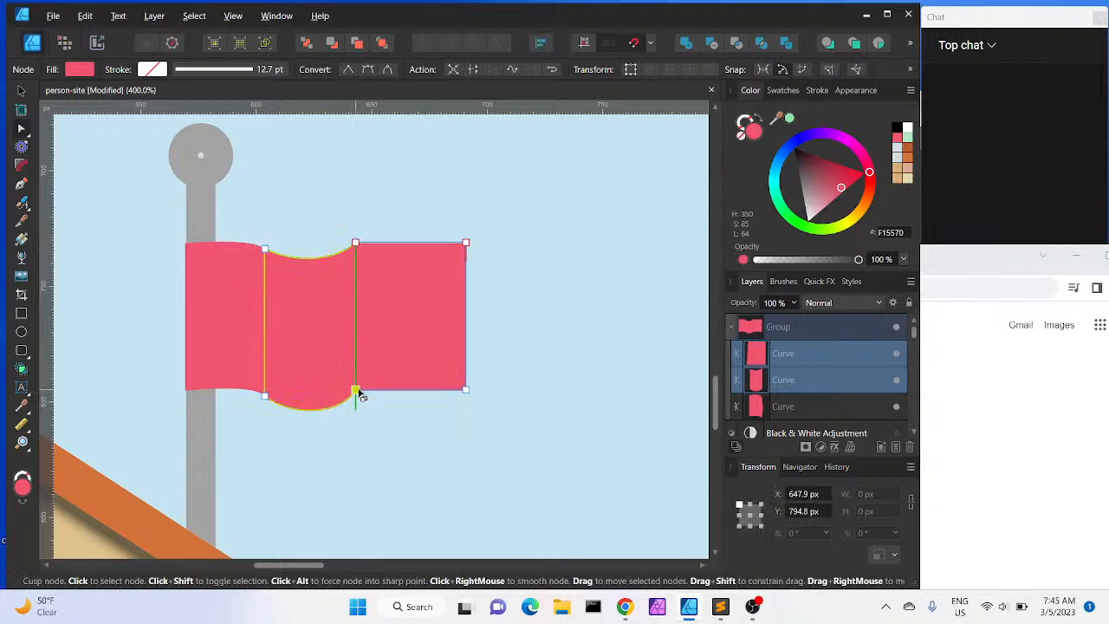
# Convert the shared top and bottom seam nodes to smooth and bend the bottom handle upward
pyautogui.click(356, 245)
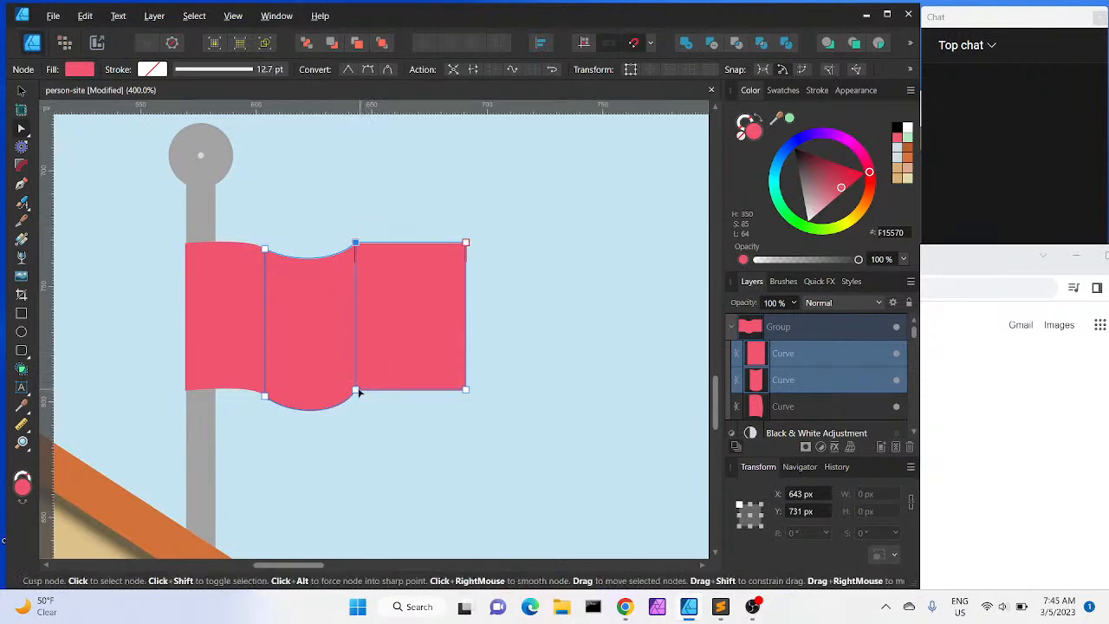
pyautogui.keyDown('shift'); pyautogui.click(355, 391); pyautogui.keyUp('shift')
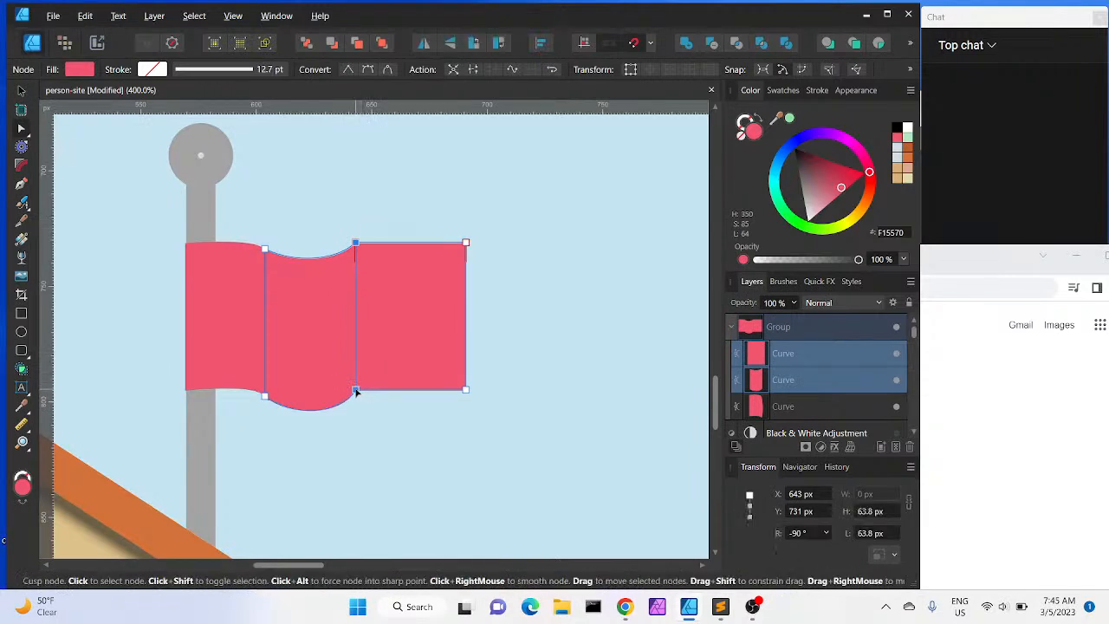
pyautogui.click(366, 70)
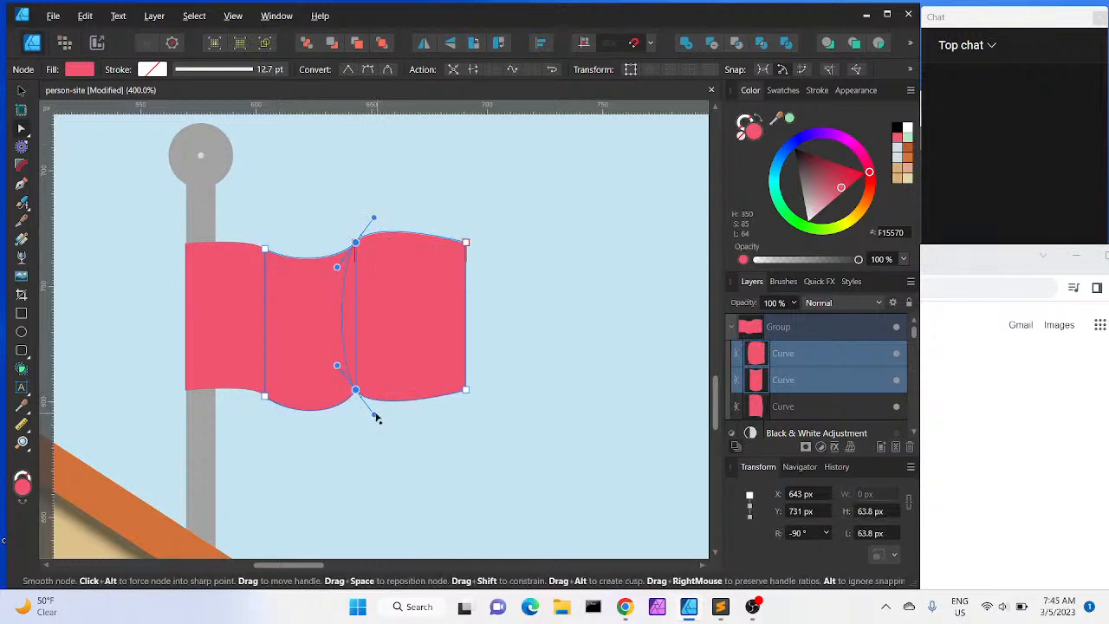
pyautogui.moveTo(375, 418); pyautogui.dragTo(367, 372)
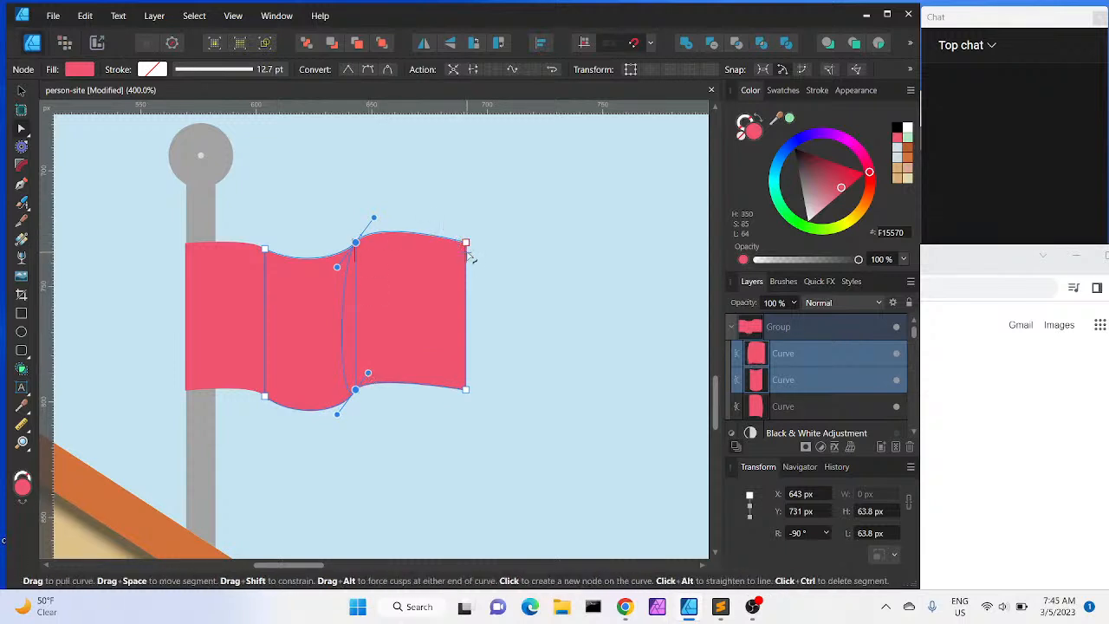
# Move the right piece's right-edge nodes inward and down to tilt the flag's free end, then deselect
pyautogui.moveTo(468, 246); pyautogui.dragTo(456, 268)
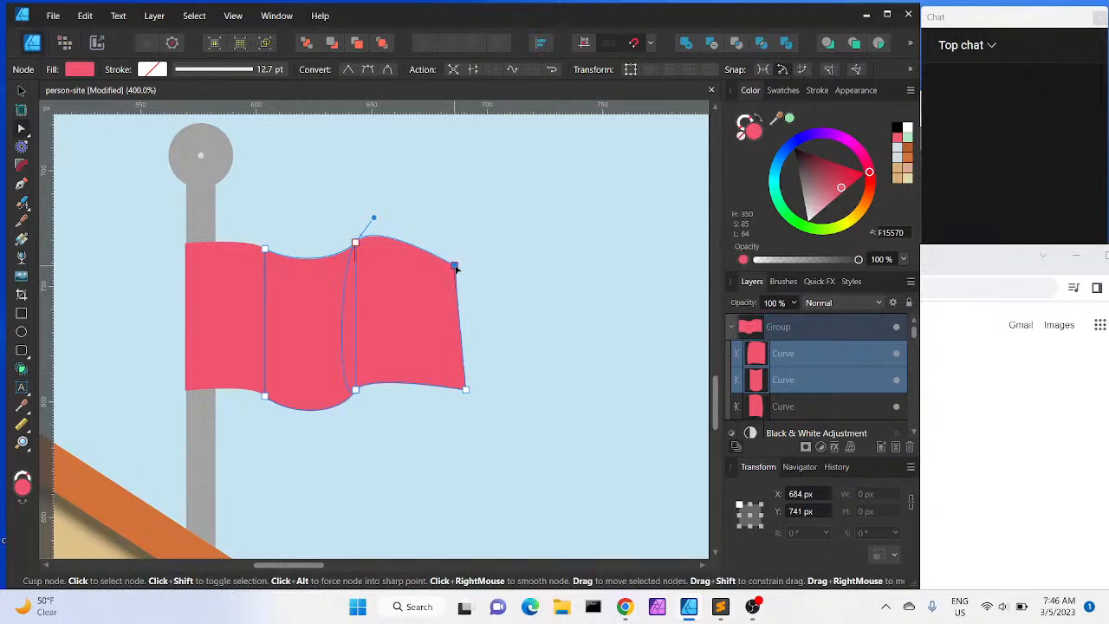
pyautogui.hotkey('ctrl', 'z')
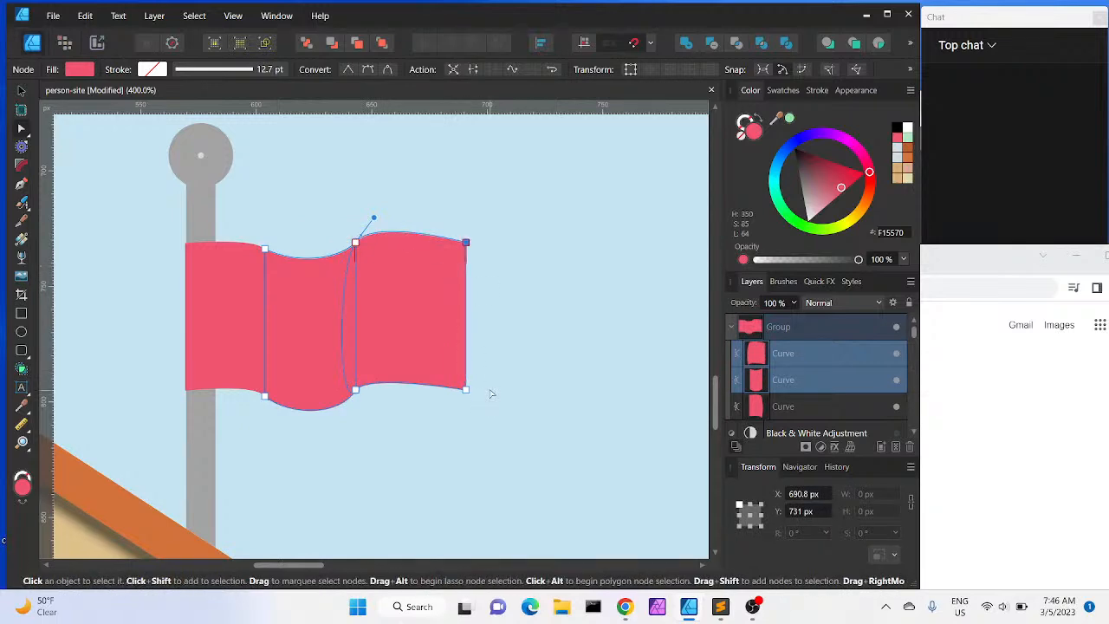
pyautogui.click(465, 391)
pyautogui.moveTo(468, 392); pyautogui.dragTo(447, 417)
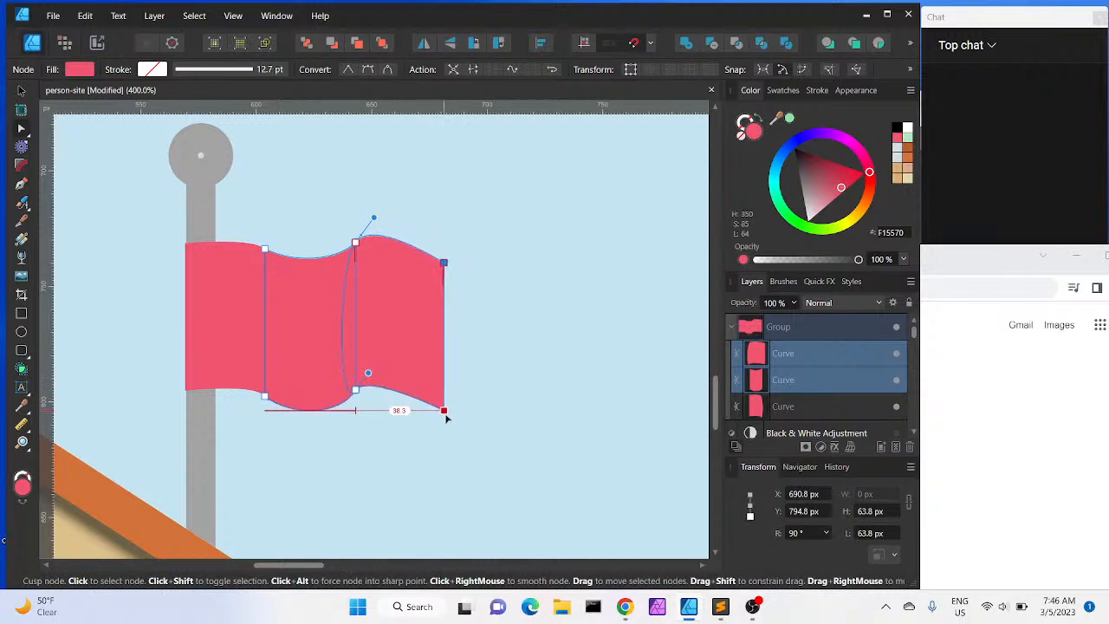
pyautogui.moveTo(447, 418); pyautogui.dragTo(445, 415)
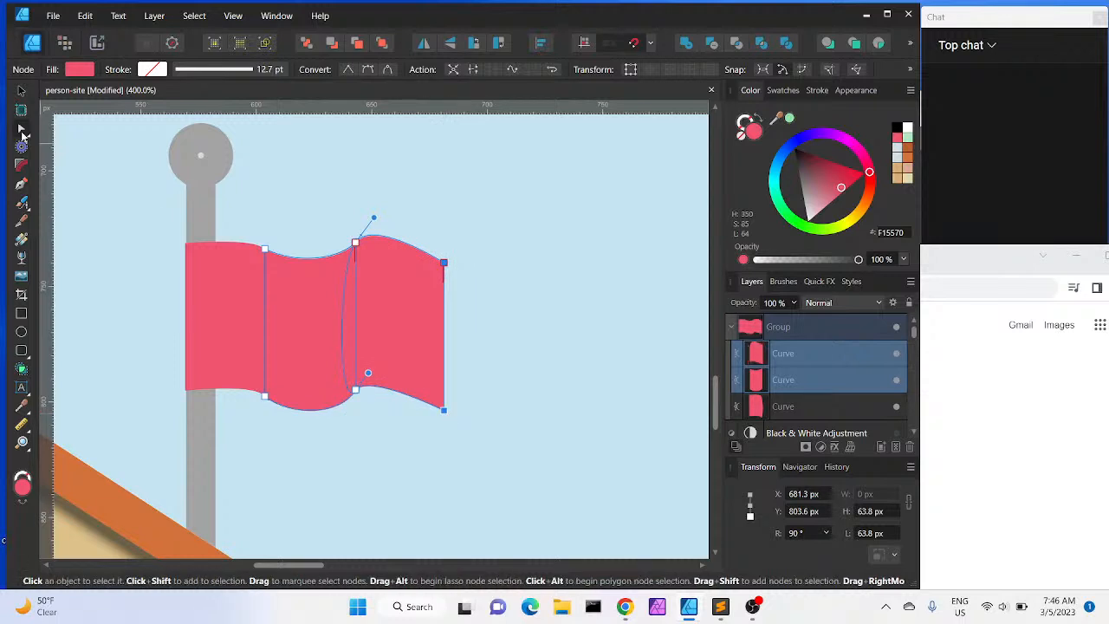
pyautogui.press('v')
pyautogui.click(511, 199)
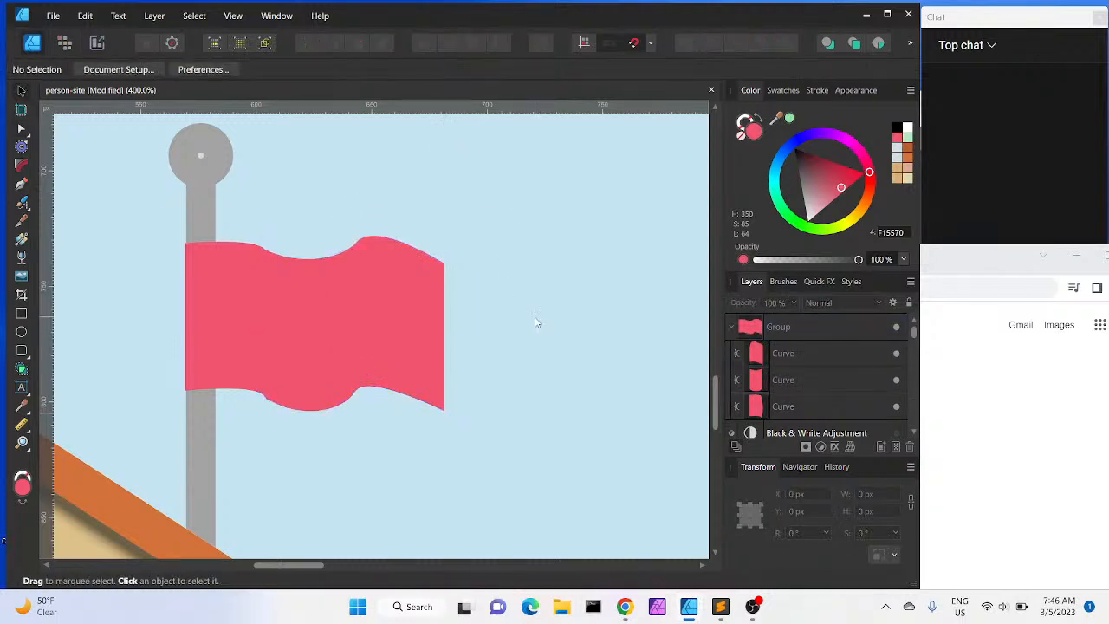
# Set the pole-top ellipse's fill to the pole's gray A3A3A3 by sampling it with the colour picker
pyautogui.hotkey('ctrl', '-')
pyautogui.hotkey('ctrl', '-')
pyautogui.hotkey('ctrl', '-')
pyautogui.hotkey('ctrl', '-')
pyautogui.hotkey('ctrl', '-')
pyautogui.hotkey('ctrl', '-')
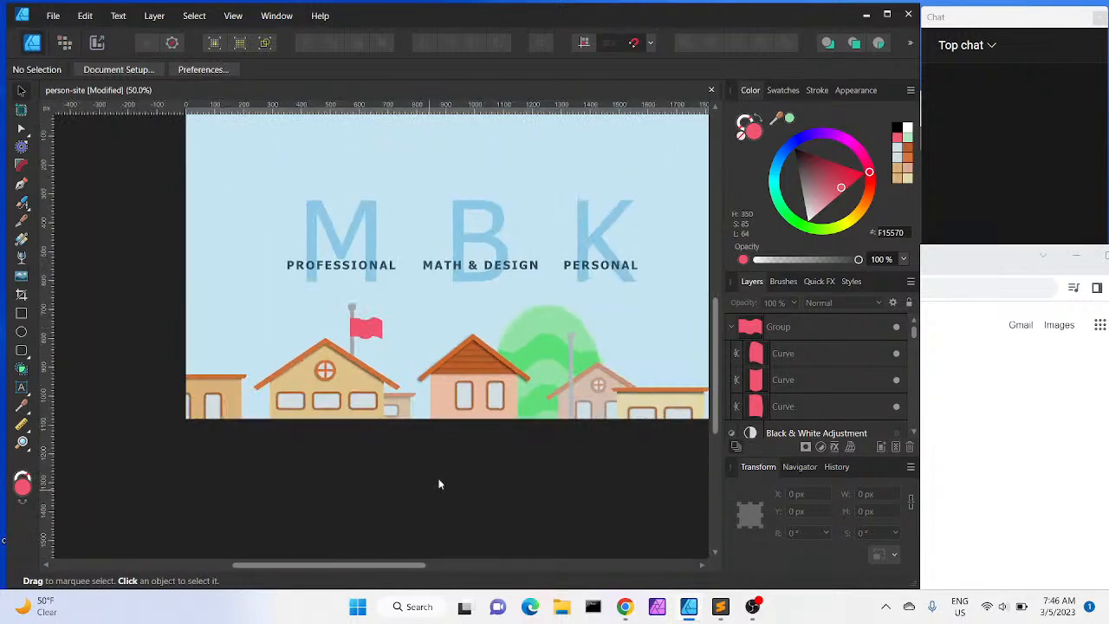
pyautogui.moveTo(460, 475); pyautogui.dragTo(358, 504)
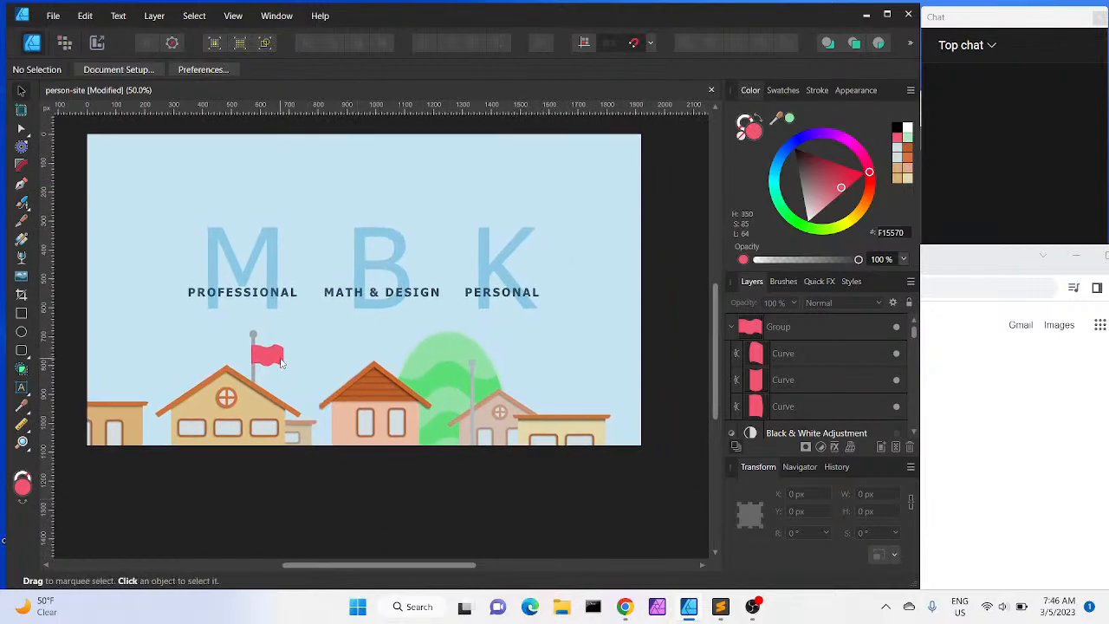
pyautogui.hotkey('ctrl', '=')
pyautogui.hotkey('ctrl', '=')
pyautogui.hotkey('ctrl', '=')
pyautogui.hotkey('ctrl', '=')
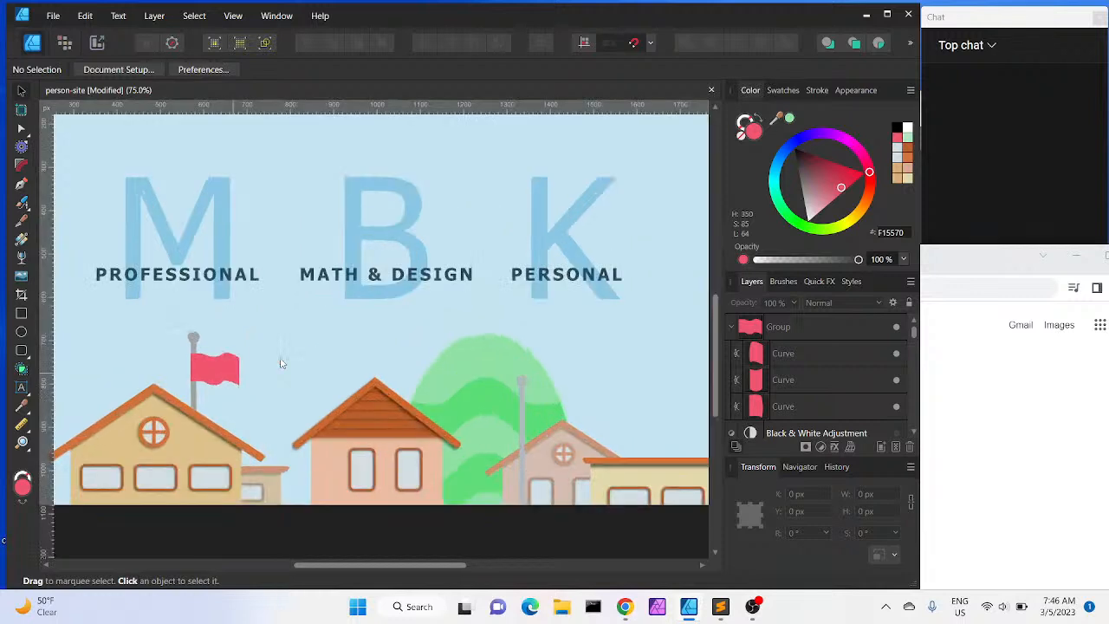
pyautogui.hscroll(-5, 280, 363)
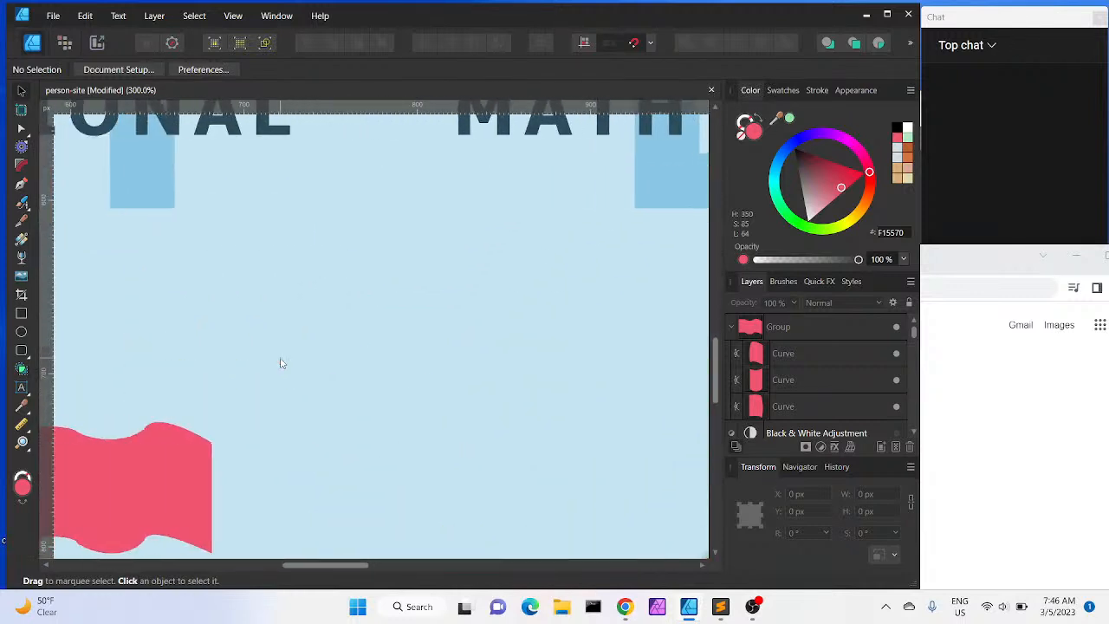
pyautogui.scroll(-5, 280, 363)
pyautogui.click(247, 269)
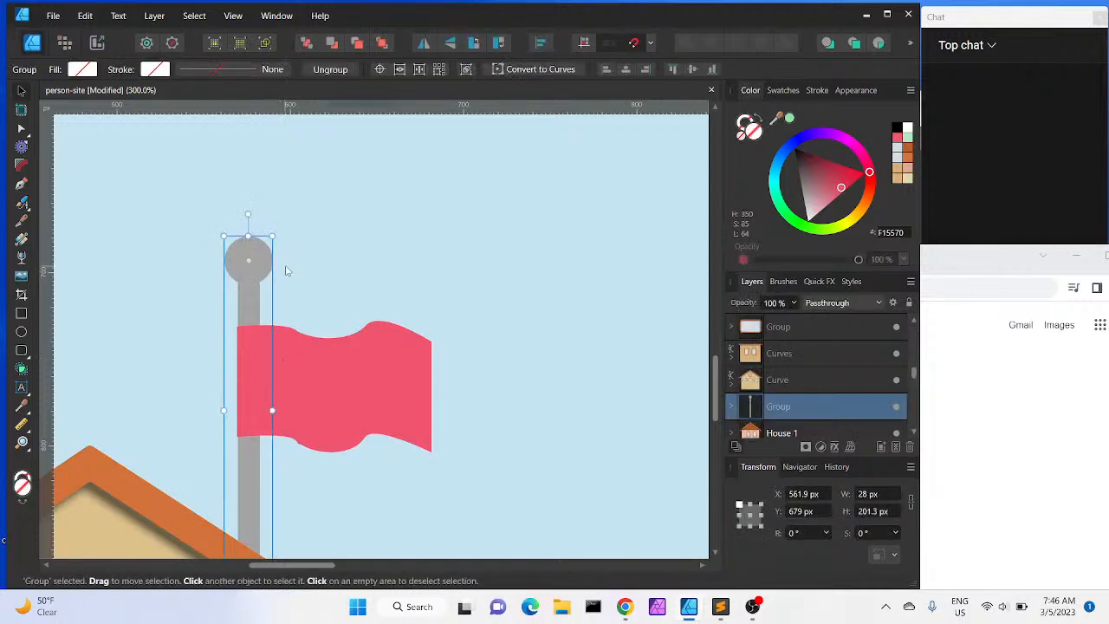
pyautogui.click(732, 406)
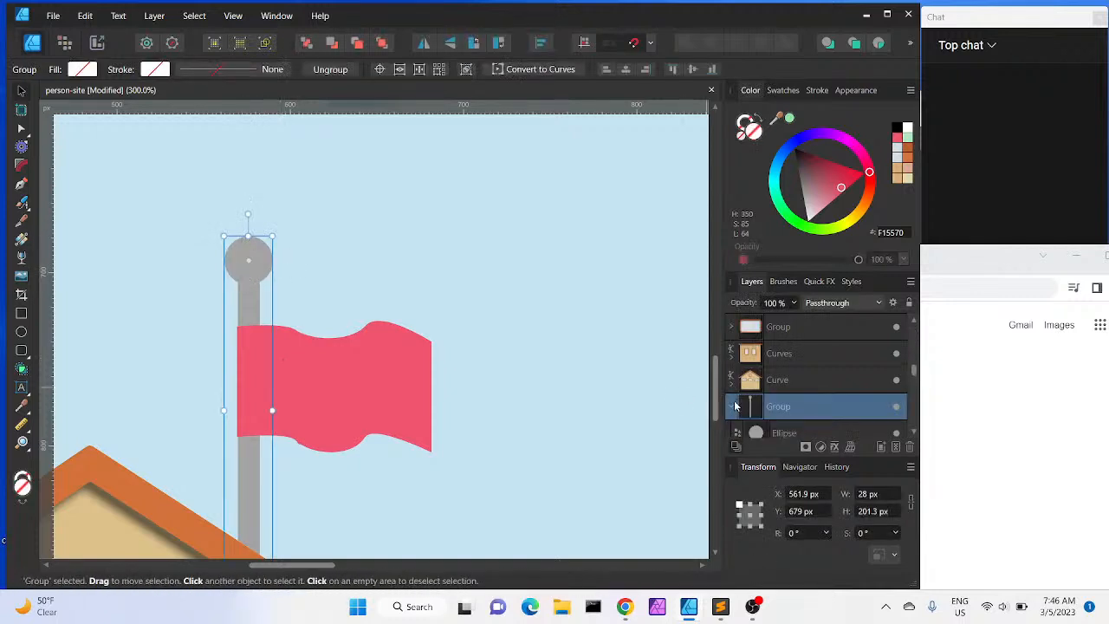
pyautogui.click(785, 433)
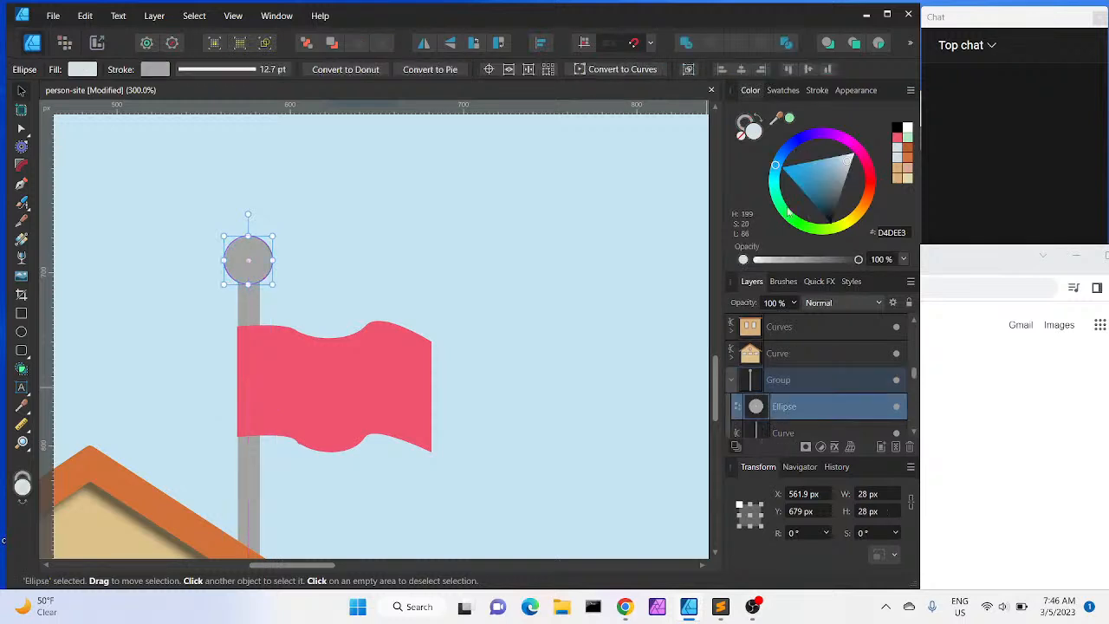
pyautogui.moveTo(773, 124); pyautogui.dragTo(244, 275)
pyautogui.click(792, 121)
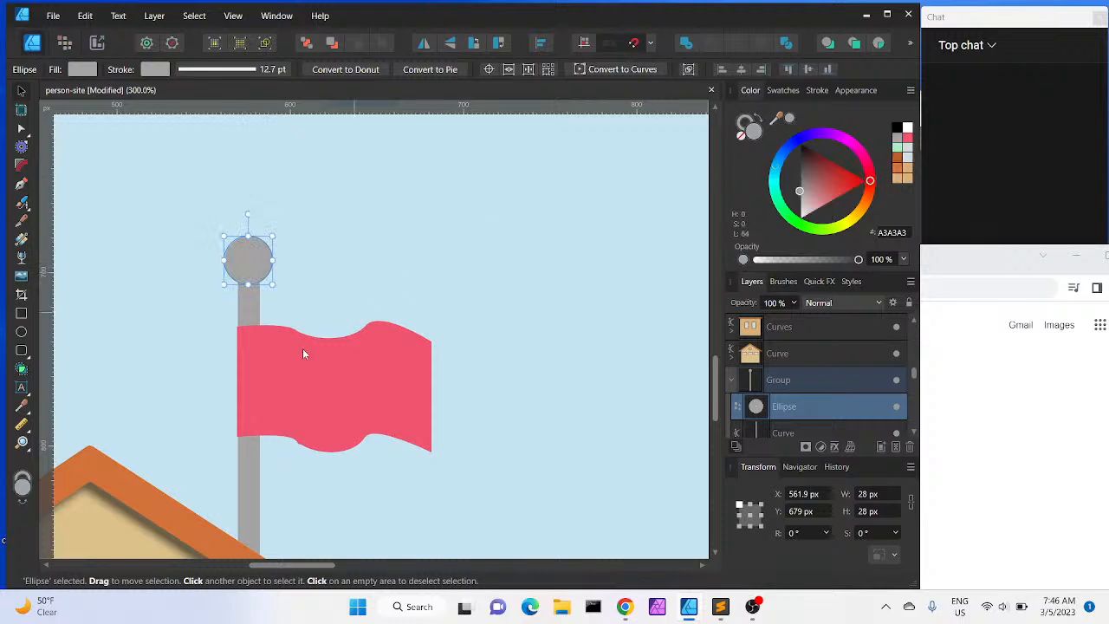
# Give the flag's right piece a linear gradient fill running across it and move it below the middle piece
pyautogui.click(313, 381)
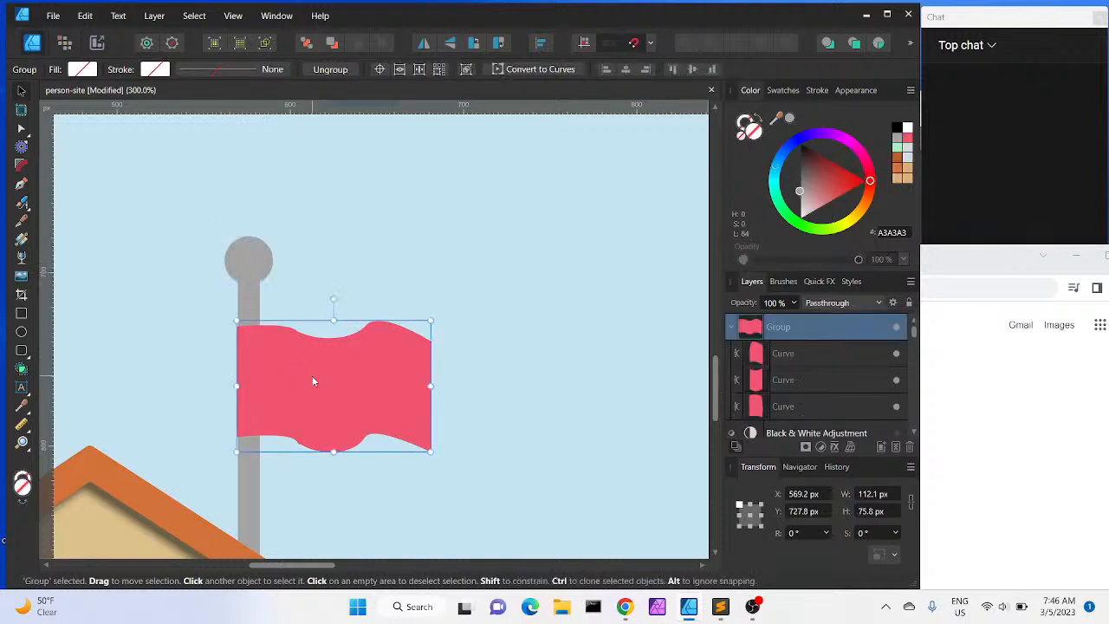
pyautogui.click(813, 364)
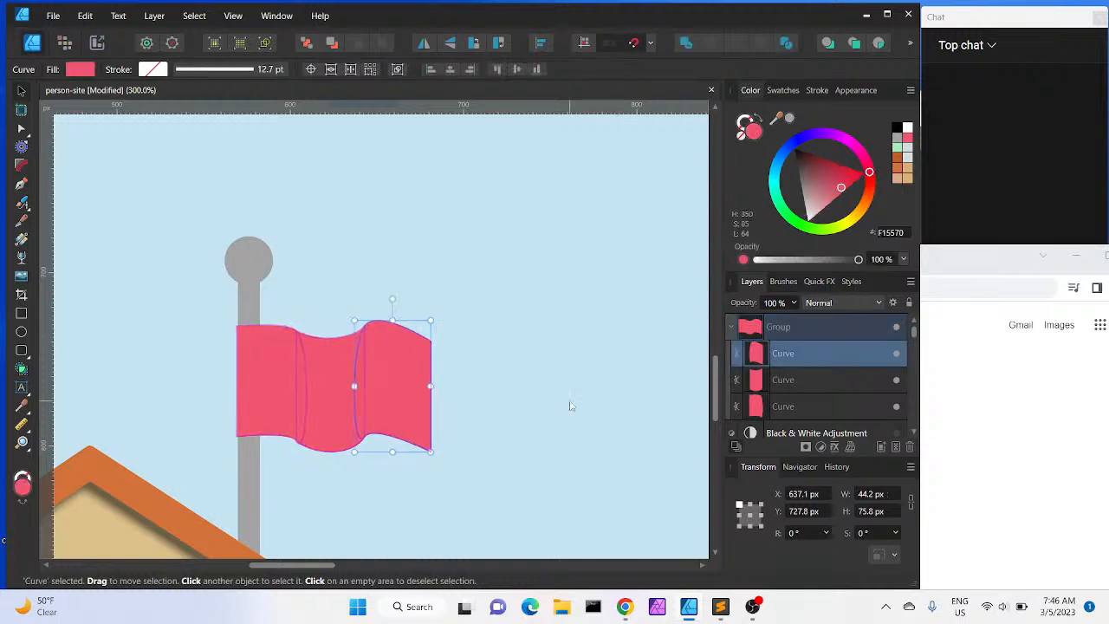
pyautogui.hotkey('ctrl', '+')
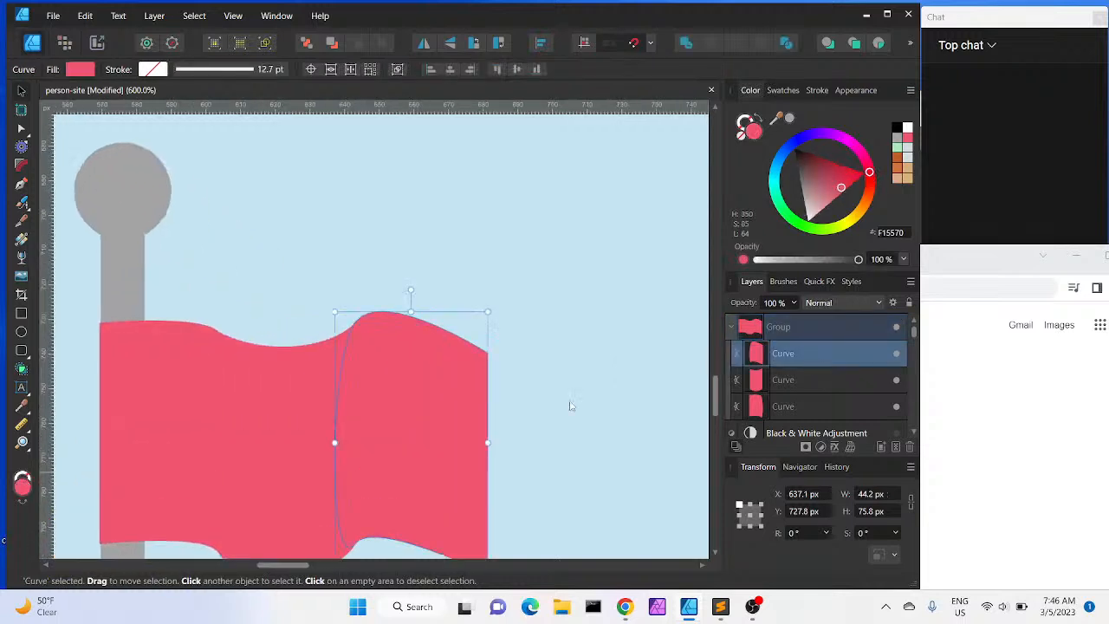
pyautogui.scroll(-2, 570, 406)
pyautogui.scroll(-1, 570, 405)
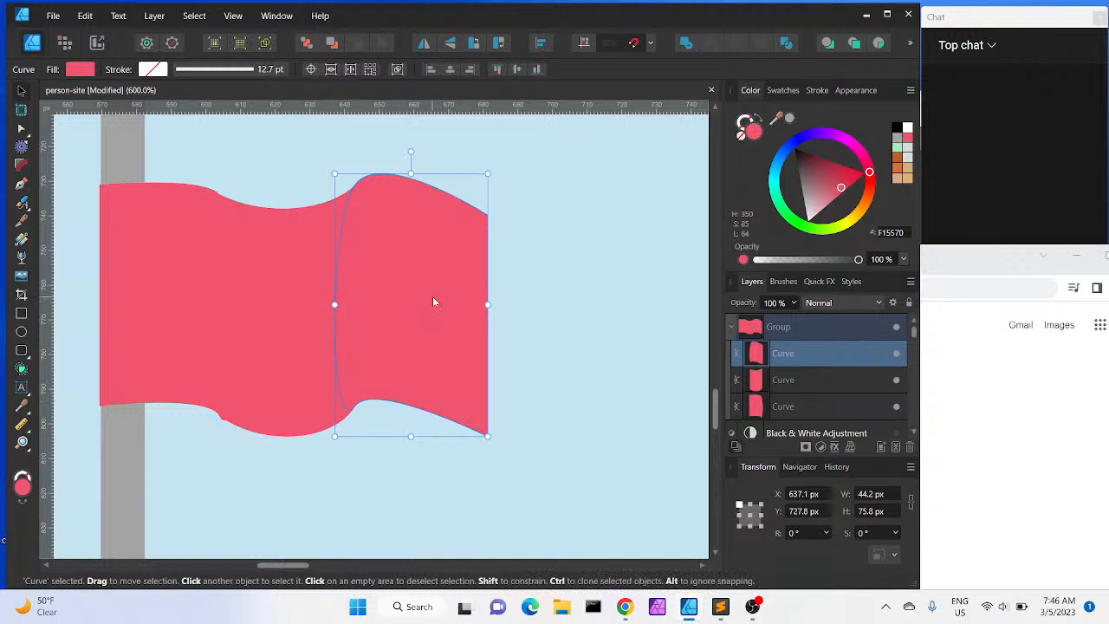
pyautogui.click(81, 69)
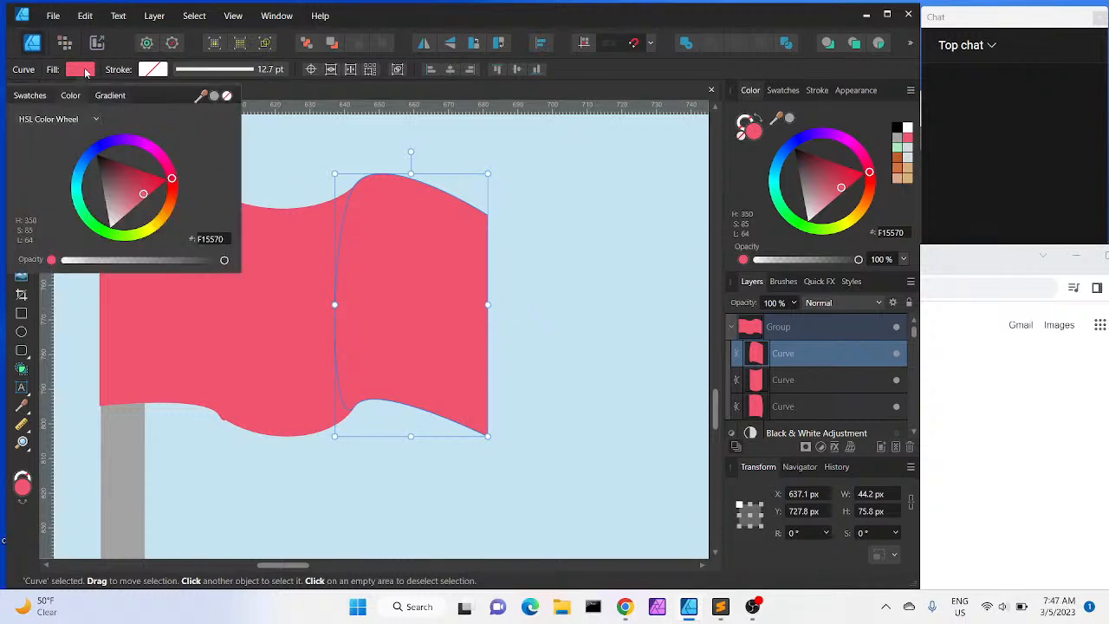
pyautogui.click(85, 72)
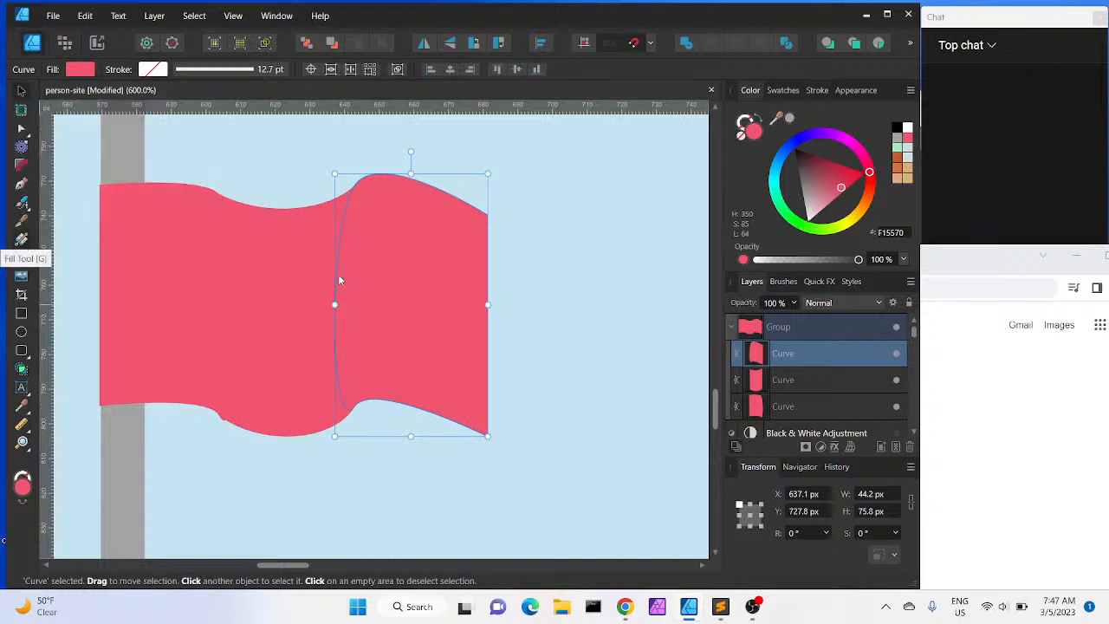
pyautogui.press('g')
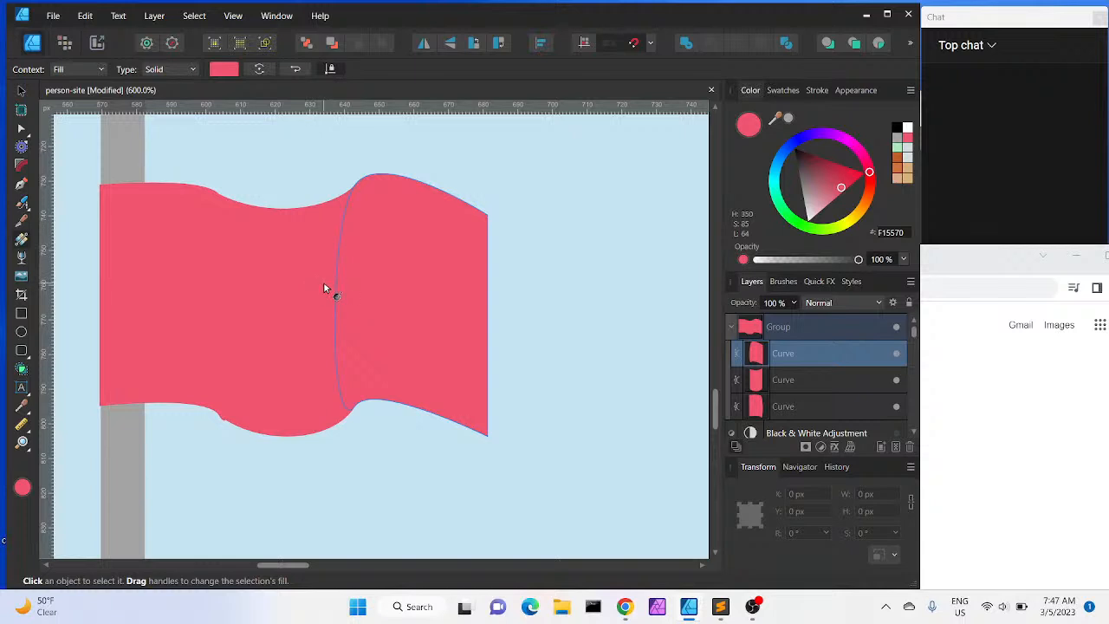
pyautogui.moveTo(323, 281); pyautogui.dragTo(487, 300)
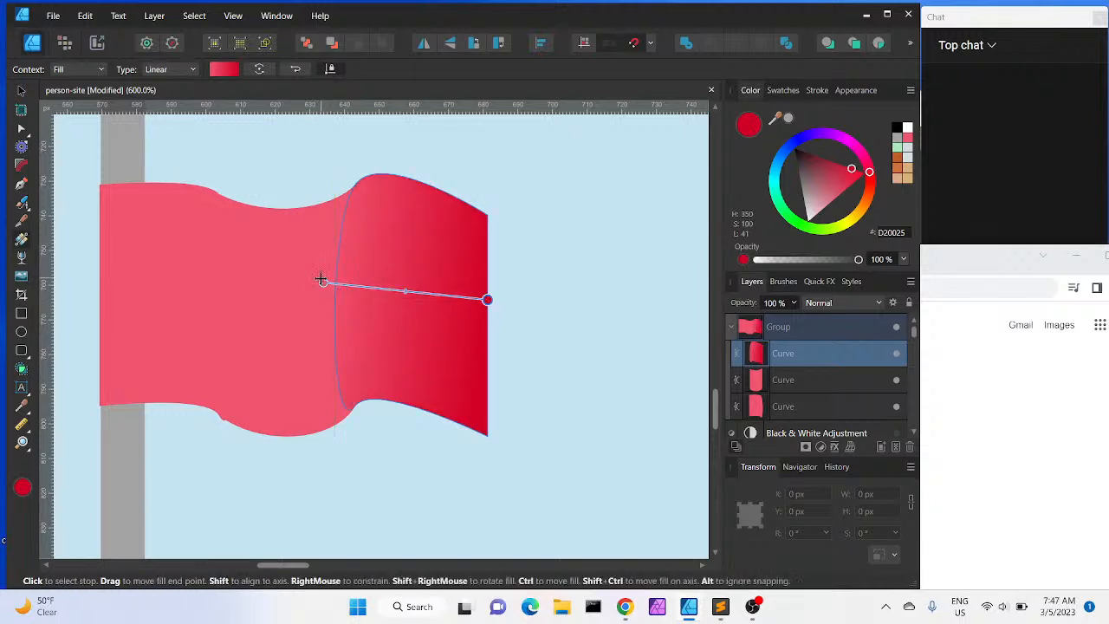
pyautogui.moveTo(323, 281); pyautogui.dragTo(334, 285)
pyautogui.moveTo(794, 354); pyautogui.dragTo(776, 392)
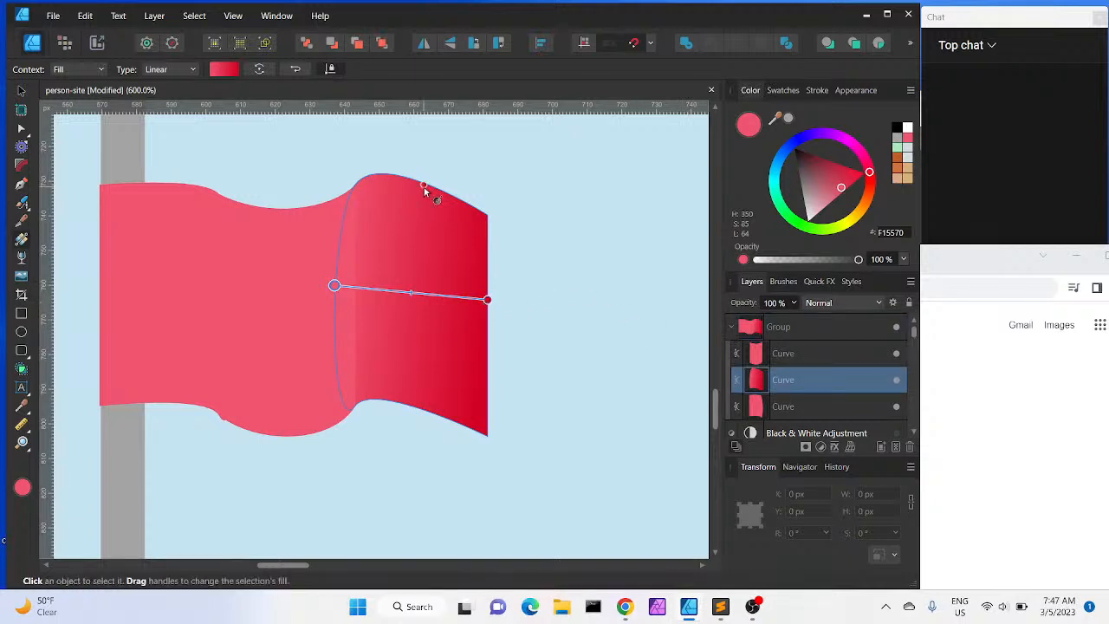
# Set the right gradient stop of the flag's right piece to the flag pink F15570 using the colour picker
pyautogui.click(229, 72)
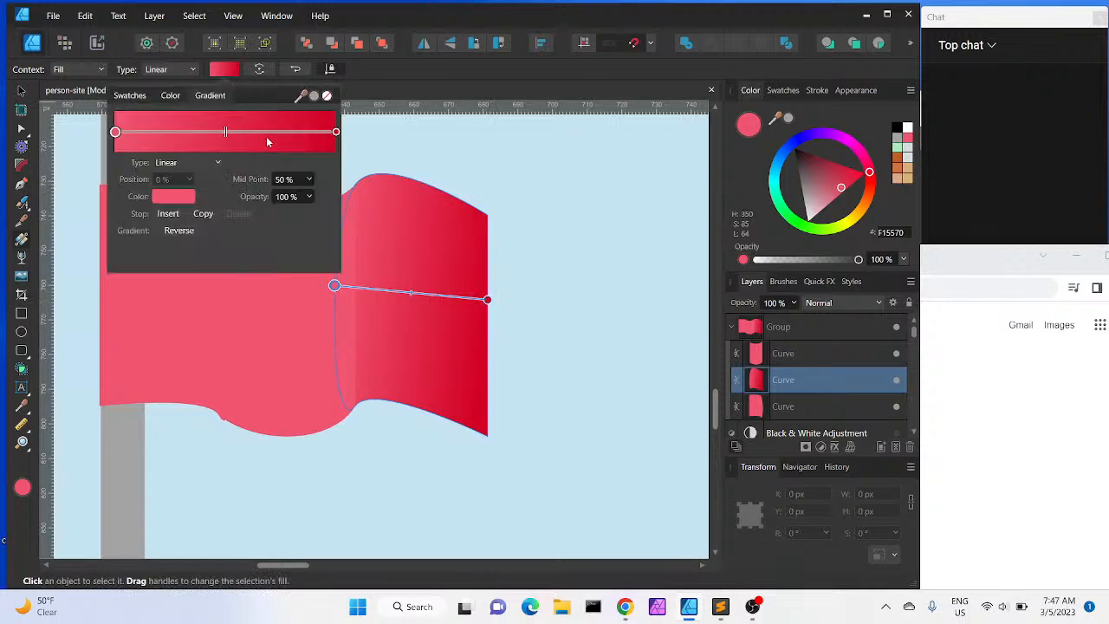
pyautogui.click(336, 131)
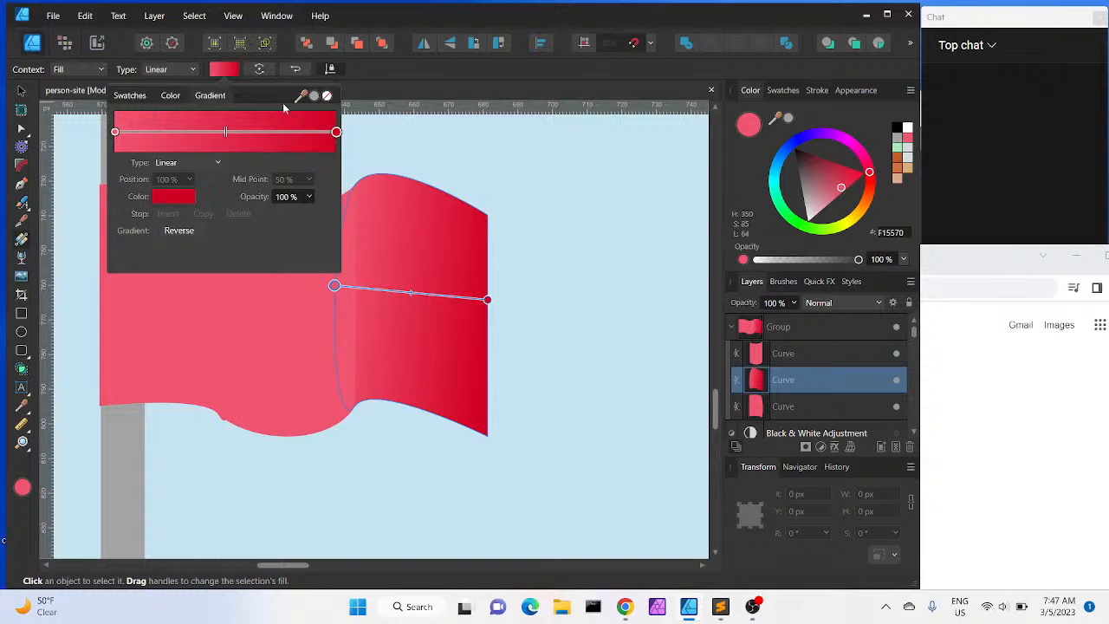
pyautogui.moveTo(300, 97); pyautogui.dragTo(305, 334)
pyautogui.click(174, 200)
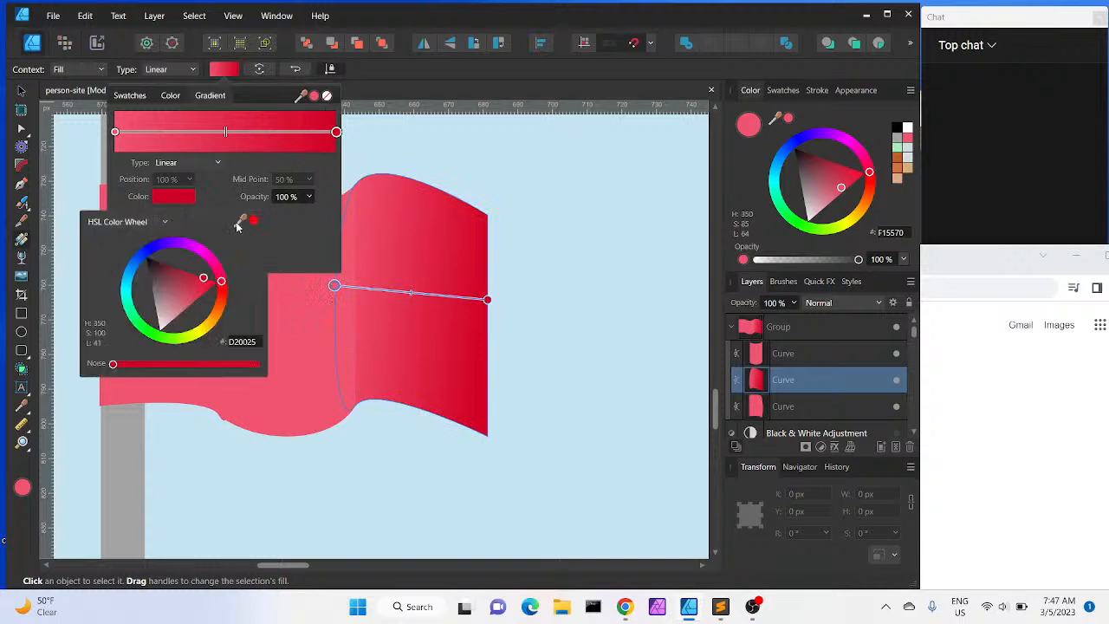
pyautogui.click(325, 353)
pyautogui.click(253, 221)
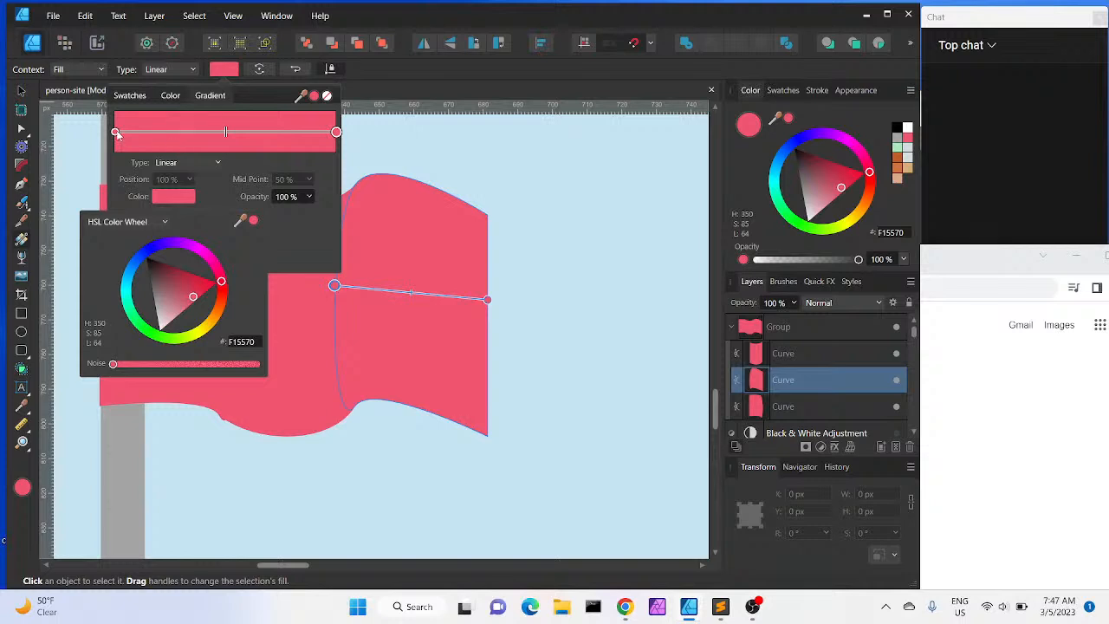
# Set the left gradient stop's lightness to 56 using HSL sliders
pyautogui.click(118, 134)
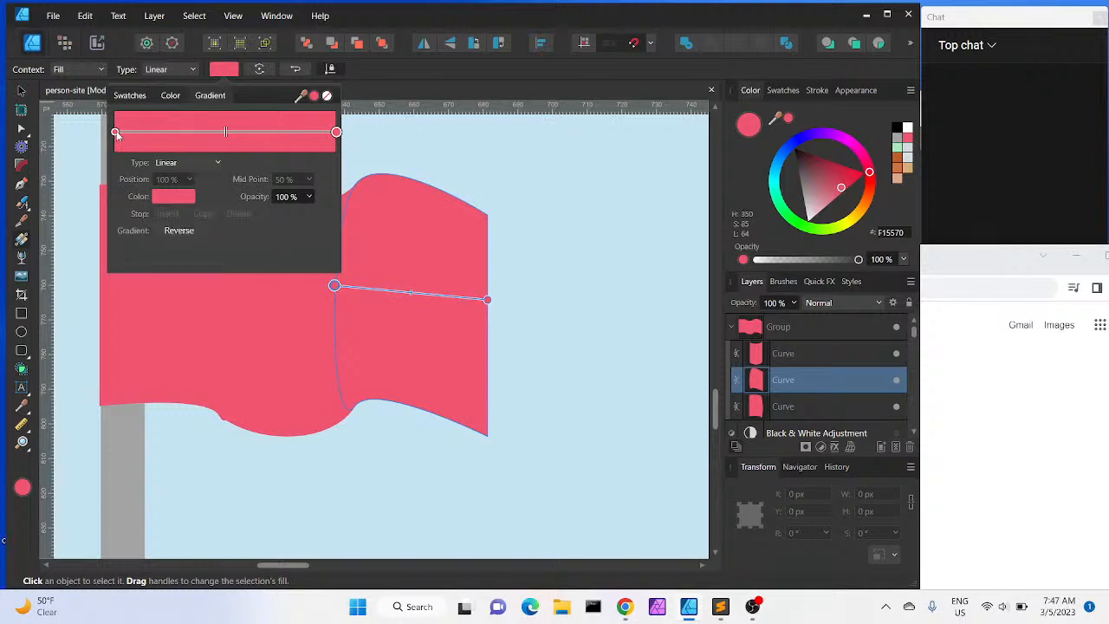
pyautogui.click(116, 132)
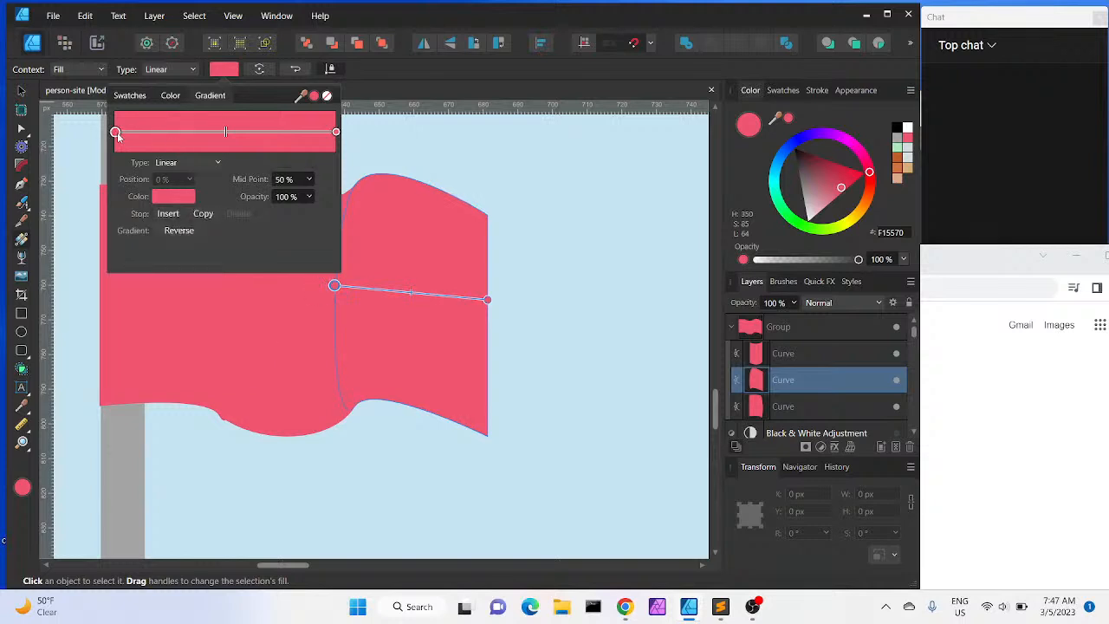
pyautogui.click(174, 199)
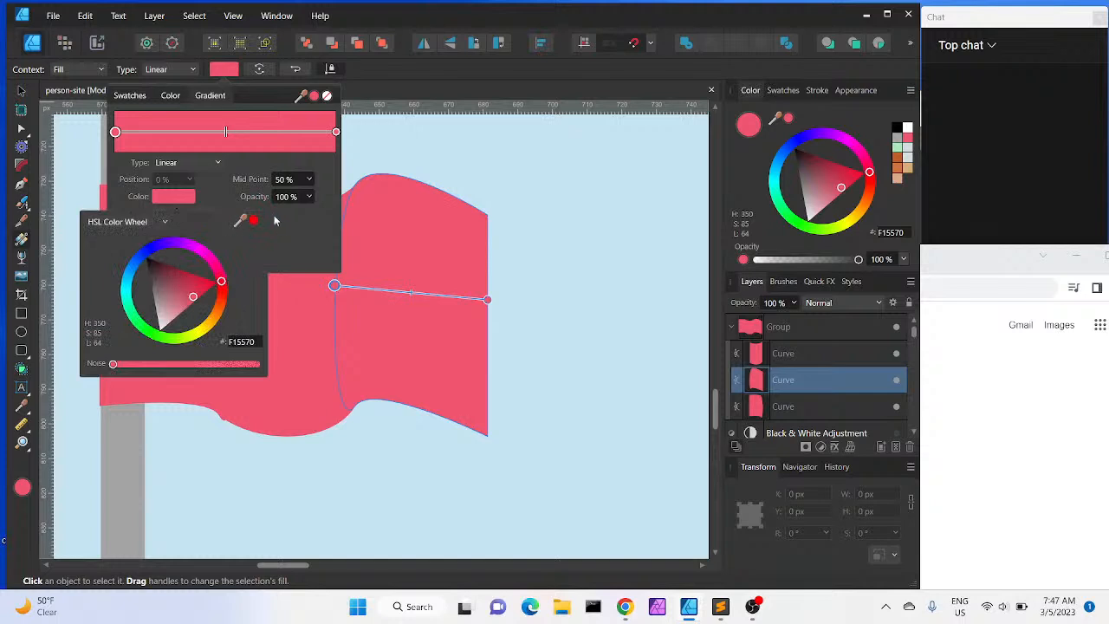
pyautogui.click(174, 194)
pyautogui.click(163, 226)
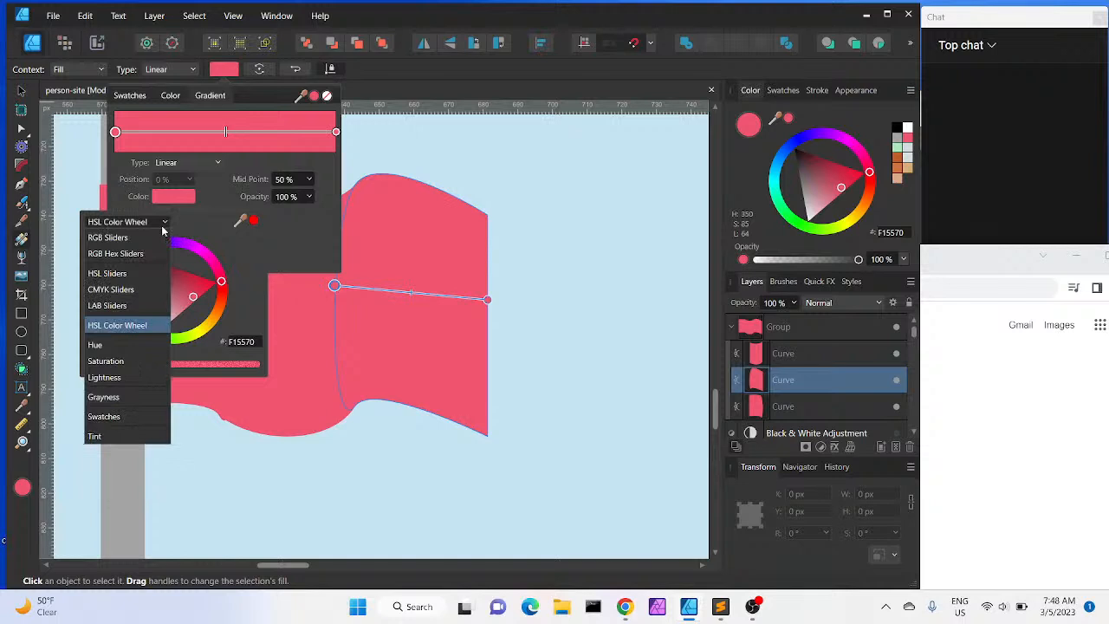
pyautogui.click(140, 273)
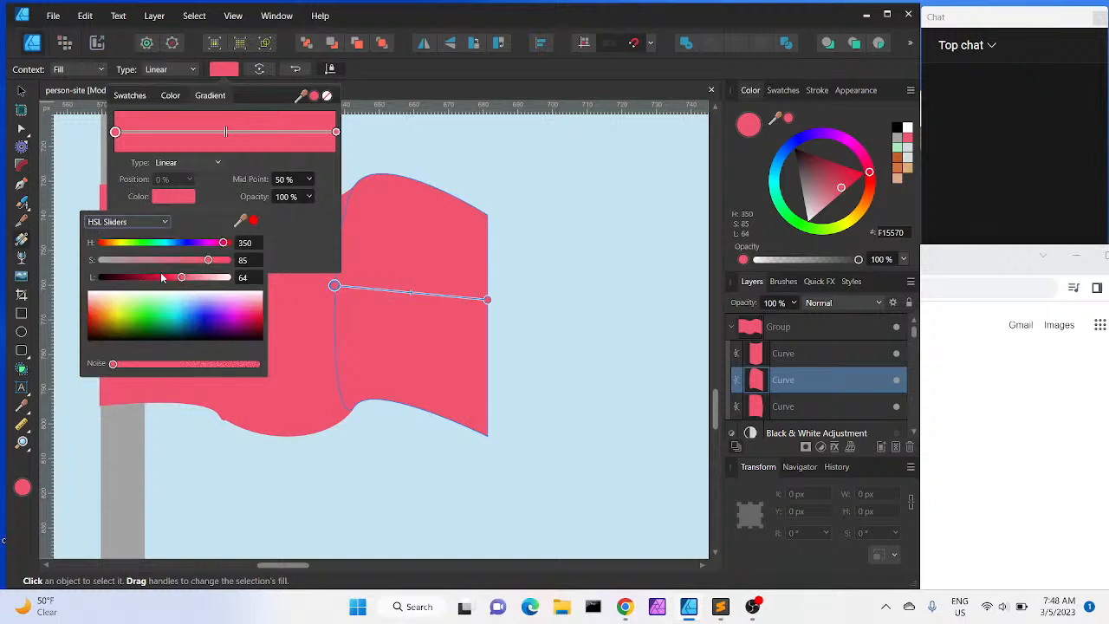
pyautogui.moveTo(182, 279); pyautogui.dragTo(172, 278)
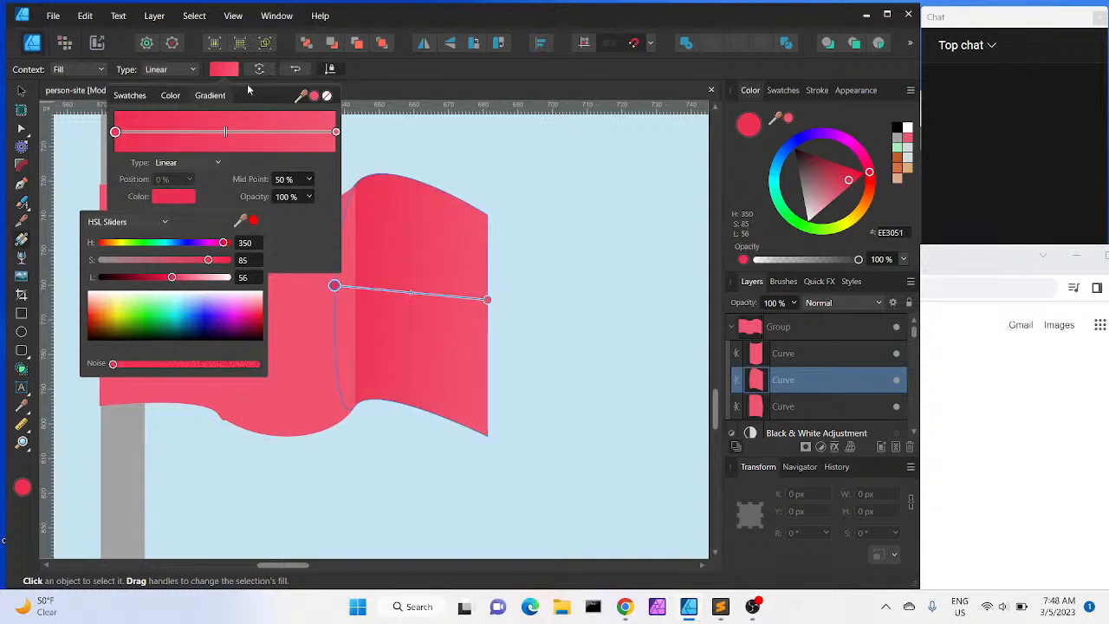
# Move the right piece's gradient midpoint to 31%
pyautogui.click(226, 131)
pyautogui.moveTo(227, 131); pyautogui.dragTo(183, 142)
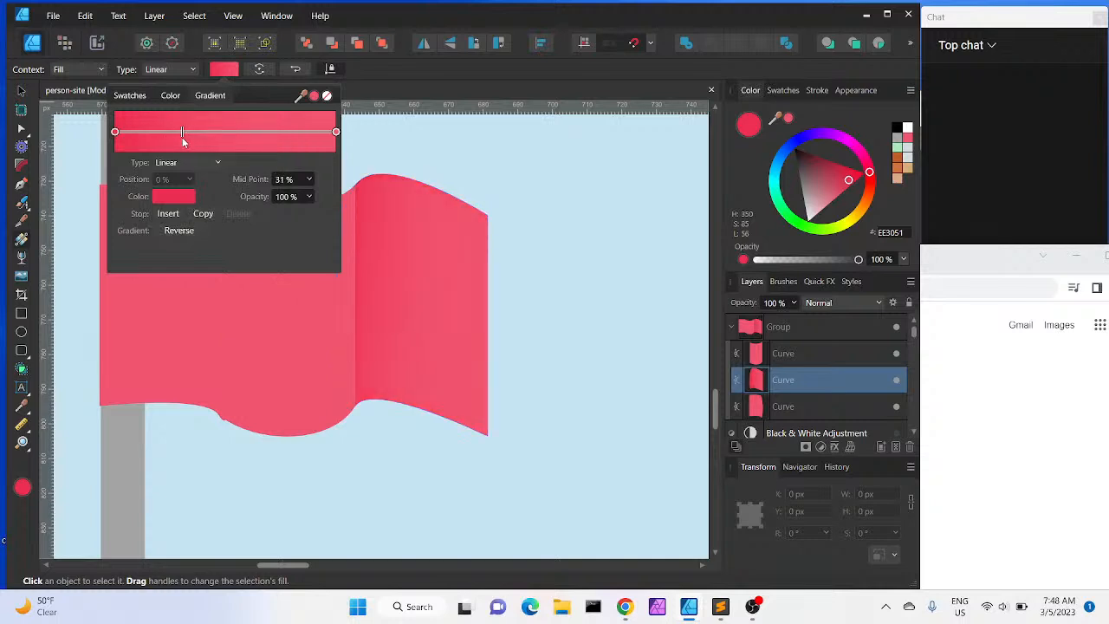
pyautogui.moveTo(183, 142); pyautogui.dragTo(183, 143)
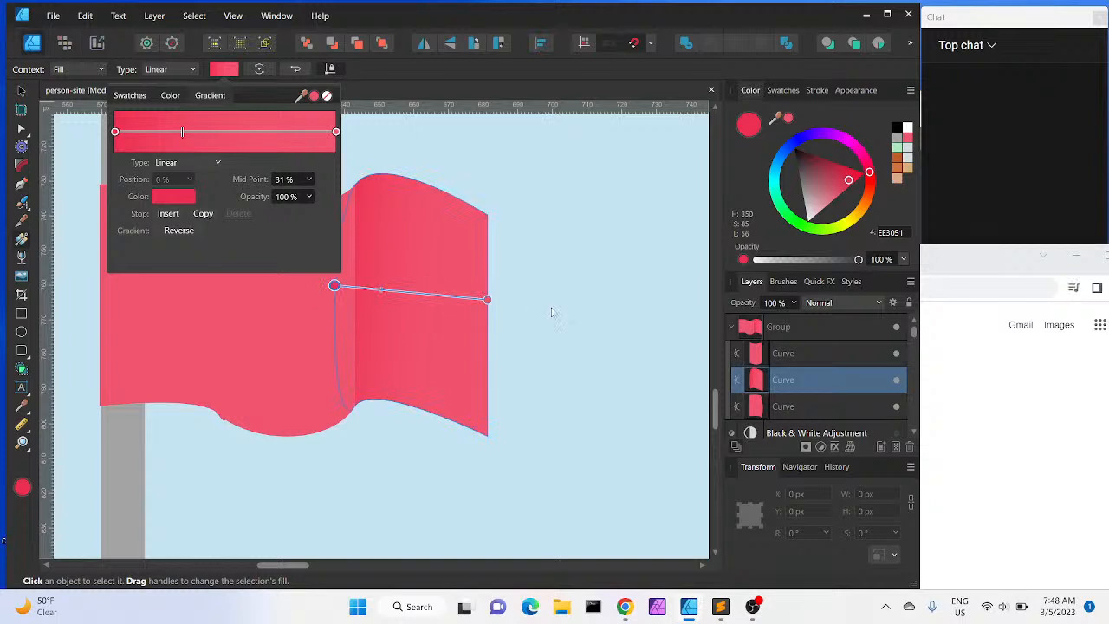
pyautogui.click(424, 295)
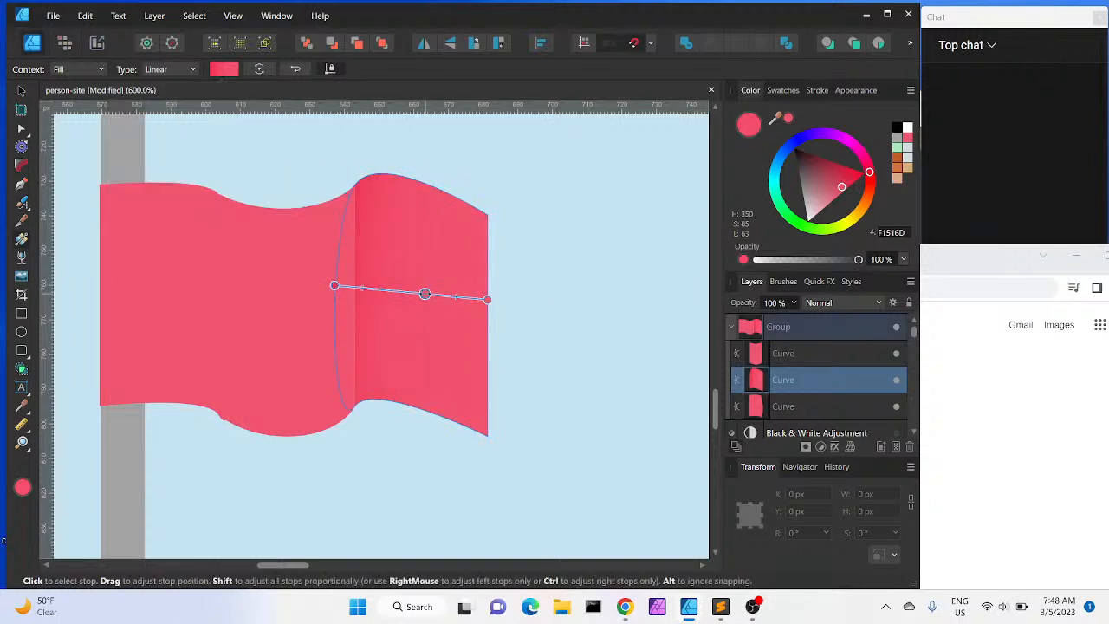
pyautogui.press('Delete')
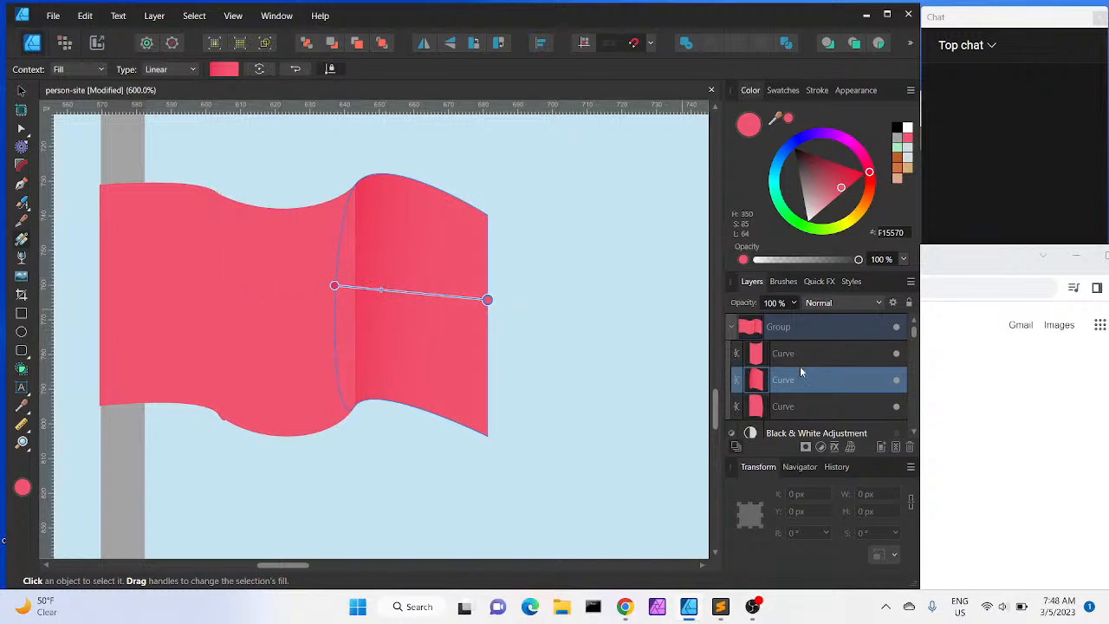
pyautogui.click(914, 433)
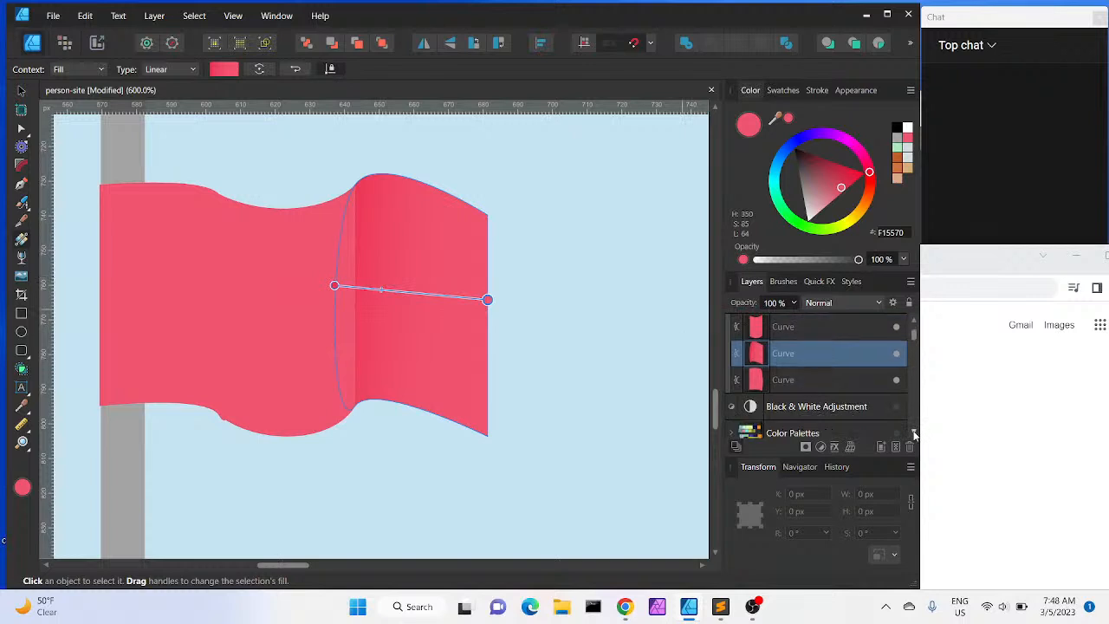
pyautogui.rightClick(808, 353)
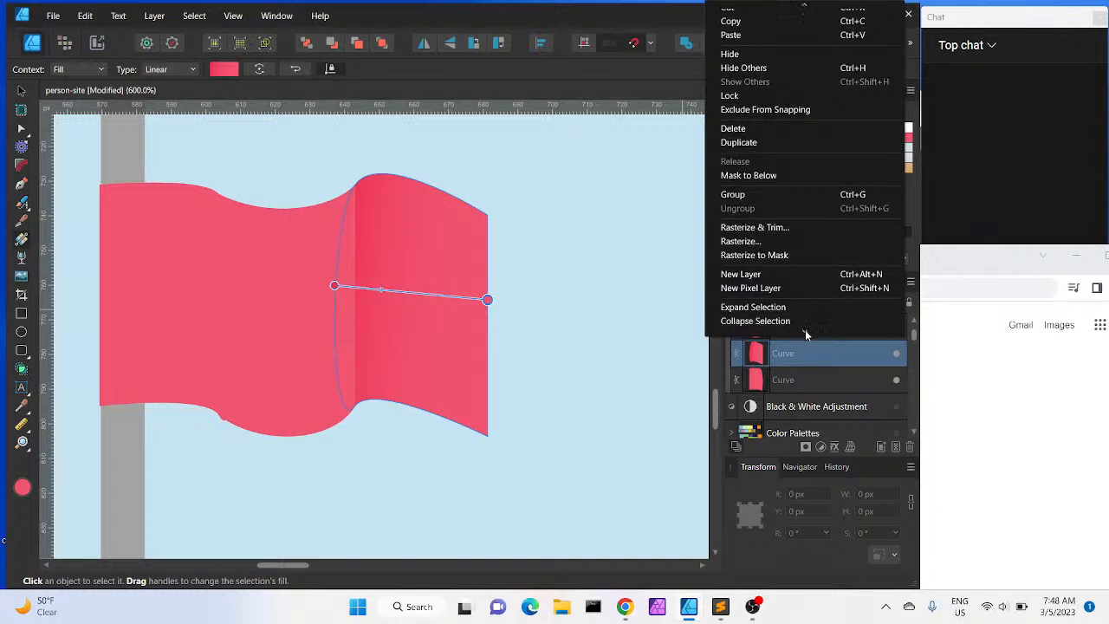
pyautogui.moveTo(804, 330)
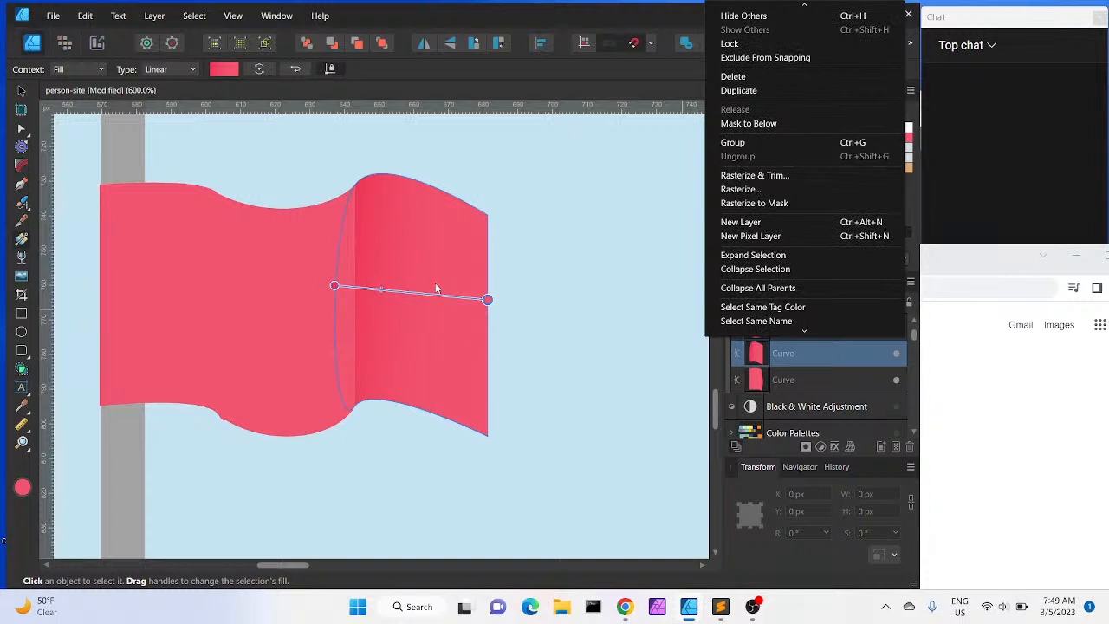
pyautogui.scroll(3, 851, 284)
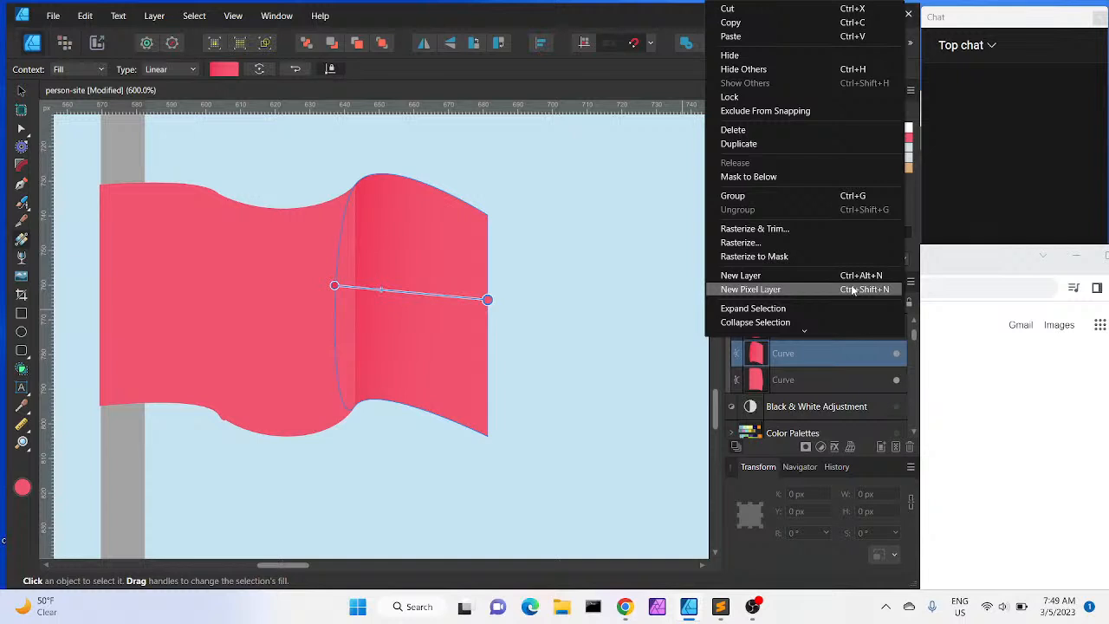
pyautogui.click(378, 23)
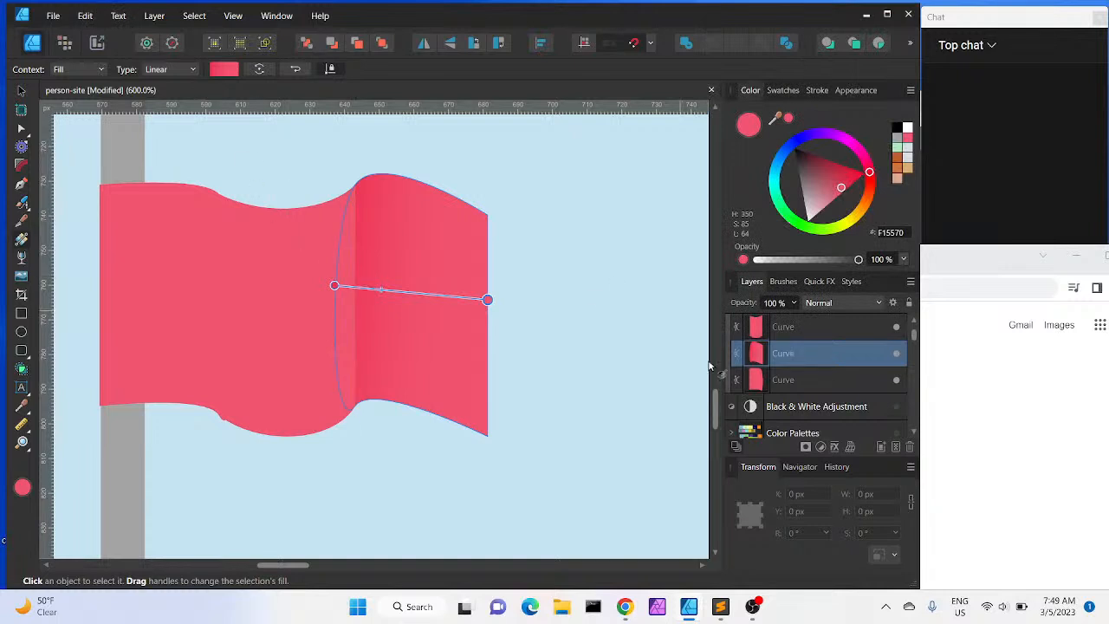
# Apply a linear gradient across the flag's left piece, from its right seam to the pole edge
pyautogui.click(820, 379)
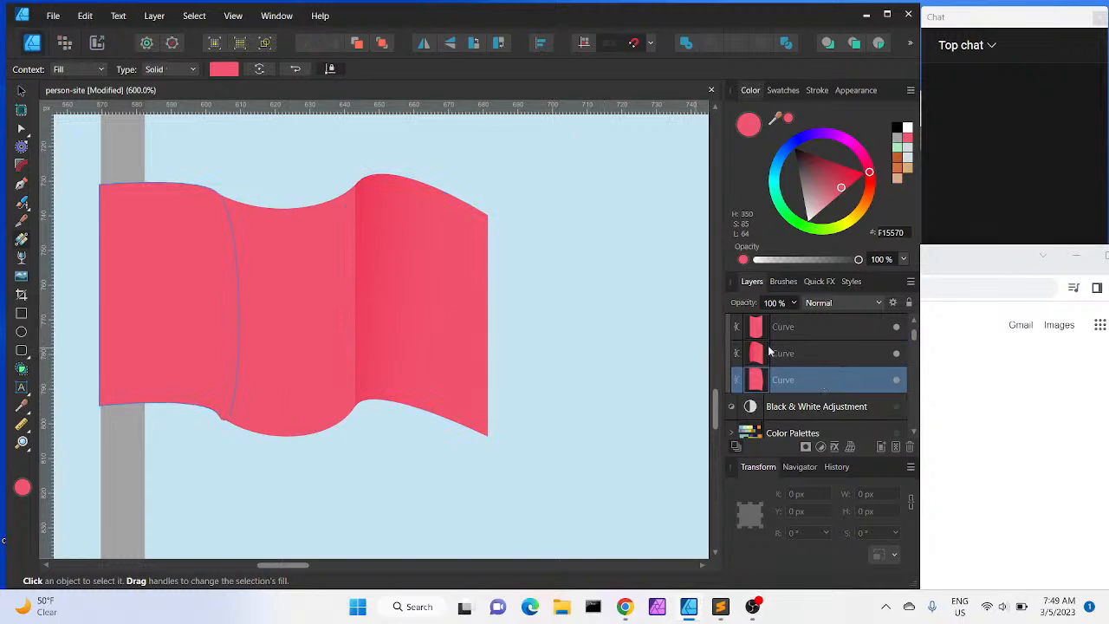
pyautogui.click(795, 335)
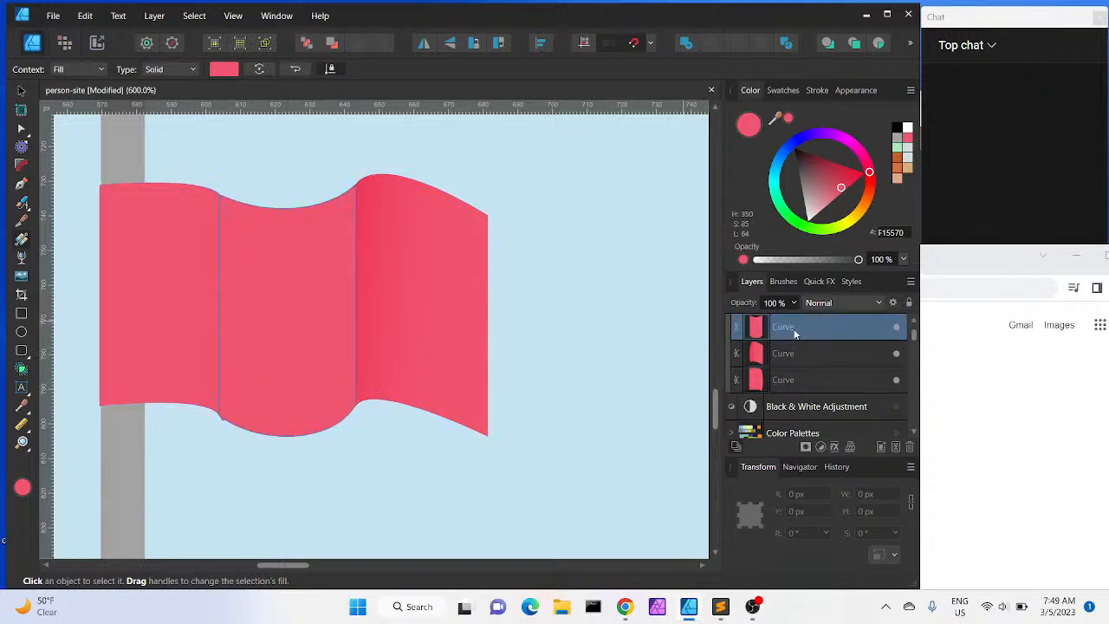
pyautogui.click(806, 357)
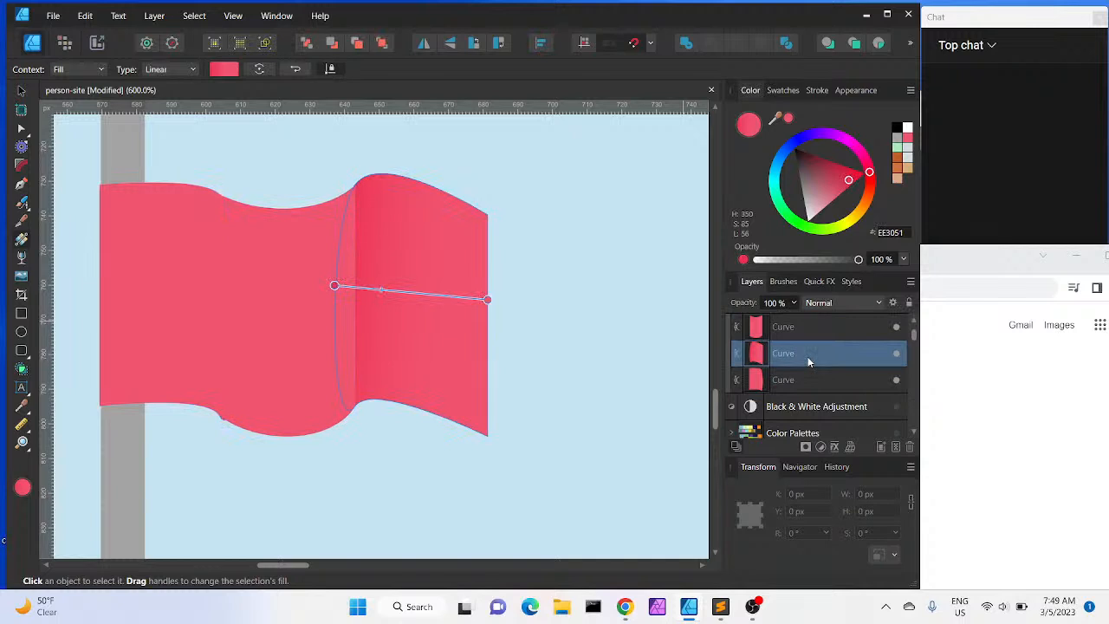
pyautogui.click(803, 379)
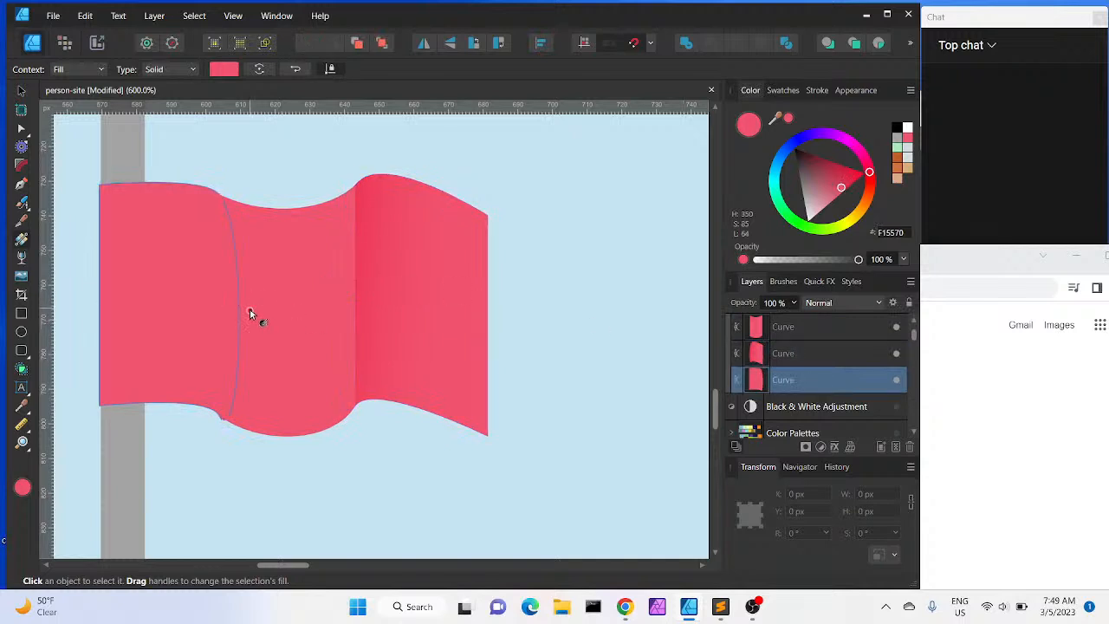
pyautogui.moveTo(238, 314); pyautogui.dragTo(100, 305)
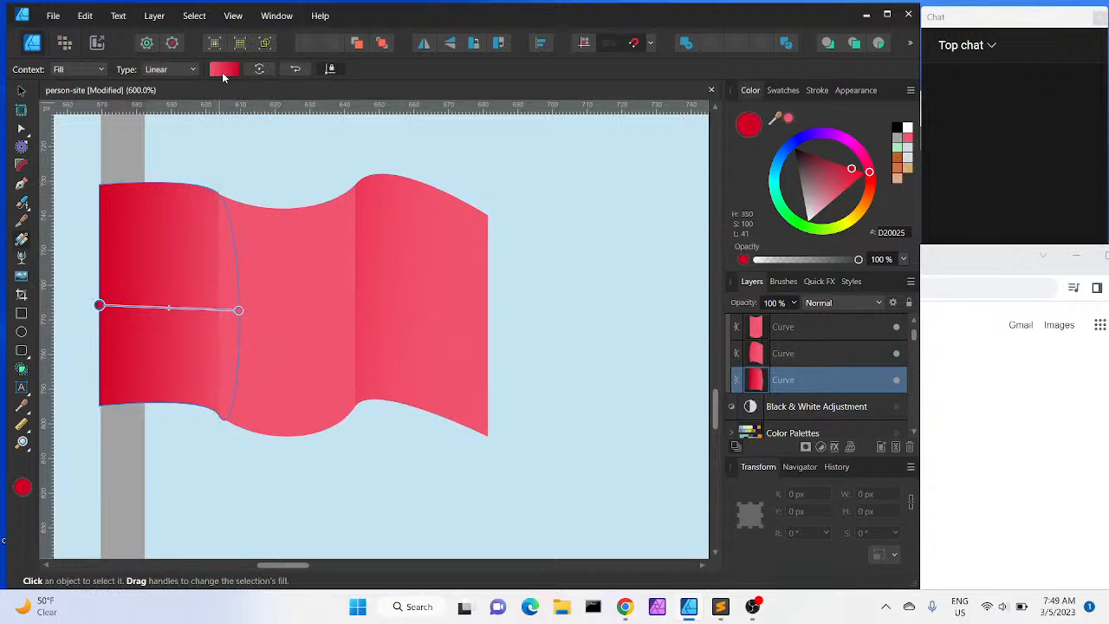
# Reverse the left piece's gradient, set its first stop to F15570 sampled from the middle piece, and deselect
pyautogui.click(223, 76)
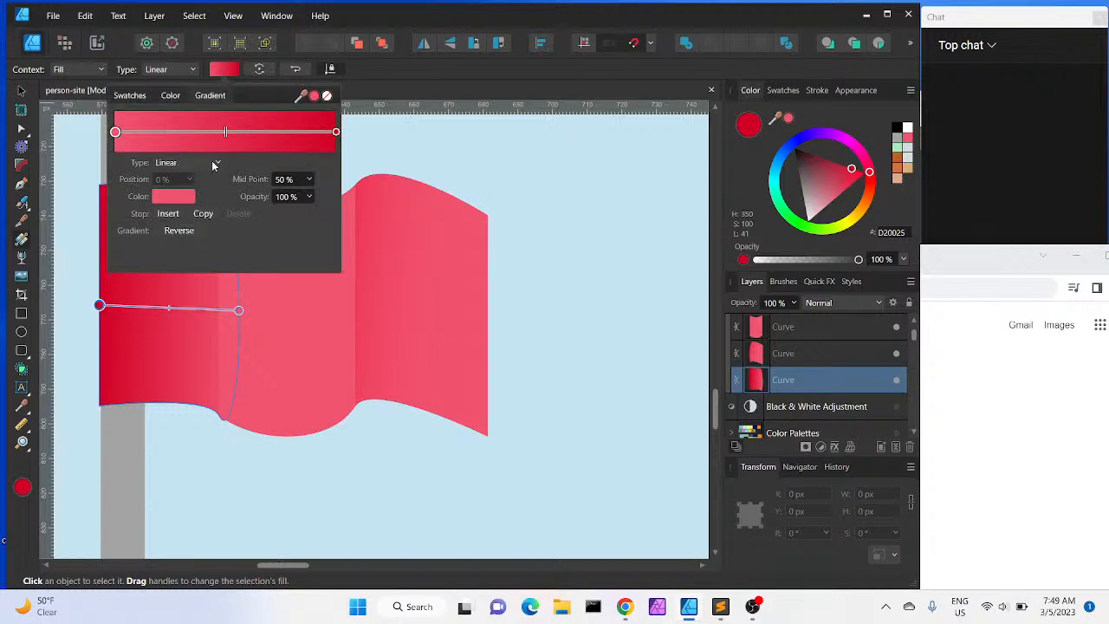
pyautogui.click(181, 231)
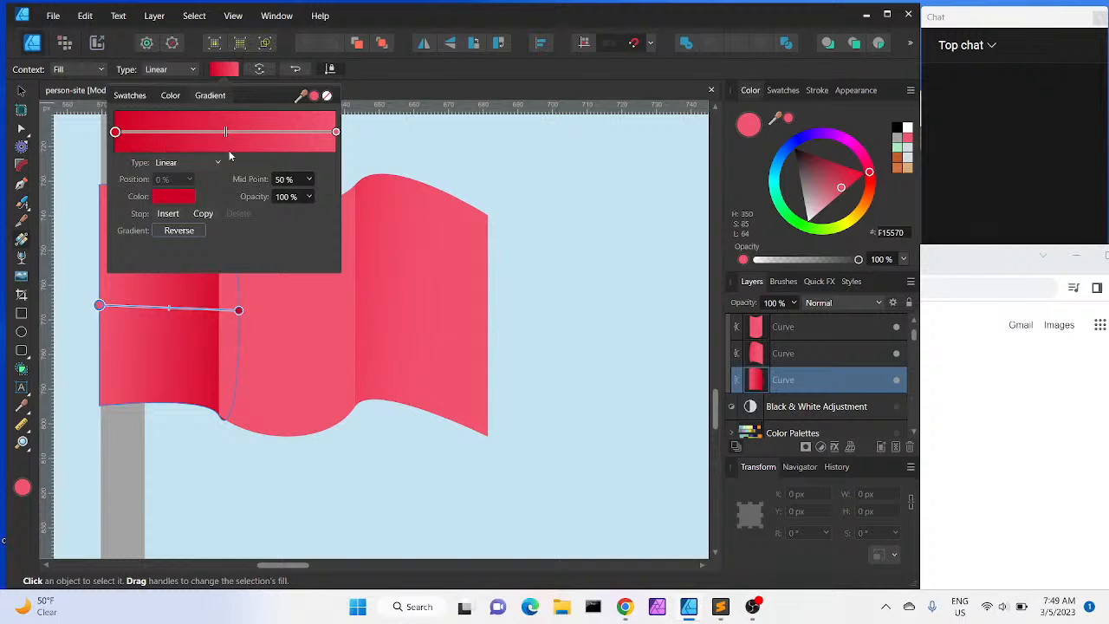
pyautogui.click(176, 199)
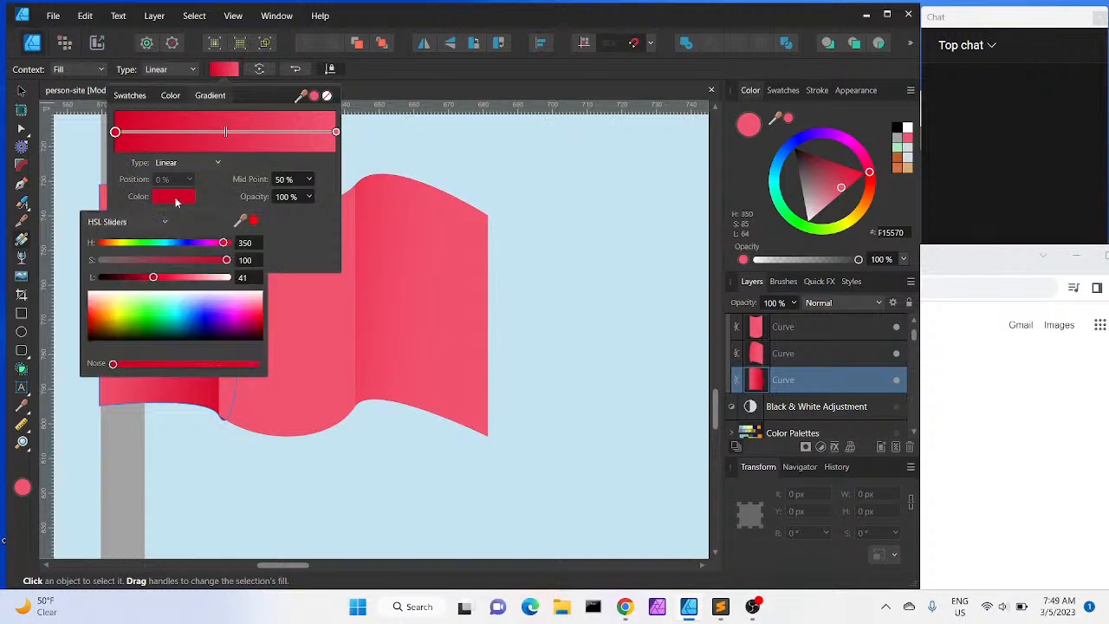
pyautogui.moveTo(242, 224); pyautogui.dragTo(356, 292)
pyautogui.click(253, 220)
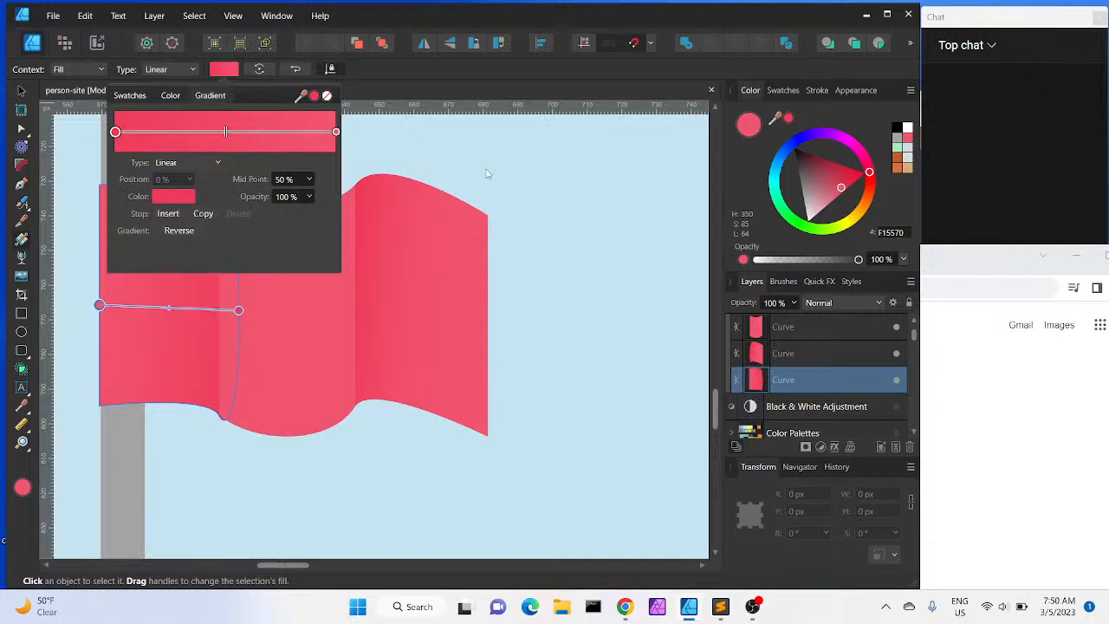
pyautogui.click(289, 356)
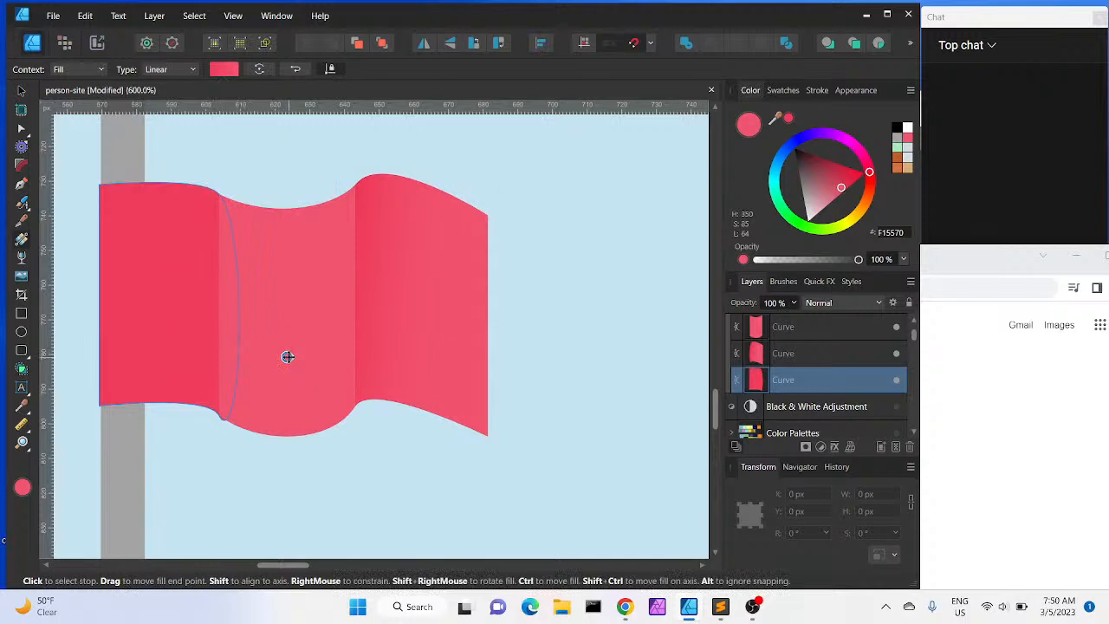
pyautogui.click(287, 356)
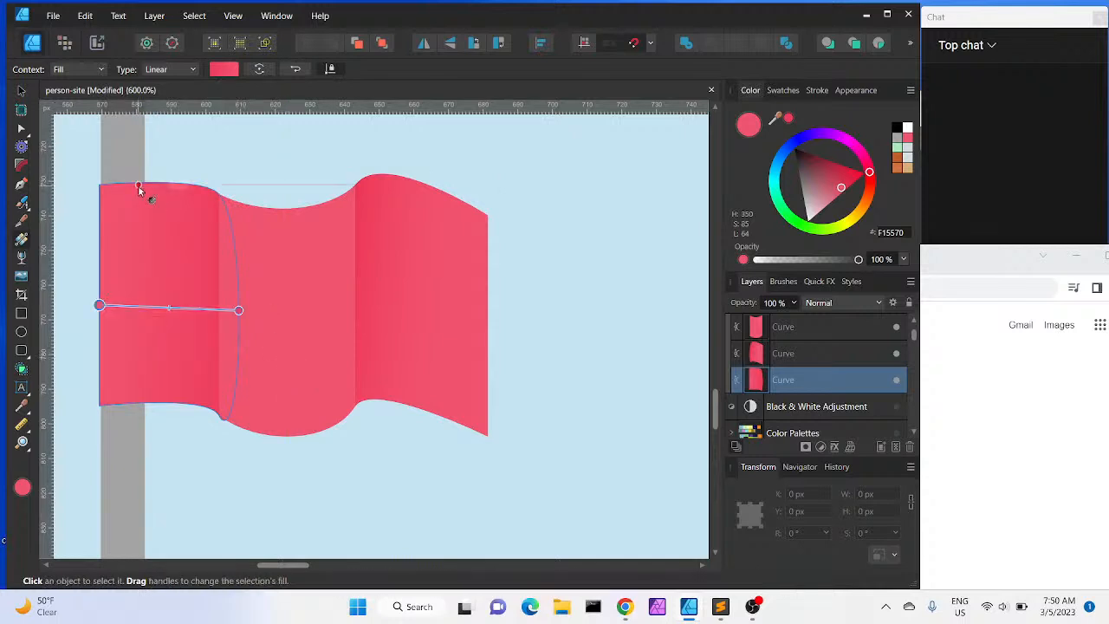
pyautogui.click(22, 91)
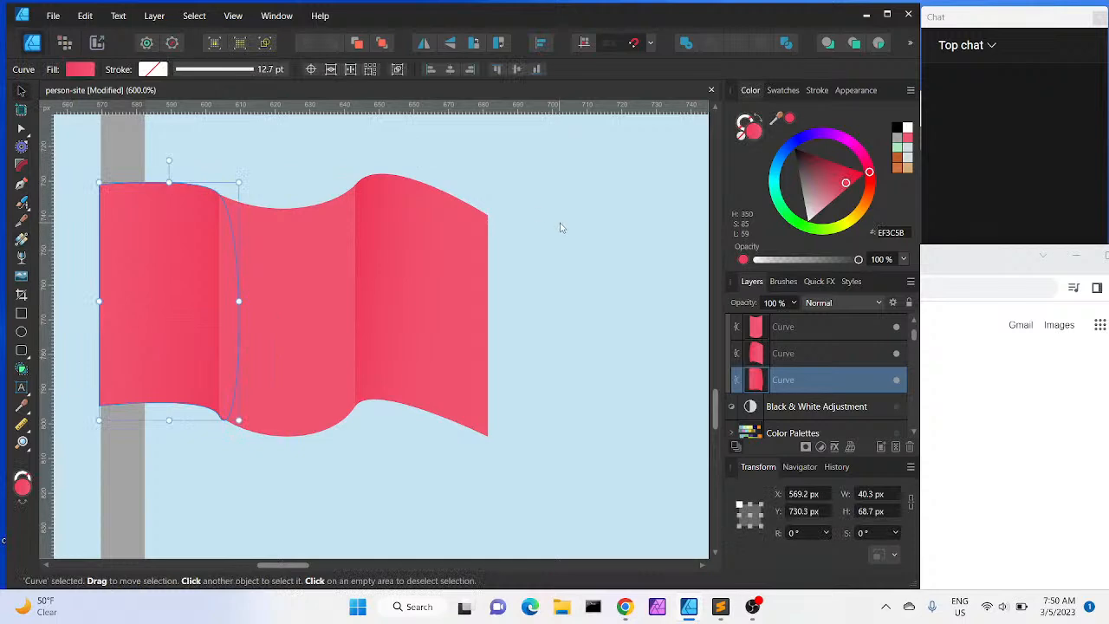
pyautogui.click(525, 360)
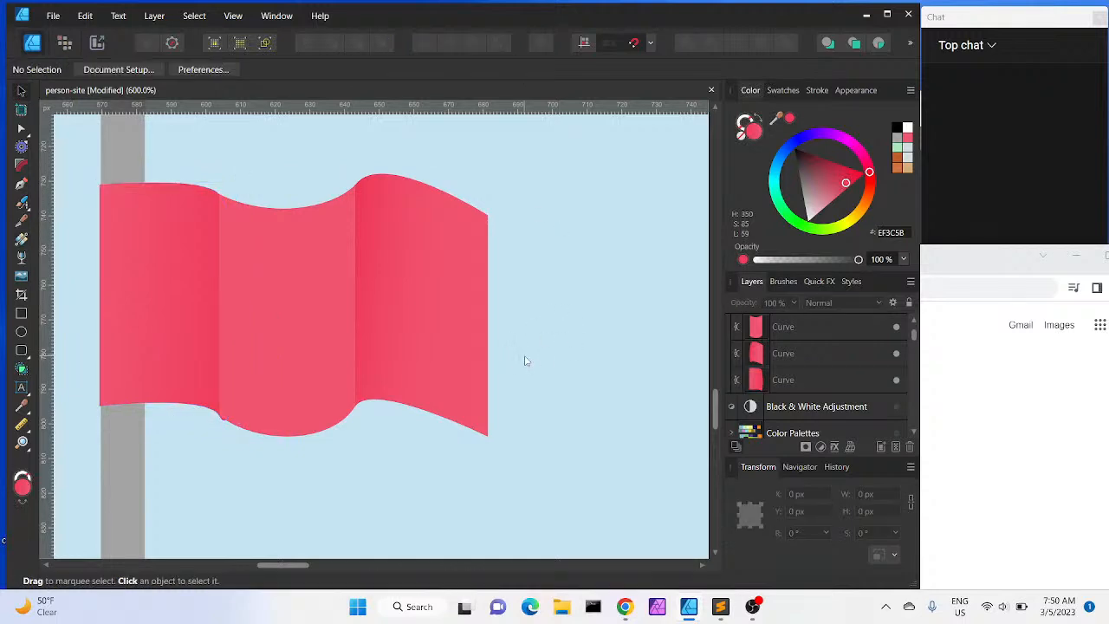
# Zoom out to review the whole header illustration with the flag
pyautogui.hotkey('ctrl', '-')
pyautogui.hotkey('ctrl', '-')
pyautogui.hotkey('ctrl', '-')
pyautogui.hotkey('ctrl', '-')
pyautogui.hotkey('ctrl', '-')
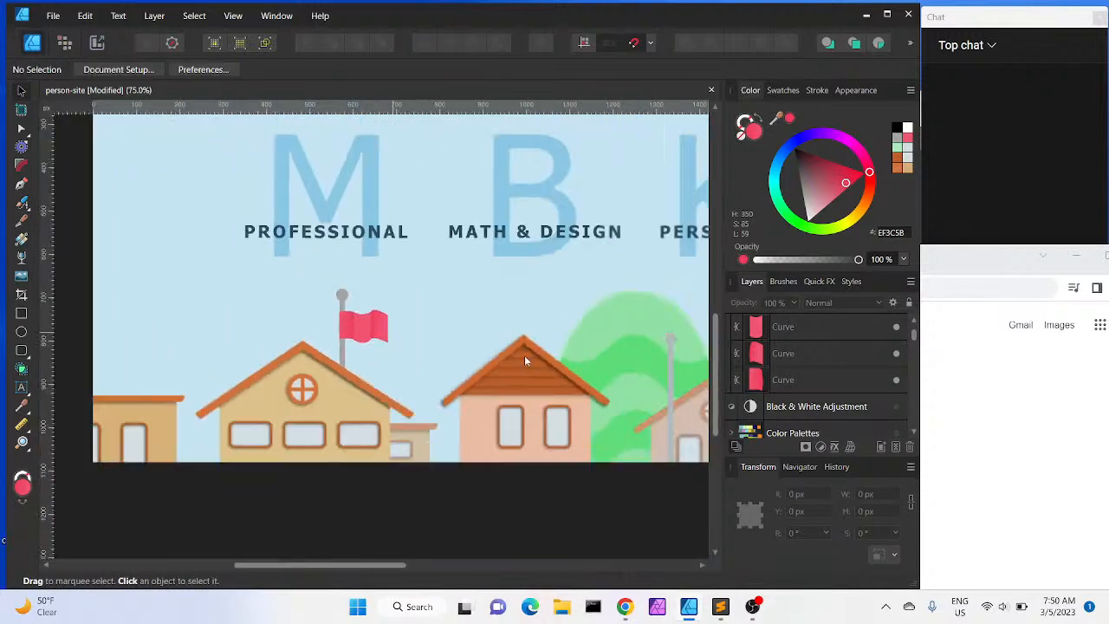
pyautogui.hotkey('ctrl', '-')
pyautogui.hotkey('ctrl', '+')
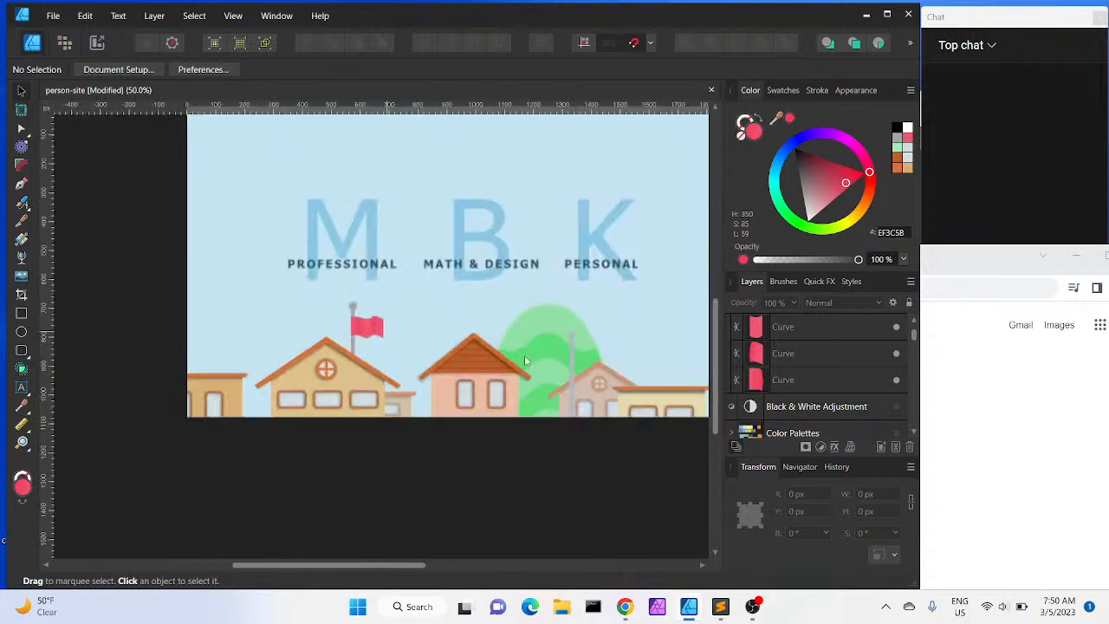
pyautogui.hscroll(3, 517, 363)
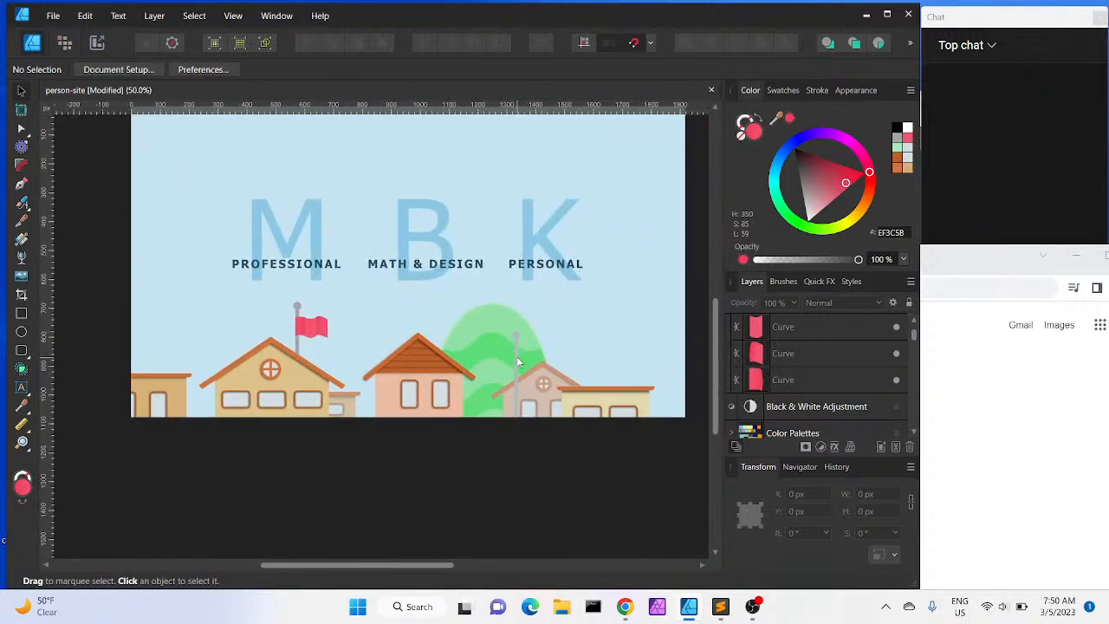
# Group the three flag pieces into one group and name it Red Flag
pyautogui.scroll(1, 517, 362)
pyautogui.scroll(1, 517, 362)
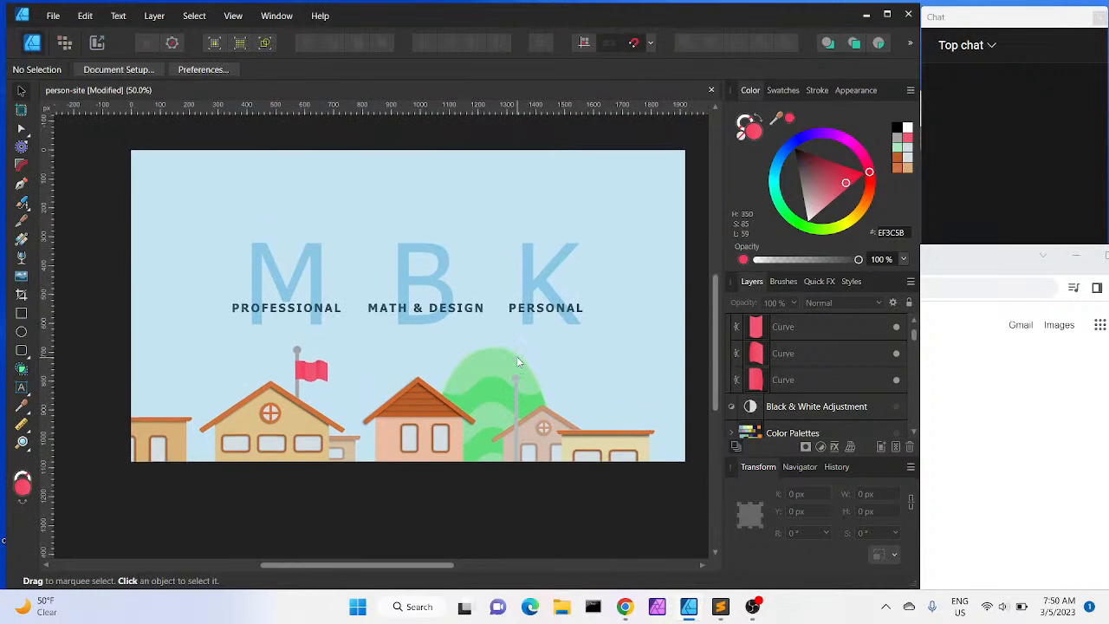
pyautogui.hscroll(2, 518, 362)
pyautogui.scroll(1, 517, 362)
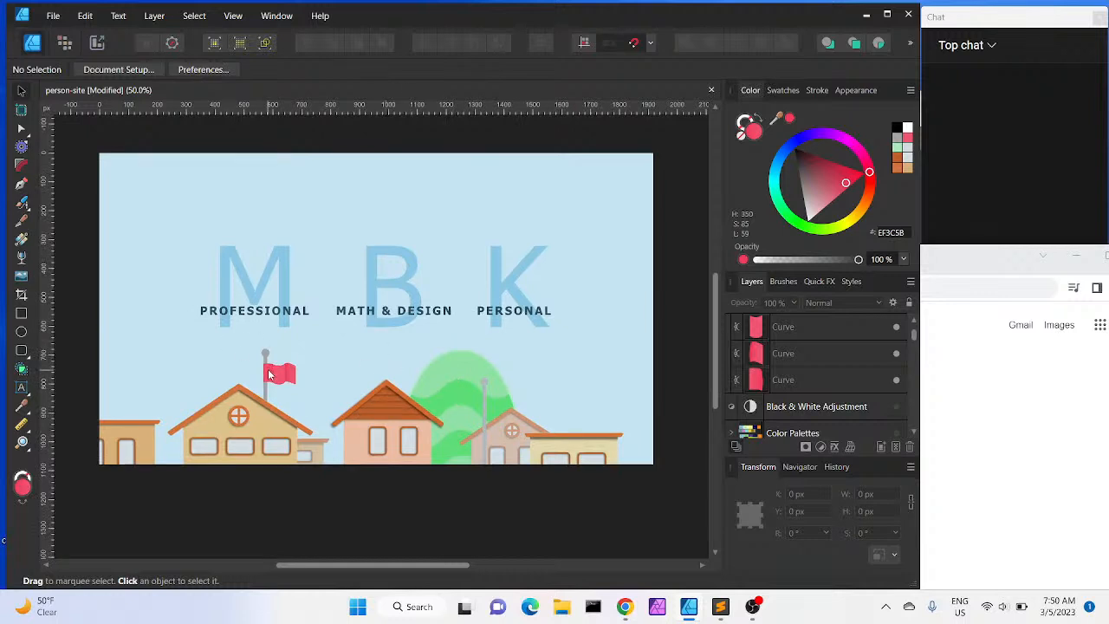
pyautogui.click(804, 329)
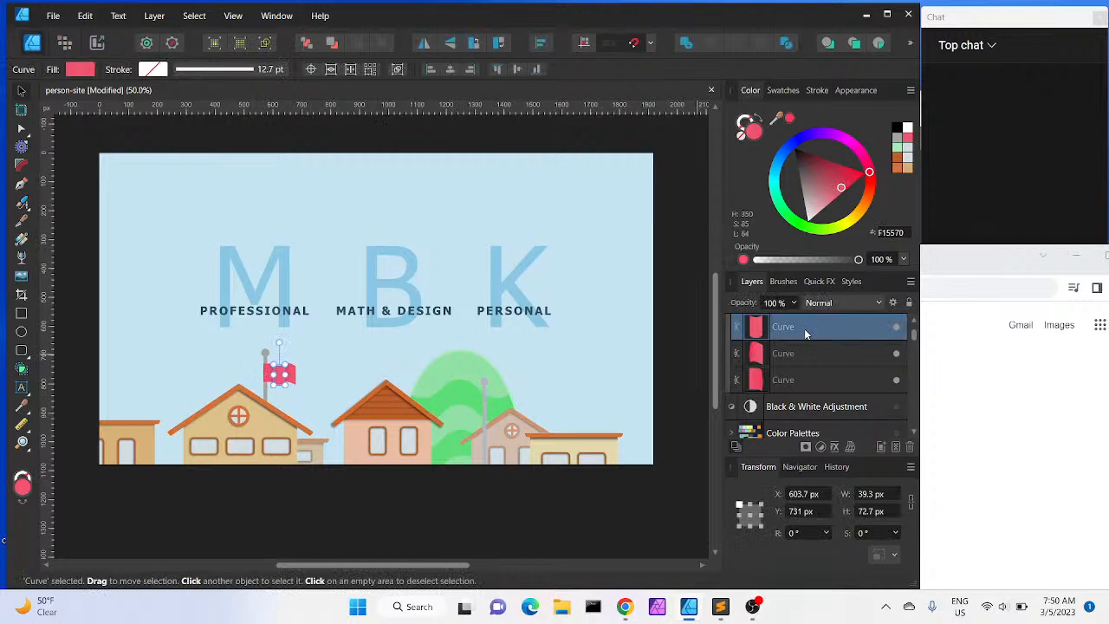
pyautogui.keyDown('shift'); pyautogui.click(804, 383); pyautogui.keyUp('shift')
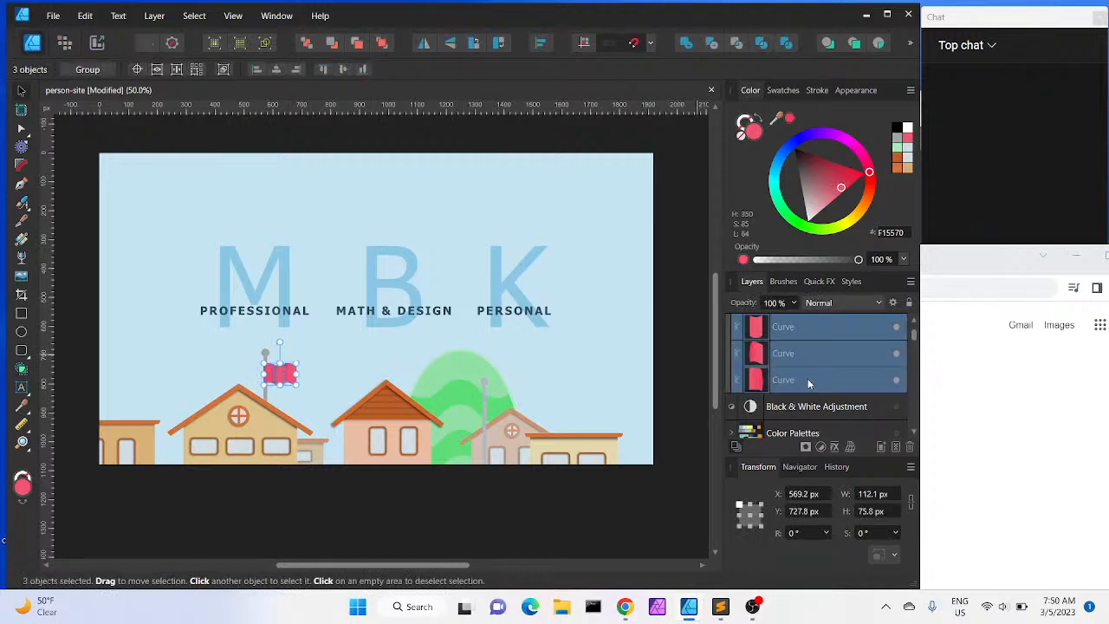
pyautogui.hotkey('ctrl', 'g')
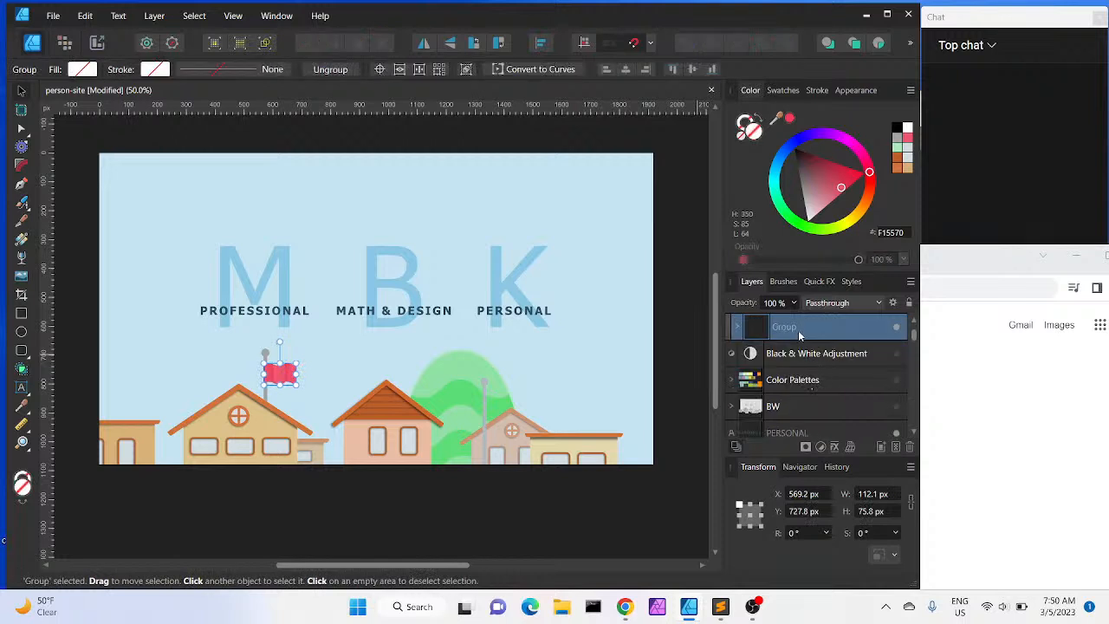
pyautogui.doubleClick(786, 329)
pyautogui.write('Red Flag')
pyautogui.press('Return')
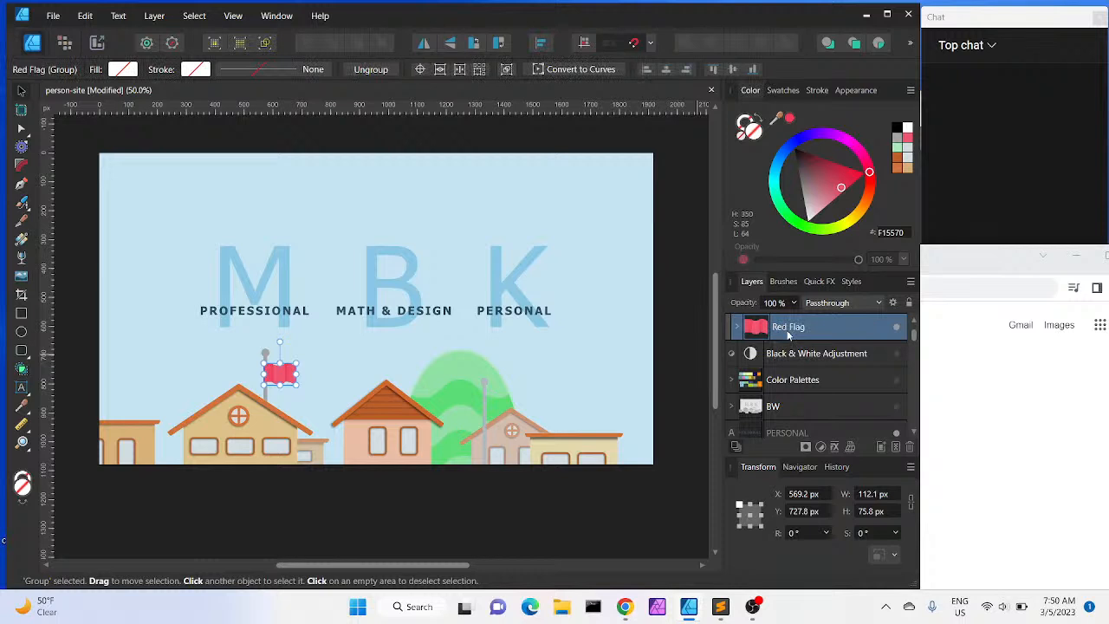
# Duplicate the Red Flag group and fill the copy's middle piece with yellow
pyautogui.hotkey('ctrl', 'j')
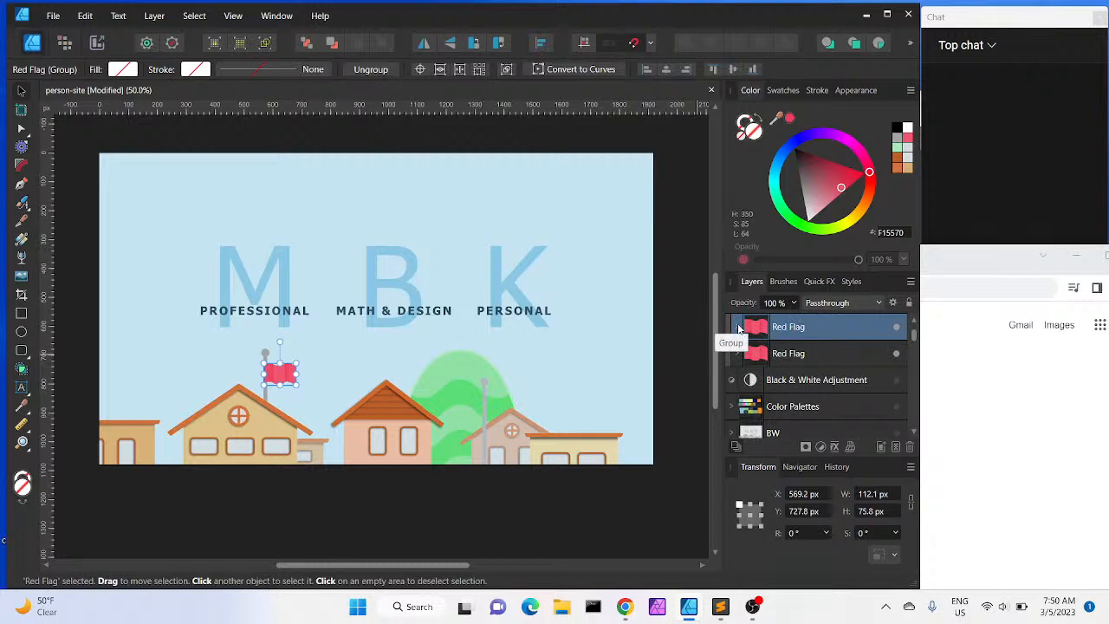
pyautogui.click(738, 326)
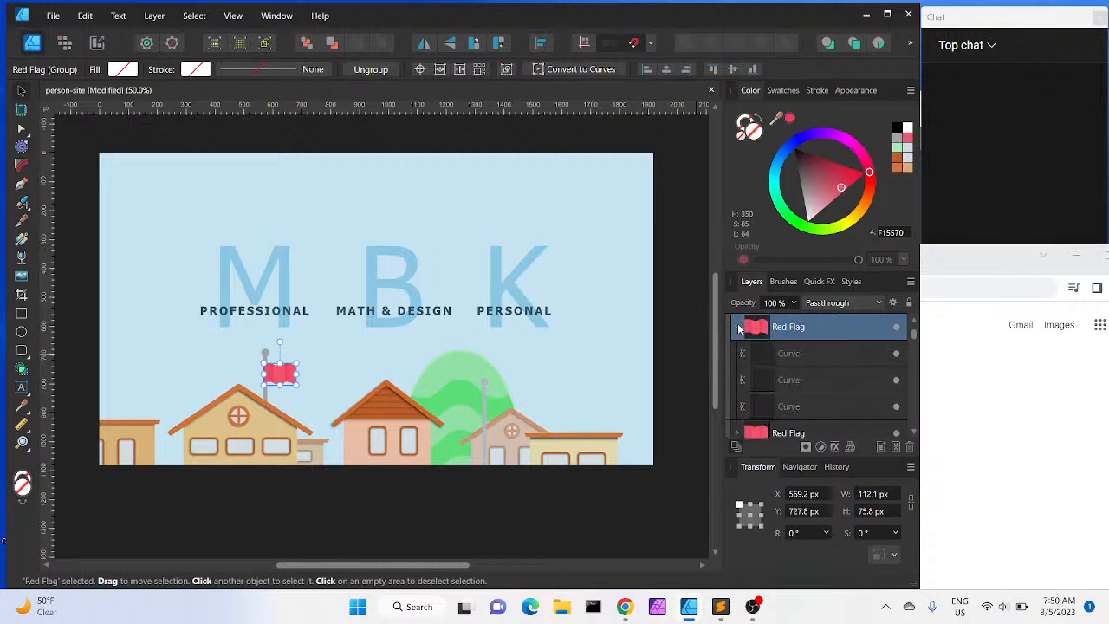
pyautogui.click(799, 354)
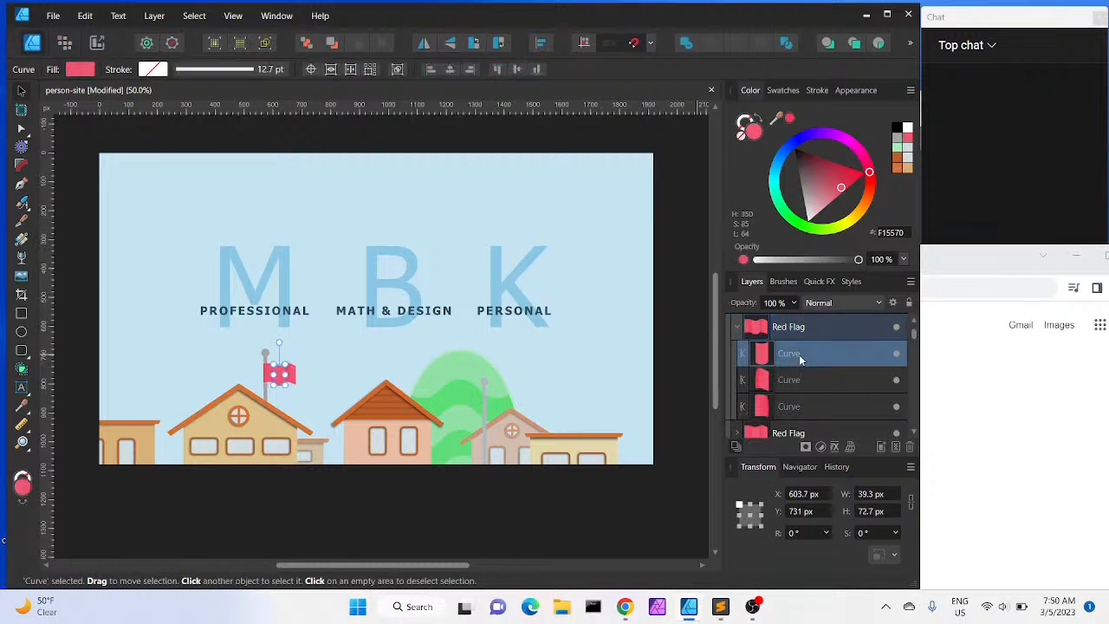
pyautogui.click(854, 221)
pyautogui.moveTo(854, 221); pyautogui.dragTo(848, 226)
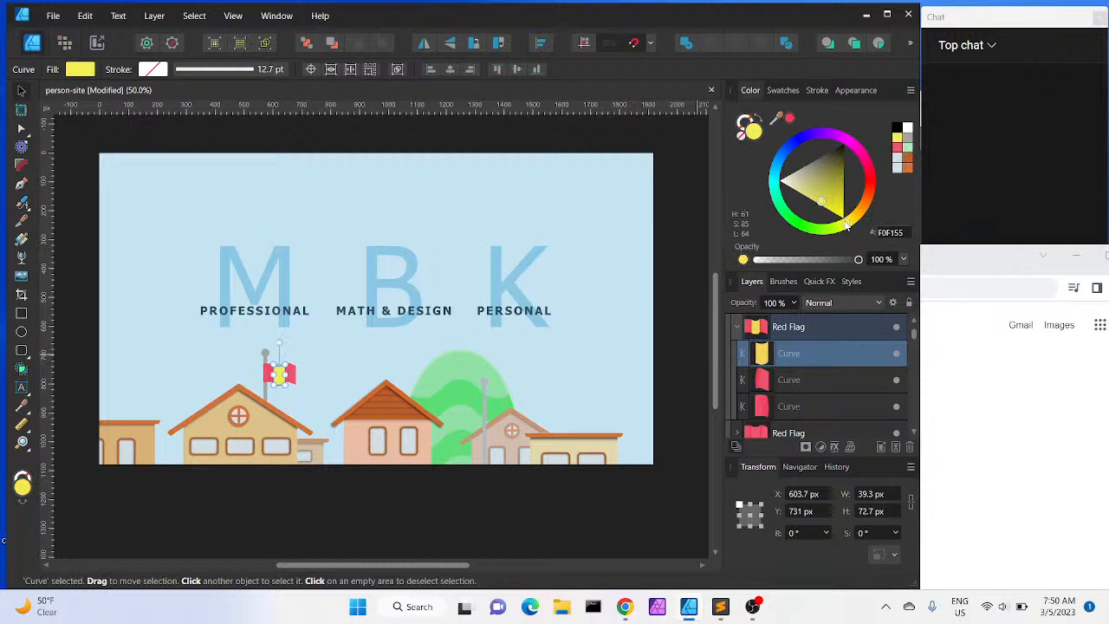
# Adjust the middle piece's yellow to saturation 68 and lightness 49, giving D0D228
pyautogui.doubleClick(754, 132)
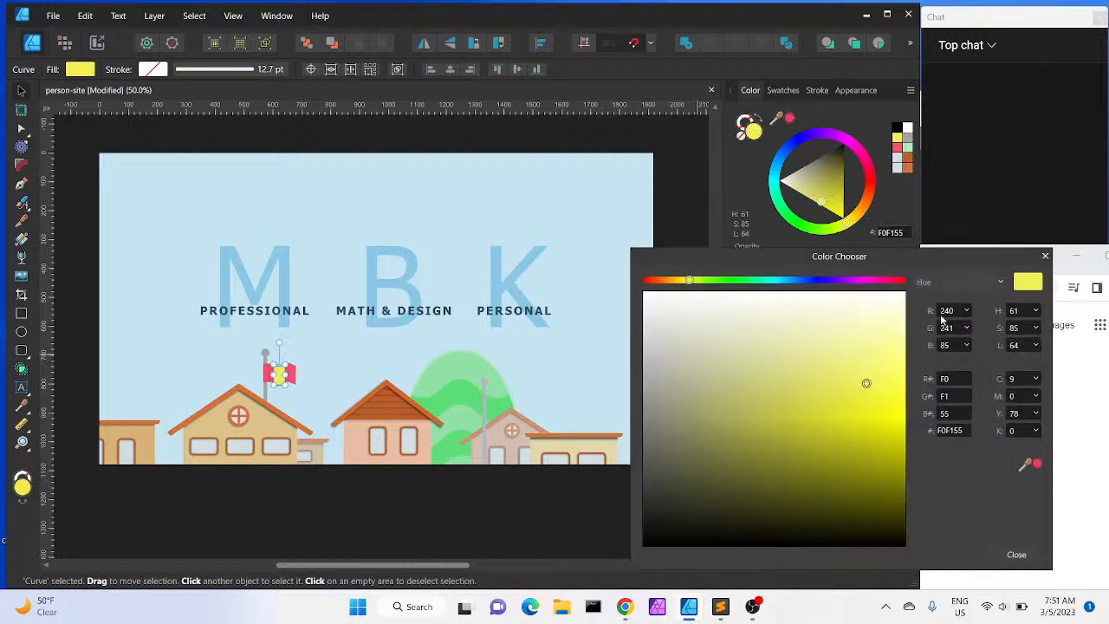
pyautogui.click(1036, 346)
pyautogui.moveTo(1038, 363)
pyautogui.mouseDown()
pyautogui.moveTo(993, 371)
pyautogui.moveTo(1025, 371)
pyautogui.mouseUp()
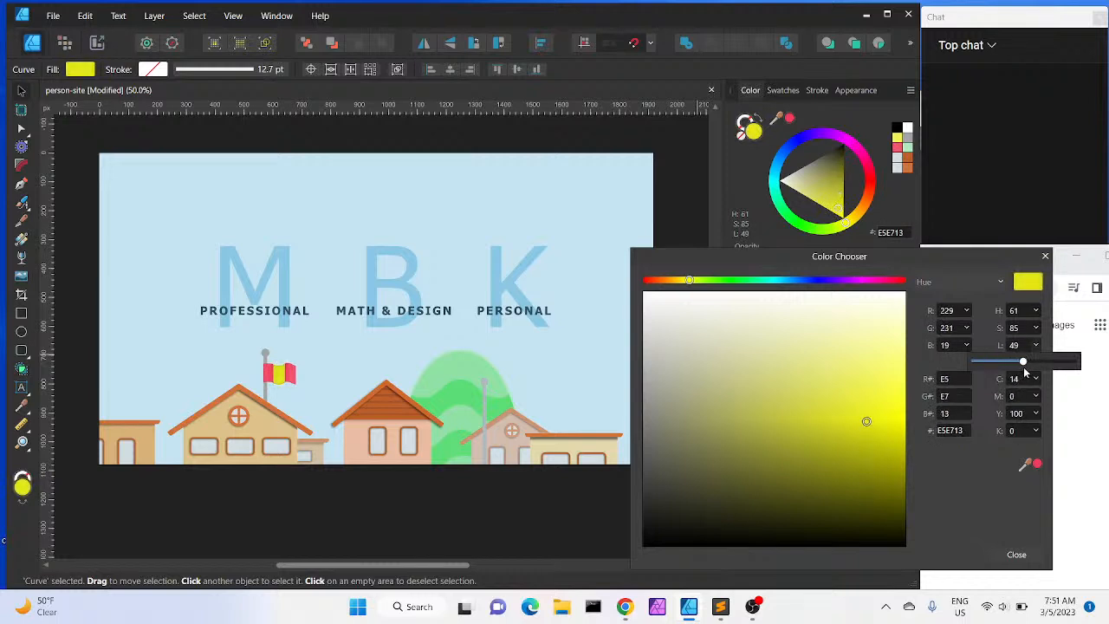
pyautogui.click(1036, 328)
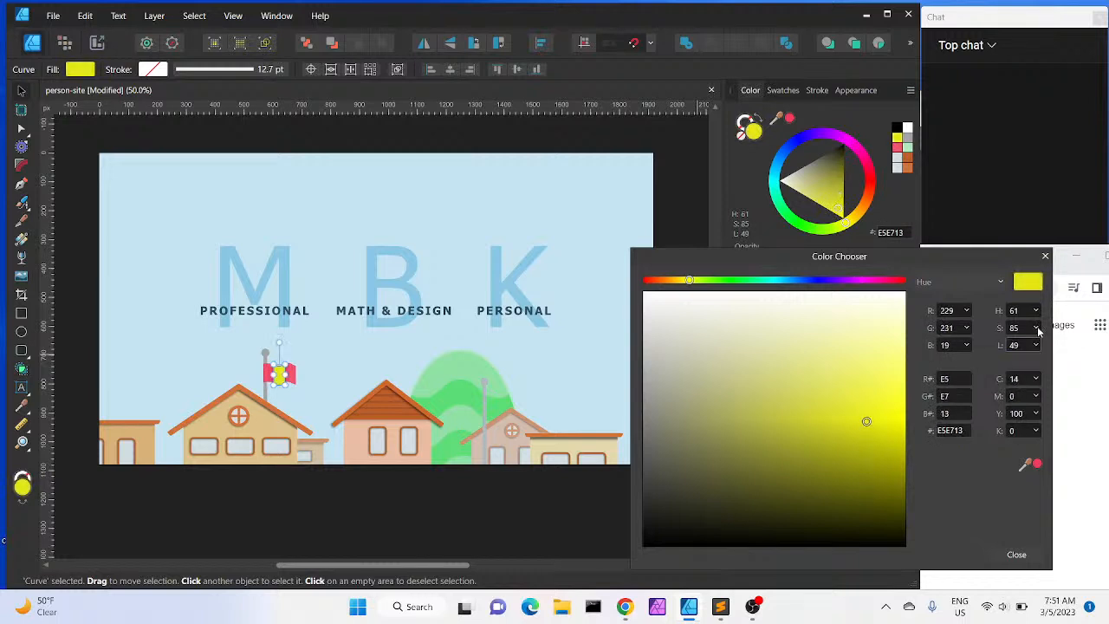
pyautogui.moveTo(1037, 344); pyautogui.dragTo(1021, 354)
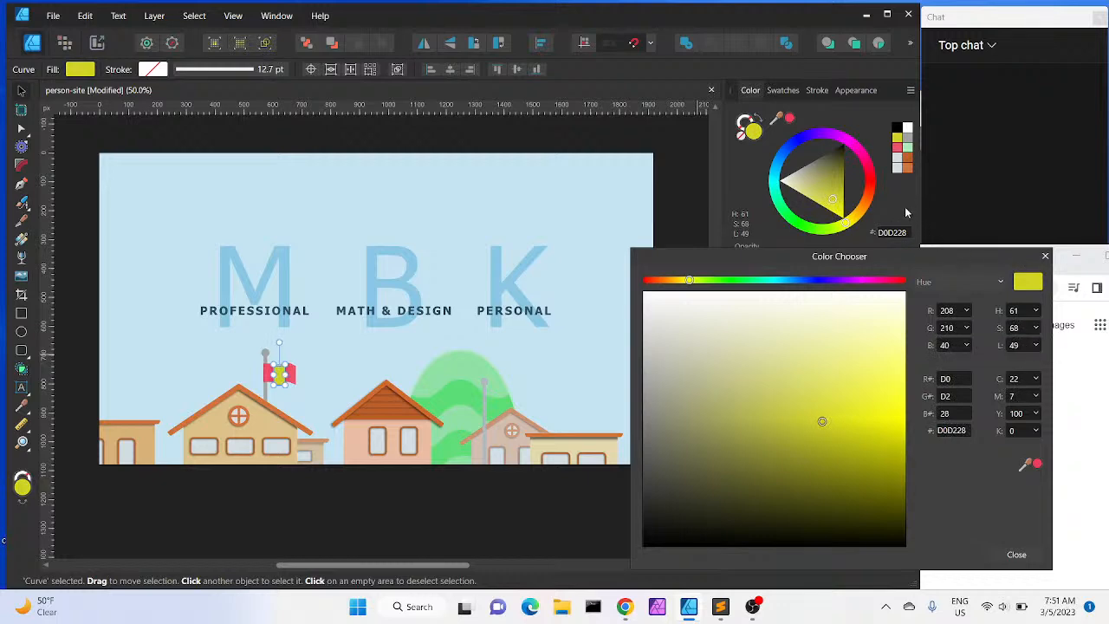
pyautogui.click(1045, 257)
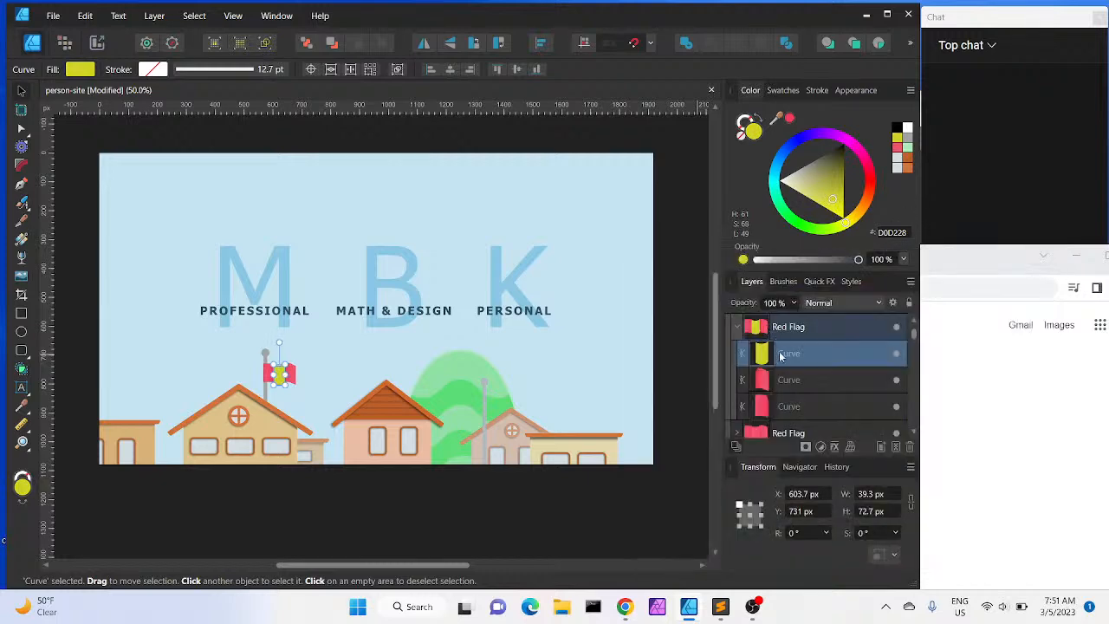
# Rename the duplicated group Yellow Flag
pyautogui.click(782, 381)
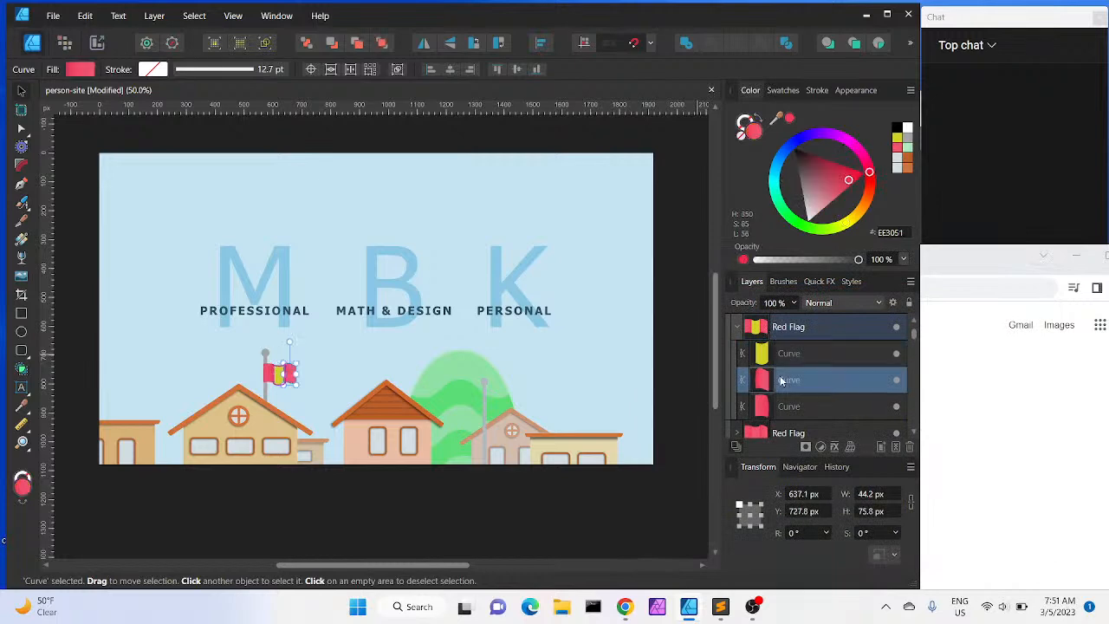
pyautogui.doubleClick(791, 329)
pyautogui.press('Left')
pyautogui.press('BackSpace')
pyautogui.press('BackSpace')
pyautogui.press('BackSpace')
pyautogui.press('BackSpace')
pyautogui.write('Yellow')
pyautogui.press('Return')
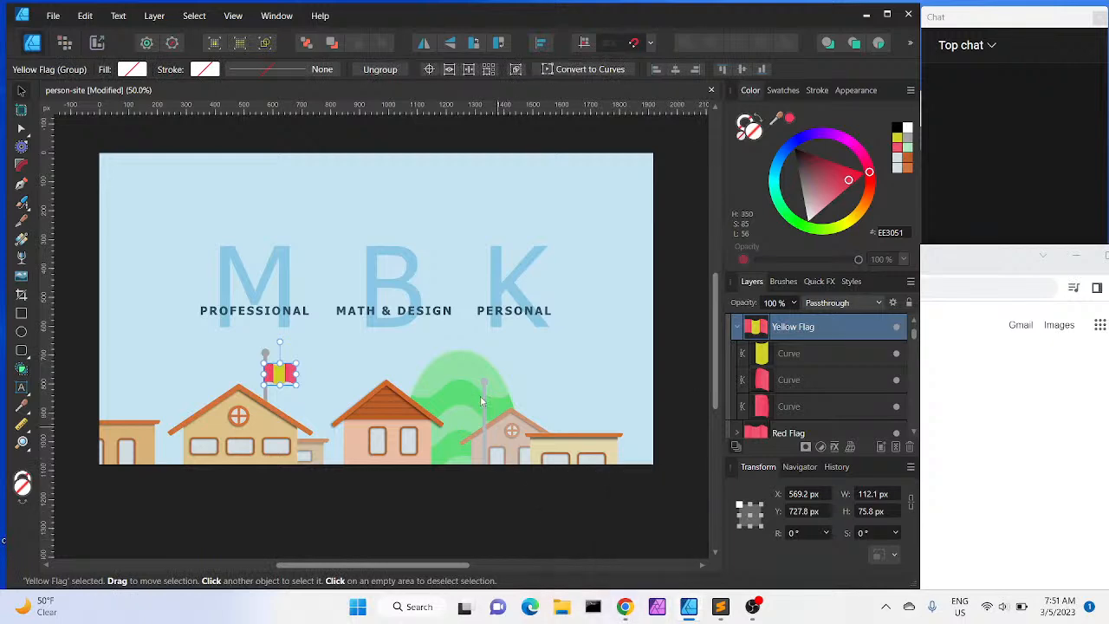
# Set the right piece's gradient start stop to the yellow sampled from the middle piece
pyautogui.hotkey('ctrl', '=')
pyautogui.hotkey('ctrl', '=')
pyautogui.hotkey('ctrl', '=')
pyautogui.hotkey('ctrl', '=')
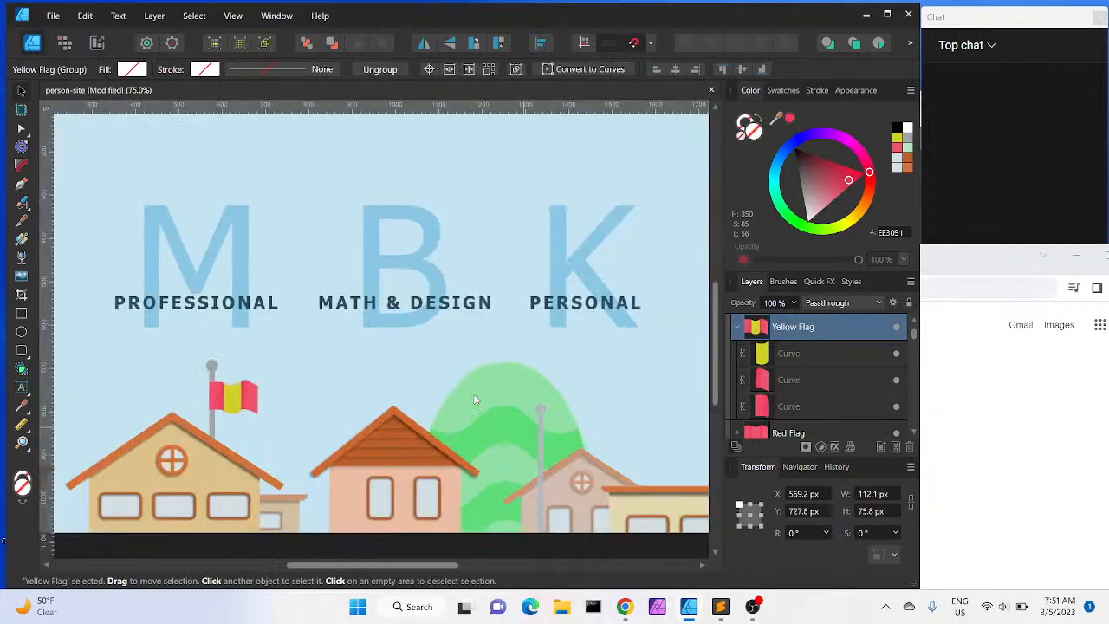
pyautogui.press('space')
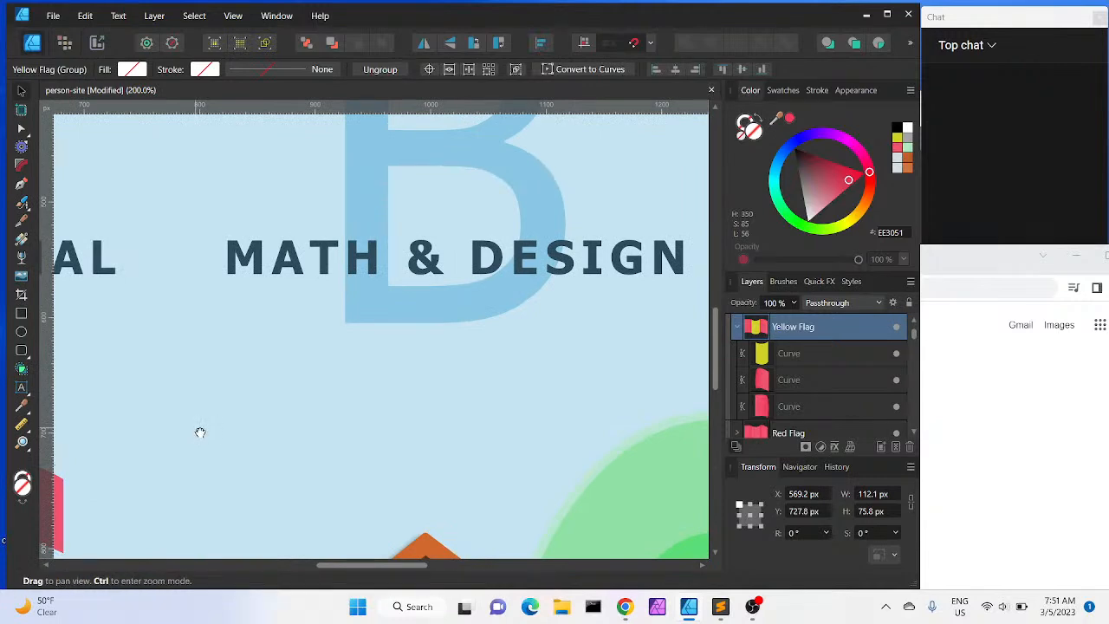
pyautogui.moveTo(200, 433); pyautogui.dragTo(238, 394)
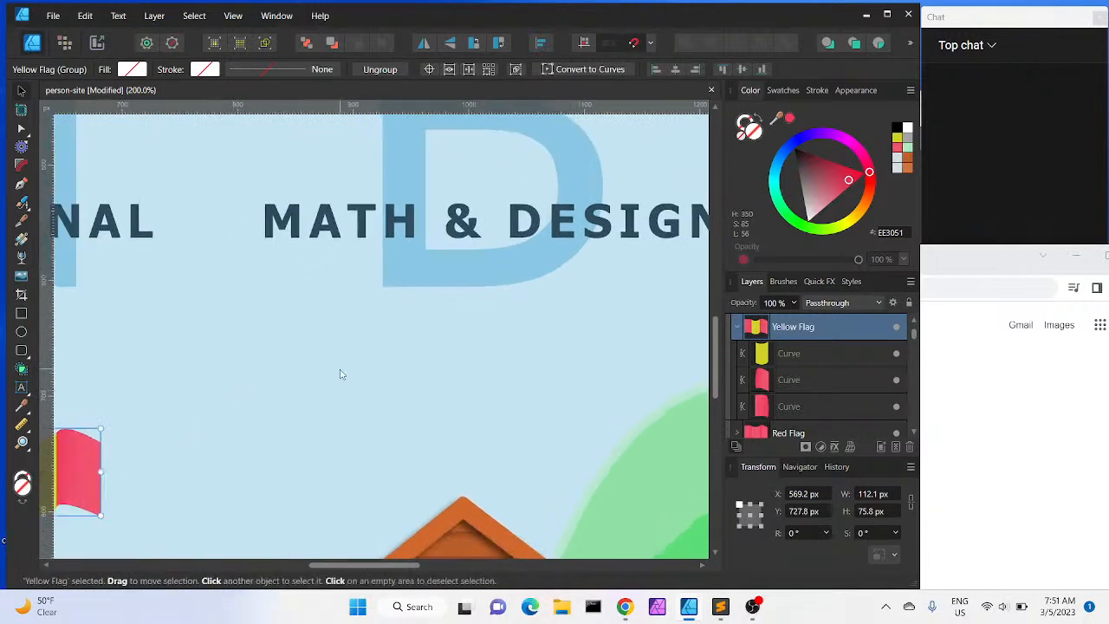
pyautogui.press('space')
pyautogui.moveTo(341, 376); pyautogui.dragTo(619, 225)
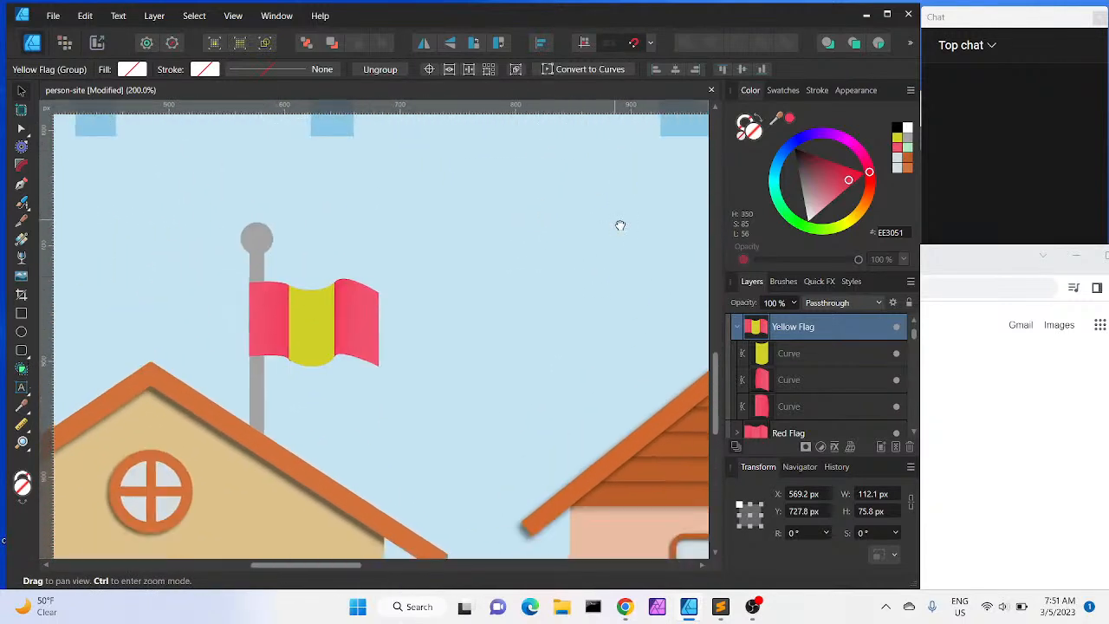
pyautogui.click(825, 375)
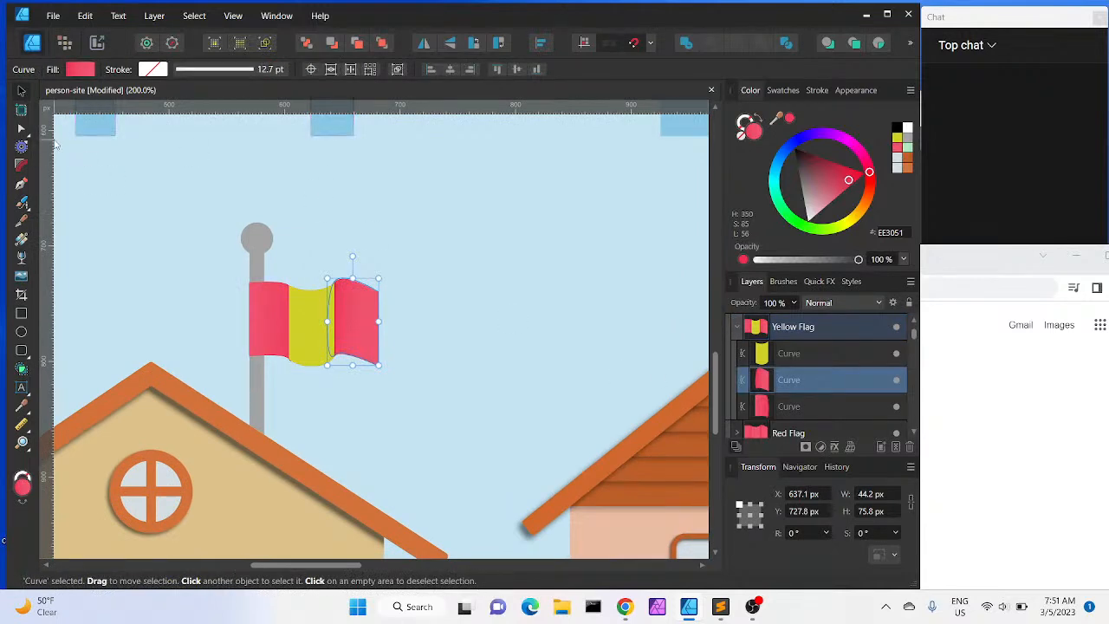
pyautogui.click(22, 239)
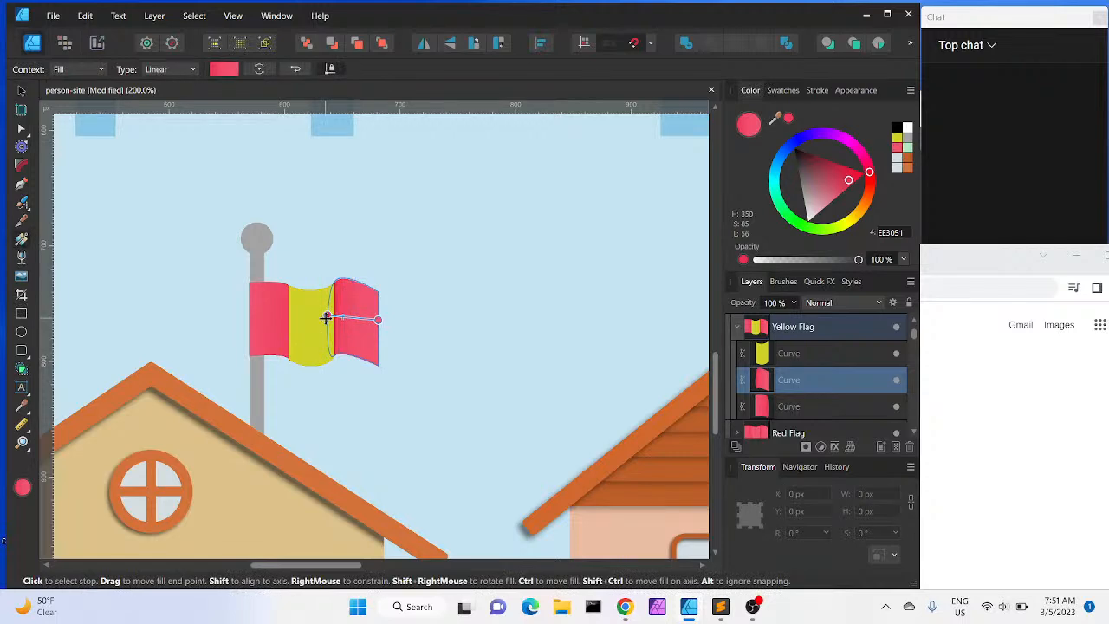
pyautogui.click(224, 69)
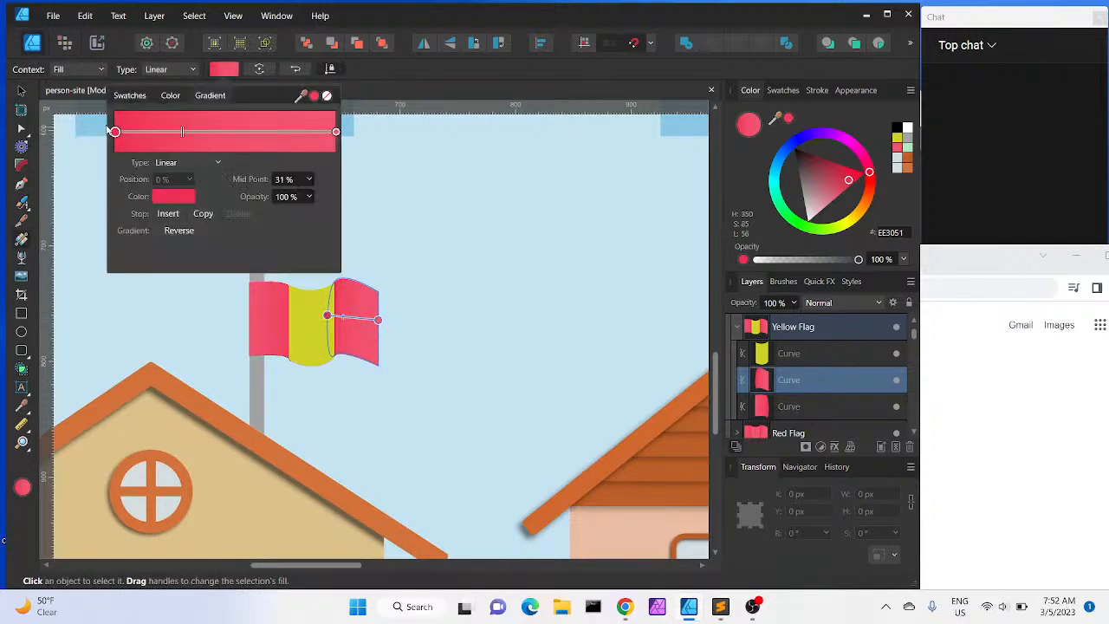
pyautogui.click(114, 131)
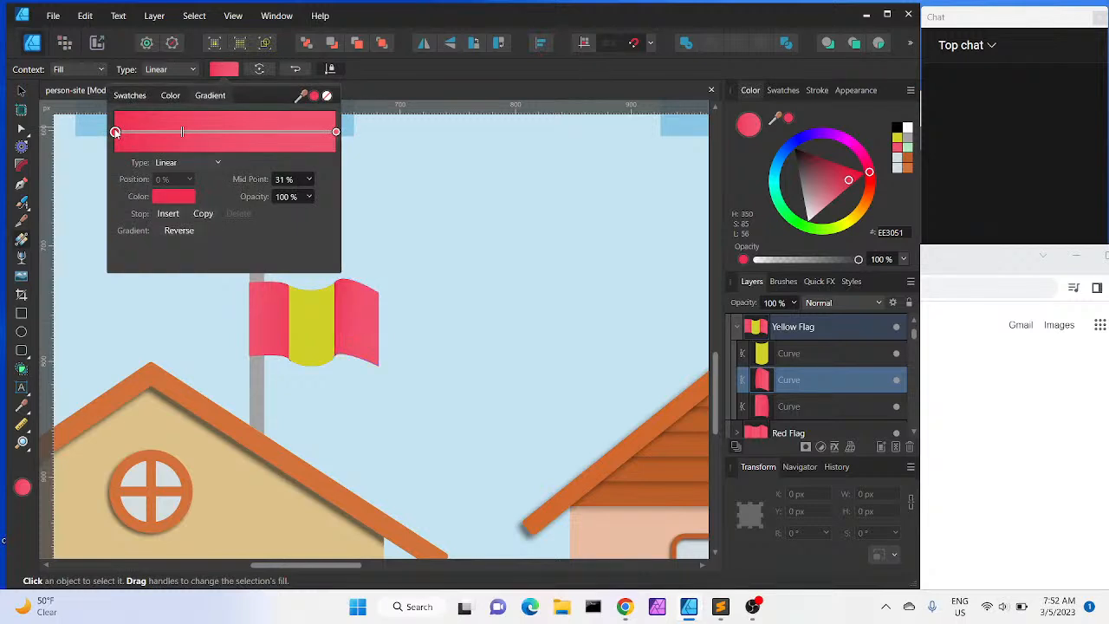
pyautogui.click(159, 197)
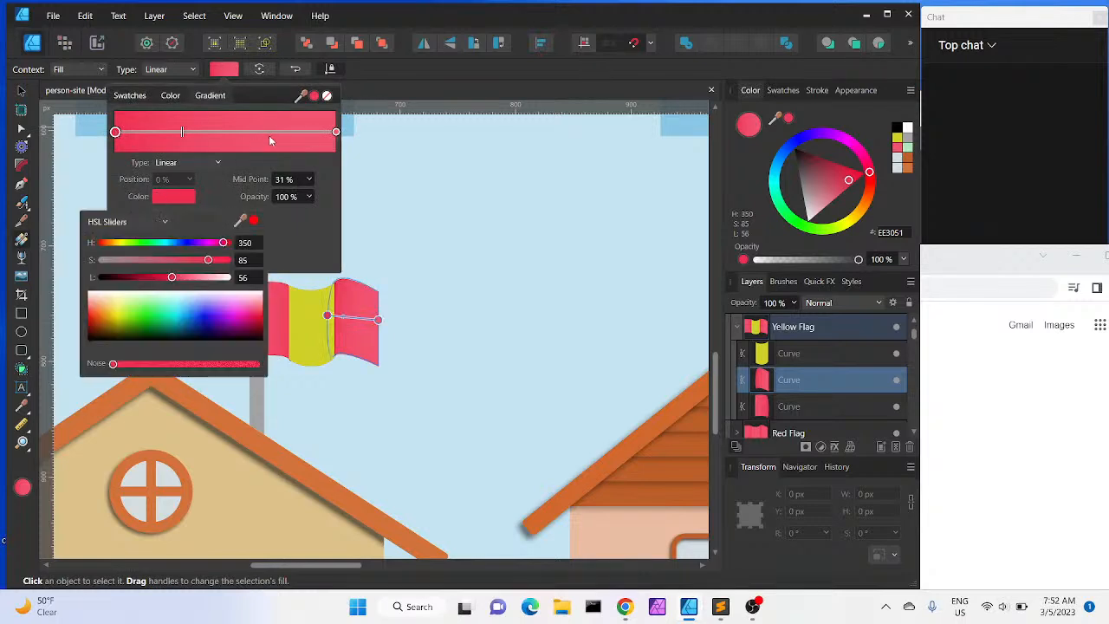
pyautogui.moveTo(240, 220); pyautogui.dragTo(317, 314)
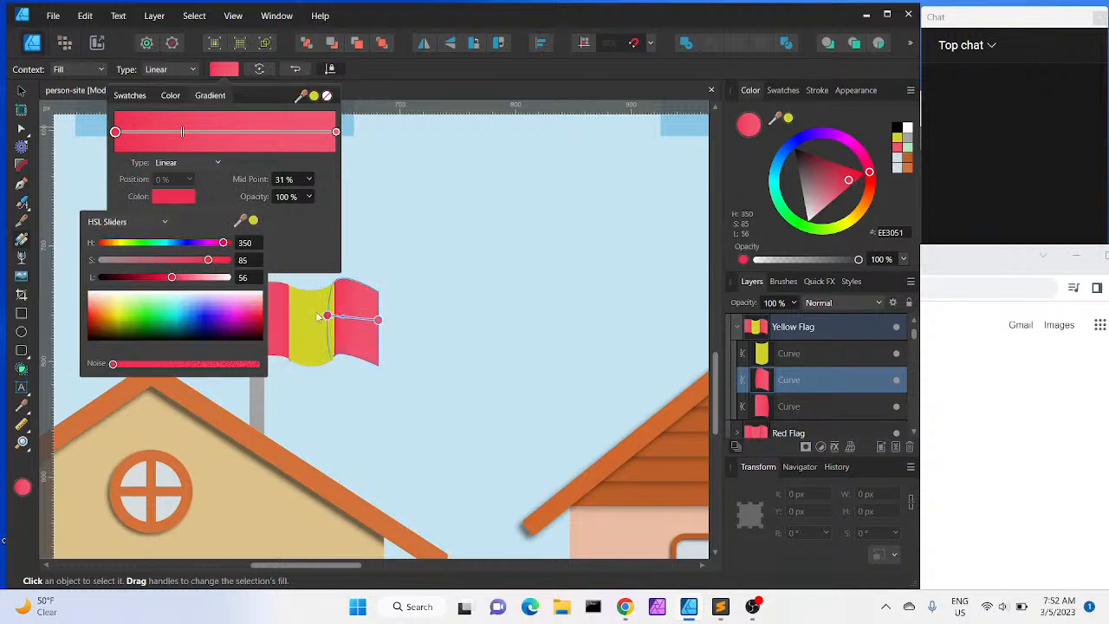
pyautogui.click(253, 220)
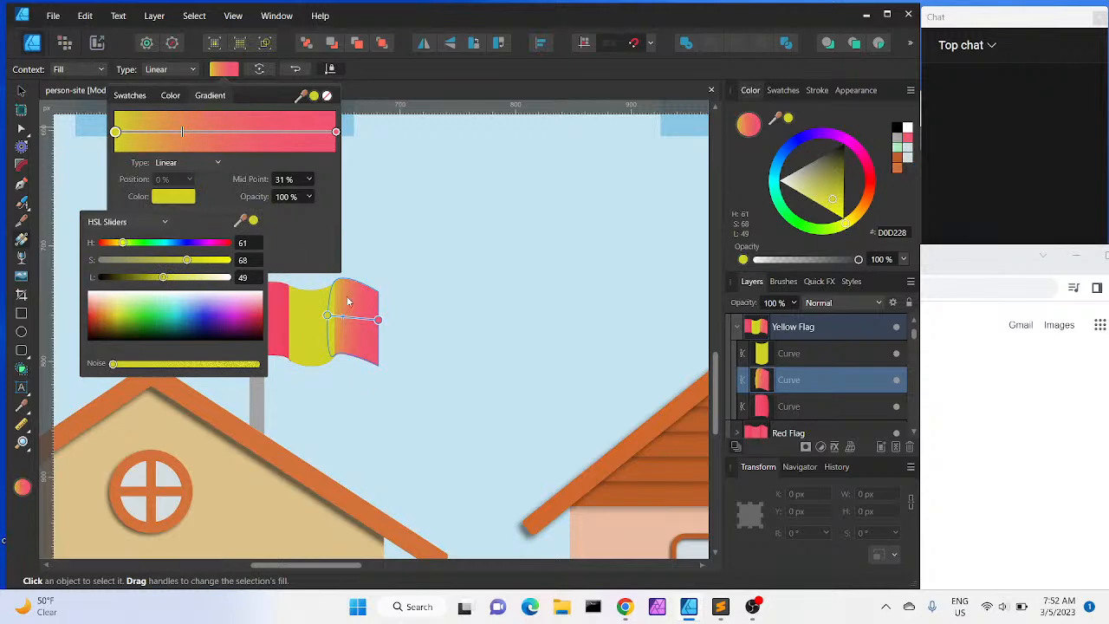
# Set the right piece's gradient end stop to the same yellow sampled from the middle piece
pyautogui.click(337, 132)
pyautogui.click(337, 132)
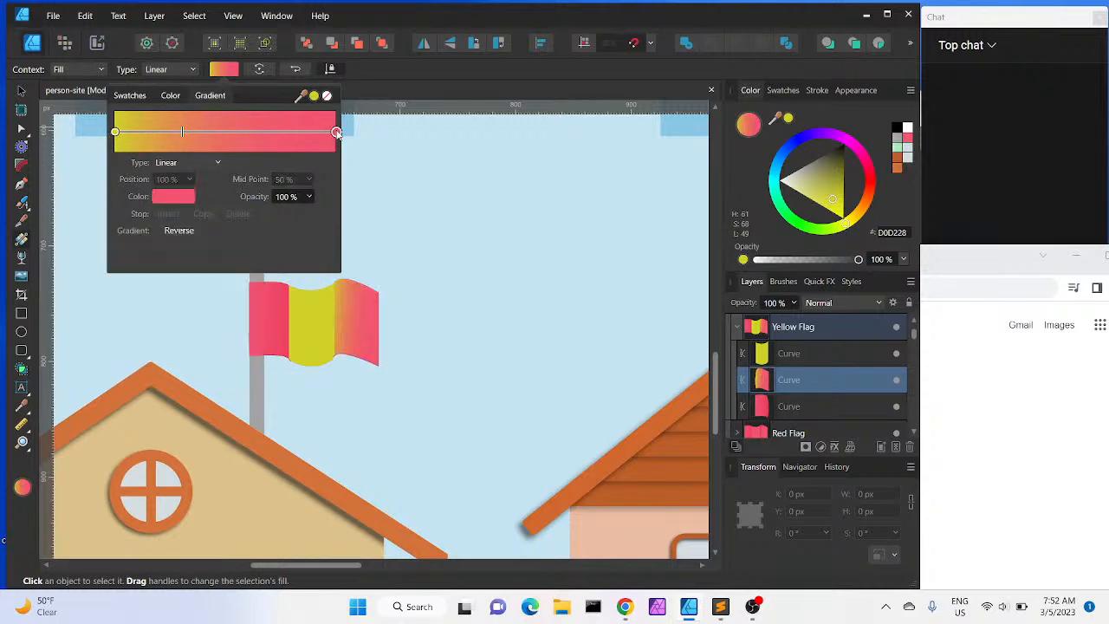
pyautogui.click(174, 197)
pyautogui.moveTo(238, 223); pyautogui.dragTo(308, 317)
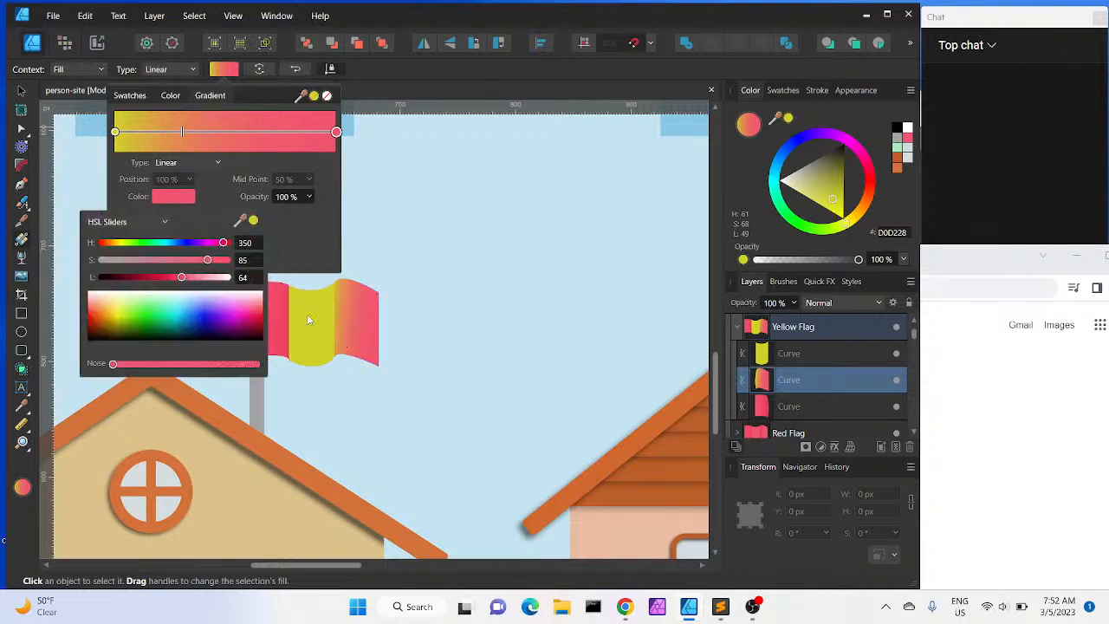
pyautogui.click(253, 221)
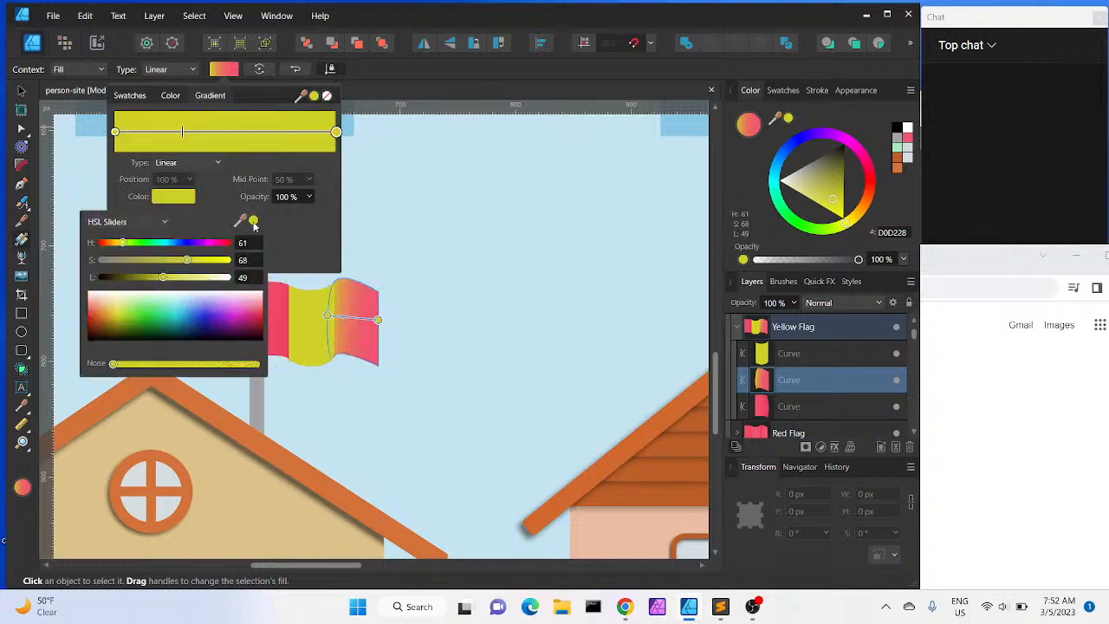
# Darken the right piece's gradient start stop to ABAD21
pyautogui.click(218, 182)
pyautogui.click(183, 198)
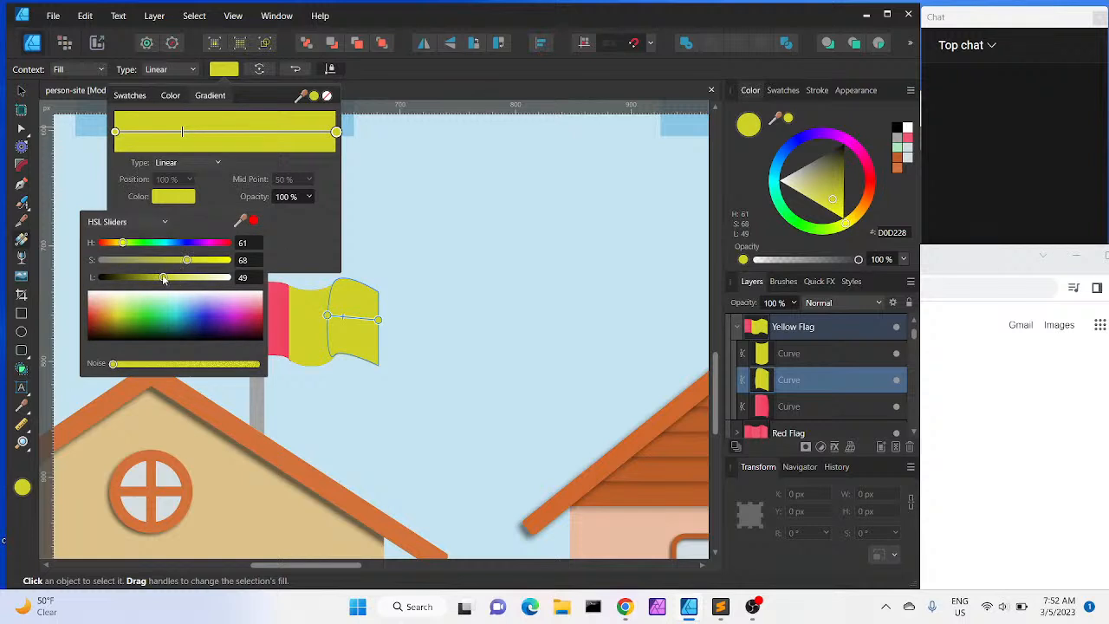
pyautogui.moveTo(162, 279)
pyautogui.mouseDown()
pyautogui.moveTo(143, 280)
pyautogui.moveTo(160, 279)
pyautogui.mouseUp()
pyautogui.click(327, 205)
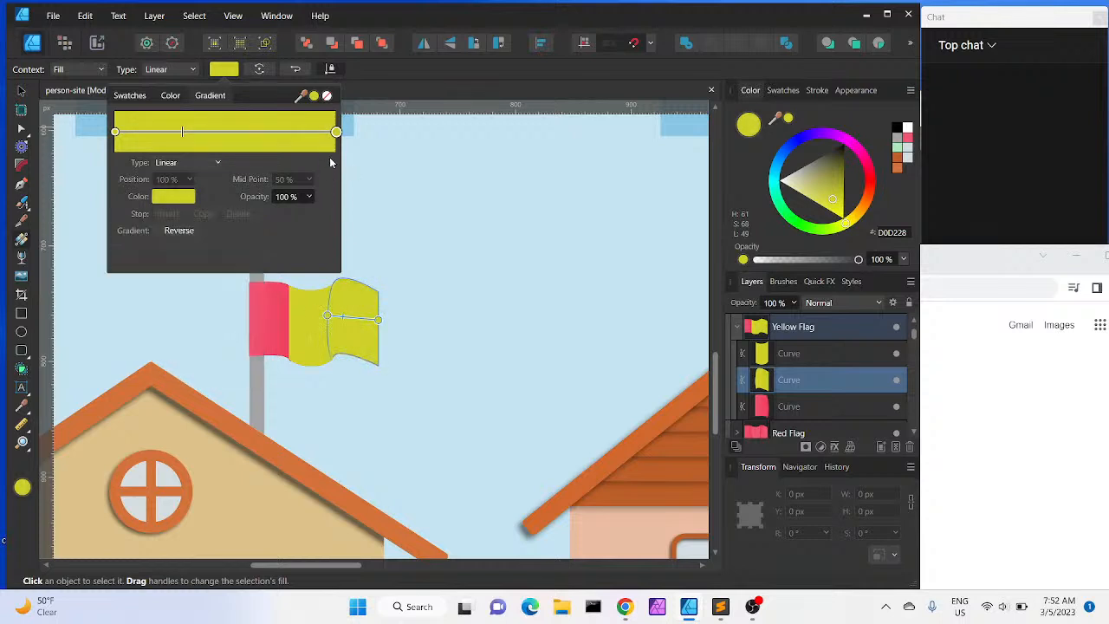
pyautogui.click(115, 133)
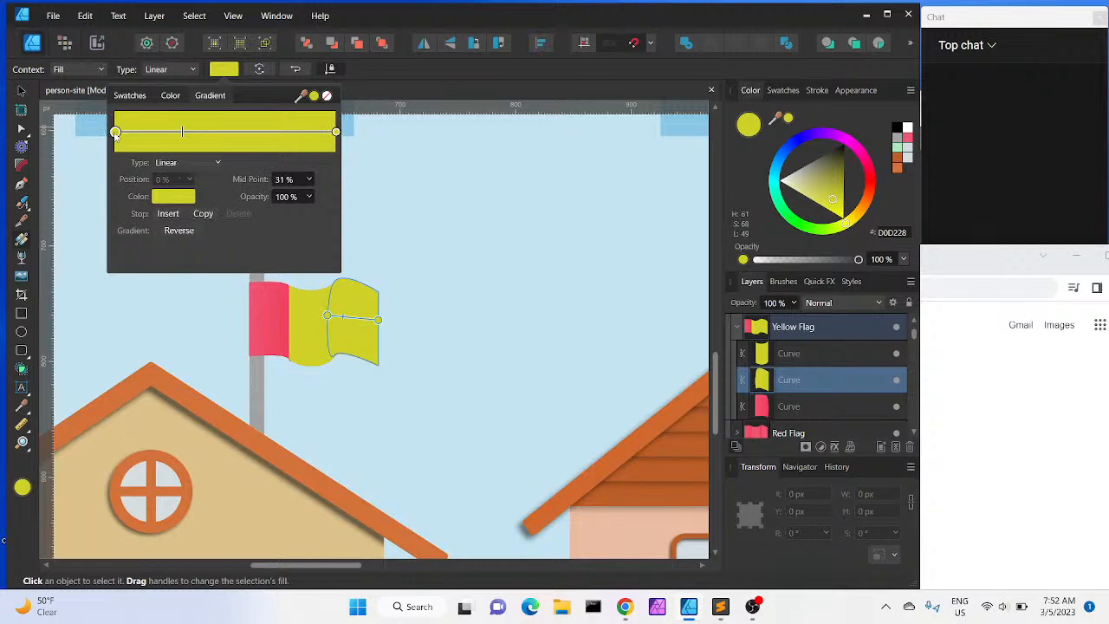
pyautogui.click(169, 201)
pyautogui.moveTo(160, 277); pyautogui.dragTo(153, 282)
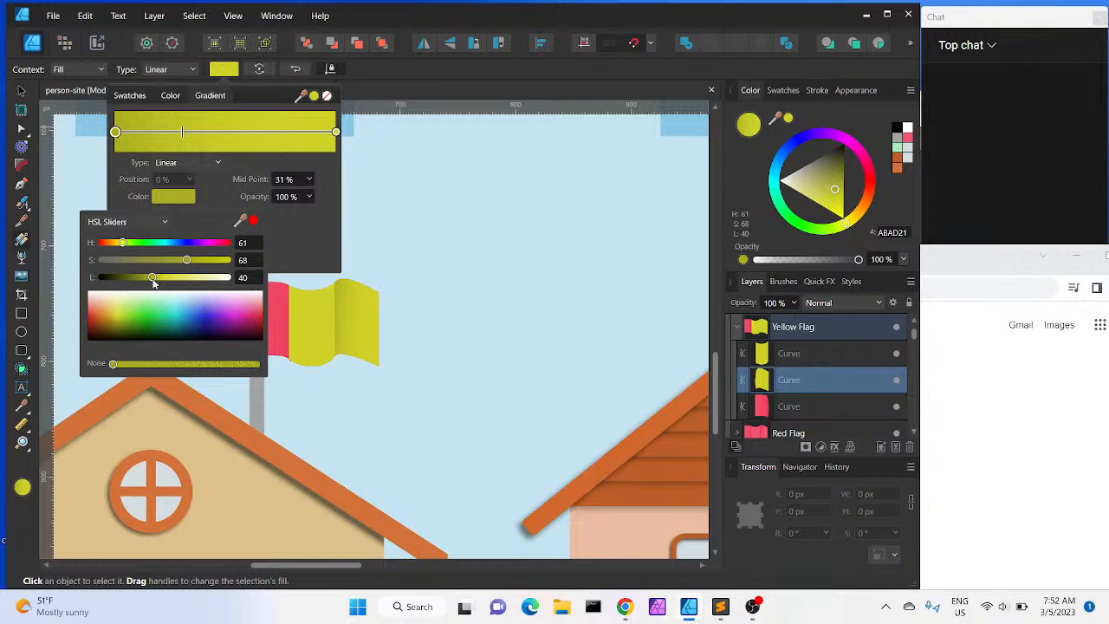
pyautogui.click(272, 321)
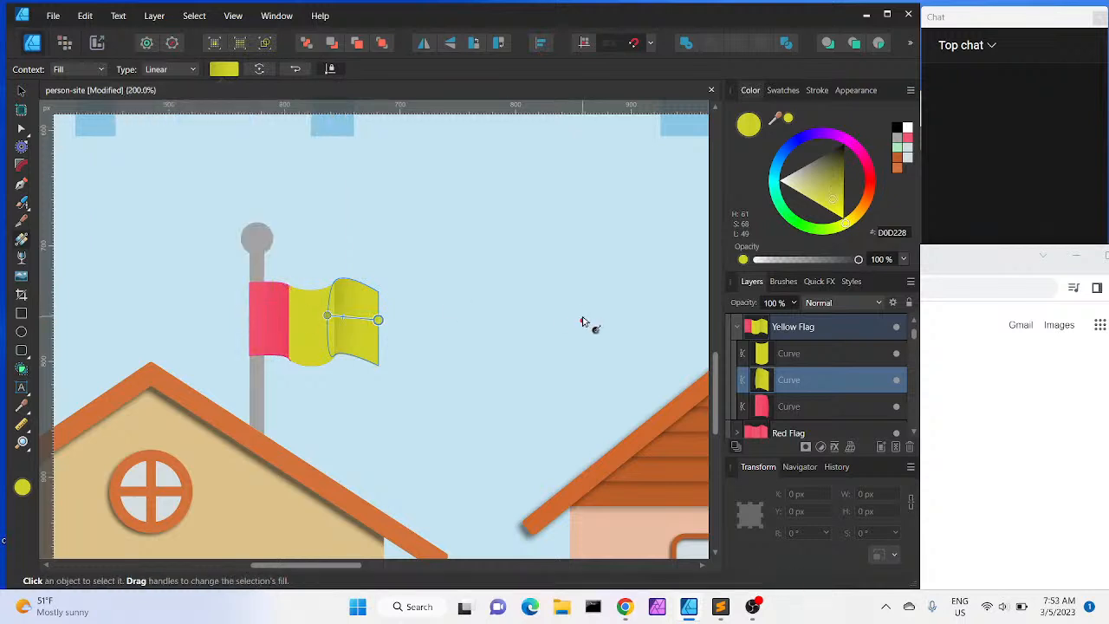
# Select the yellow flag's left piece and set its gradient end stop to the yellow sampled from the middle piece
pyautogui.click(792, 407)
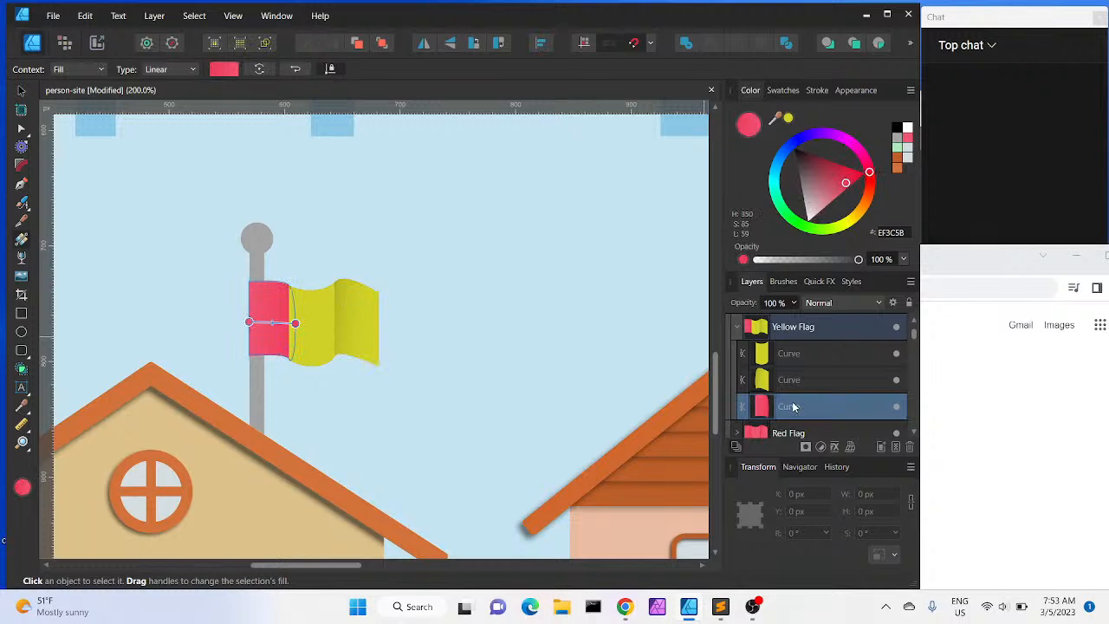
pyautogui.click(222, 71)
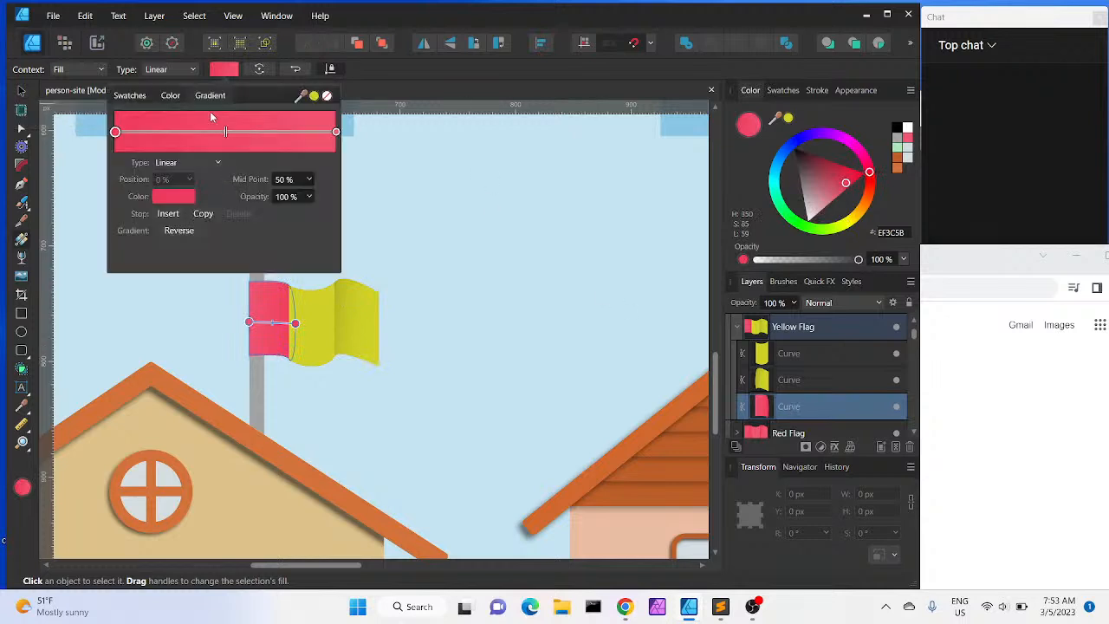
pyautogui.click(337, 132)
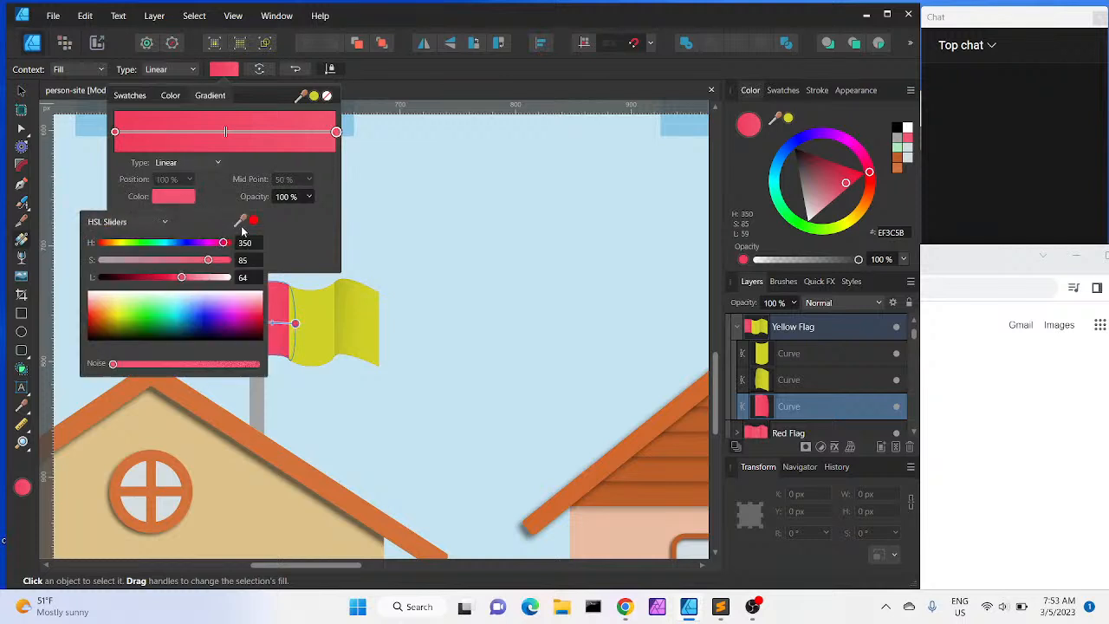
pyautogui.moveTo(241, 226); pyautogui.dragTo(310, 322)
pyautogui.click(291, 231)
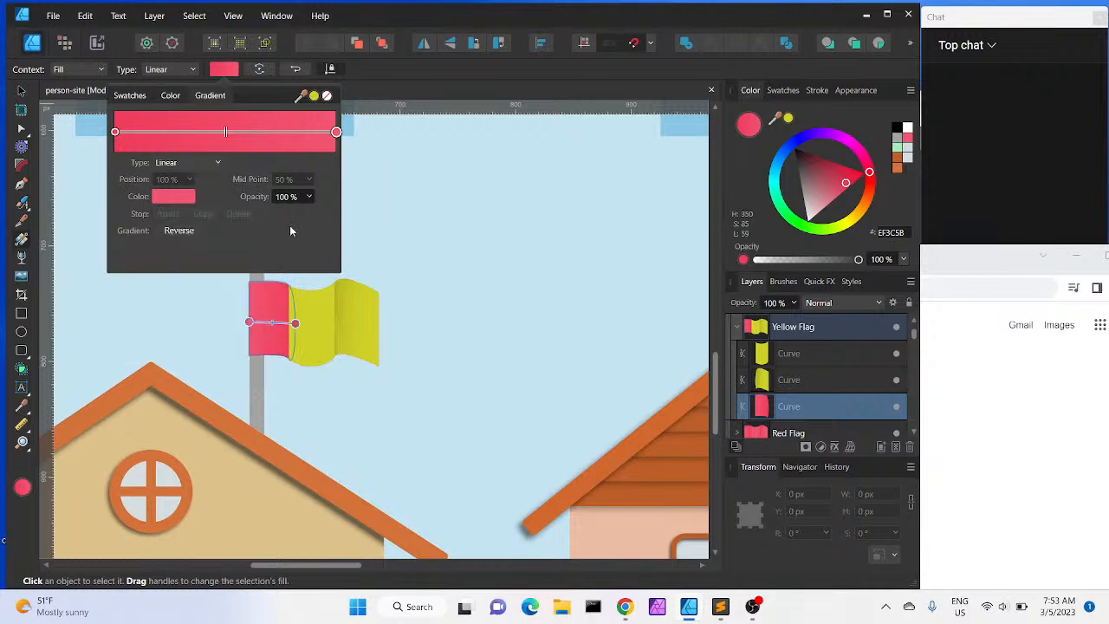
pyautogui.click(158, 200)
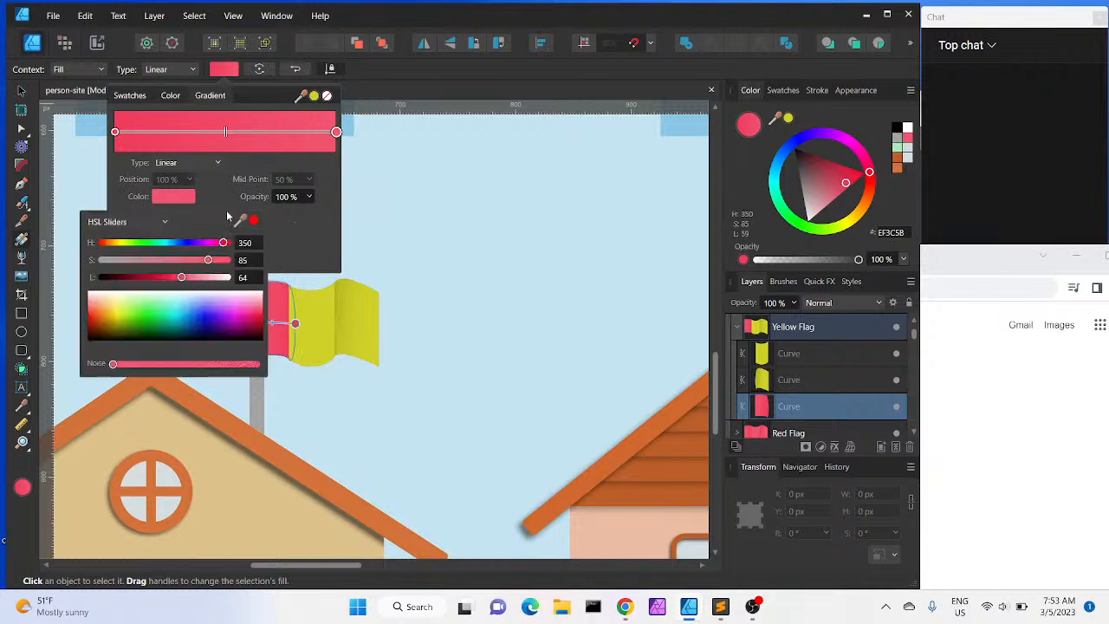
pyautogui.moveTo(241, 221); pyautogui.dragTo(311, 321)
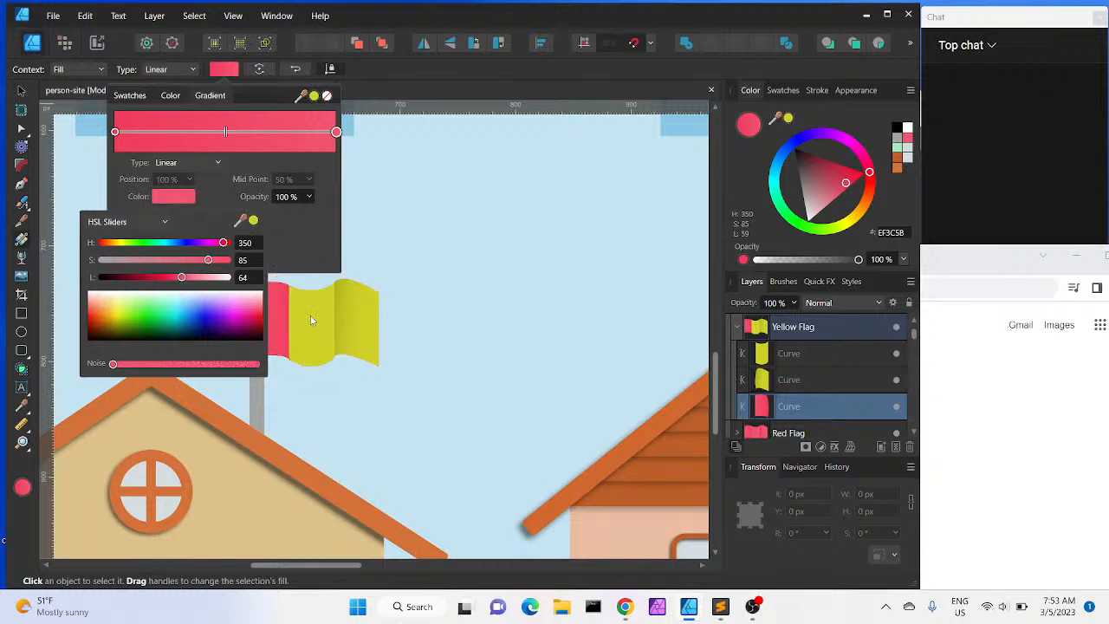
pyautogui.click(253, 221)
pyautogui.click(311, 249)
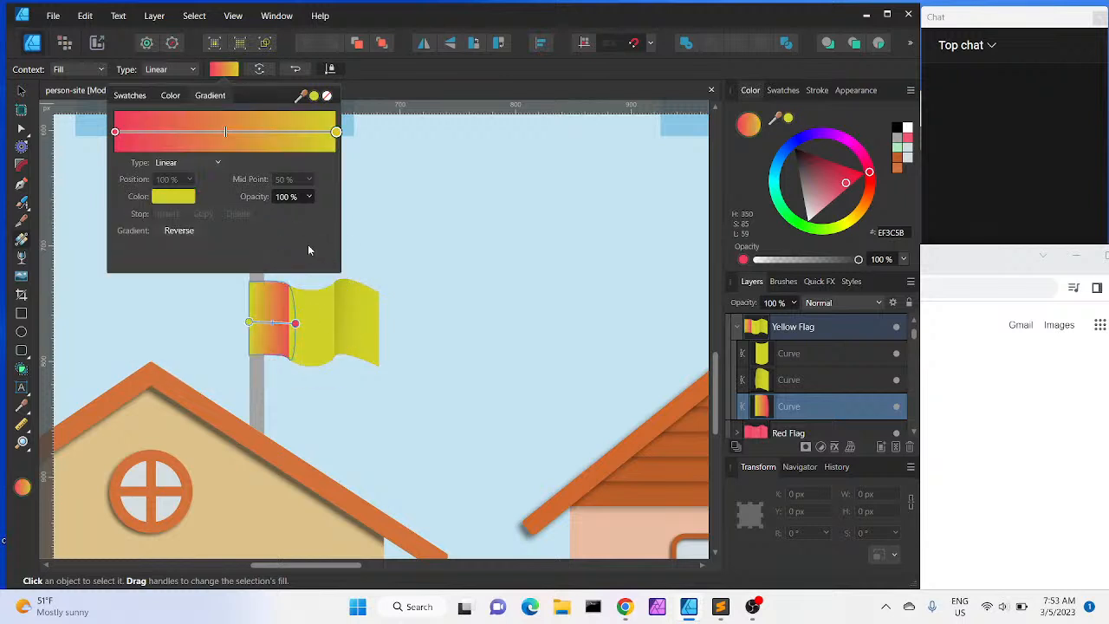
# Set the left piece's gradient start stop to the same sampled yellow, darkened to 838422
pyautogui.click(115, 131)
pyautogui.click(168, 199)
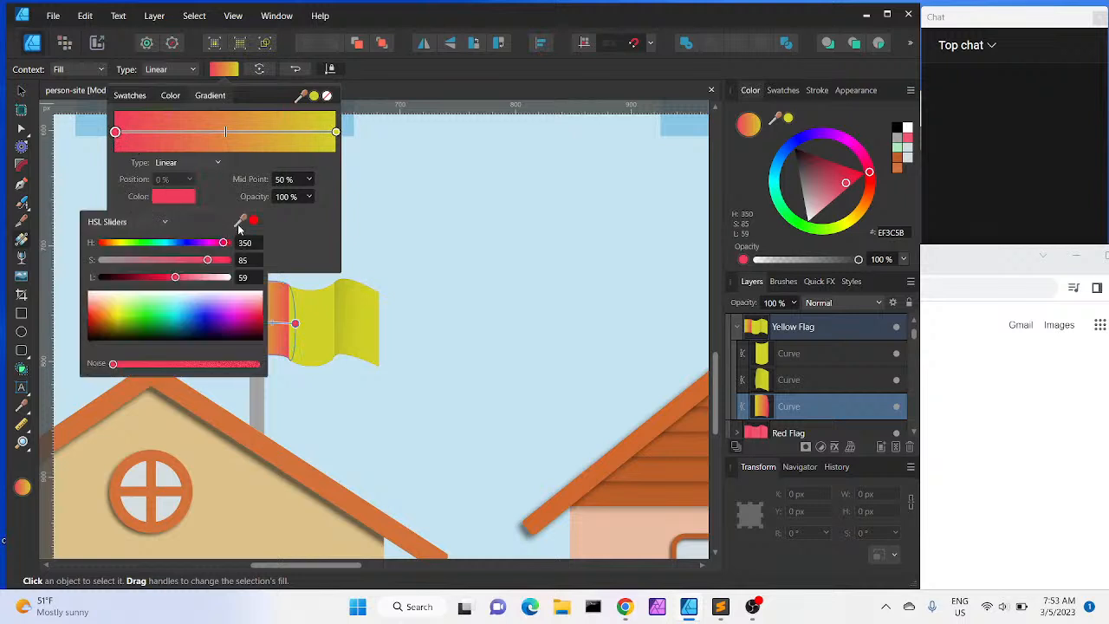
pyautogui.moveTo(240, 223); pyautogui.dragTo(297, 318)
pyautogui.click(253, 220)
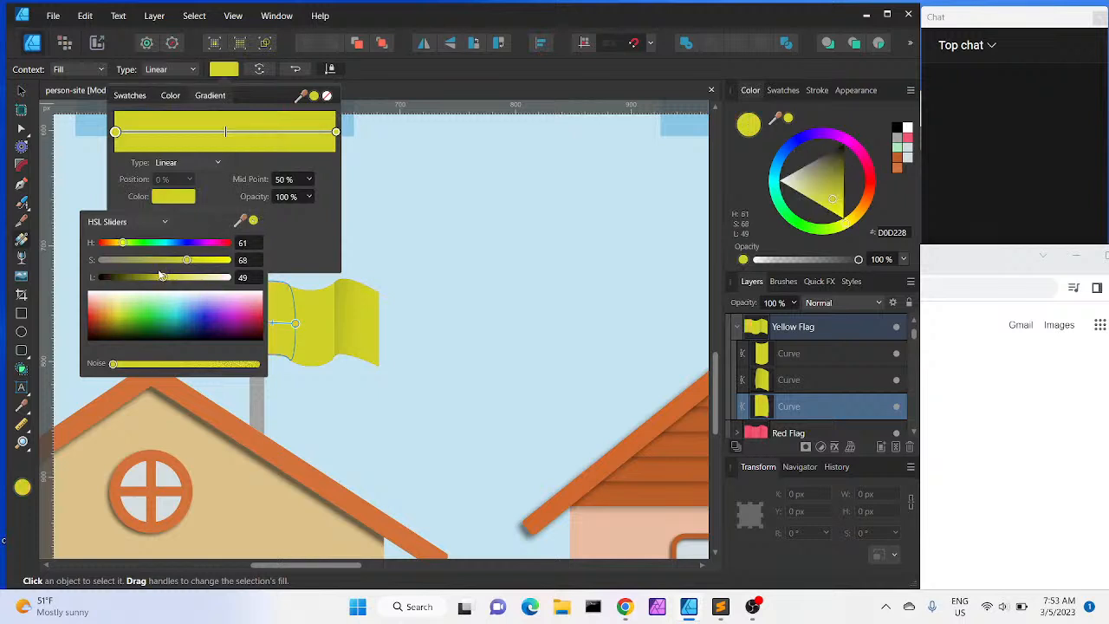
pyautogui.moveTo(160, 275); pyautogui.dragTo(155, 277)
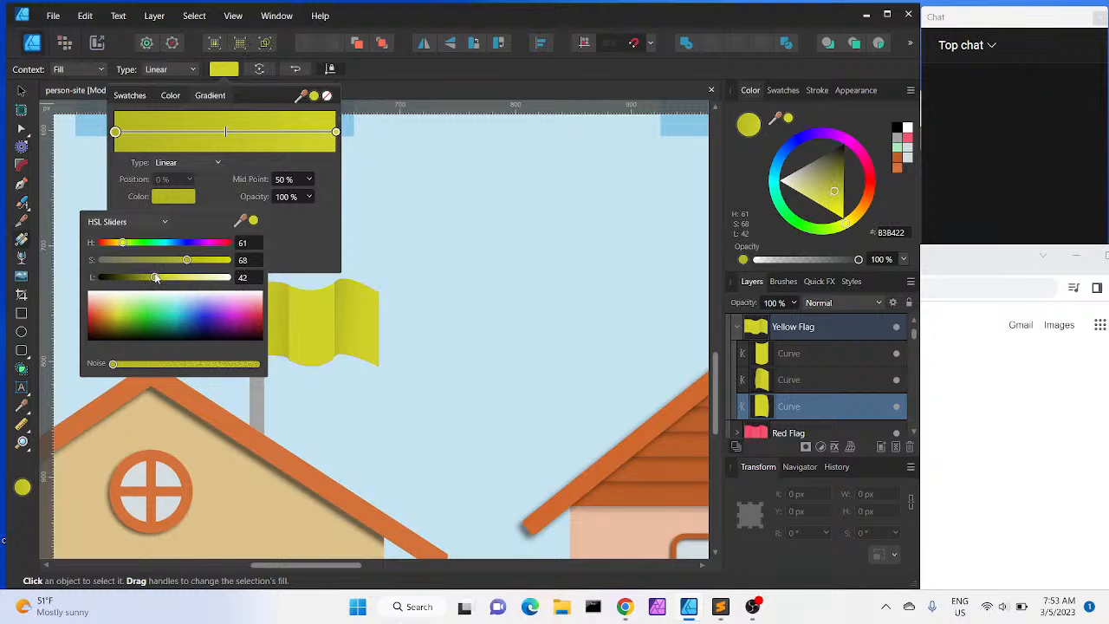
pyautogui.click(22, 90)
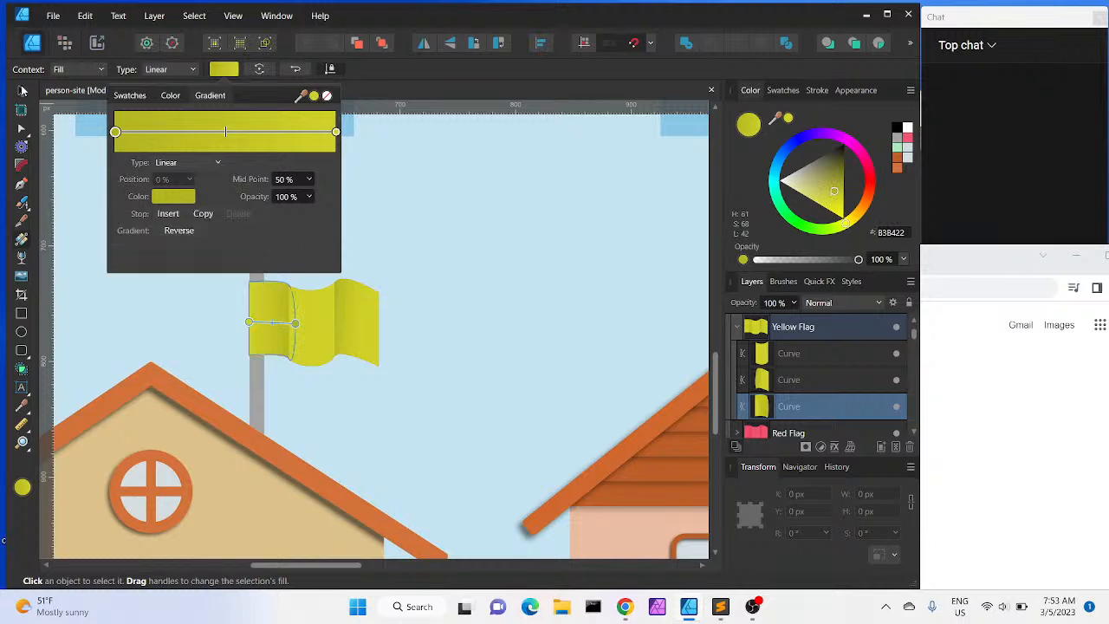
pyautogui.click(393, 91)
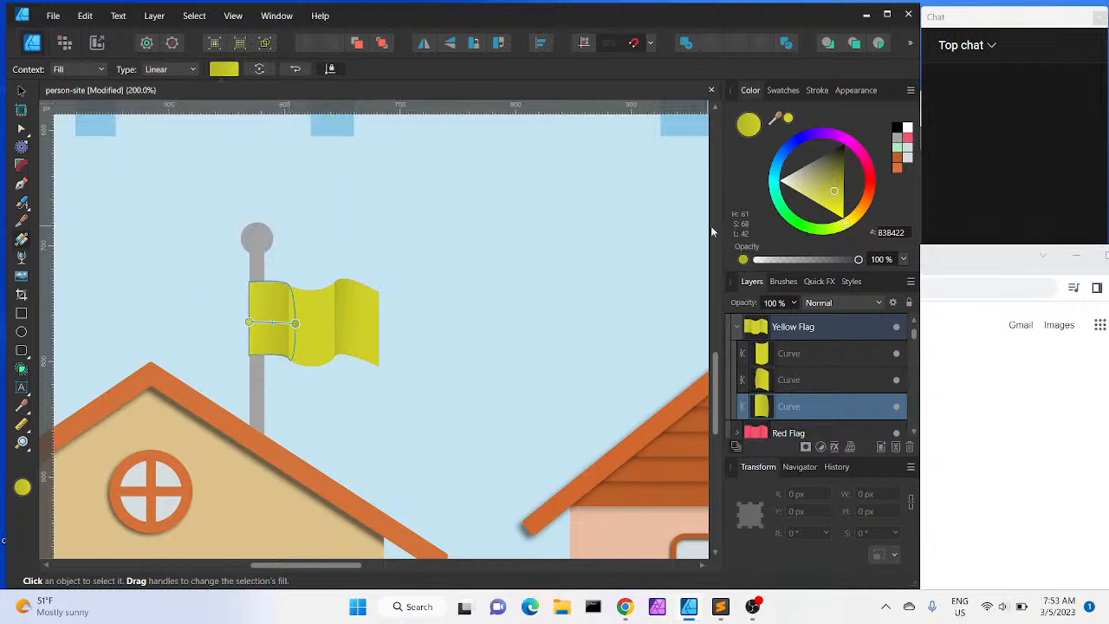
# Move the Yellow Flag group across the scene onto the second flagpole in front of the green hill
pyautogui.click(736, 328)
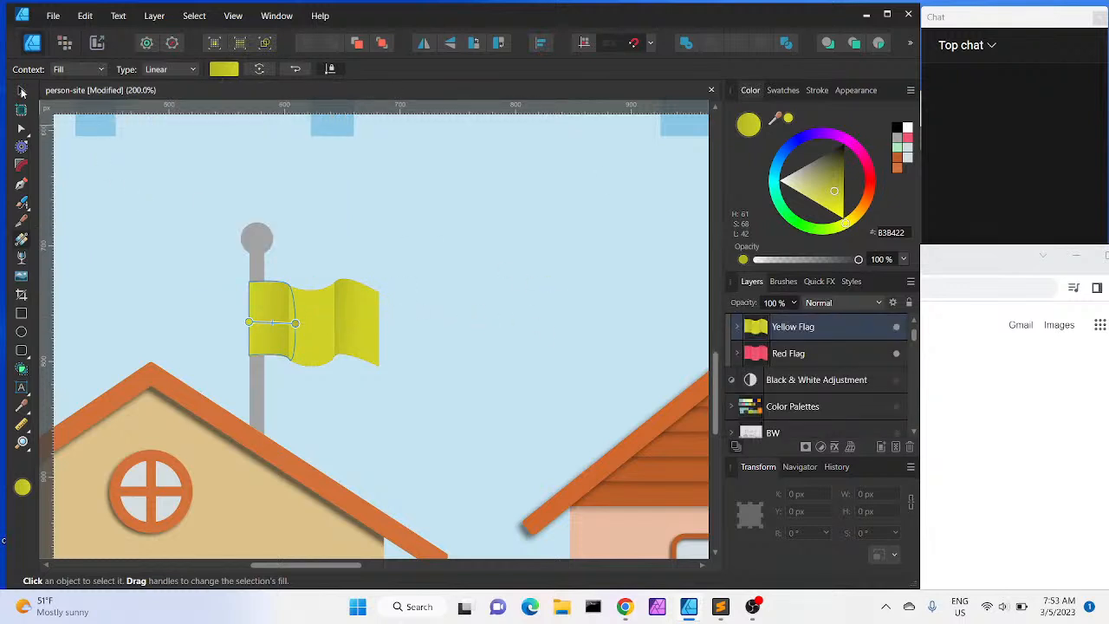
pyautogui.click(21, 91)
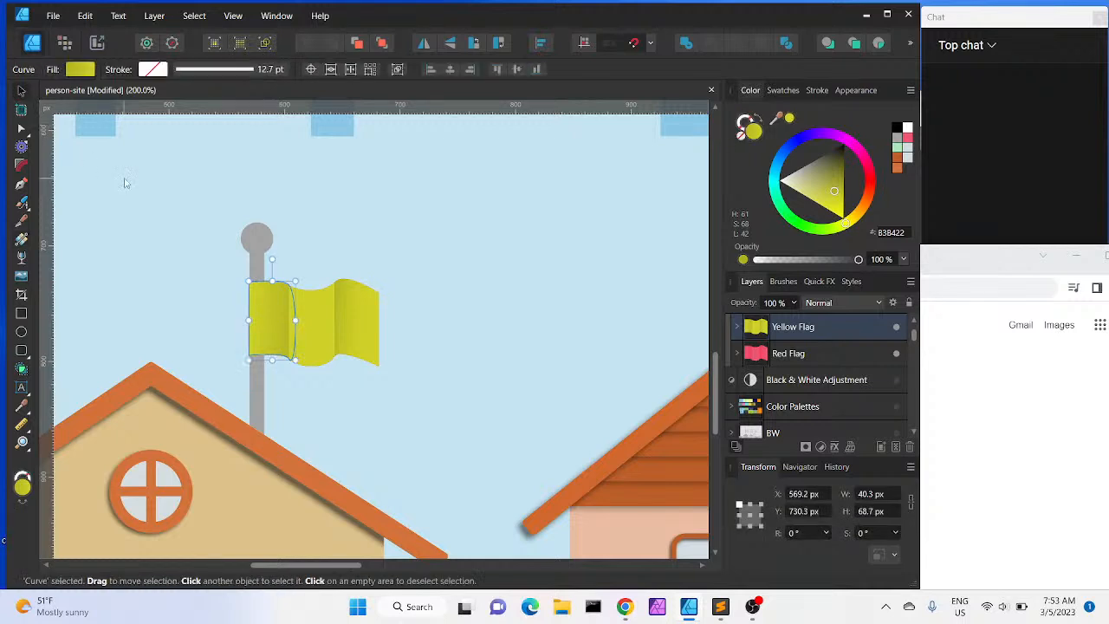
pyautogui.click(792, 355)
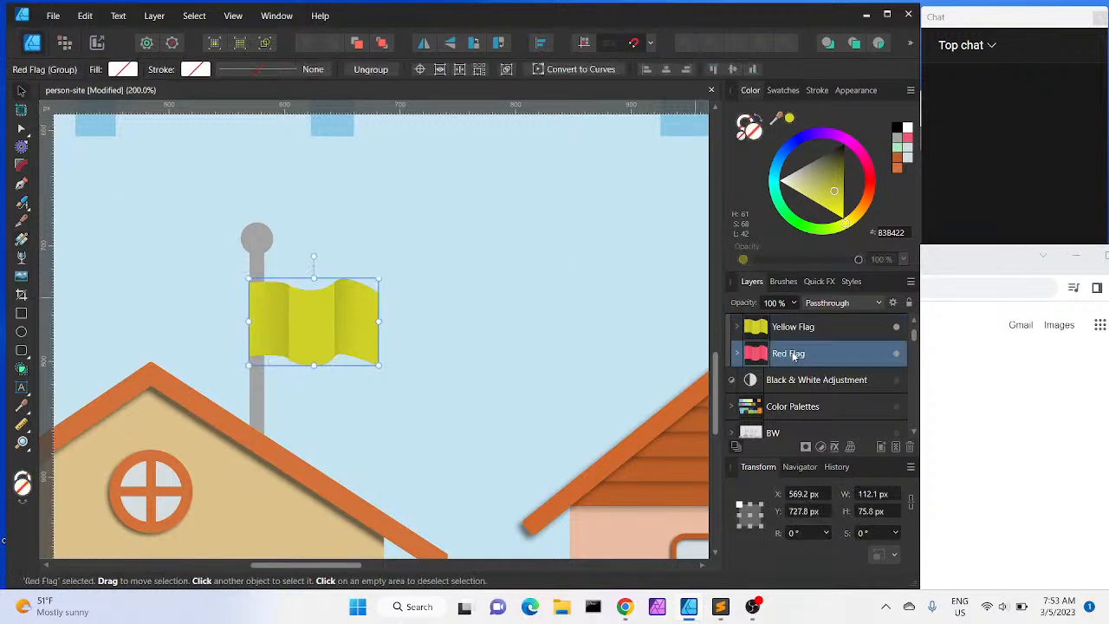
pyautogui.click(791, 328)
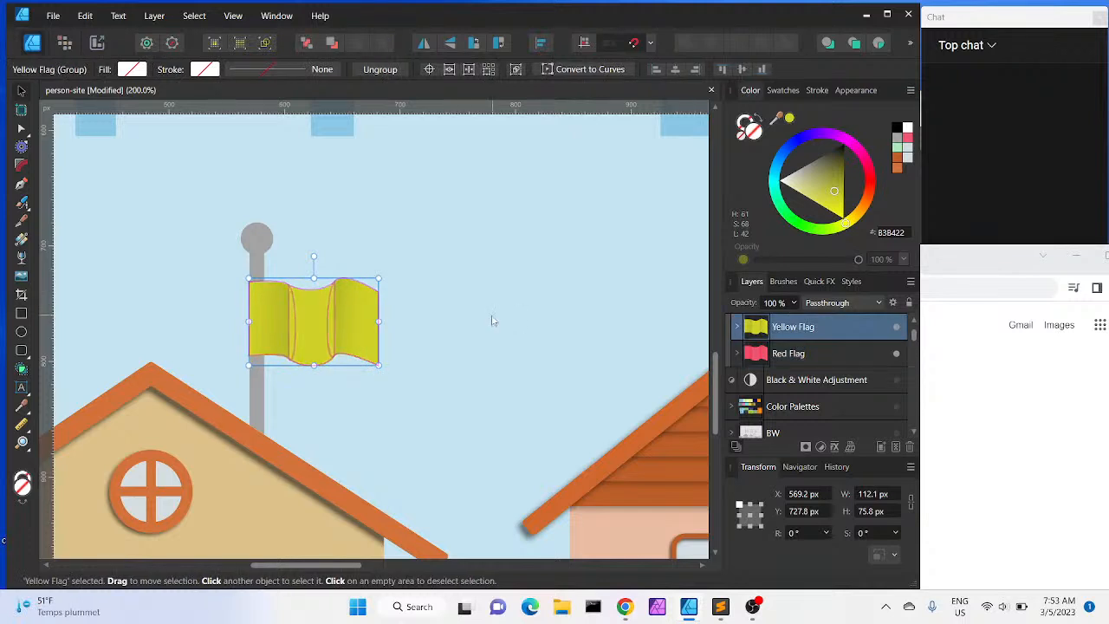
pyautogui.moveTo(367, 324); pyautogui.dragTo(672, 372)
pyautogui.hscroll(10, 625, 464)
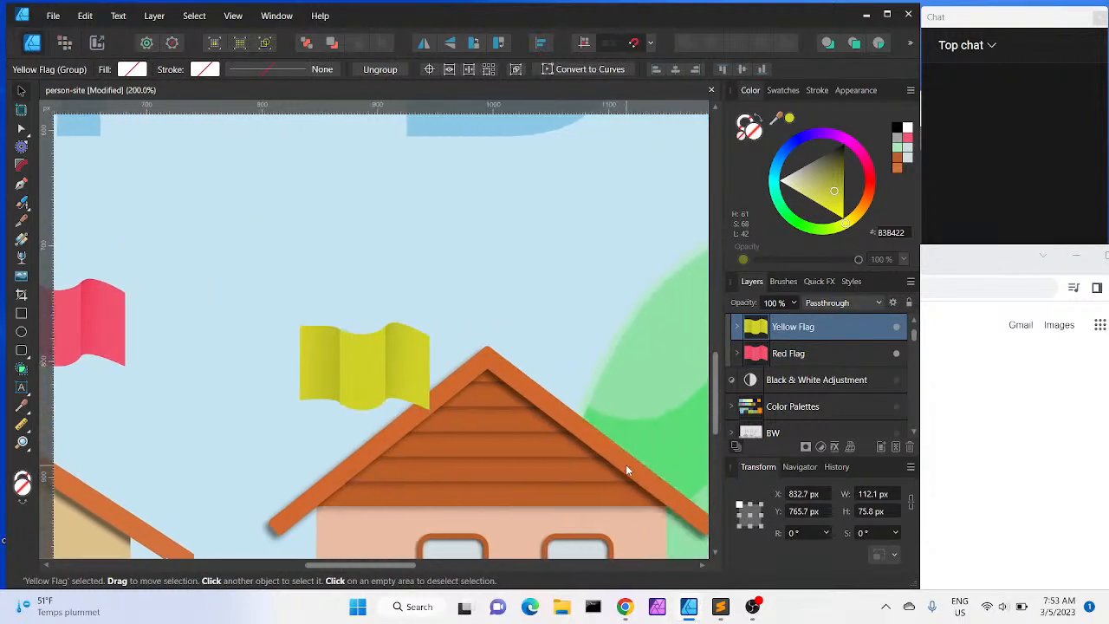
pyautogui.moveTo(250, 374); pyautogui.dragTo(682, 404)
pyautogui.hscroll(5, 643, 509)
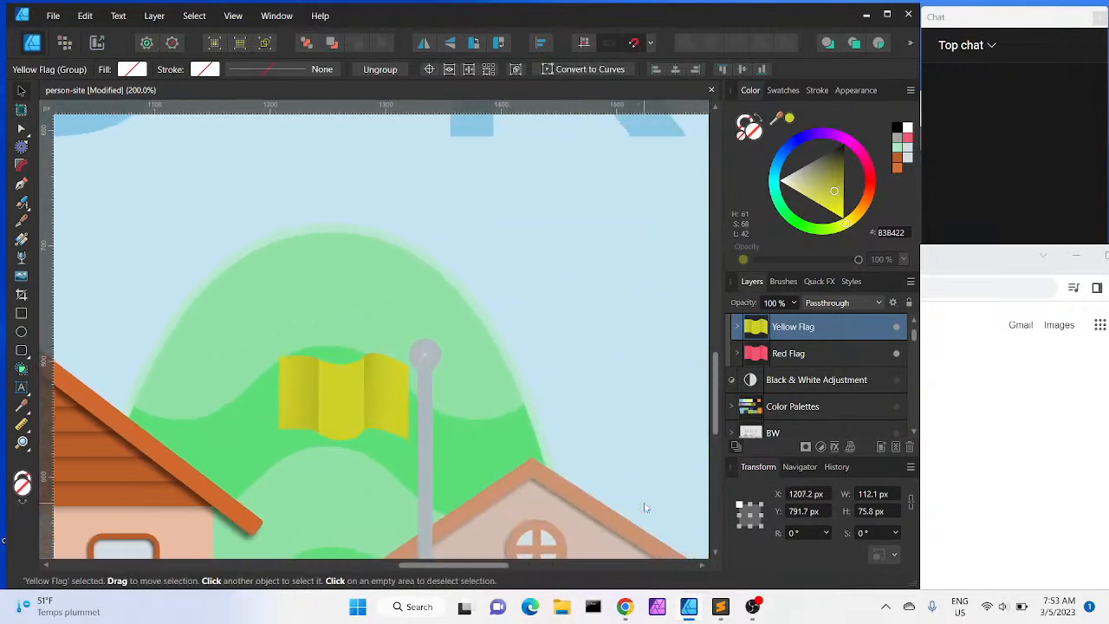
pyautogui.moveTo(388, 382); pyautogui.dragTo(525, 422)
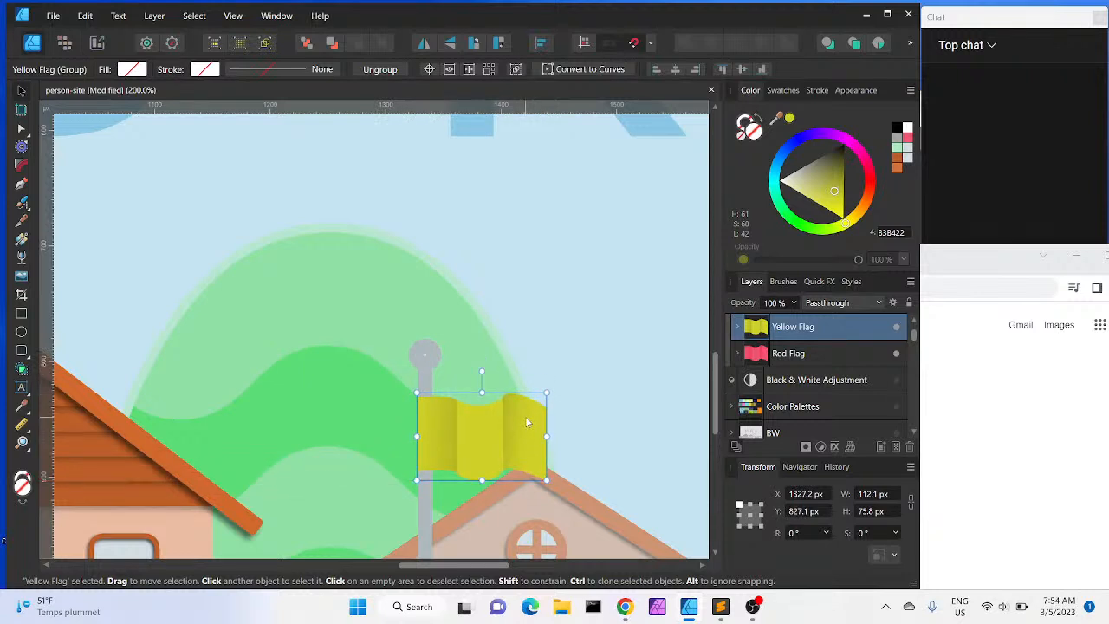
# Reorder the Yellow Flag layer to sit directly above the second pole's group in the layer stack
pyautogui.scroll(-5, 526, 423)
pyautogui.scroll(2, 526, 423)
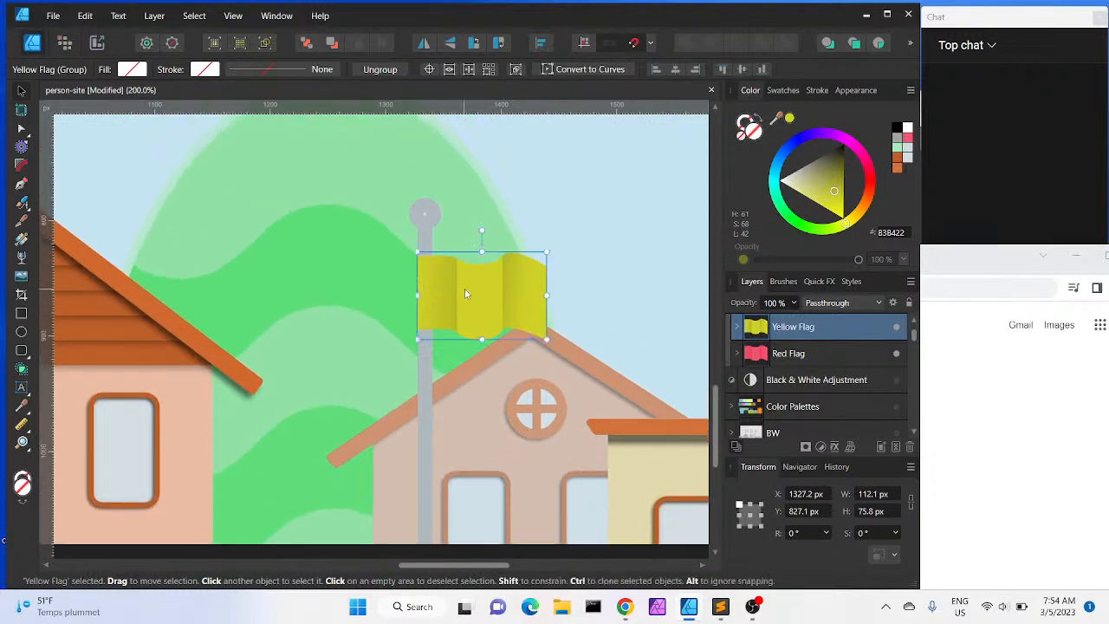
pyautogui.scroll(5, 465, 295)
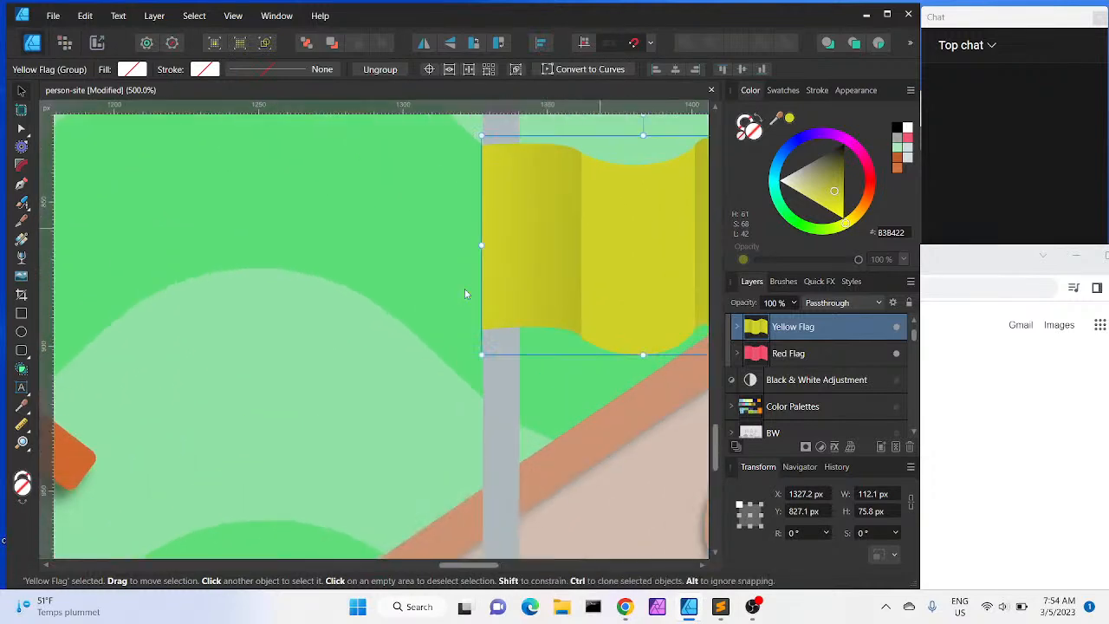
pyautogui.hscroll(3, 464, 295)
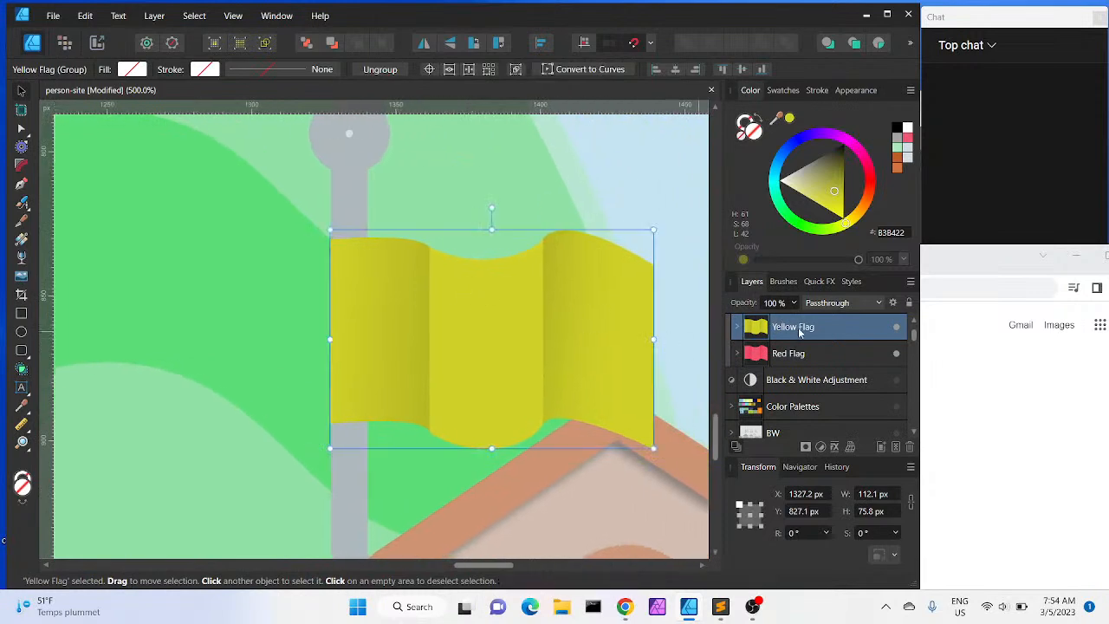
pyautogui.moveTo(801, 329); pyautogui.dragTo(785, 347)
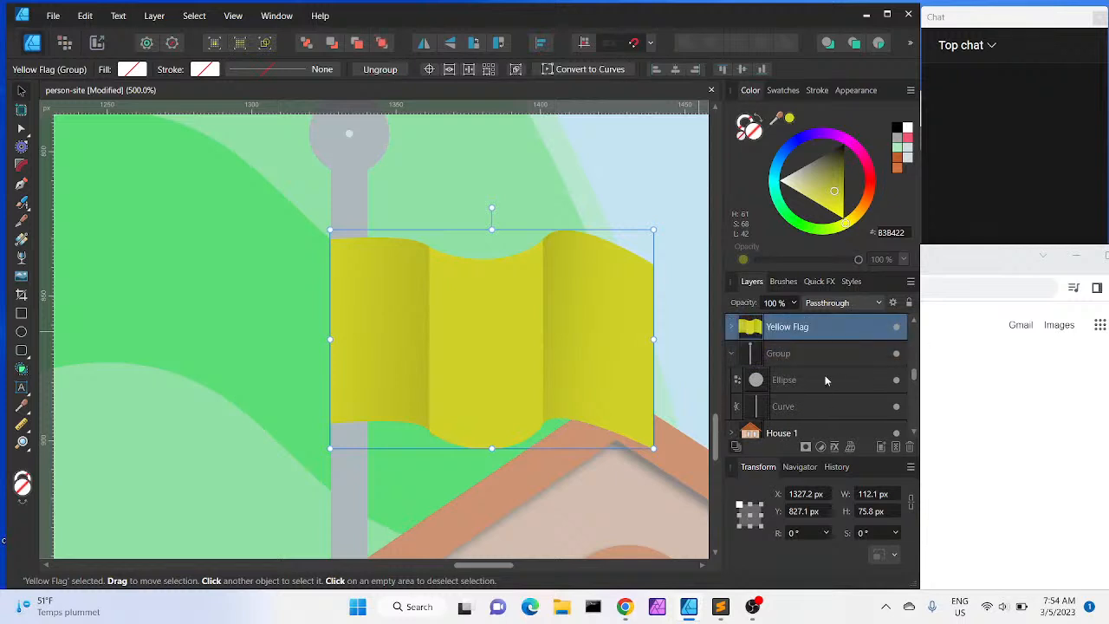
# Zoom out to examine the whole header with both flags in place
pyautogui.scroll(5, 824, 381)
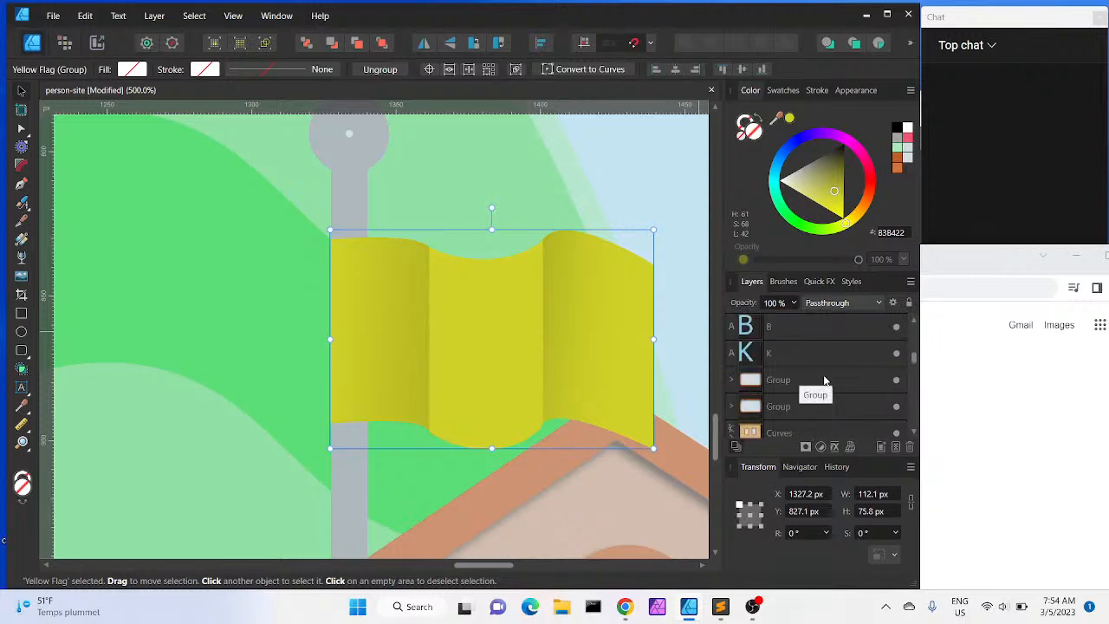
pyautogui.hotkey('ctrl', '-')
pyautogui.hotkey('ctrl', '-')
pyautogui.hotkey('ctrl', '-')
pyautogui.hotkey('ctrl', '-')
pyautogui.hotkey('ctrl', '-')
pyautogui.hotkey('ctrl', '-')
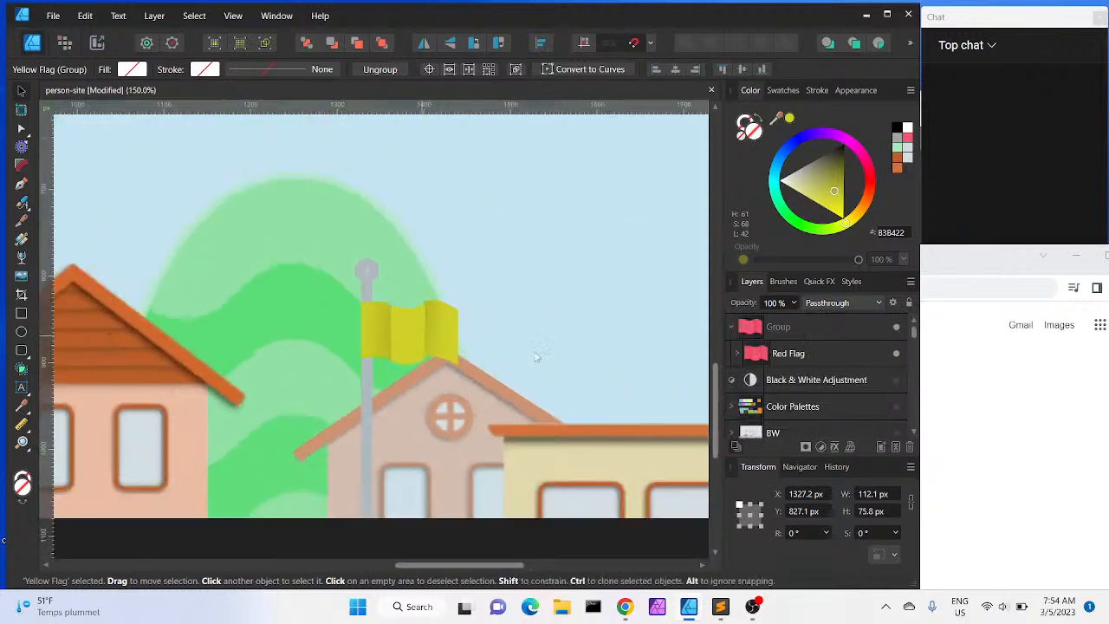
pyautogui.hscroll(-5, 535, 357)
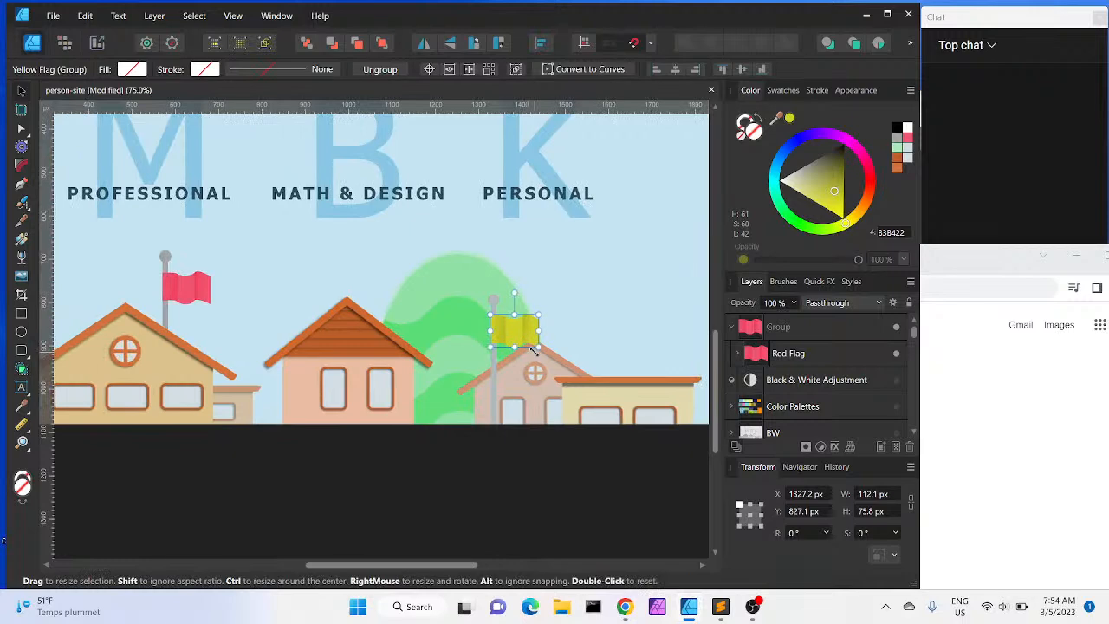
pyautogui.scroll(3, 535, 357)
pyautogui.hotkey('ctrl', '-')
pyautogui.hotkey('ctrl', '-')
pyautogui.hotkey('ctrl', '-')
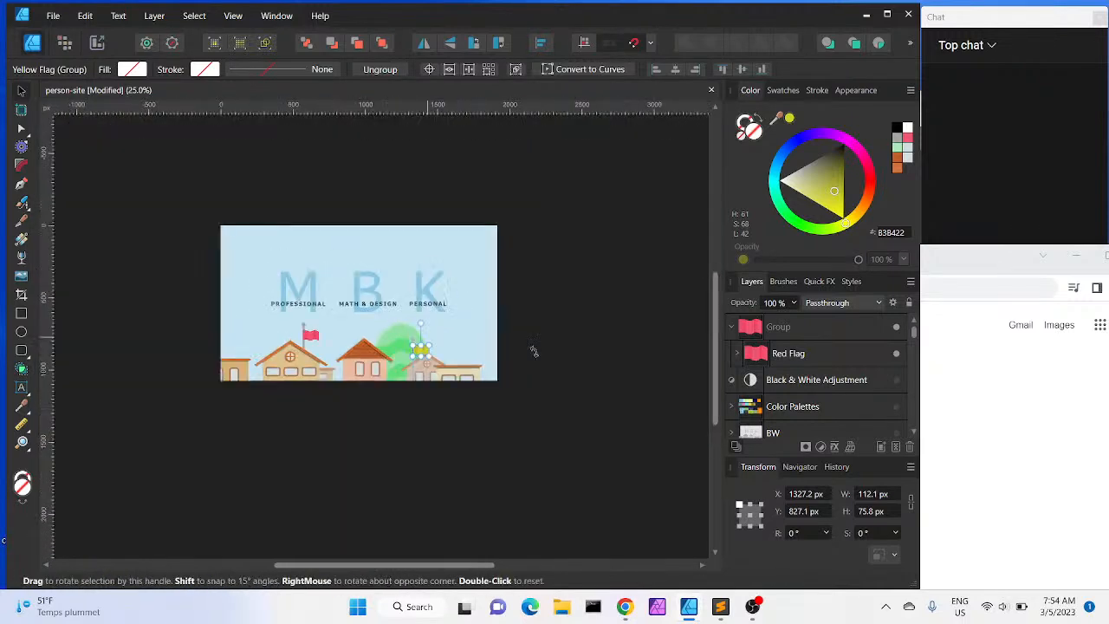
pyautogui.hotkey('ctrl', '+')
pyautogui.hotkey('ctrl', '+')
pyautogui.hscroll(-1, 536, 356)
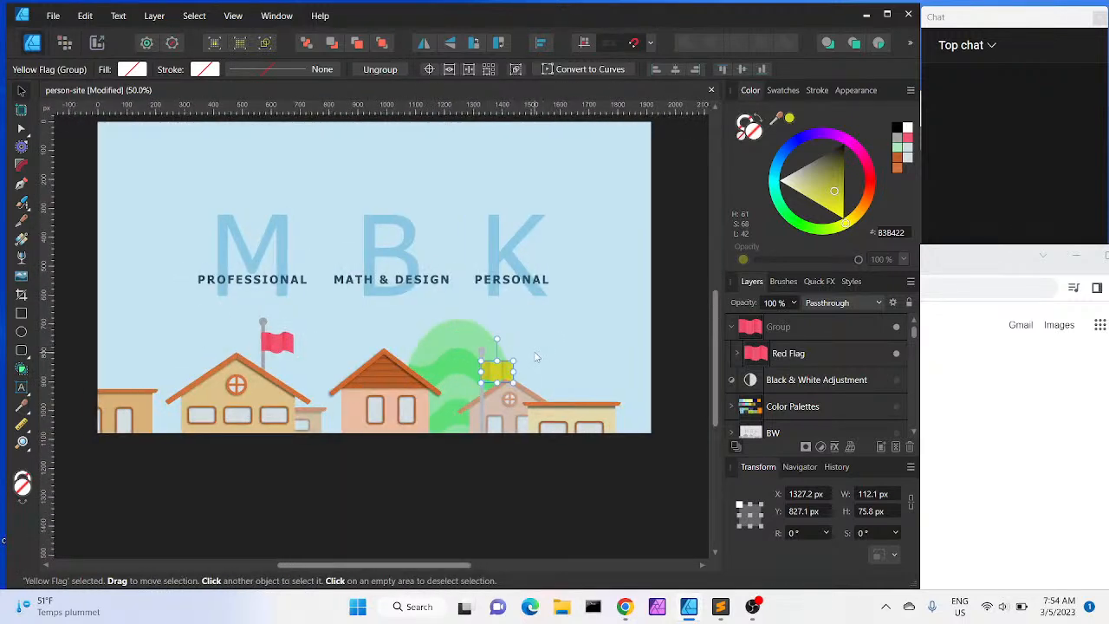
pyautogui.scroll(1, 504, 472)
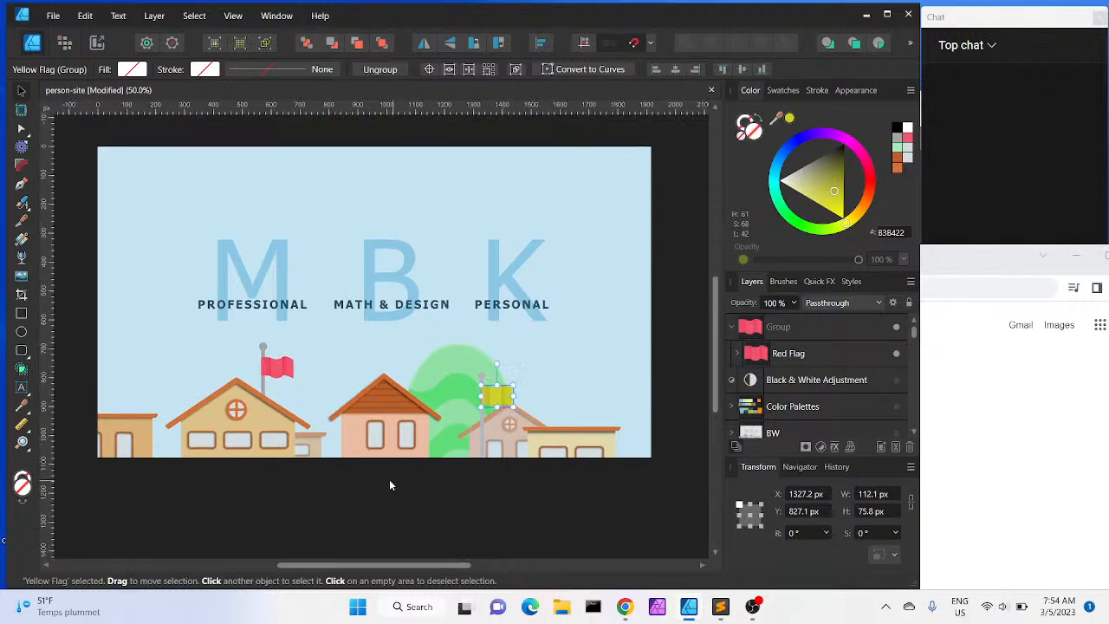
pyautogui.click(78, 311)
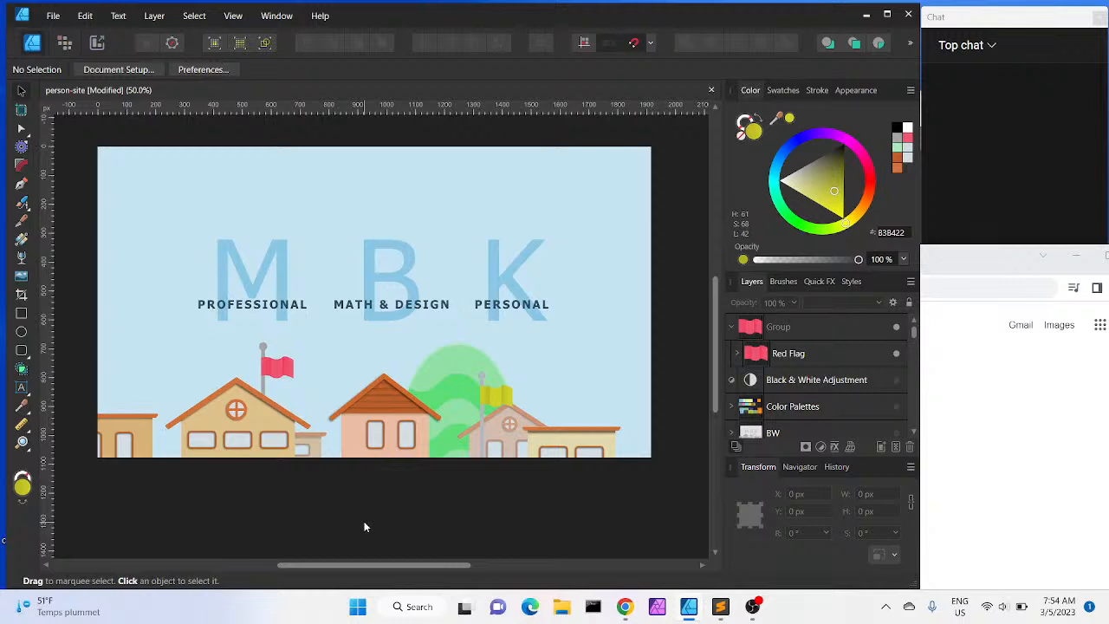
# Select the Yellow Flag group and scale it down to about 96 by 65 px
pyautogui.scroll(-5, 837, 334)
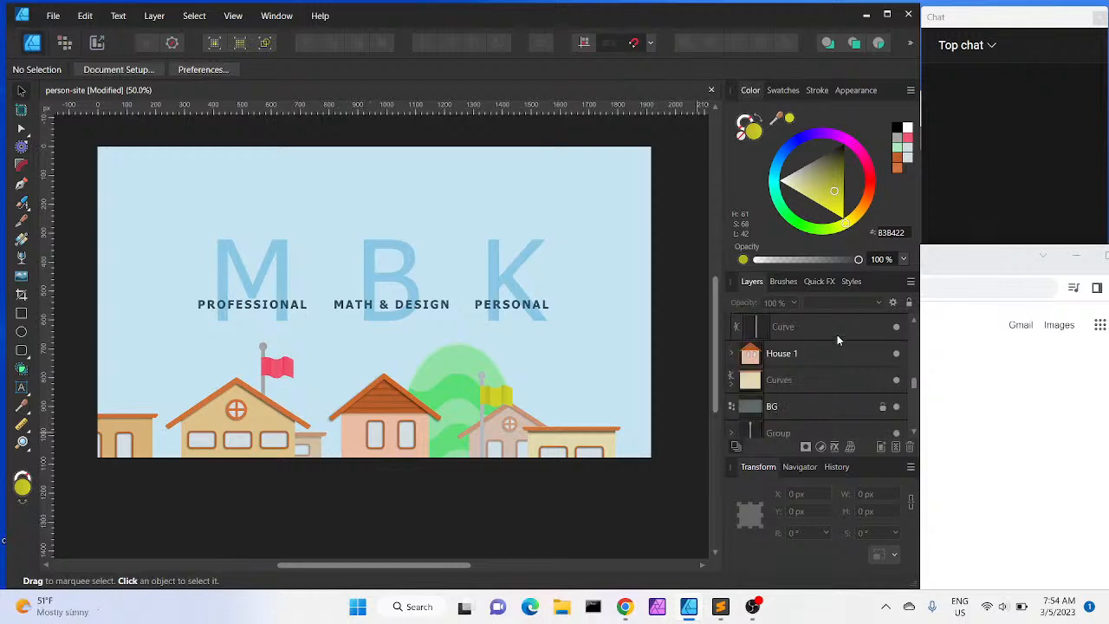
pyautogui.click(913, 320)
pyautogui.click(913, 319)
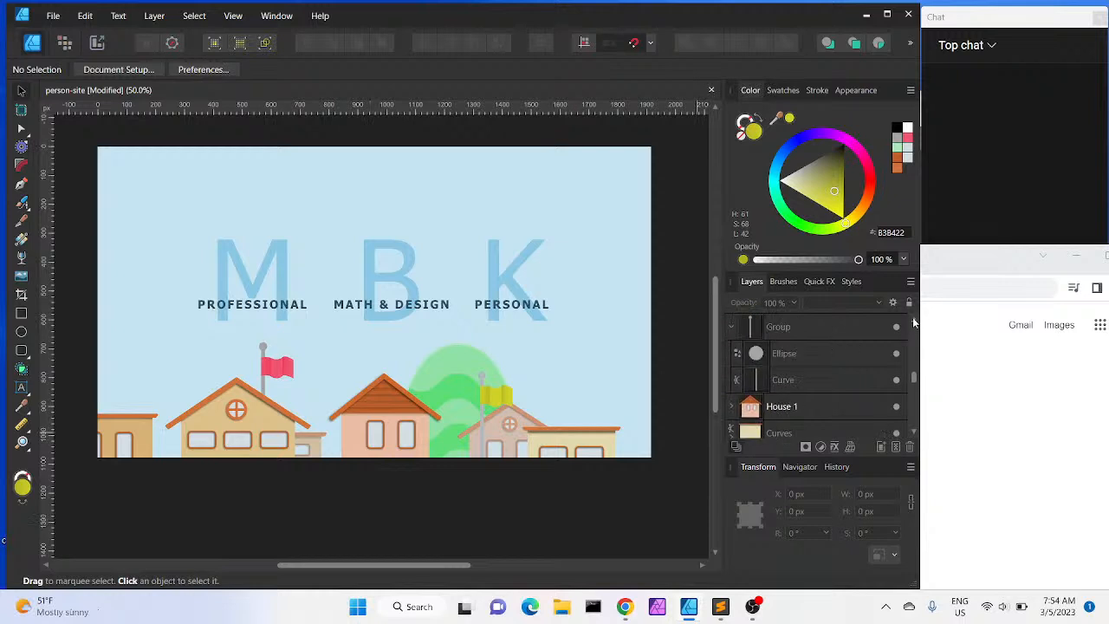
pyautogui.click(915, 319)
pyautogui.click(915, 319)
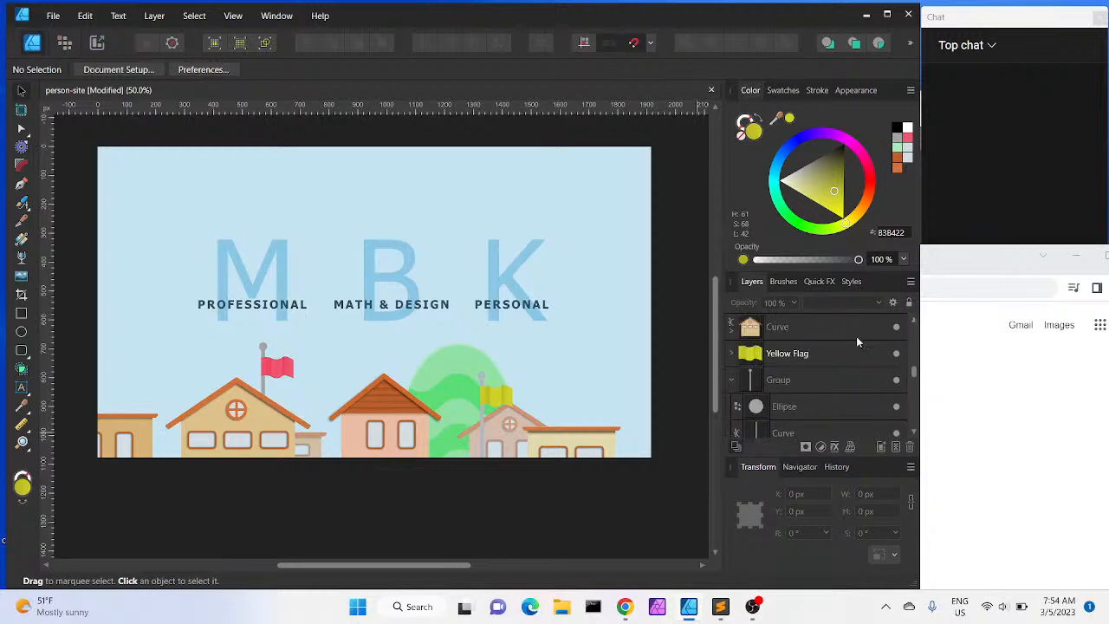
pyautogui.click(811, 364)
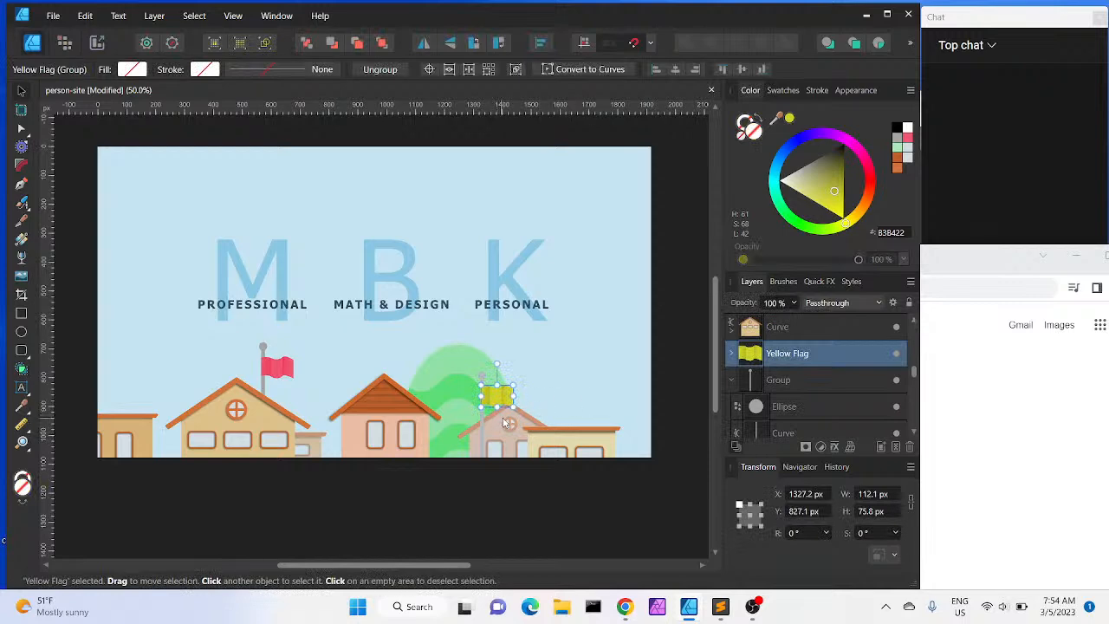
pyautogui.moveTo(514, 405); pyautogui.dragTo(510, 402)
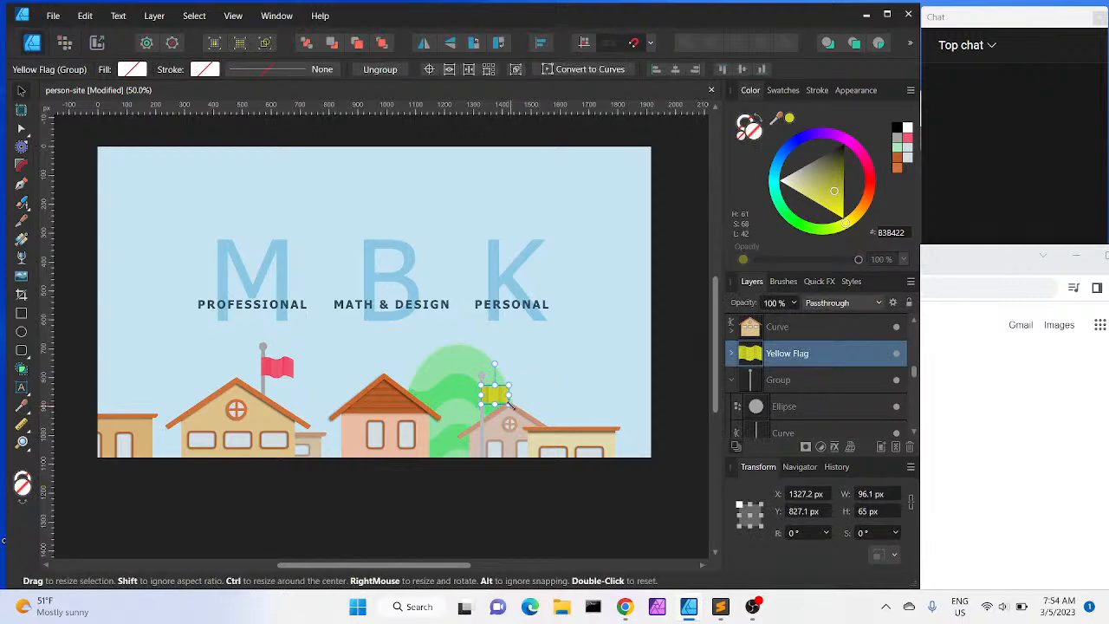
pyautogui.click(666, 387)
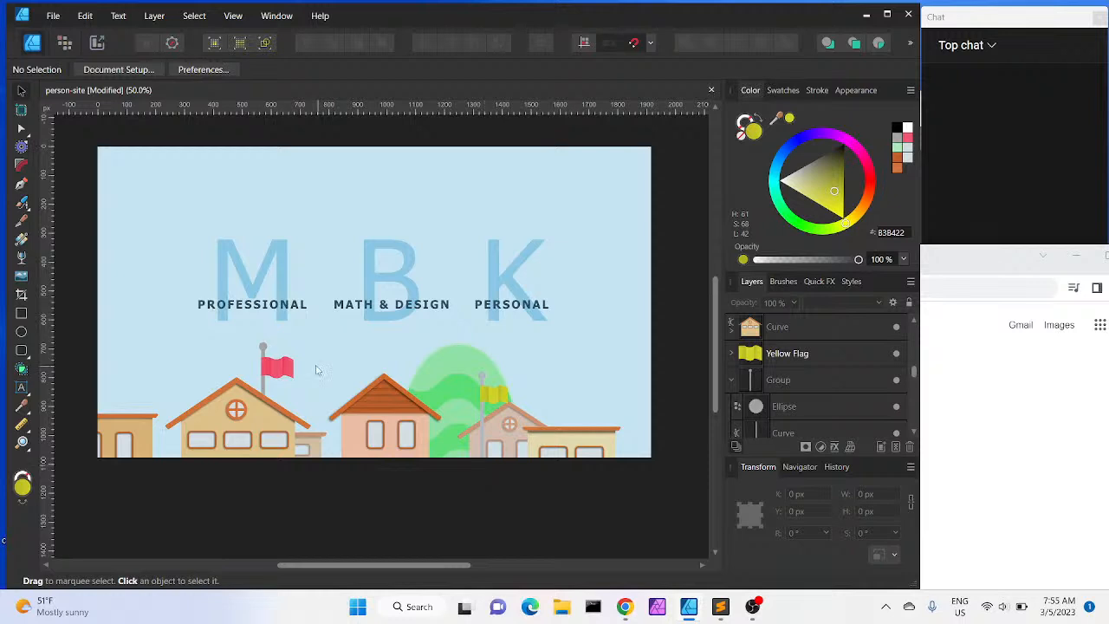
# Add a Color Overlay effect to the red flag group with hue 42, saturation 72, lightness 50 at 56% opacity
pyautogui.scroll(4, 274, 383)
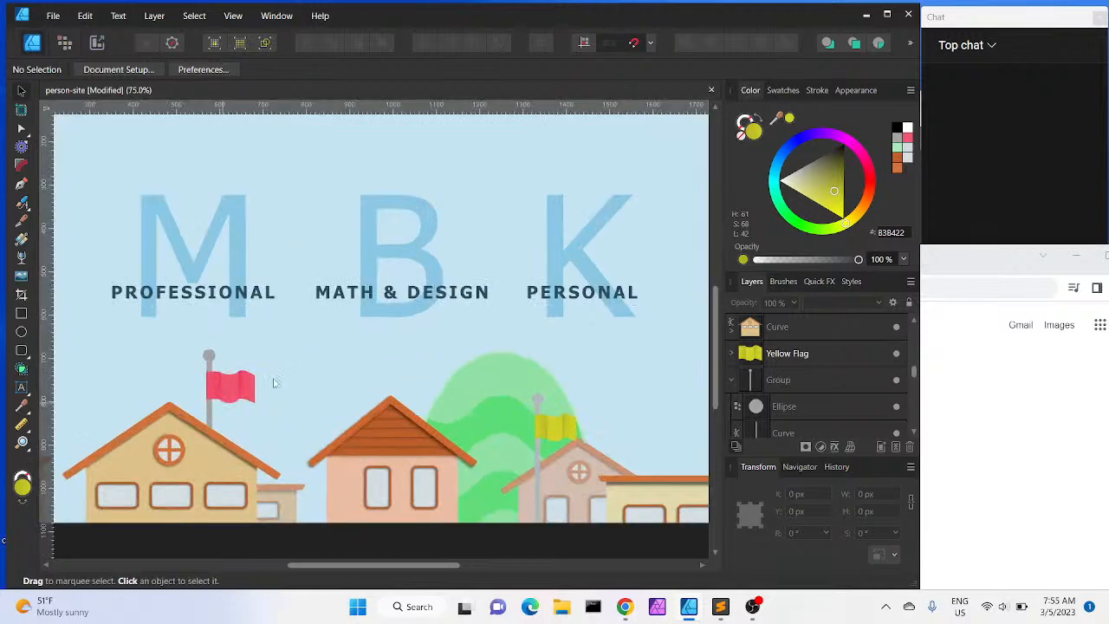
pyautogui.hscroll(-5, 274, 383)
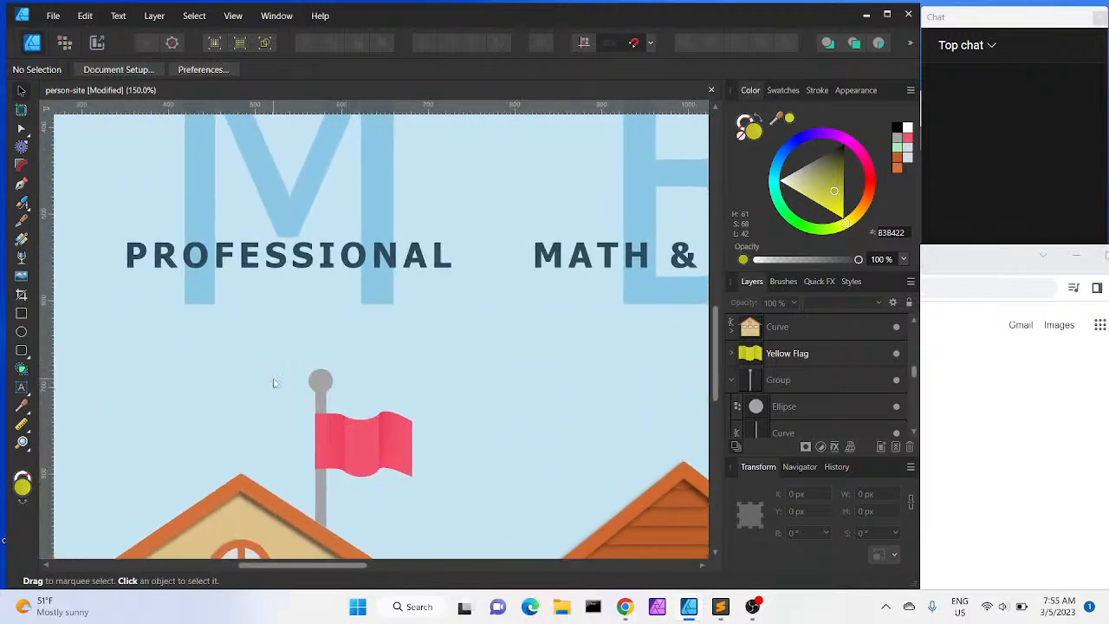
pyautogui.click(355, 442)
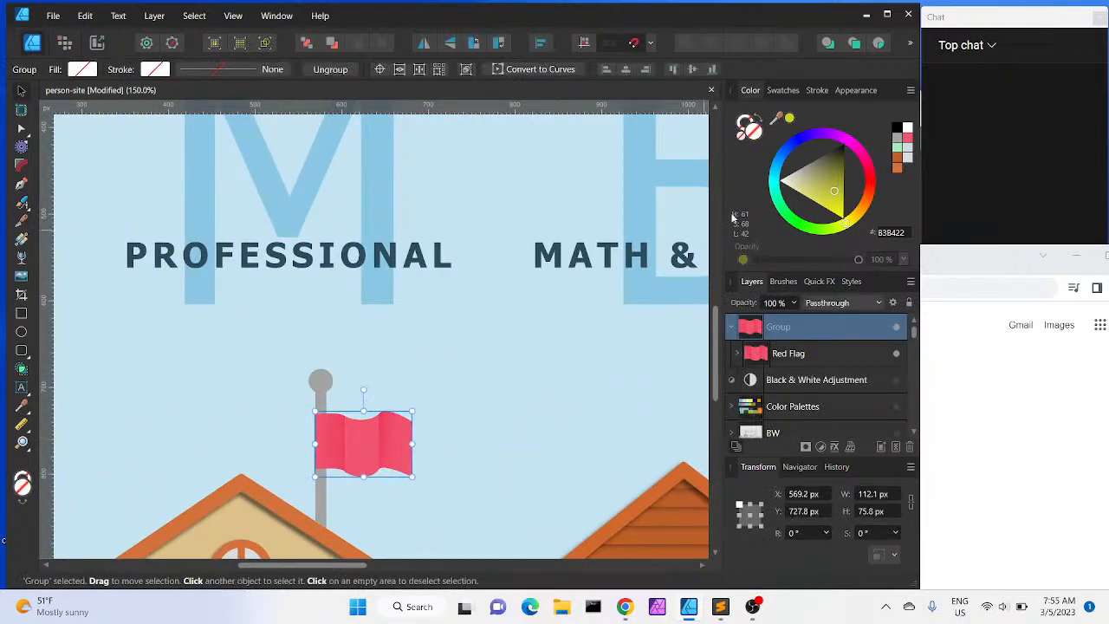
pyautogui.click(833, 447)
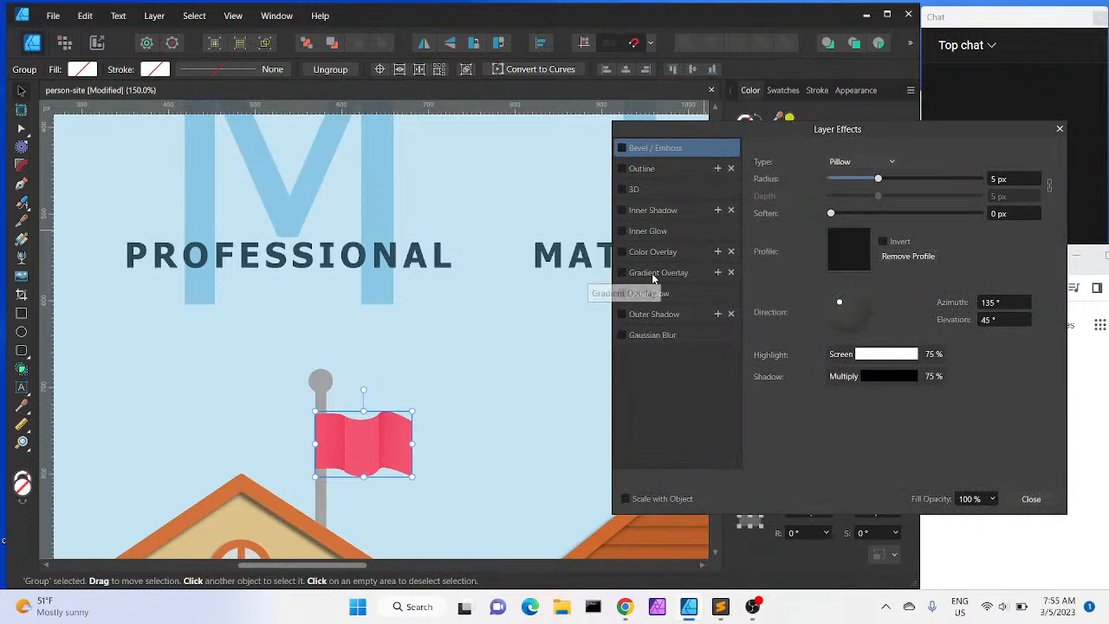
pyautogui.click(622, 253)
pyautogui.click(651, 252)
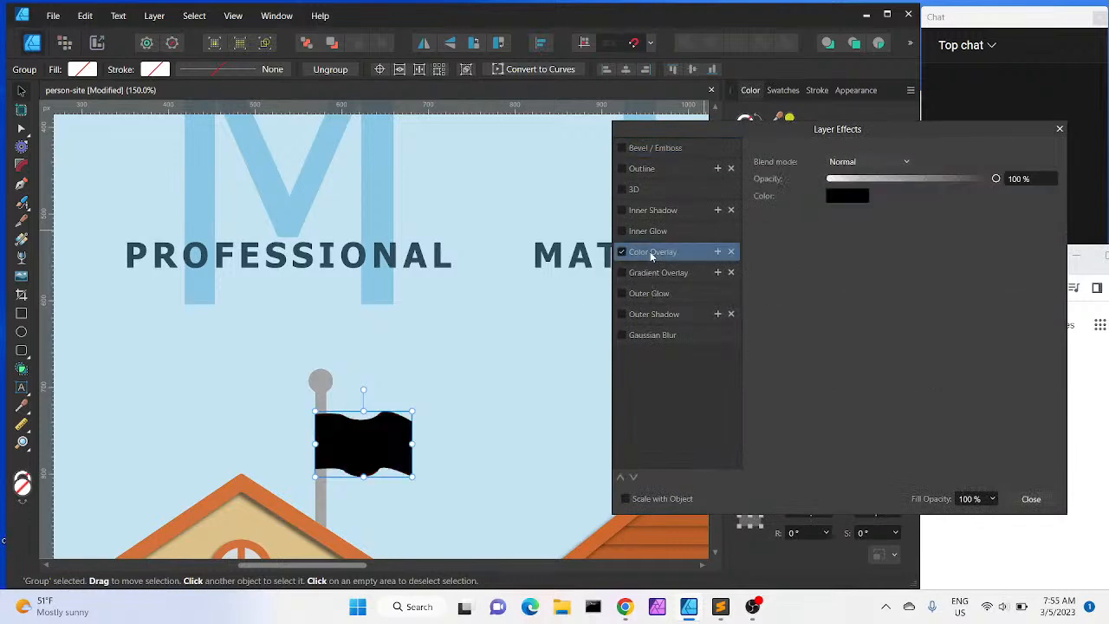
pyautogui.moveTo(996, 178); pyautogui.dragTo(848, 194)
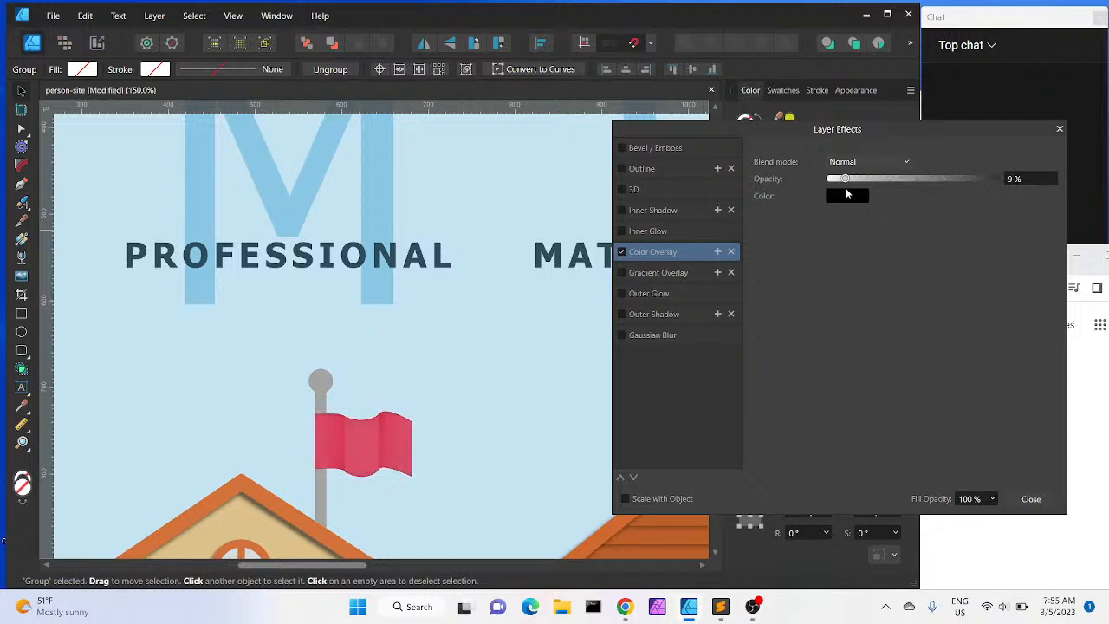
pyautogui.click(847, 195)
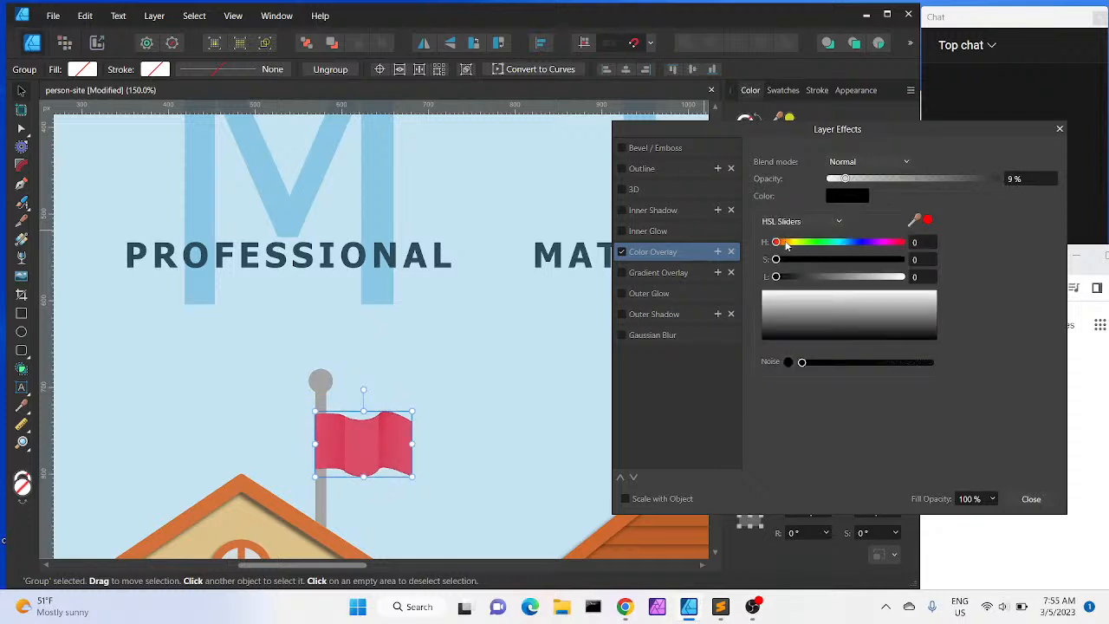
pyautogui.moveTo(785, 244); pyautogui.dragTo(791, 242)
pyautogui.moveTo(777, 260); pyautogui.dragTo(847, 260)
pyautogui.moveTo(776, 276); pyautogui.dragTo(866, 259)
pyautogui.click(846, 178)
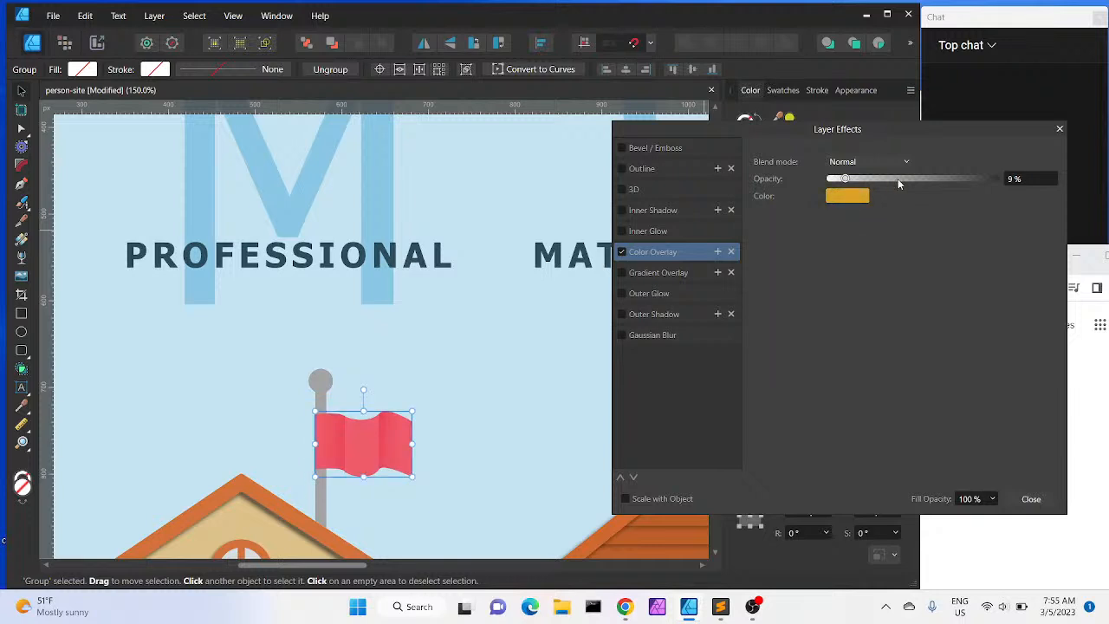
pyautogui.moveTo(845, 179); pyautogui.dragTo(924, 181)
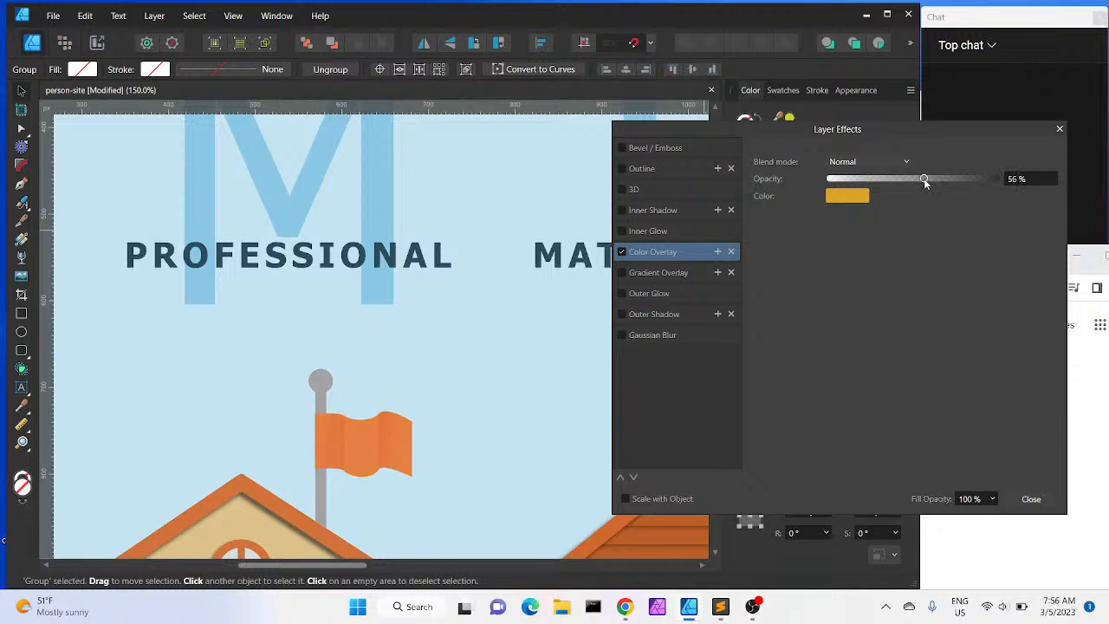
# Adjust the overlay color to saturation 80 and lightness 56
pyautogui.click(851, 199)
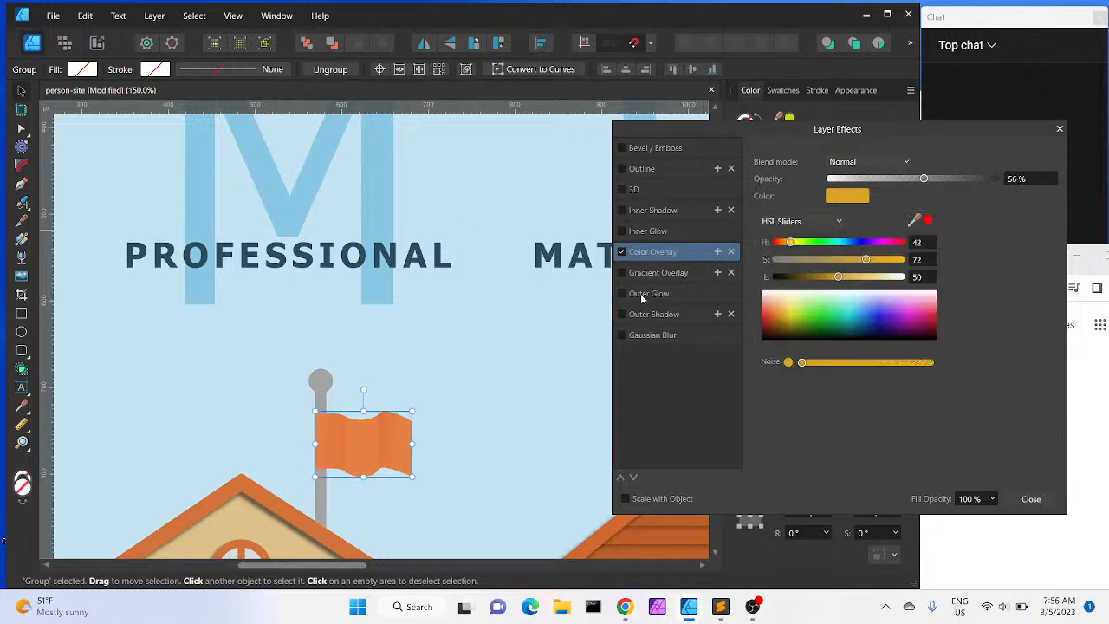
pyautogui.moveTo(839, 278); pyautogui.dragTo(852, 281)
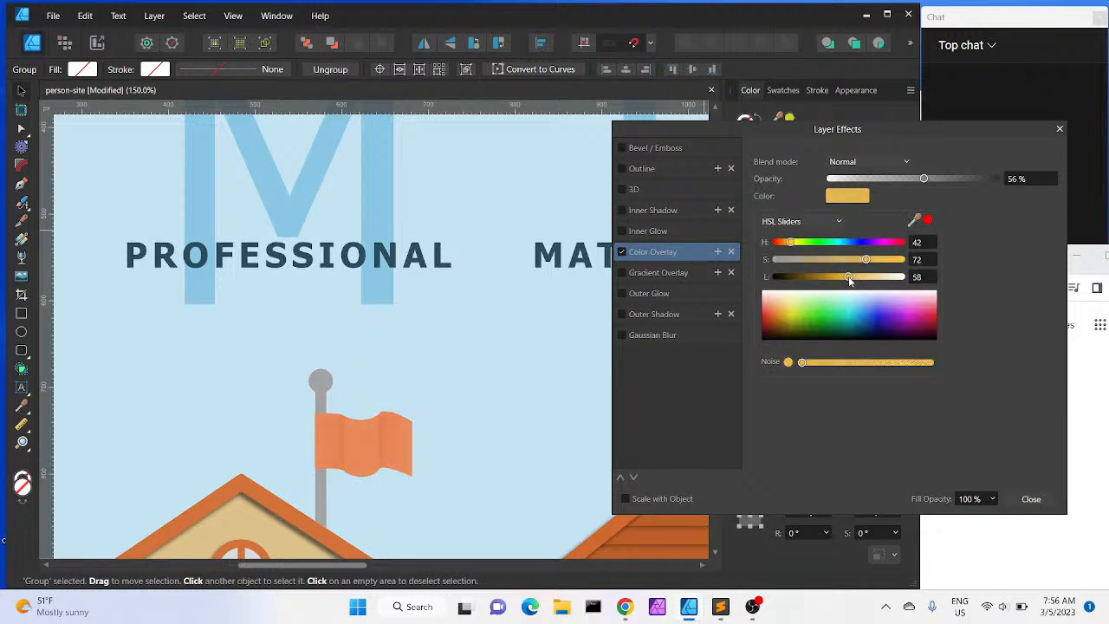
pyautogui.moveTo(848, 280); pyautogui.dragTo(877, 266)
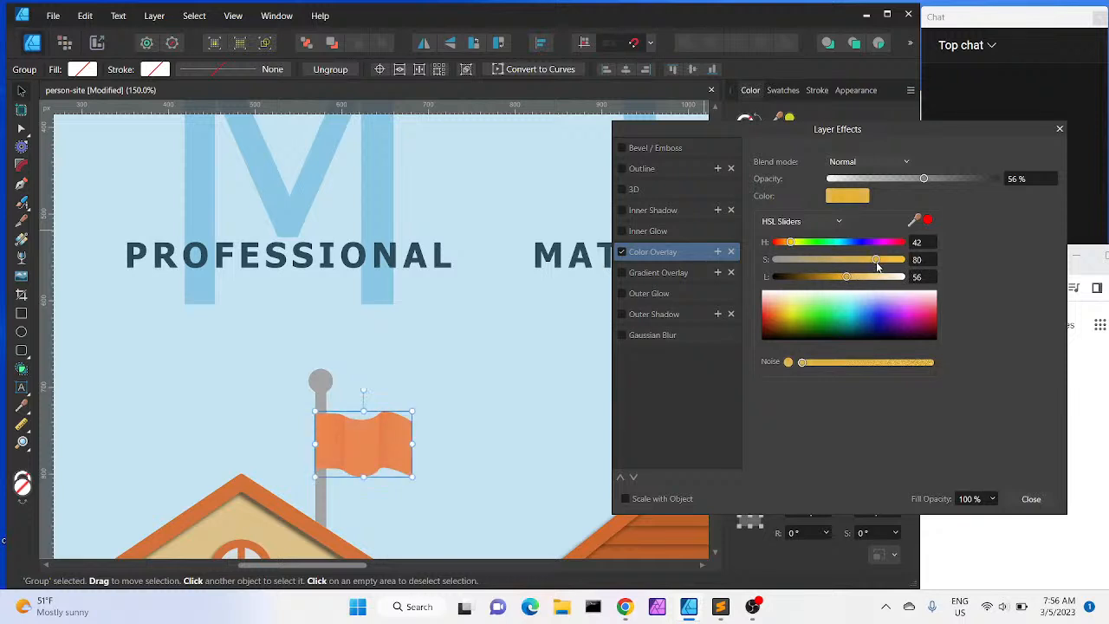
# Set the overlay color's hue to 38 and close the Layer Effects dialog
pyautogui.click(857, 198)
pyautogui.moveTo(793, 246); pyautogui.dragTo(878, 247)
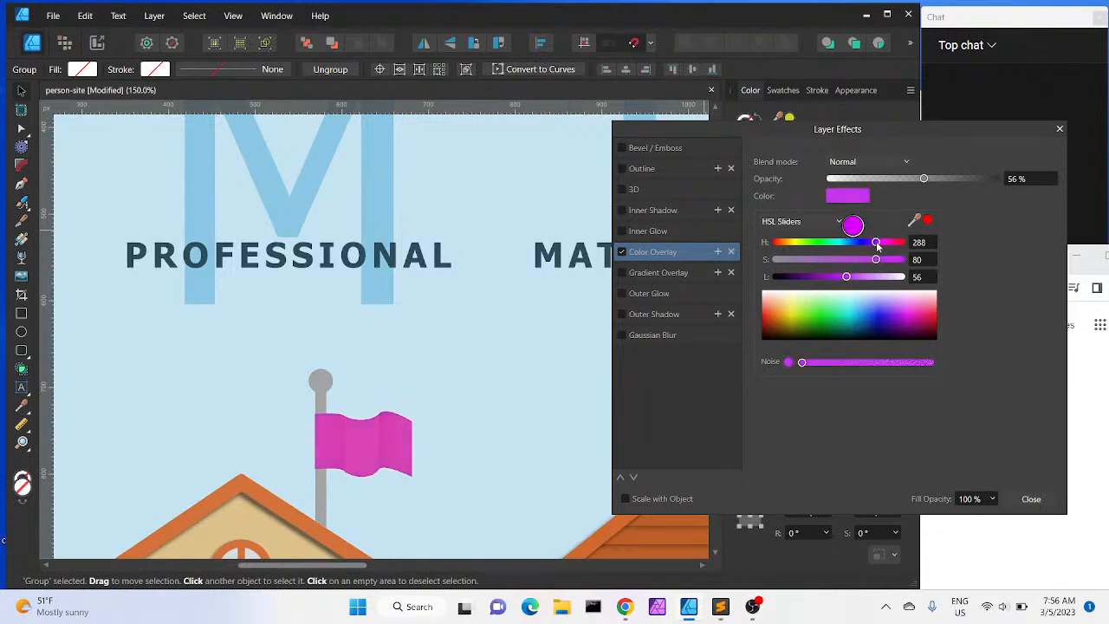
pyautogui.click(968, 347)
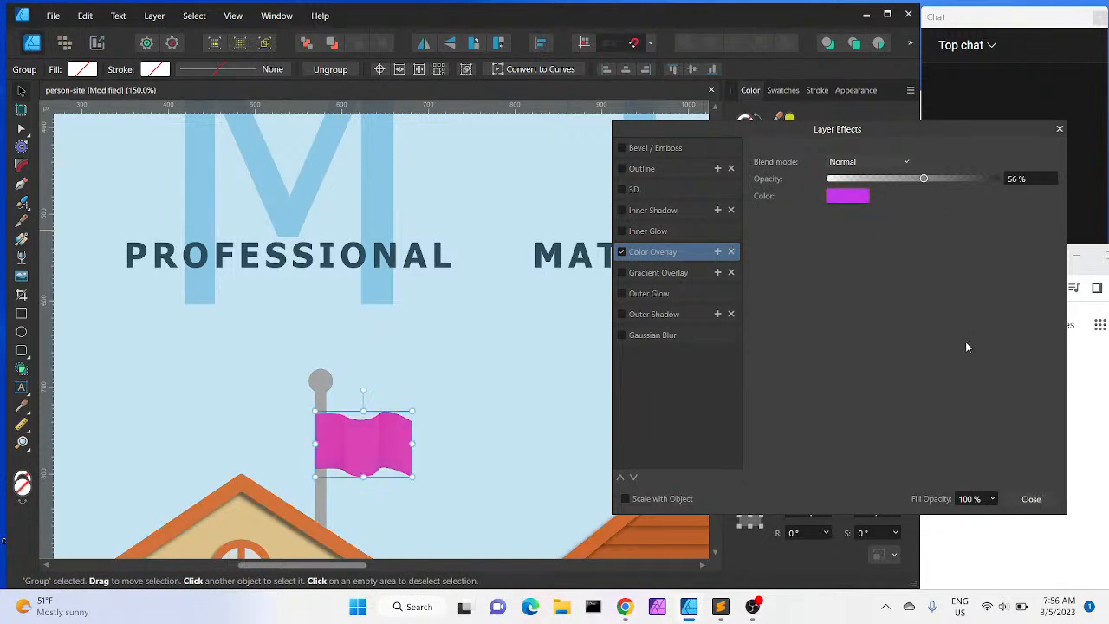
pyautogui.click(856, 198)
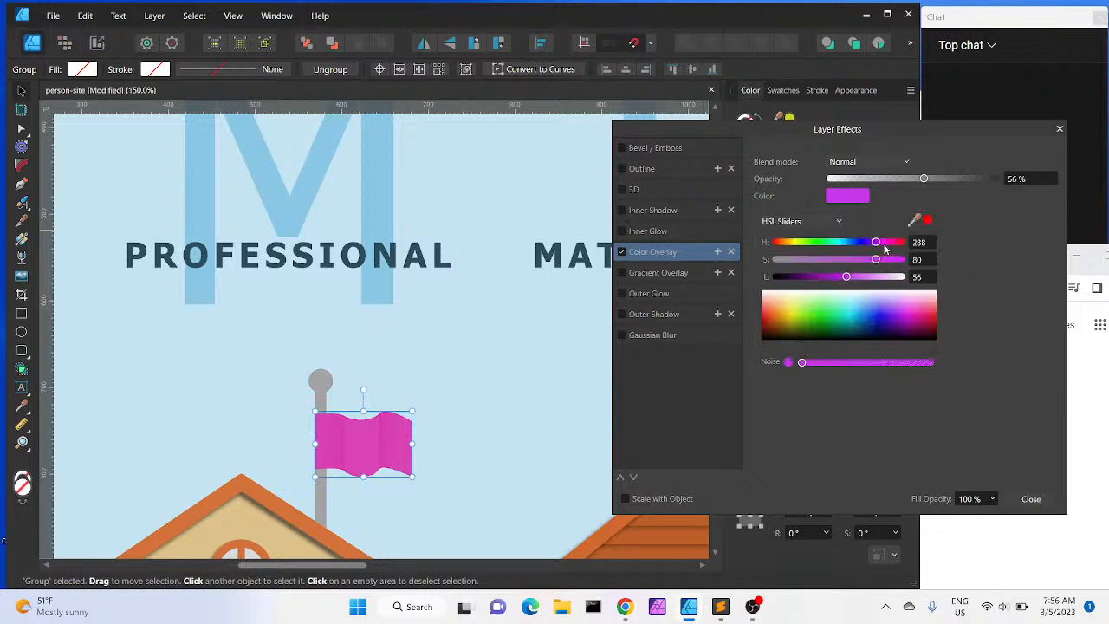
pyautogui.moveTo(876, 243); pyautogui.dragTo(790, 252)
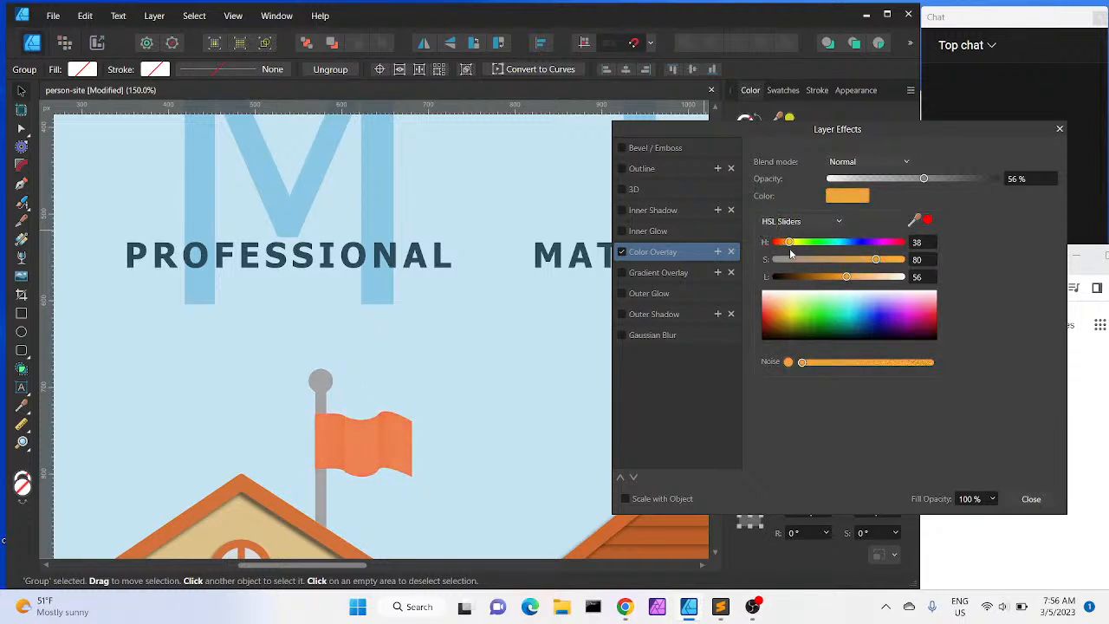
pyautogui.click(1030, 500)
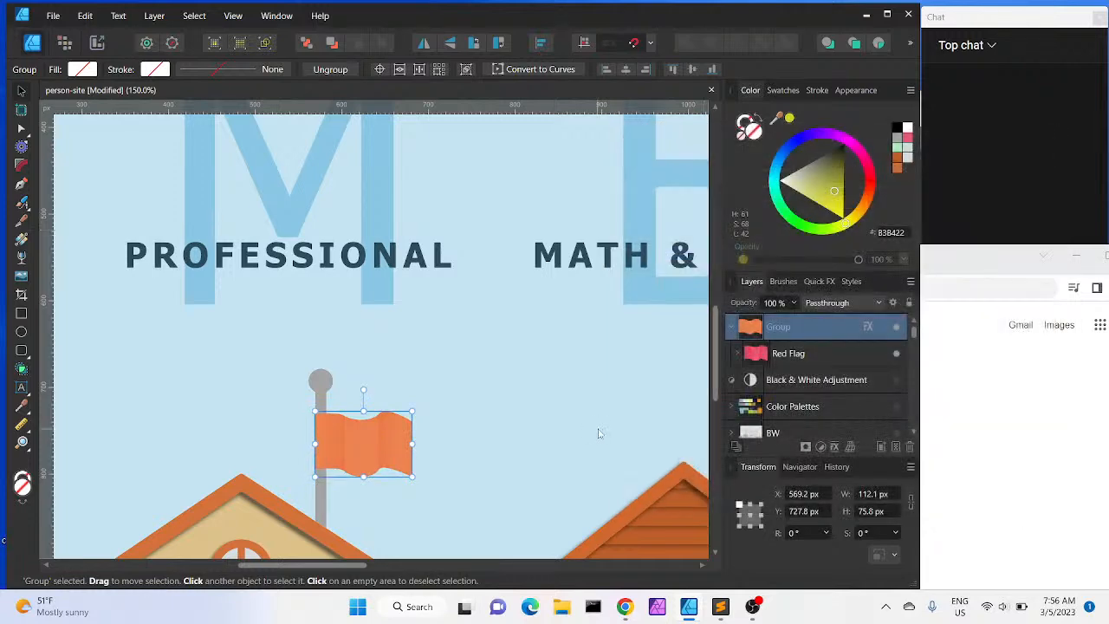
# Rename the Red Flag layer to Orange Flag
pyautogui.hotkey('ctrl', '-')
pyautogui.hotkey('ctrl', '-')
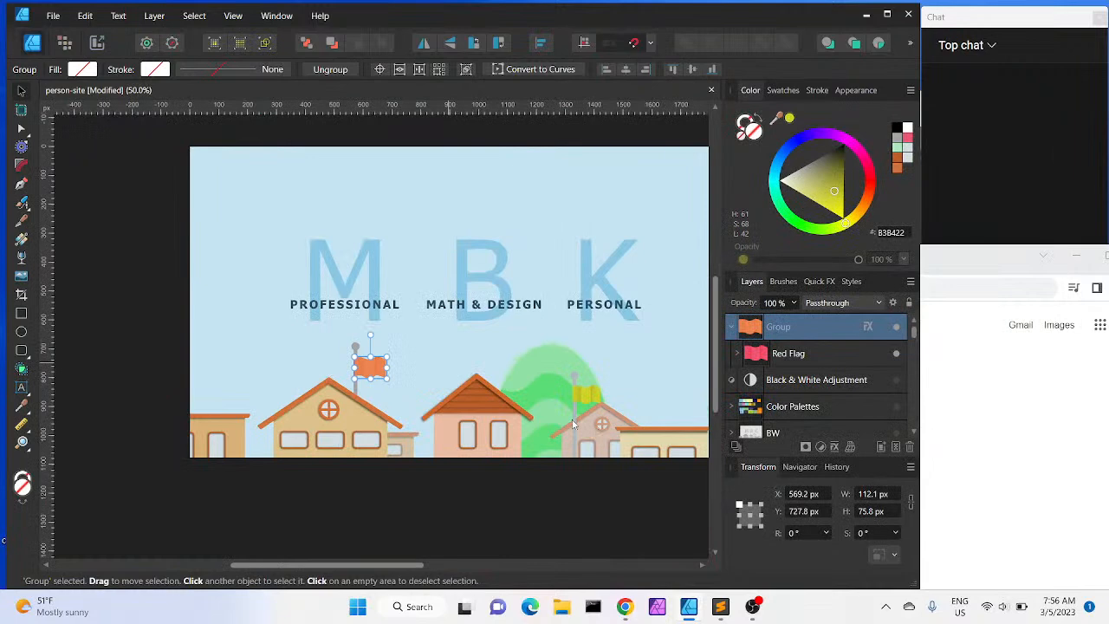
pyautogui.press('space')
pyautogui.moveTo(503, 364); pyautogui.dragTo(473, 384)
pyautogui.click(365, 504)
pyautogui.doubleClick(365, 504)
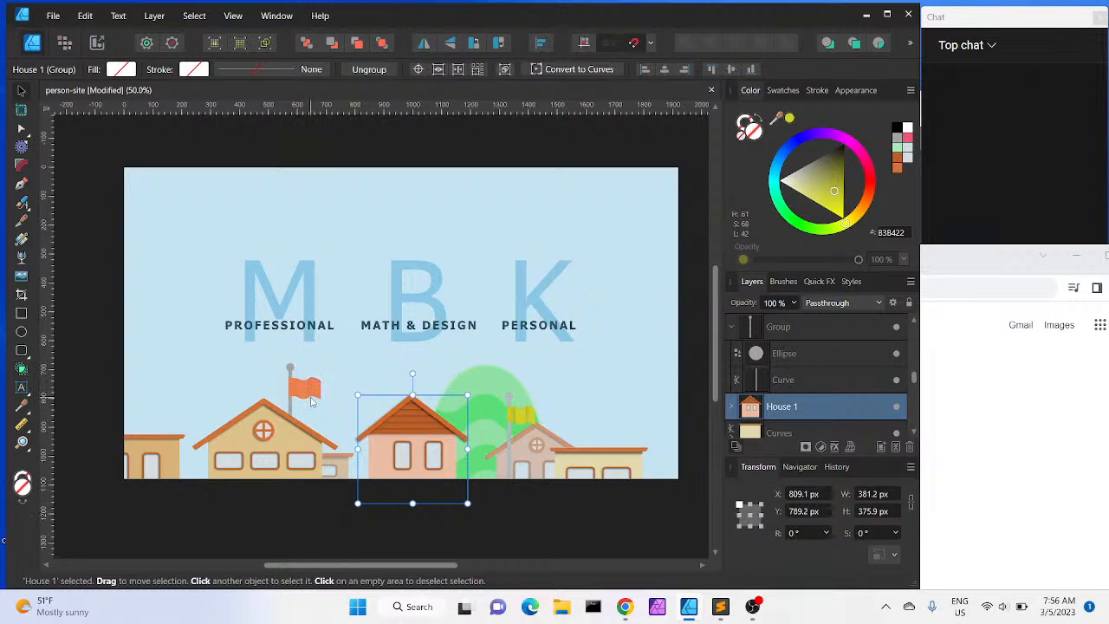
pyautogui.scroll(5, 869, 372)
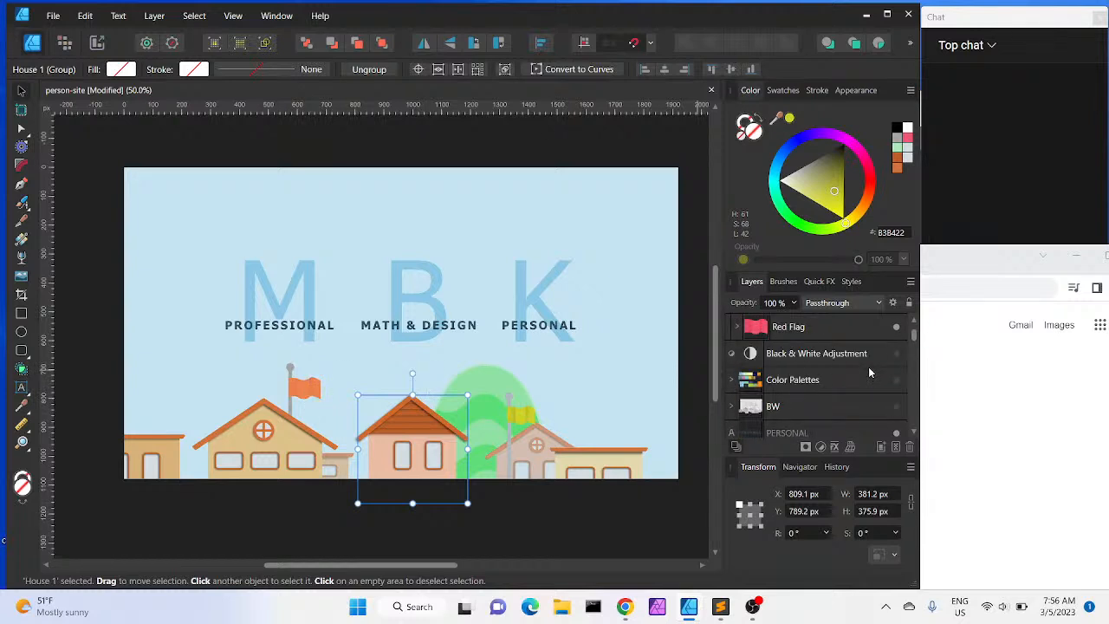
pyautogui.click(792, 335)
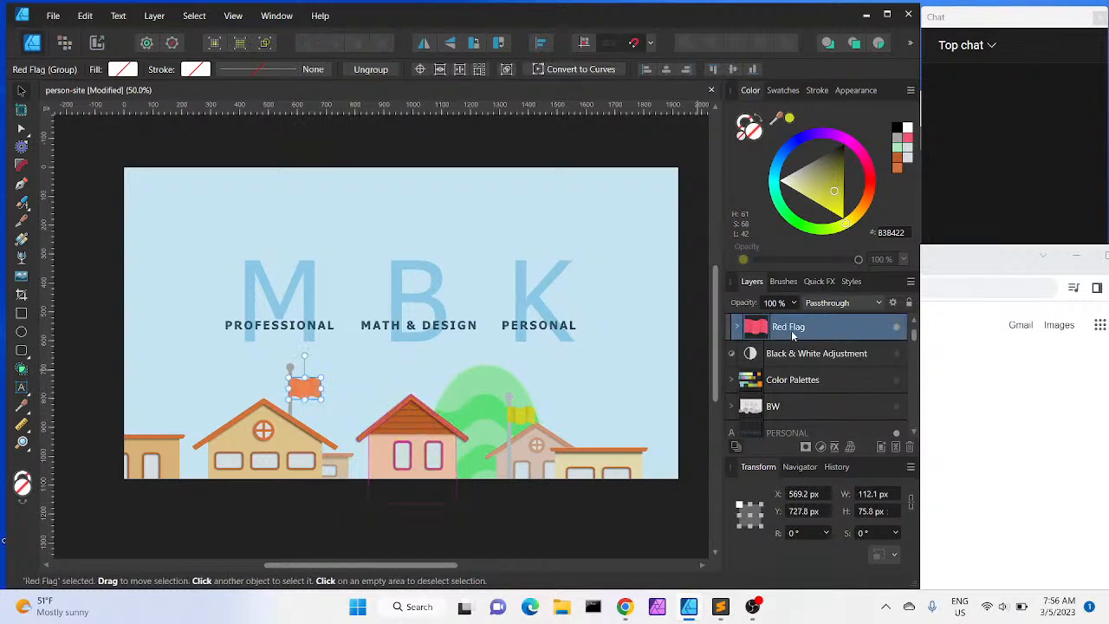
pyautogui.click(737, 326)
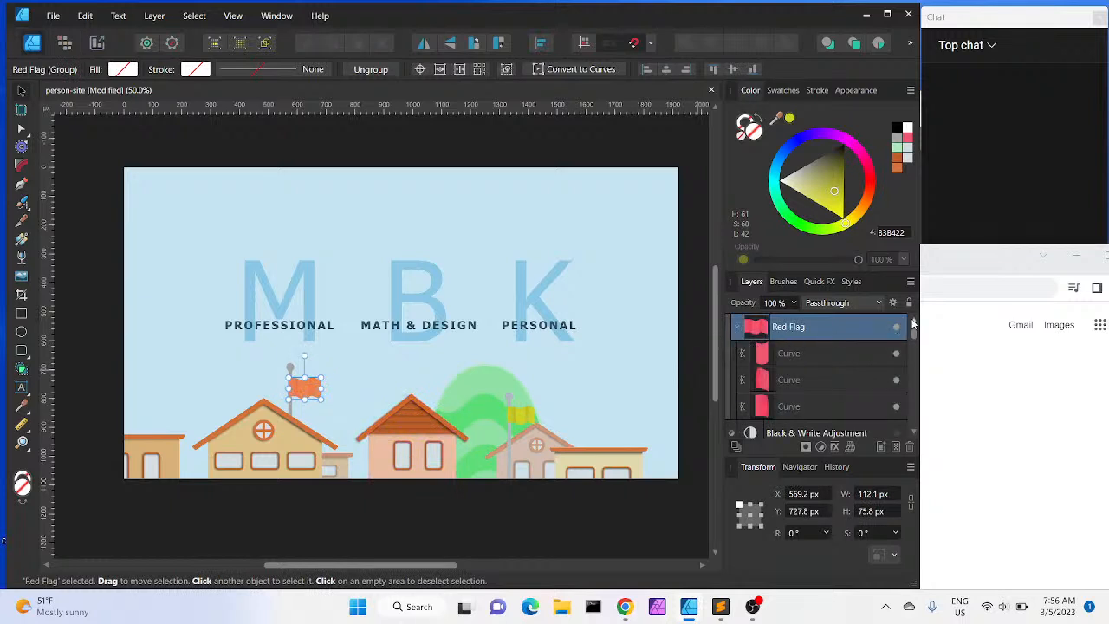
pyautogui.scroll(1, 913, 324)
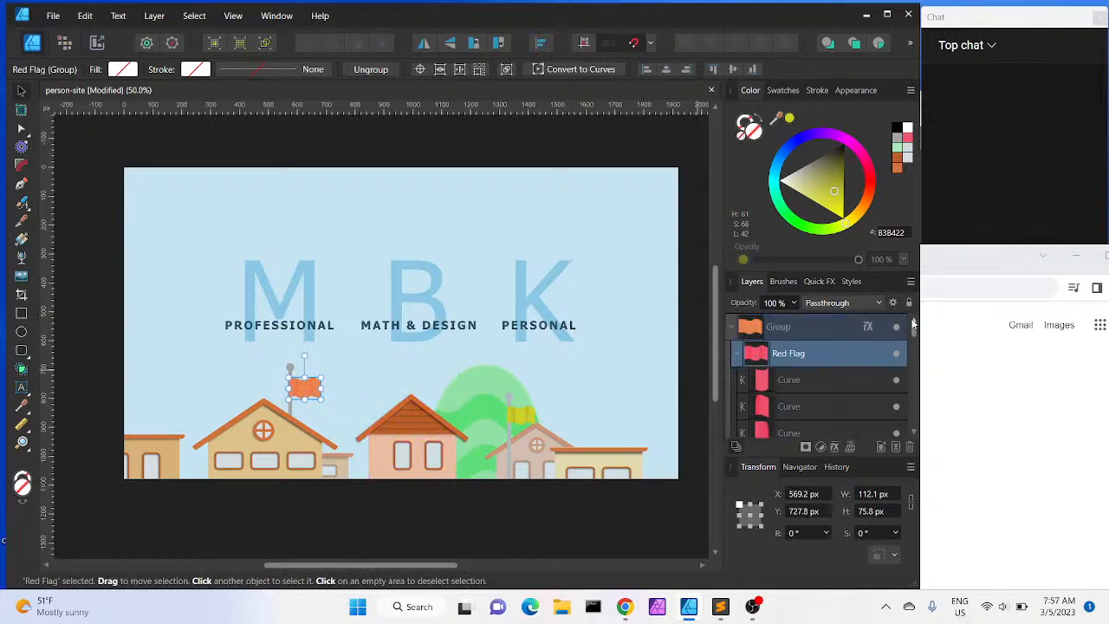
pyautogui.click(737, 354)
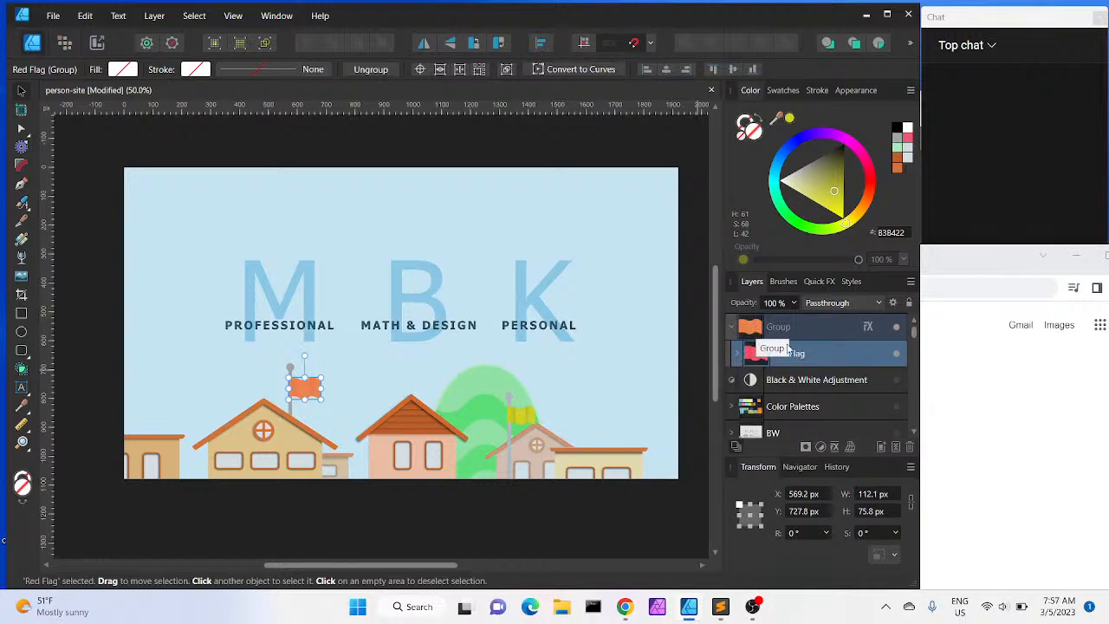
pyautogui.doubleClick(809, 354)
pyautogui.click(804, 353)
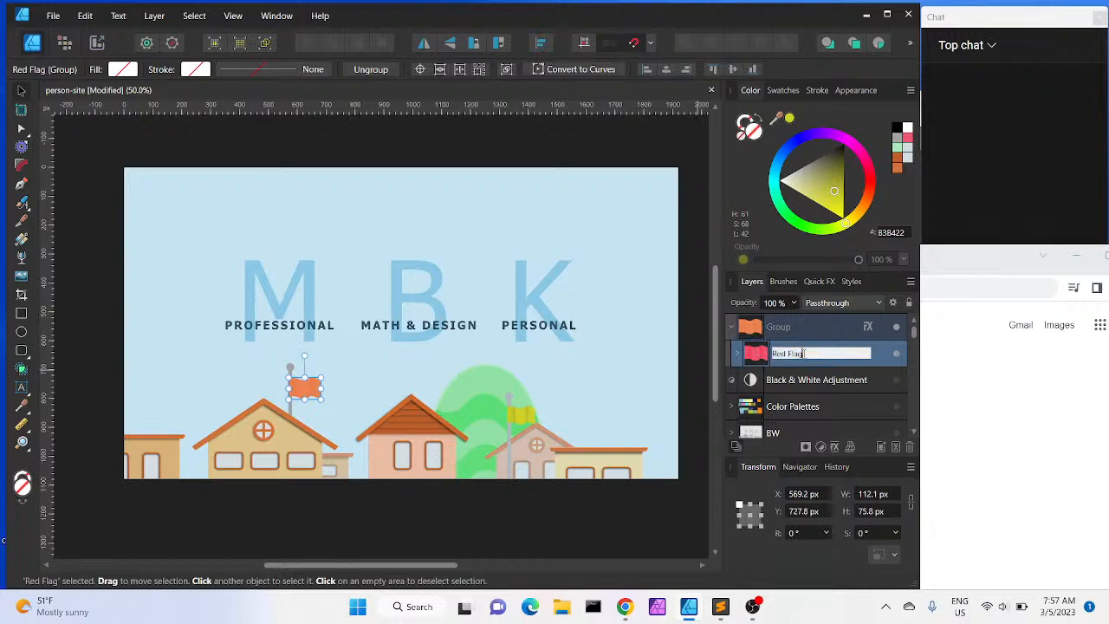
pyautogui.moveTo(802, 354); pyautogui.dragTo(772, 359)
pyautogui.write('Orange Flag')
pyautogui.press('Return')
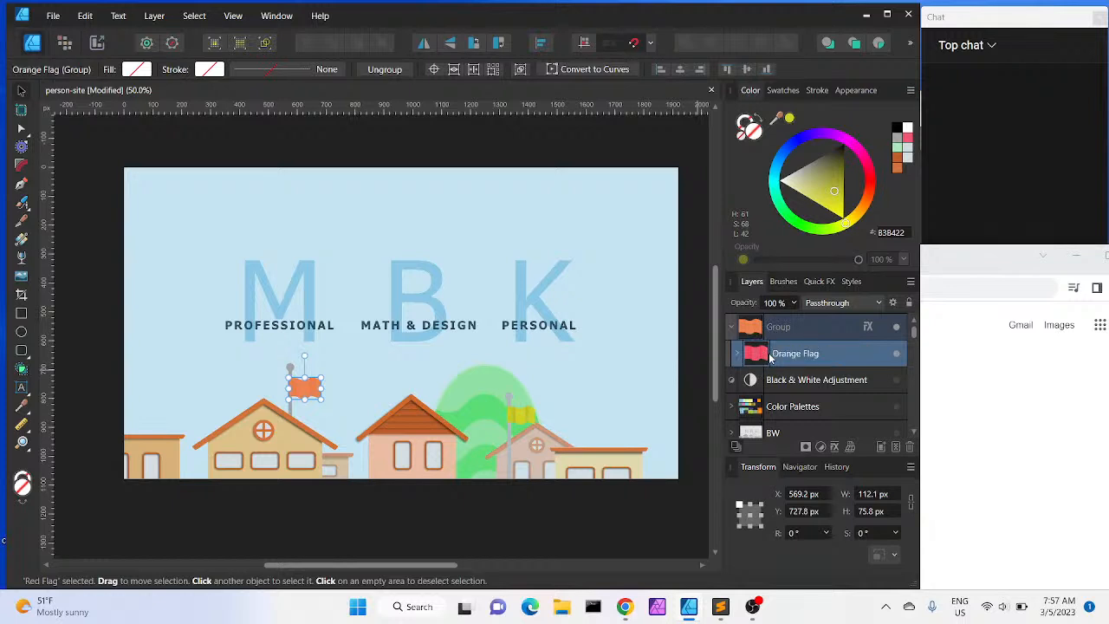
# Raise the flag group's overlay color lightness to 63, then deselect and save the document
pyautogui.click(866, 328)
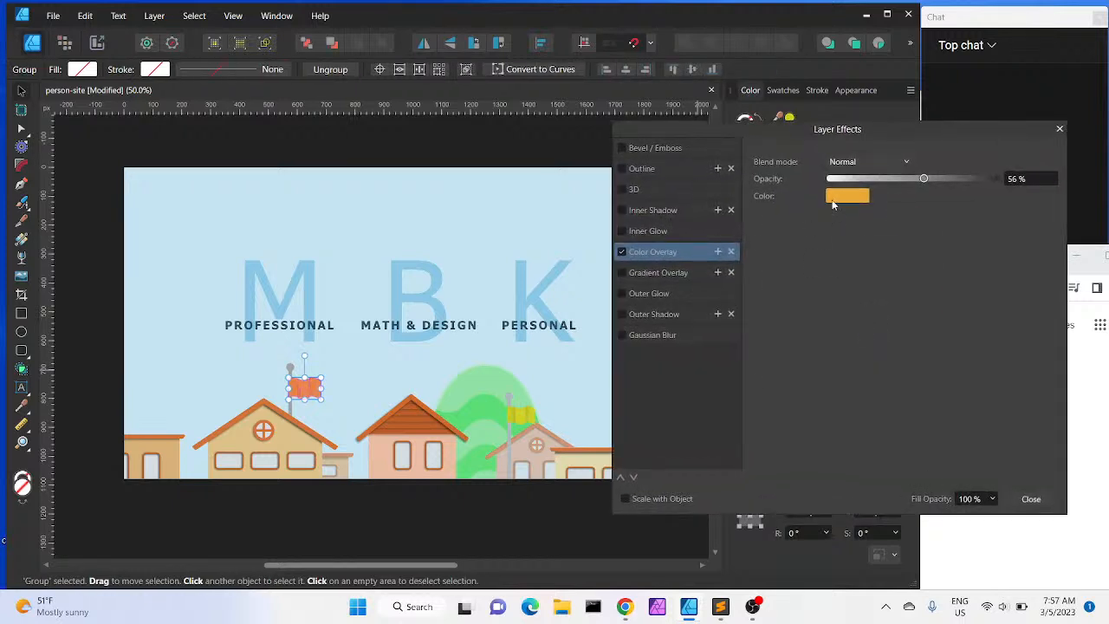
pyautogui.click(833, 198)
pyautogui.moveTo(846, 278); pyautogui.dragTo(855, 278)
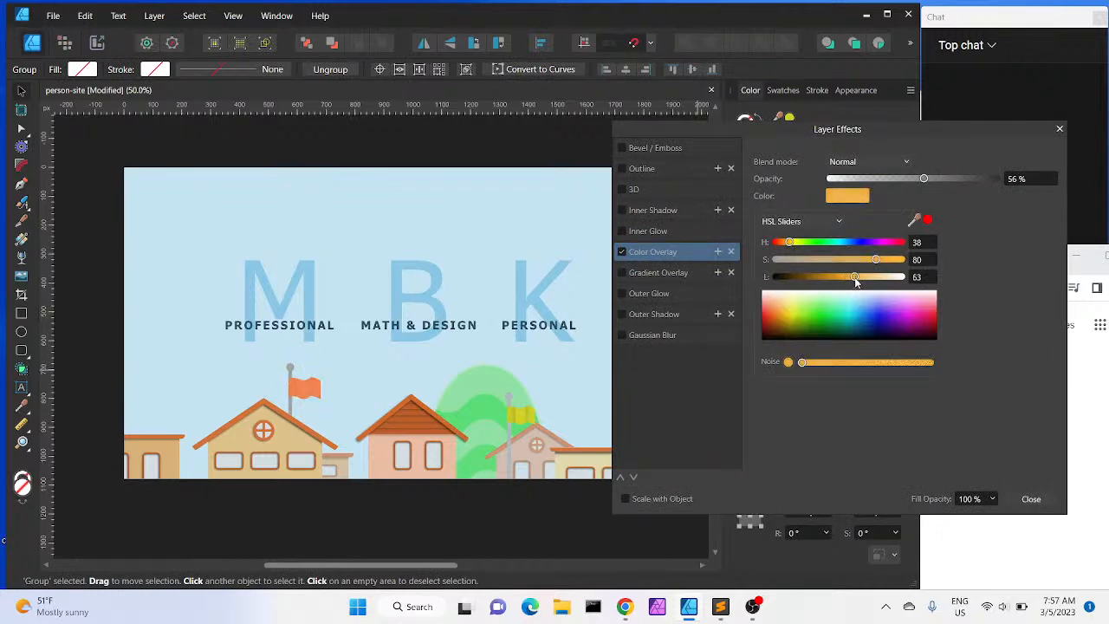
pyautogui.click(1025, 497)
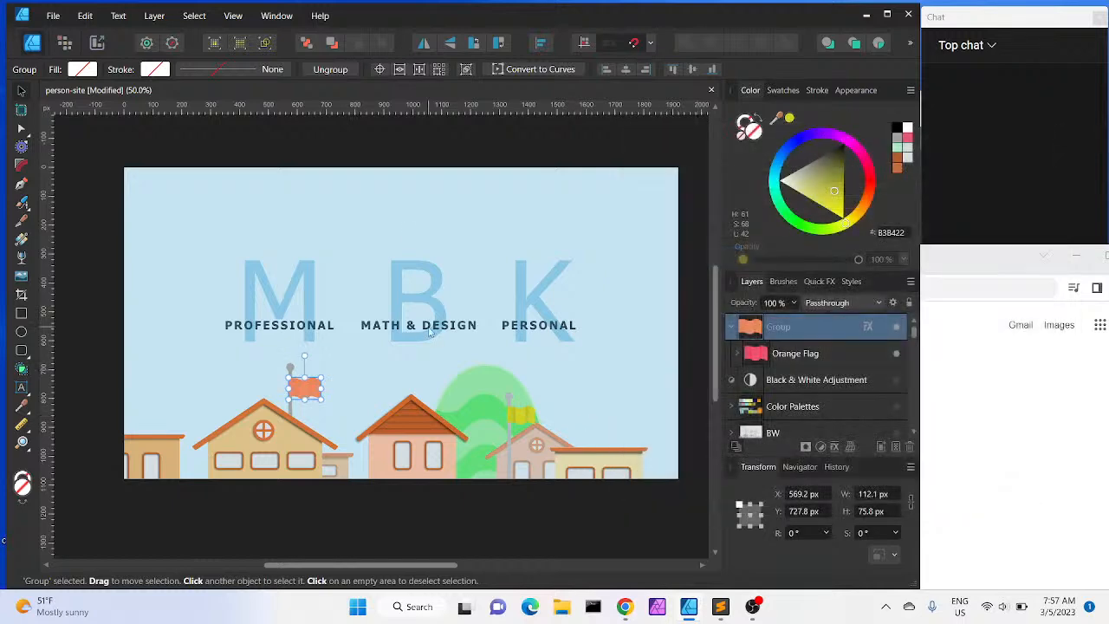
pyautogui.click(333, 163)
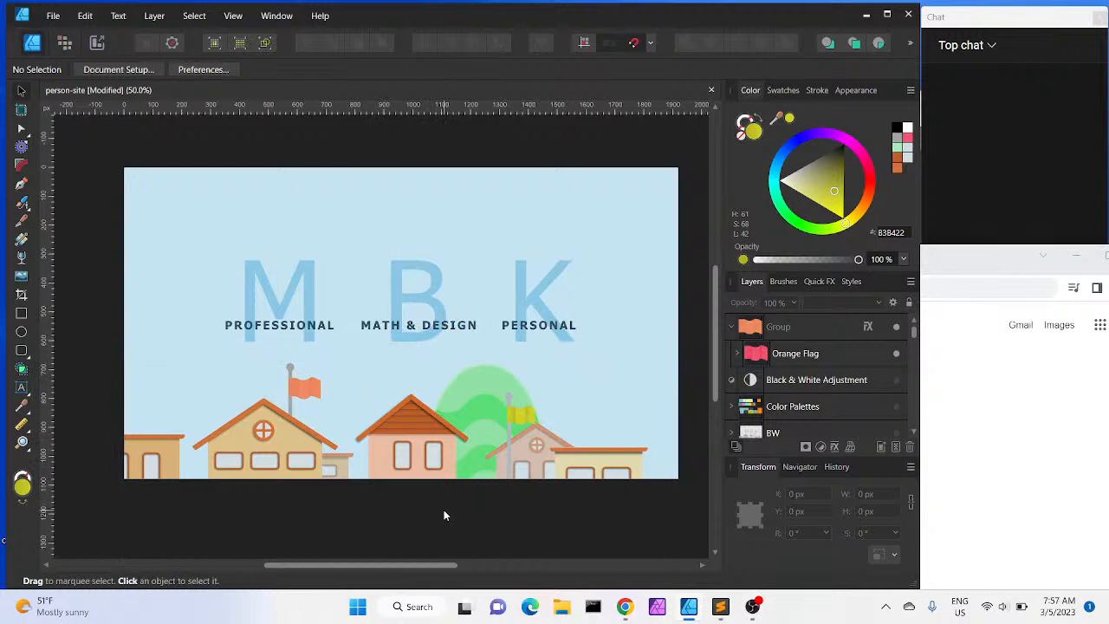
pyautogui.hotkey('ctrl', 's')
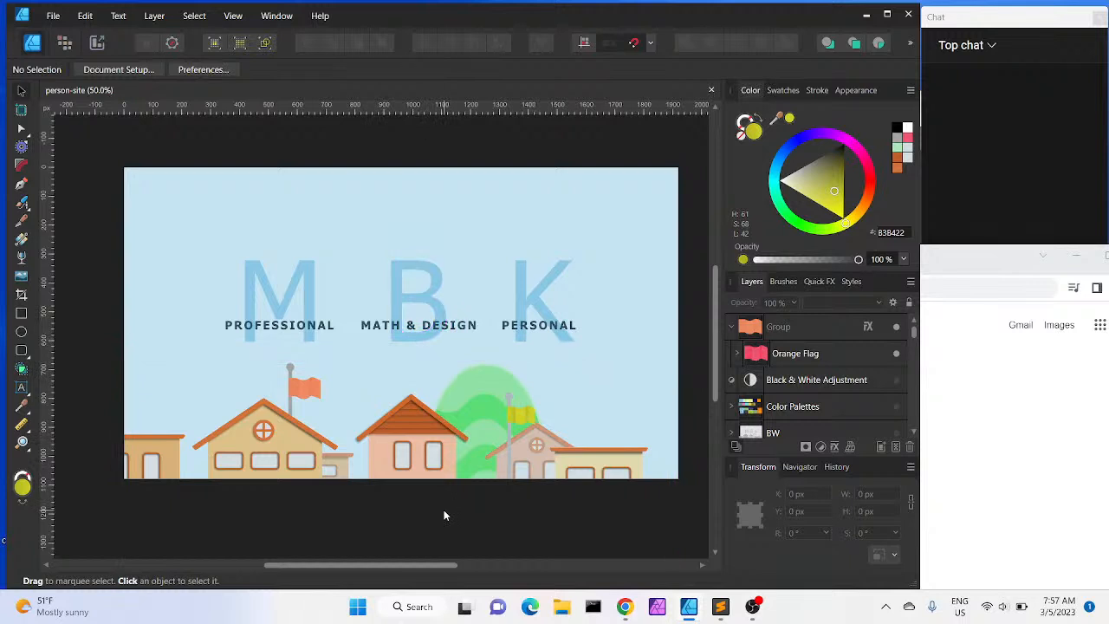